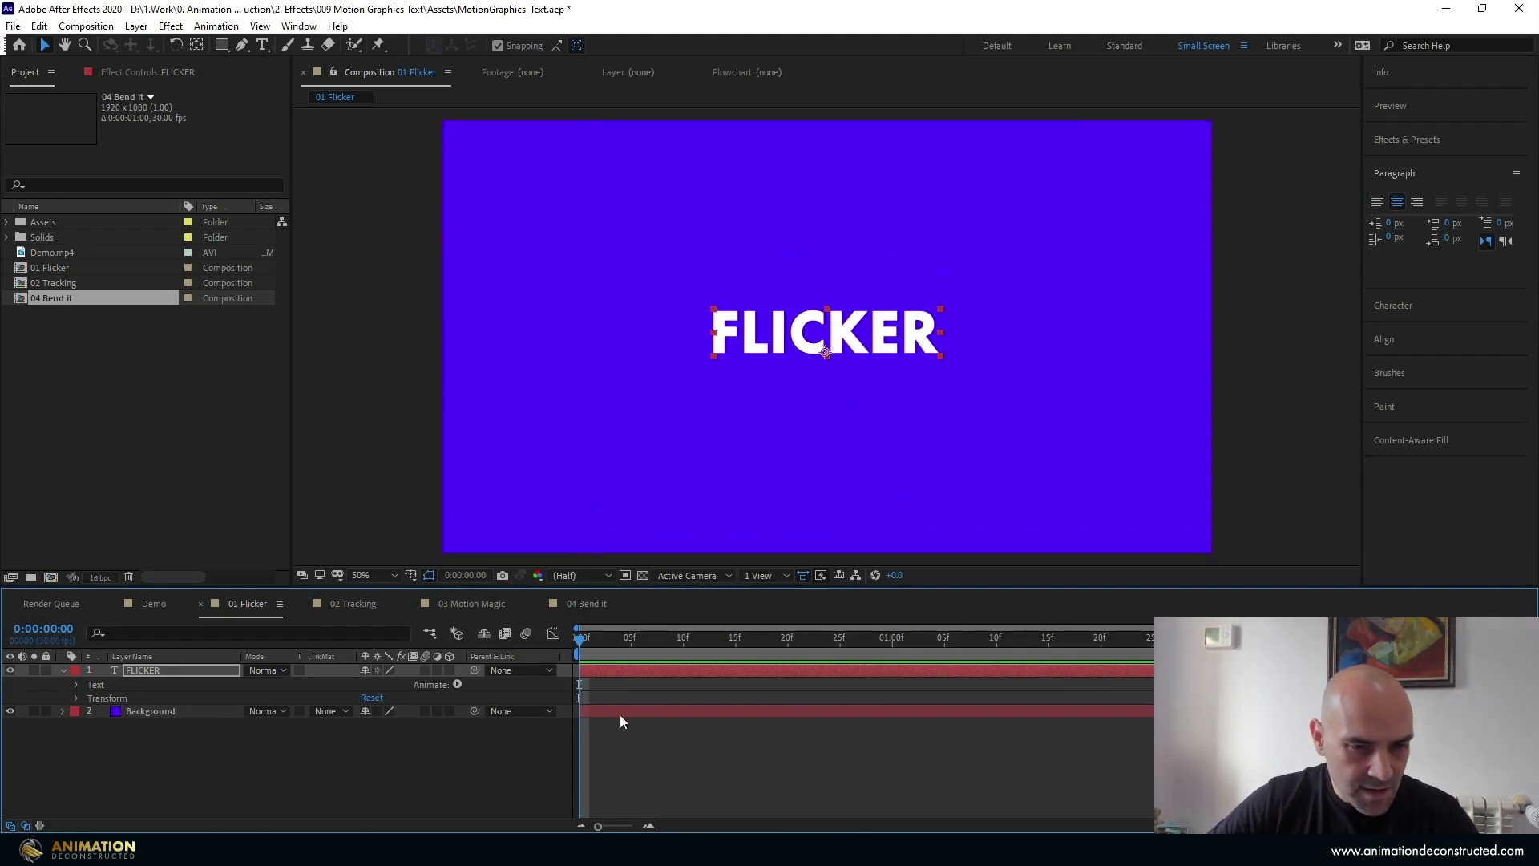
Add an Opacity text animator to the FLICKER layer
{"action": "left_click", "coordinate": [457, 685]}
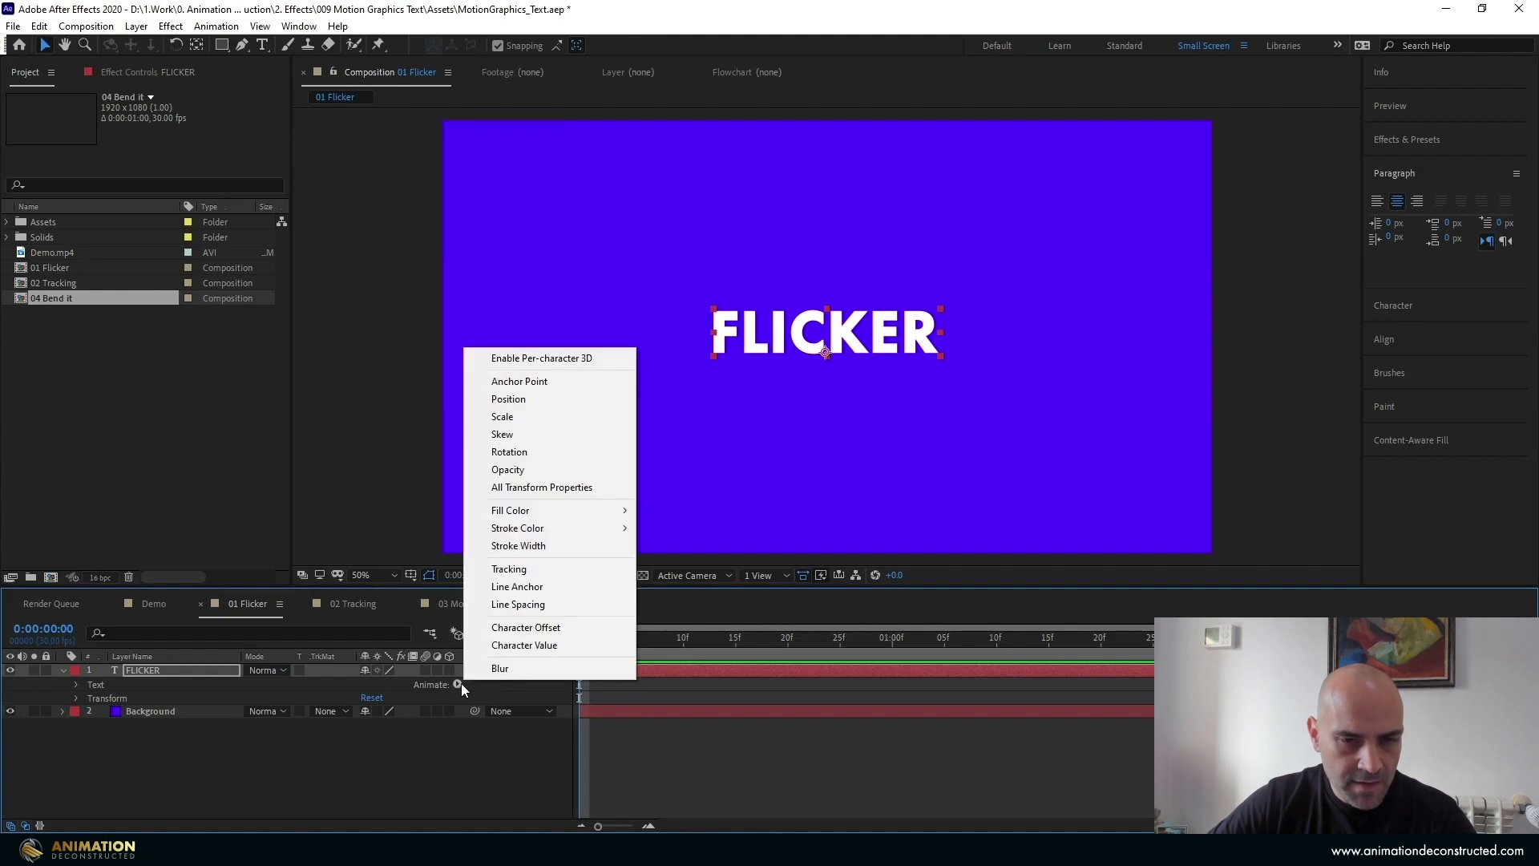
{"action": "left_click", "coordinate": [515, 470]}
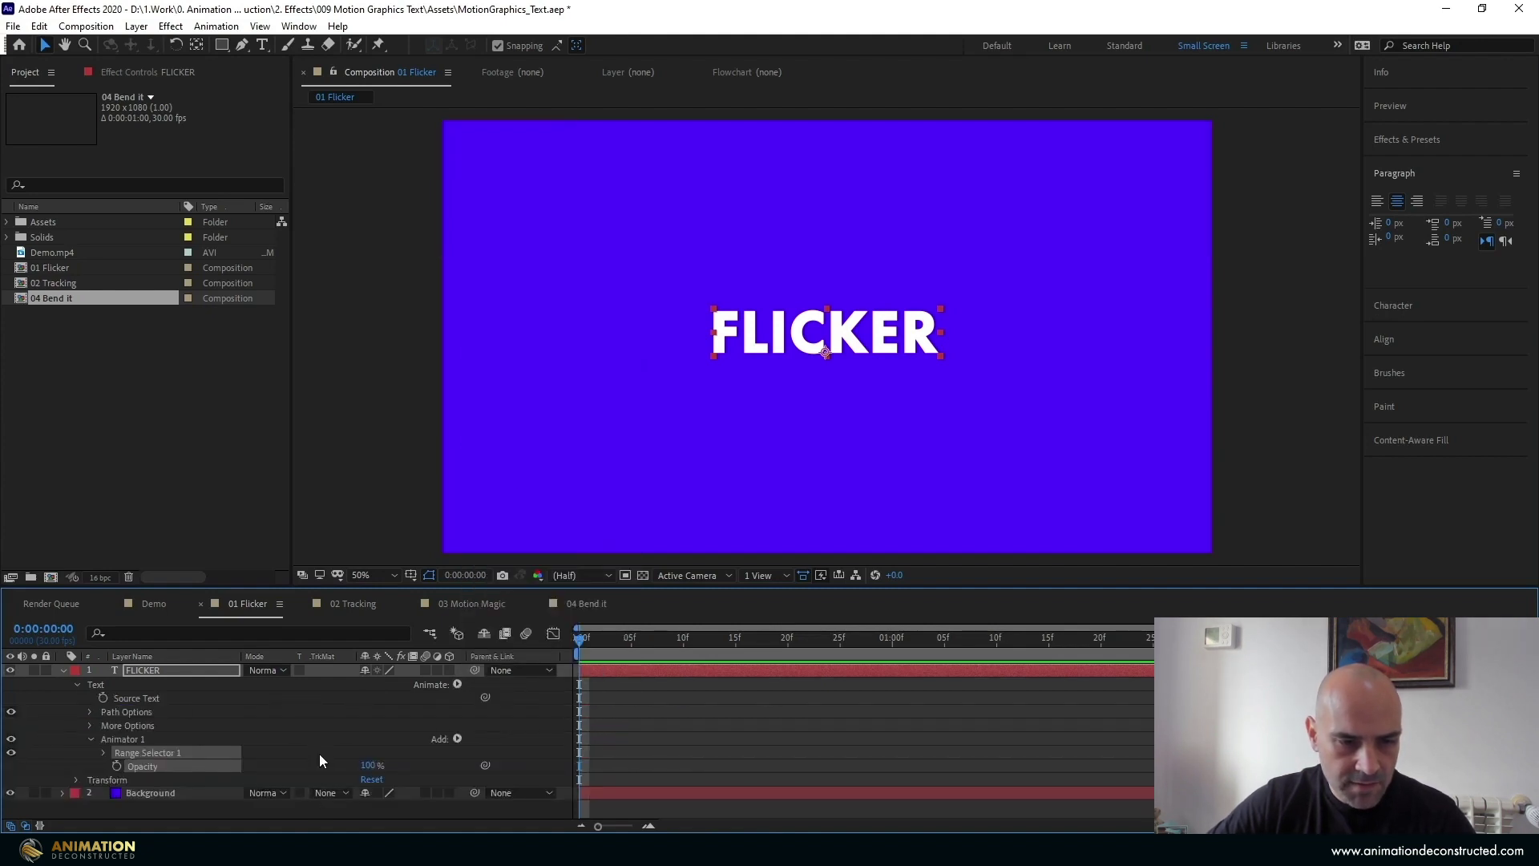
{"action": "left_click", "coordinate": [313, 724]}
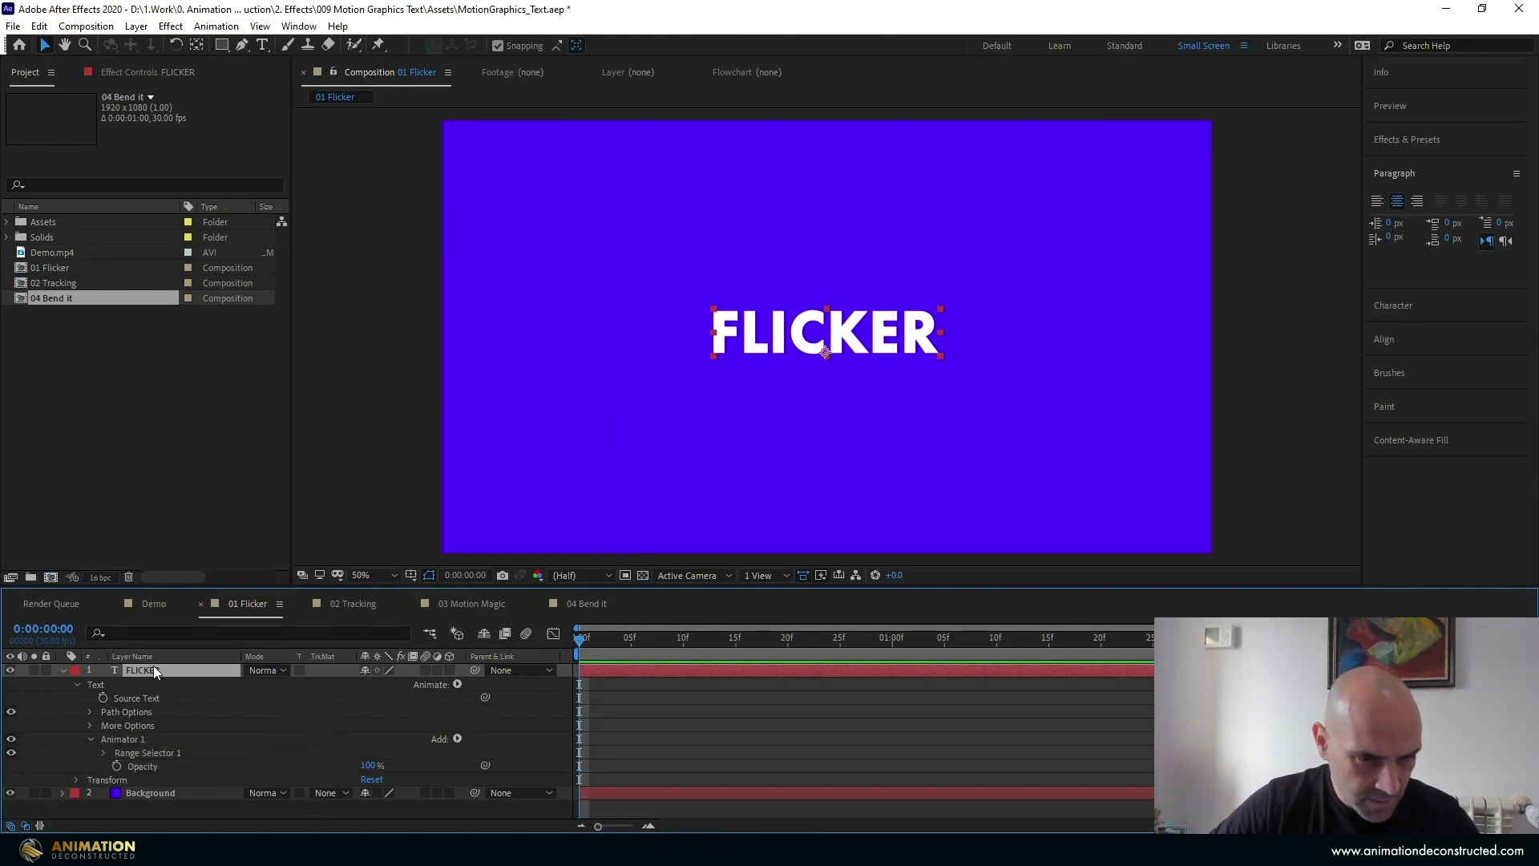
Keyframe the FLICKER layer's Scale at 100% on the first frame and on the last frame, 0:00:02:29
{"action": "left_click", "coordinate": [75, 780]}
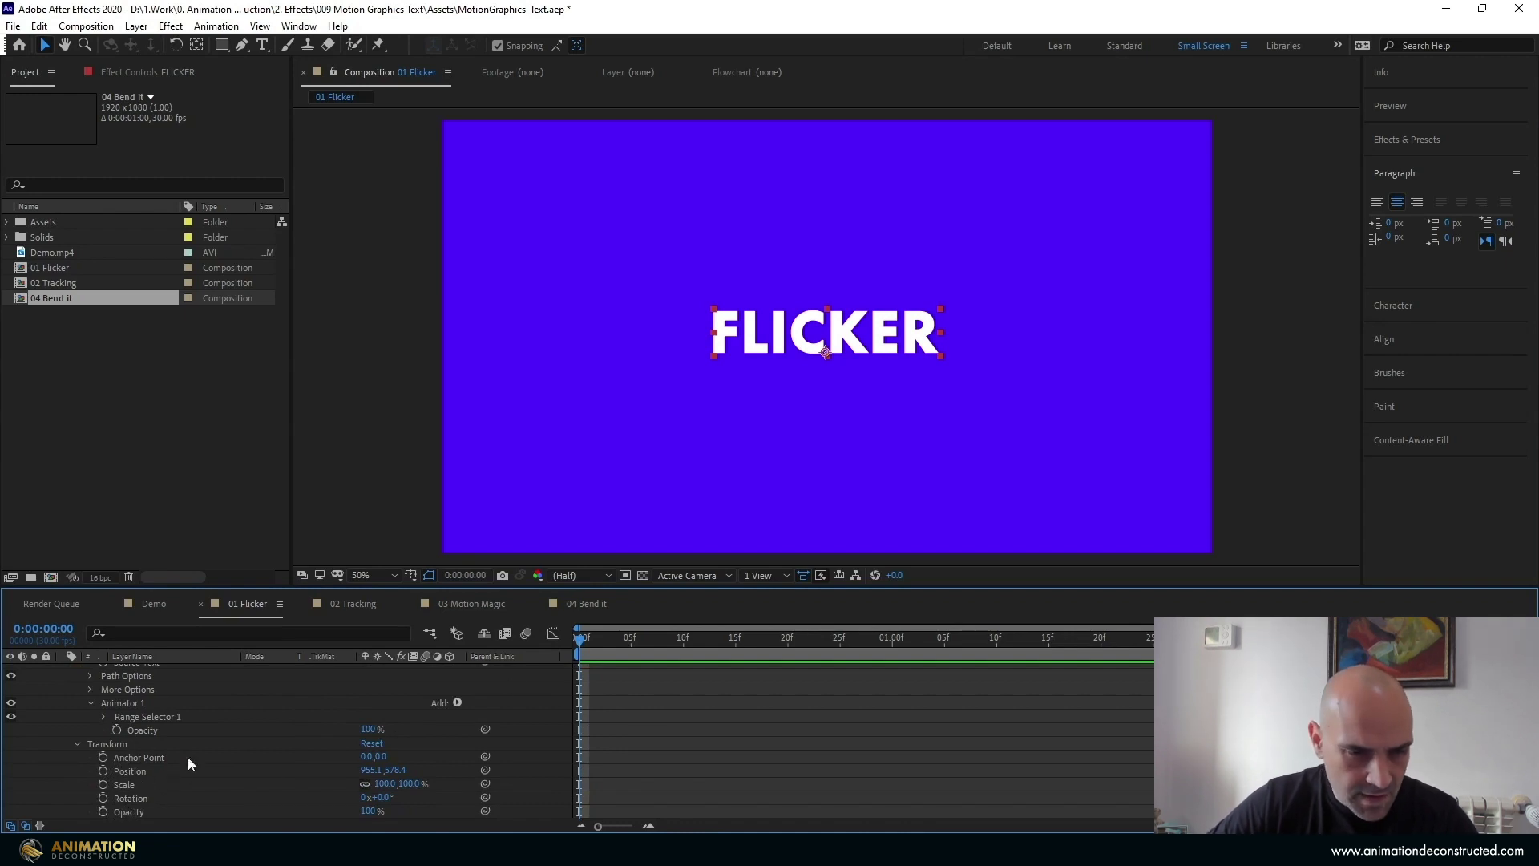
{"action": "left_click", "coordinate": [100, 784]}
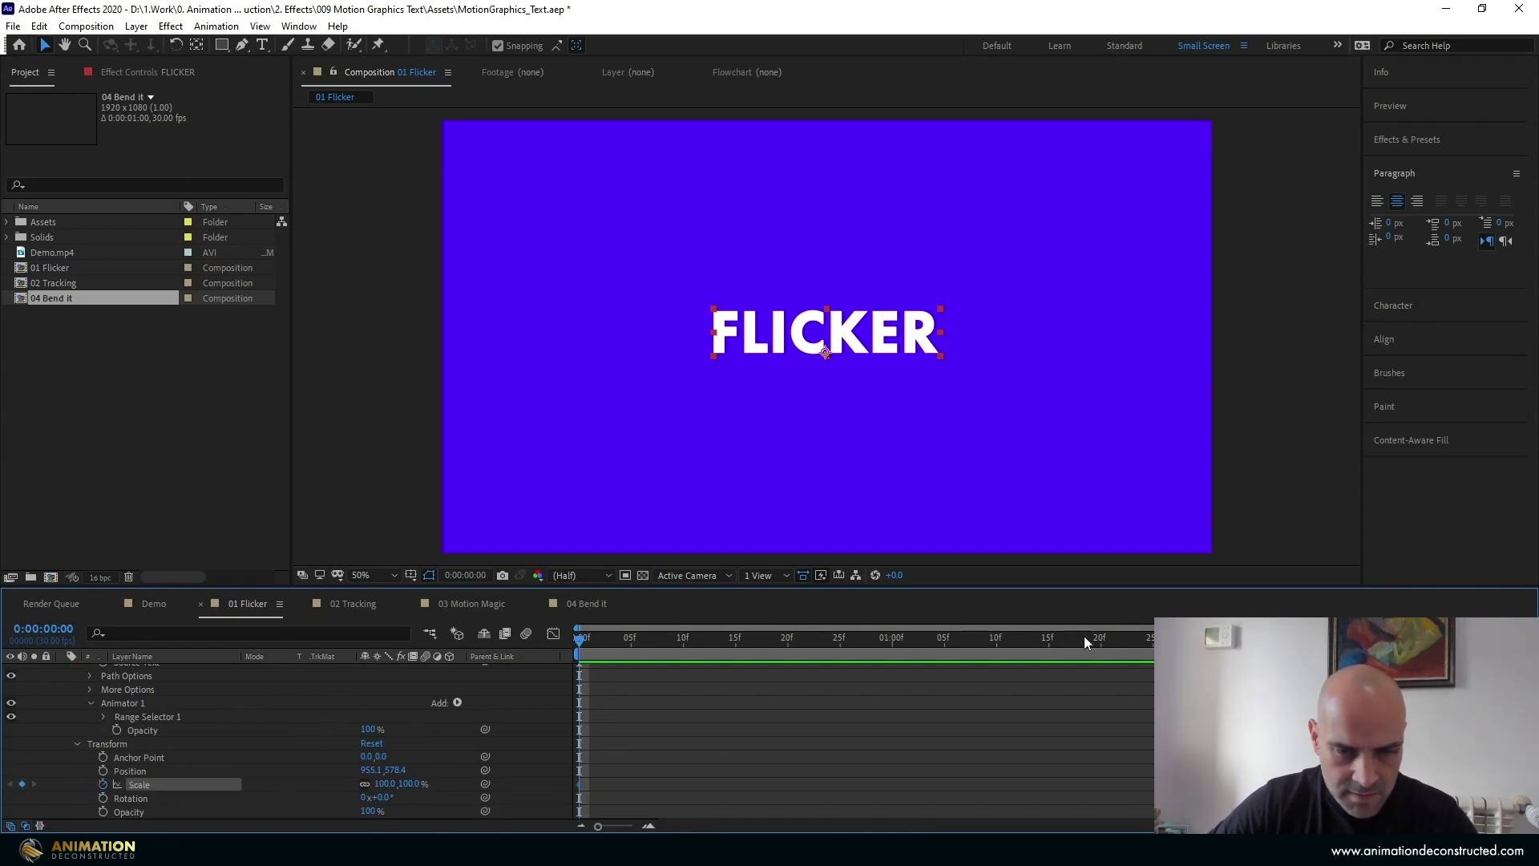
{"action": "key", "text": "End"}
{"action": "left_click_drag", "start_coordinate": [1497, 639], "coordinate": [1508, 639]}
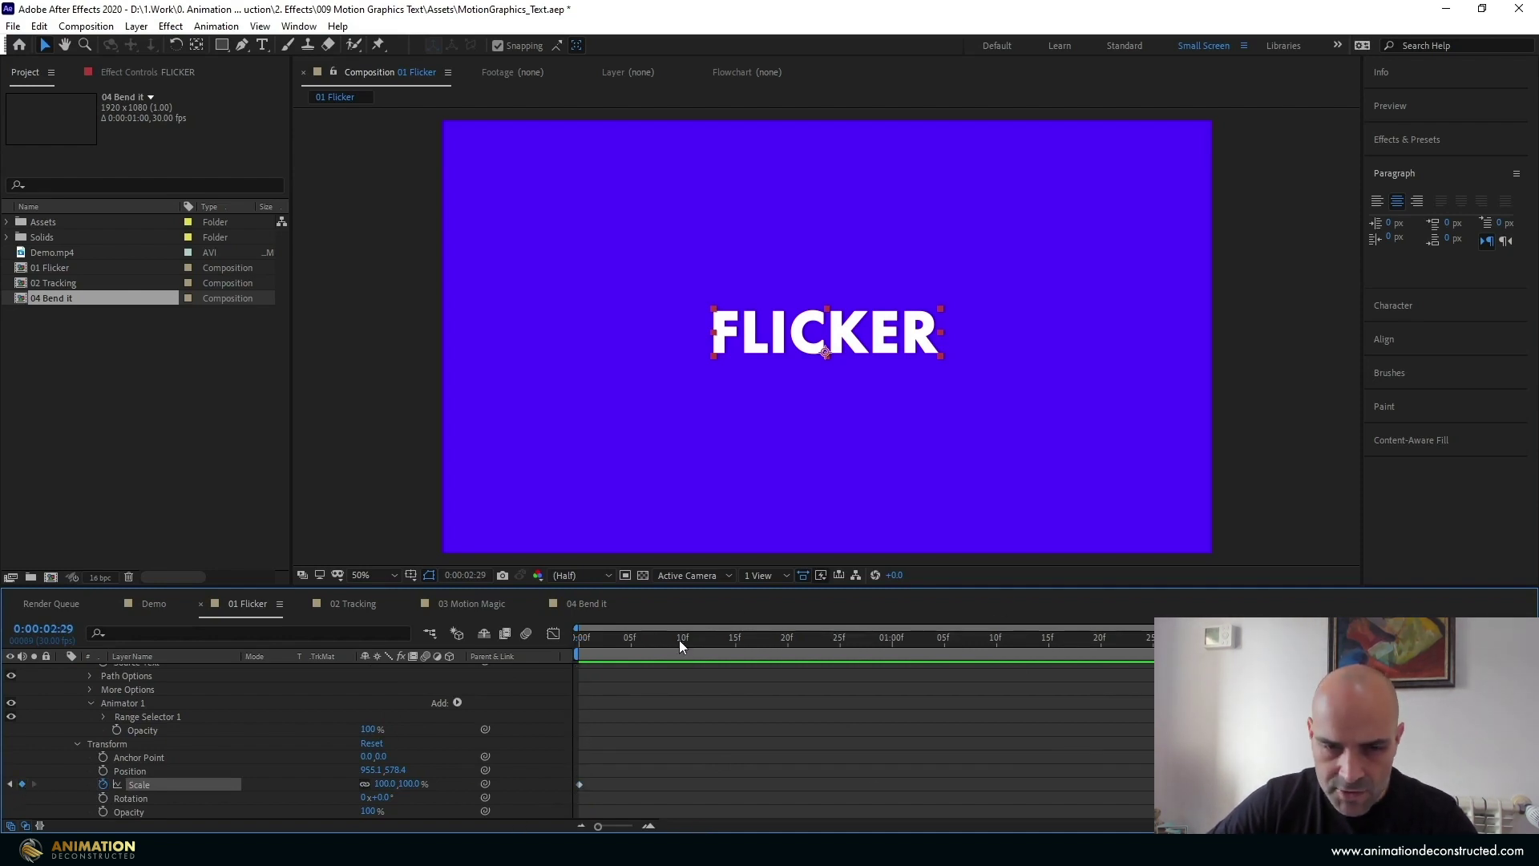
Set the FLICKER layer's Scale keyframe on the first frame to about 91% and preview the growth
{"action": "left_click_drag", "start_coordinate": [680, 640], "coordinate": [417, 650]}
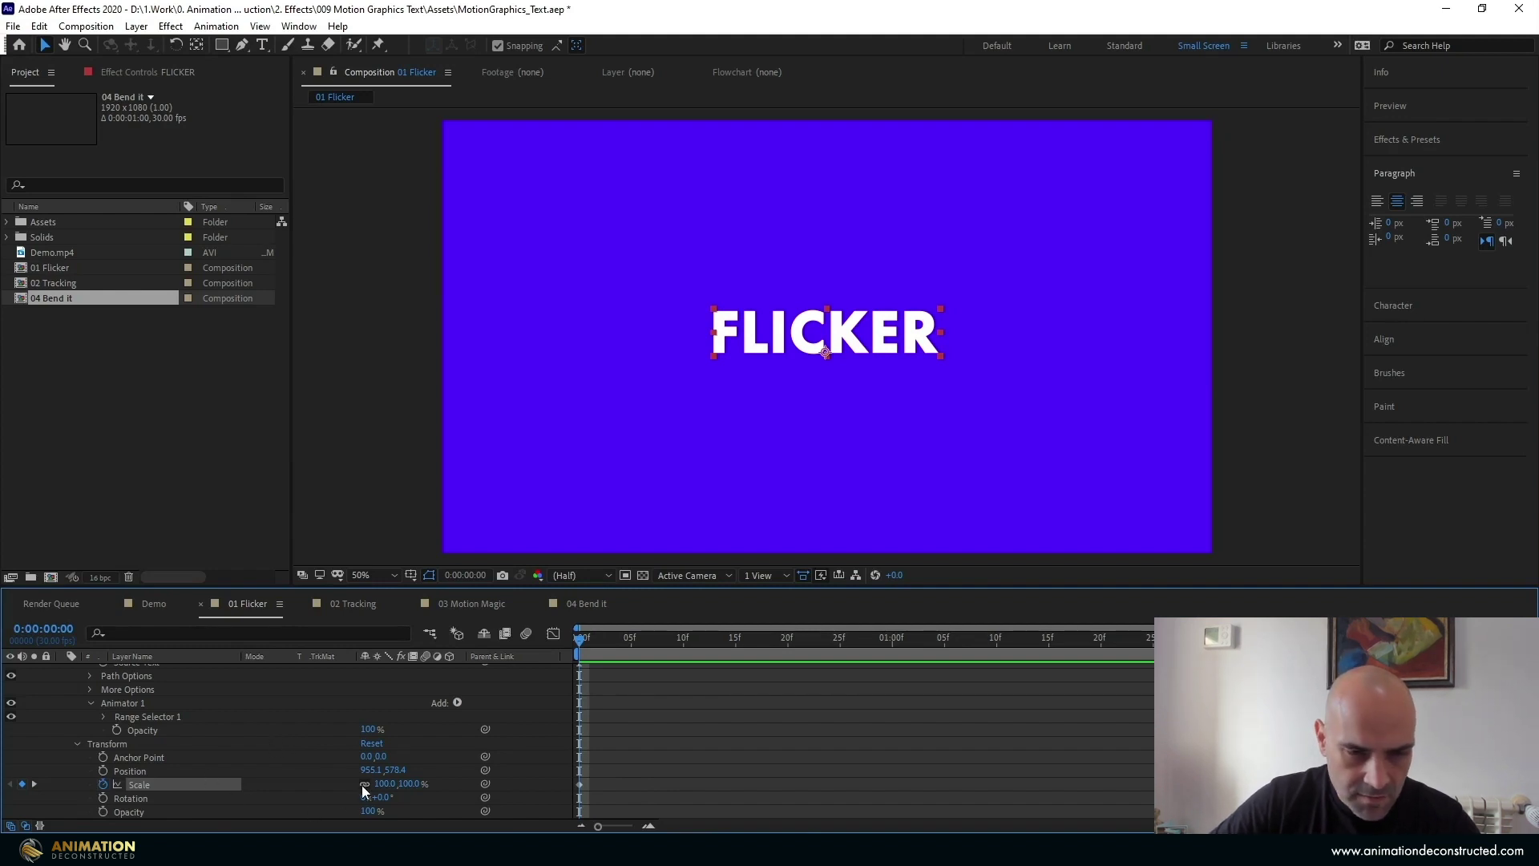
{"action": "left_click", "coordinate": [385, 783]}
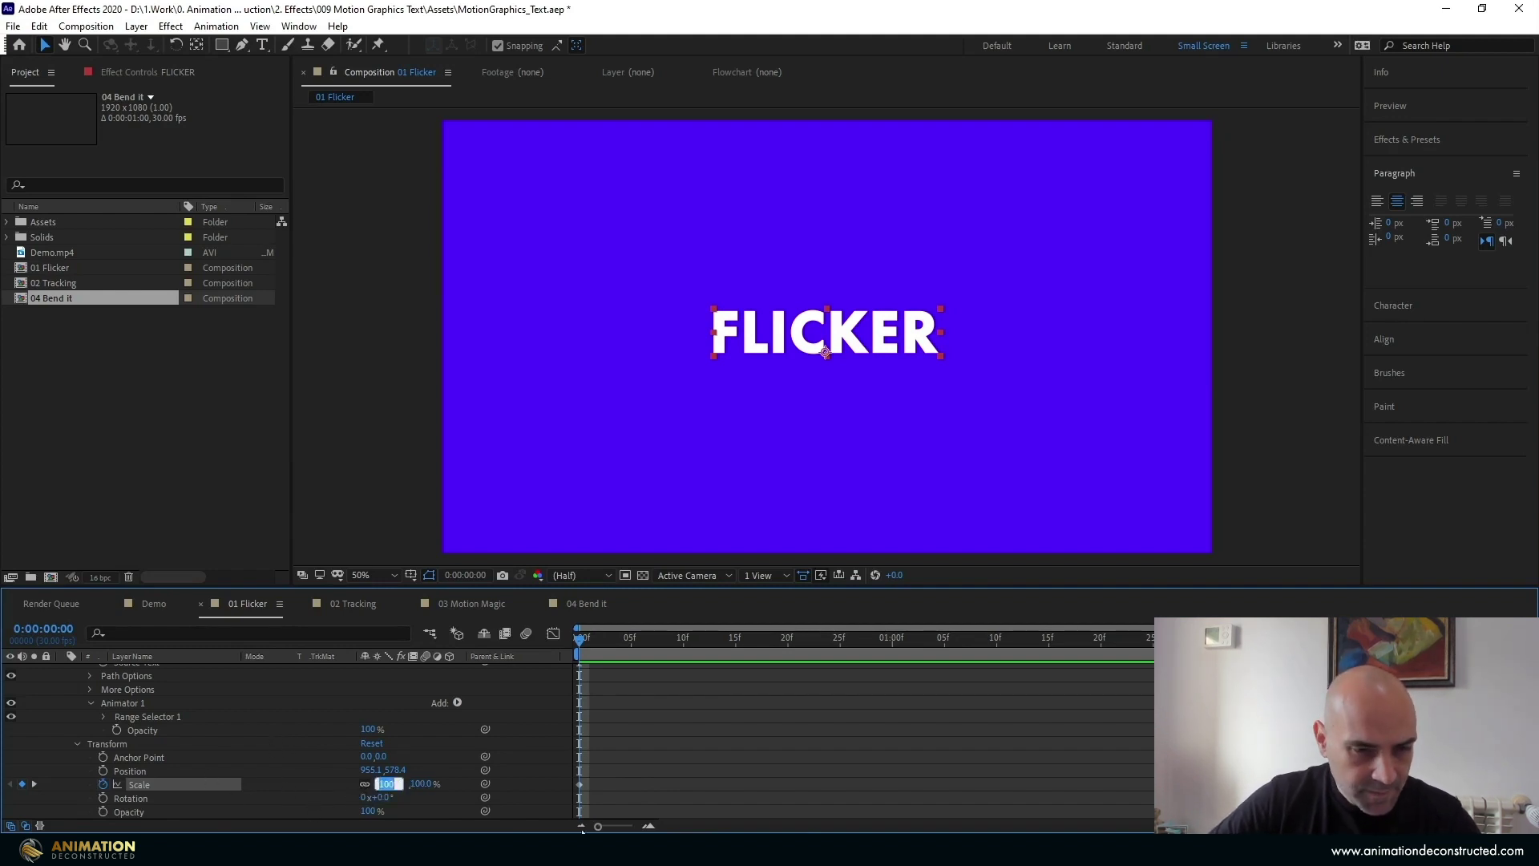
{"action": "type", "text": "91"}
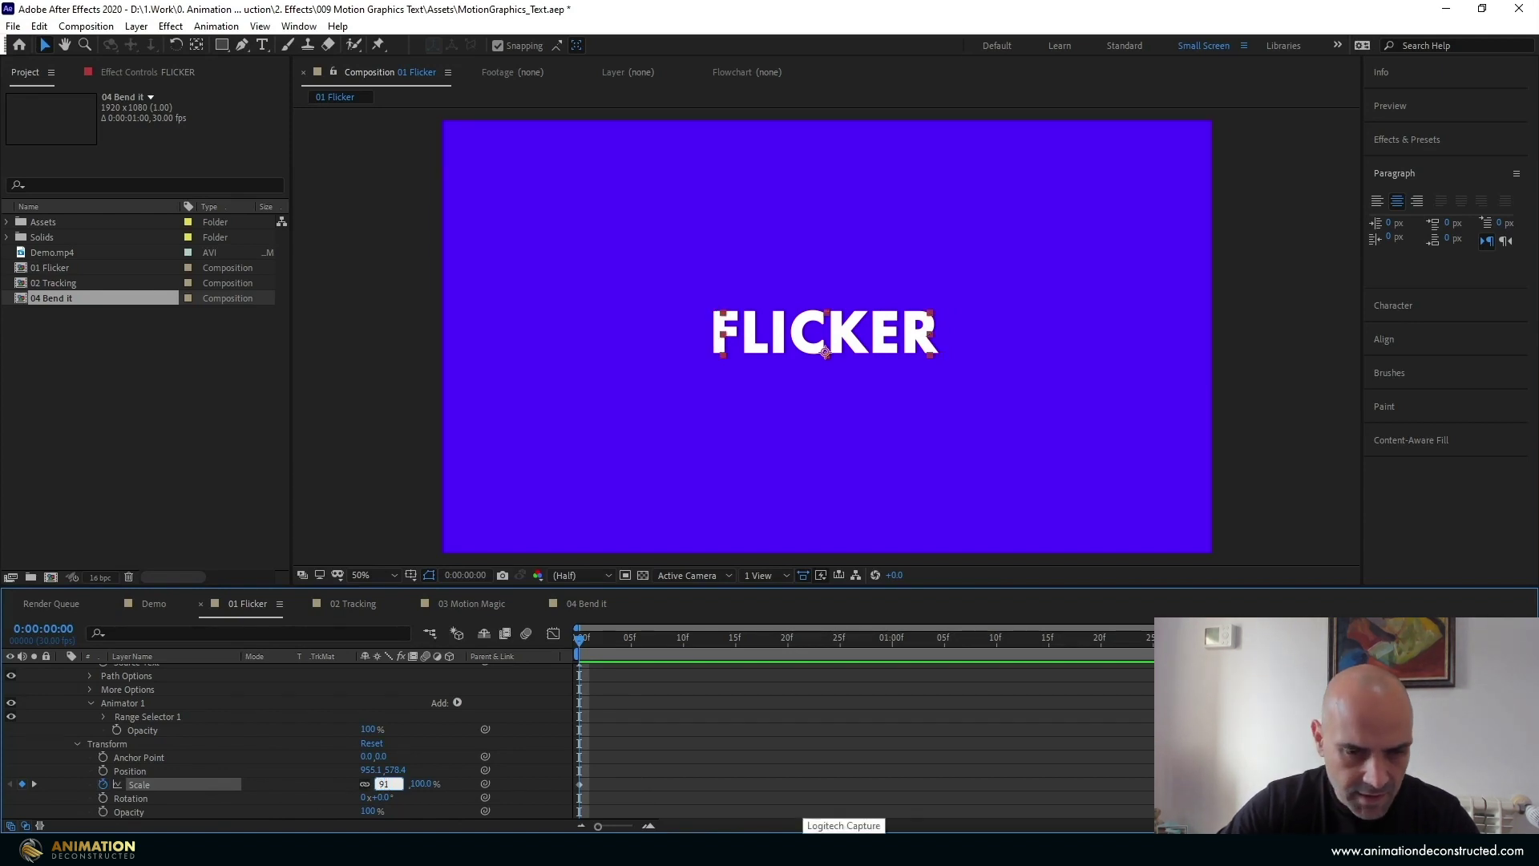
{"action": "key", "text": "Return"}
{"action": "key", "text": "space"}
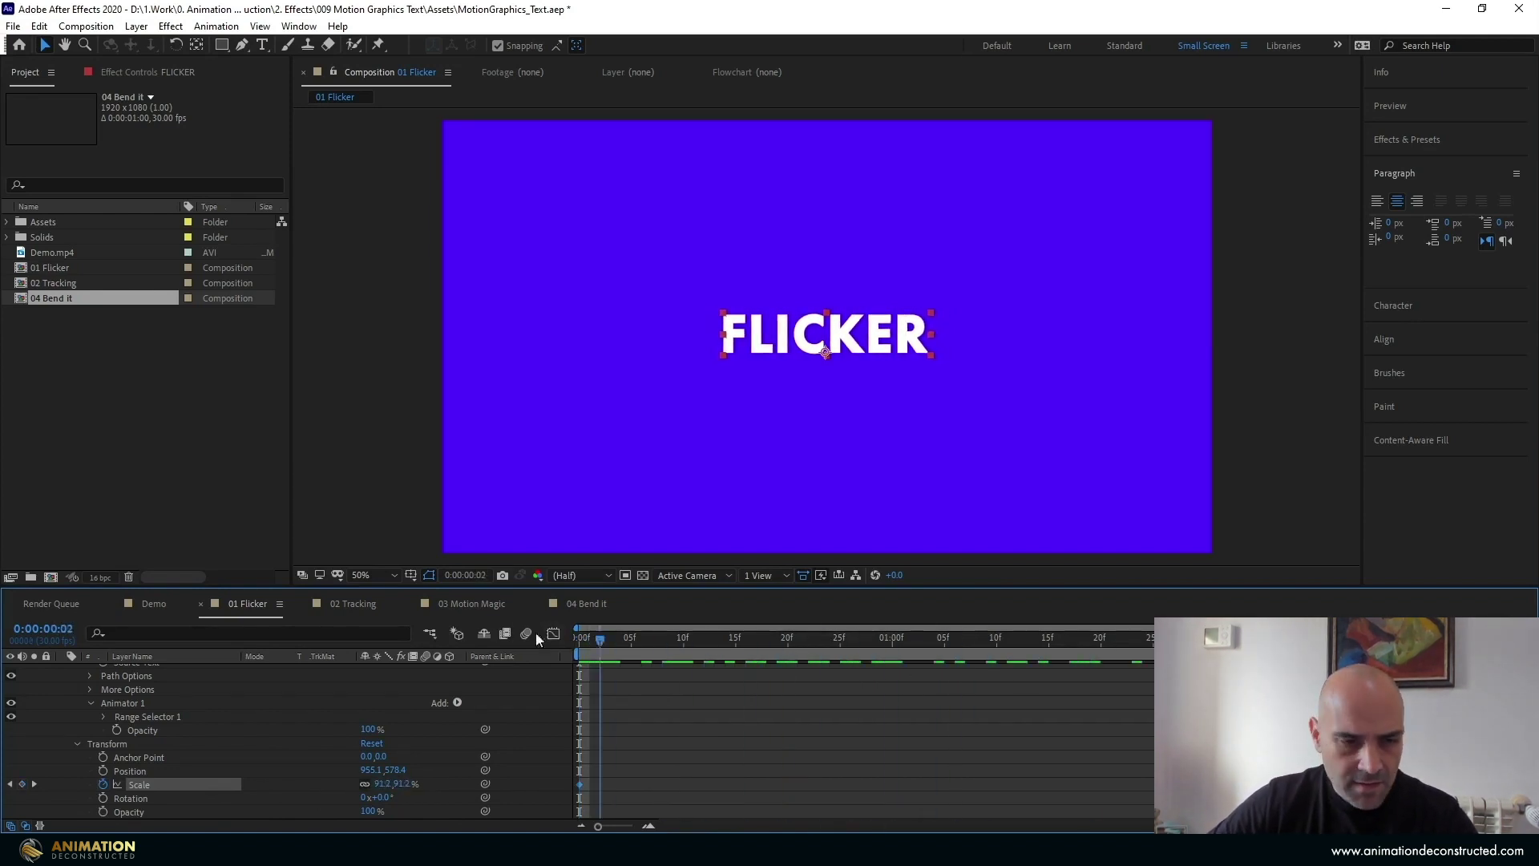
{"action": "key", "text": "space"}
Lower the text animator's Opacity to 25% and set the End of its range selector to 28%
{"action": "left_click", "coordinate": [78, 744]}
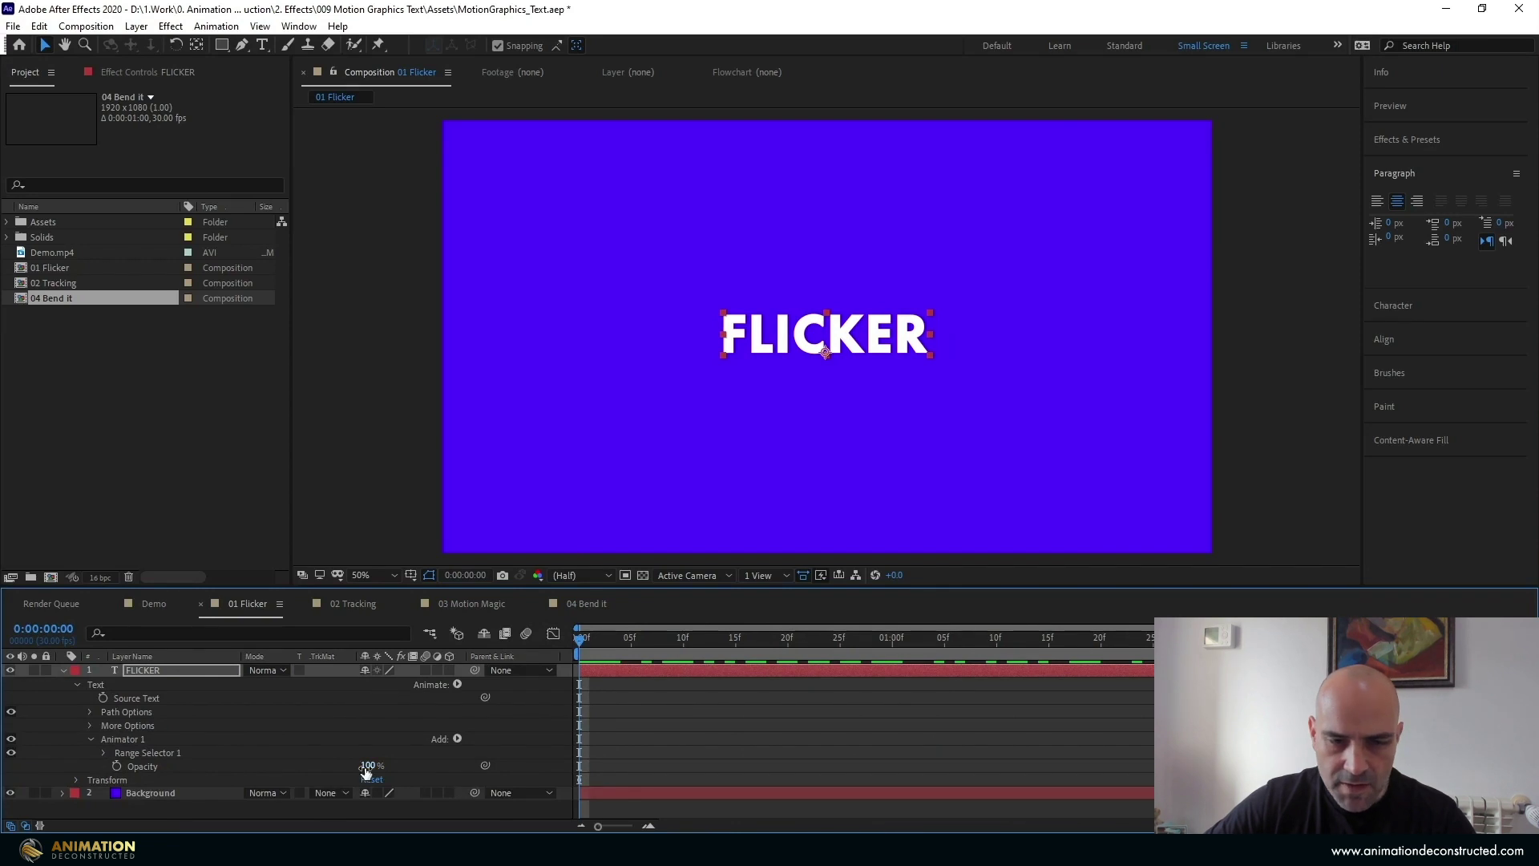
{"action": "left_click_drag", "start_coordinate": [368, 765], "coordinate": [312, 771]}
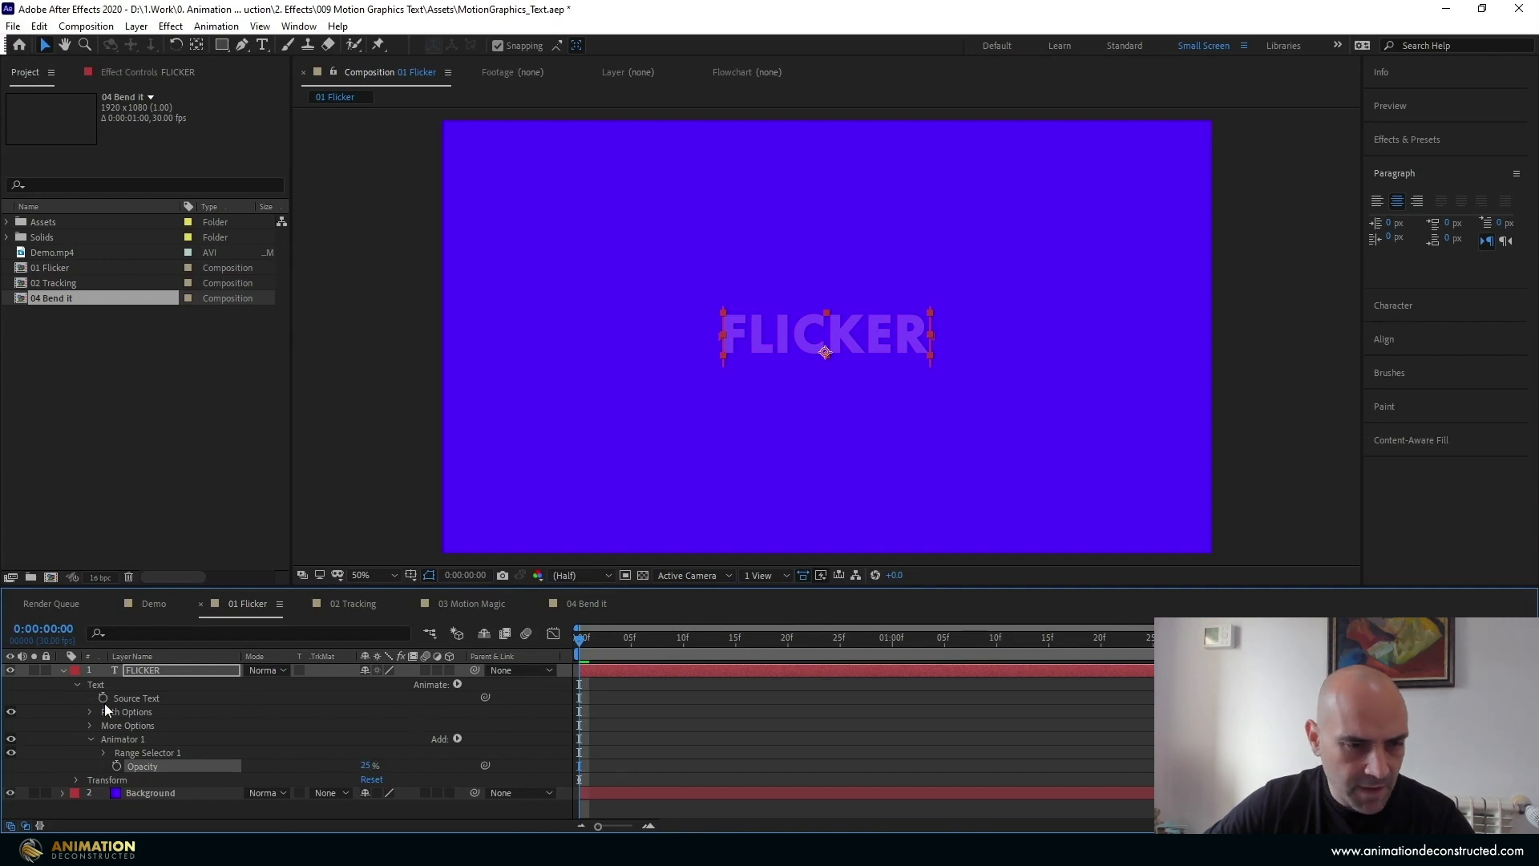
{"action": "left_click", "coordinate": [104, 754]}
{"action": "scroll", "coordinate": [280, 746], "scroll_direction": "down", "scroll_amount": 1}
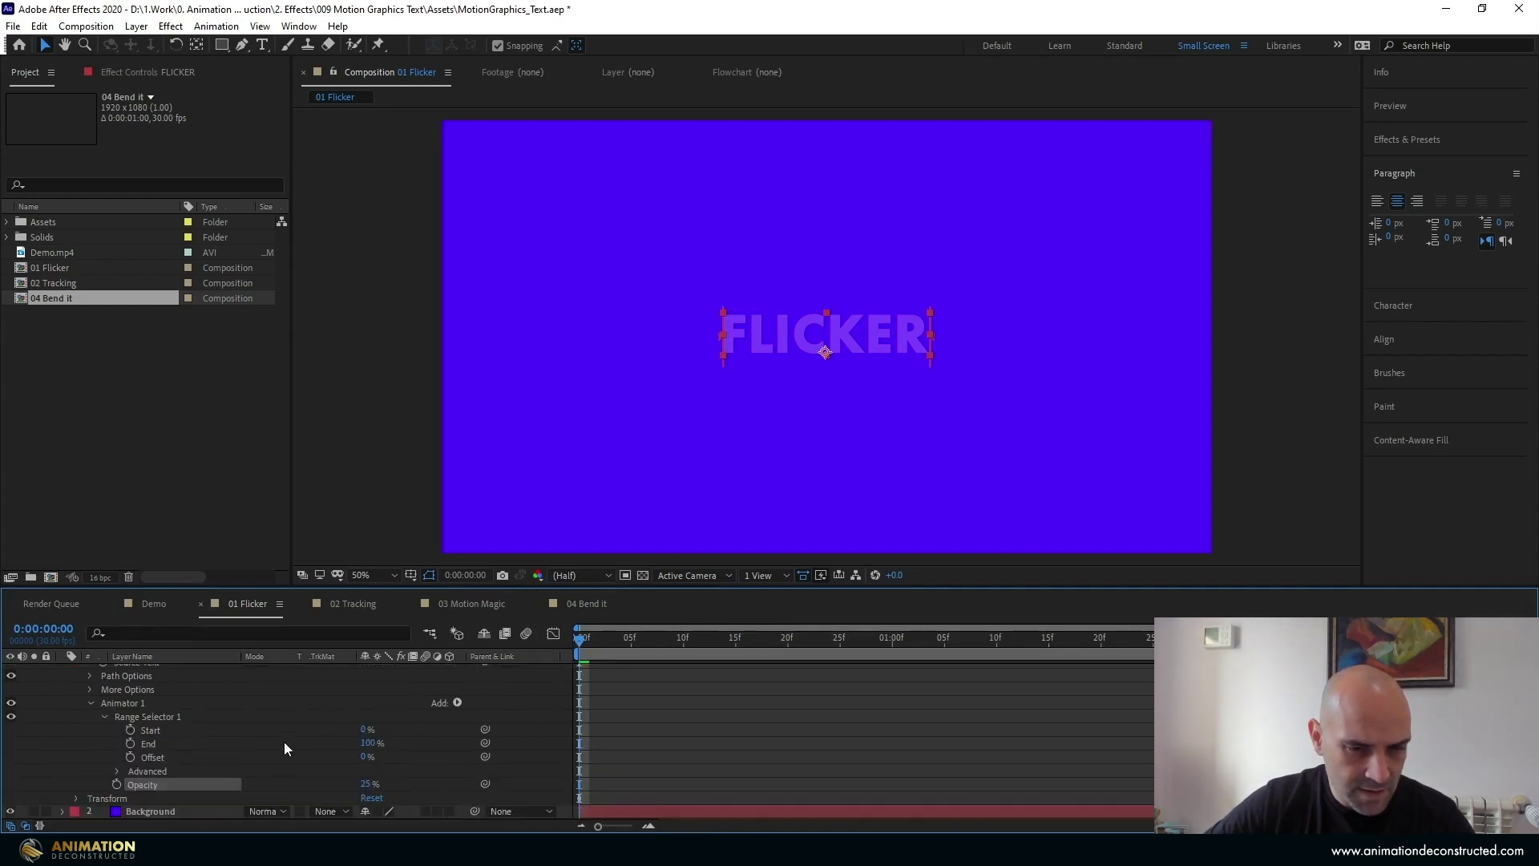
{"action": "left_click_drag", "start_coordinate": [922, 592], "coordinate": [922, 524]}
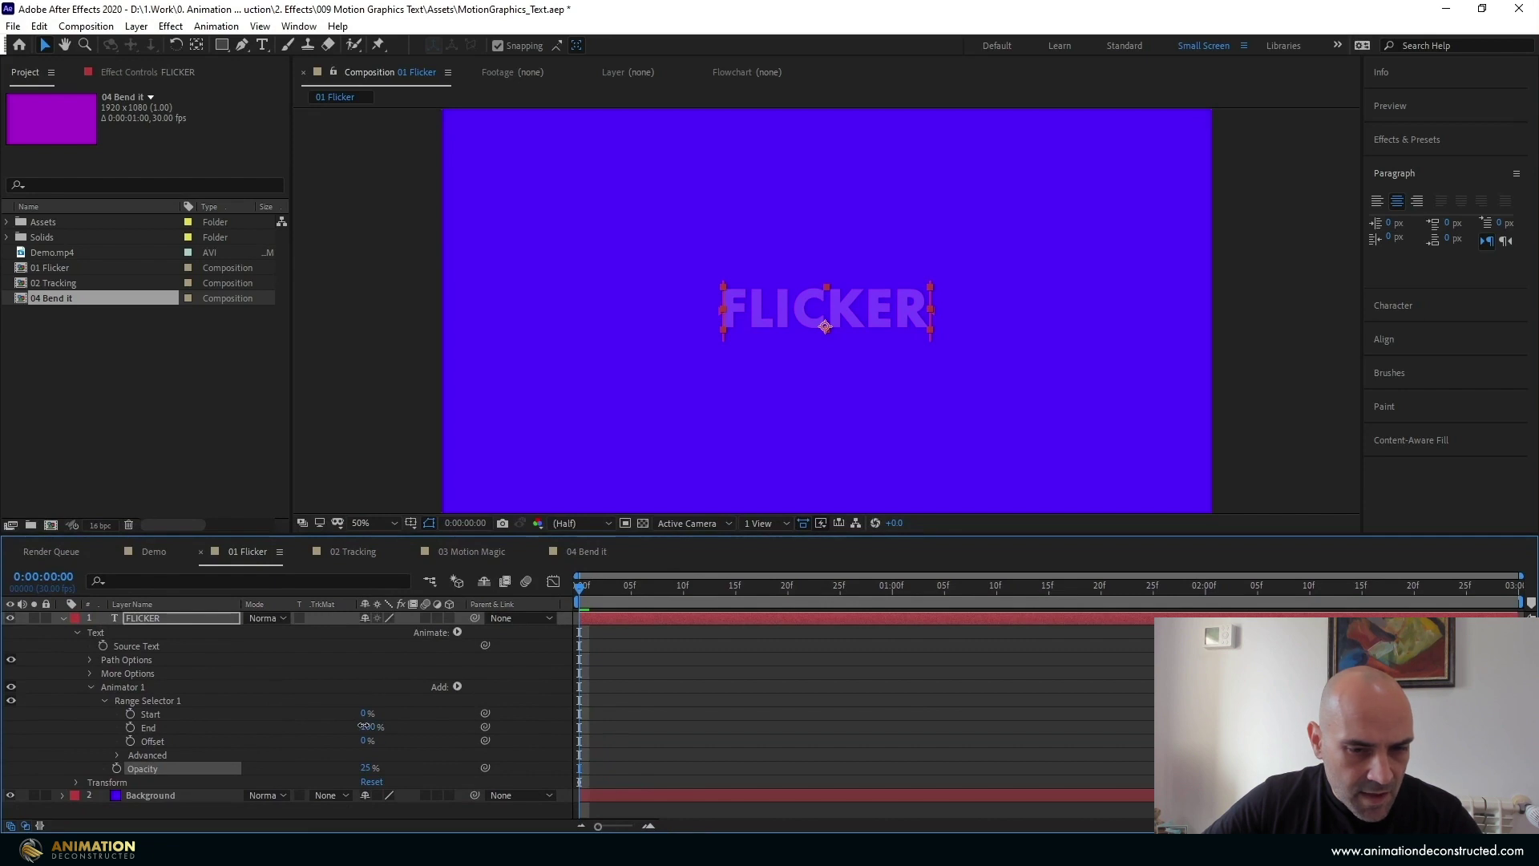
{"action": "left_click_drag", "start_coordinate": [364, 728], "coordinate": [307, 728]}
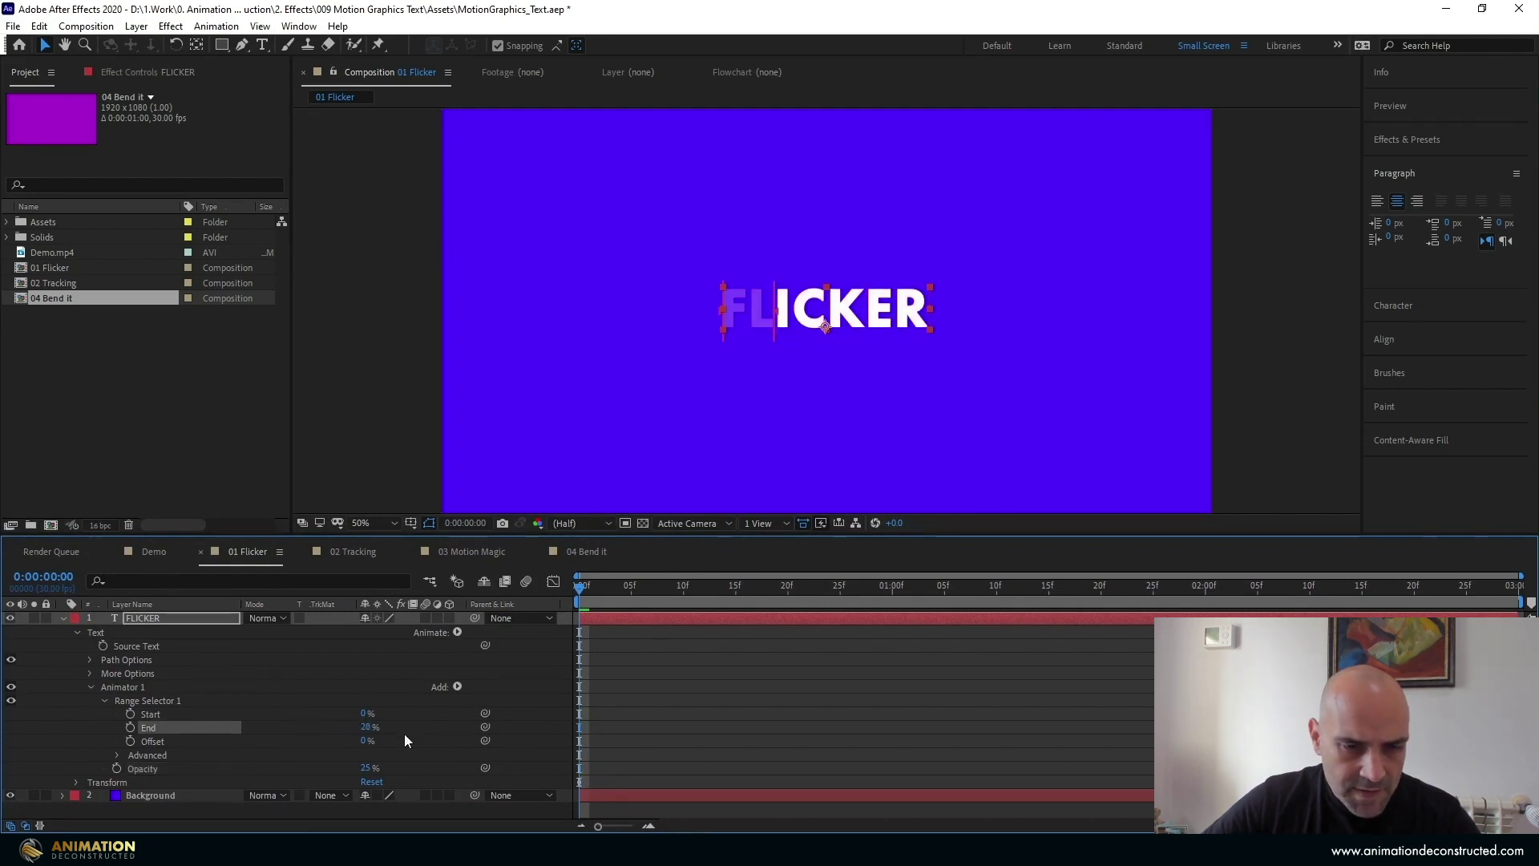
Switch the range selector's units to Index and set its End to 2
{"action": "left_click", "coordinate": [116, 756]}
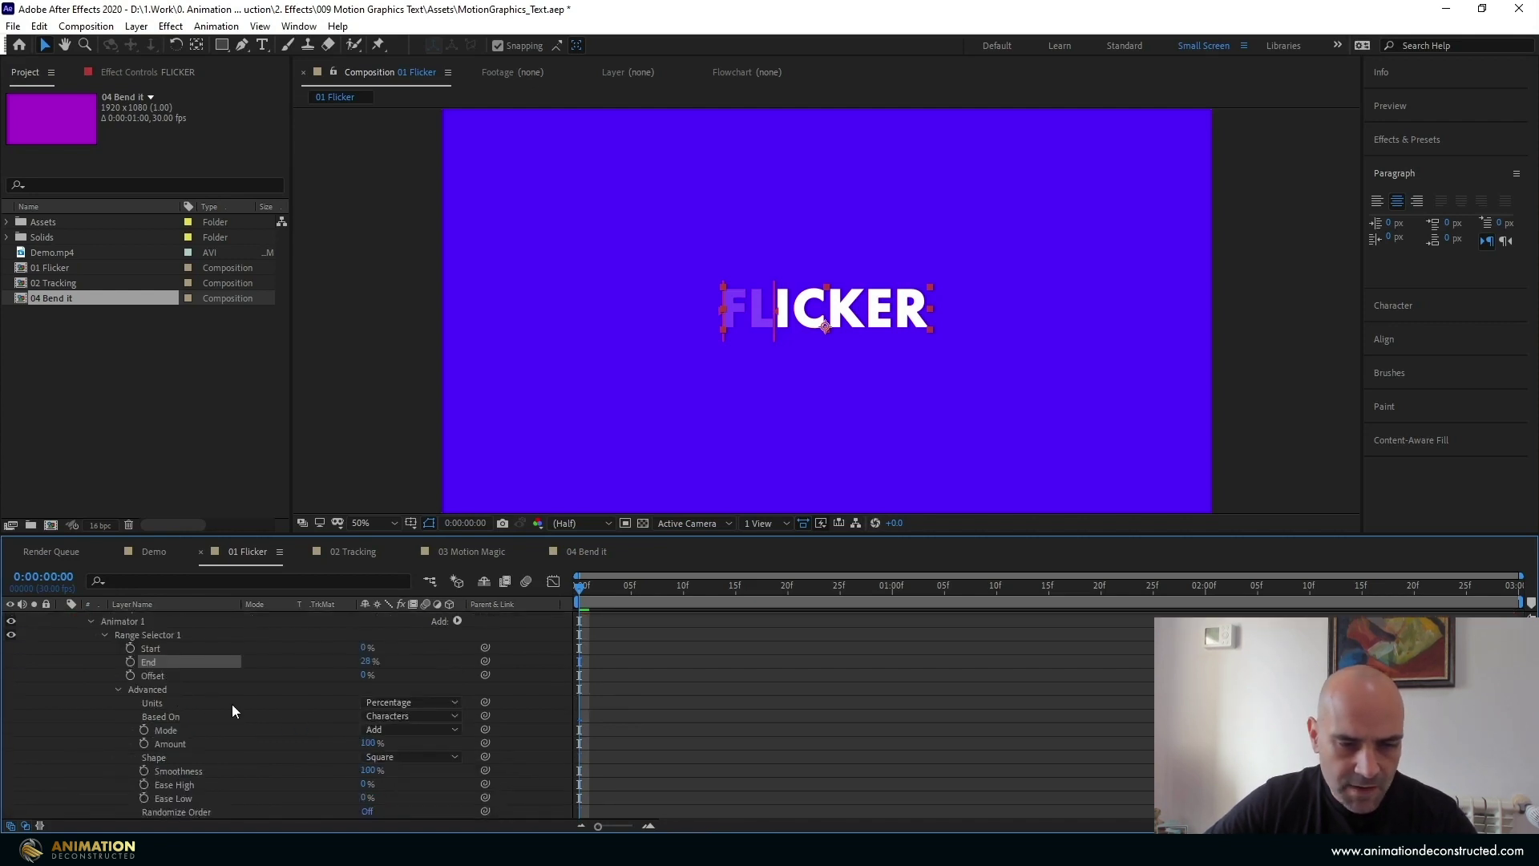
{"action": "left_click", "coordinate": [401, 702]}
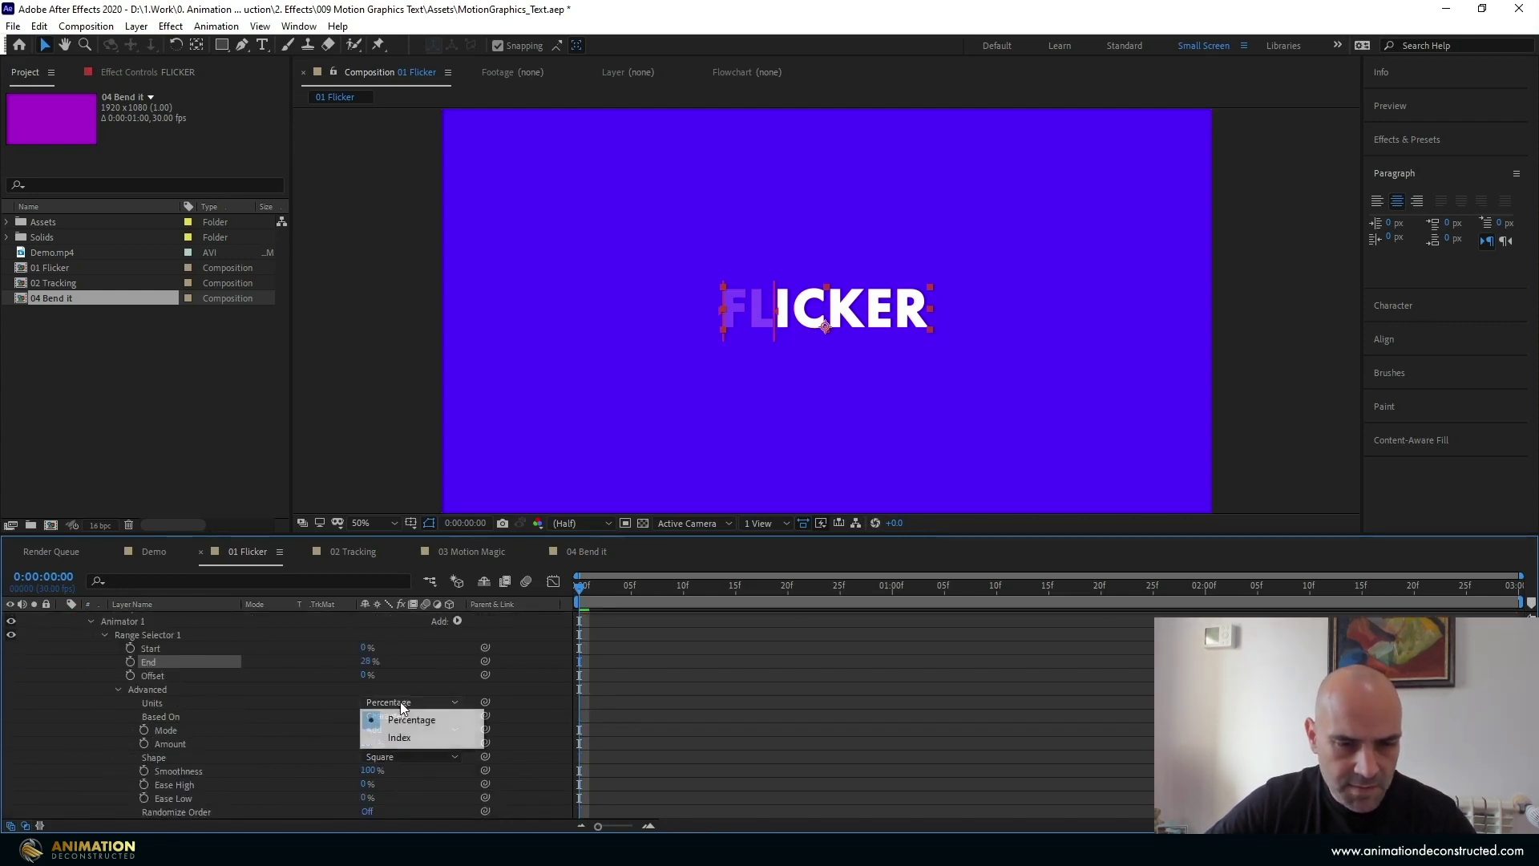
{"action": "left_click", "coordinate": [403, 738]}
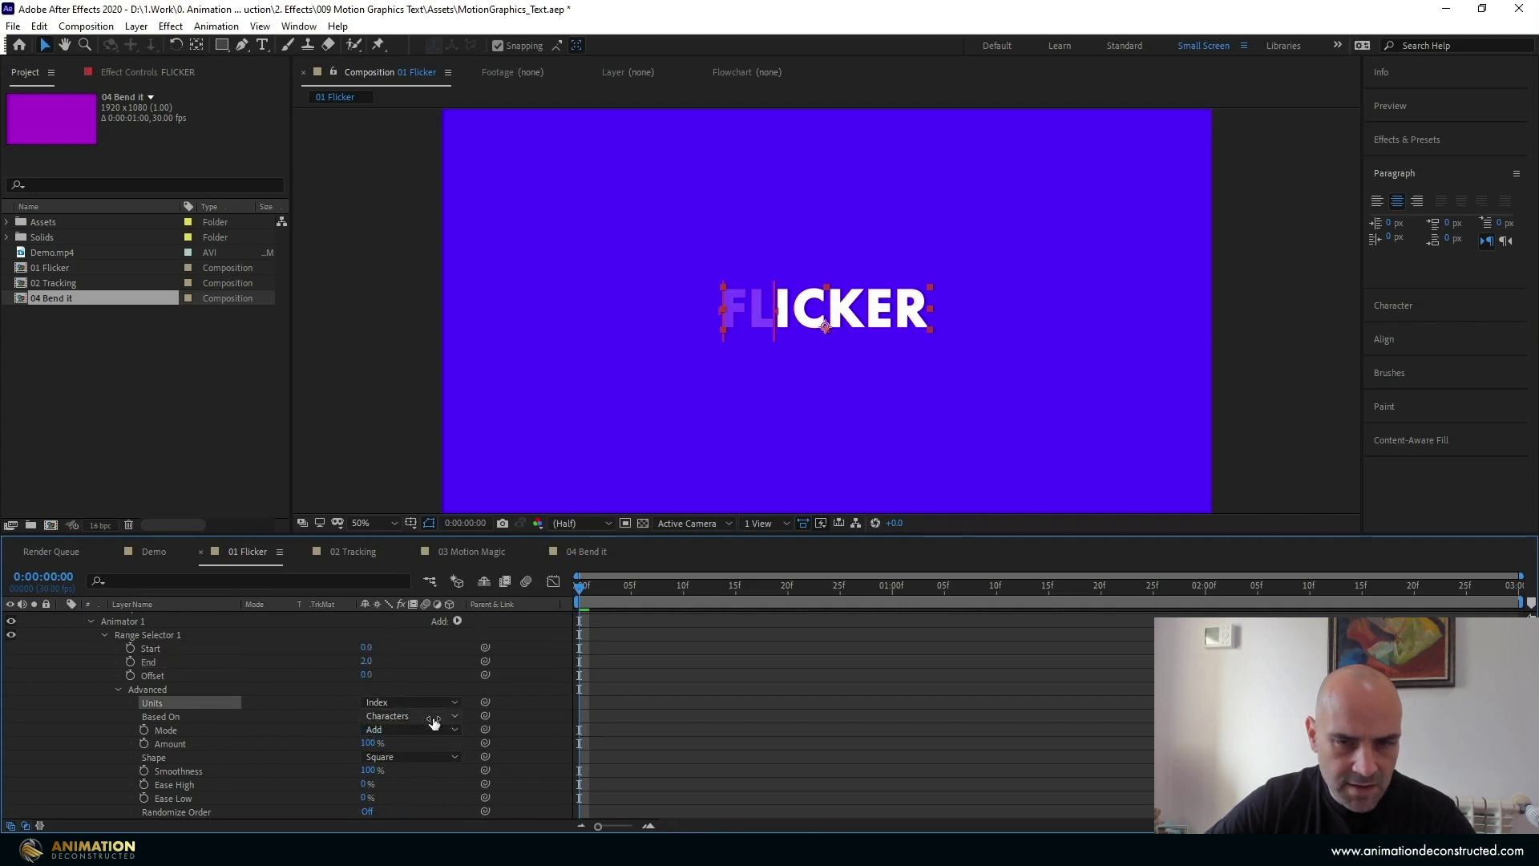
{"action": "left_click", "coordinate": [367, 663]}
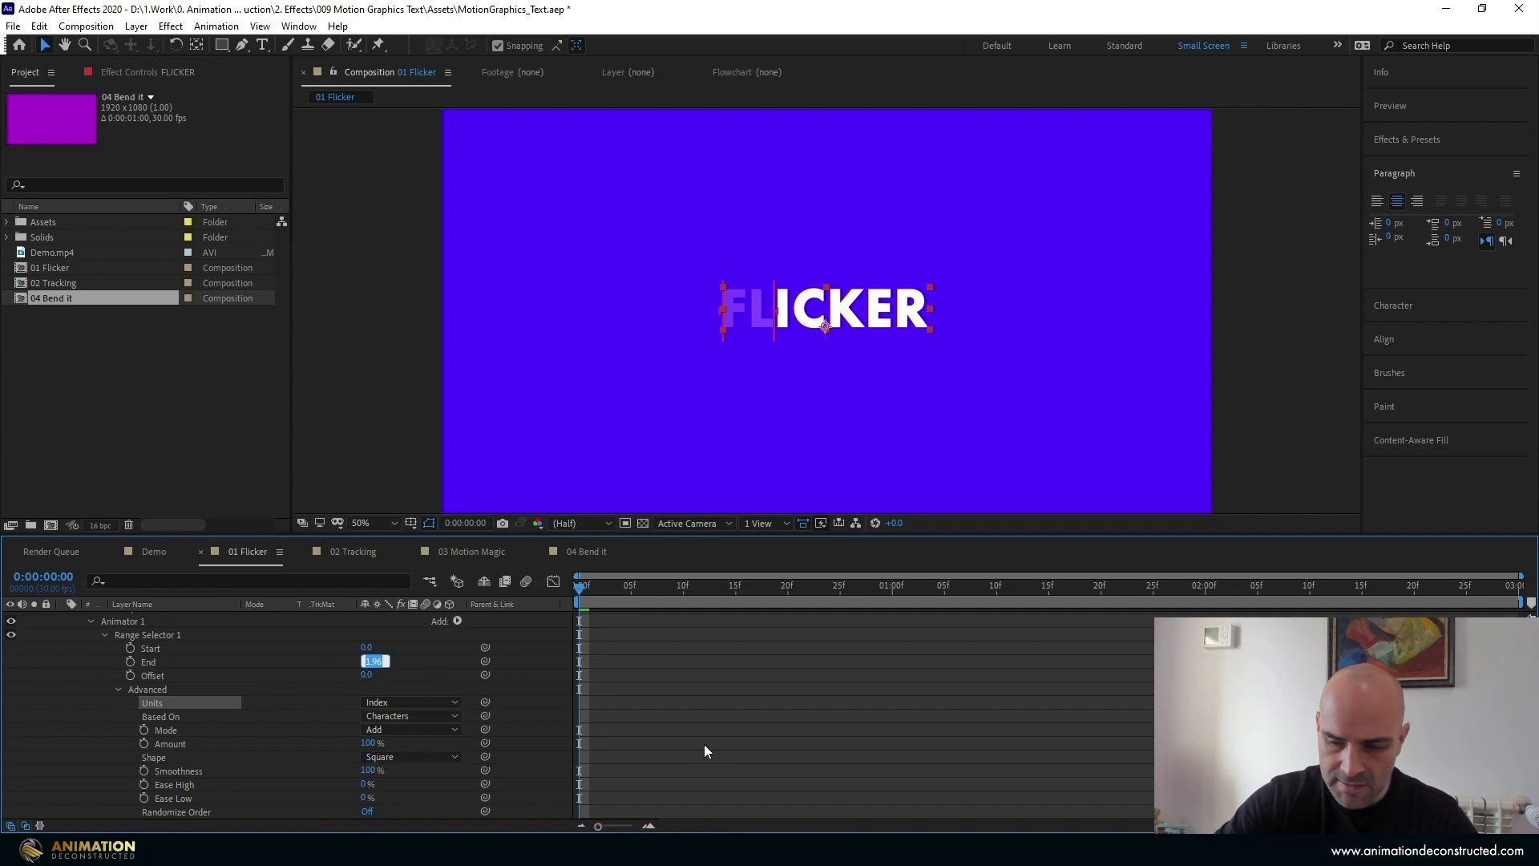
{"action": "key", "text": "Return"}
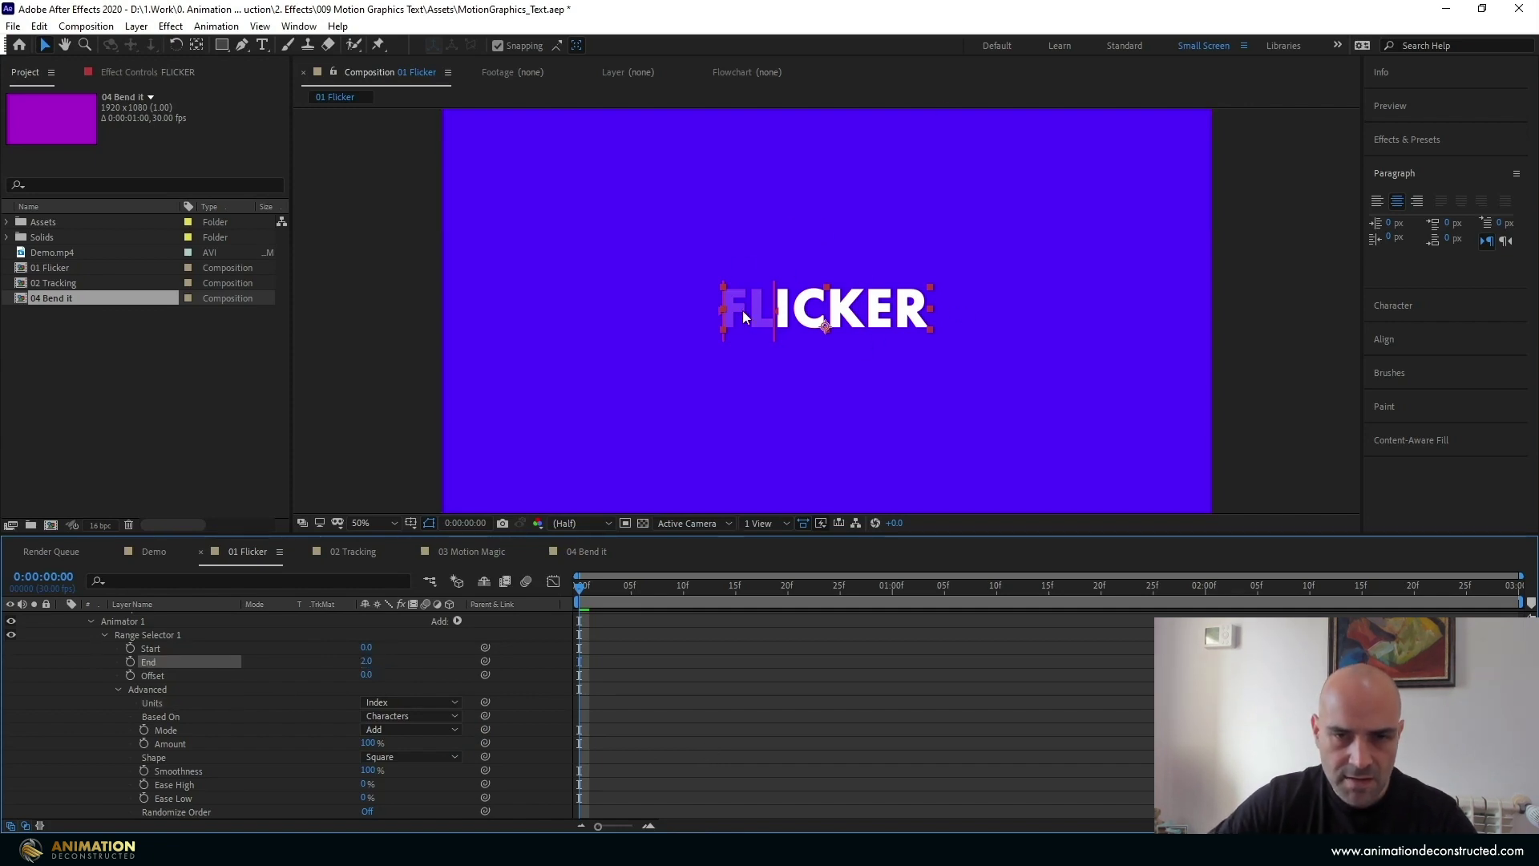
Turn on Randomize Order for the range selector, play the animation and return to the first frame
{"action": "scroll", "coordinate": [217, 714], "scroll_direction": "down", "scroll_amount": 3}
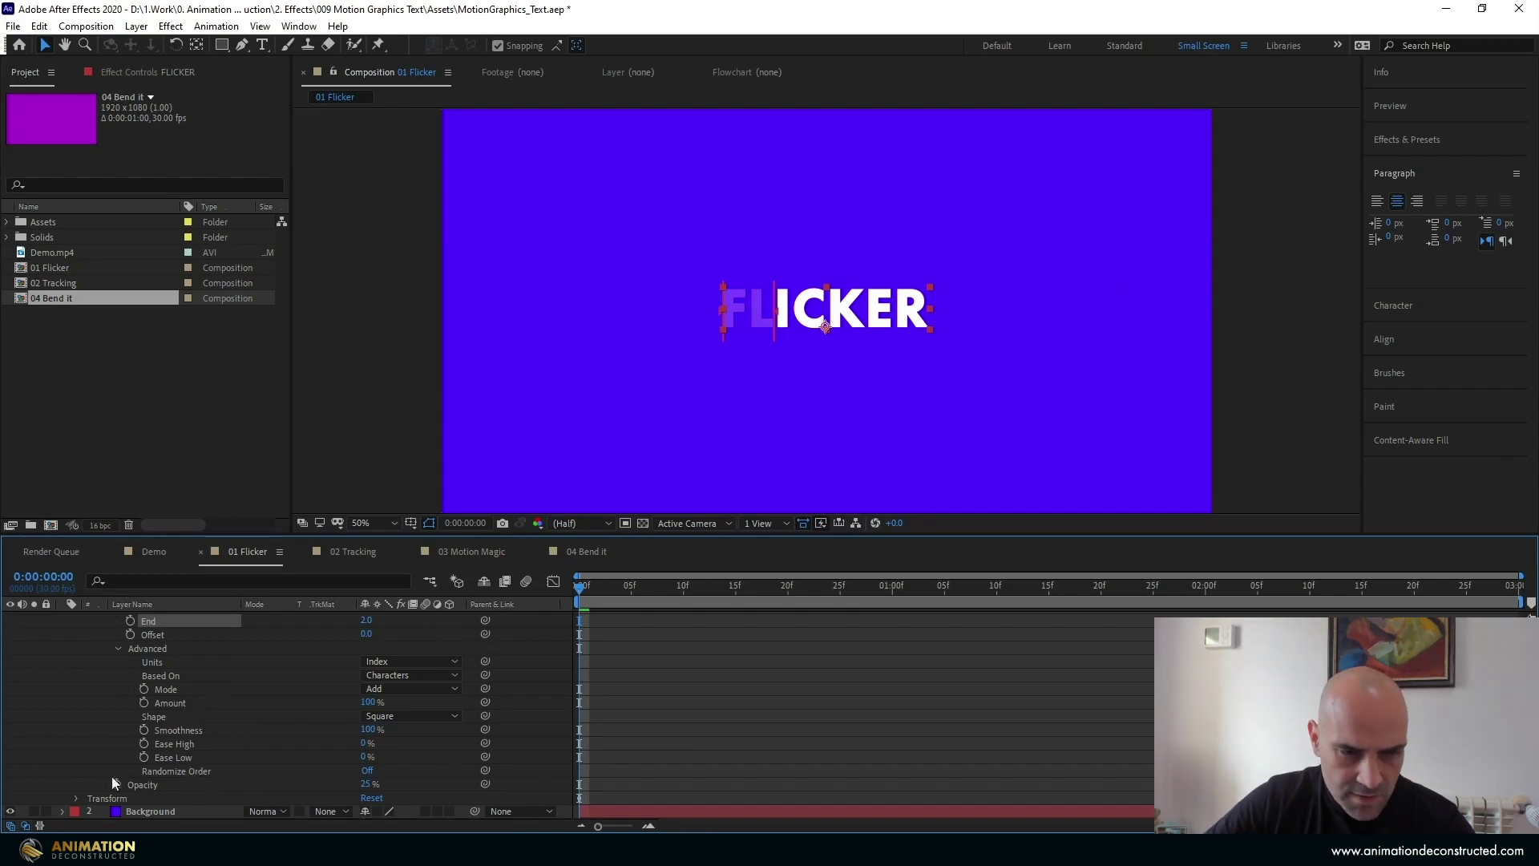
{"action": "left_click", "coordinate": [367, 771]}
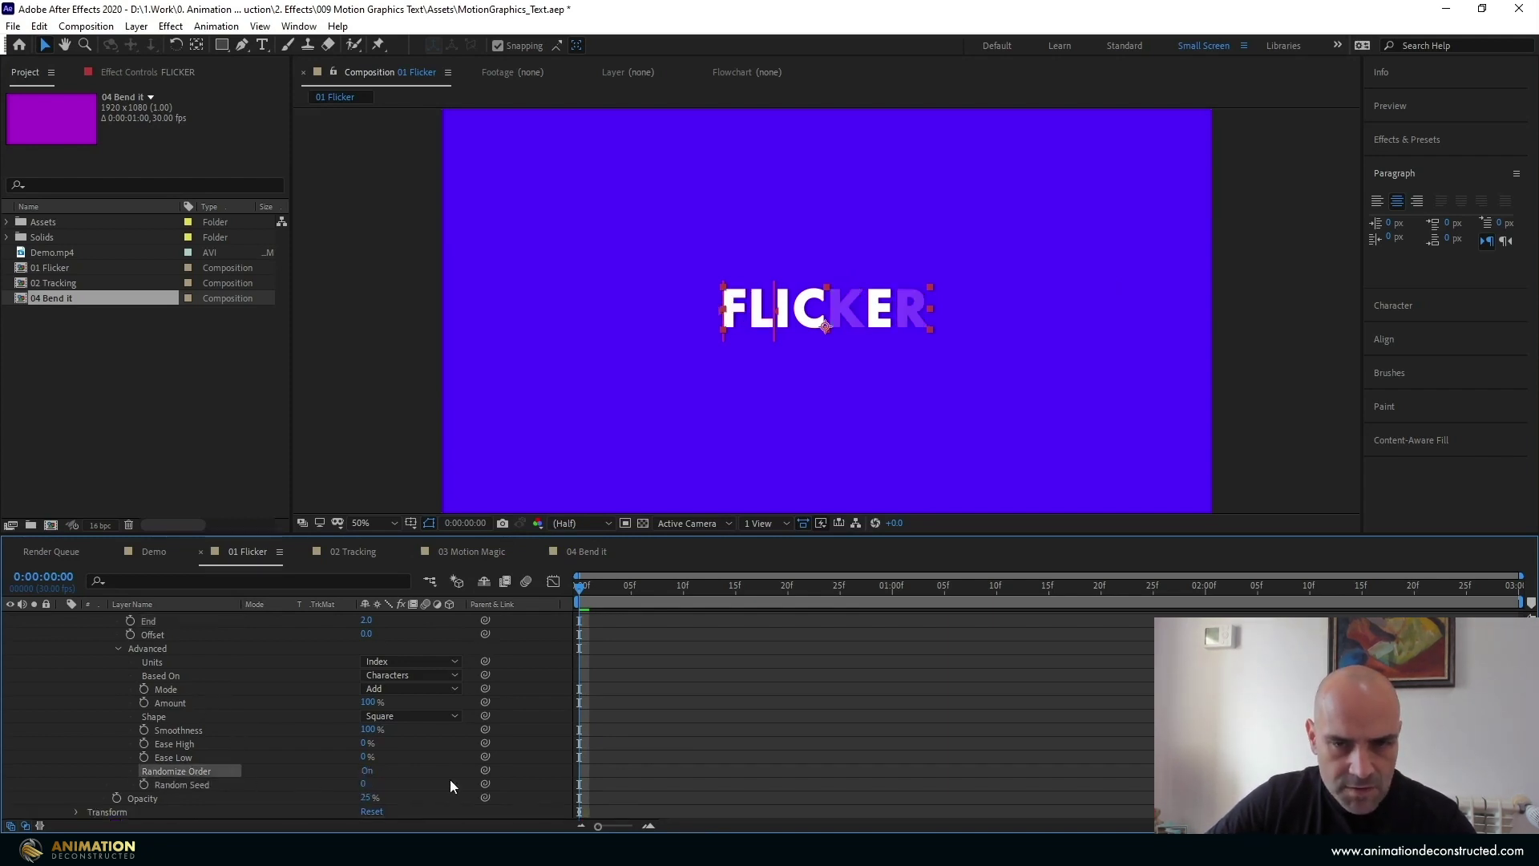
{"action": "key", "text": "space"}
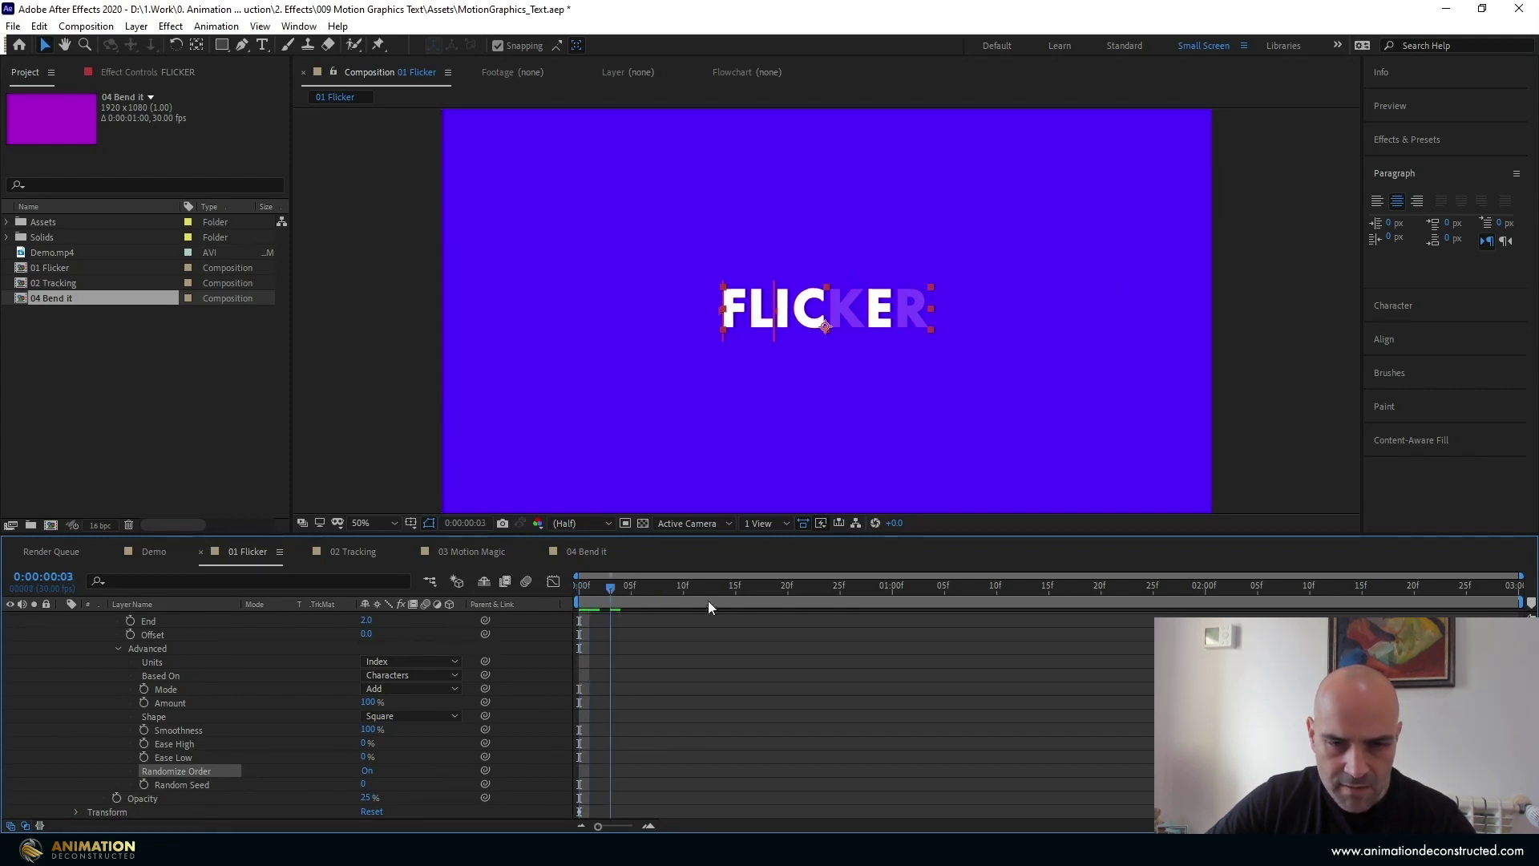
{"action": "left_click_drag", "start_coordinate": [959, 592], "coordinate": [398, 586]}
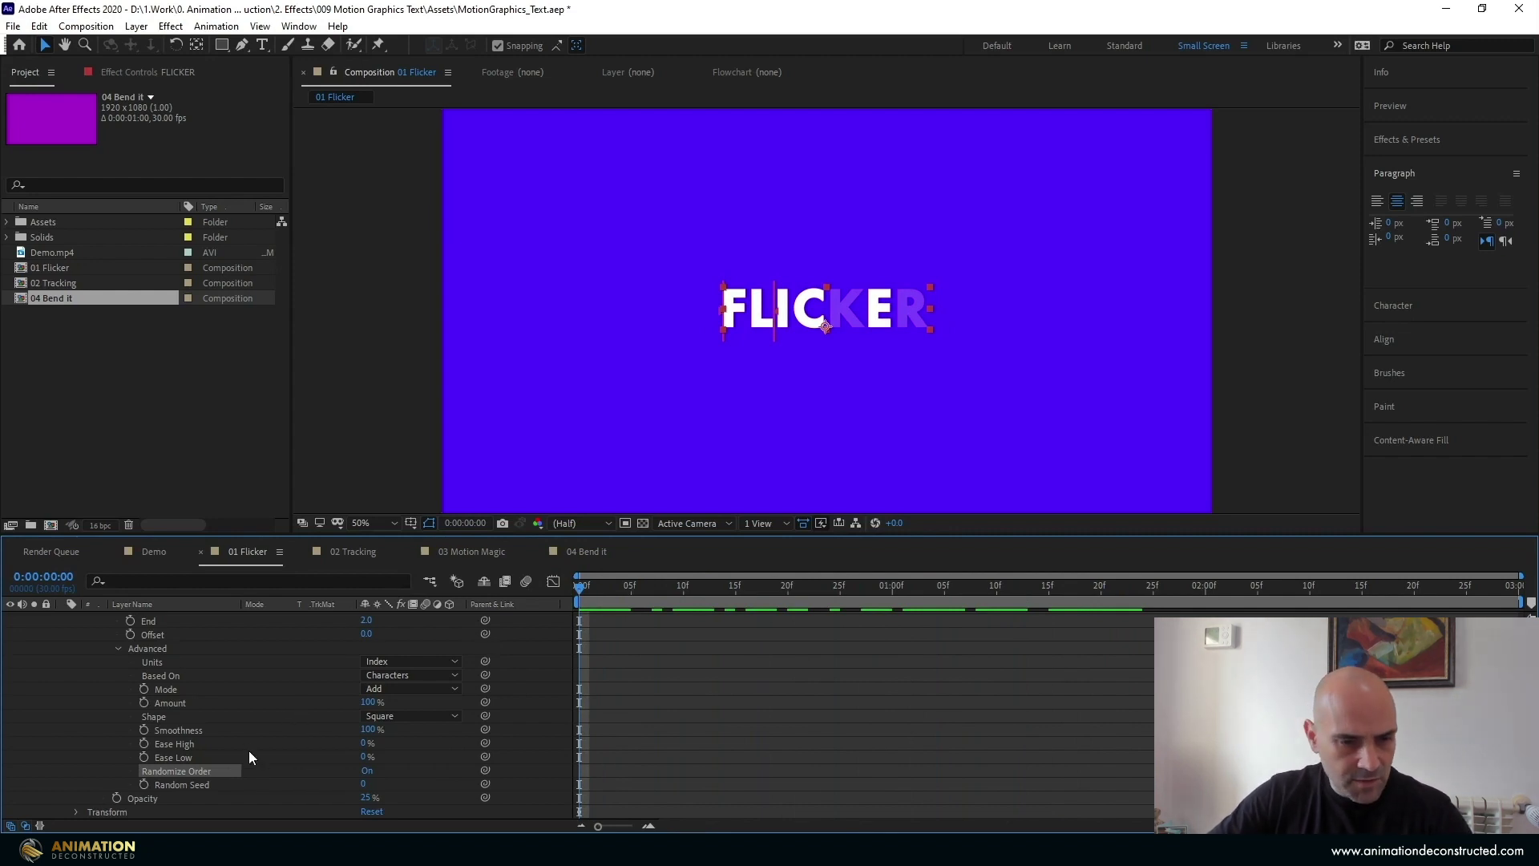
Keyframe the range selector's Random Seed at 0 on the first frame and 7 at 0:00:01:10, then preview from the start
{"action": "left_click", "coordinate": [143, 784]}
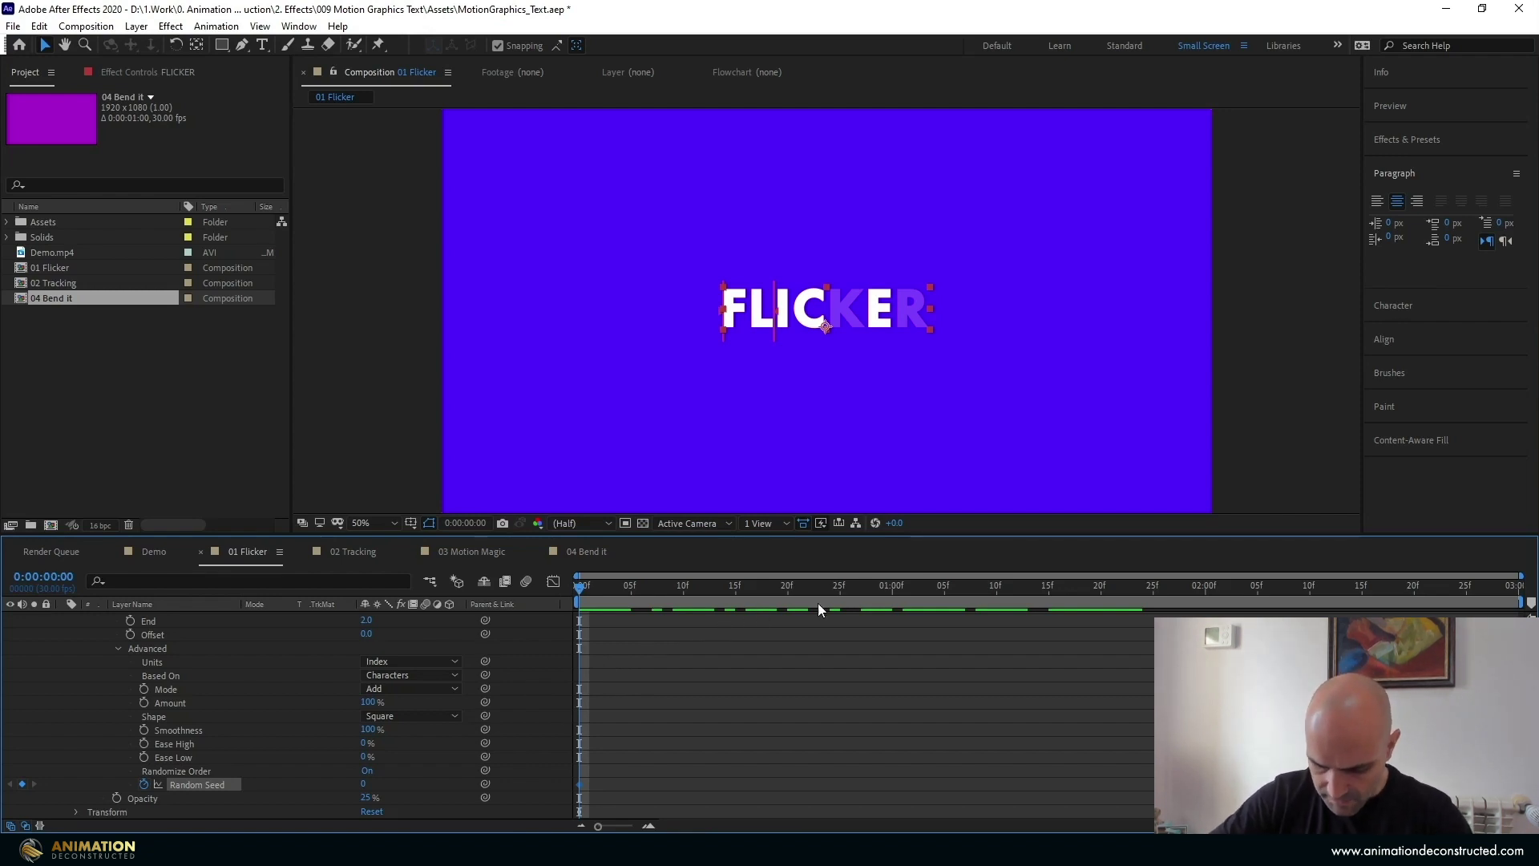
{"action": "left_click", "coordinate": [779, 588]}
{"action": "left_click_drag", "start_coordinate": [795, 587], "coordinate": [997, 597]}
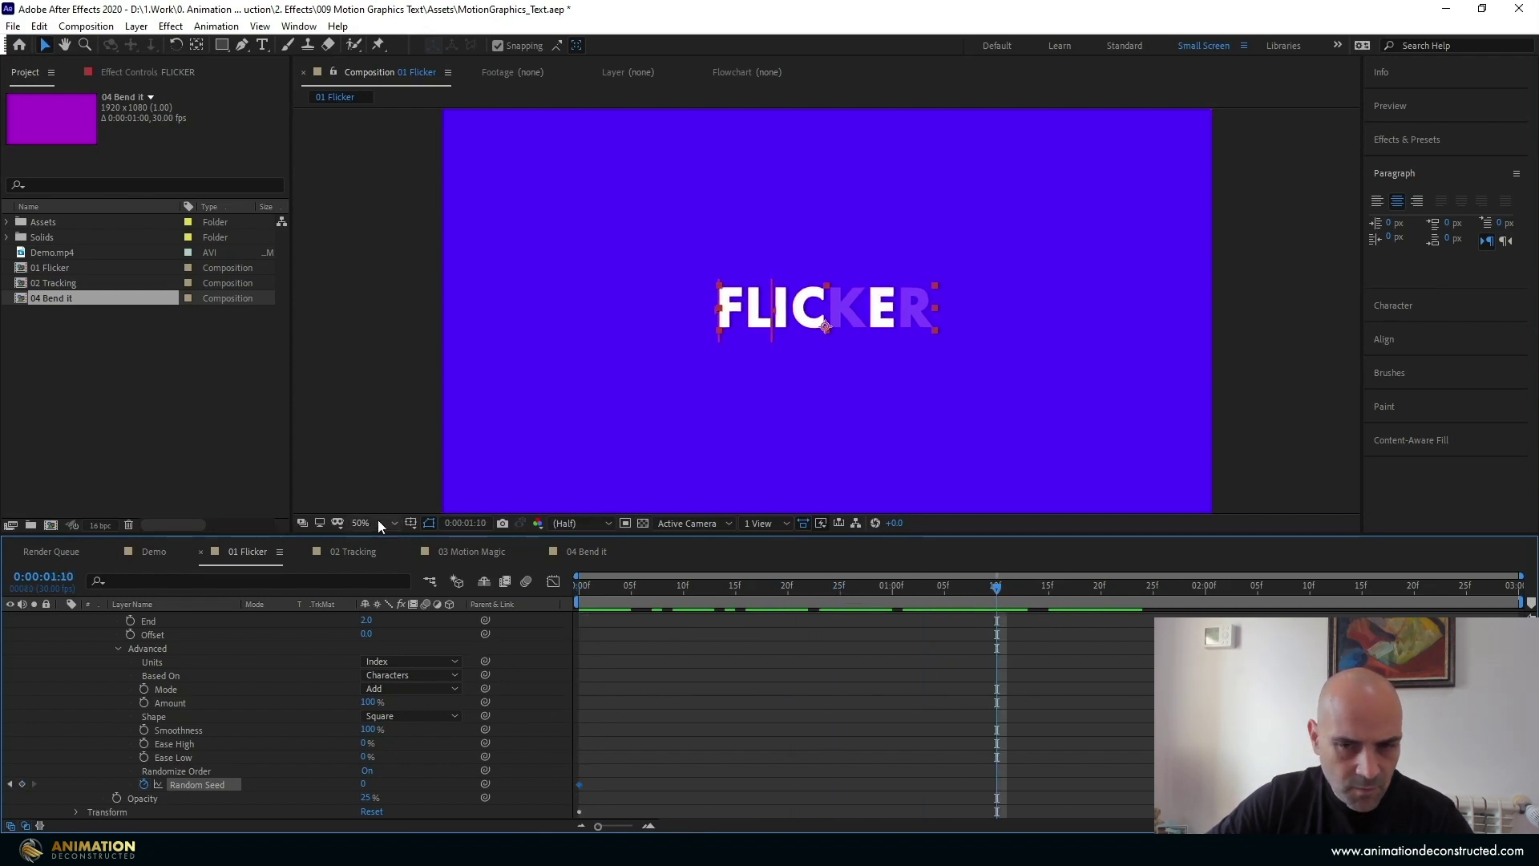
{"action": "left_click", "coordinate": [363, 785]}
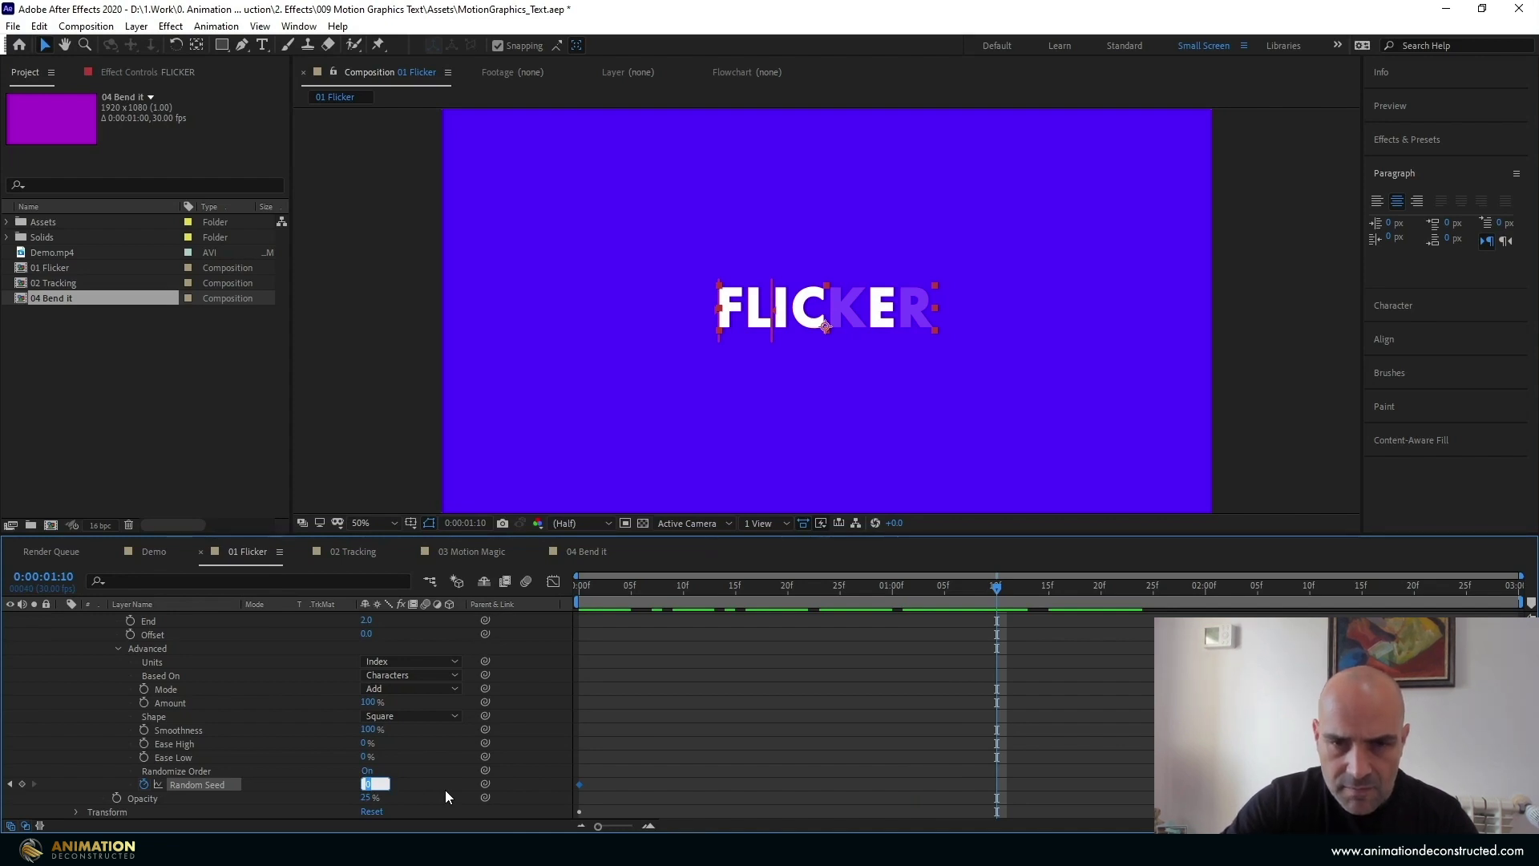
{"action": "type", "text": "7"}
{"action": "key", "text": "Return"}
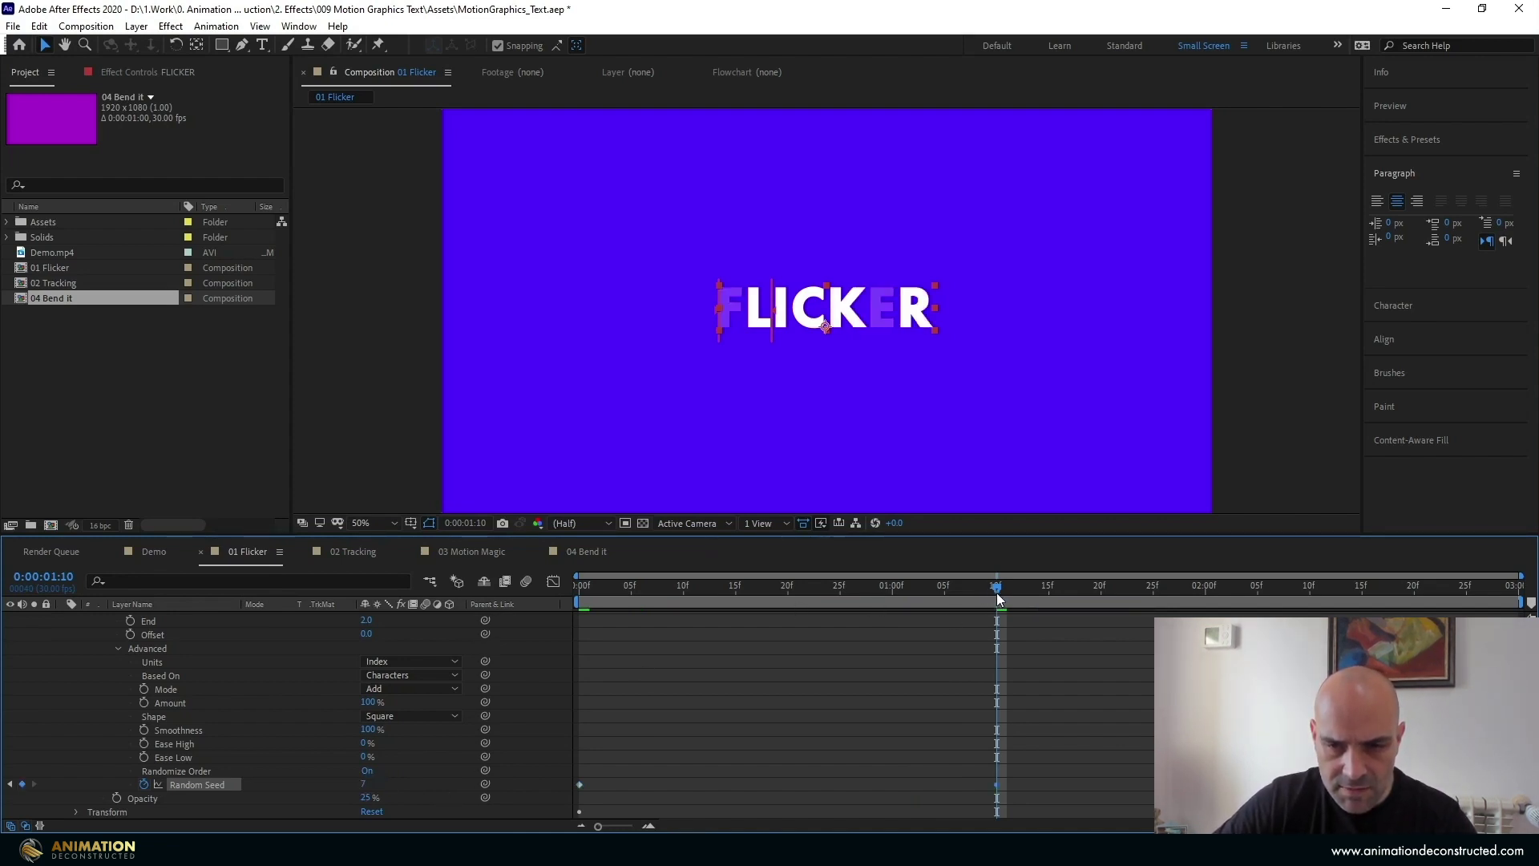
{"action": "left_click_drag", "start_coordinate": [996, 589], "coordinate": [218, 658]}
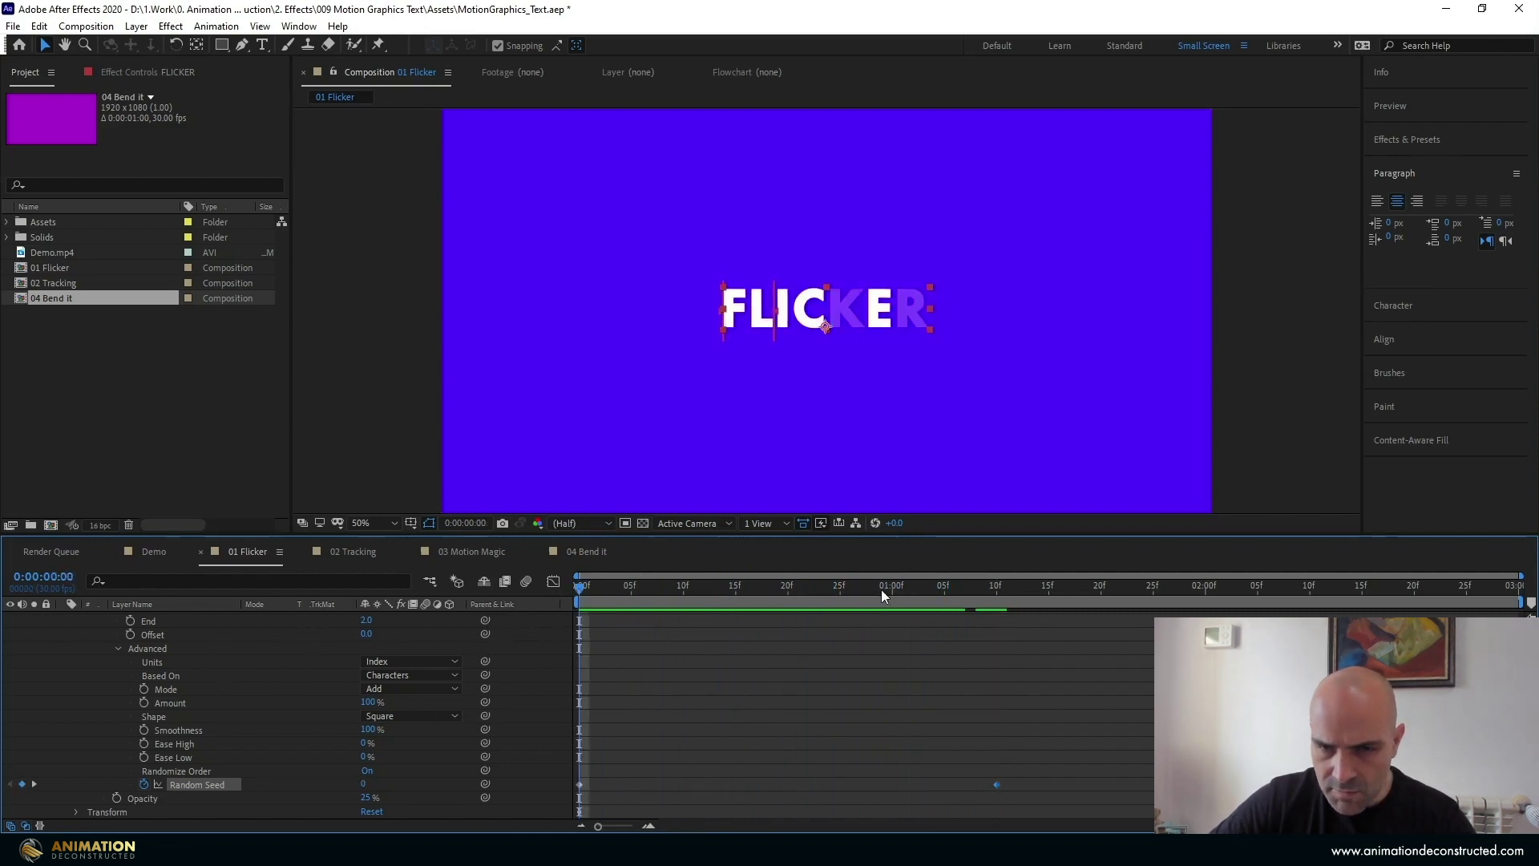
Keyframe the range selector's Offset at 0 at 0:00:01:05
{"action": "left_click_drag", "start_coordinate": [882, 589], "coordinate": [944, 634]}
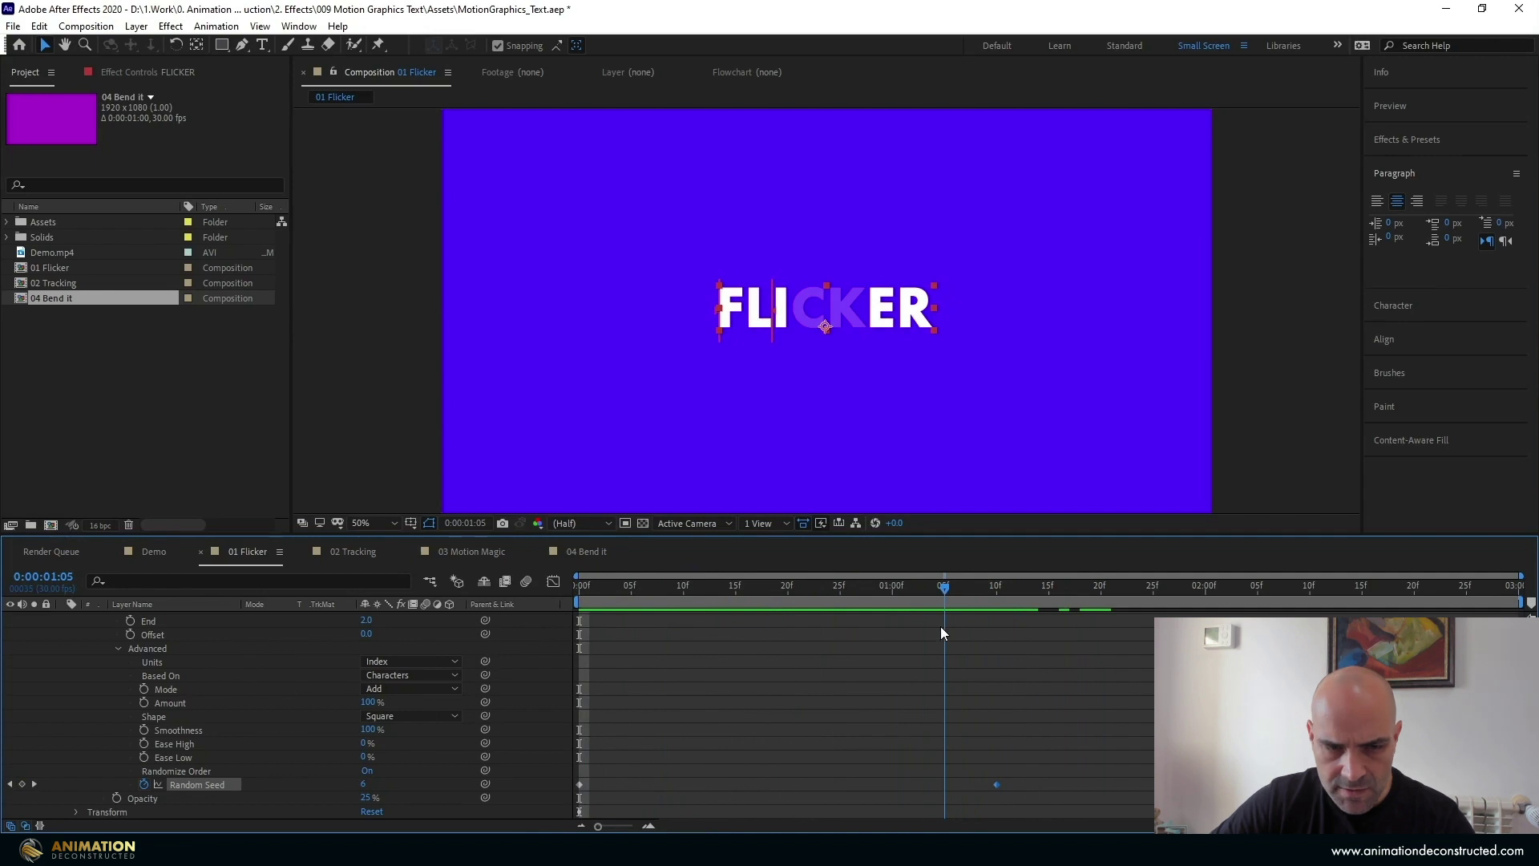
{"action": "key", "text": "alt+["}
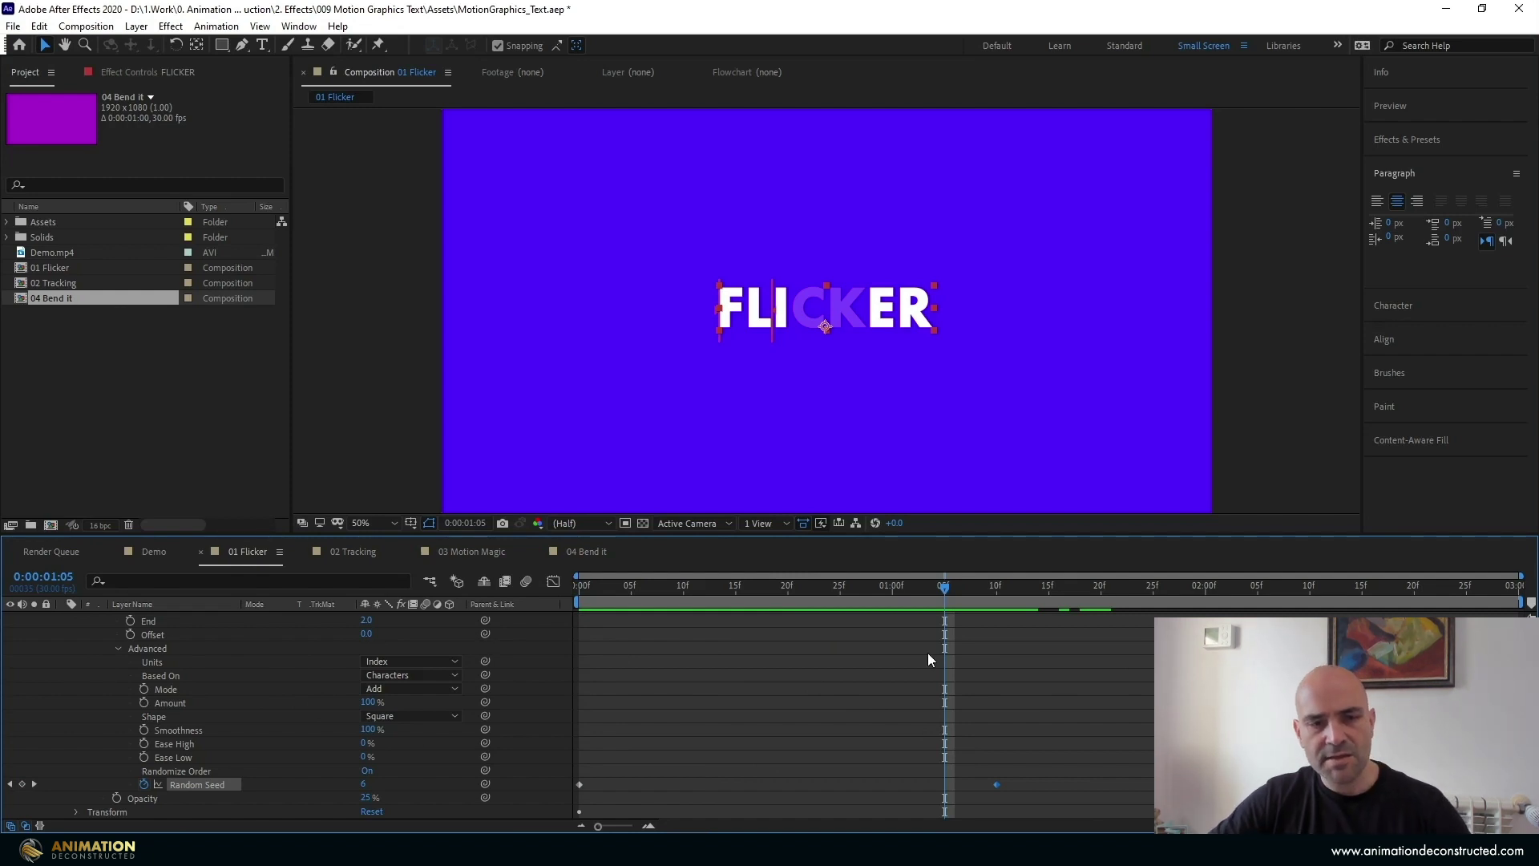
{"action": "scroll", "coordinate": [274, 690], "scroll_direction": "up", "scroll_amount": 2}
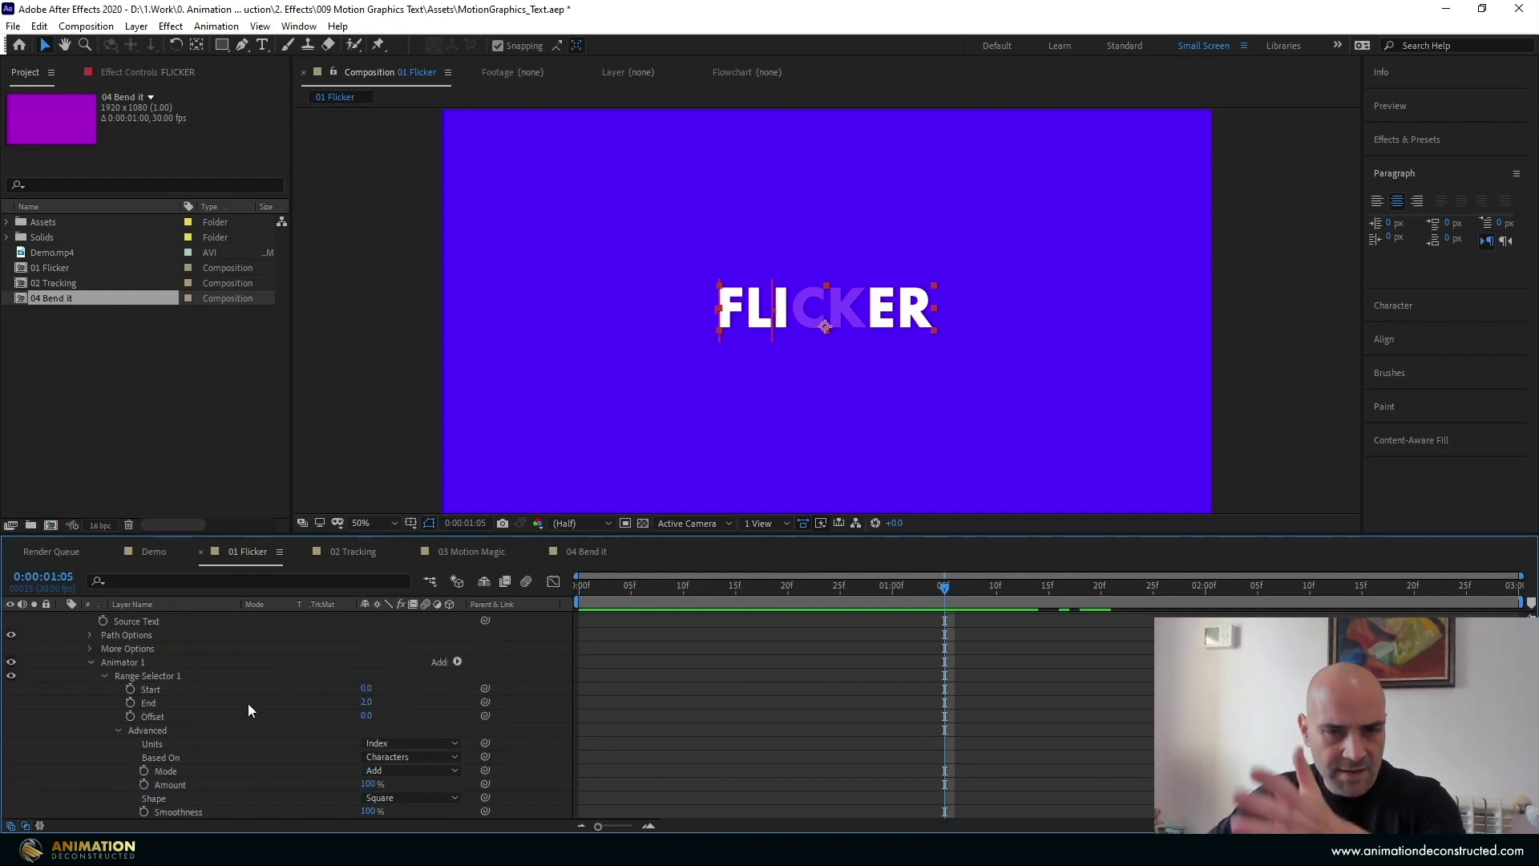
{"action": "left_click", "coordinate": [131, 715]}
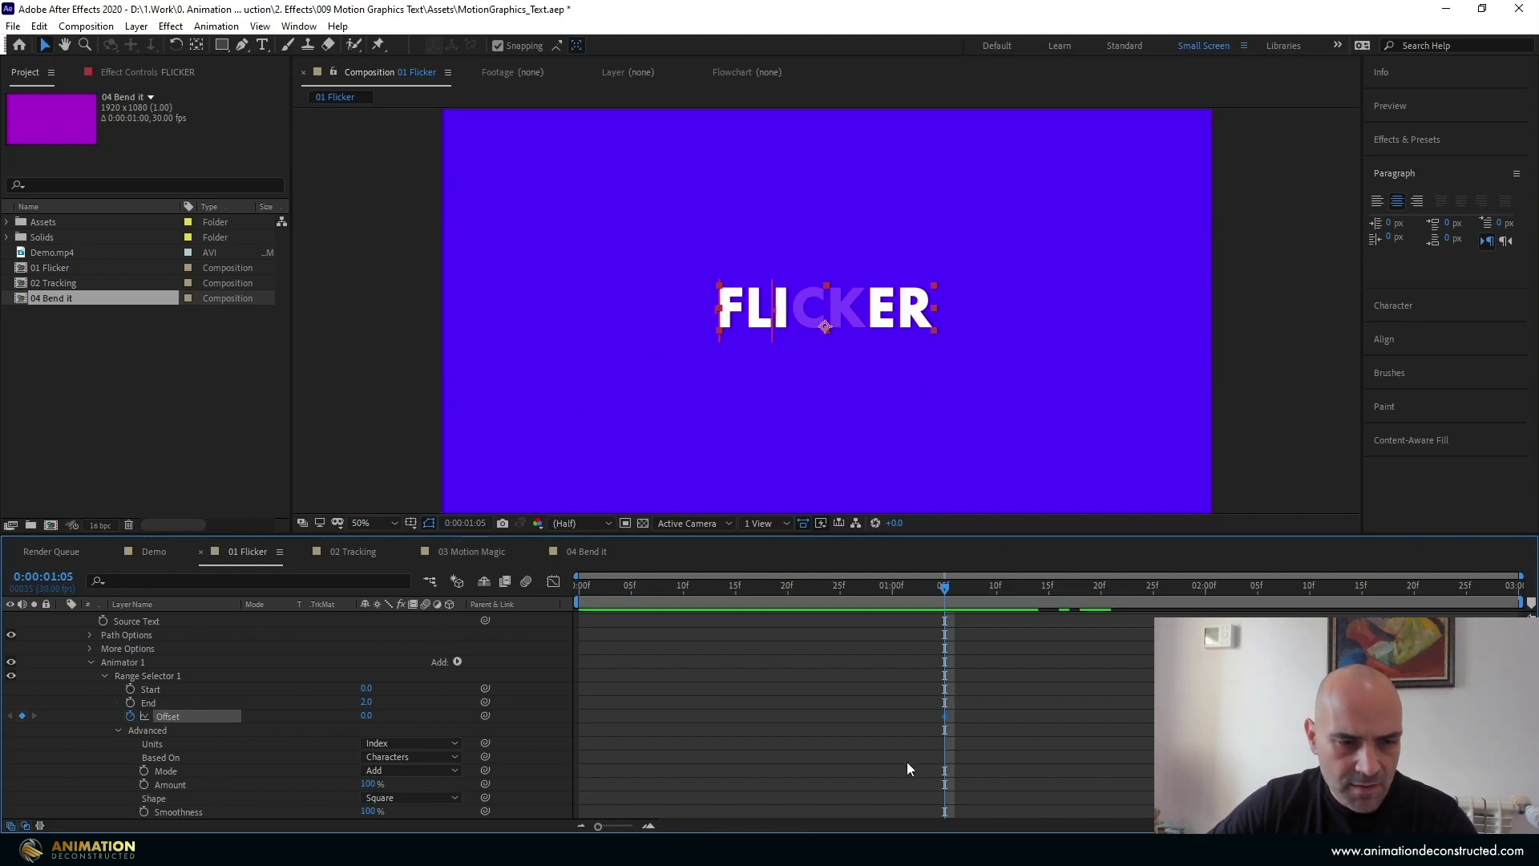
Add a second keyframe at 0:00:01:22 that sets the range selector's Offset to 7
{"action": "left_click_drag", "start_coordinate": [949, 589], "coordinate": [1205, 587]}
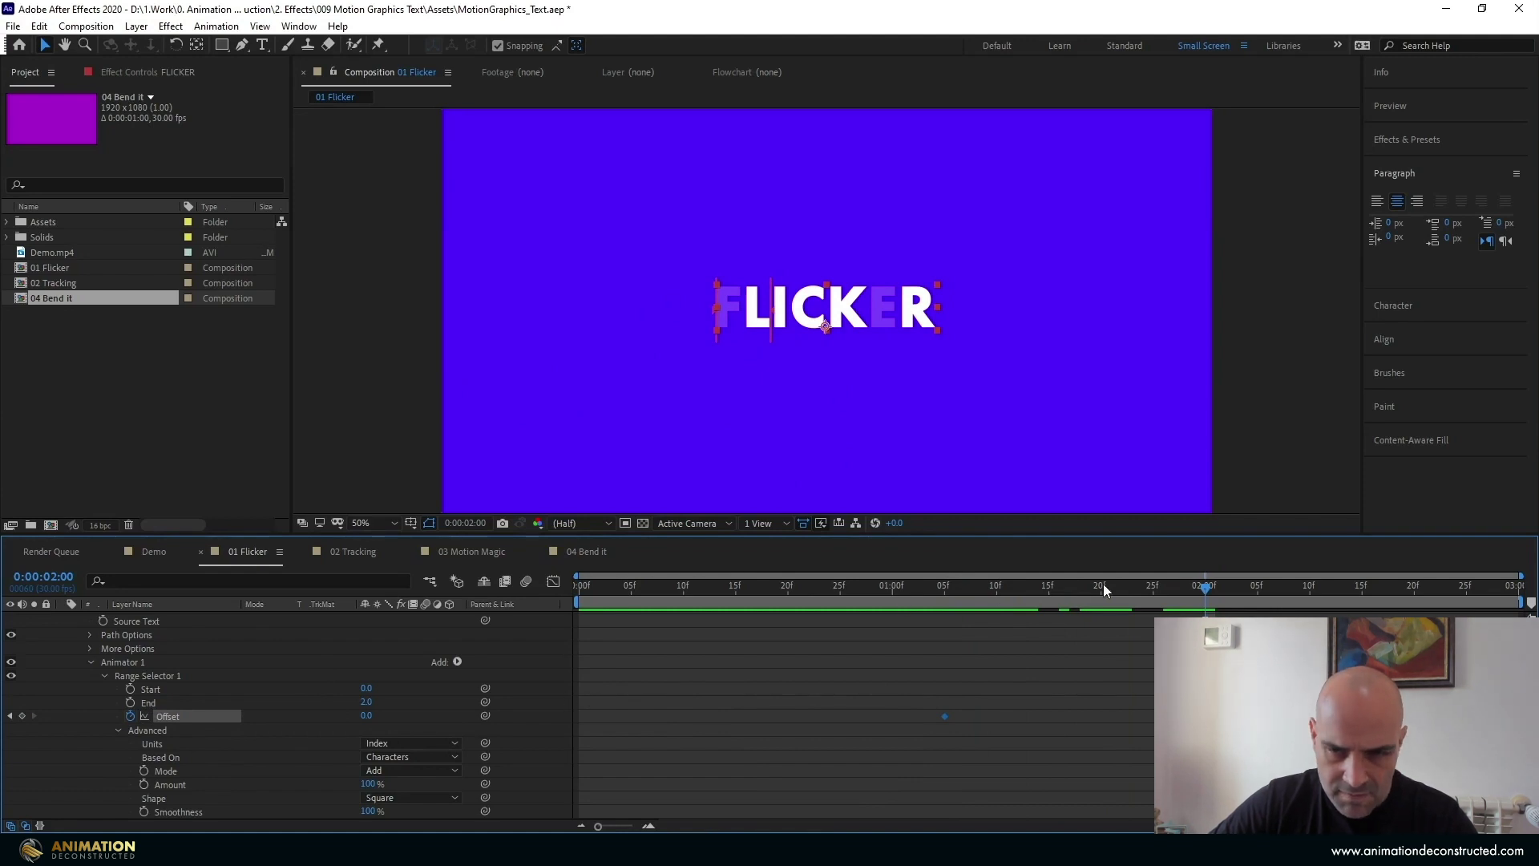
{"action": "left_click_drag", "start_coordinate": [1103, 586], "coordinate": [1122, 588]}
{"action": "scroll", "coordinate": [1045, 695], "scroll_direction": "down", "scroll_amount": 3}
{"action": "scroll", "coordinate": [1046, 696], "scroll_direction": "up", "scroll_amount": 2}
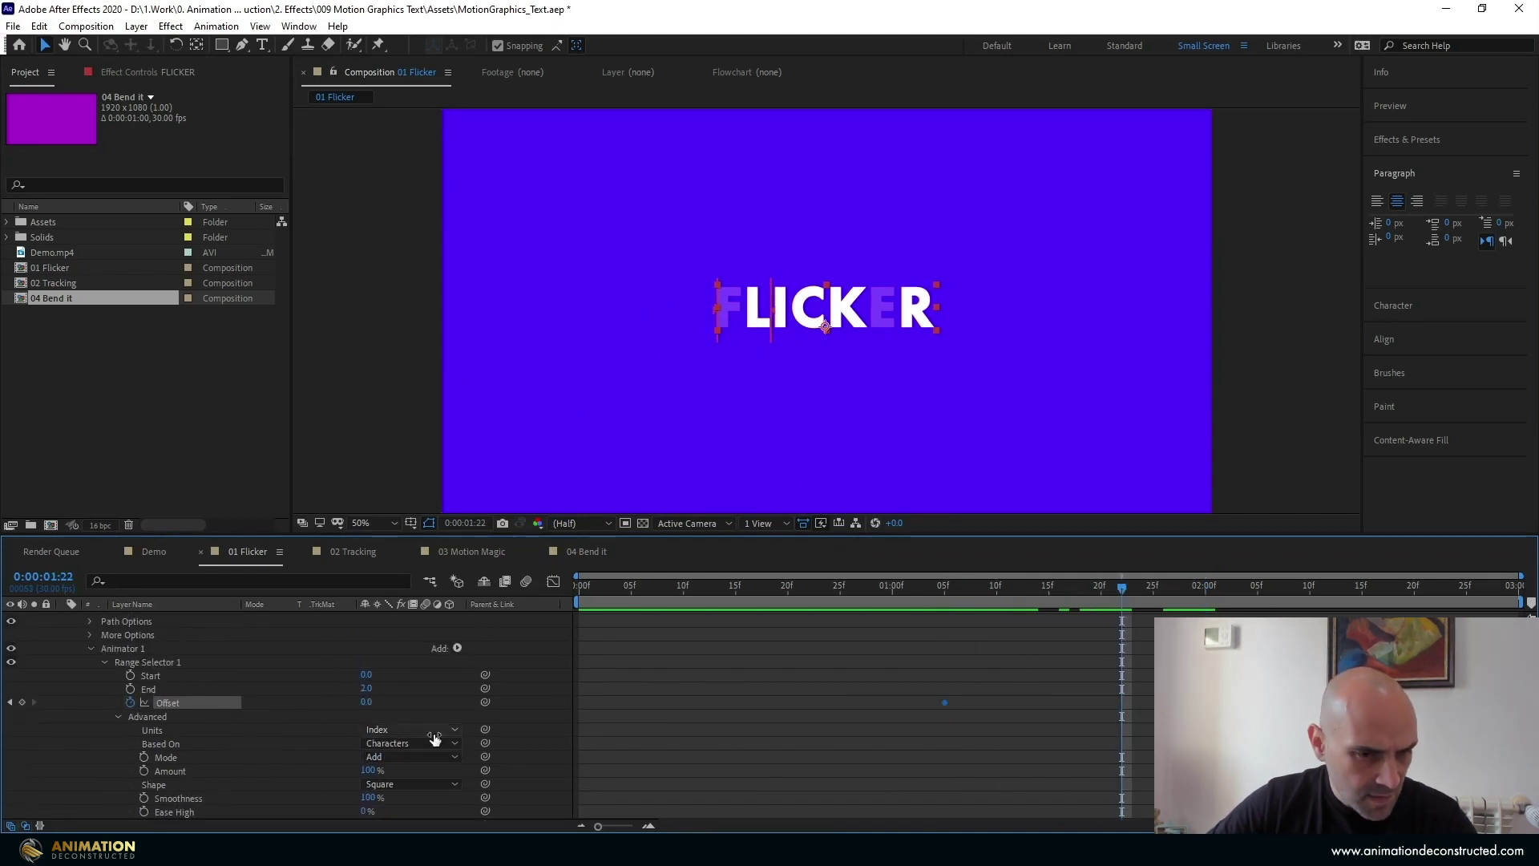
{"action": "left_click_drag", "start_coordinate": [368, 703], "coordinate": [364, 710]}
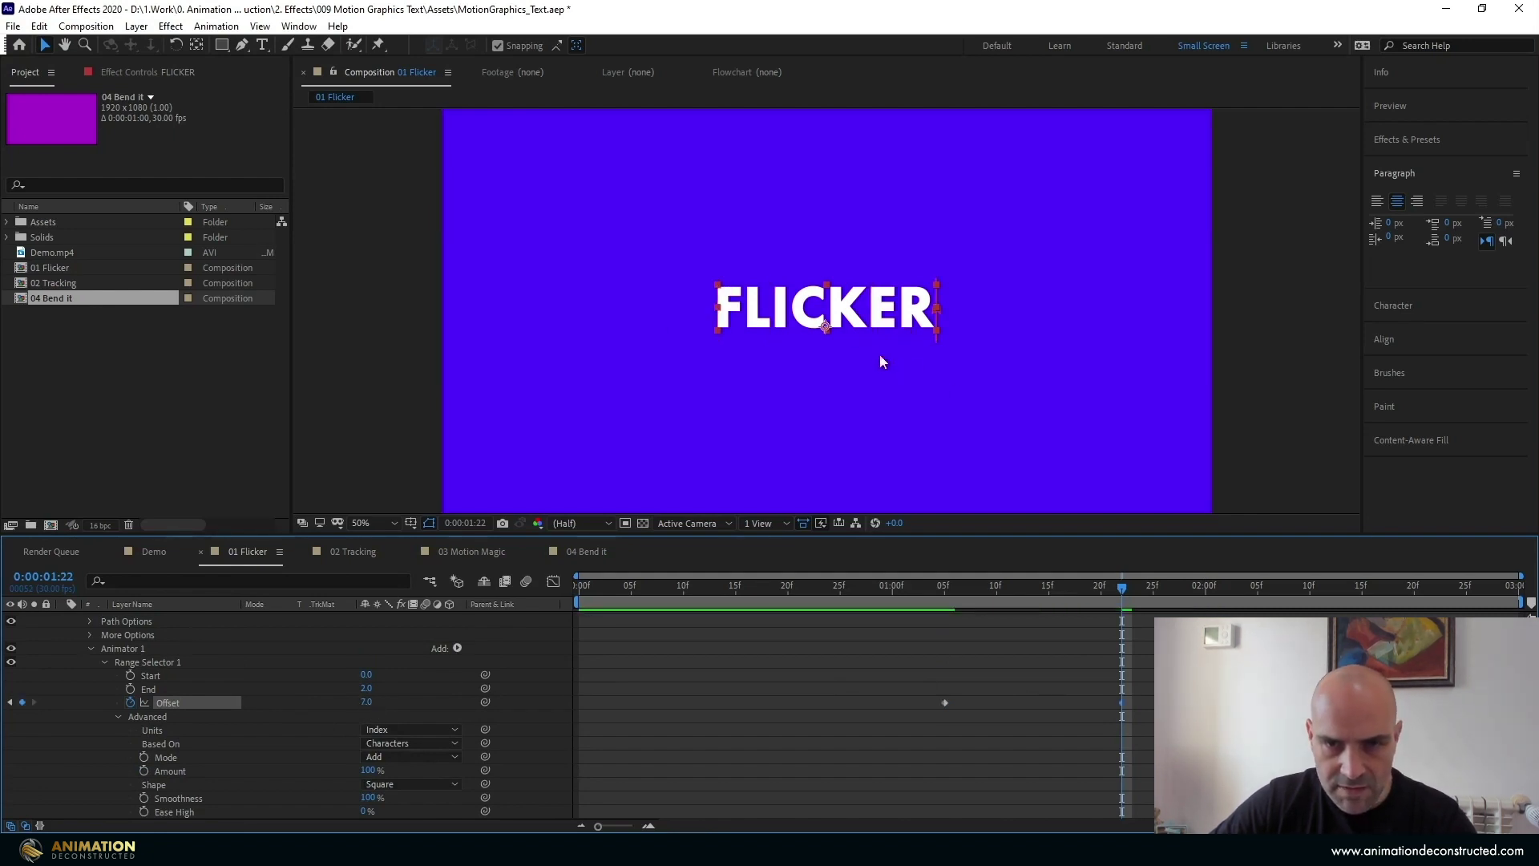
{"action": "left_click", "coordinate": [369, 703]}
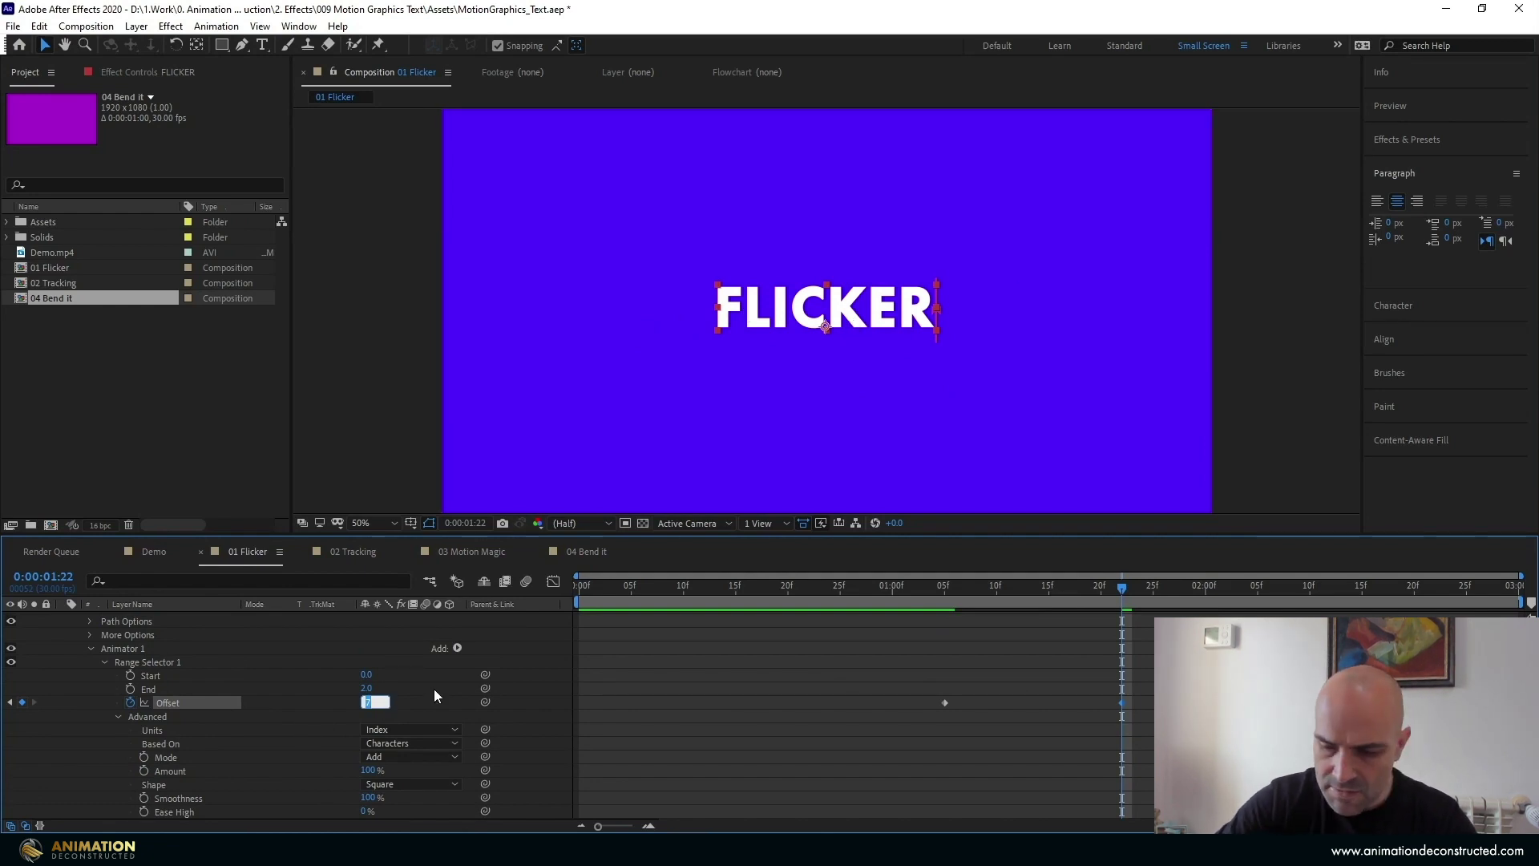
{"action": "key", "text": "Return"}
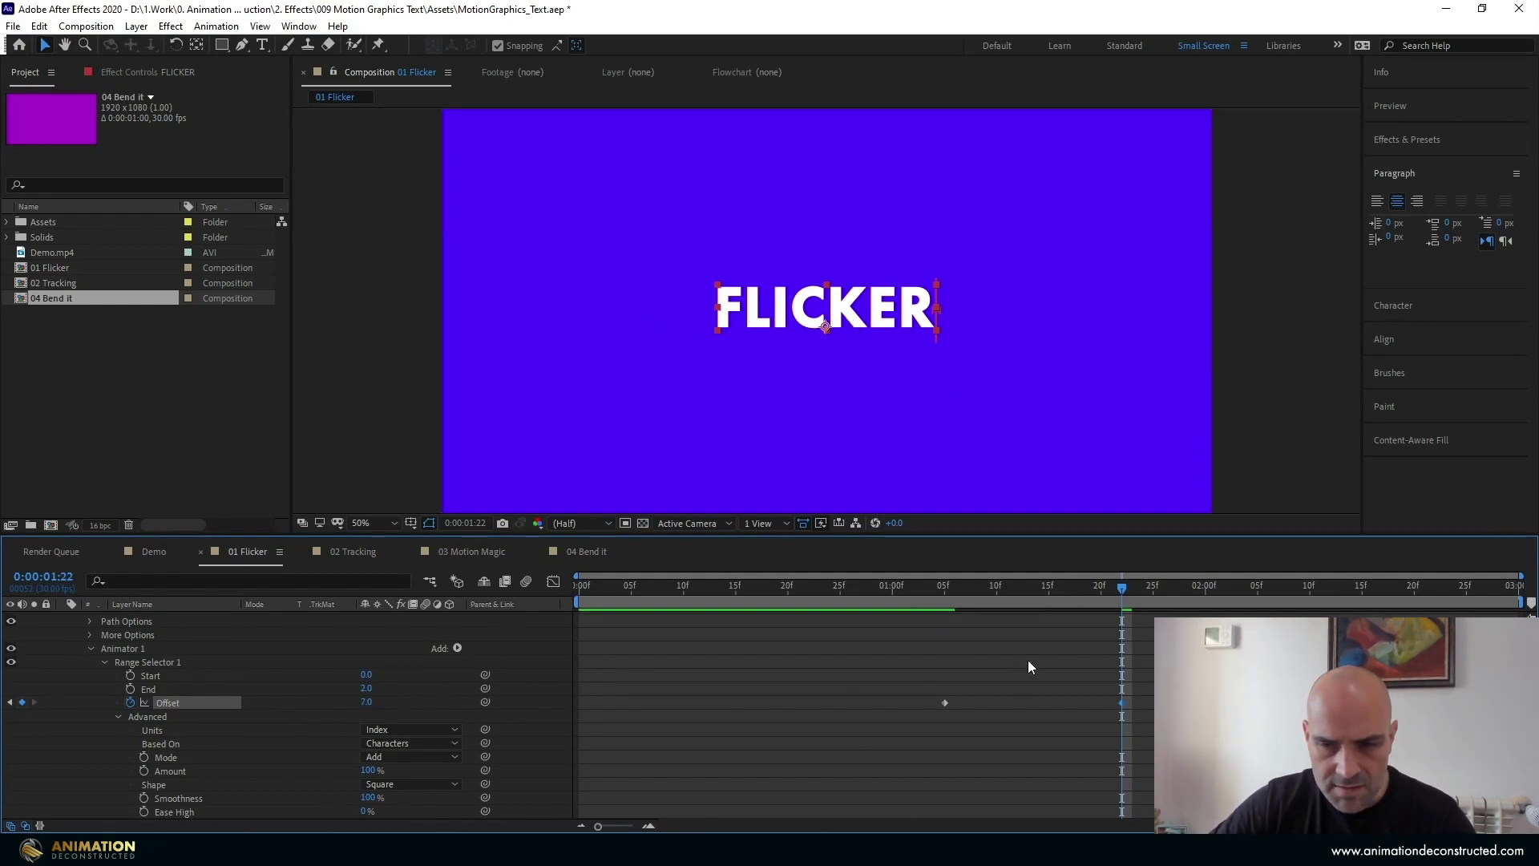
Show only FLICKER's keyframed properties, apply Easy Ease to the first Random Seed and first Offset keyframes, and preview from the start
{"action": "left_click_drag", "start_coordinate": [1123, 588], "coordinate": [929, 606]}
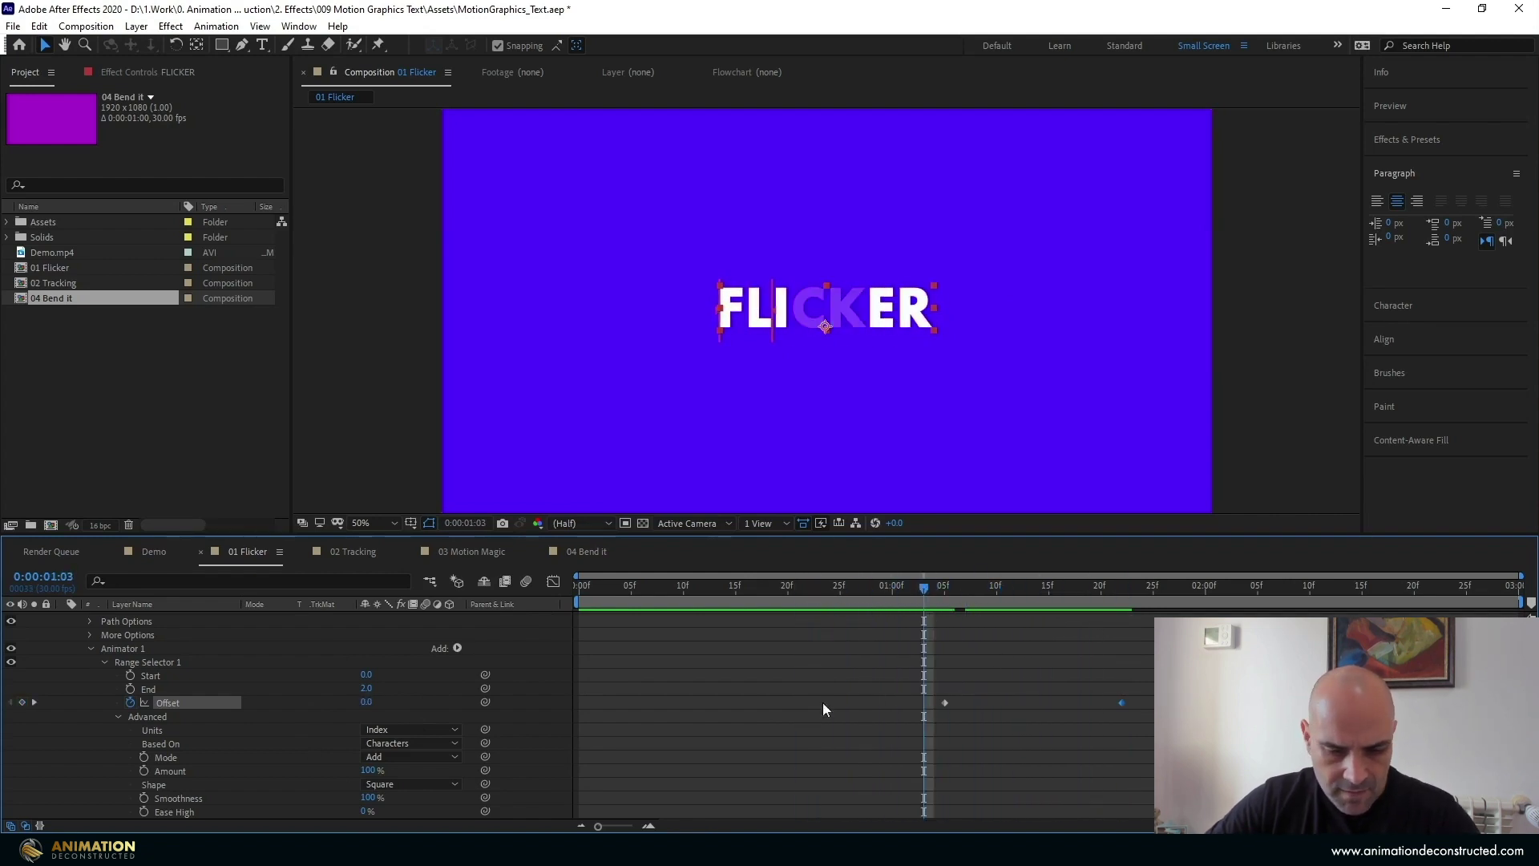
{"action": "key", "text": "u"}
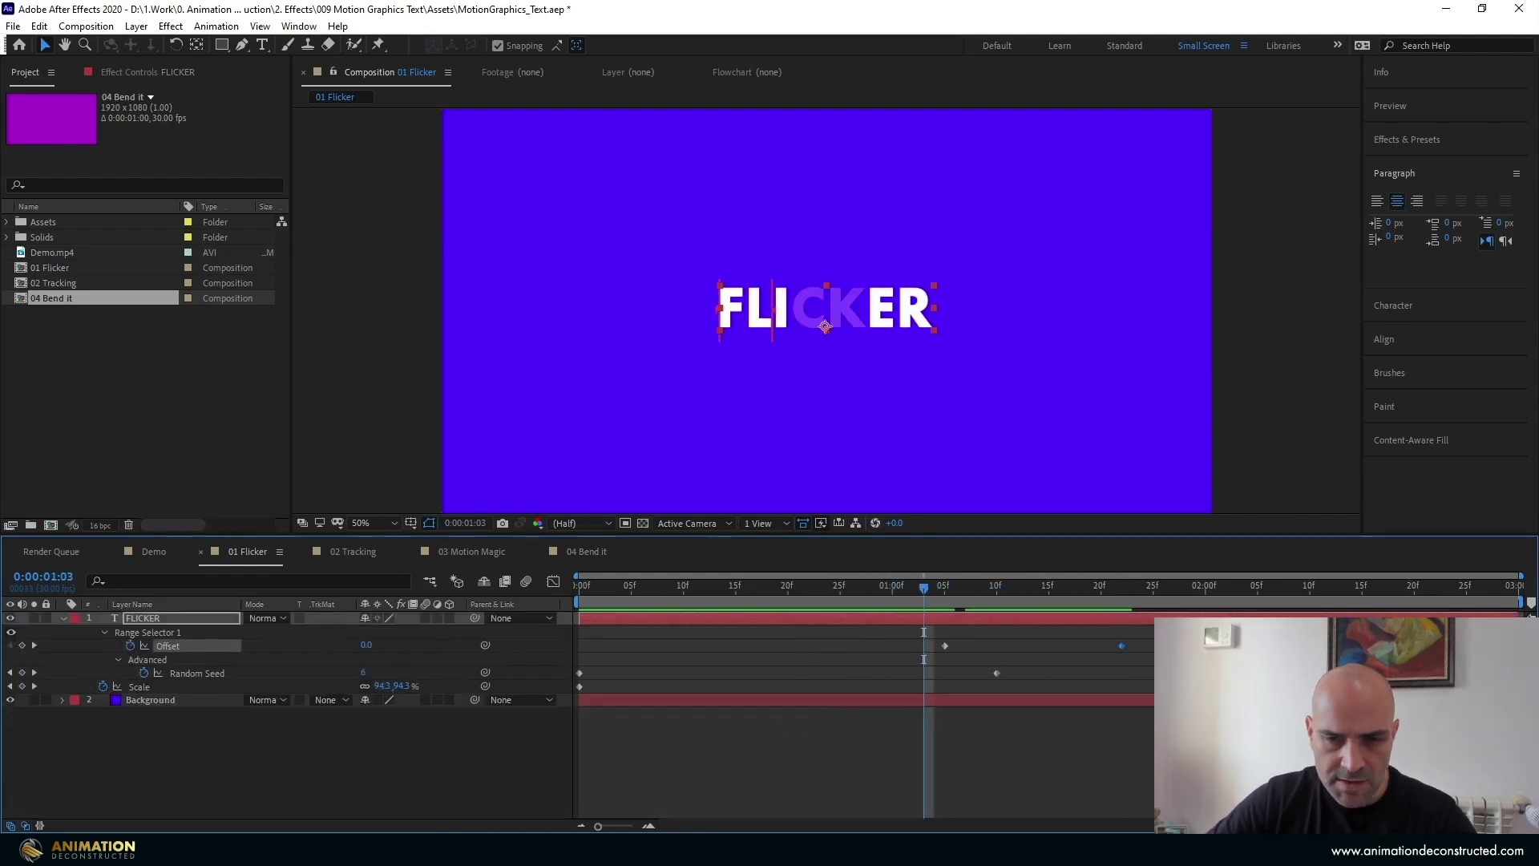
{"action": "left_click_drag", "start_coordinate": [1170, 639], "coordinate": [681, 643]}
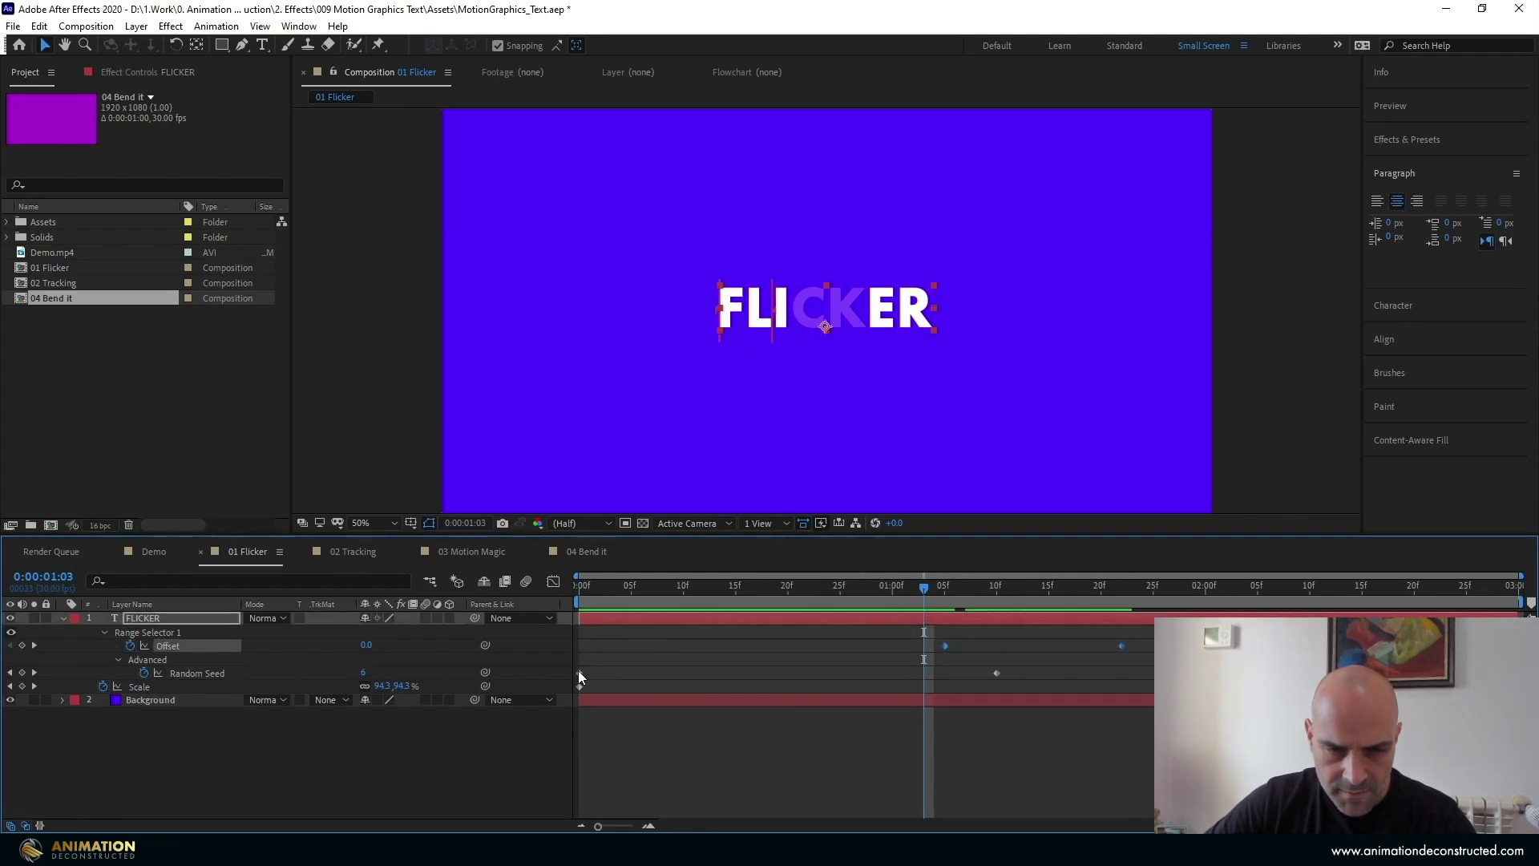
{"action": "left_click", "coordinate": [579, 673]}
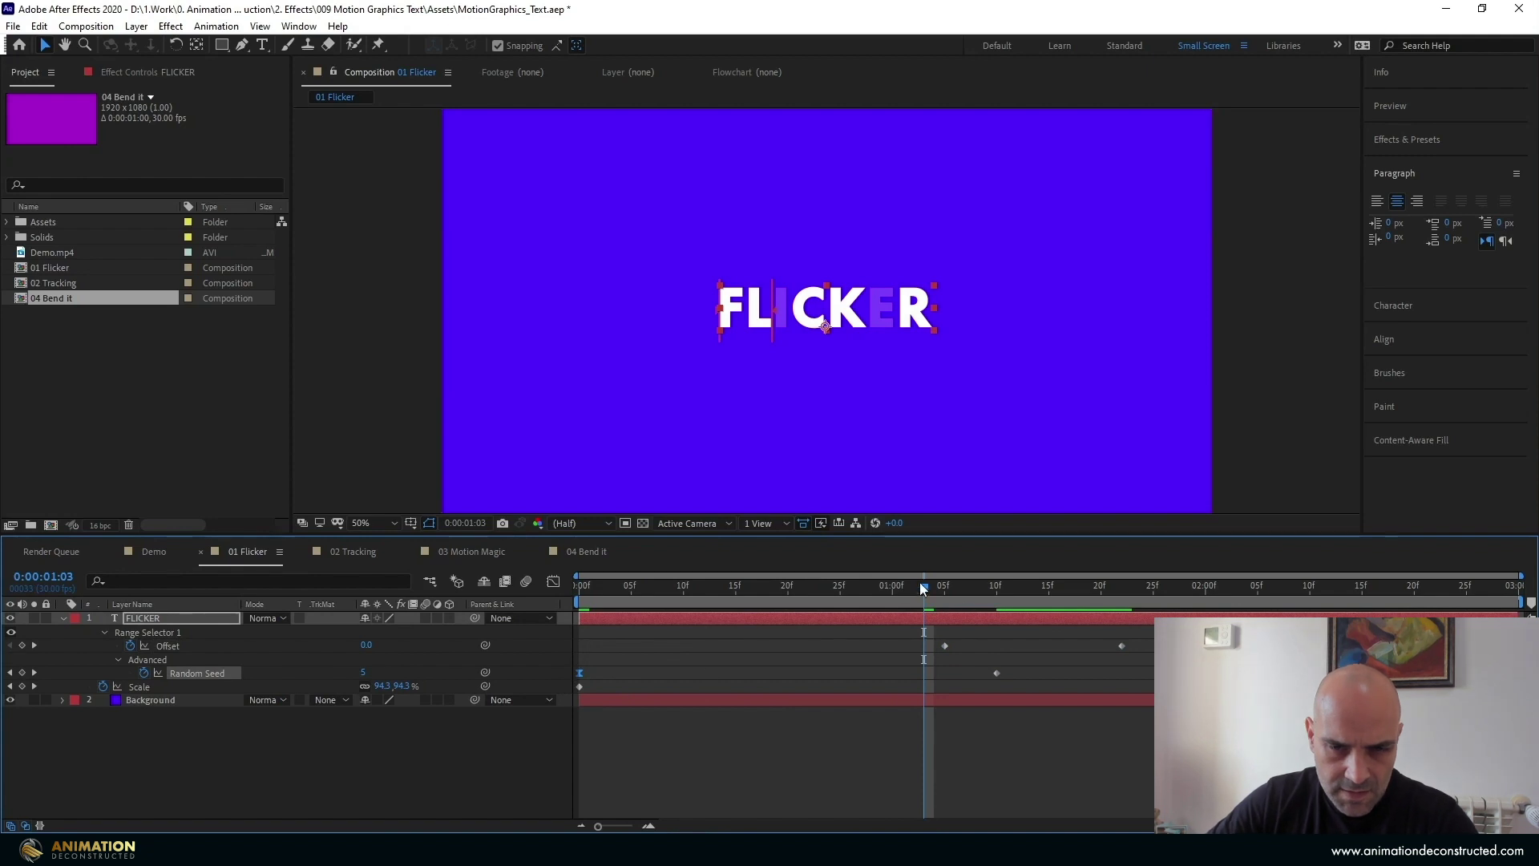
{"action": "left_click", "coordinate": [946, 647]}
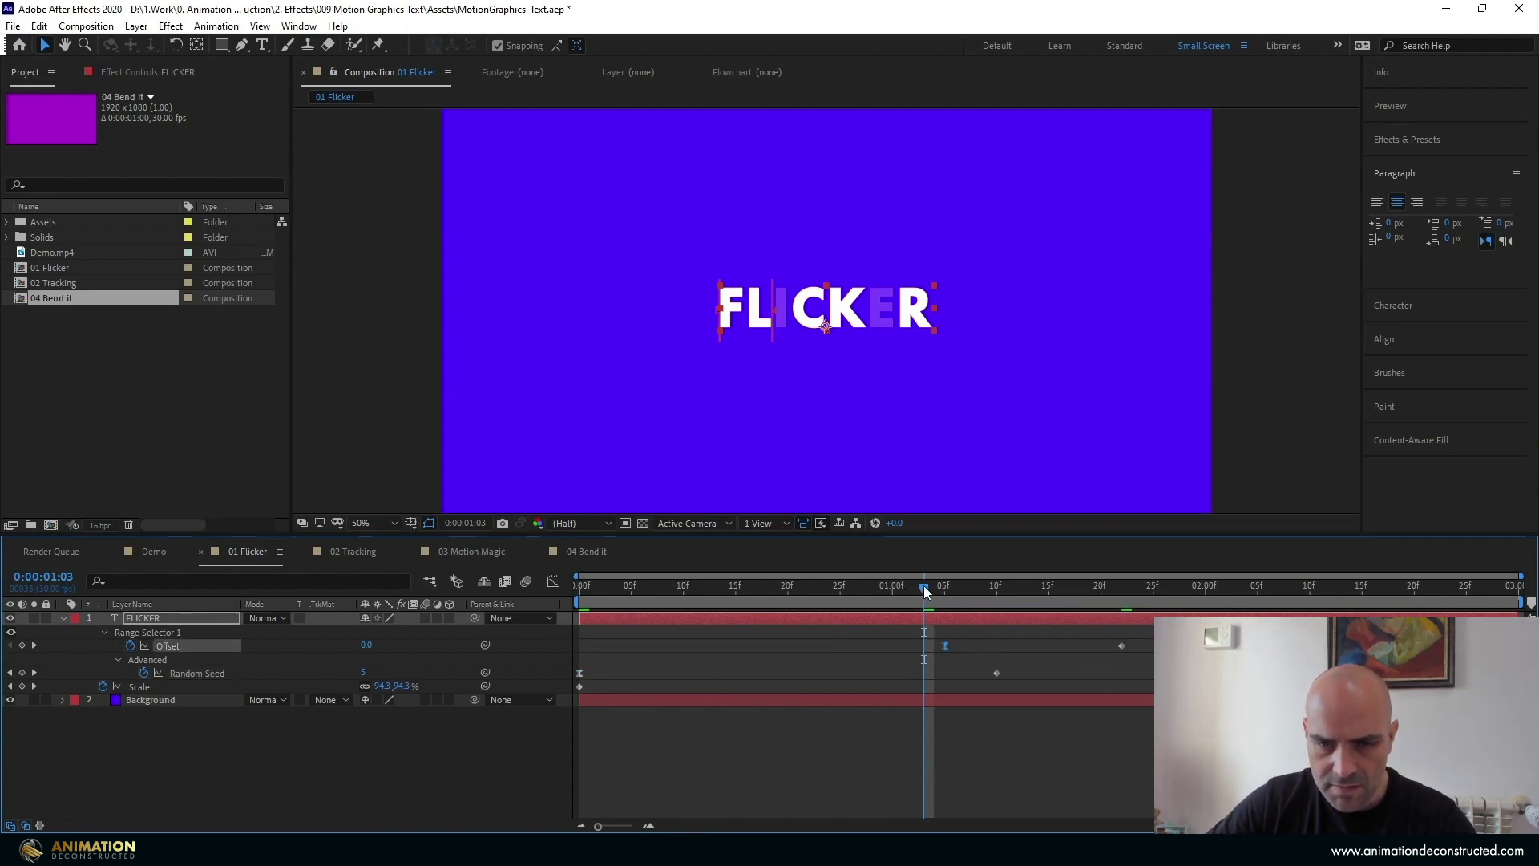
{"action": "left_click_drag", "start_coordinate": [924, 586], "coordinate": [561, 603]}
{"action": "key", "text": "space"}
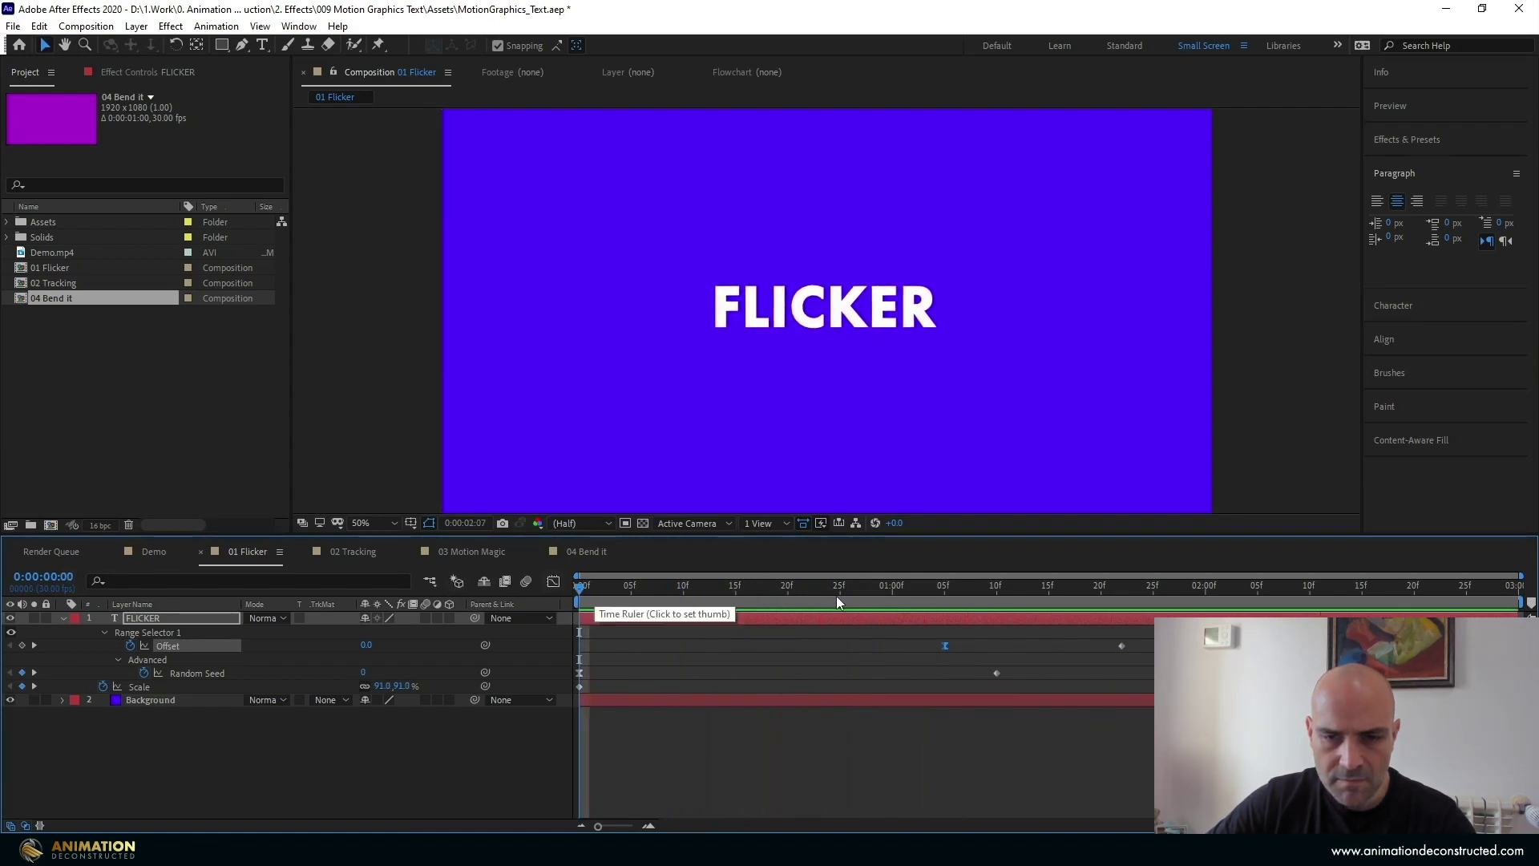
Move the first Offset keyframe to about 0:00:01:02 and the last Offset keyframe further out, and preview the animation from the start
{"action": "key", "text": "space"}
{"action": "left_click_drag", "start_coordinate": [945, 644], "coordinate": [914, 645]}
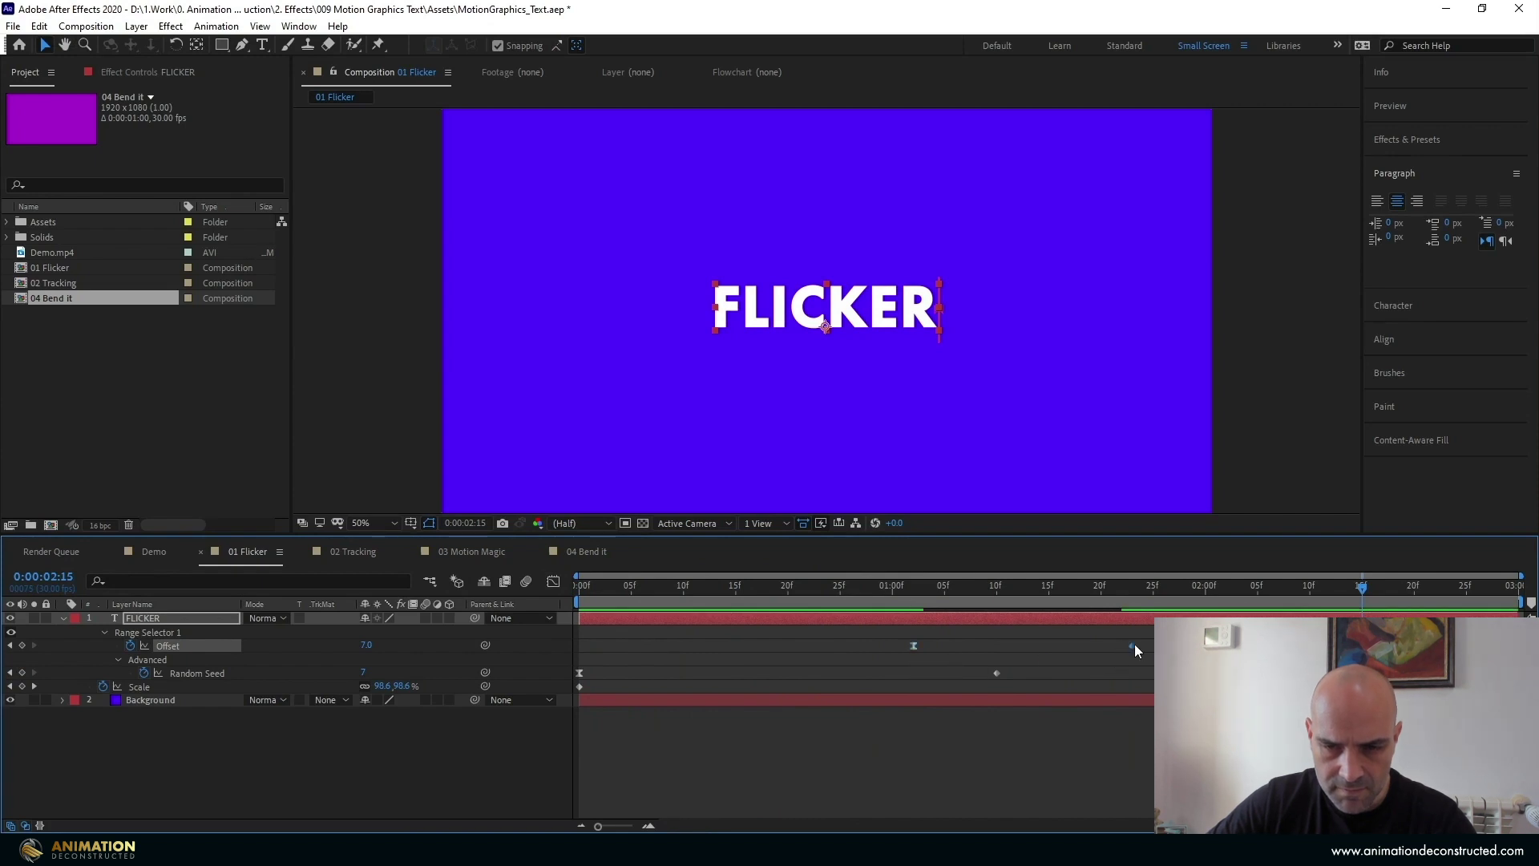
{"action": "left_click", "coordinate": [874, 592]}
{"action": "key", "text": "space"}
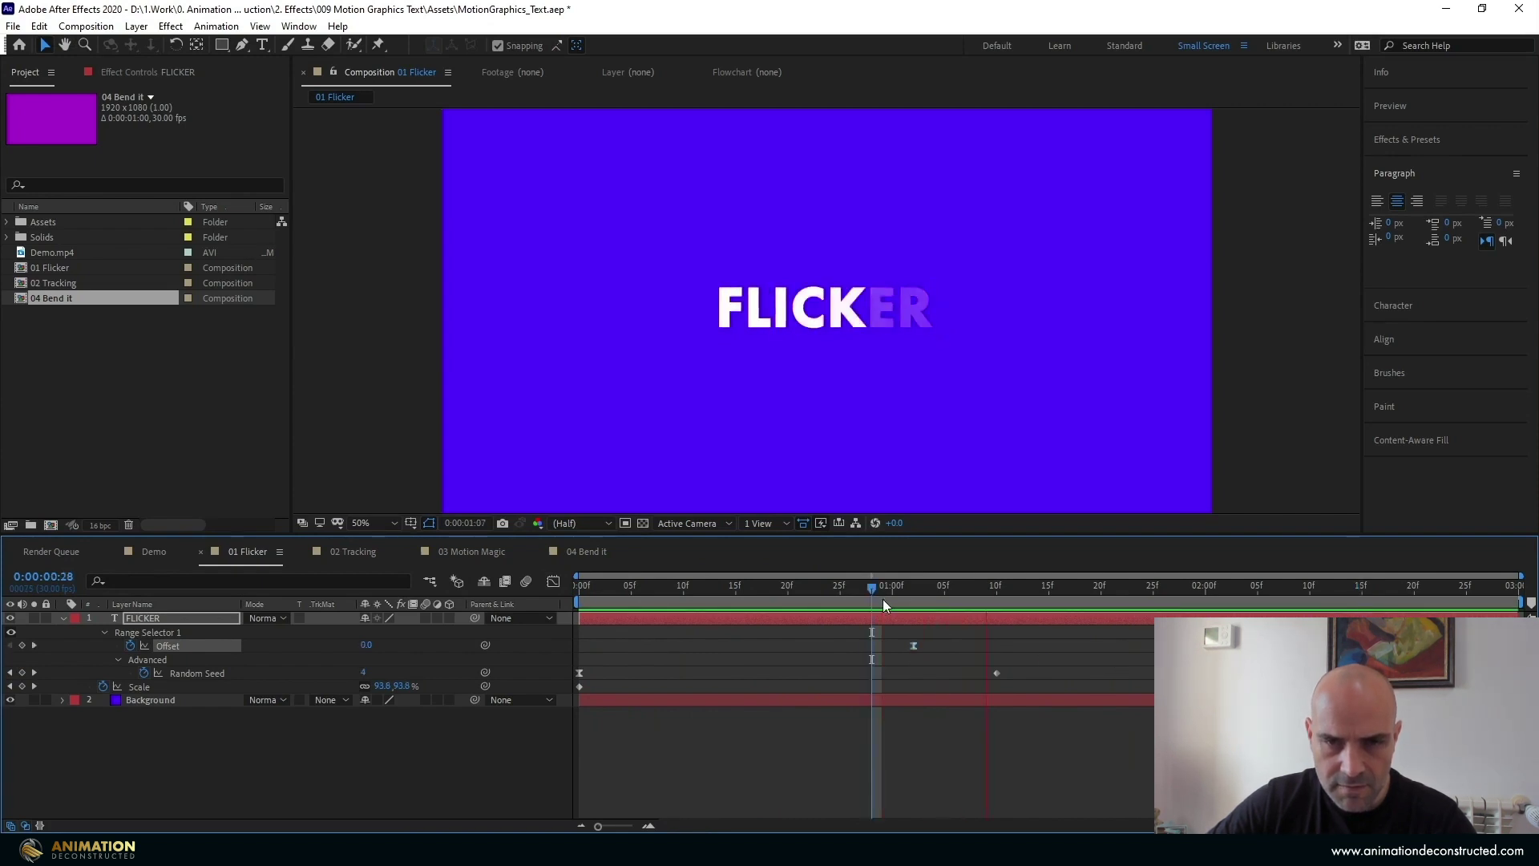
{"action": "left_click_drag", "start_coordinate": [722, 590], "coordinate": [577, 596]}
{"action": "key", "text": "space"}
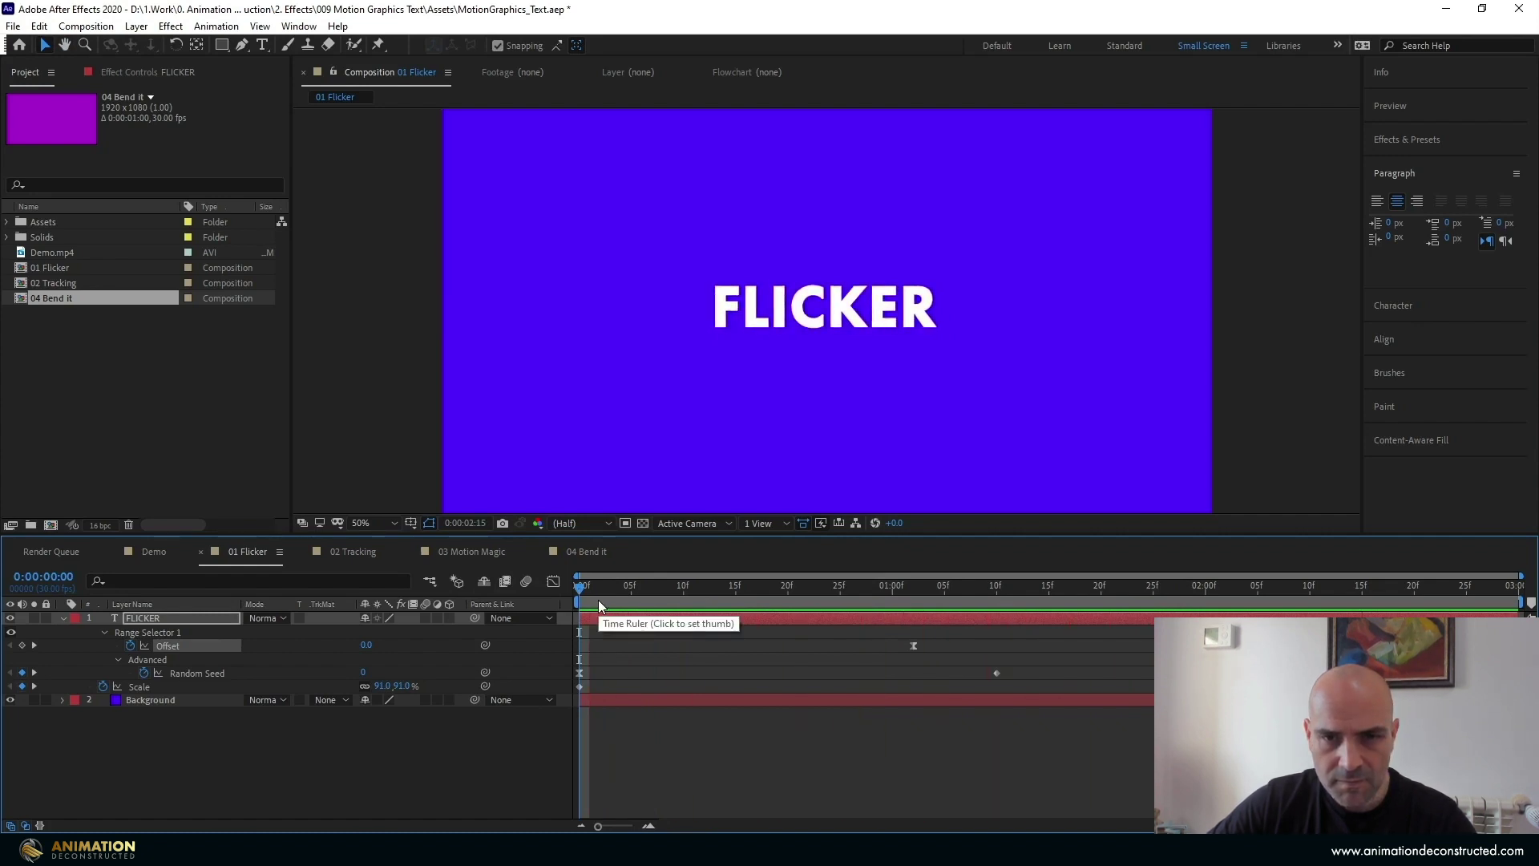
{"action": "key", "text": "space"}
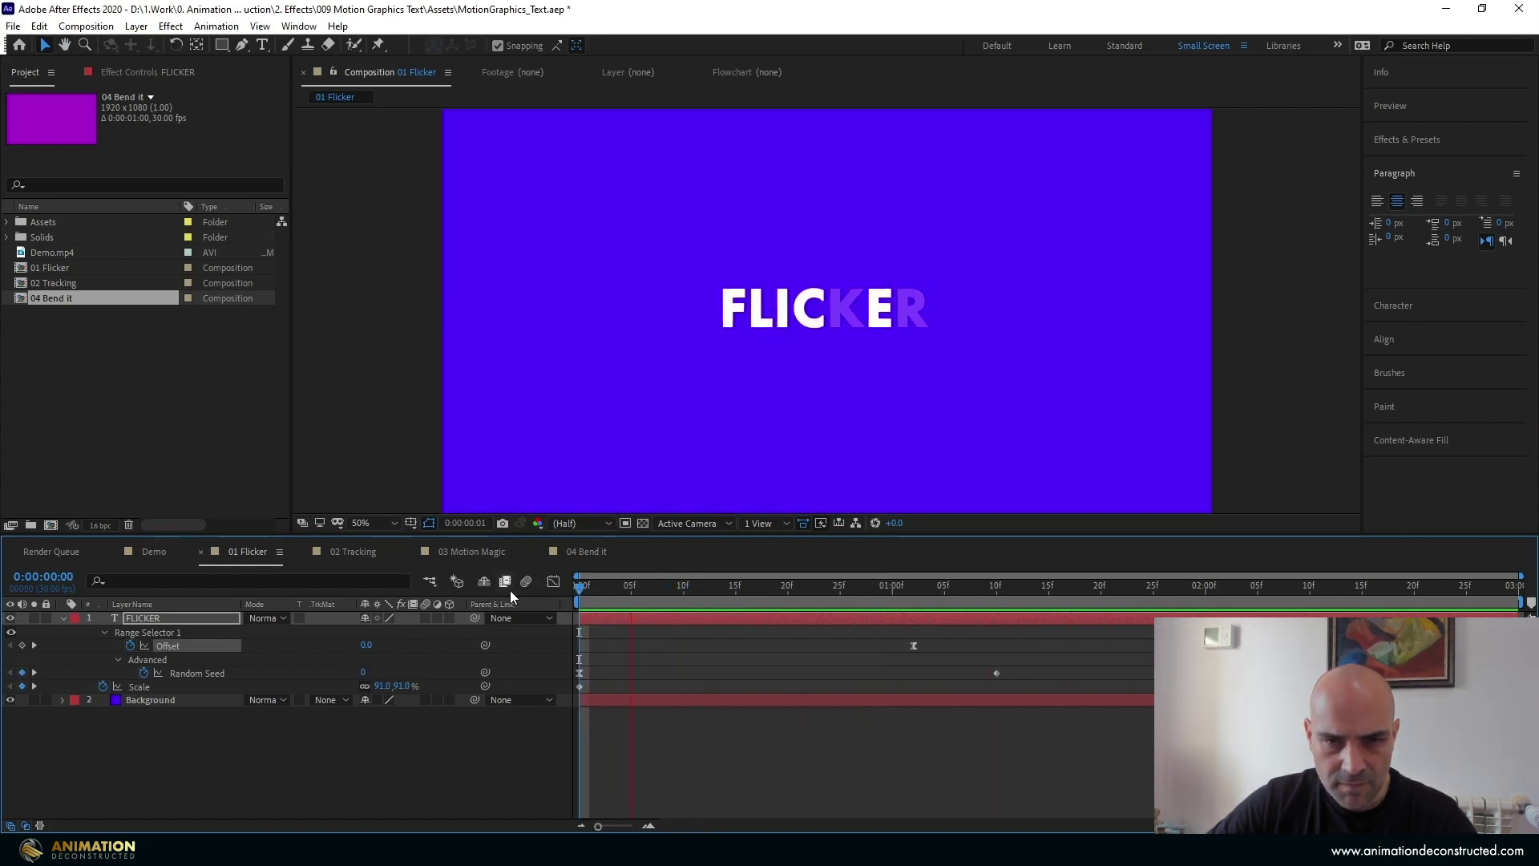
{"action": "left_click", "coordinate": [633, 593]}
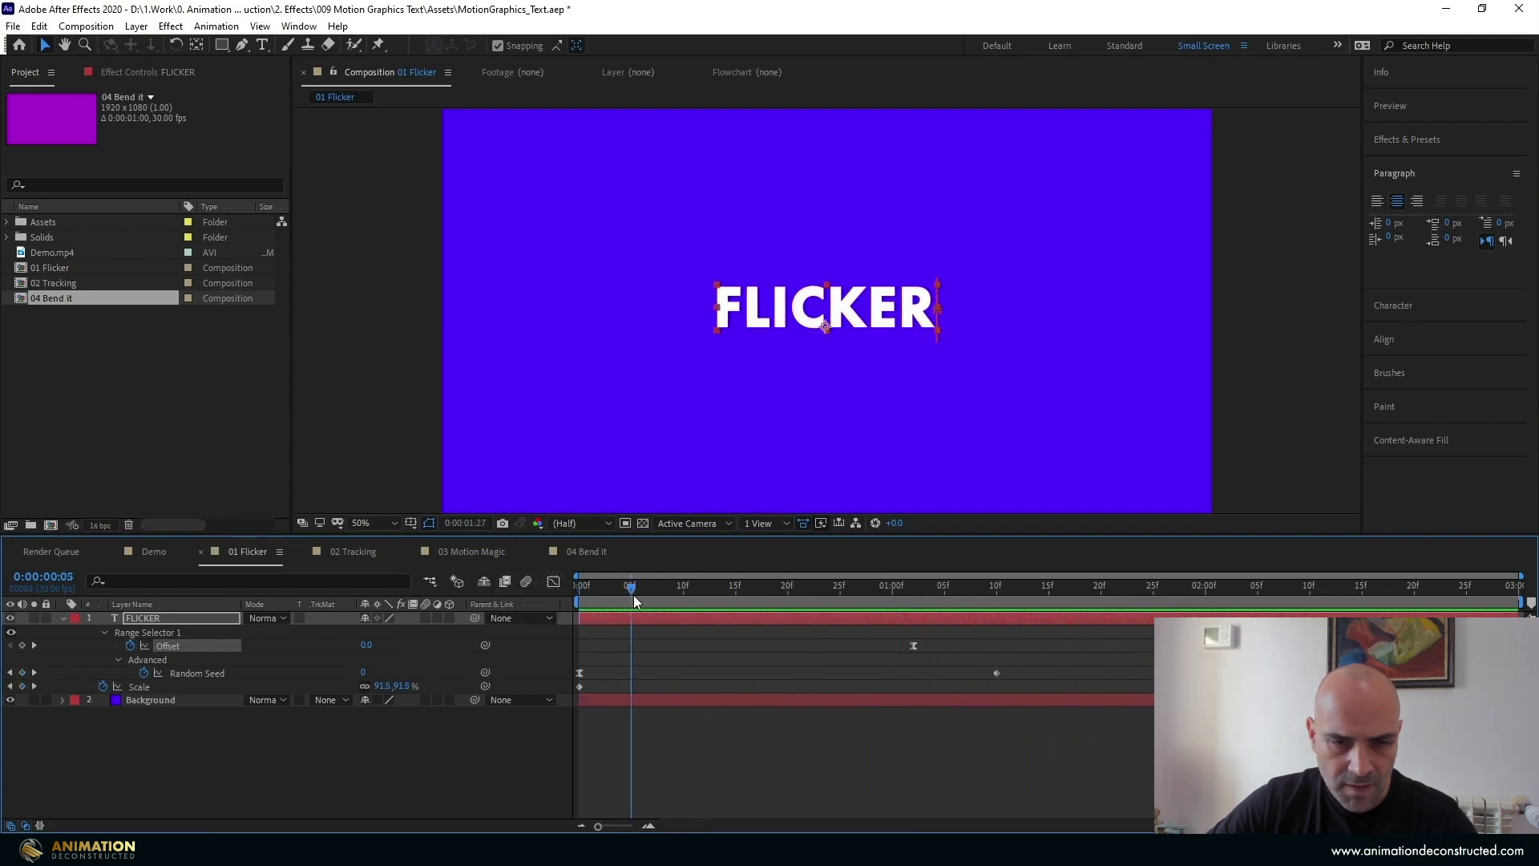
Keyframe the FLICKER layer's Opacity at 0% on the first frame and 100% at 0:00:00:10, and preview the fade-in
{"action": "key", "text": "Home"}
{"action": "left_click", "coordinate": [140, 622]}
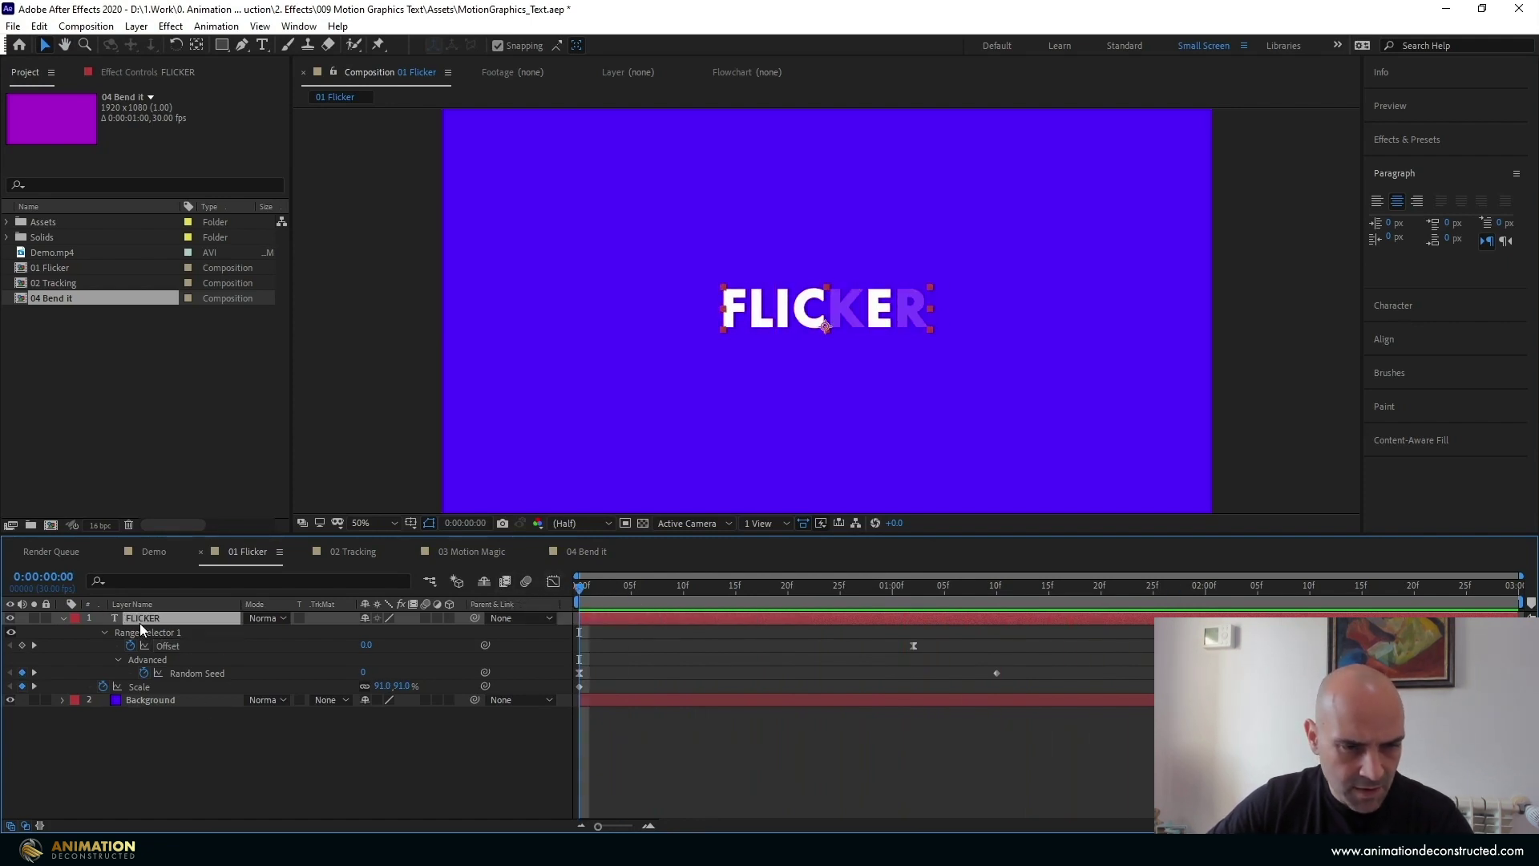
{"action": "key", "text": "t"}
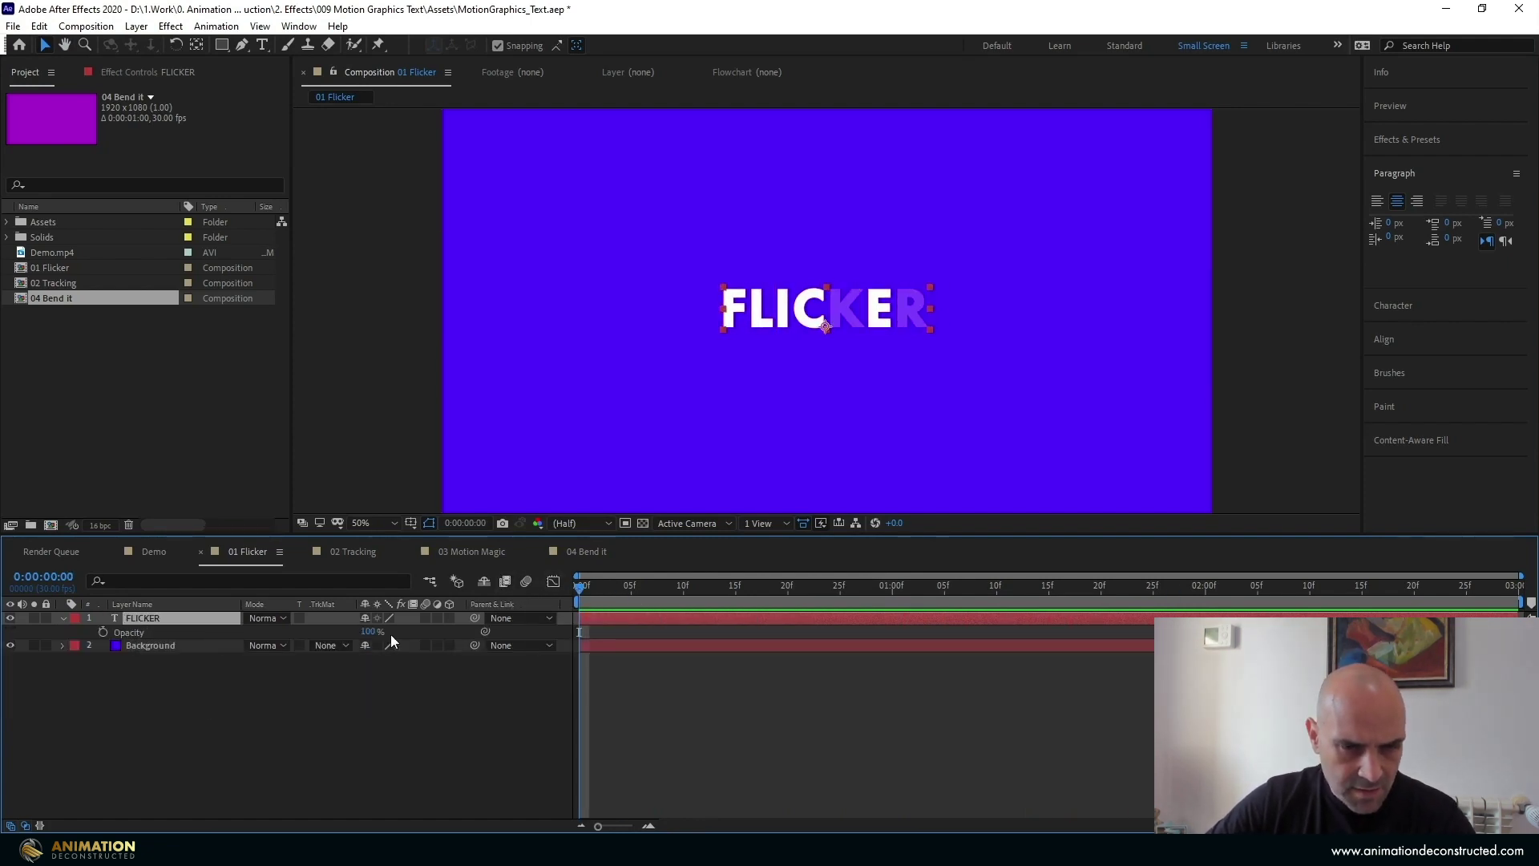
{"action": "left_click_drag", "start_coordinate": [370, 629], "coordinate": [111, 634]}
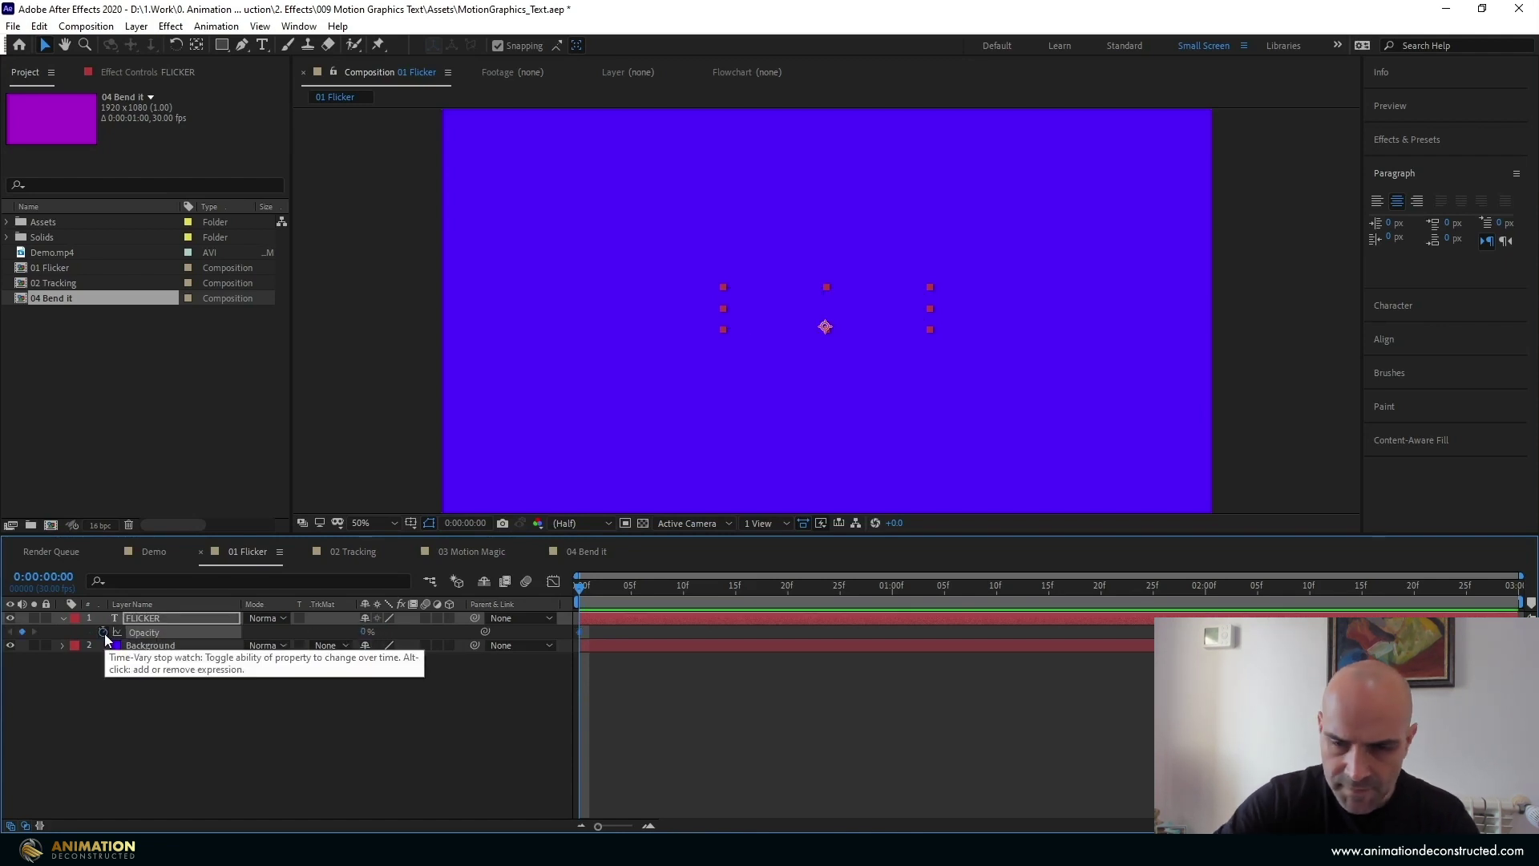
{"action": "key", "text": "shift+Page_Down"}
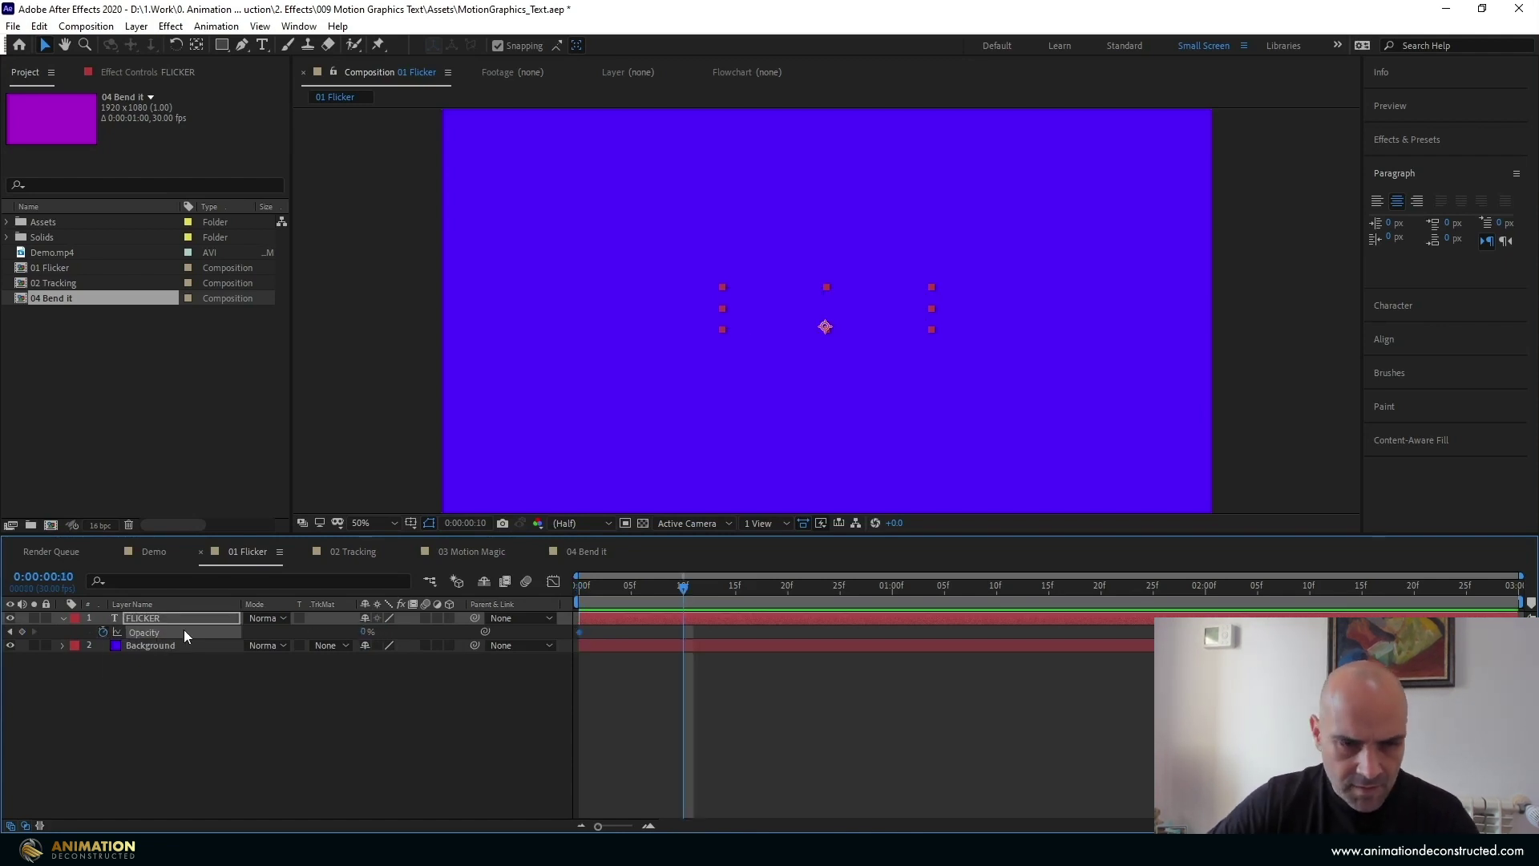
{"action": "left_click_drag", "start_coordinate": [367, 632], "coordinate": [836, 634]}
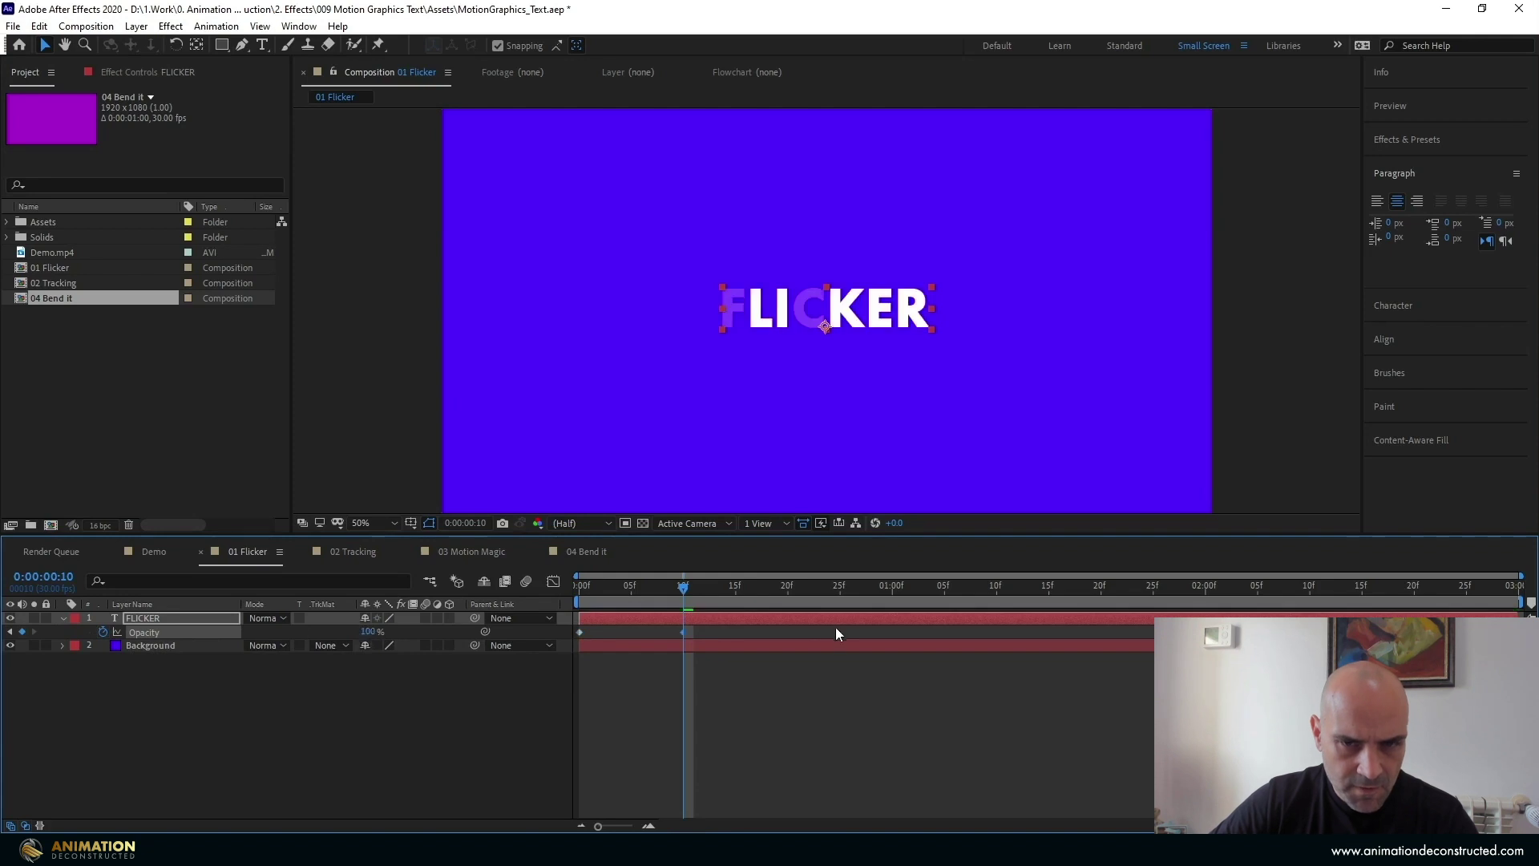
{"action": "key", "text": "space"}
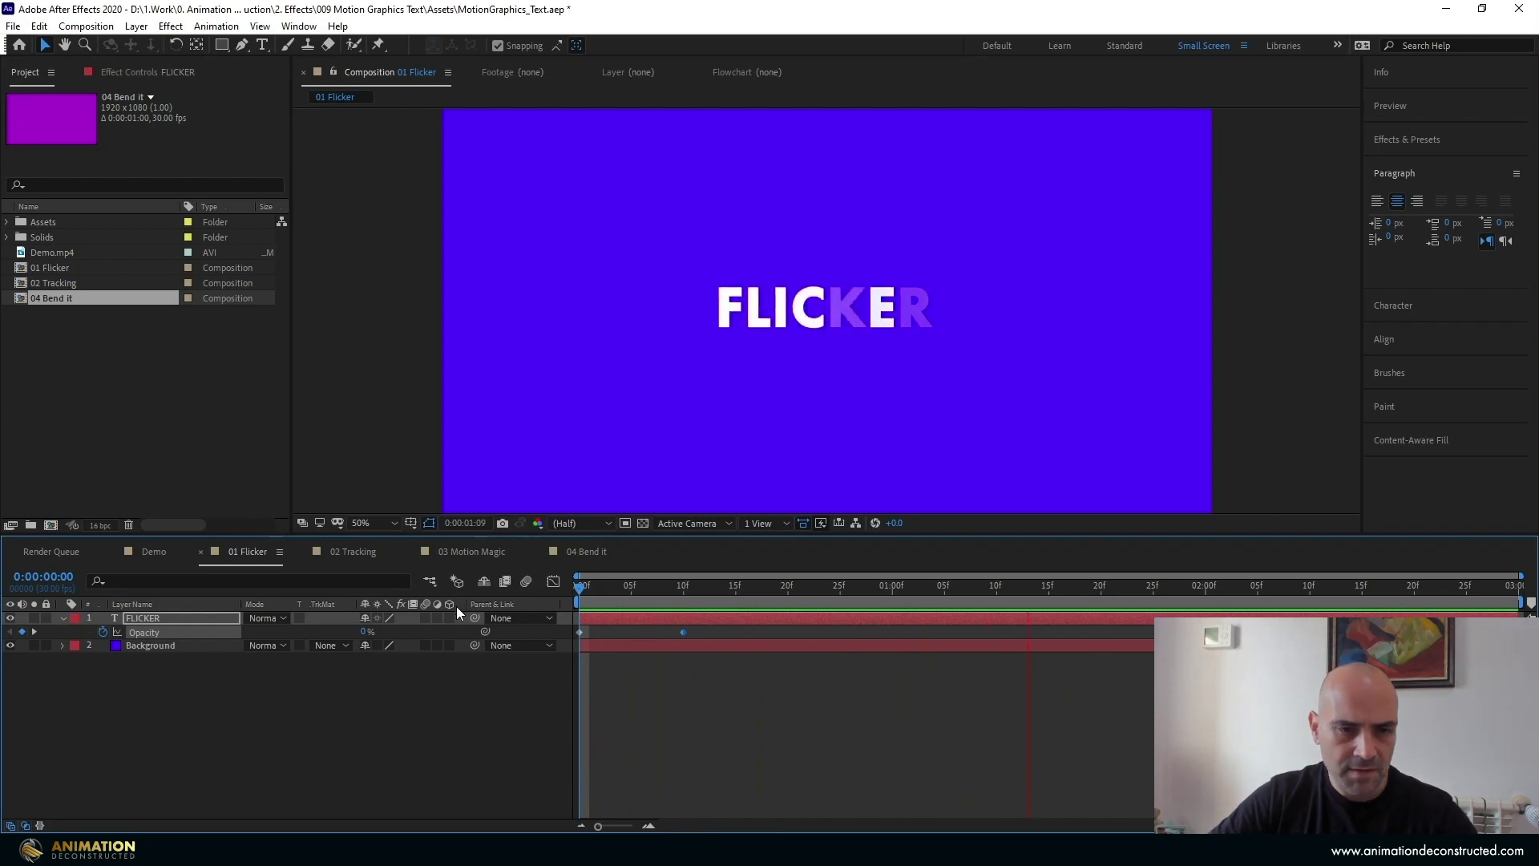
{"action": "left_click", "coordinate": [356, 713]}
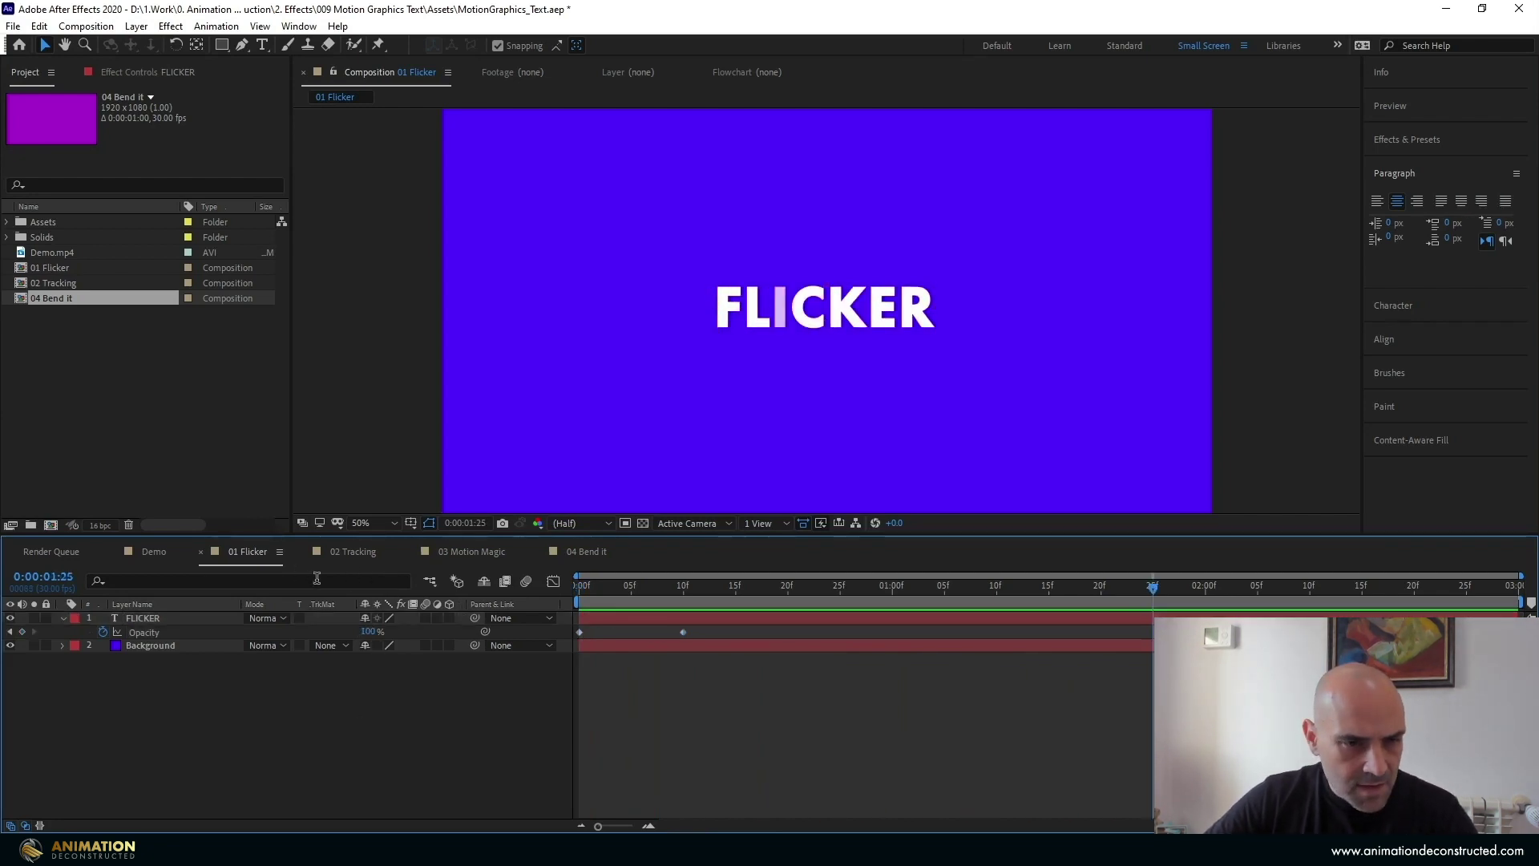
Open the 02 Tracking composition and run Track Camera on the FlyOver_5Sec.mp4 layer
{"action": "left_click", "coordinate": [353, 554]}
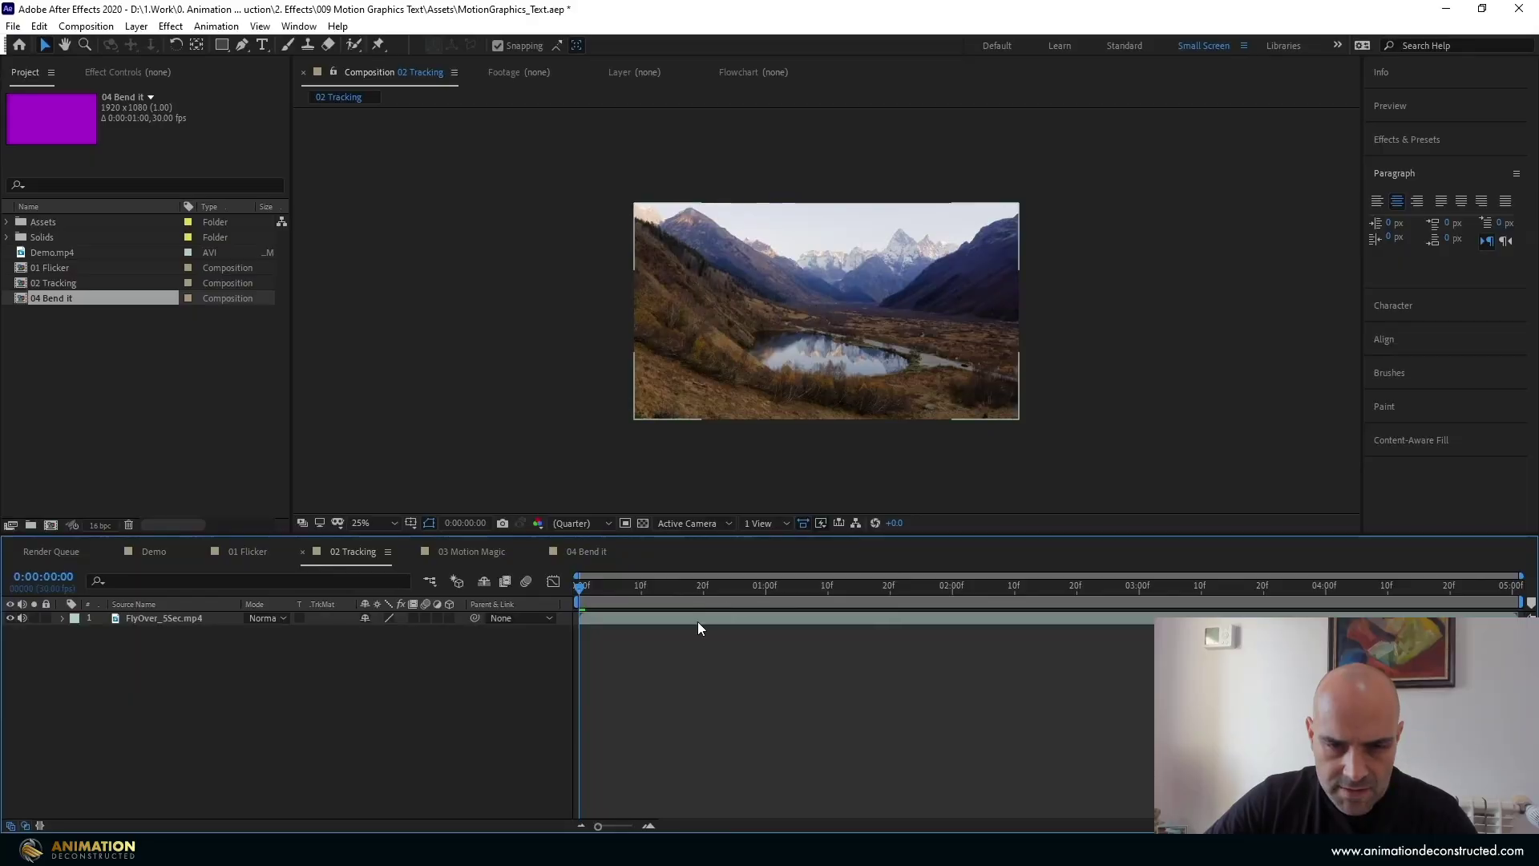
{"action": "left_click", "coordinate": [710, 619]}
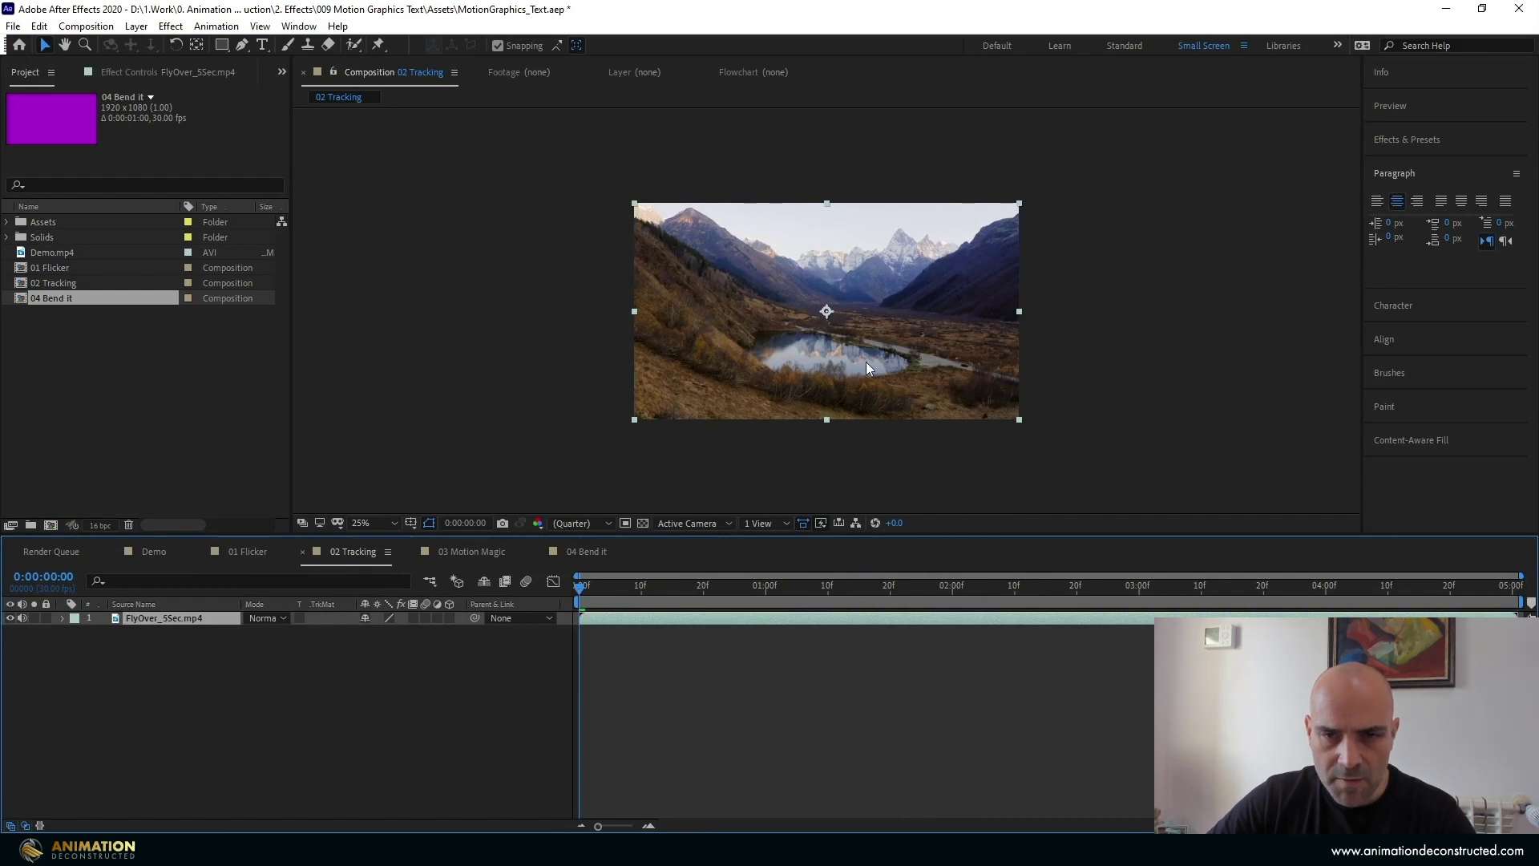
{"action": "left_click", "coordinate": [217, 28]}
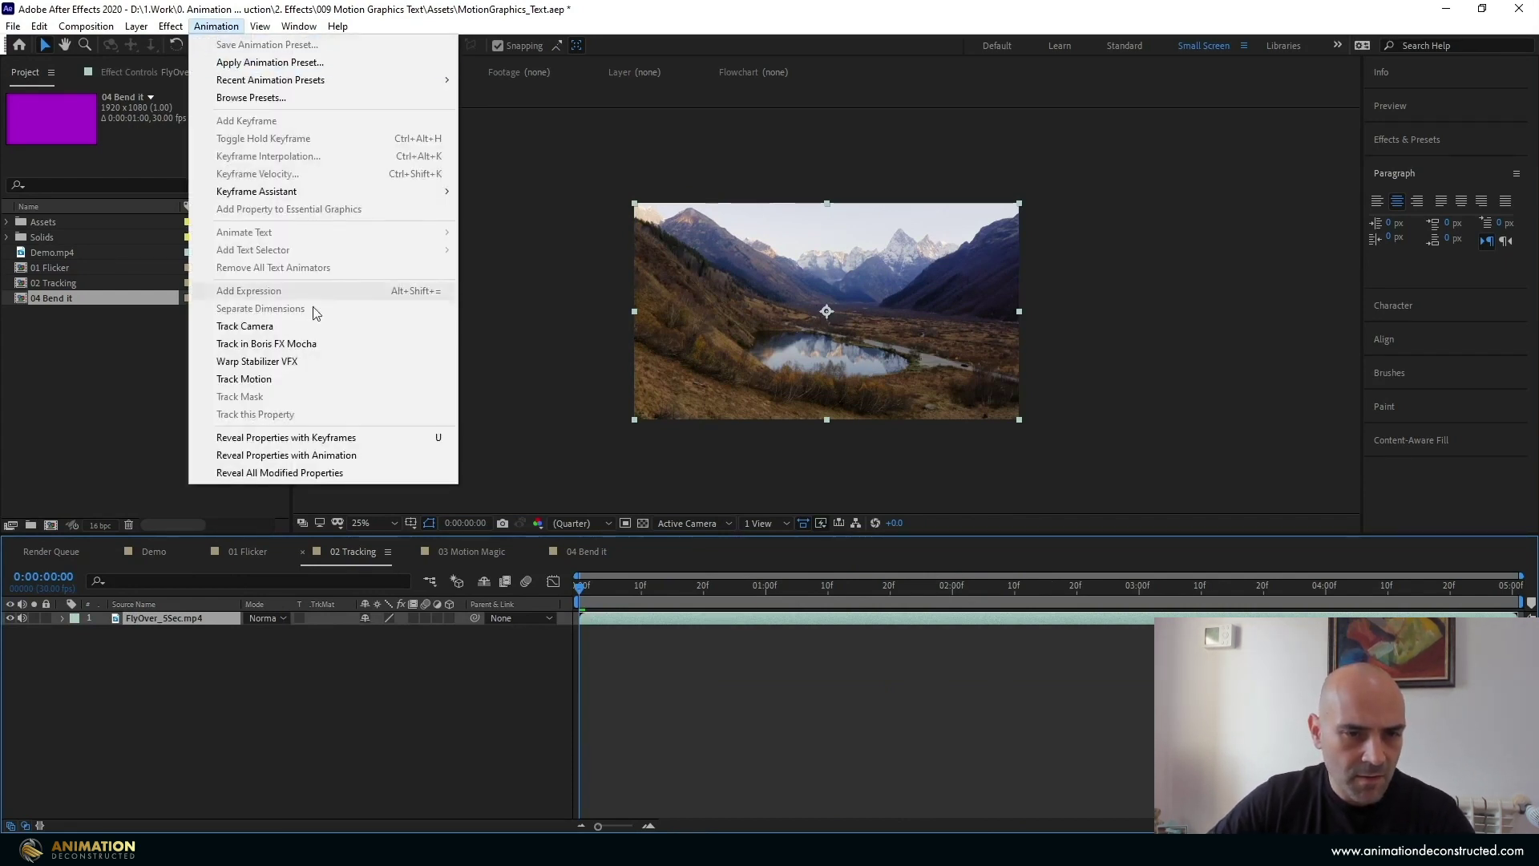
{"action": "left_click", "coordinate": [271, 334]}
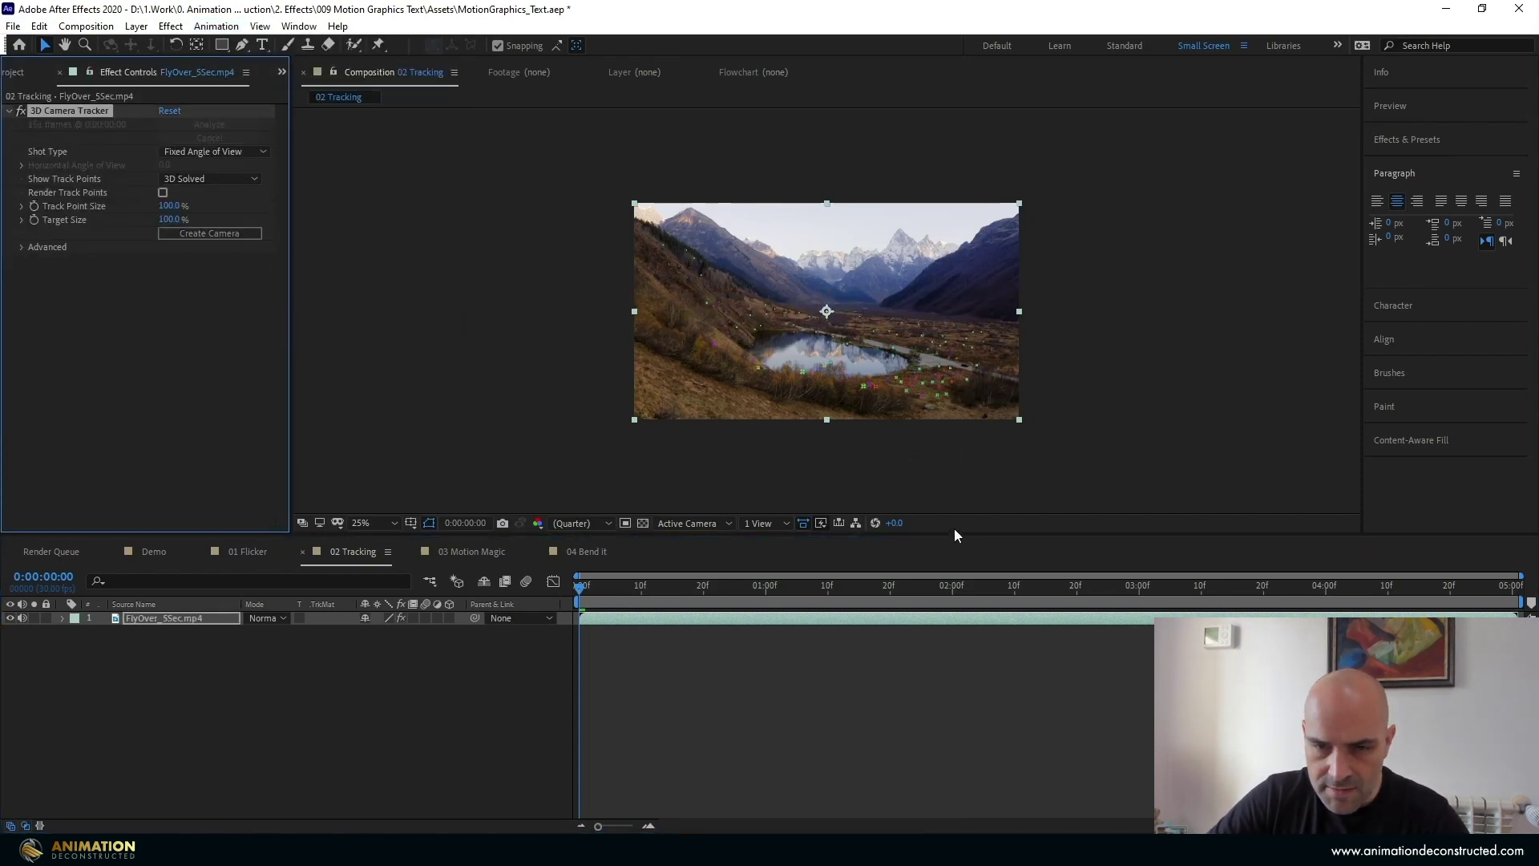
Enlarge the composition view and create a text layer and camera from the track point on the ground beside the lake
{"action": "left_click_drag", "start_coordinate": [952, 537], "coordinate": [961, 626]}
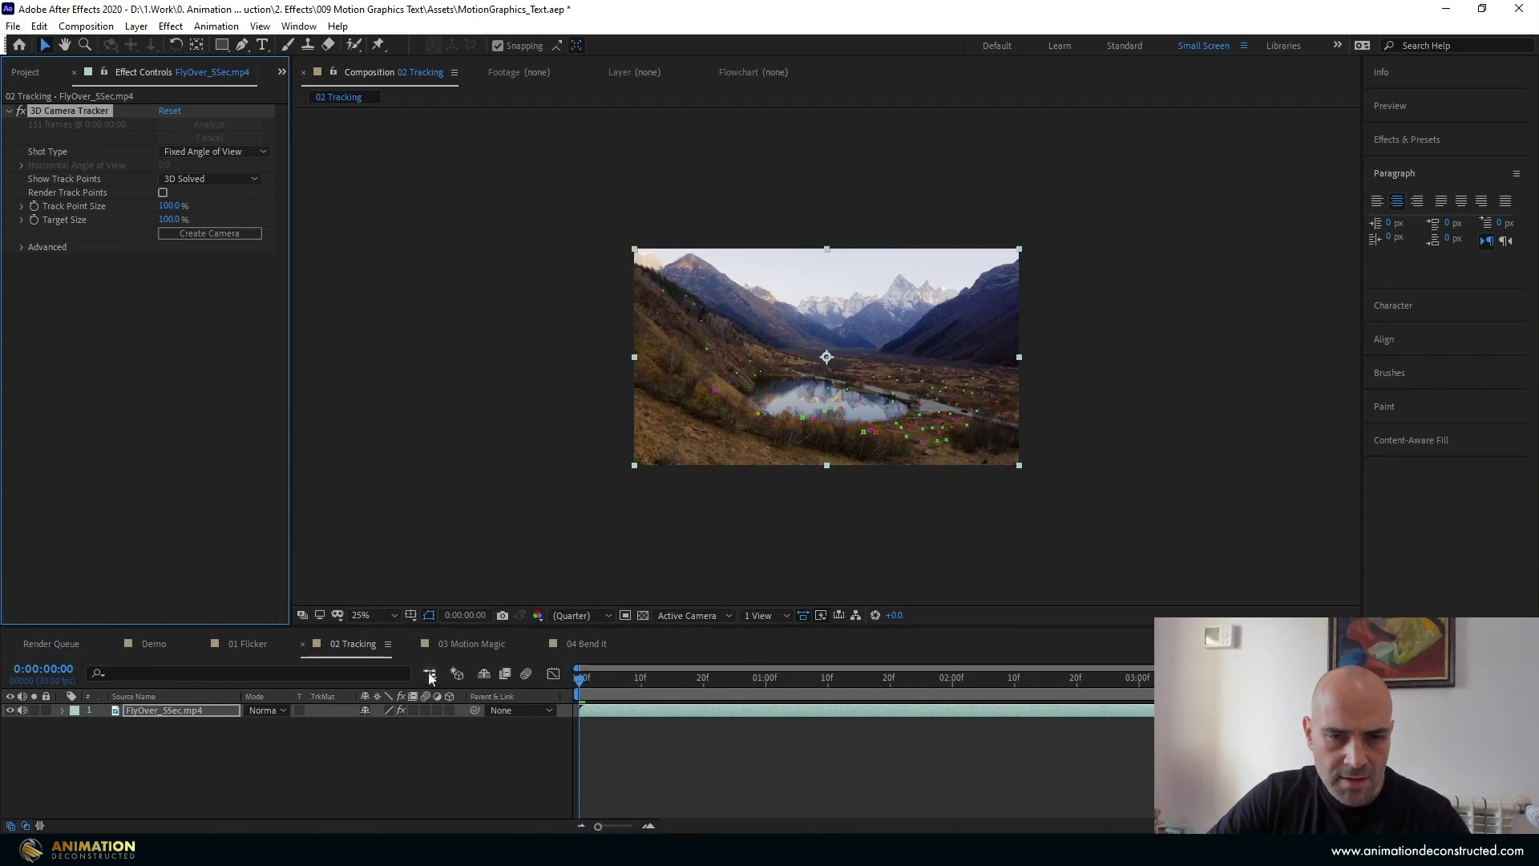
{"action": "scroll", "coordinate": [914, 372], "scroll_direction": "up", "scroll_amount": 1}
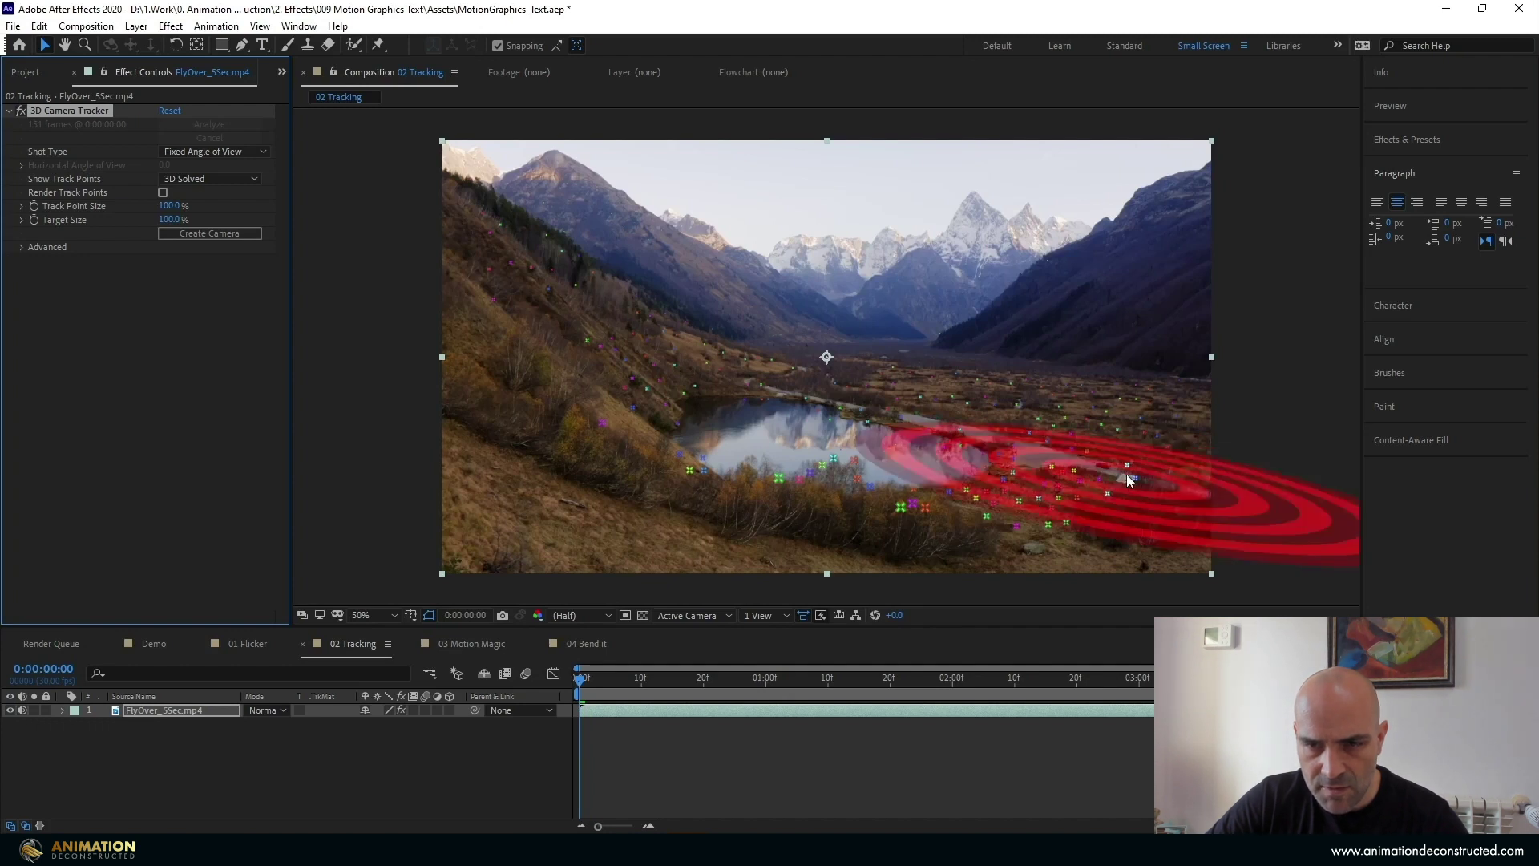
{"action": "right_click", "coordinate": [1047, 441]}
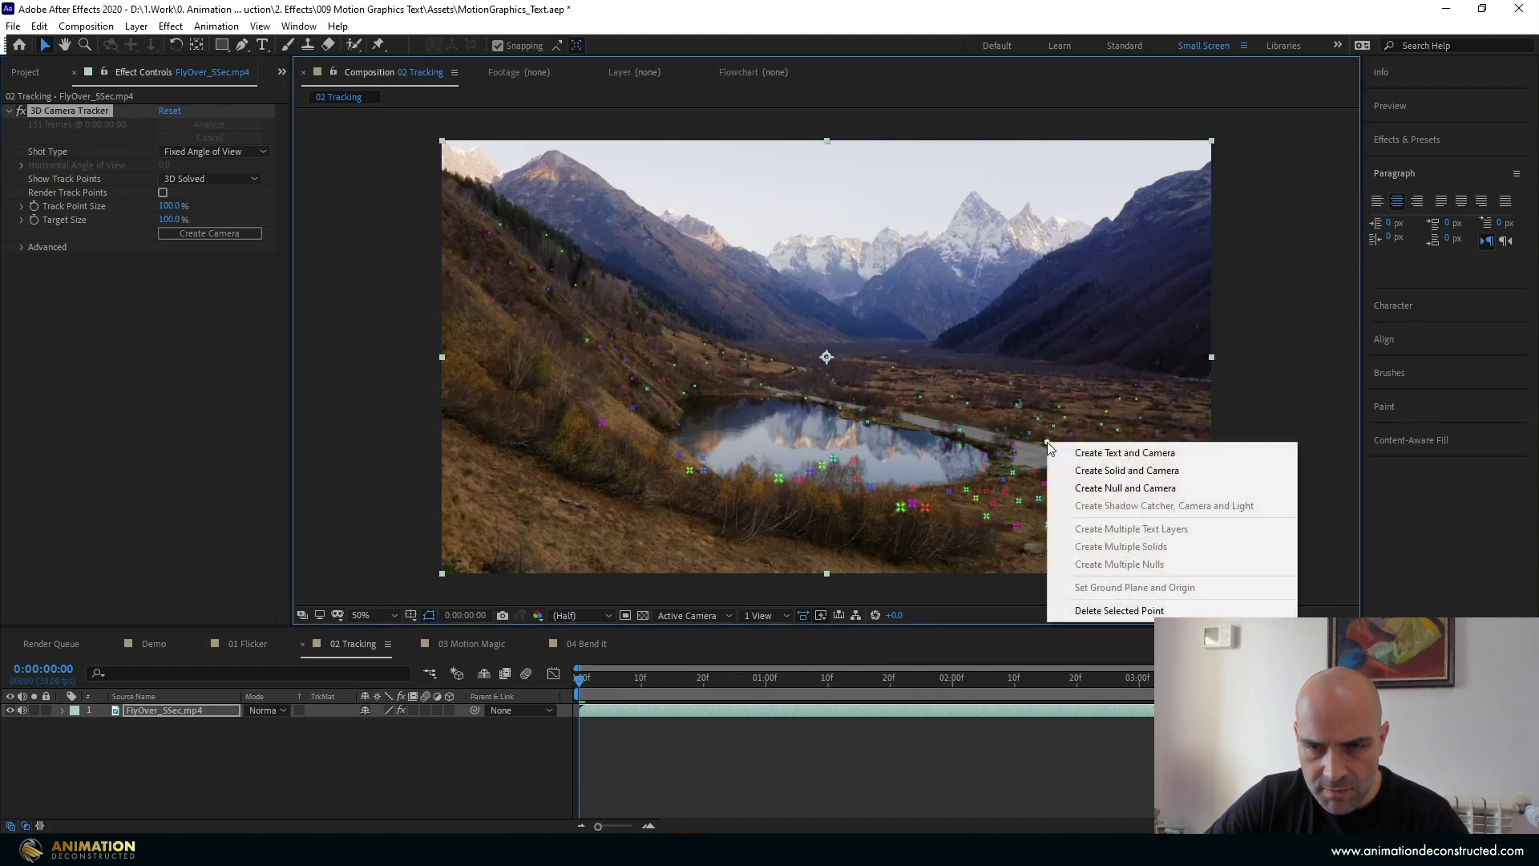
{"action": "left_click", "coordinate": [1097, 456]}
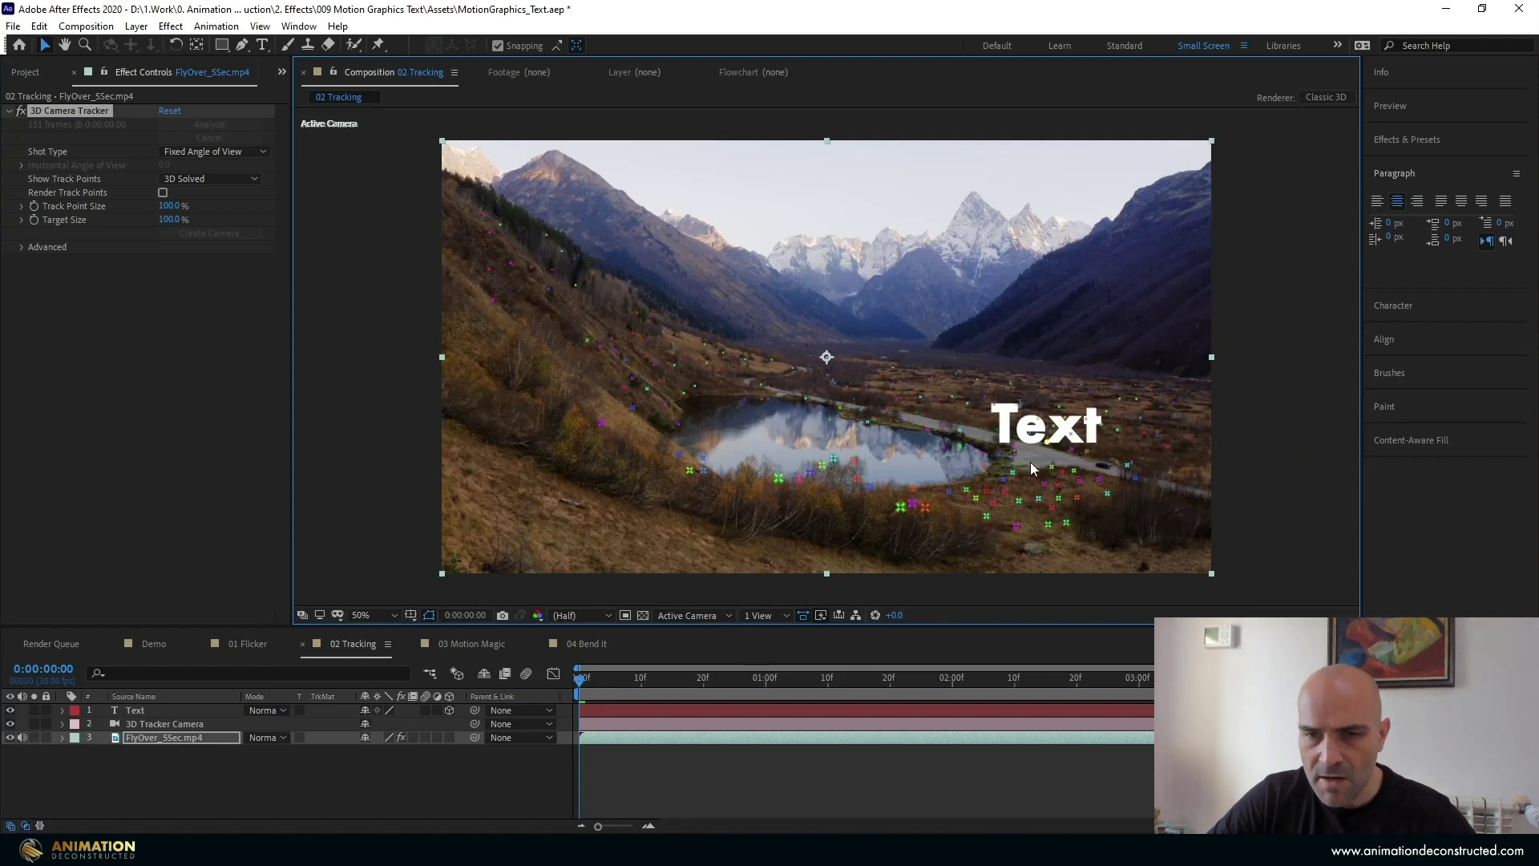
Left-align the tracked Text layer's text and set its font size to 105 px
{"action": "left_click", "coordinate": [1377, 202]}
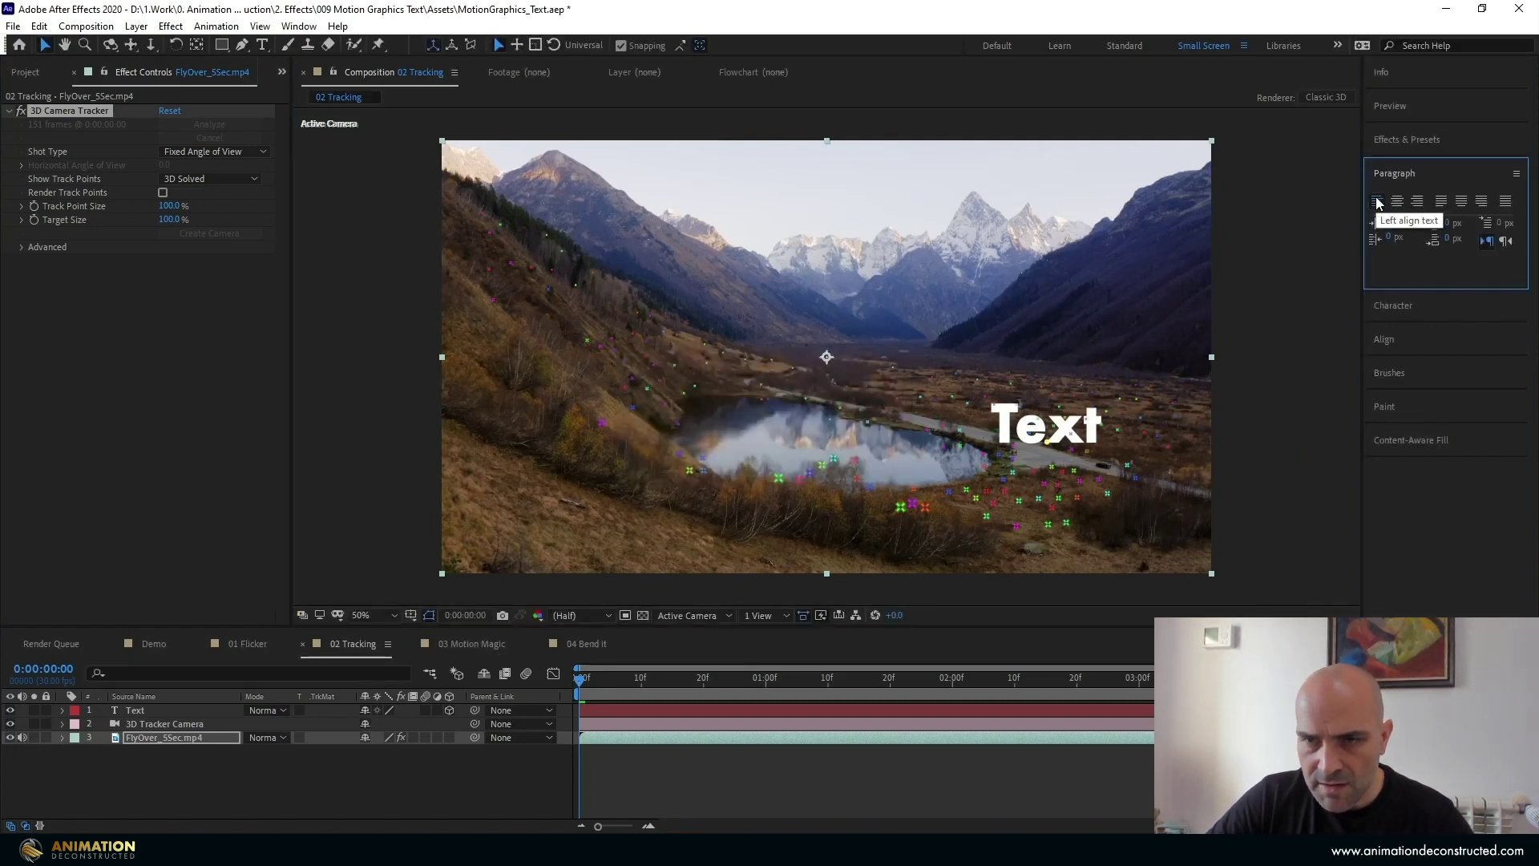
{"action": "double_click", "coordinate": [135, 711]}
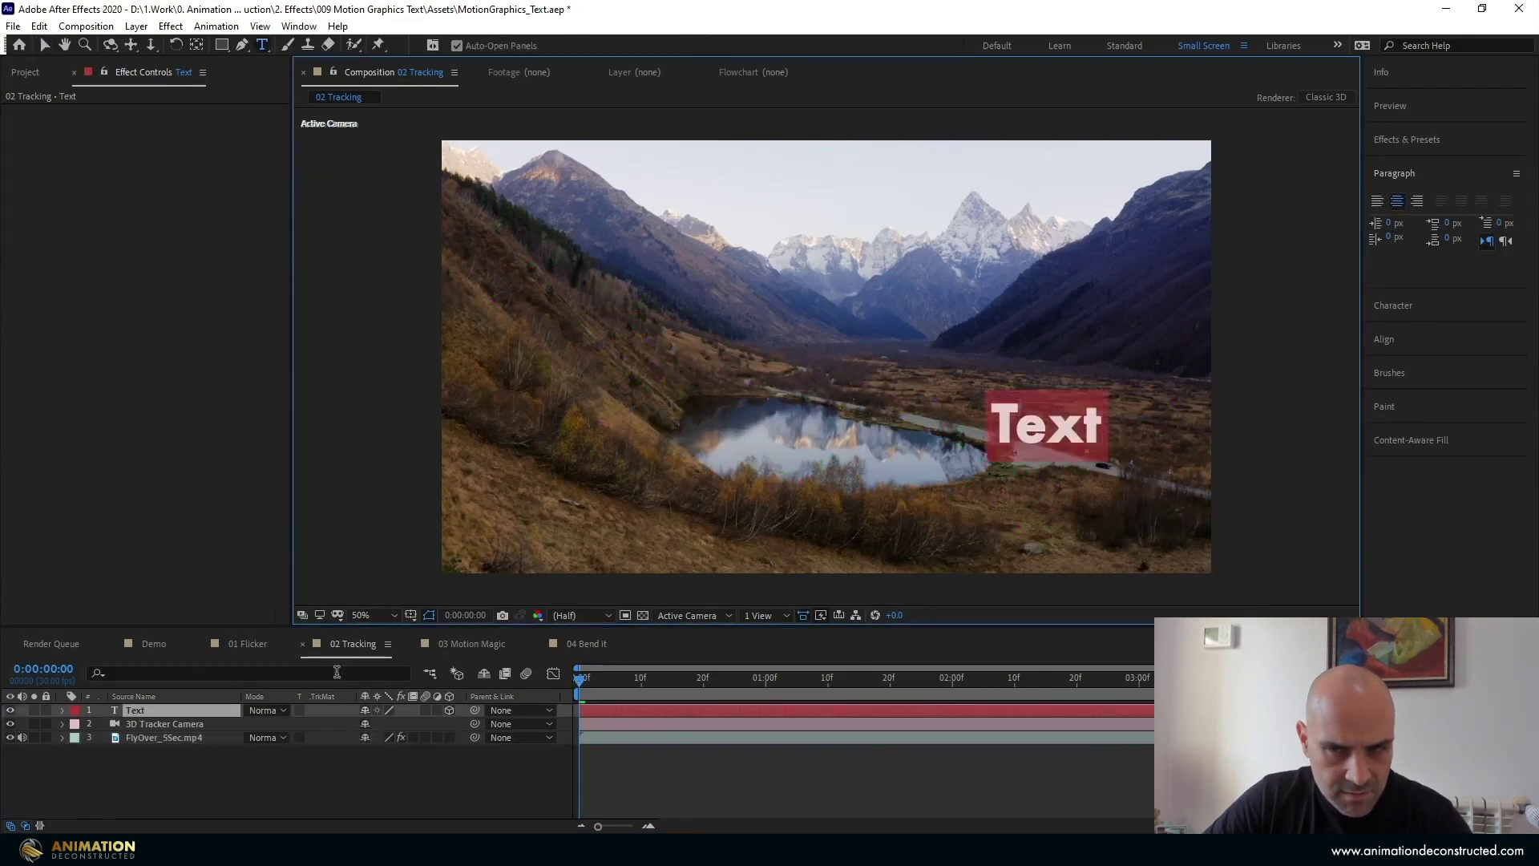
{"action": "left_click", "coordinate": [1383, 206]}
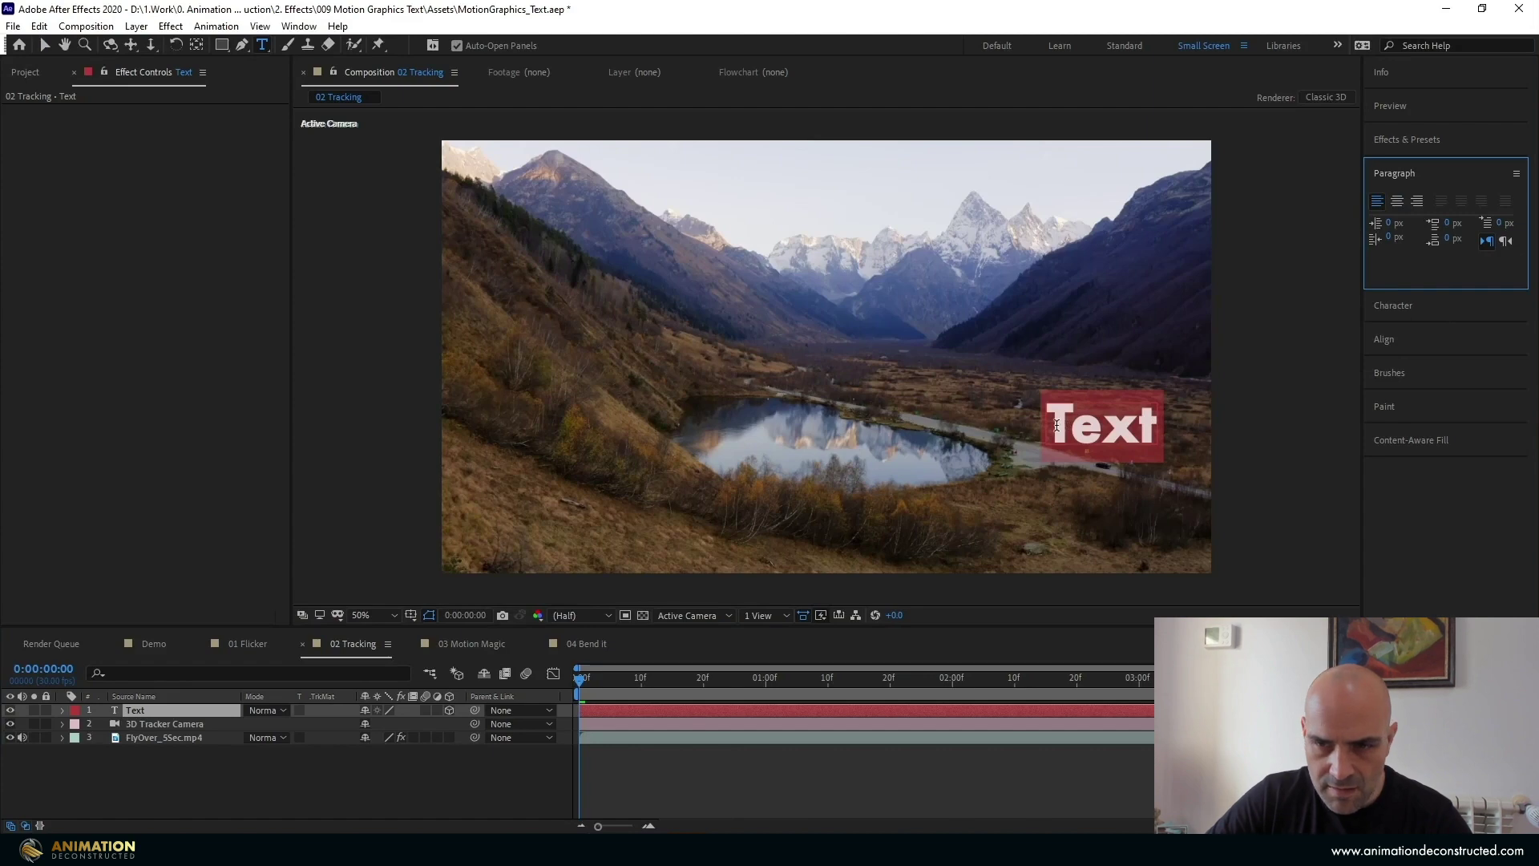
{"action": "left_click", "coordinate": [1393, 307]}
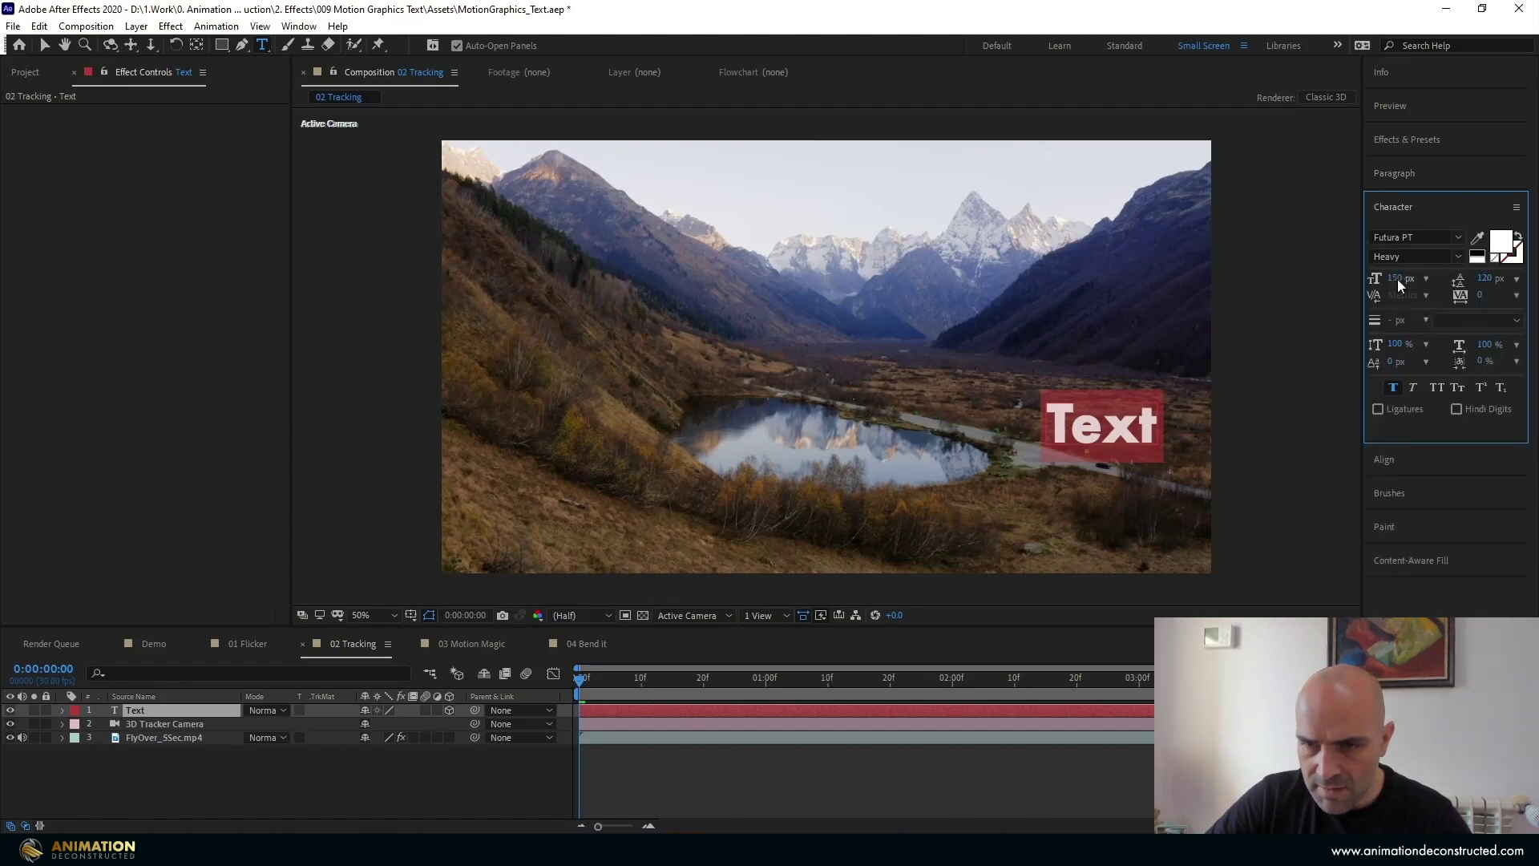
{"action": "left_click_drag", "start_coordinate": [1398, 279], "coordinate": [1368, 286]}
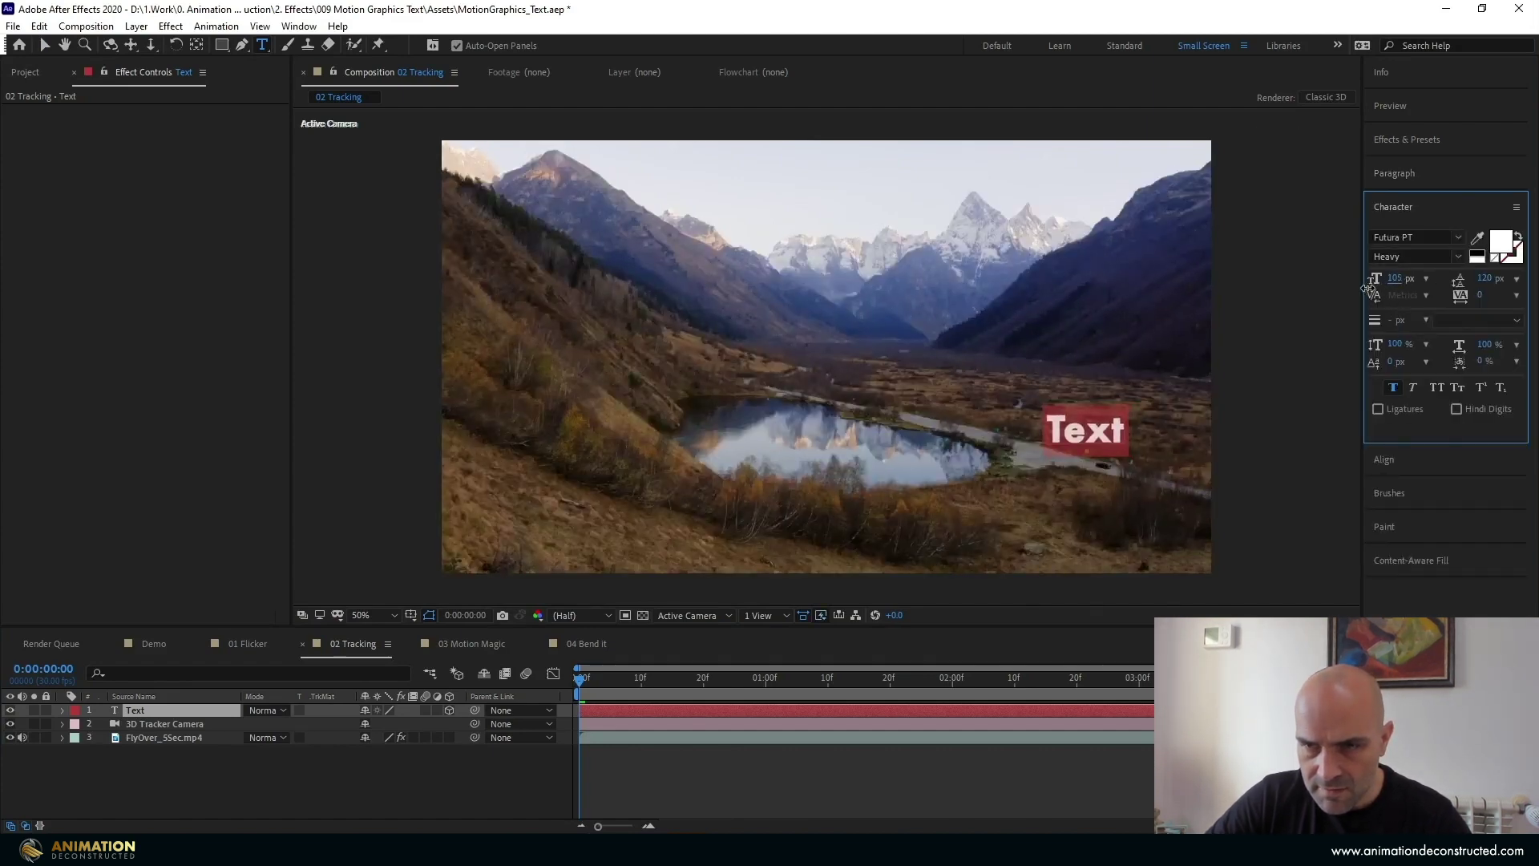
Replace the tracked placeholder text beside the lake with ENJOY
{"action": "double_click", "coordinate": [1076, 437]}
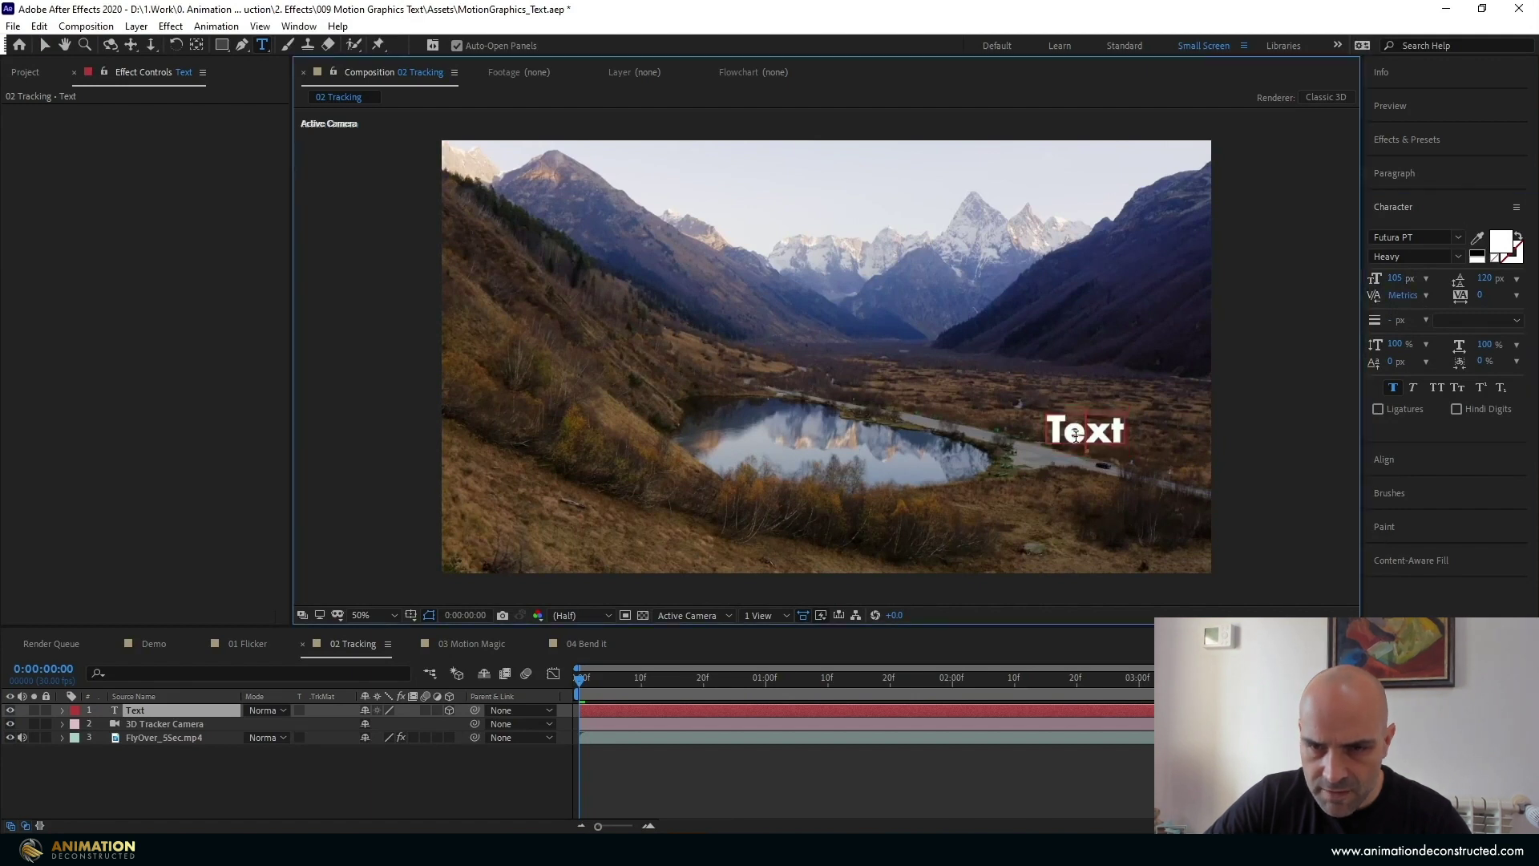
{"action": "type", "text": "ENJOY"}
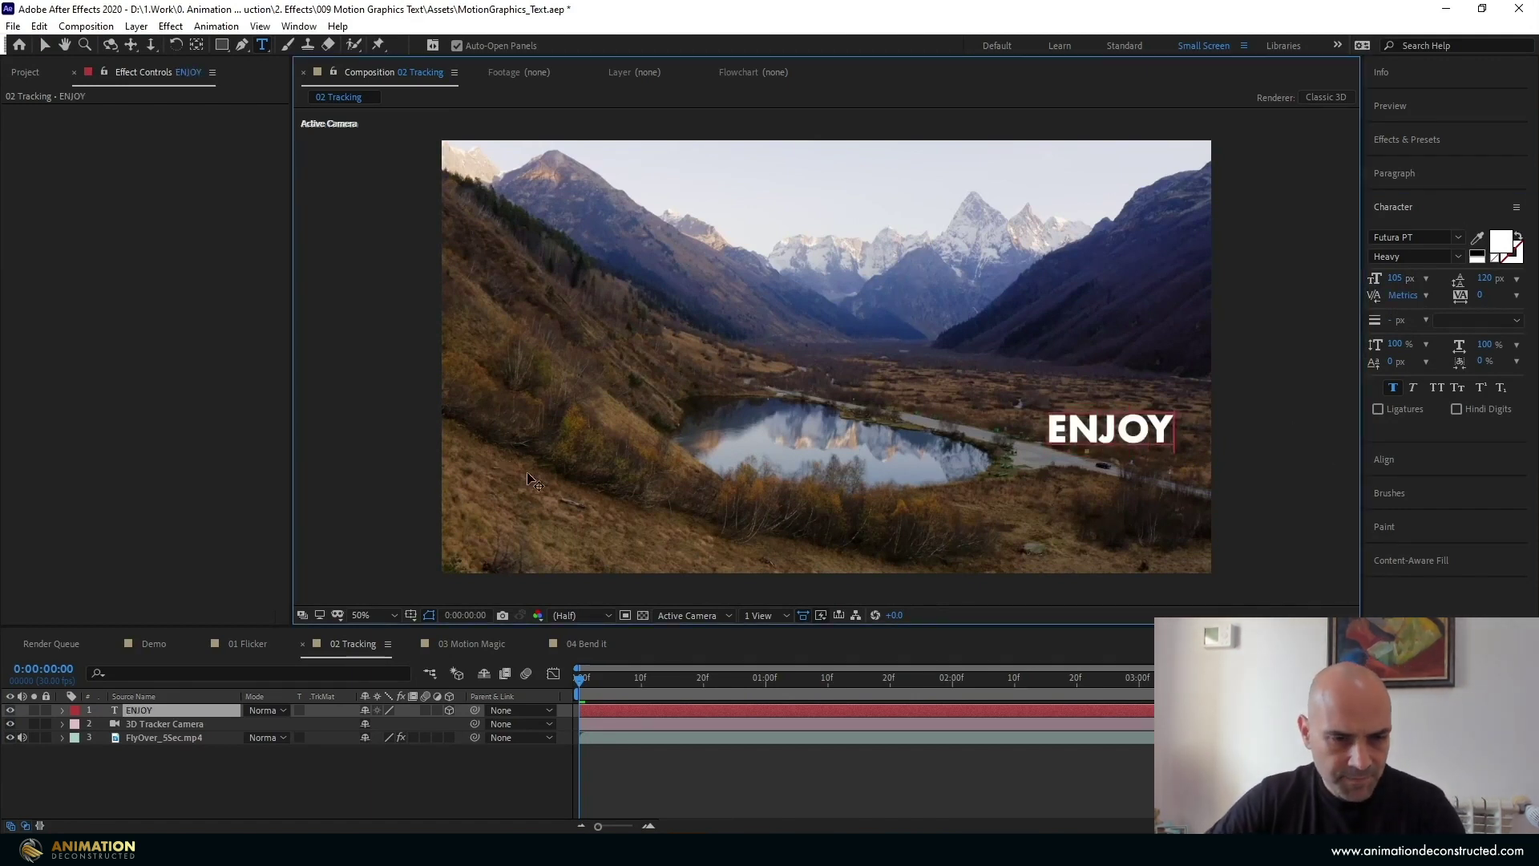
{"action": "left_click", "coordinate": [141, 710]}
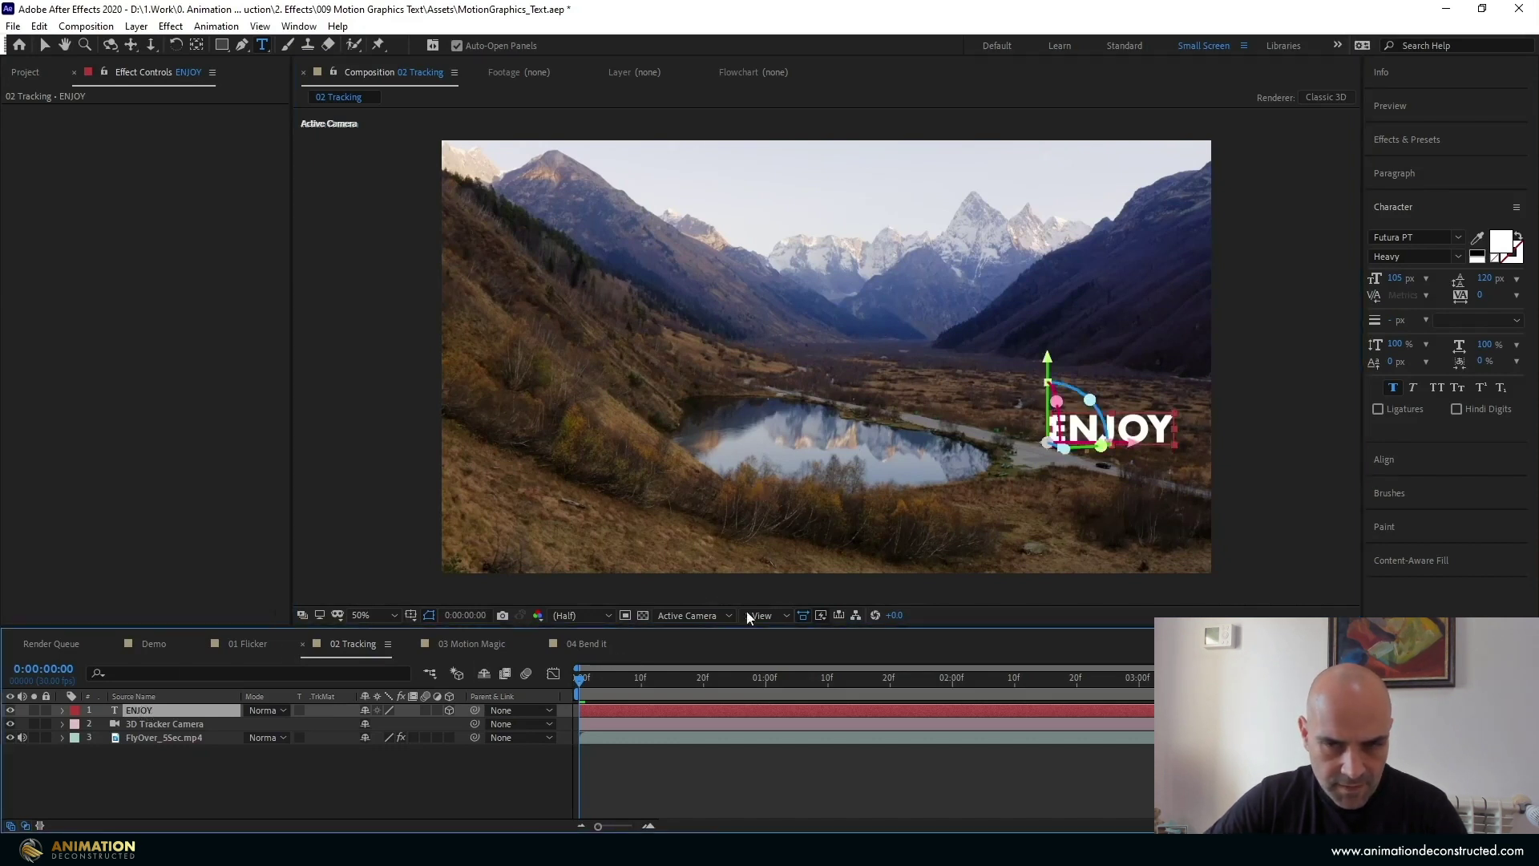
Create a second text layer from a 3D Camera Tracker point on the ground just beyond the lake and road
{"action": "left_click", "coordinate": [190, 737]}
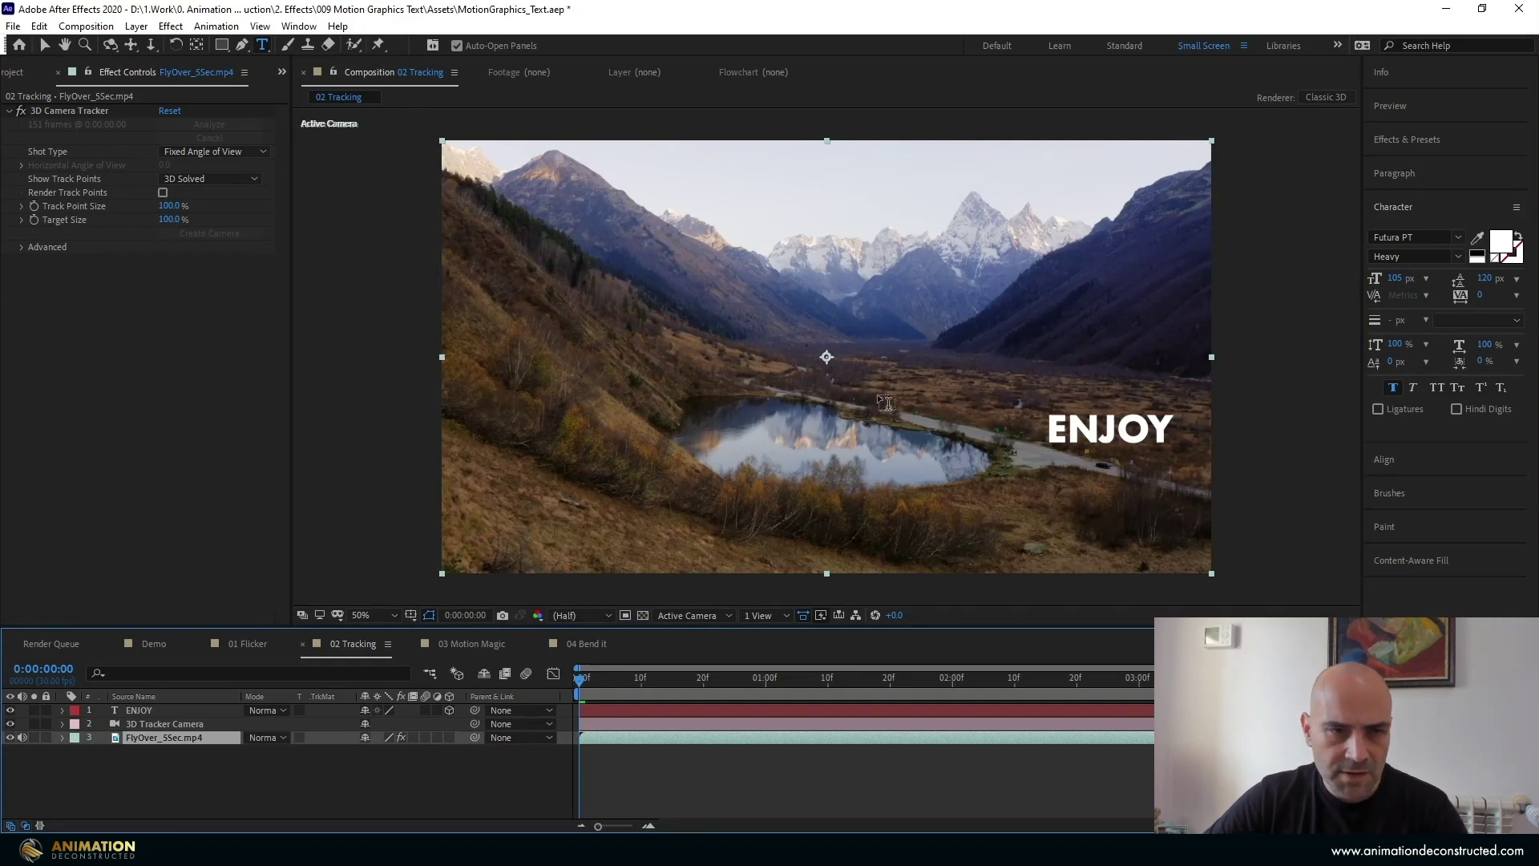
{"action": "left_click", "coordinate": [71, 103]}
{"action": "left_click", "coordinate": [69, 109]}
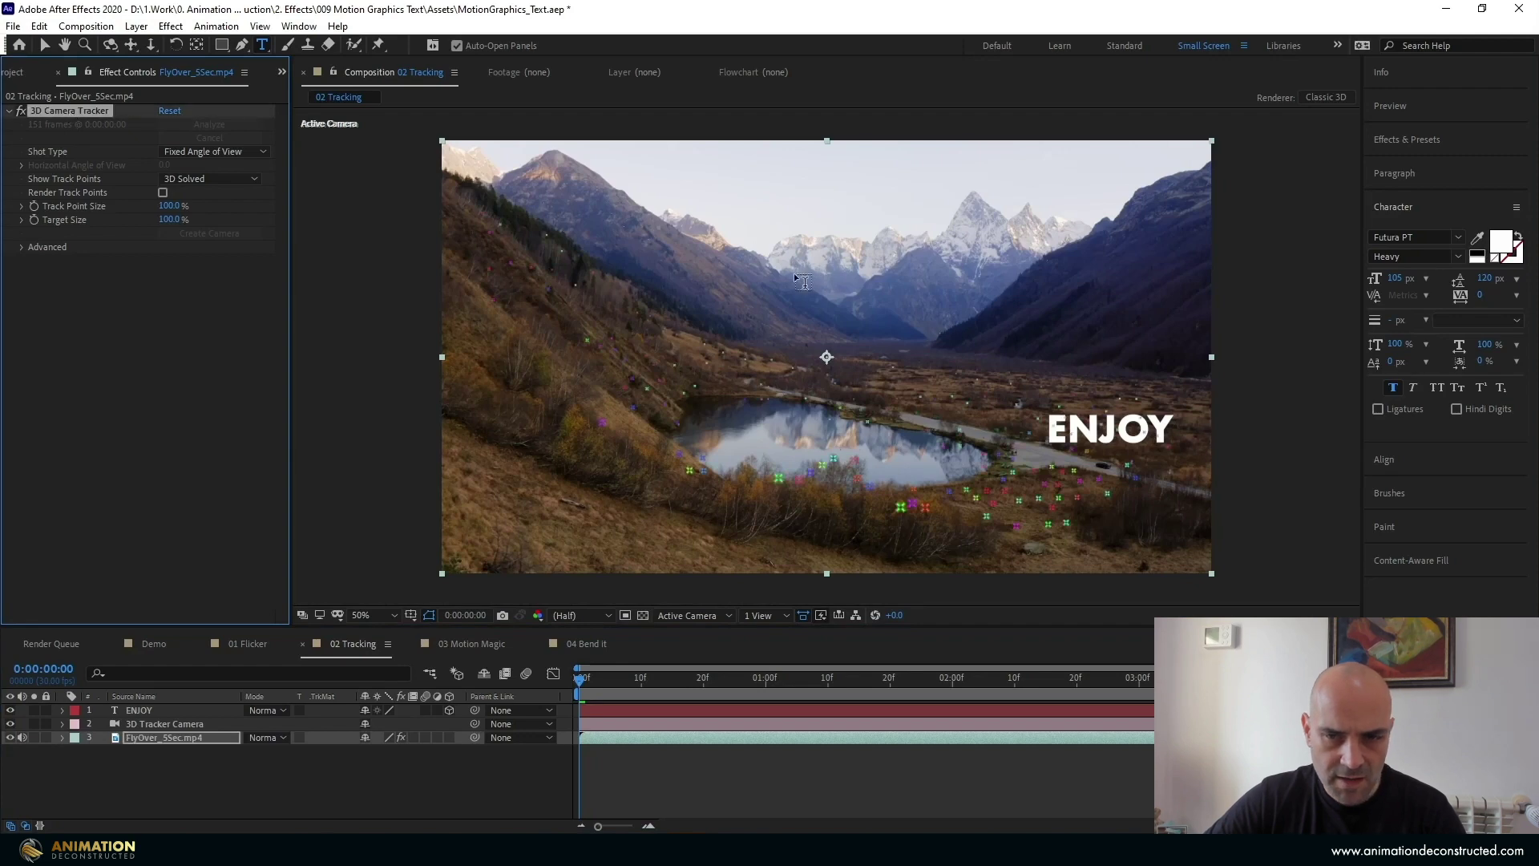
{"action": "left_click", "coordinate": [45, 46]}
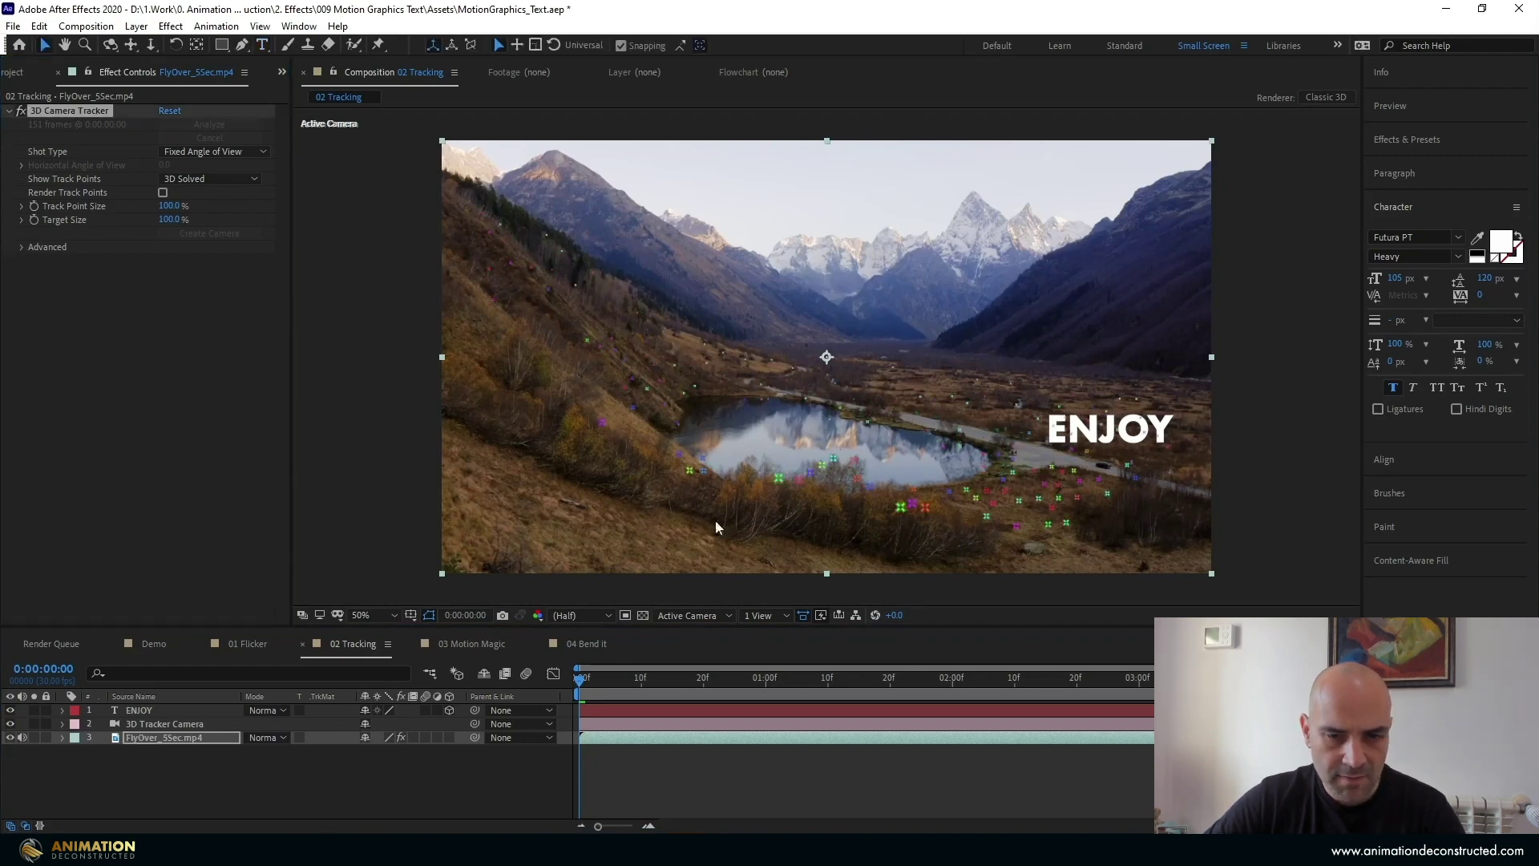
{"action": "scroll", "coordinate": [986, 402], "scroll_direction": "up", "scroll_amount": 1}
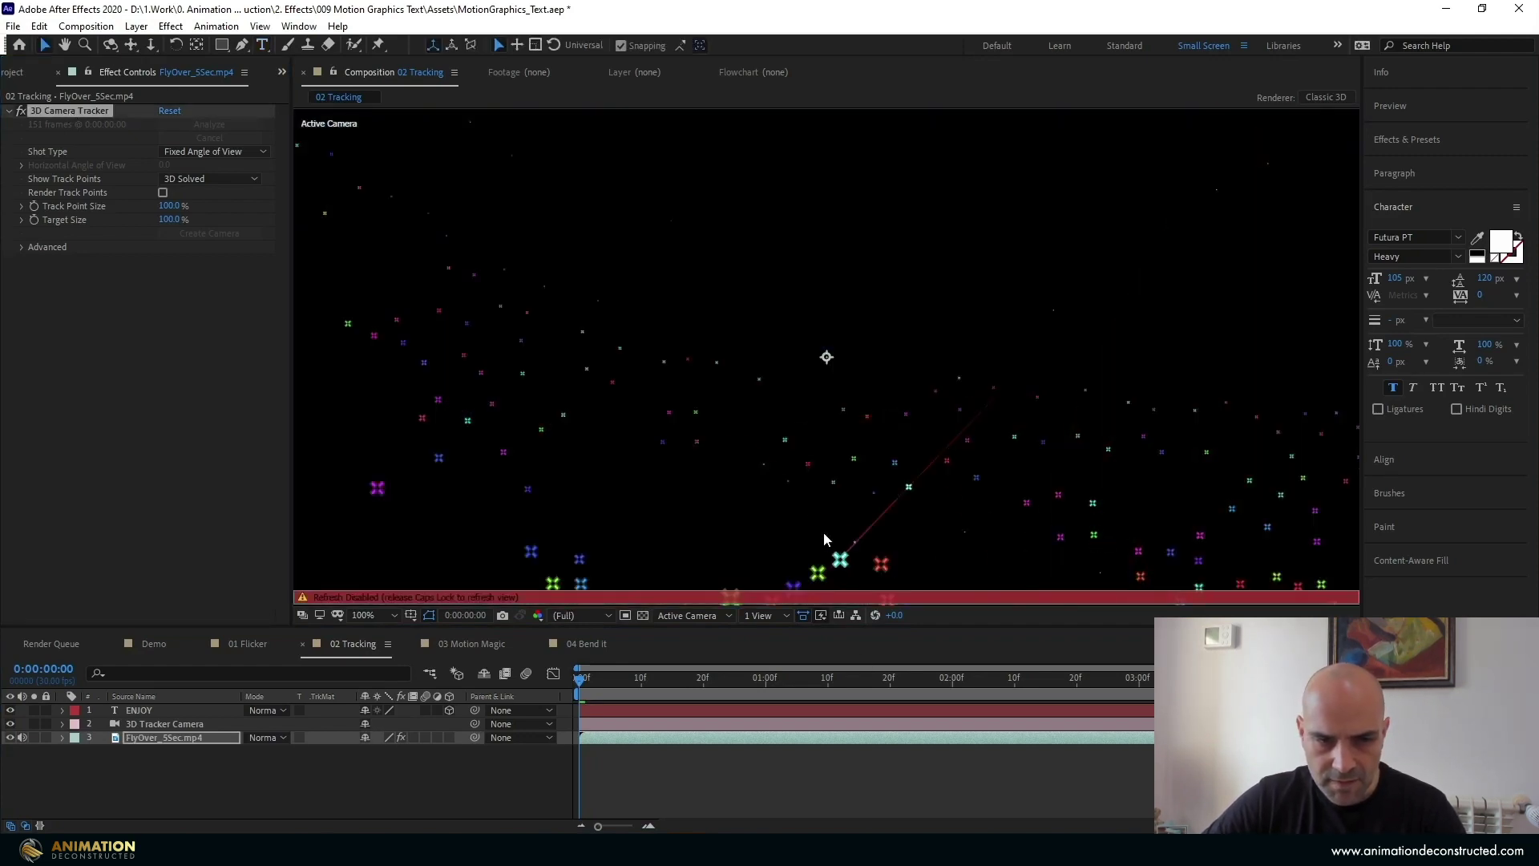
{"action": "key", "text": "Caps_Lock"}
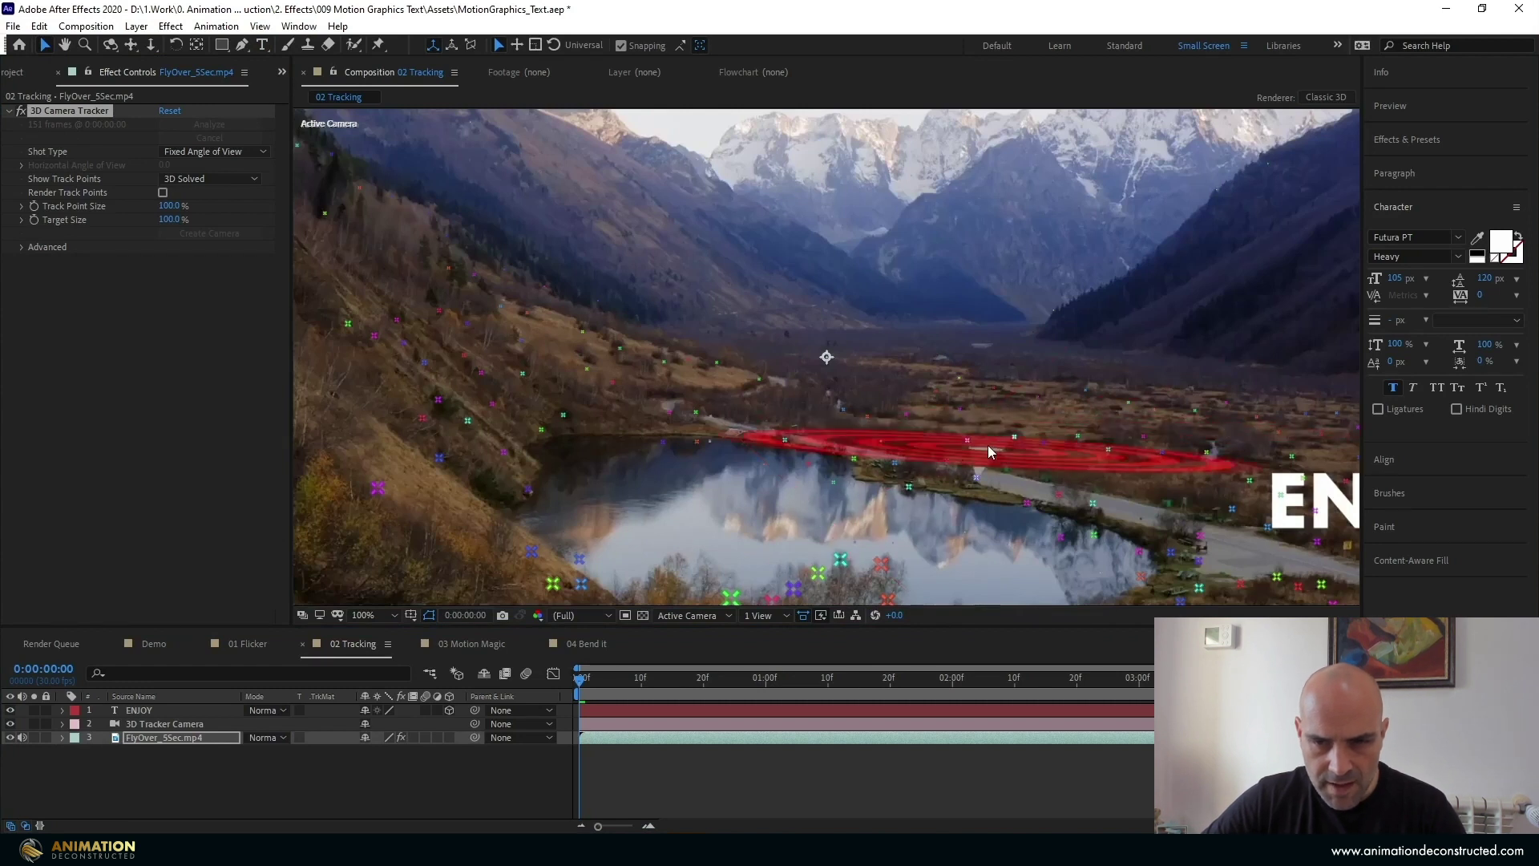
{"action": "right_click", "coordinate": [968, 440]}
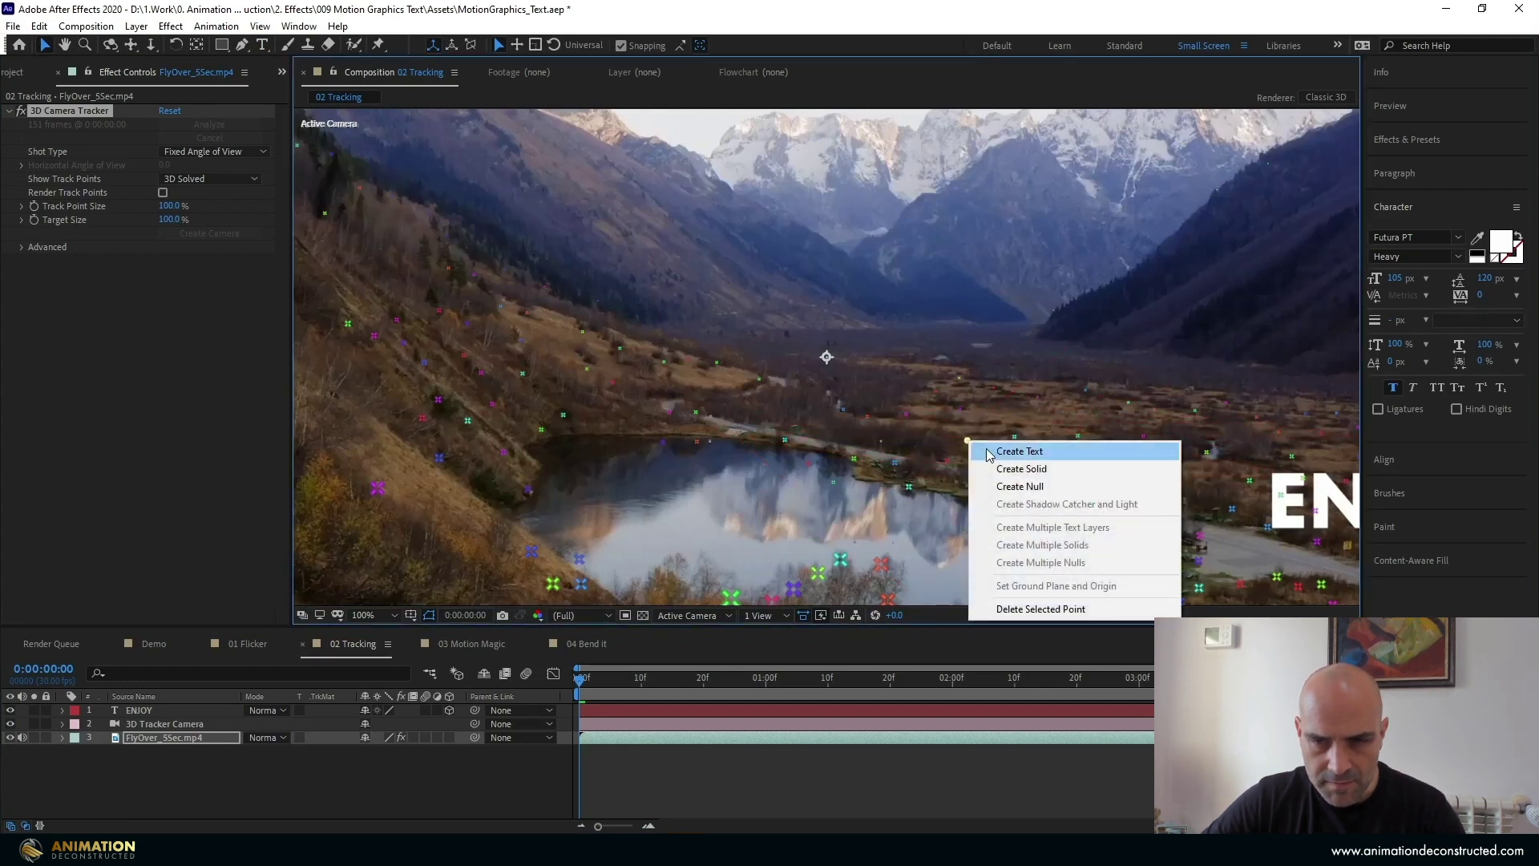
{"action": "left_click", "coordinate": [994, 448]}
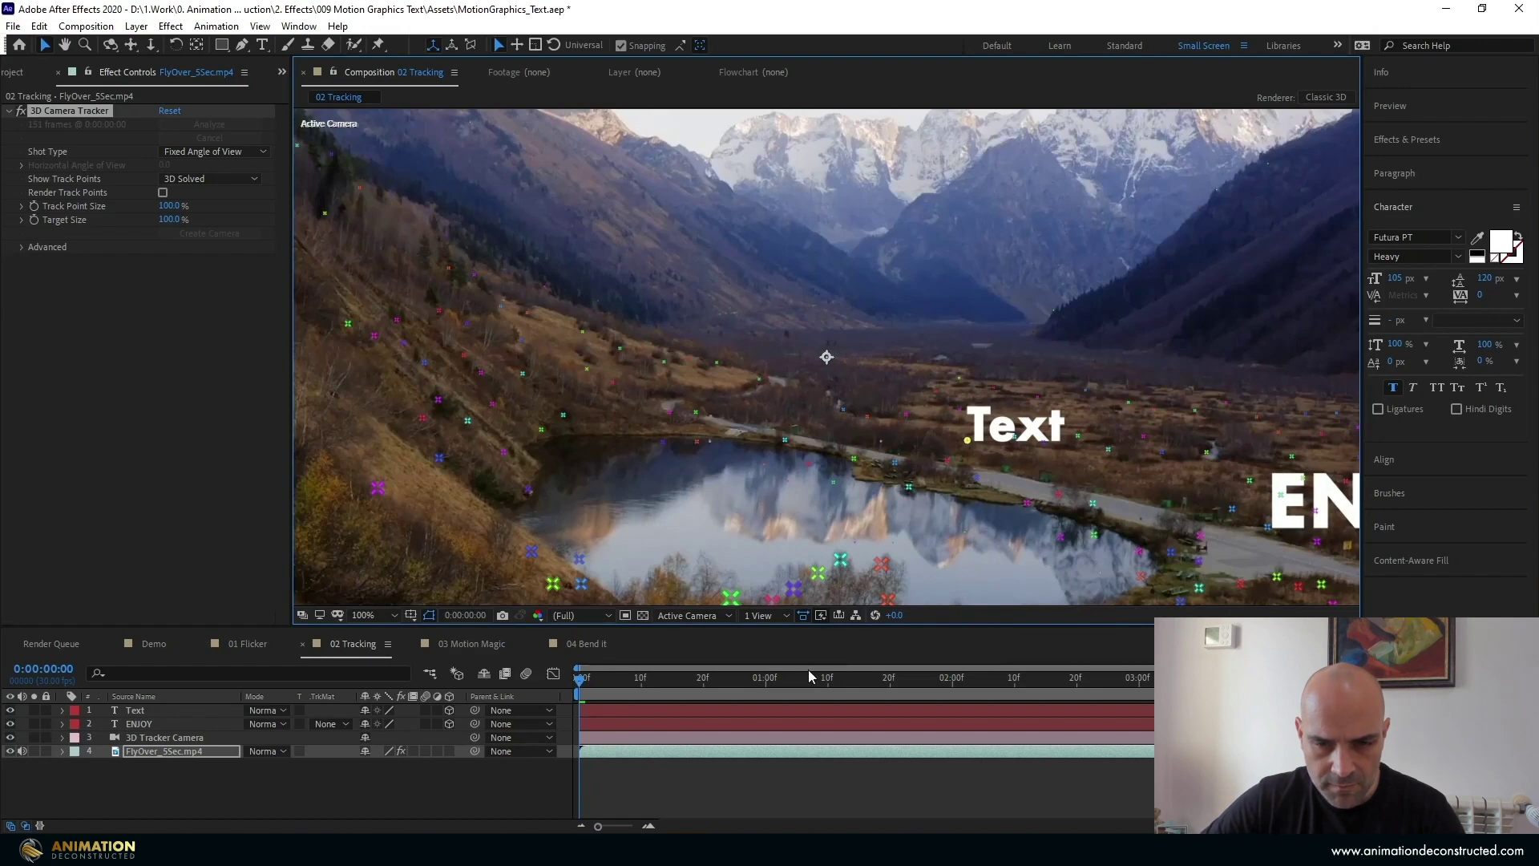
At 0:00:02:12, create a third text layer from a distant track point near the valley road, and return to the first frame
{"action": "left_click_drag", "start_coordinate": [802, 677], "coordinate": [1030, 672]}
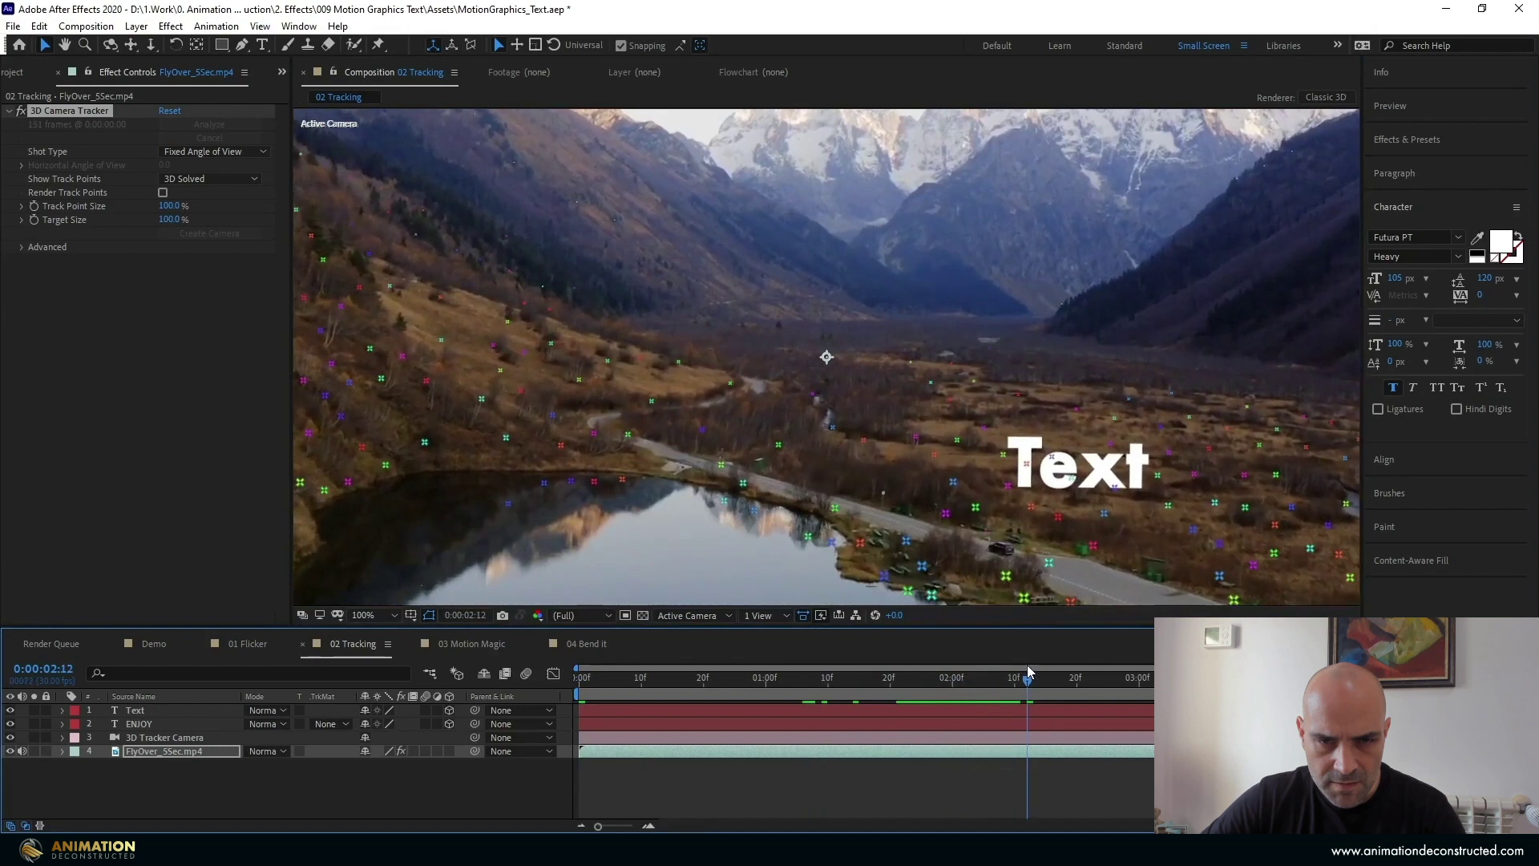
{"action": "right_click", "coordinate": [729, 383]}
{"action": "left_click", "coordinate": [786, 396]}
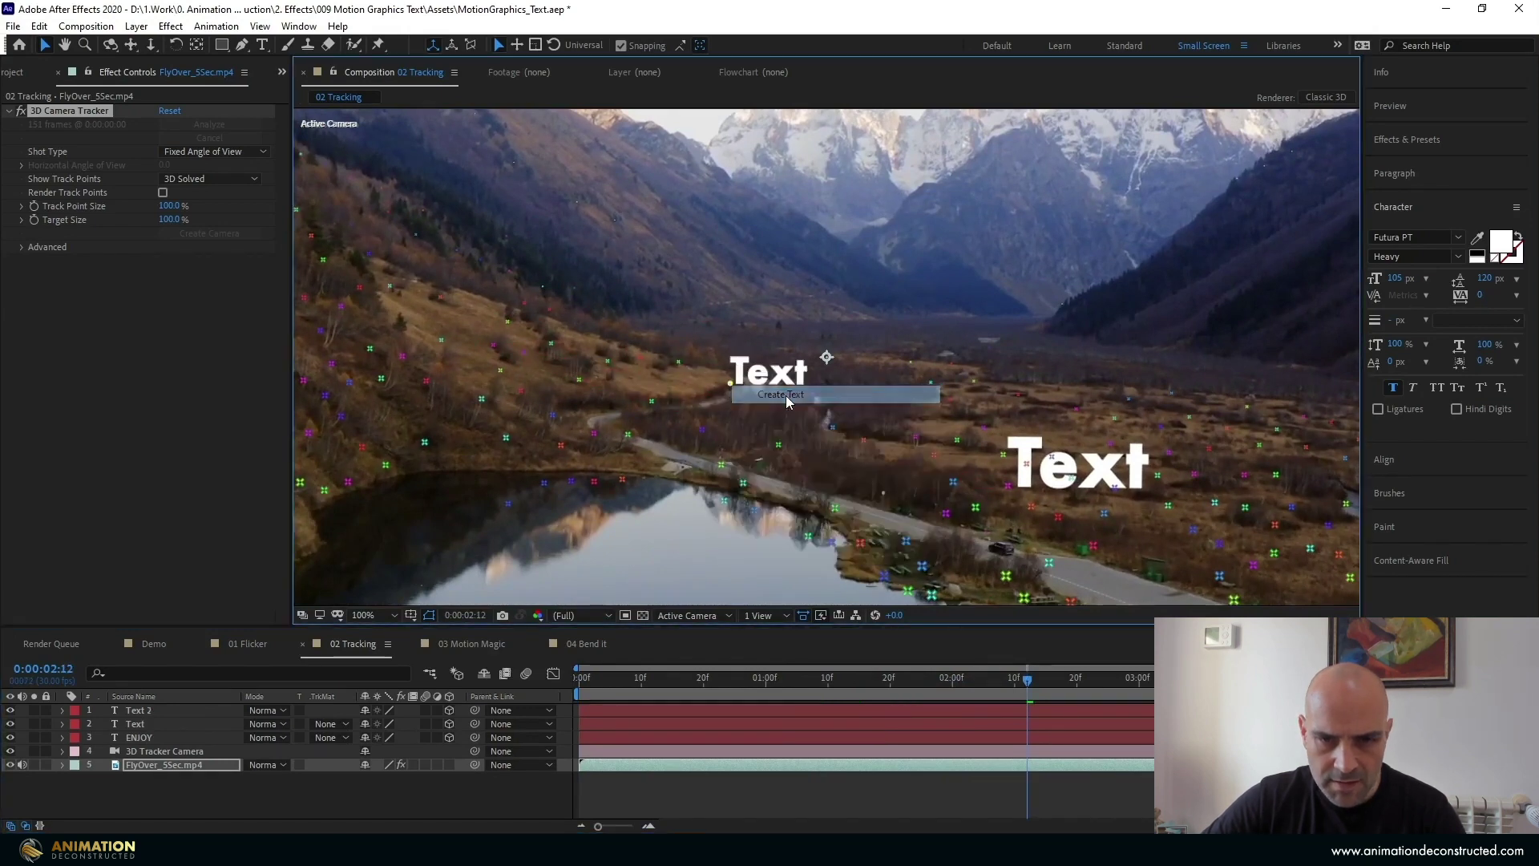
{"action": "scroll", "coordinate": [969, 374], "scroll_direction": "down", "scroll_amount": 2}
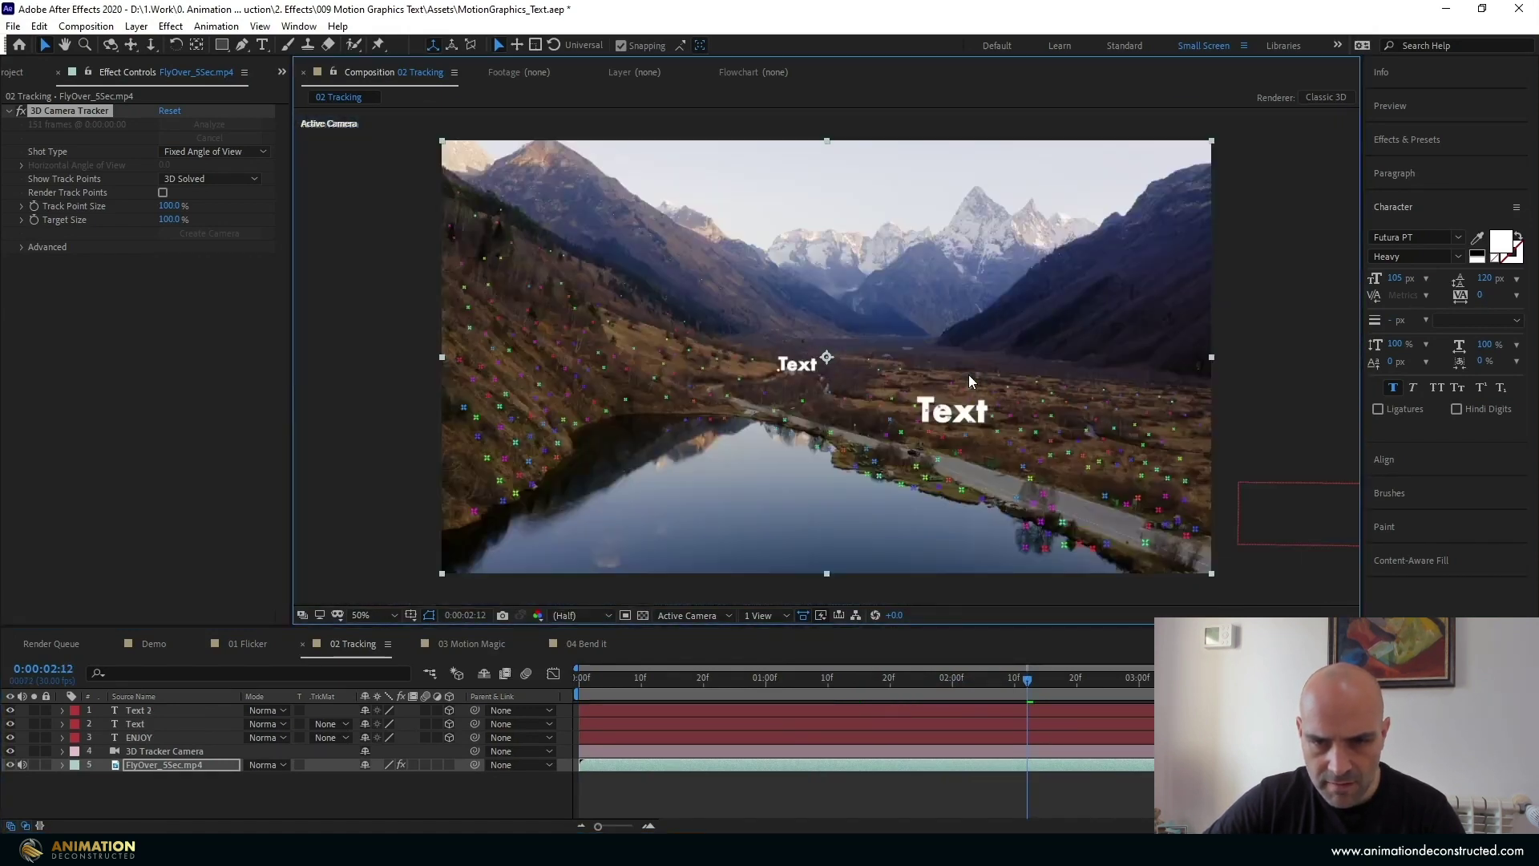
{"action": "left_click_drag", "start_coordinate": [876, 687], "coordinate": [579, 680]}
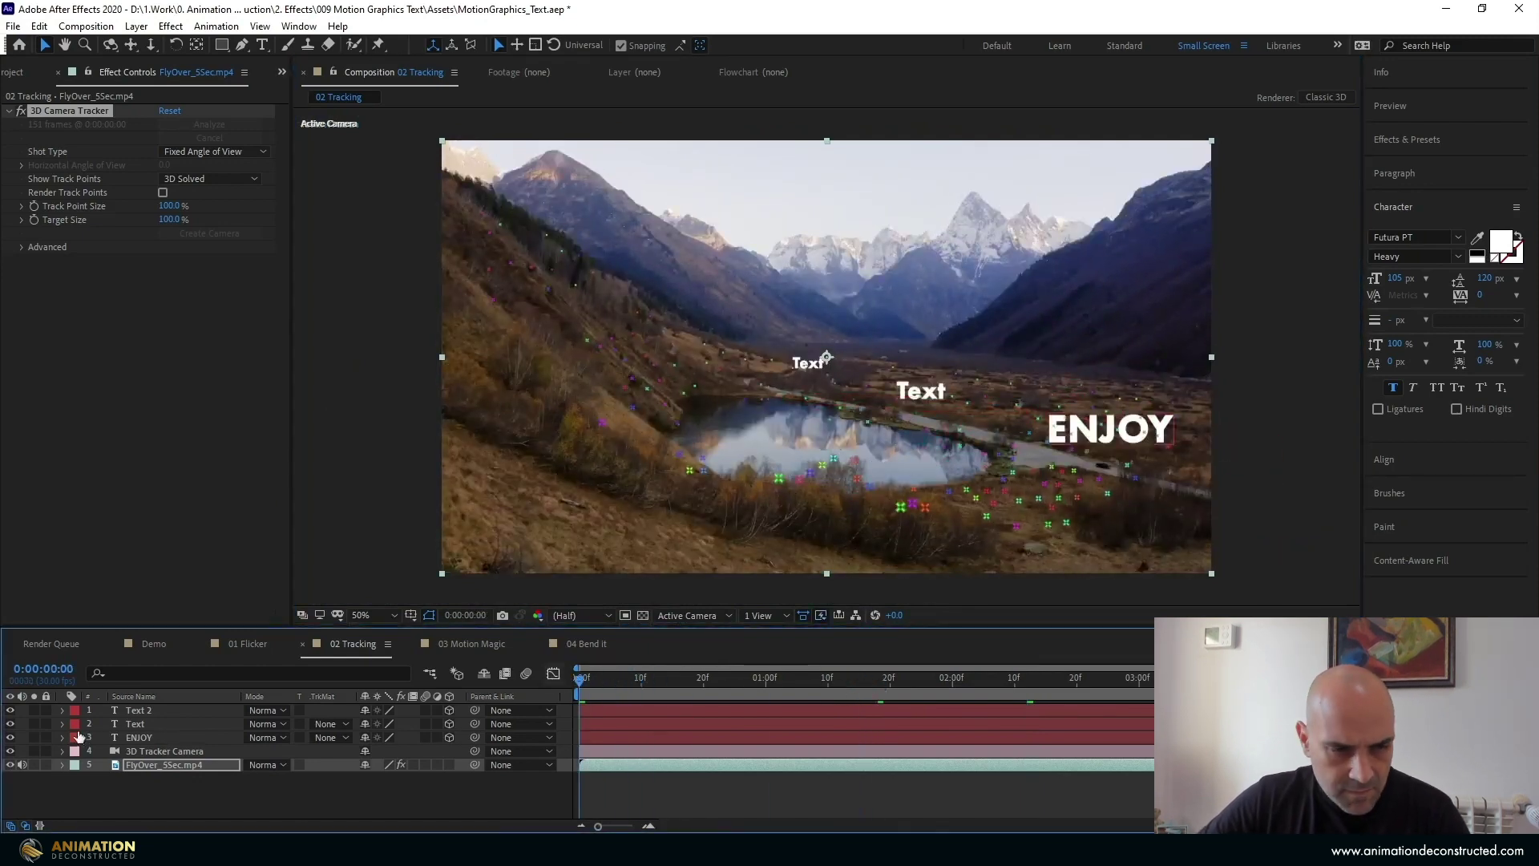
Replace the middle placeholder text with YOUR in capitals
{"action": "double_click", "coordinate": [113, 725]}
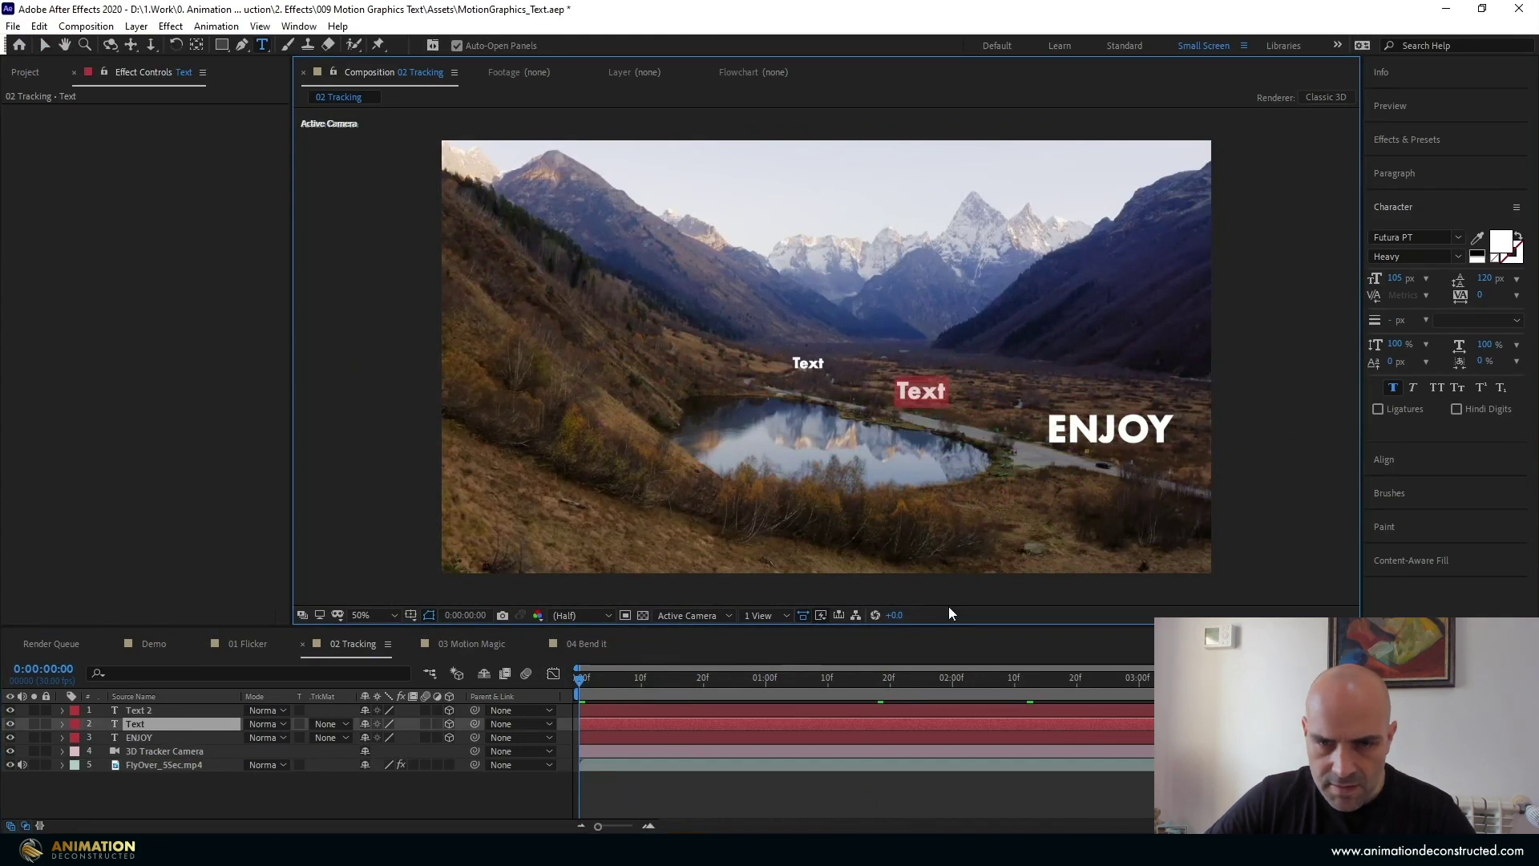
{"action": "type", "text": "your"}
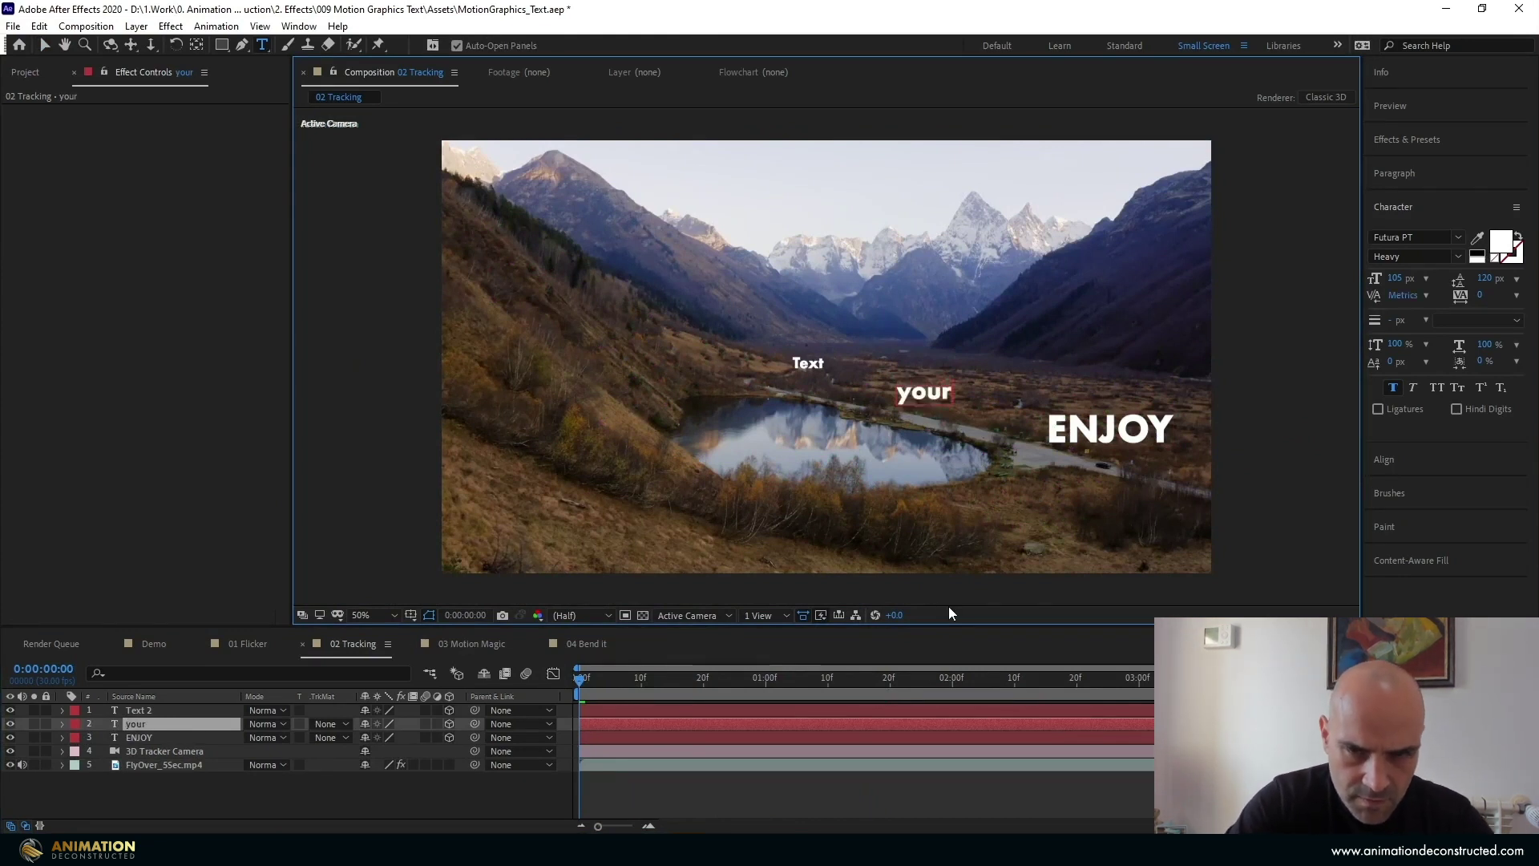
{"action": "key", "text": "BackSpace"}
{"action": "key", "text": "BackSpace"}
{"action": "key", "text": "BackSpace"}
{"action": "key", "text": "BackSpace"}
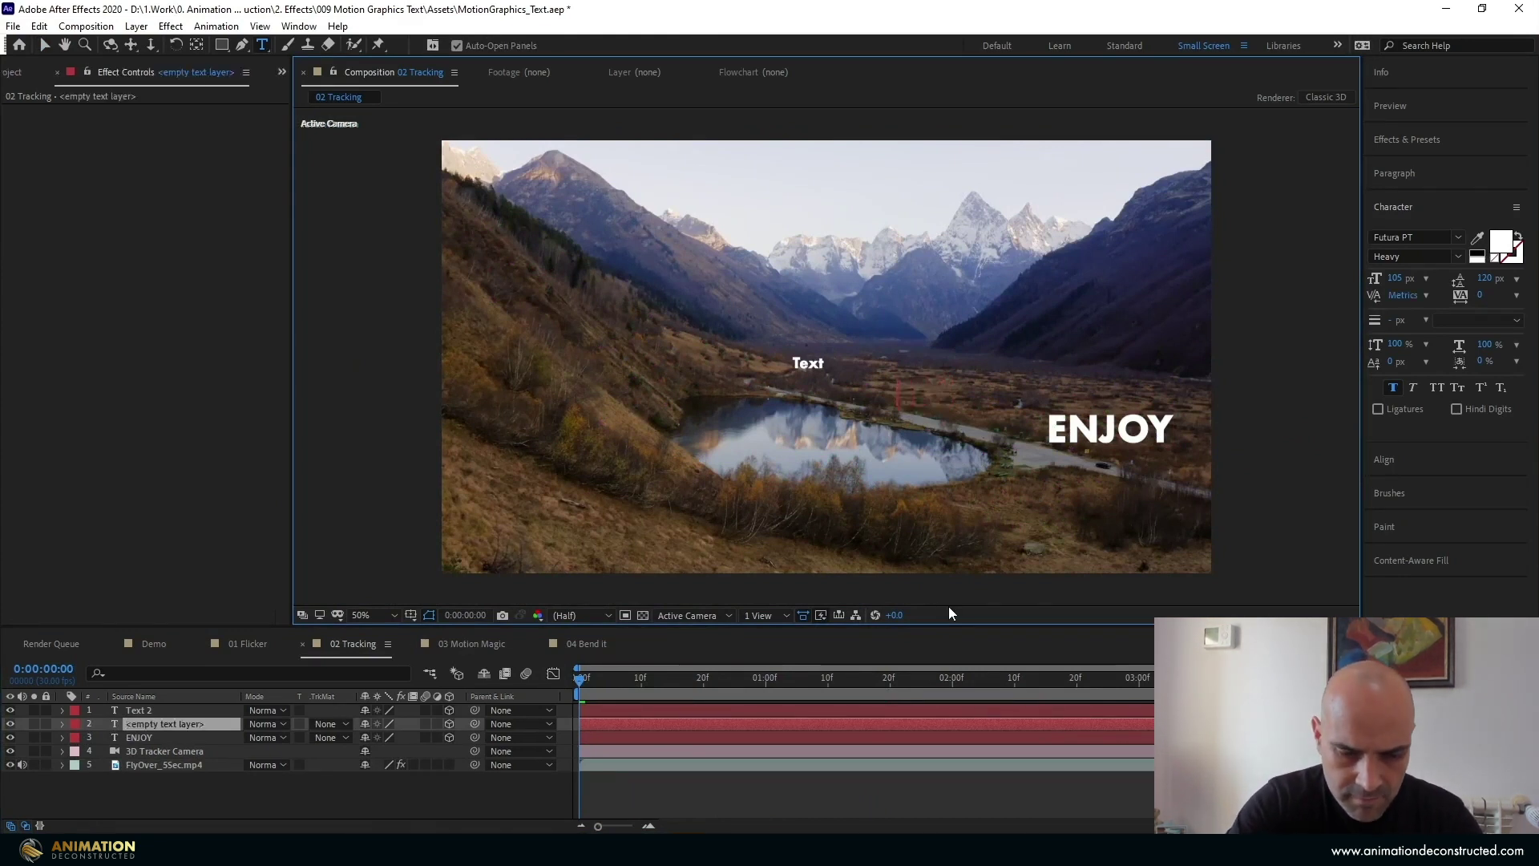
{"action": "type", "text": "YOUR"}
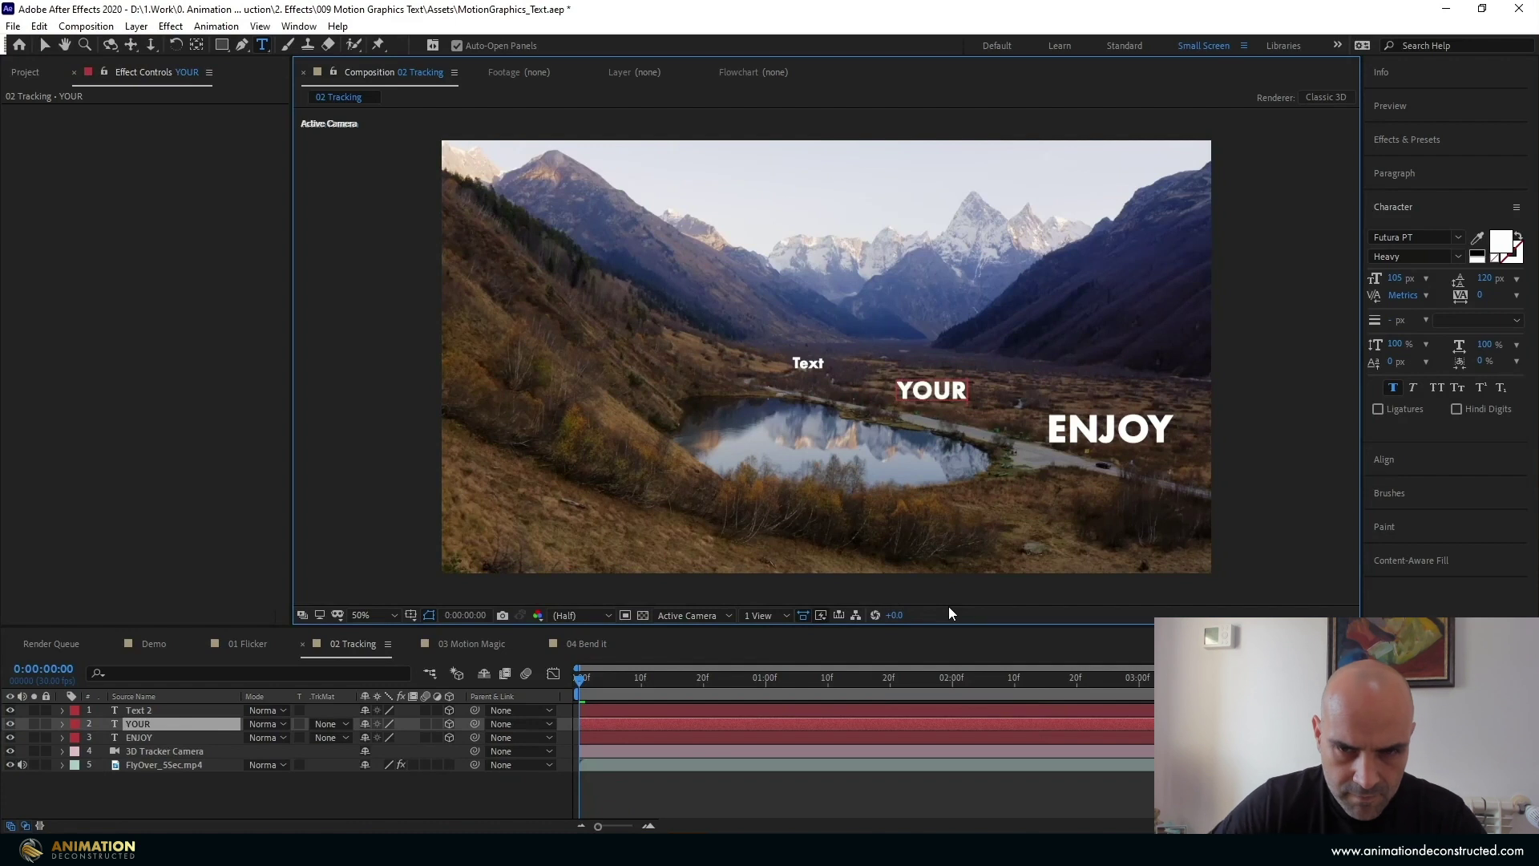
Replace the farthest placeholder text, on the Text 2 layer, with JOURNEY
{"action": "double_click", "coordinate": [112, 714]}
{"action": "type", "text": "JO"}
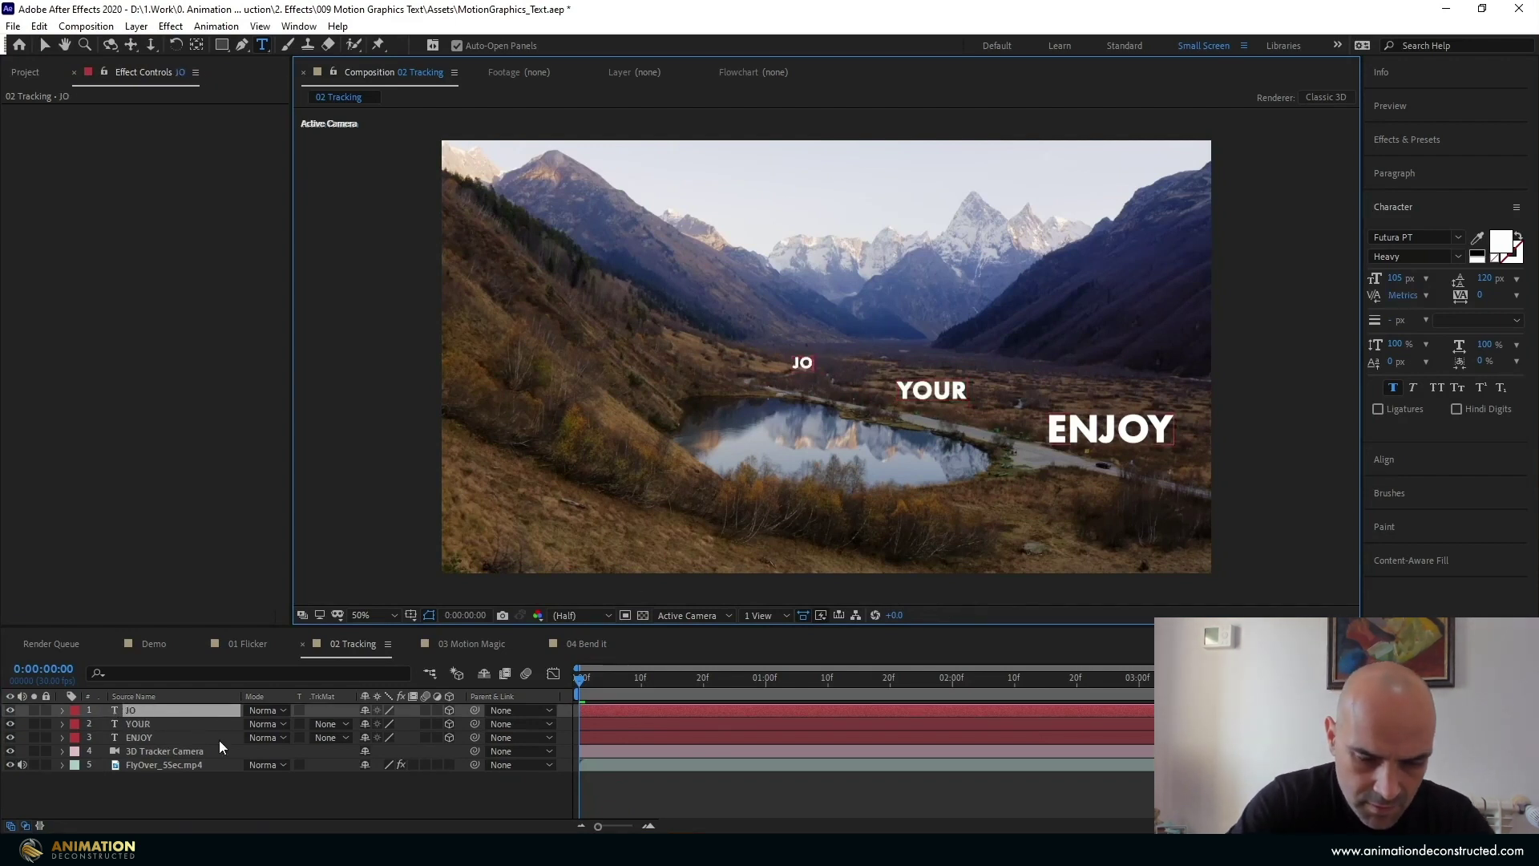
{"action": "type", "text": "URNEY"}
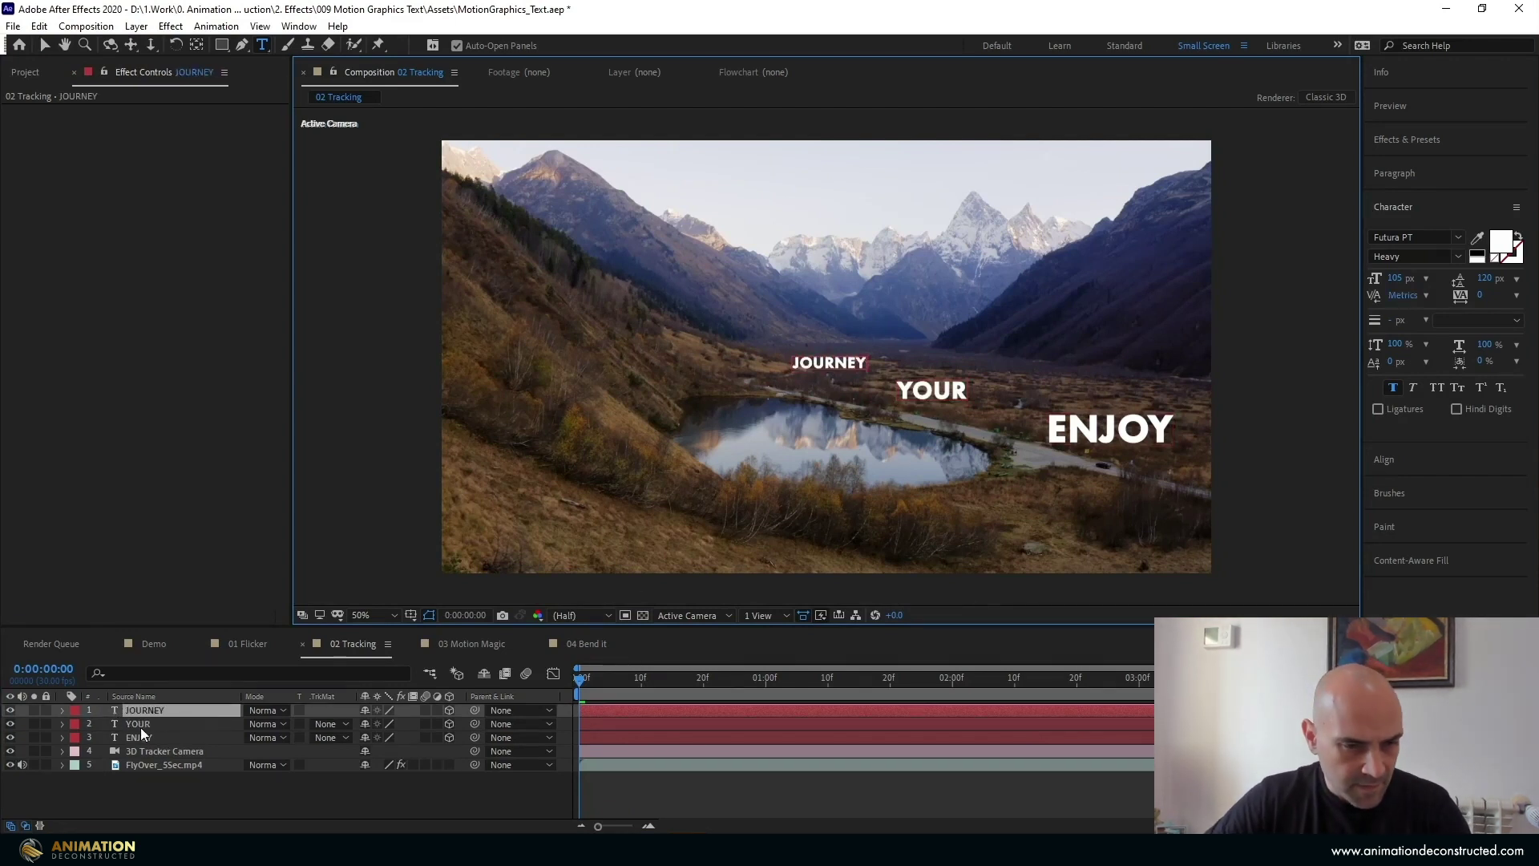
Rotate the JOURNEY, YOUR and ENJOY layers together around the Y axis to an Orientation of about 346.8°, and collapse their properties
{"action": "left_click", "coordinate": [141, 734]}
{"action": "left_click", "coordinate": [146, 712], "text": "shift"}
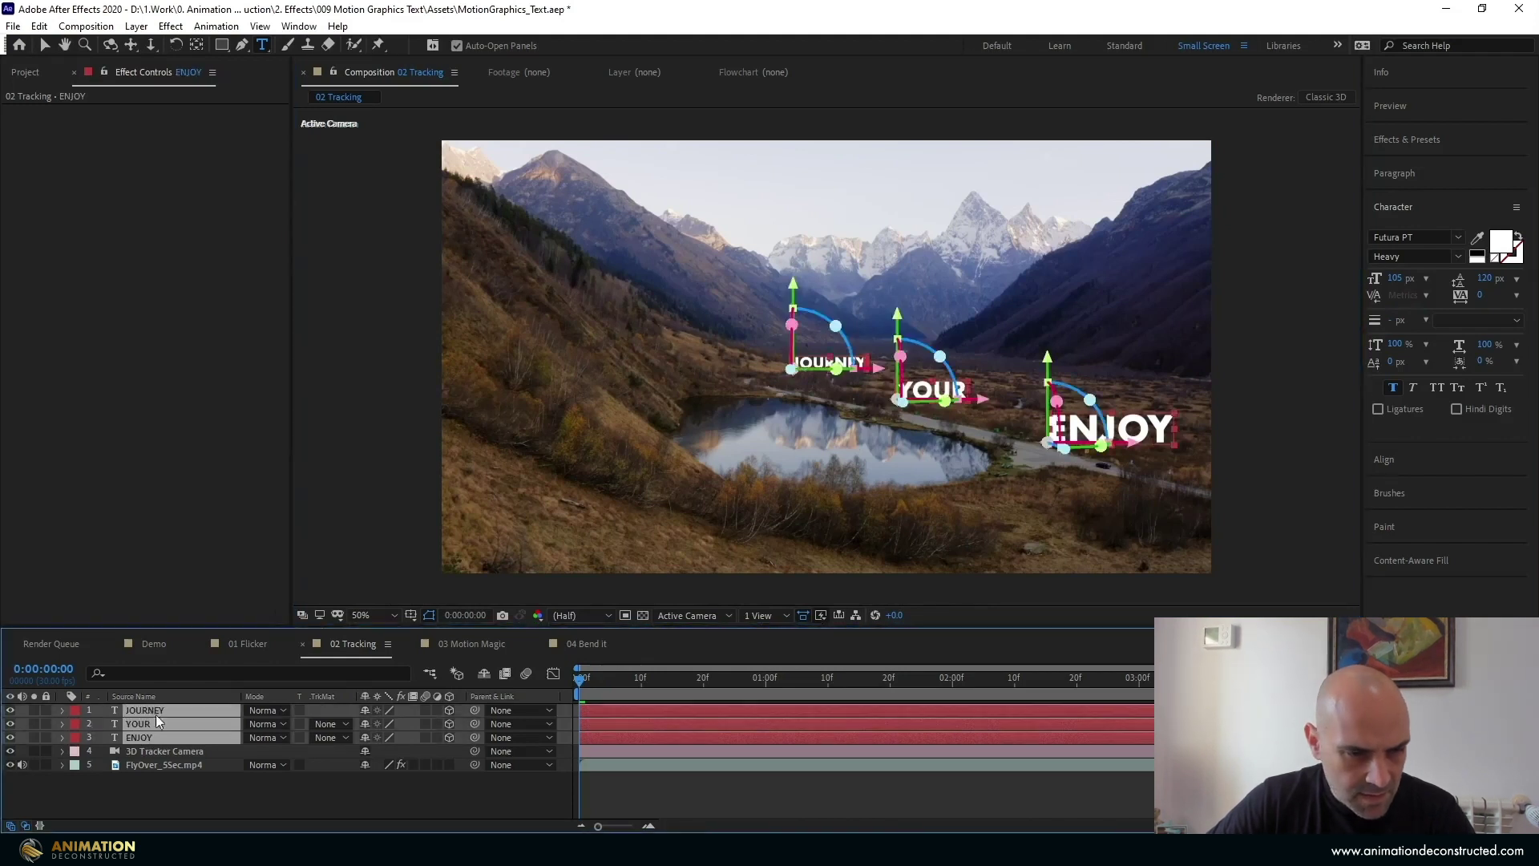
{"action": "key", "text": "r"}
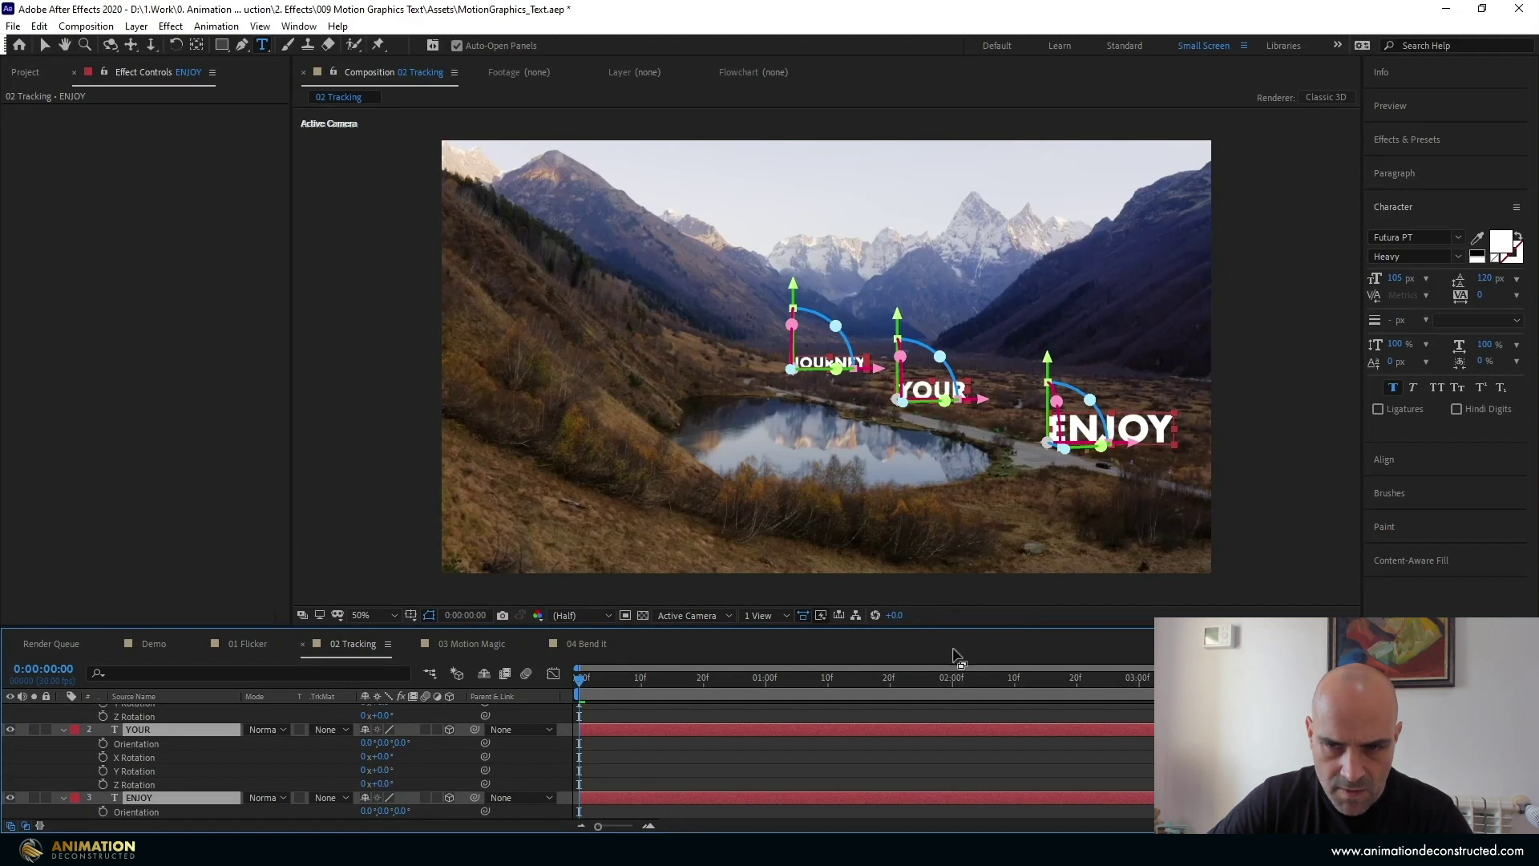
{"action": "key", "text": "v"}
{"action": "left_click_drag", "start_coordinate": [1083, 449], "coordinate": [1060, 450]}
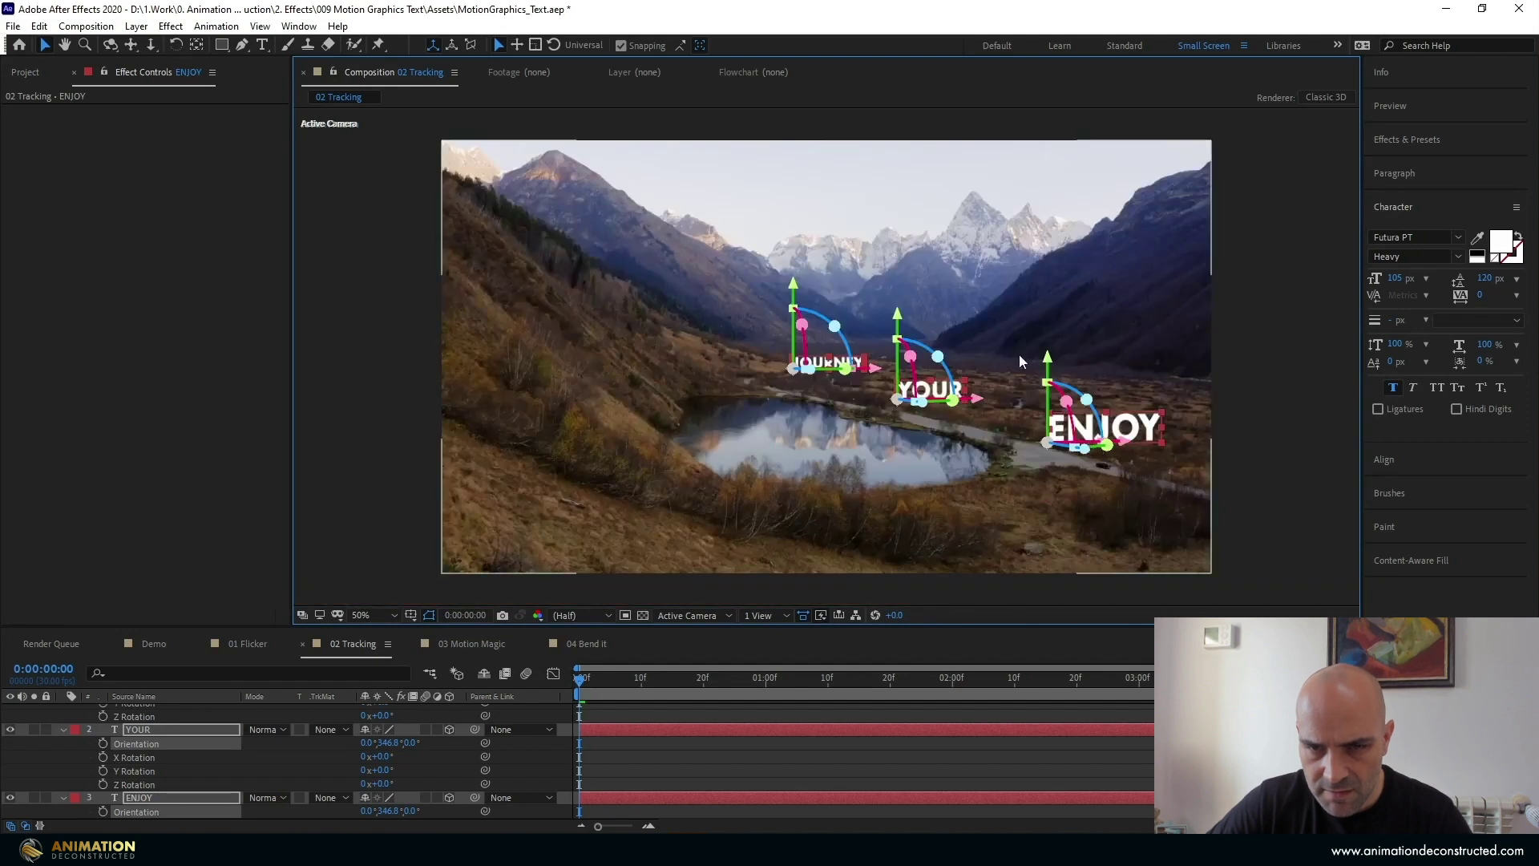
{"action": "left_click", "coordinate": [375, 372]}
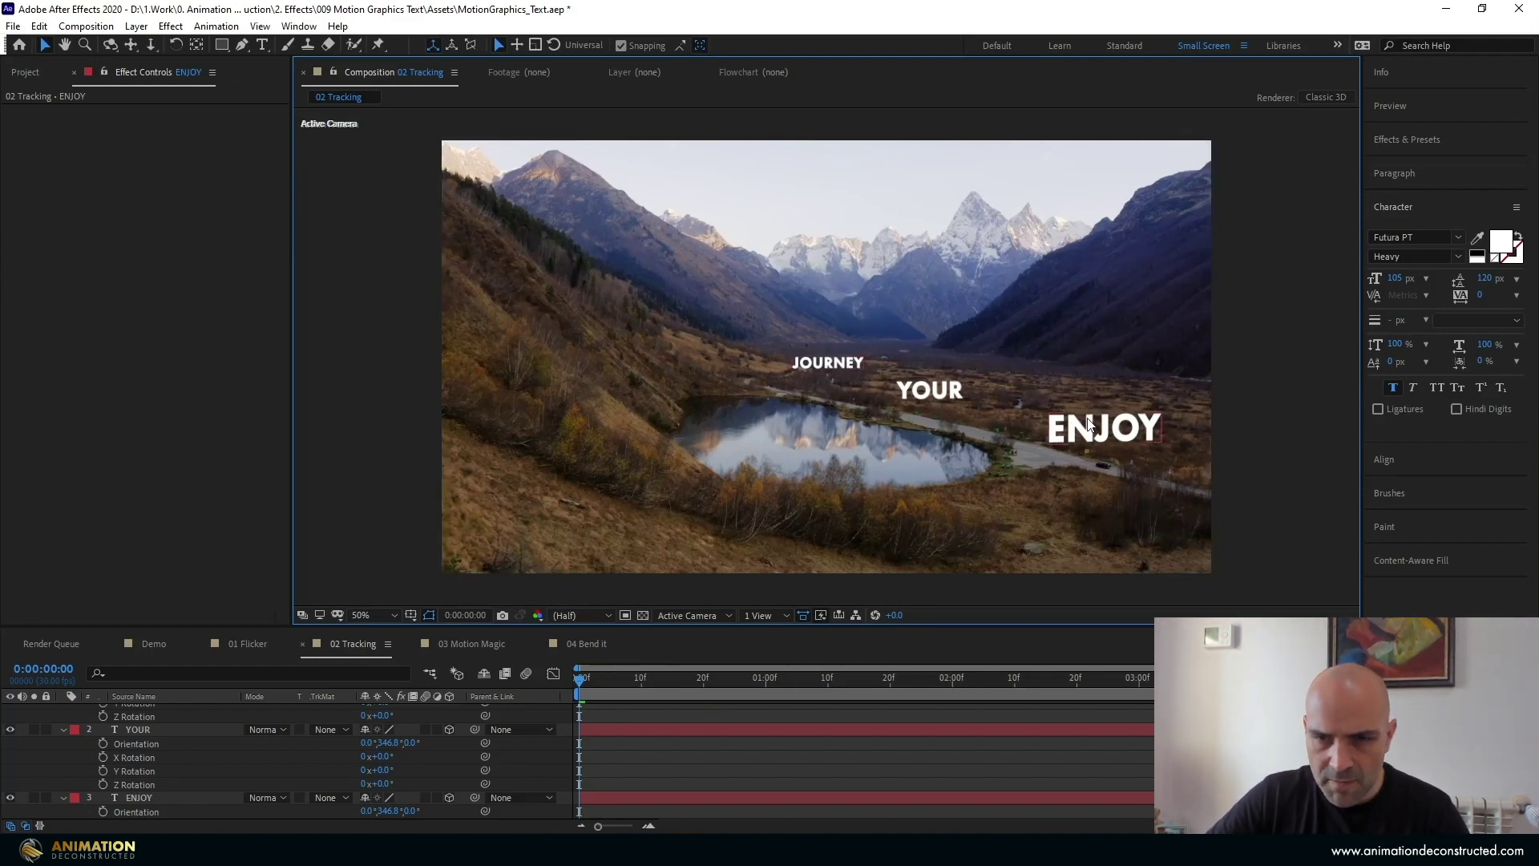
{"action": "scroll", "coordinate": [127, 738], "scroll_direction": "up", "scroll_amount": 2}
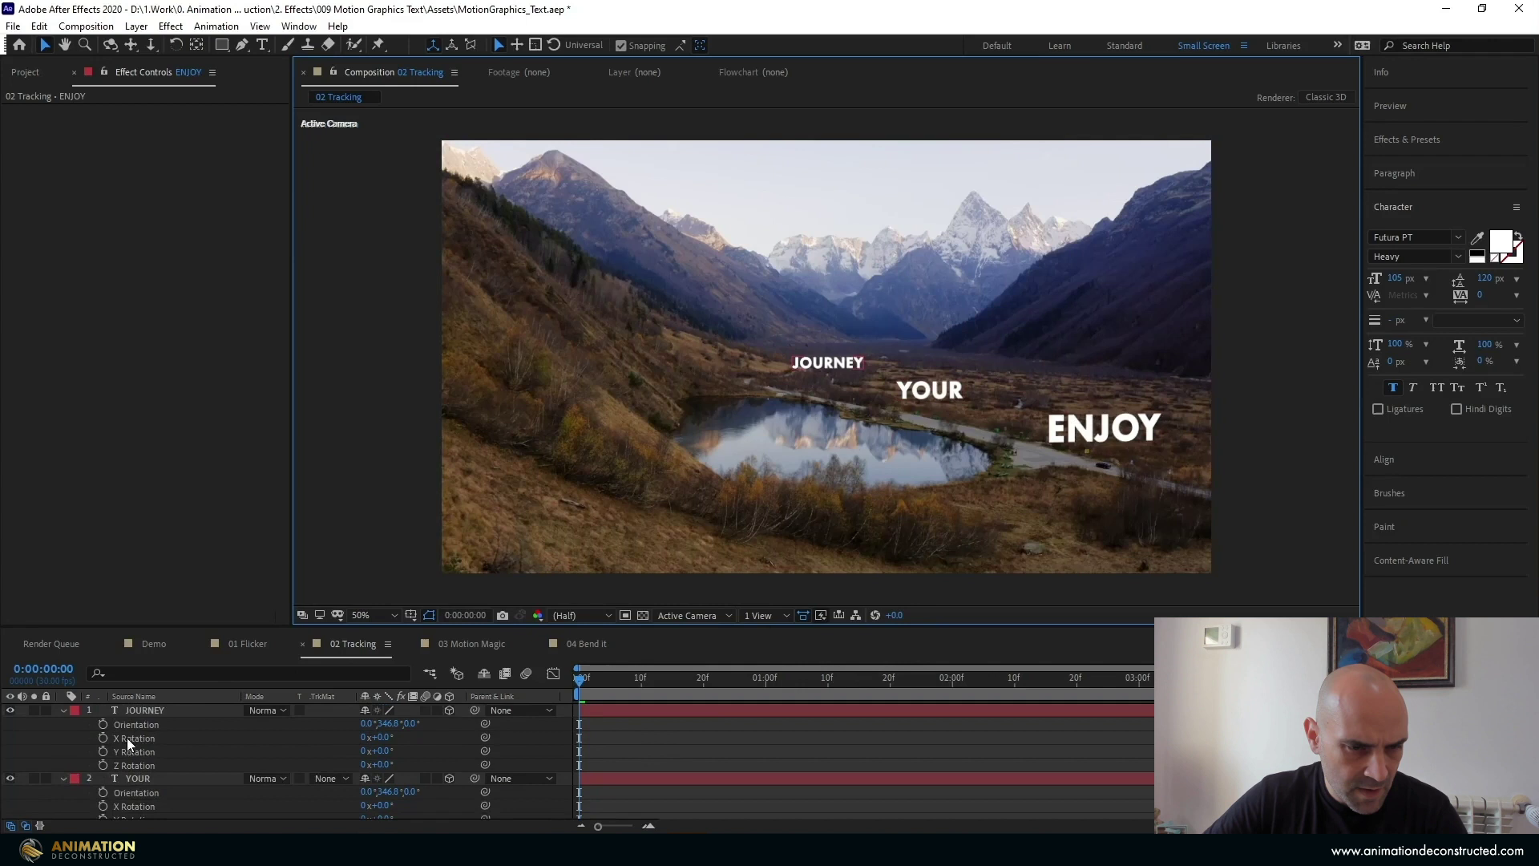
{"action": "left_click", "coordinate": [64, 711]}
{"action": "left_click", "coordinate": [61, 724]}
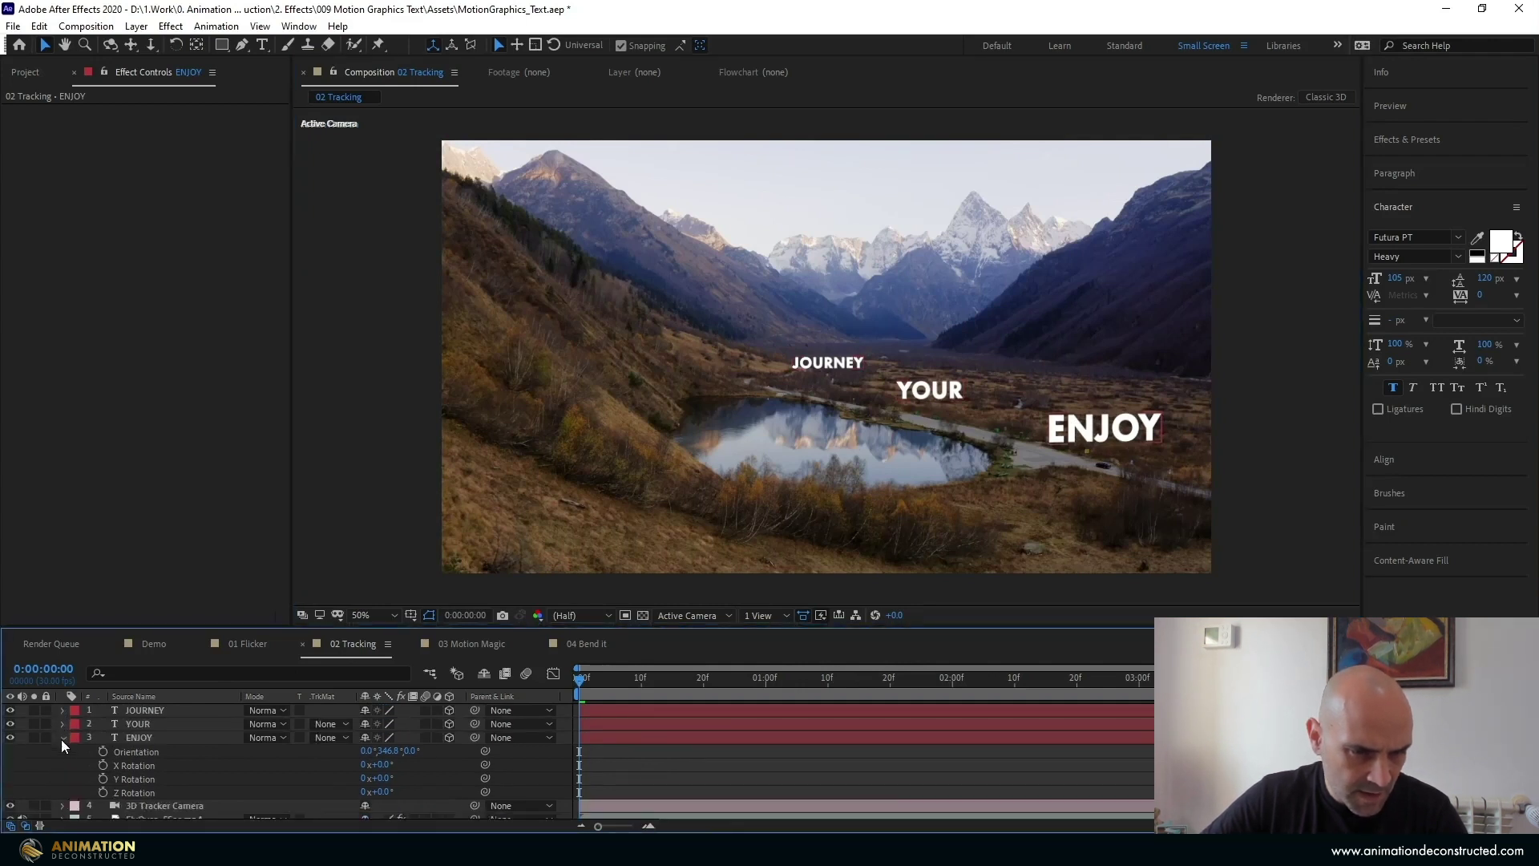
{"action": "left_click", "coordinate": [62, 737]}
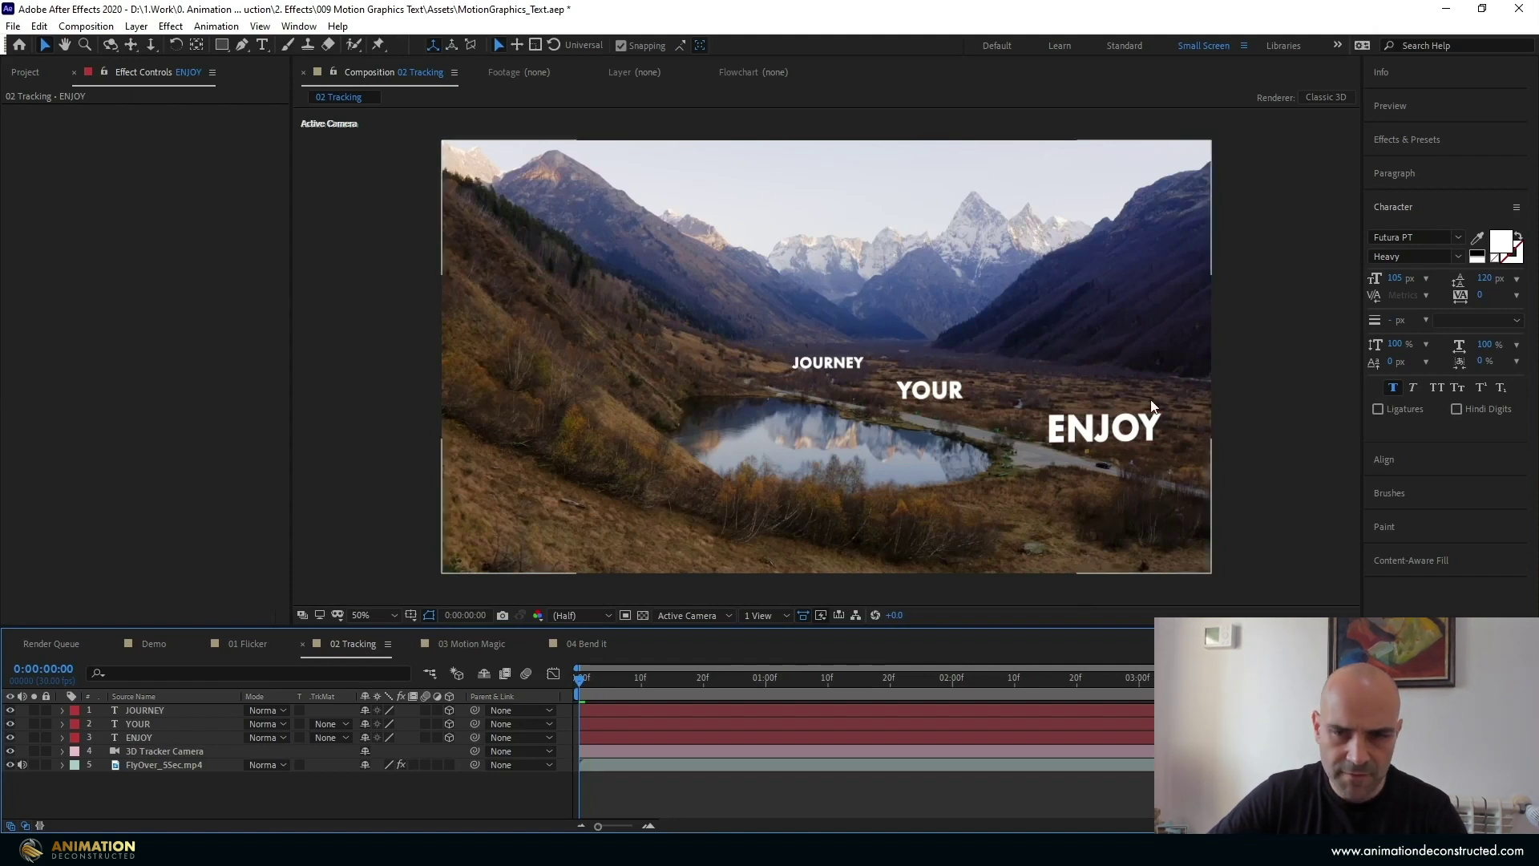
Create a solid from the camera tracker's ground-level track point just below ENJOY in the FlyOver_5Sec.mp4 footage
{"action": "left_click", "coordinate": [141, 764]}
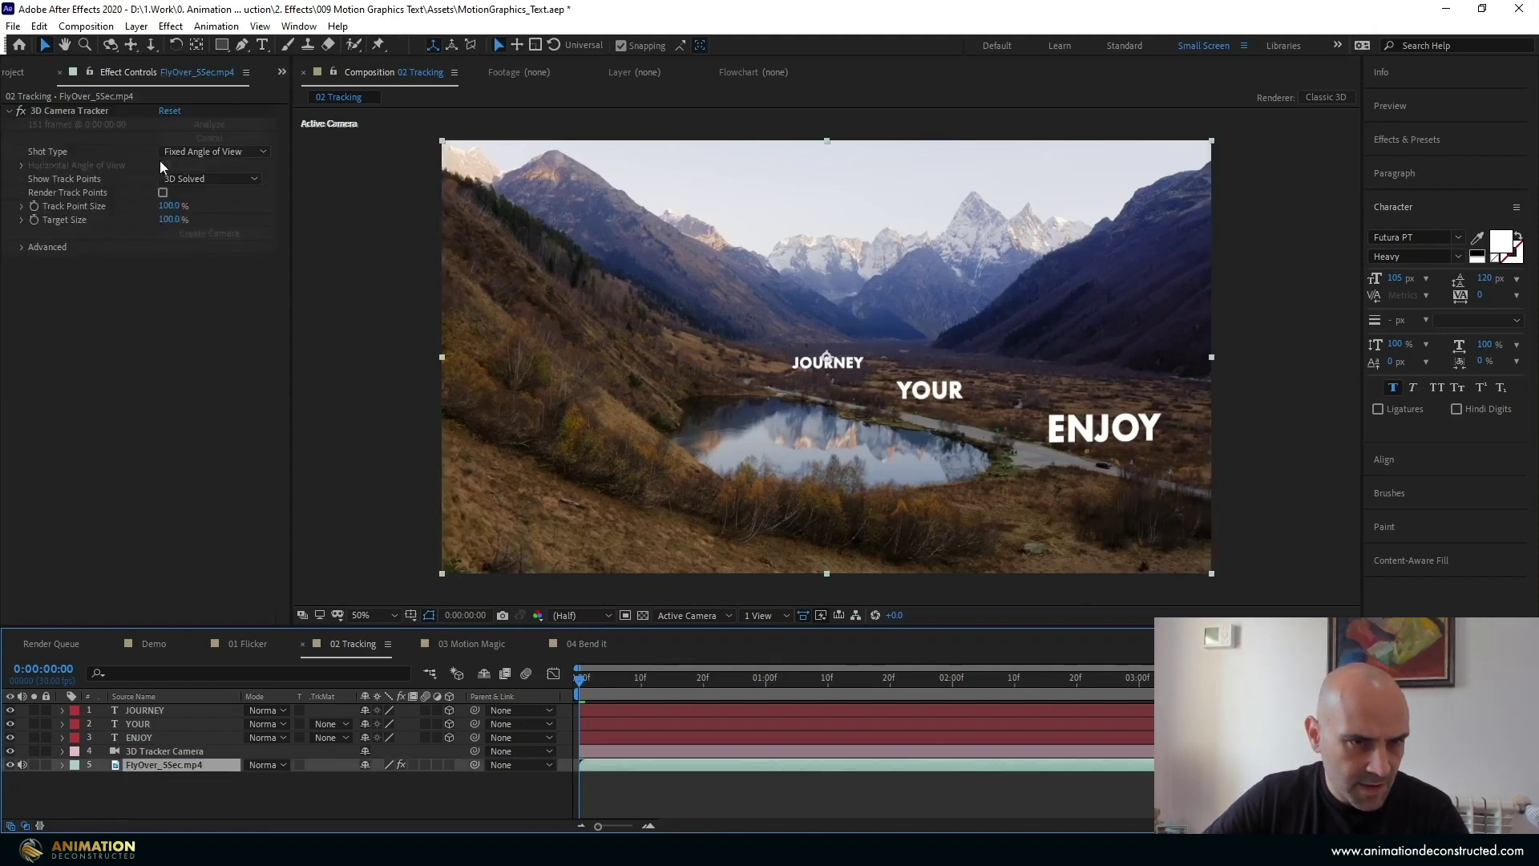
{"action": "left_click", "coordinate": [76, 112]}
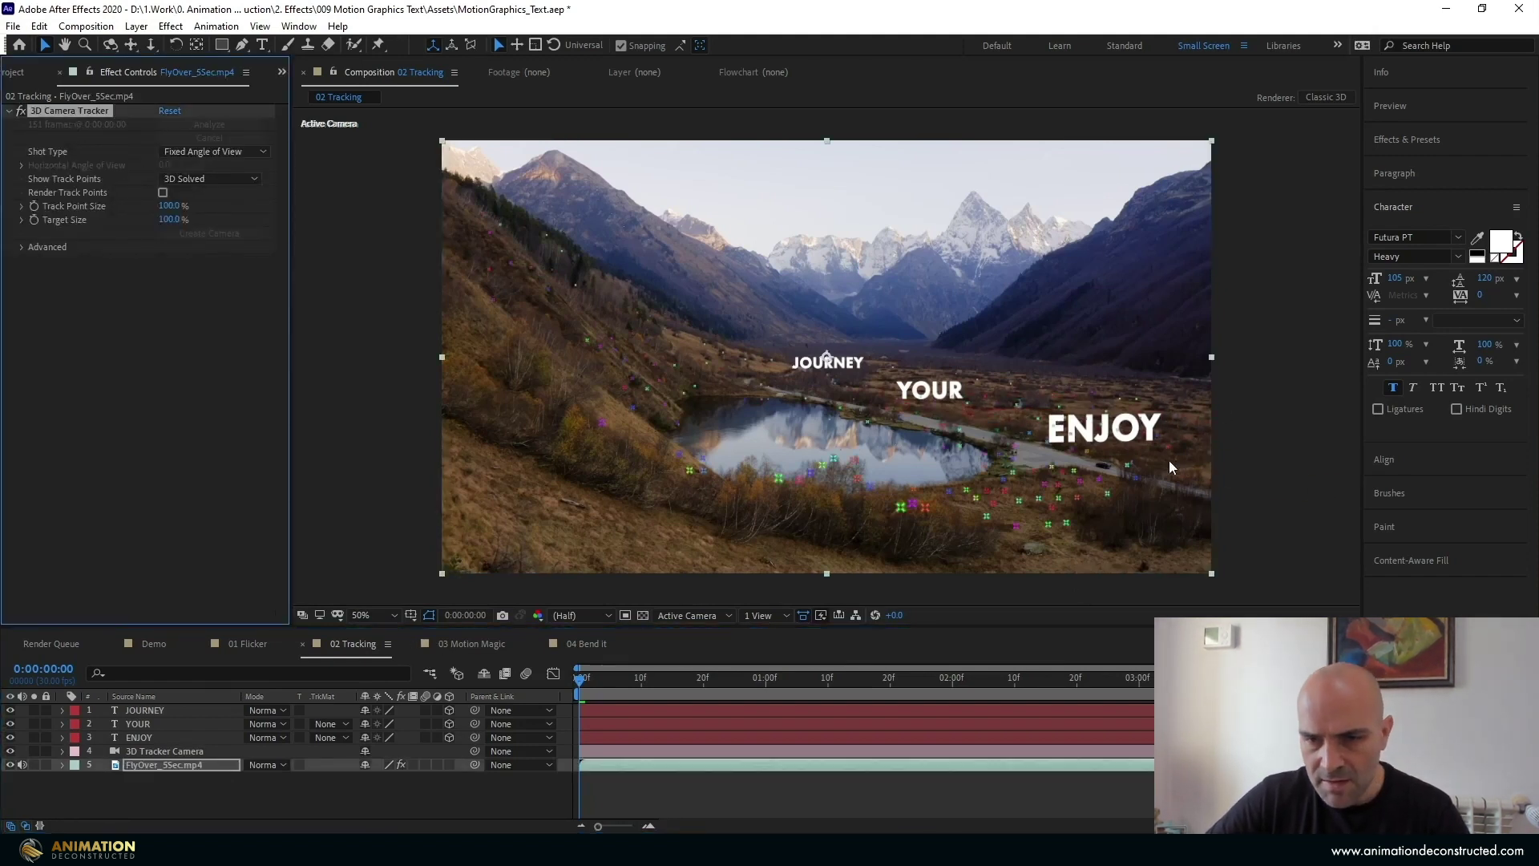
{"action": "right_click", "coordinate": [1072, 461]}
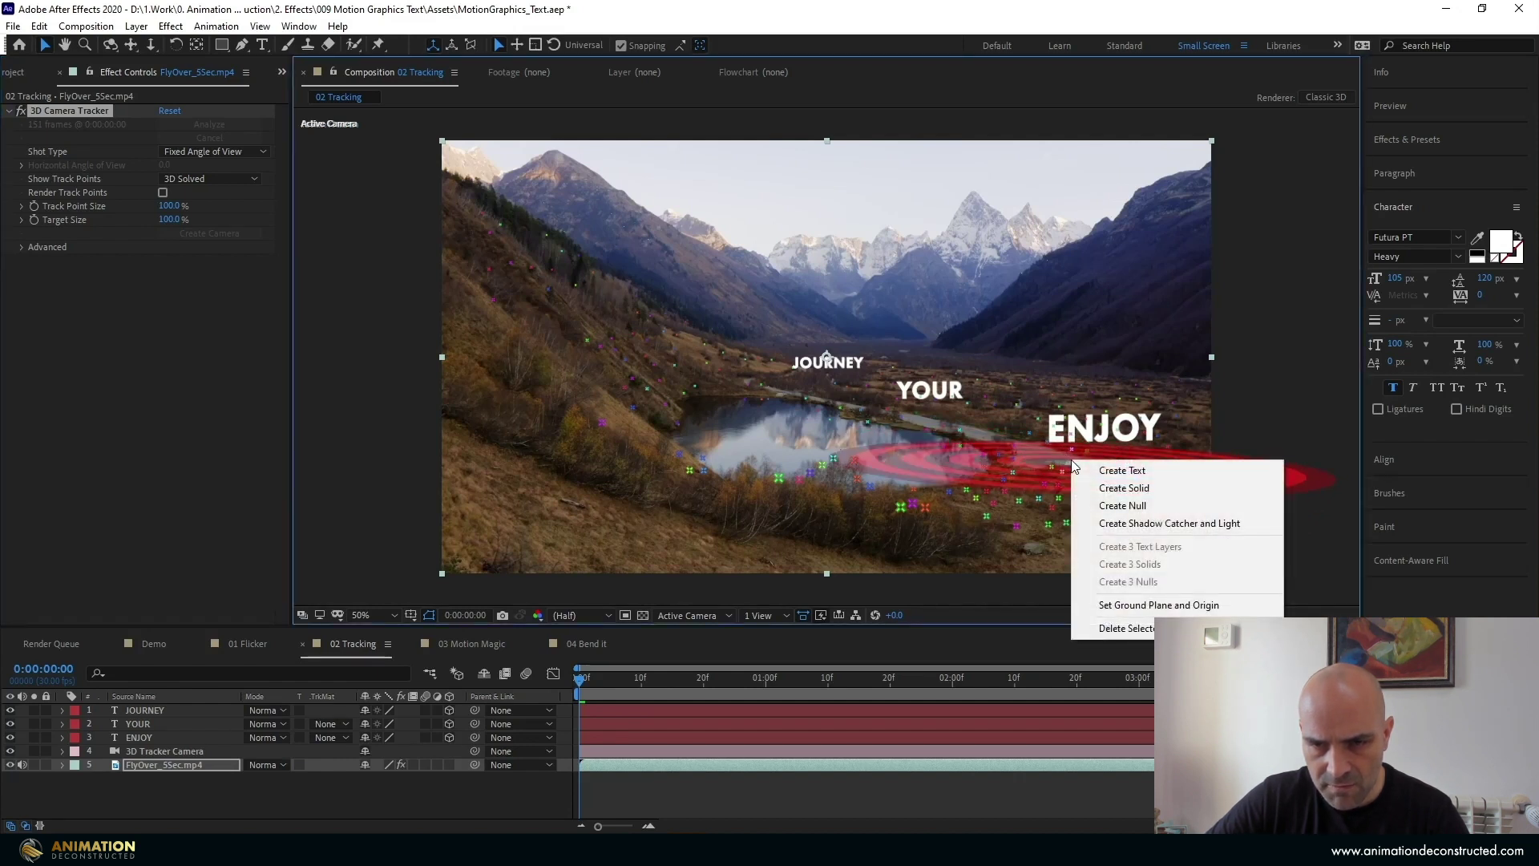
{"action": "left_click", "coordinate": [1117, 491]}
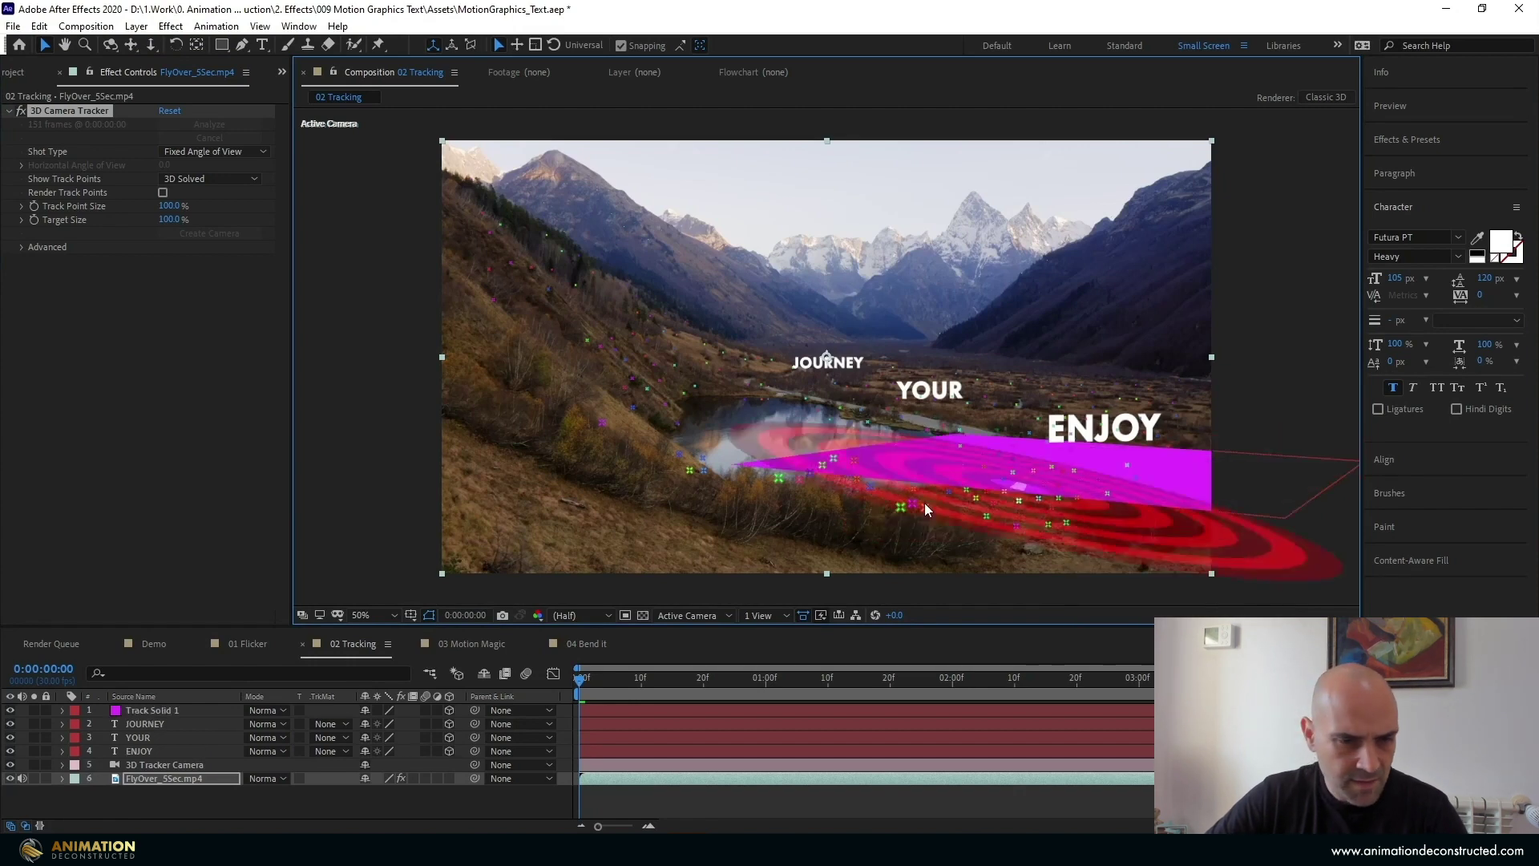
Scale Track Solid 1 uniformly to 2103% so it covers the whole valley floor
{"action": "left_click", "coordinate": [151, 711]}
{"action": "key", "text": "s"}
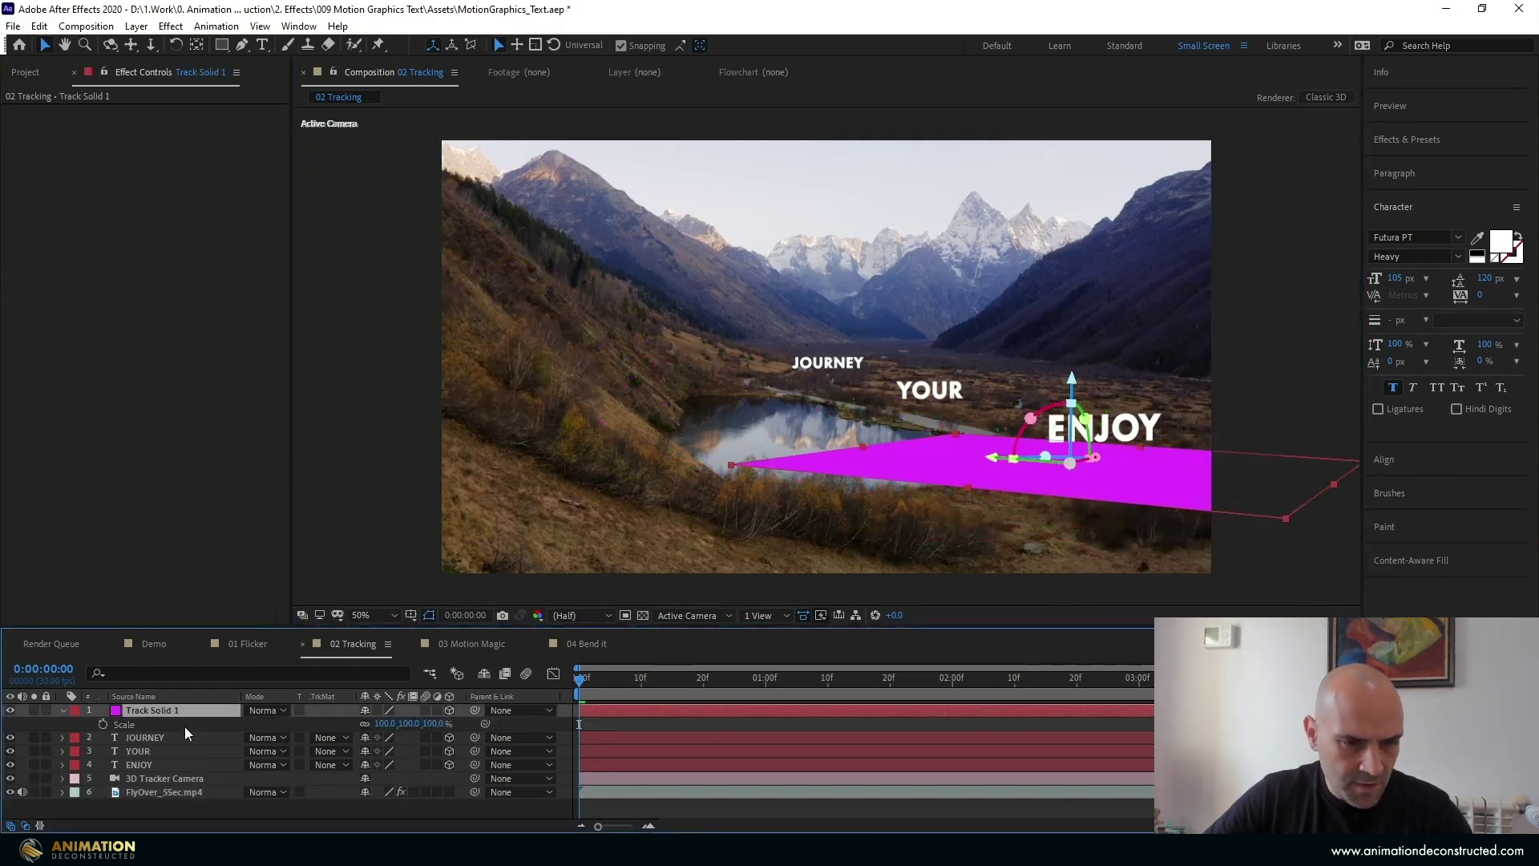
{"action": "left_click_drag", "start_coordinate": [385, 723], "coordinate": [1355, 774]}
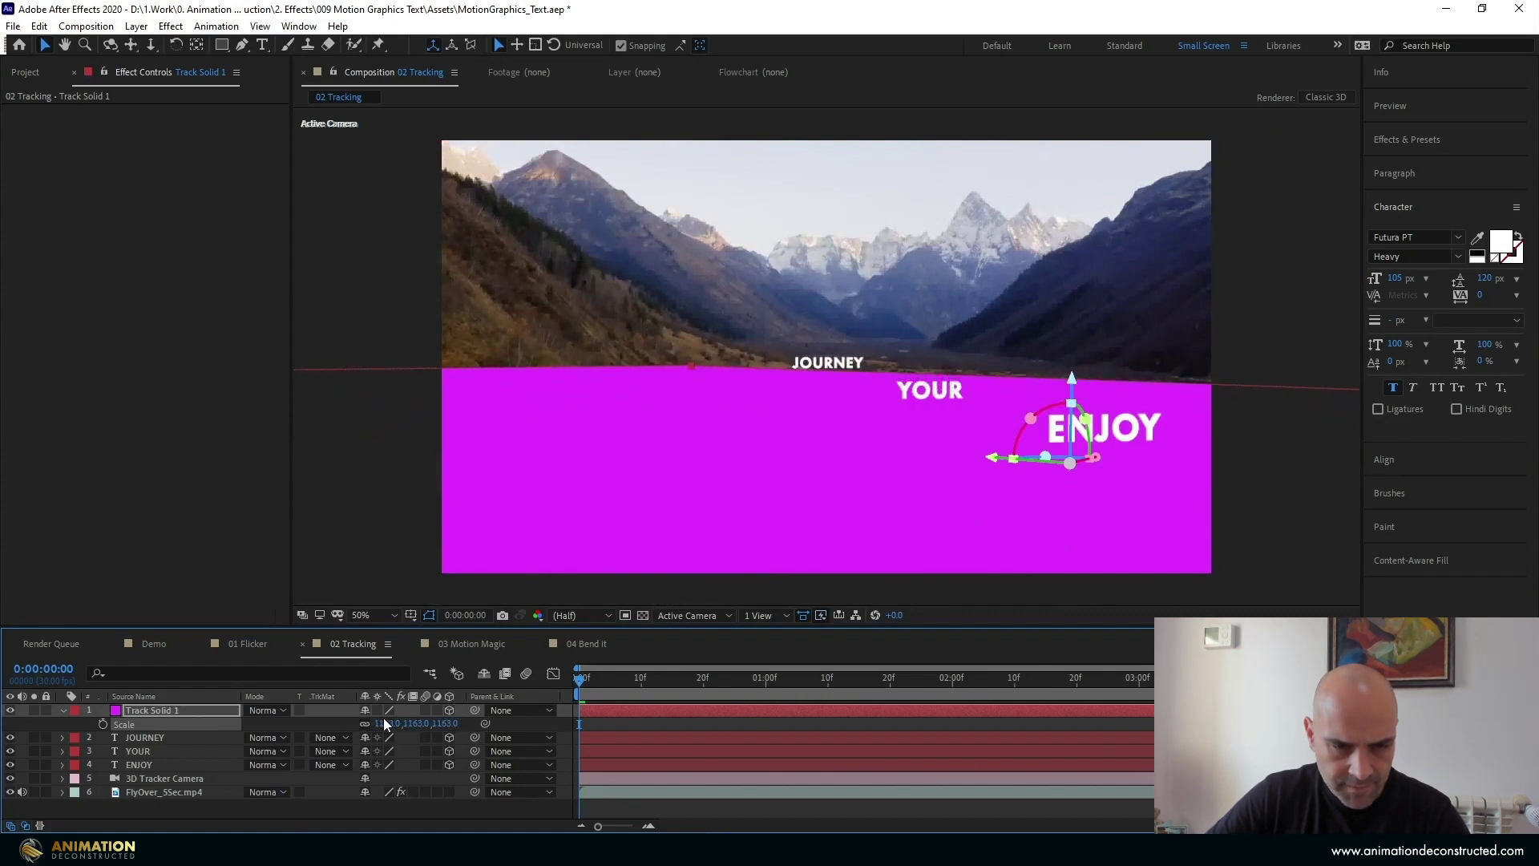
{"action": "left_click_drag", "start_coordinate": [384, 719], "coordinate": [1122, 734]}
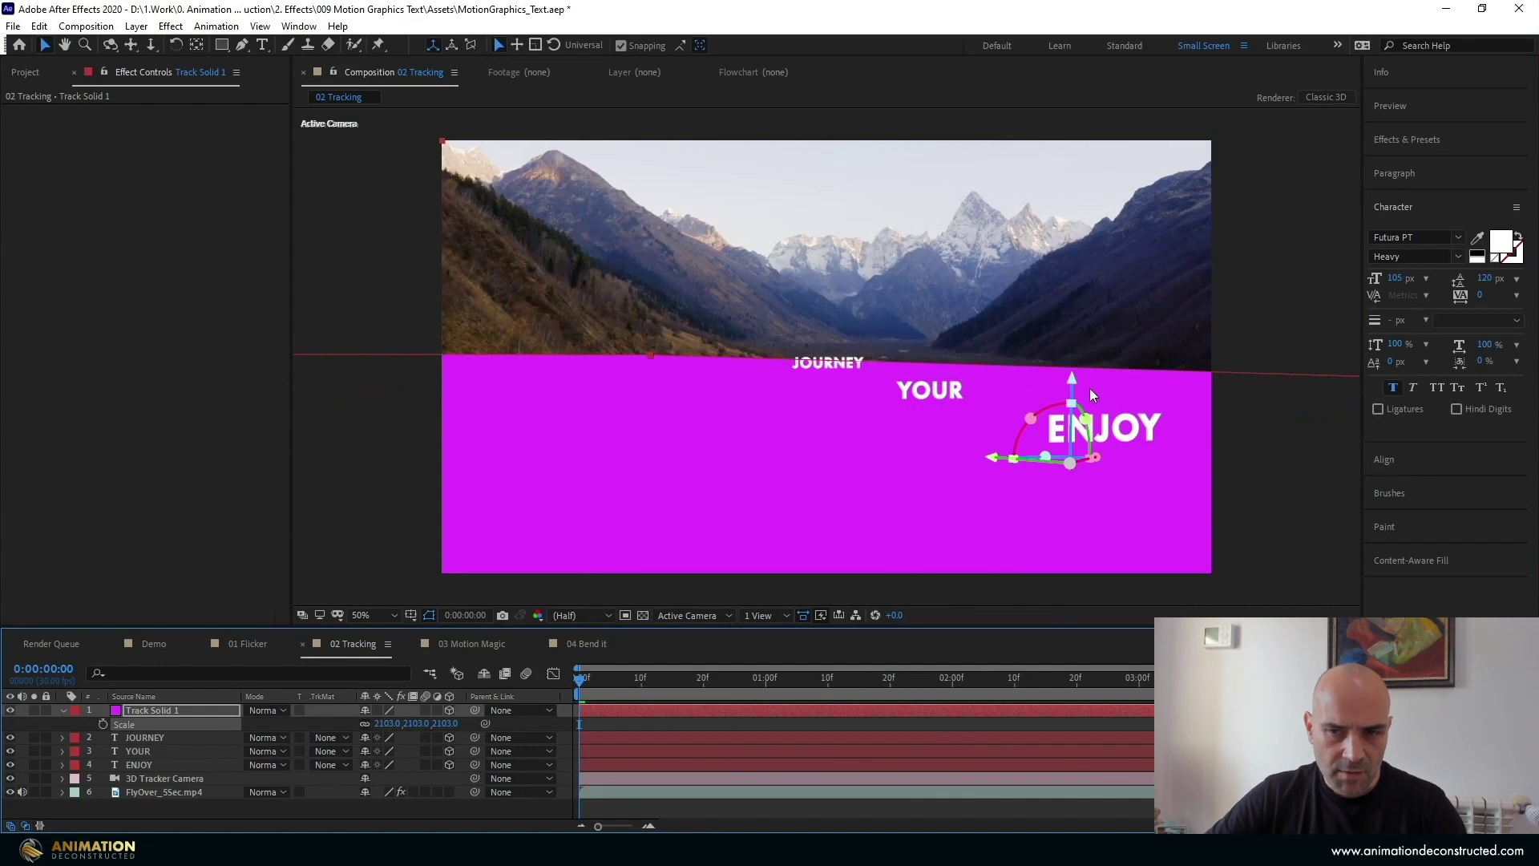
{"action": "left_click", "coordinate": [162, 766]}
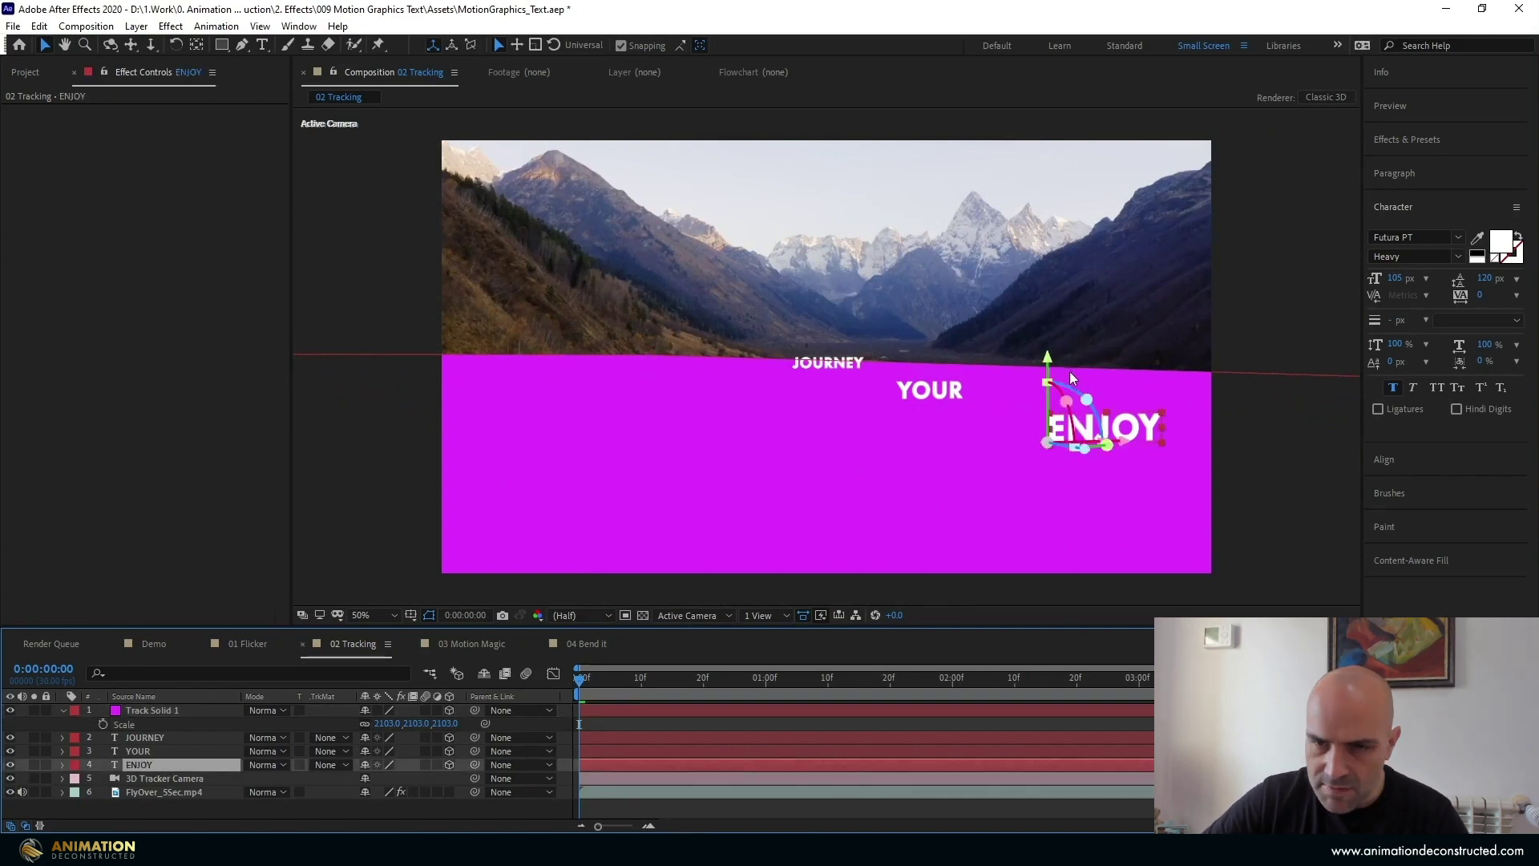
{"action": "mouse_move", "coordinate": [1047, 366]}
{"action": "left_mouse_down"}
{"action": "mouse_move", "coordinate": [1047, 402]}
{"action": "mouse_move", "coordinate": [1047, 349]}
{"action": "mouse_move", "coordinate": [1050, 405]}
{"action": "mouse_move", "coordinate": [1056, 365]}
{"action": "left_mouse_up"}
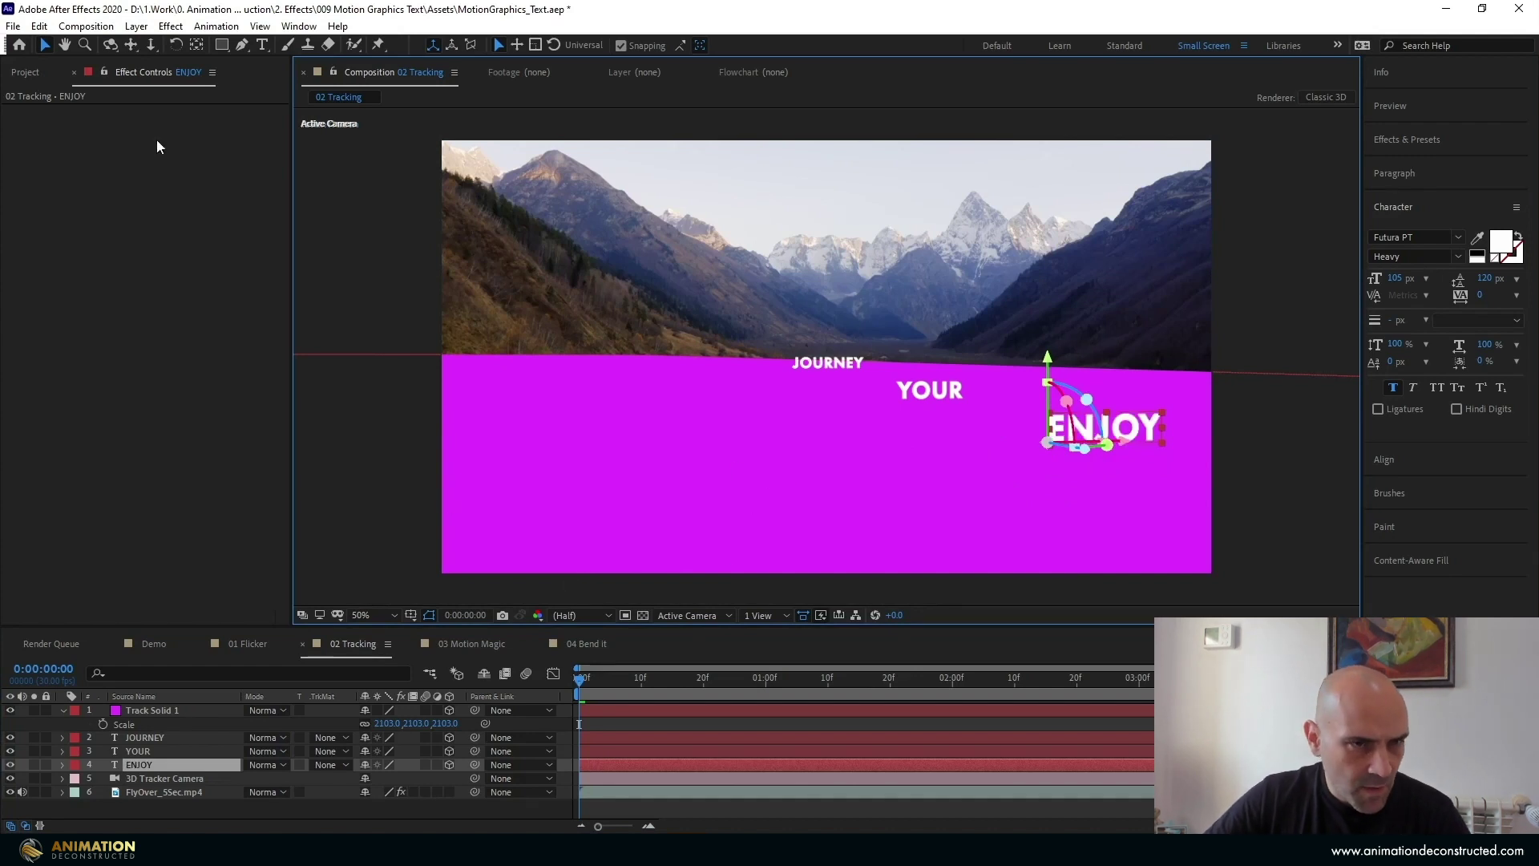
Duplicate the 02 Tracking composition and open the copy, 02 Tracking 2
{"action": "left_click", "coordinate": [29, 75]}
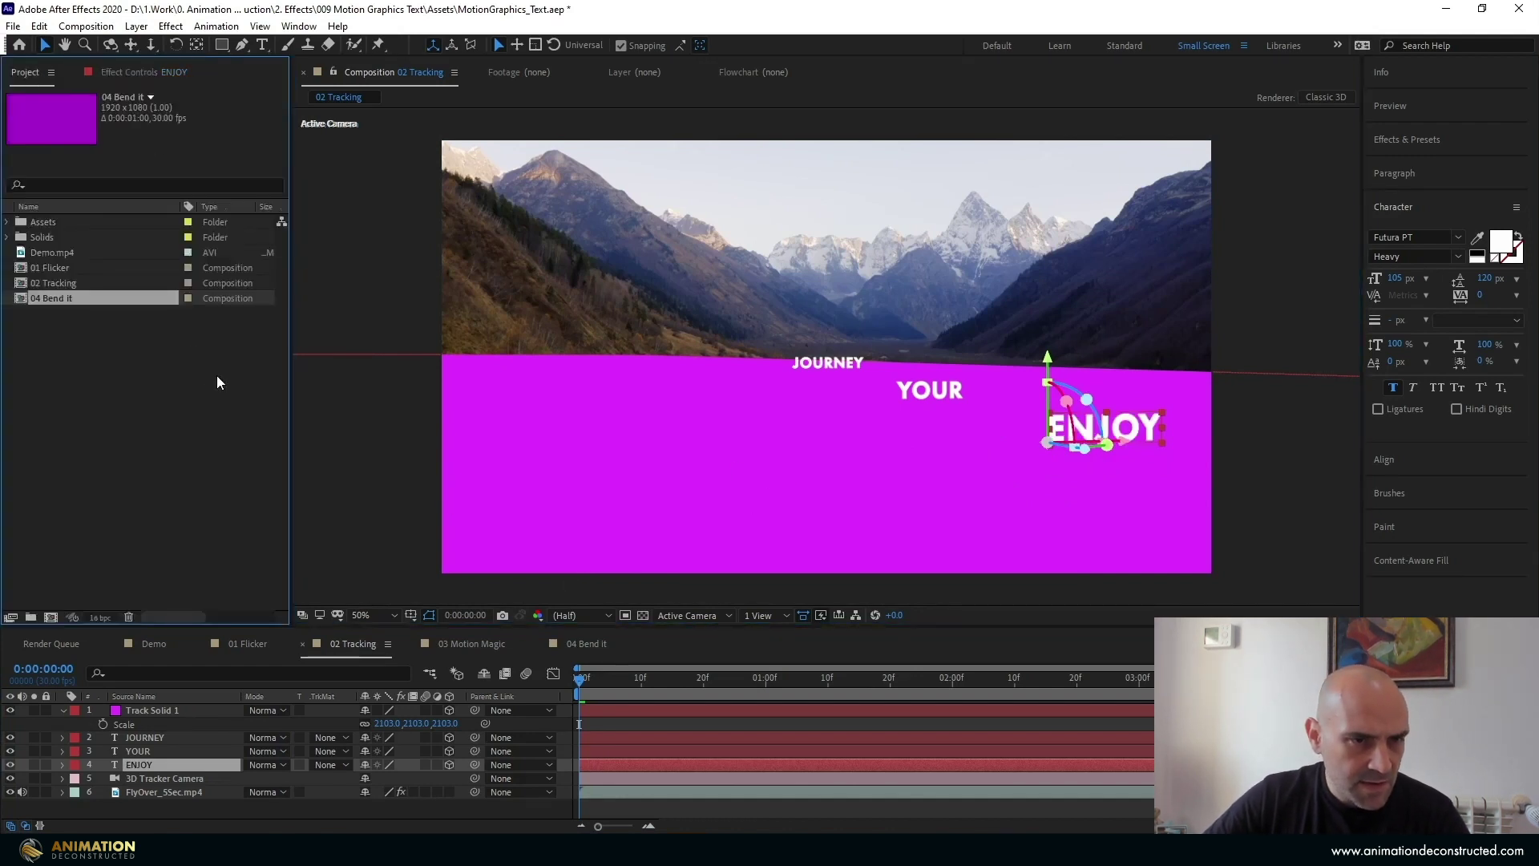
{"action": "left_click", "coordinate": [61, 282]}
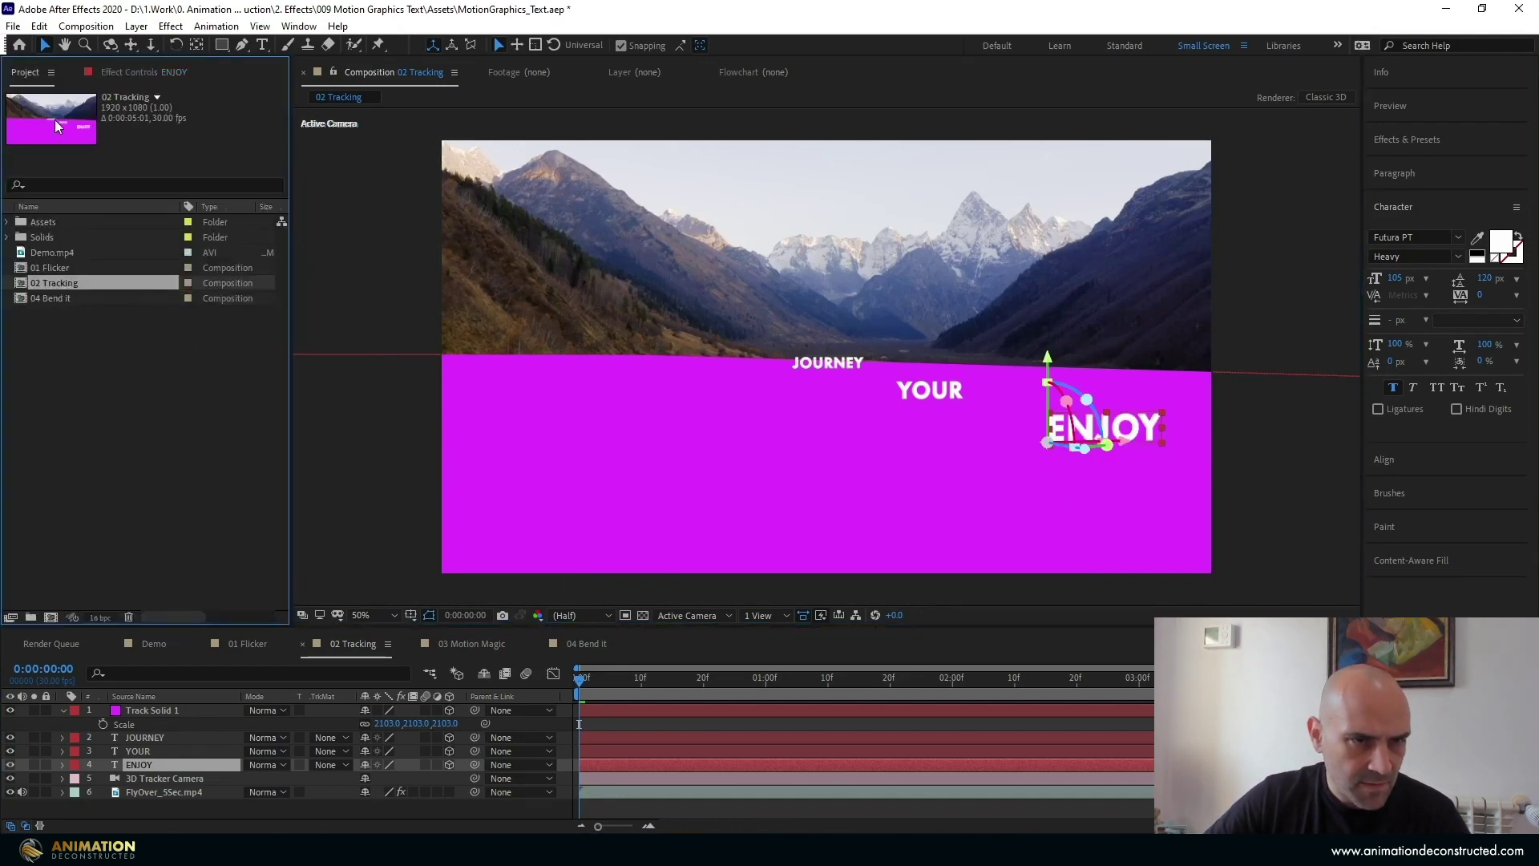
{"action": "key", "text": "ctrl+d"}
{"action": "double_click", "coordinate": [64, 296]}
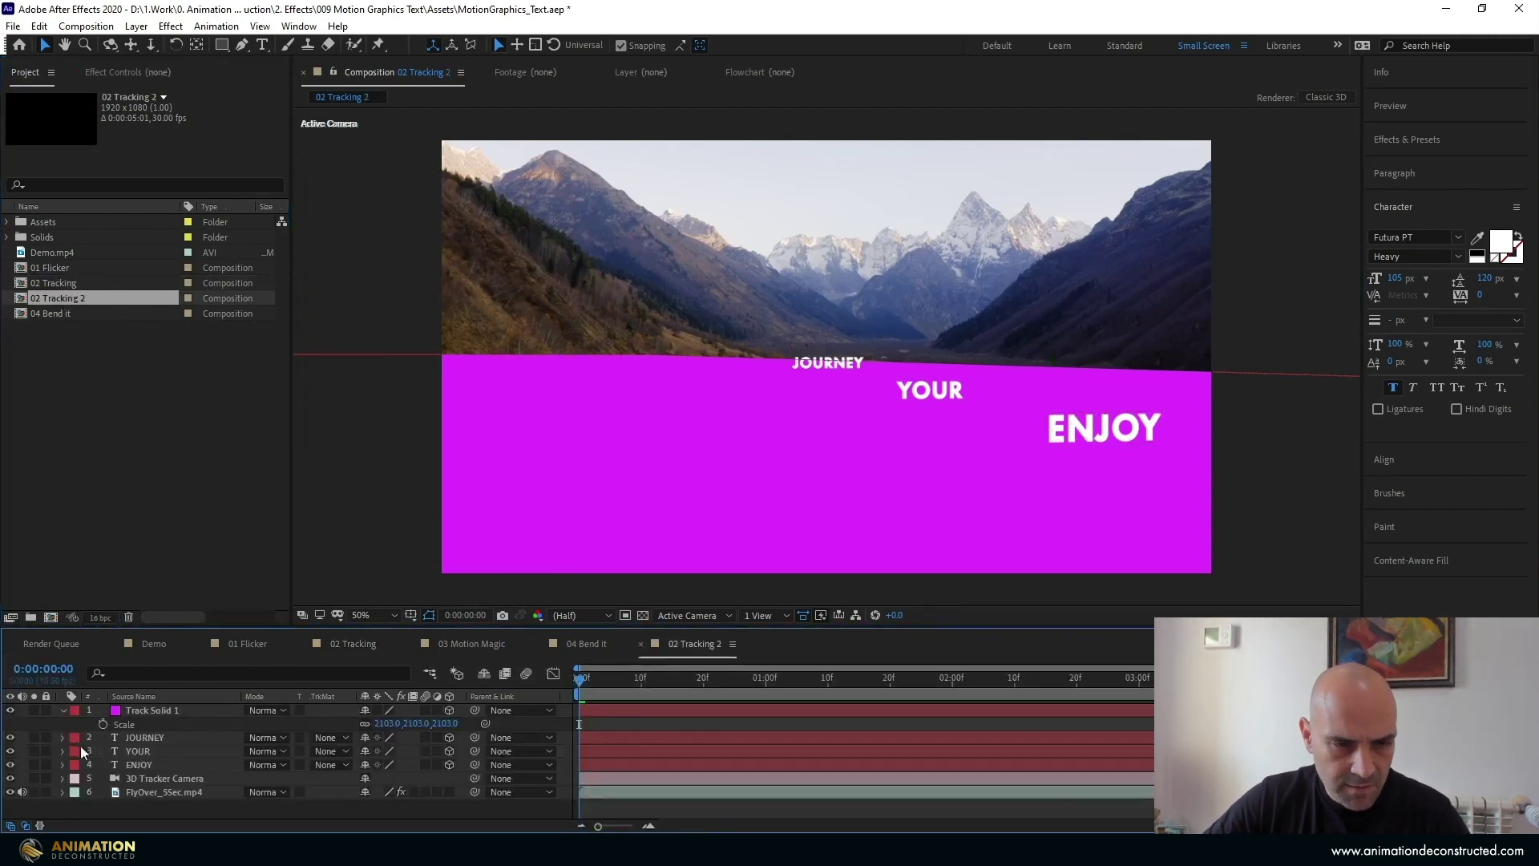
Solo the Track Solid 1, JOURNEY, YOUR and ENJOY layers in 02 Tracking 2
{"action": "left_click", "coordinate": [34, 710]}
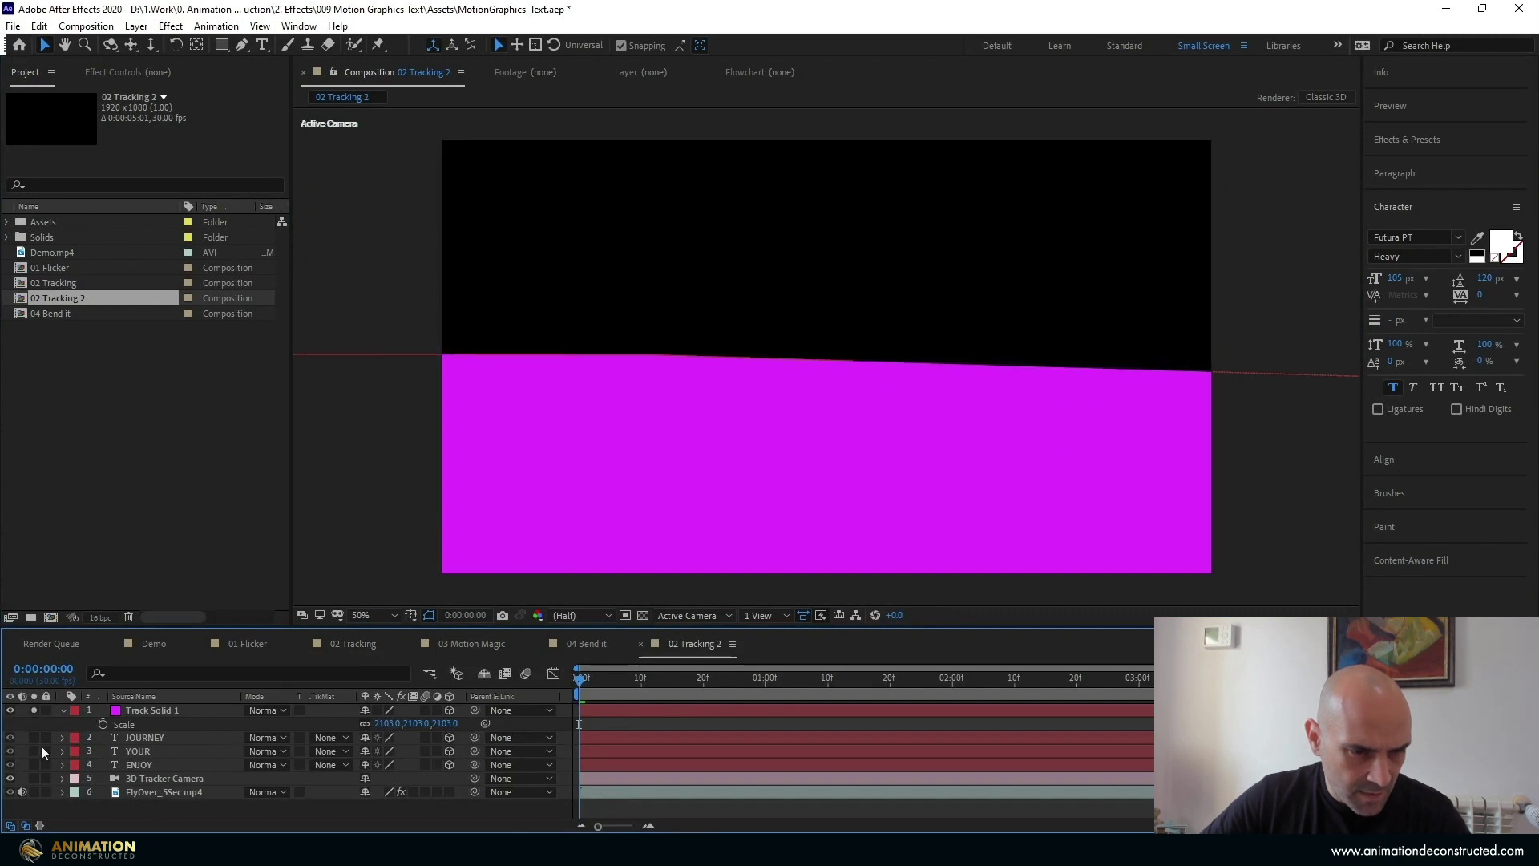
{"action": "left_click", "coordinate": [34, 737]}
{"action": "left_click_drag", "start_coordinate": [33, 751], "coordinate": [34, 778]}
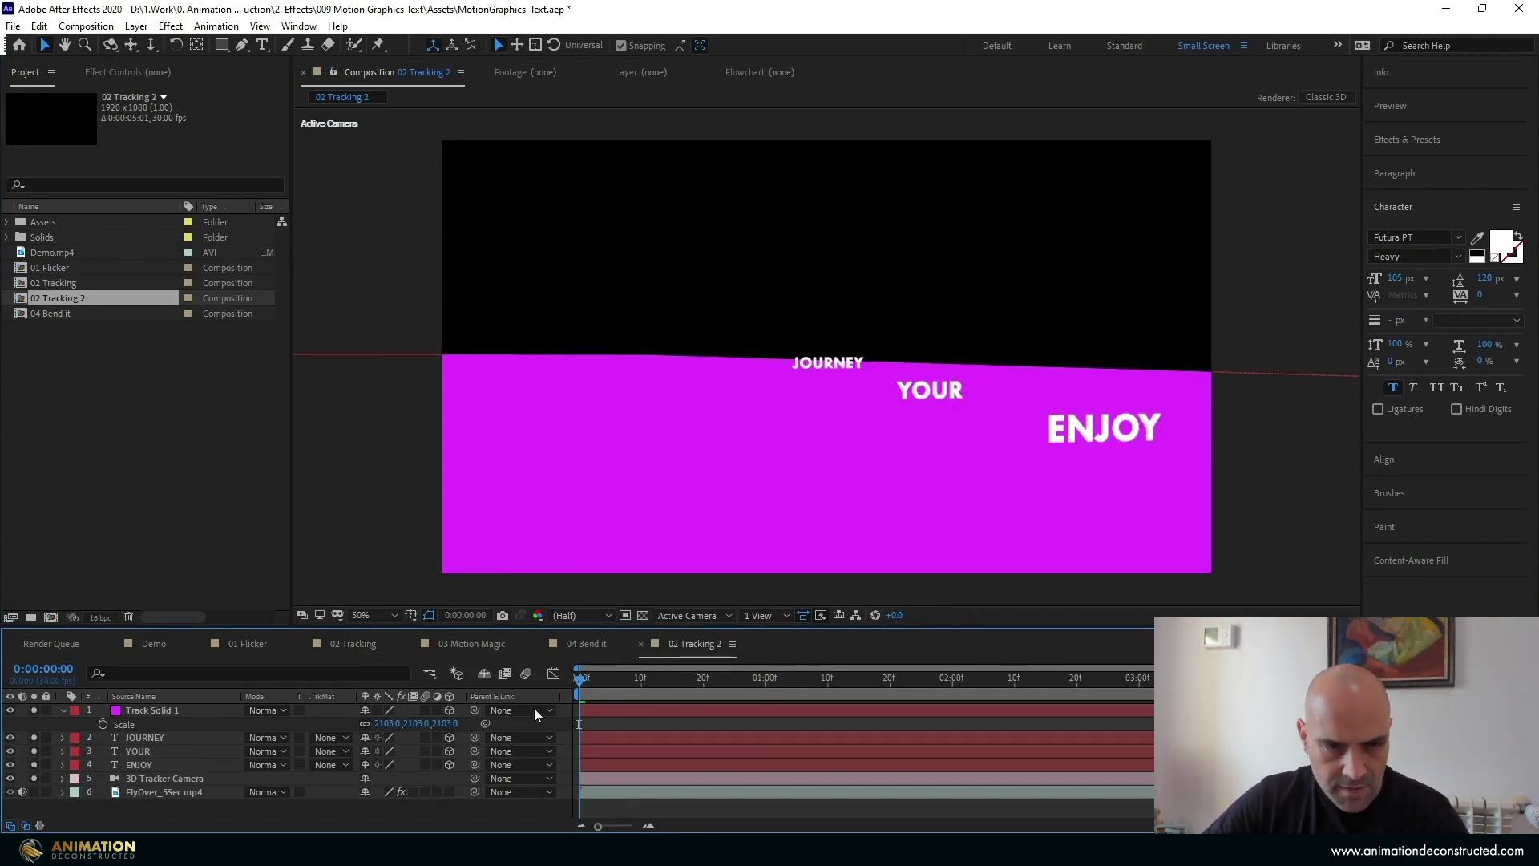
Add Position keyframes to JOURNEY, YOUR and ENJOY together at the first frame and at 0:00:00:10
{"action": "left_click", "coordinate": [141, 738]}
{"action": "left_click", "coordinate": [145, 763], "text": "shift"}
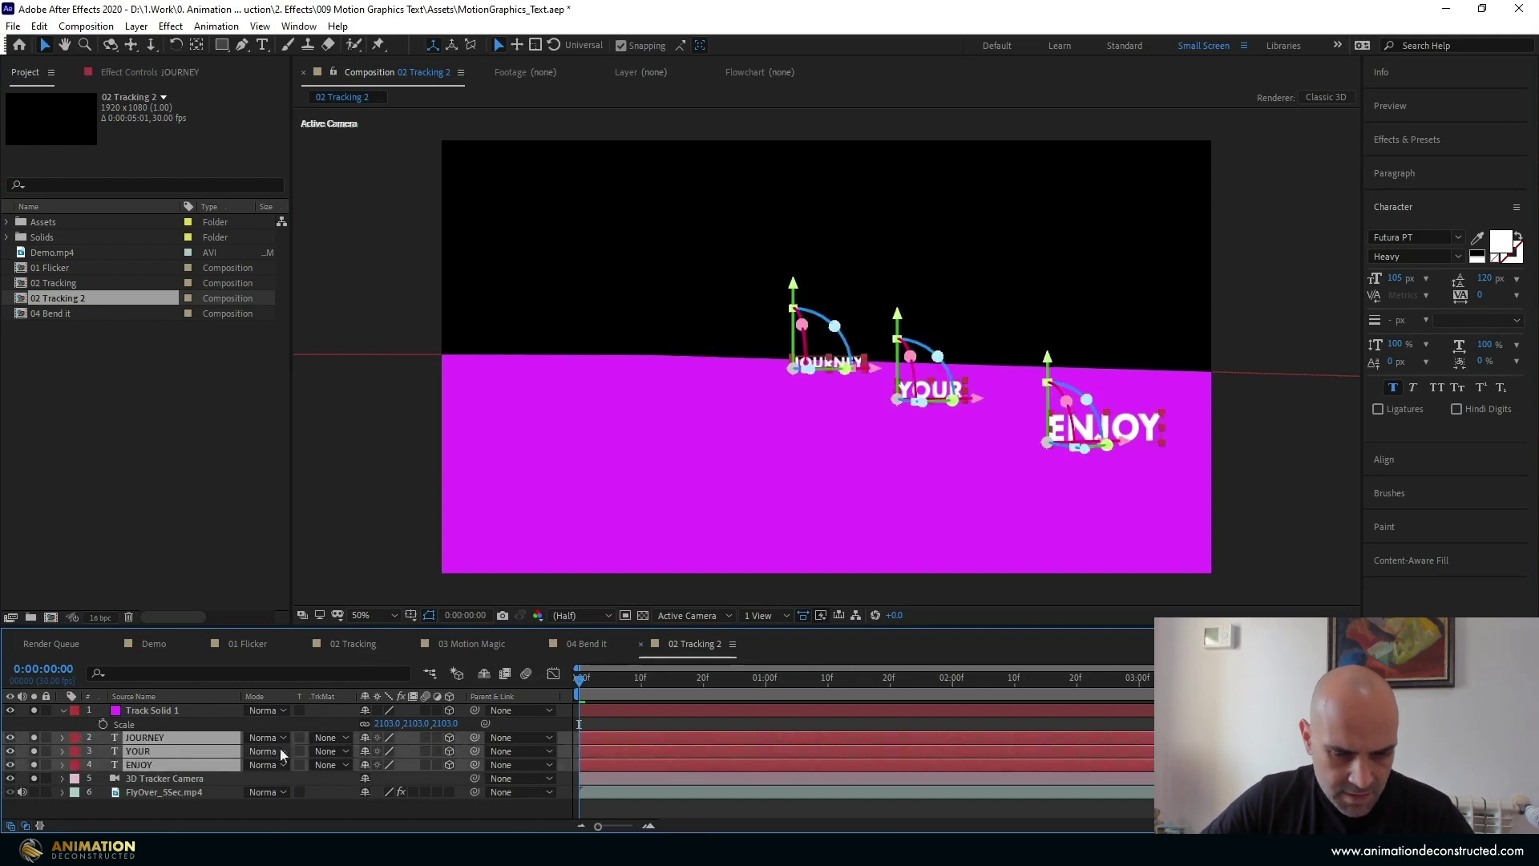
{"action": "key", "text": "p"}
{"action": "left_click", "coordinate": [102, 751]}
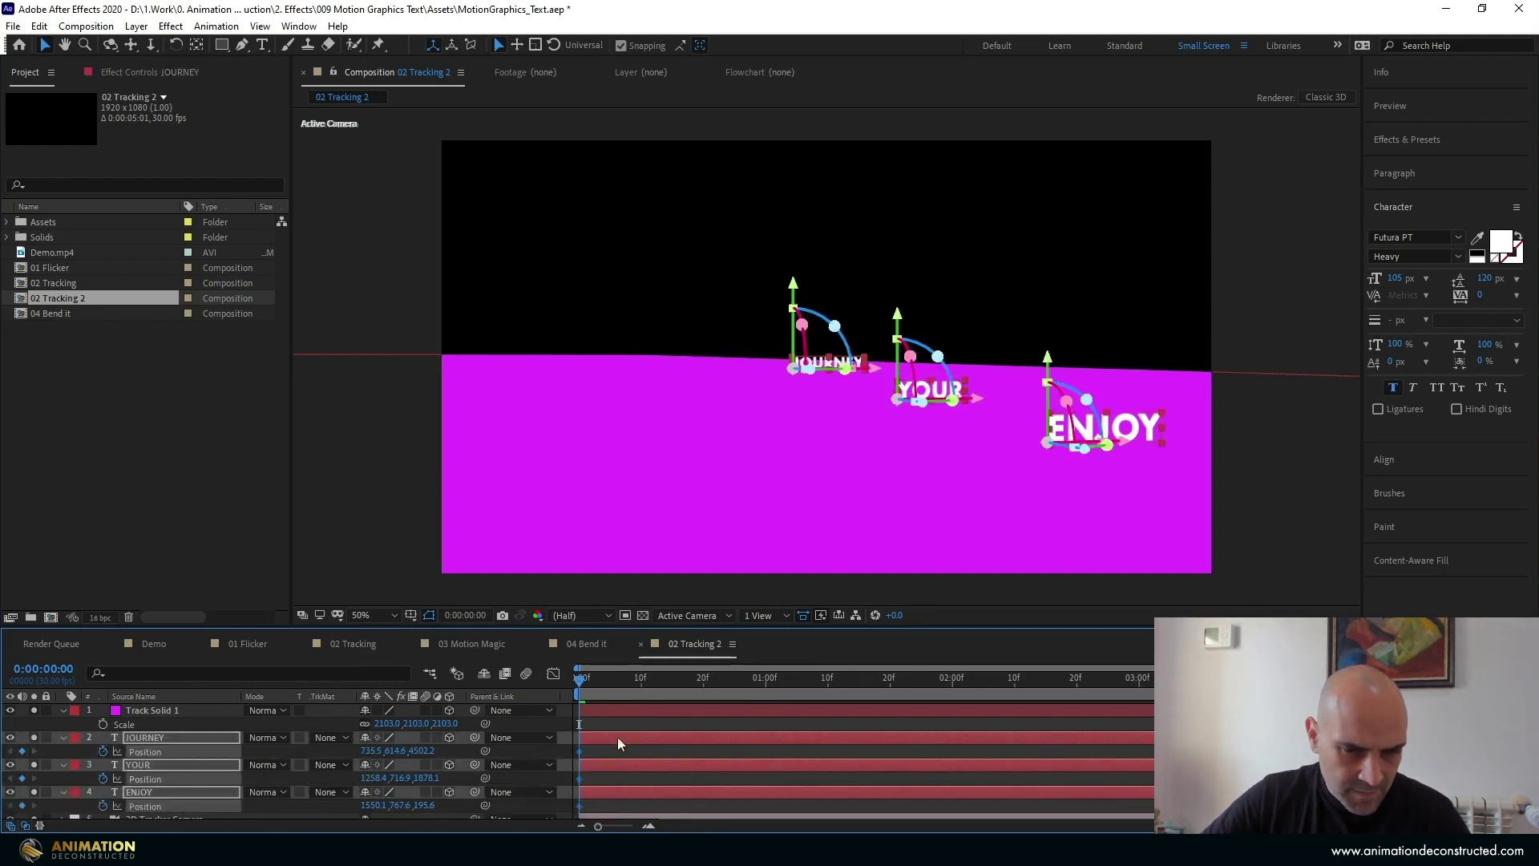
{"action": "left_click_drag", "start_coordinate": [578, 678], "coordinate": [641, 691]}
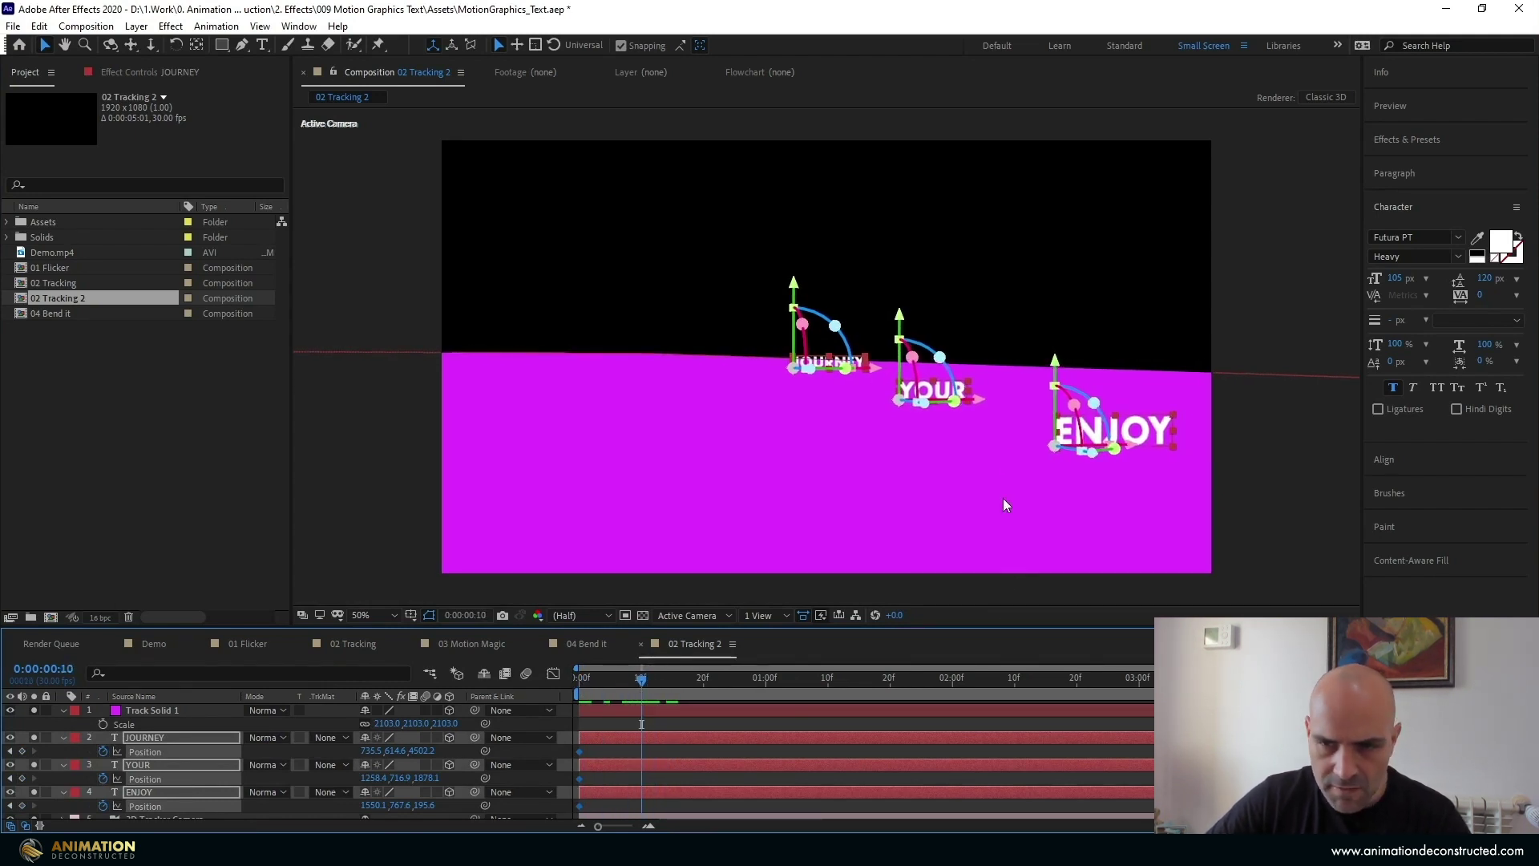
{"action": "left_click", "coordinate": [22, 751]}
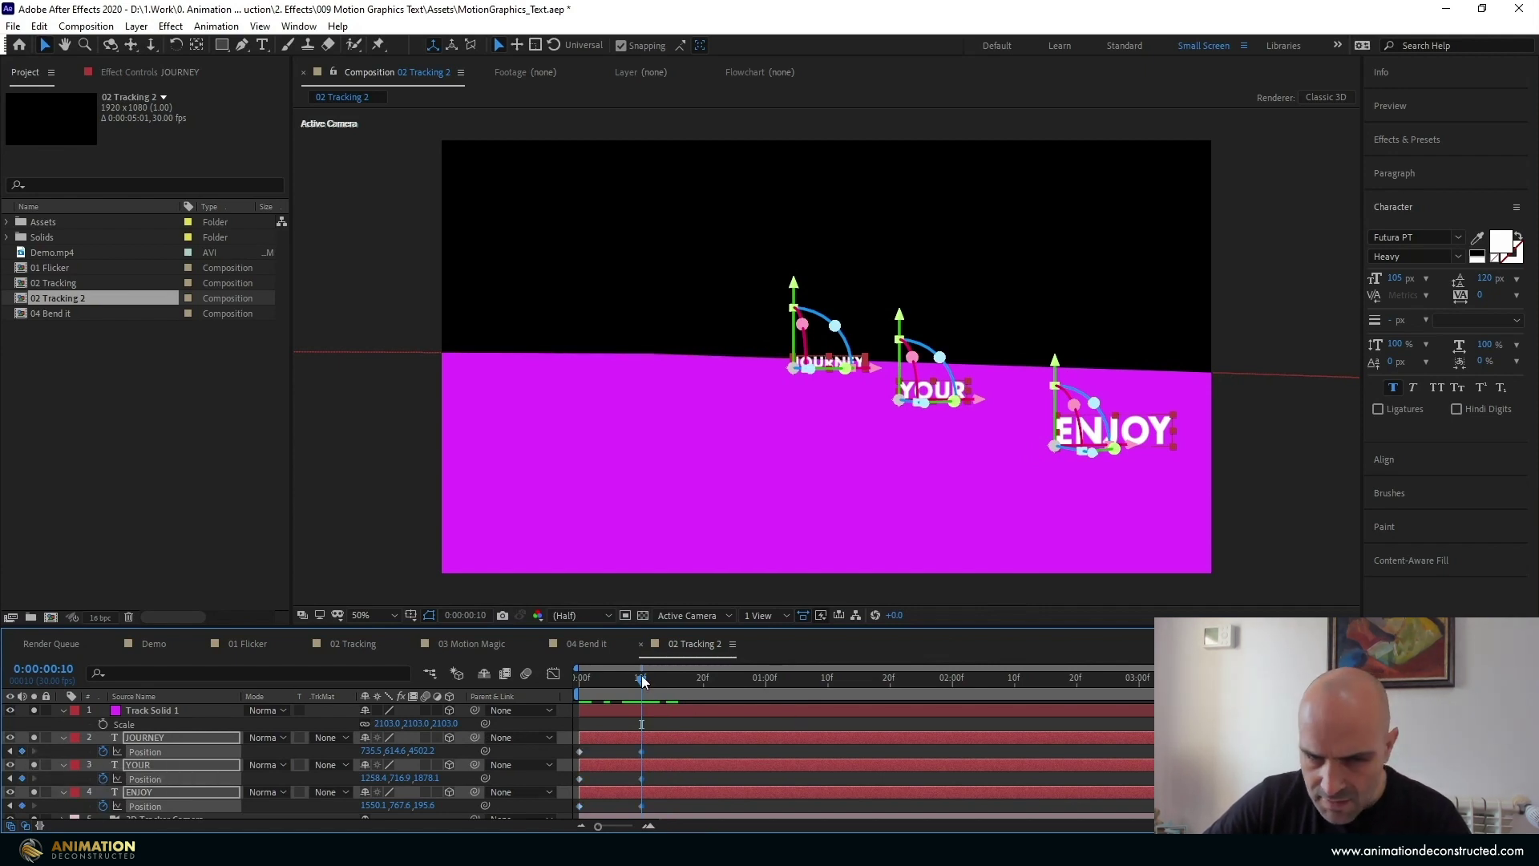
At the first frame, lower the three words below the solid, to Y positions of about 793 (JOURNEY), 895 (YOUR) and 946 (ENJOY)
{"action": "left_click_drag", "start_coordinate": [642, 678], "coordinate": [597, 678]}
{"action": "key", "text": "Home"}
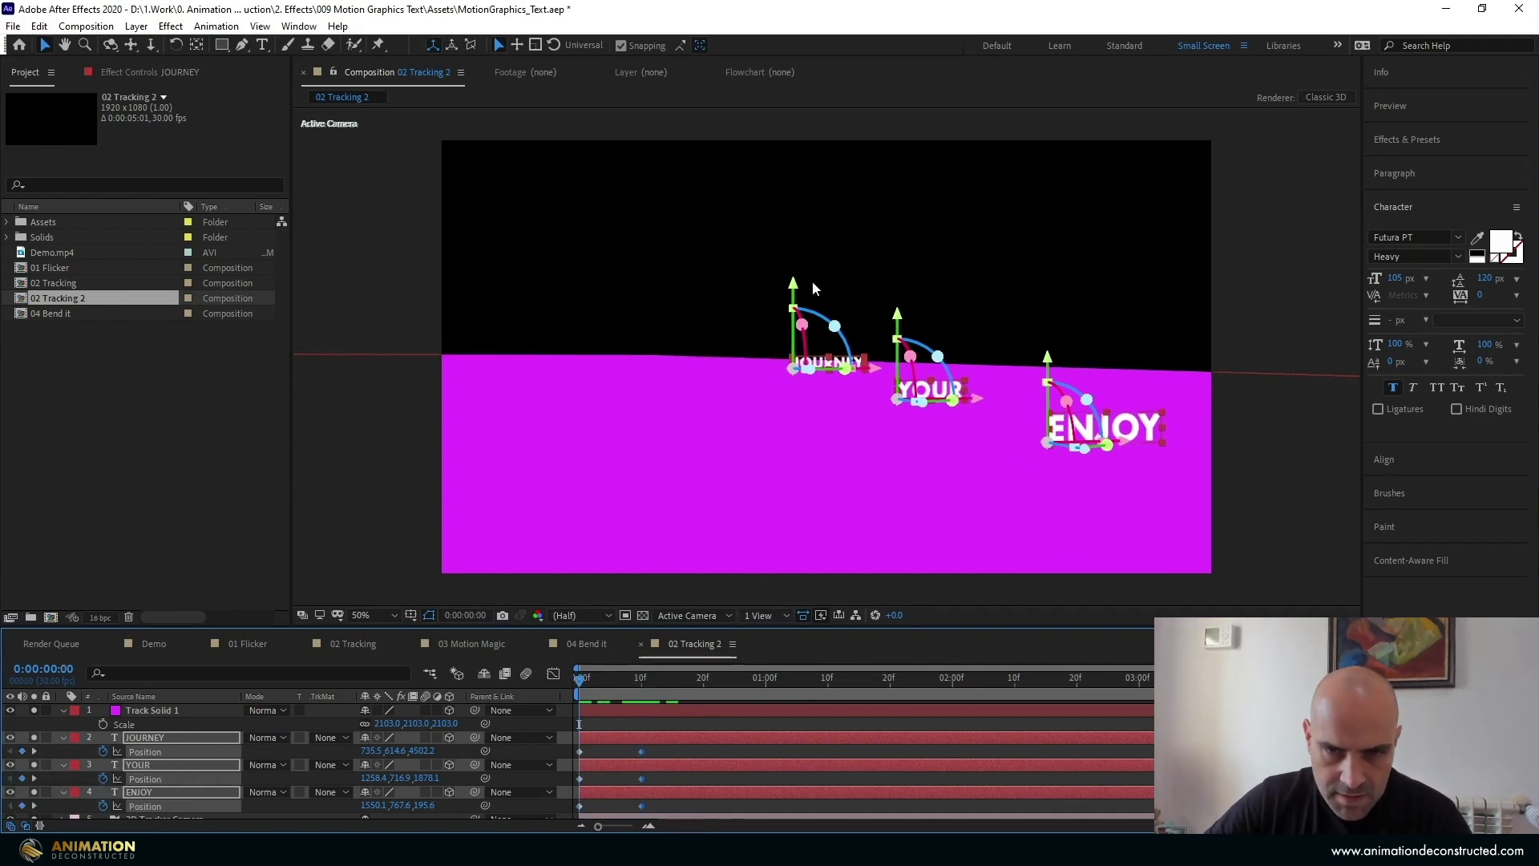
{"action": "left_click_drag", "start_coordinate": [792, 288], "coordinate": [792, 354]}
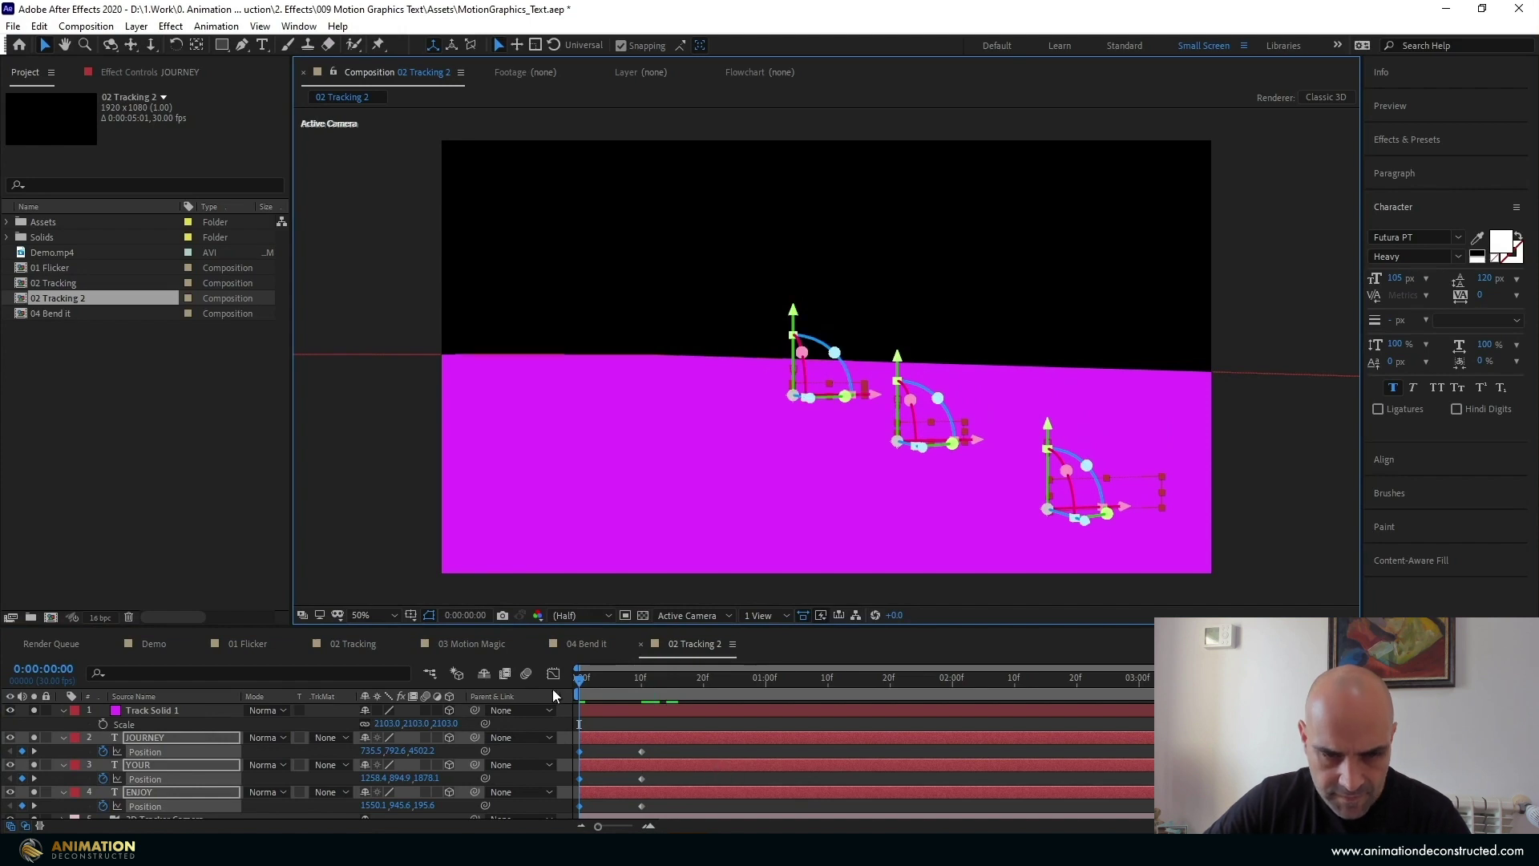
{"action": "mouse_move", "coordinate": [605, 679]}
{"action": "left_mouse_down"}
{"action": "mouse_move", "coordinate": [690, 691]}
{"action": "mouse_move", "coordinate": [584, 682]}
{"action": "left_mouse_up"}
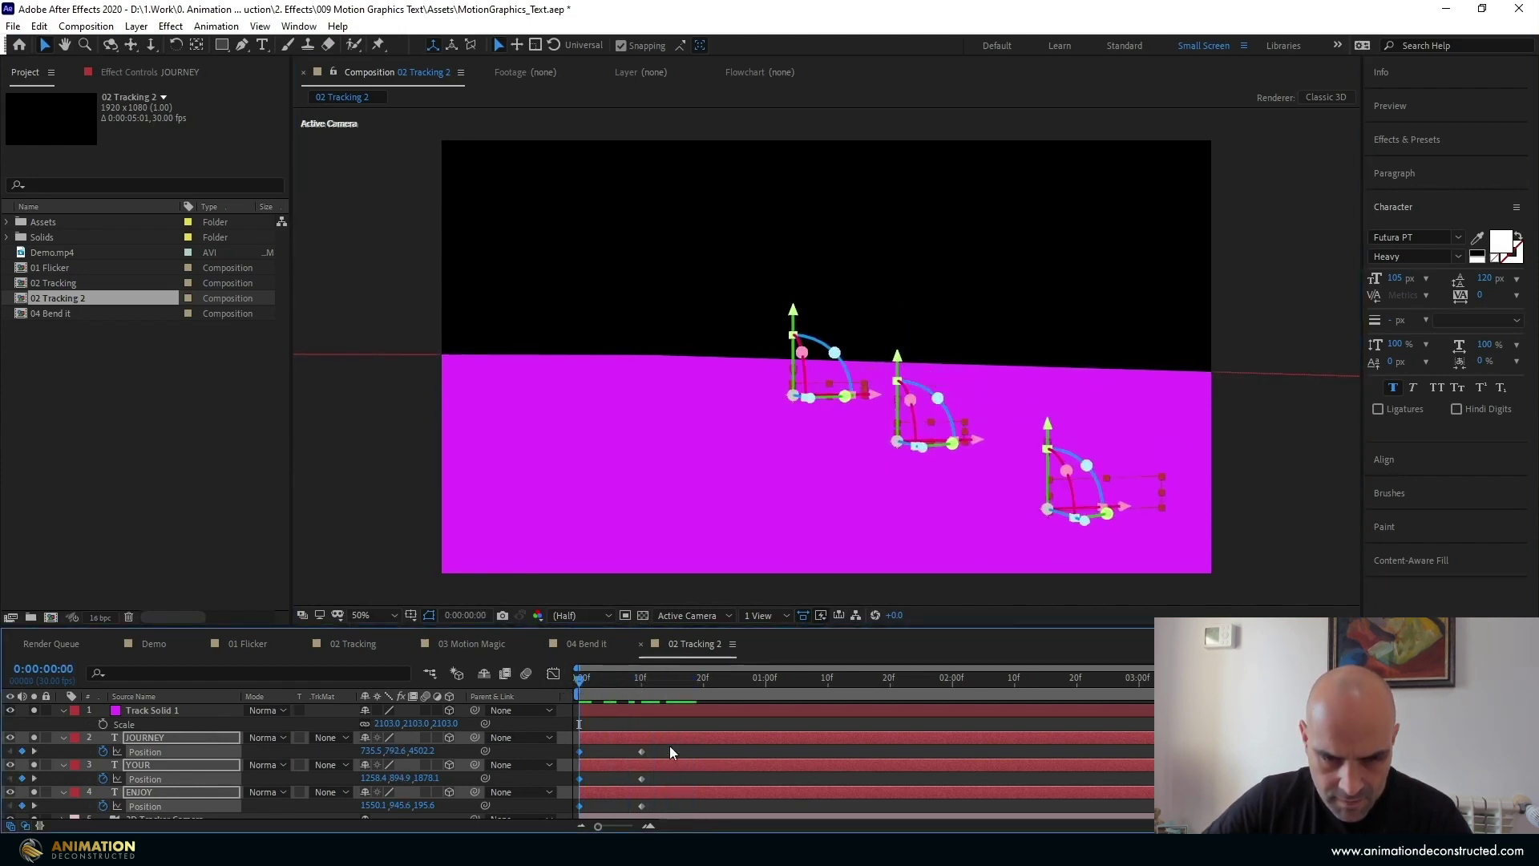
Apply Easy Ease to all Position keyframes of the three text layers
{"action": "left_click_drag", "start_coordinate": [667, 745], "coordinate": [574, 806]}
{"action": "key", "text": "F9"}
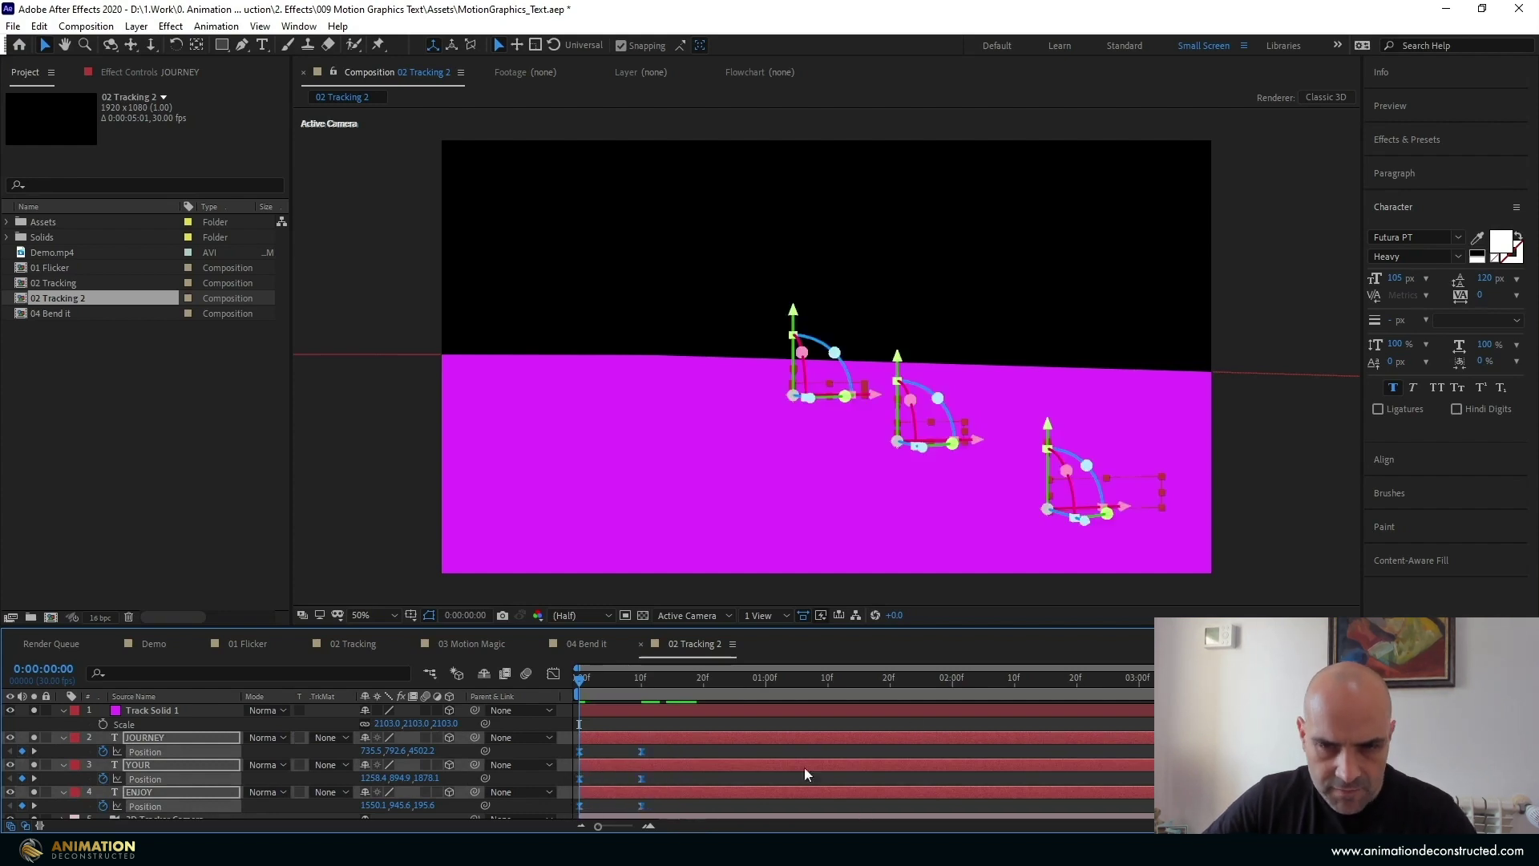
{"action": "left_click", "coordinate": [676, 739]}
Change the track solid's color to black (000000) in 02 Tracking 2, as a new solid
{"action": "left_click", "coordinate": [159, 709]}
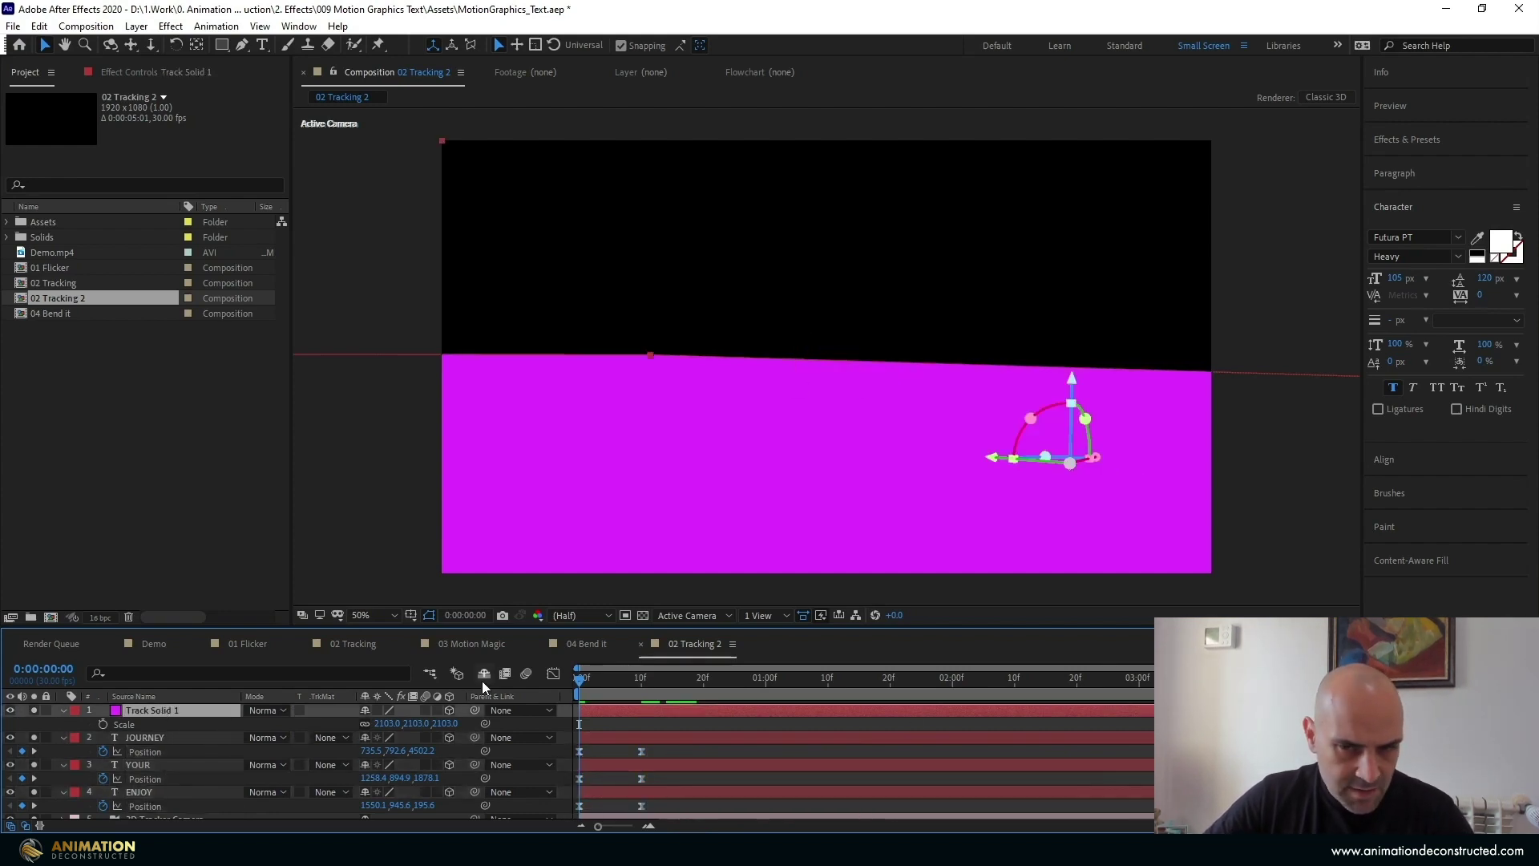
{"action": "key", "text": "ctrl+shift+y"}
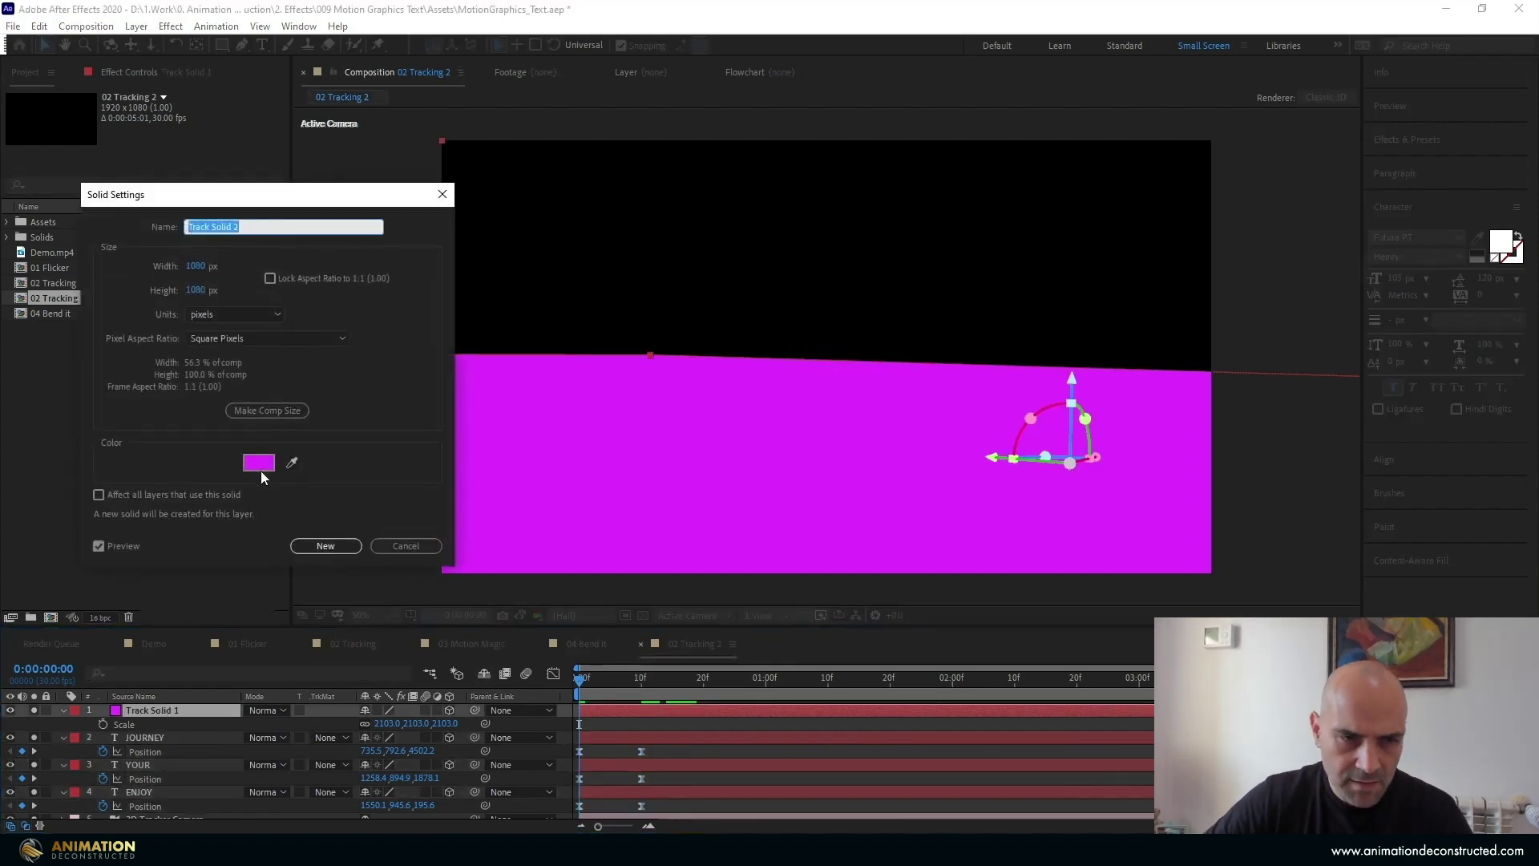
{"action": "left_click", "coordinate": [260, 466]}
{"action": "left_click_drag", "start_coordinate": [376, 526], "coordinate": [297, 611]}
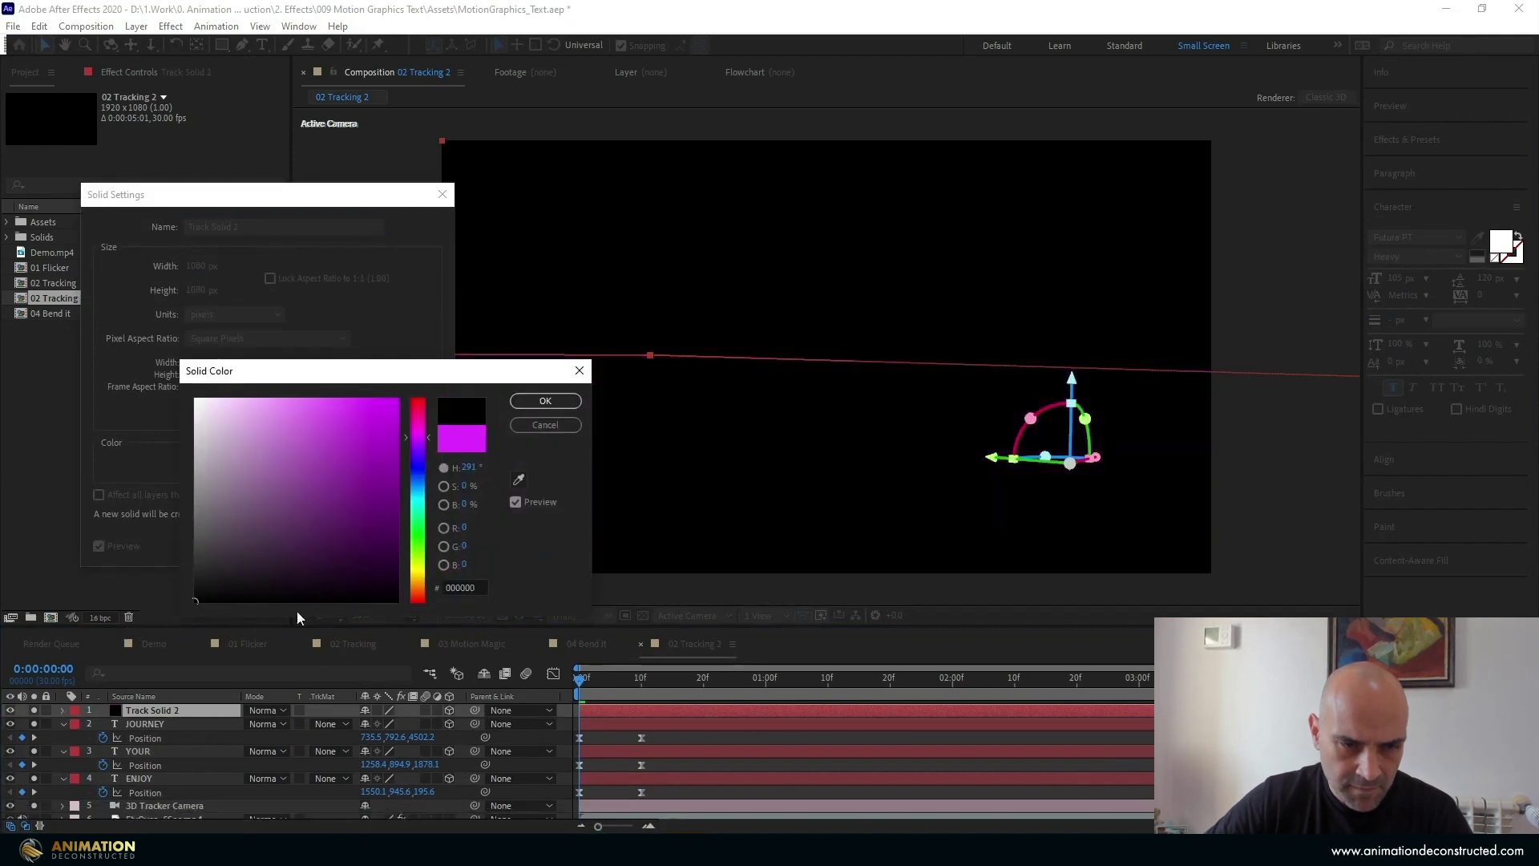
{"action": "left_click", "coordinate": [546, 401]}
{"action": "left_click", "coordinate": [341, 545]}
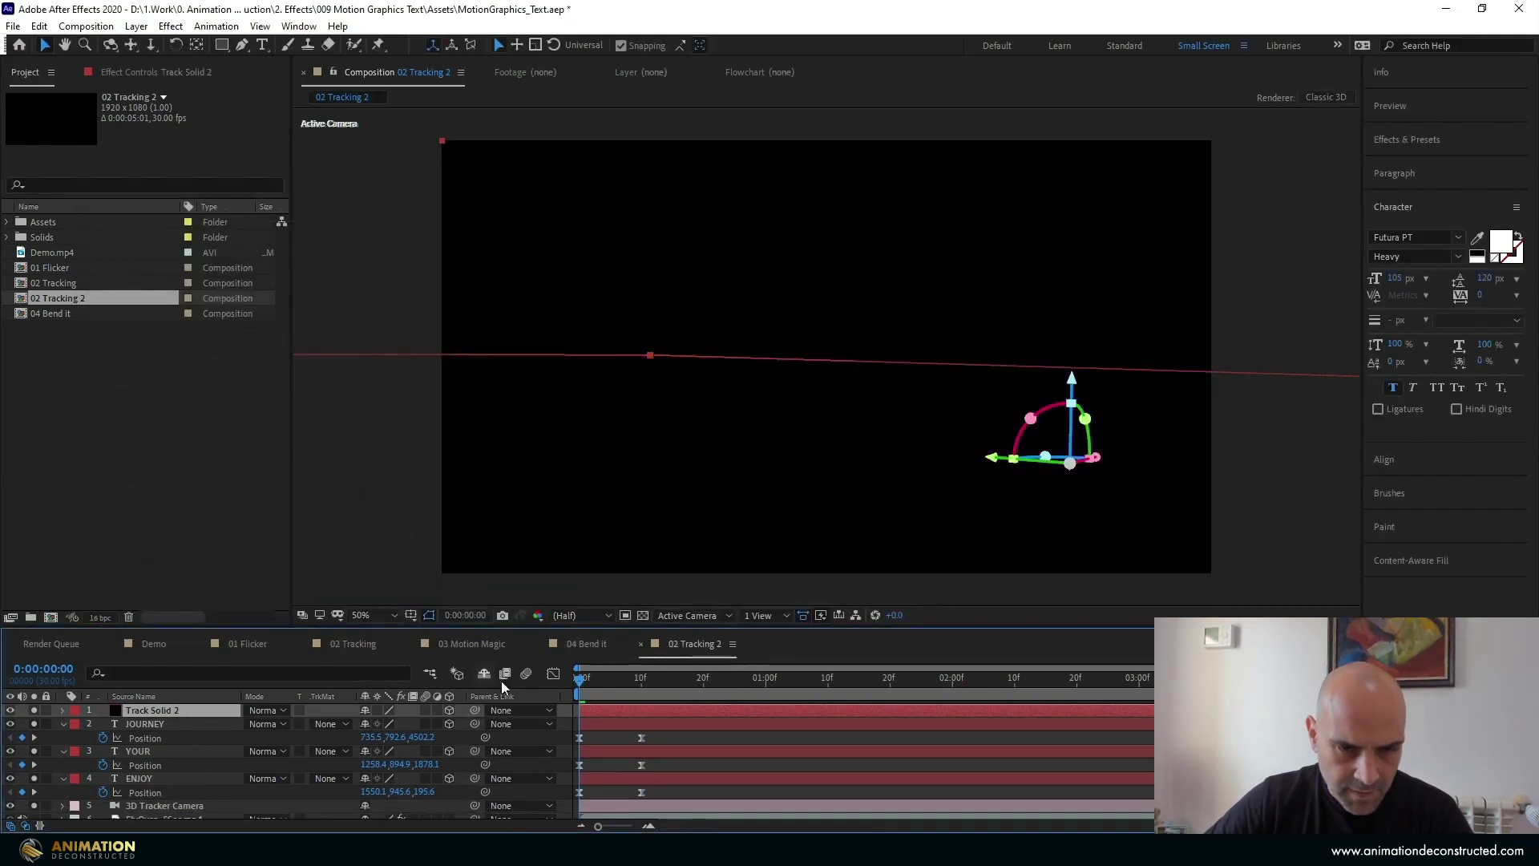
In the original 02 Tracking composition, hide the Track Solid 1, JOURNEY, YOUR and ENJOY layers
{"action": "left_click", "coordinate": [341, 643]}
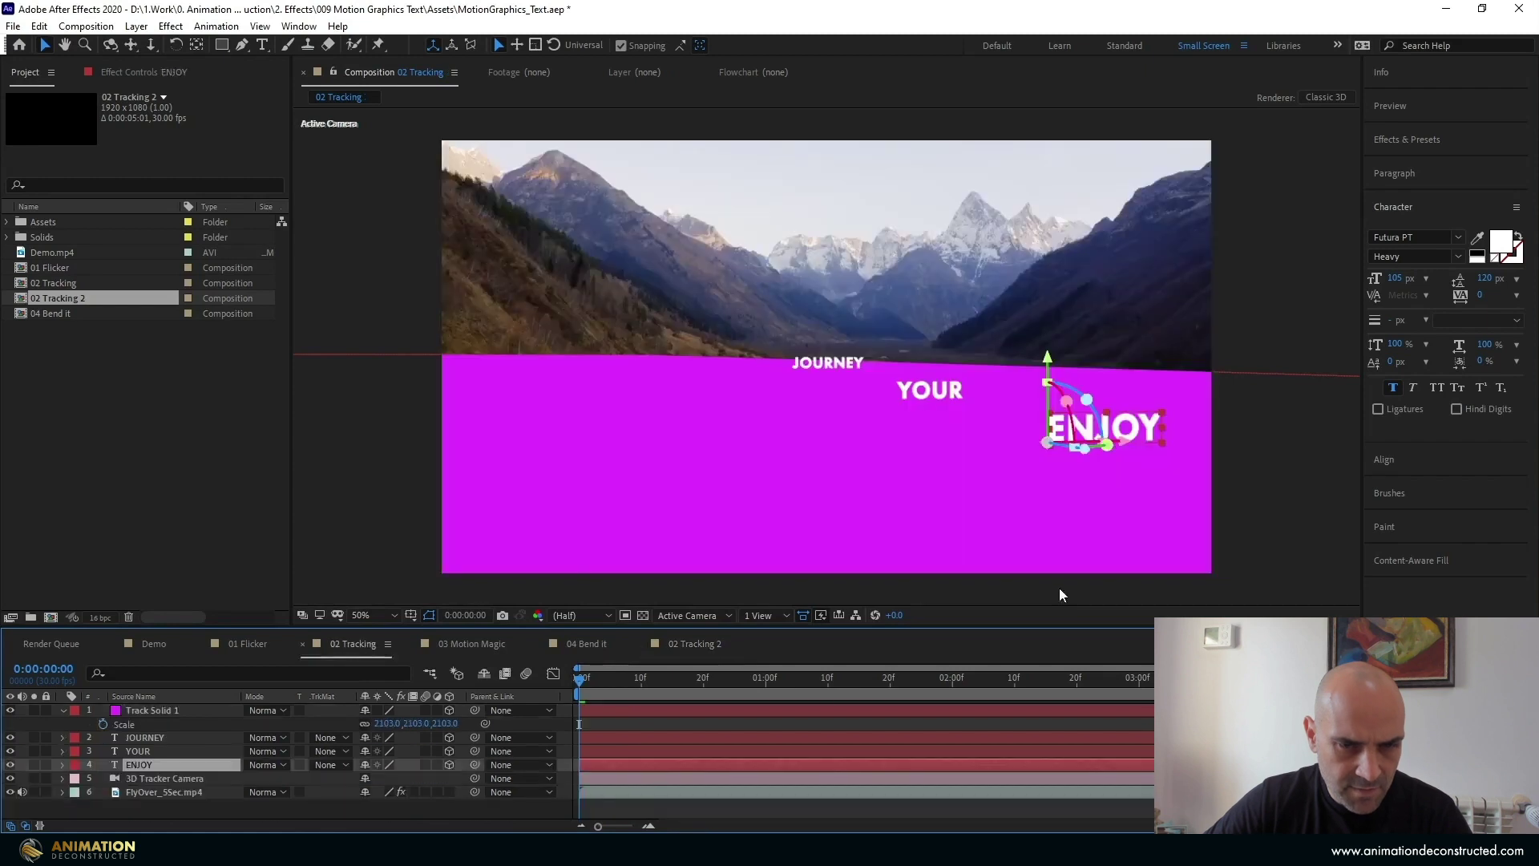
{"action": "left_click", "coordinate": [11, 711]}
{"action": "left_click", "coordinate": [10, 738]}
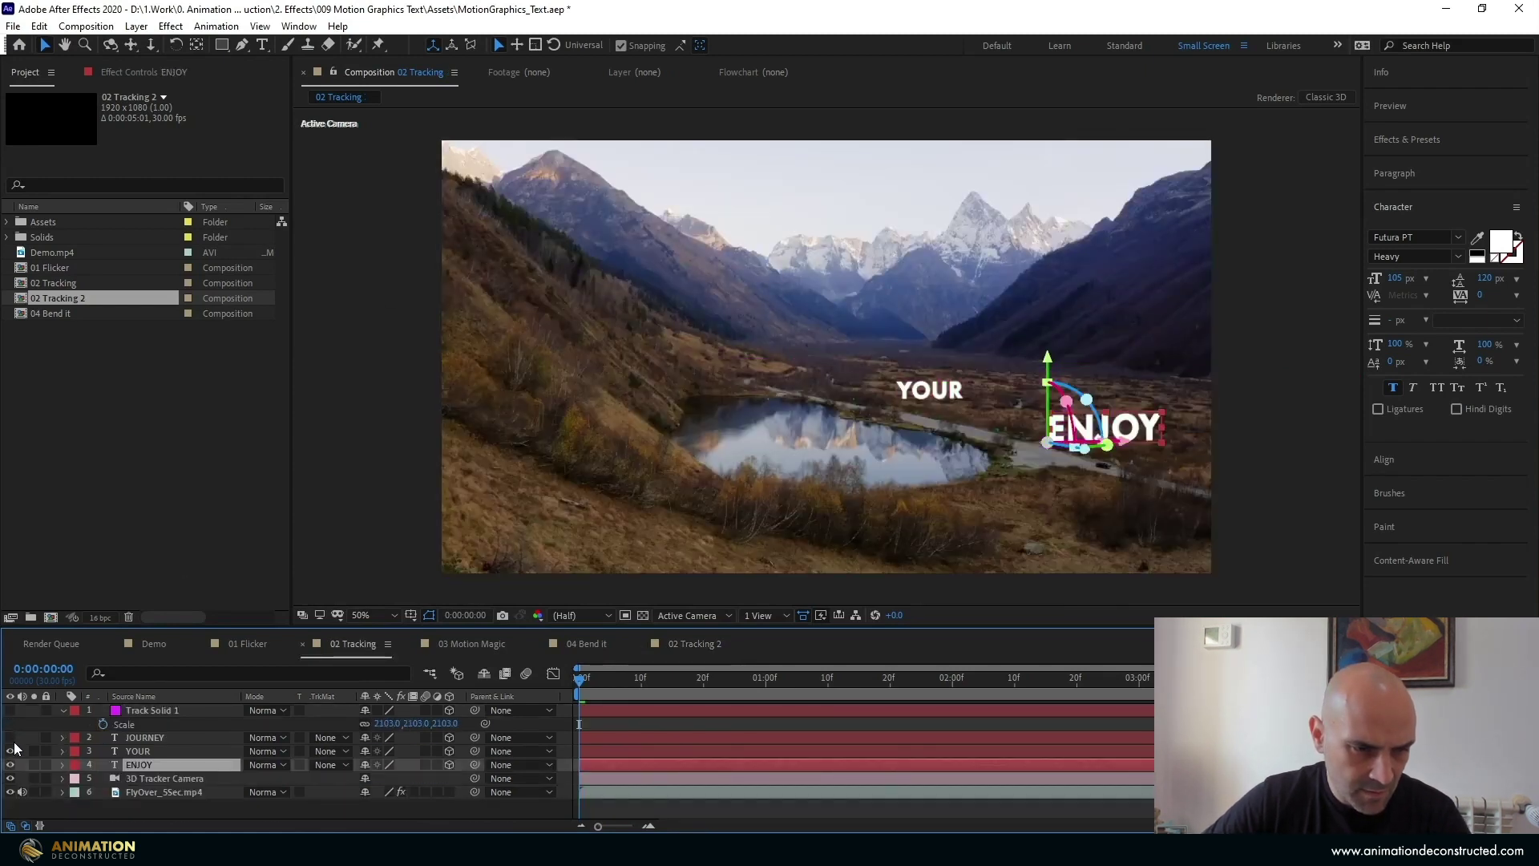
{"action": "left_click", "coordinate": [10, 751]}
{"action": "left_click", "coordinate": [11, 765]}
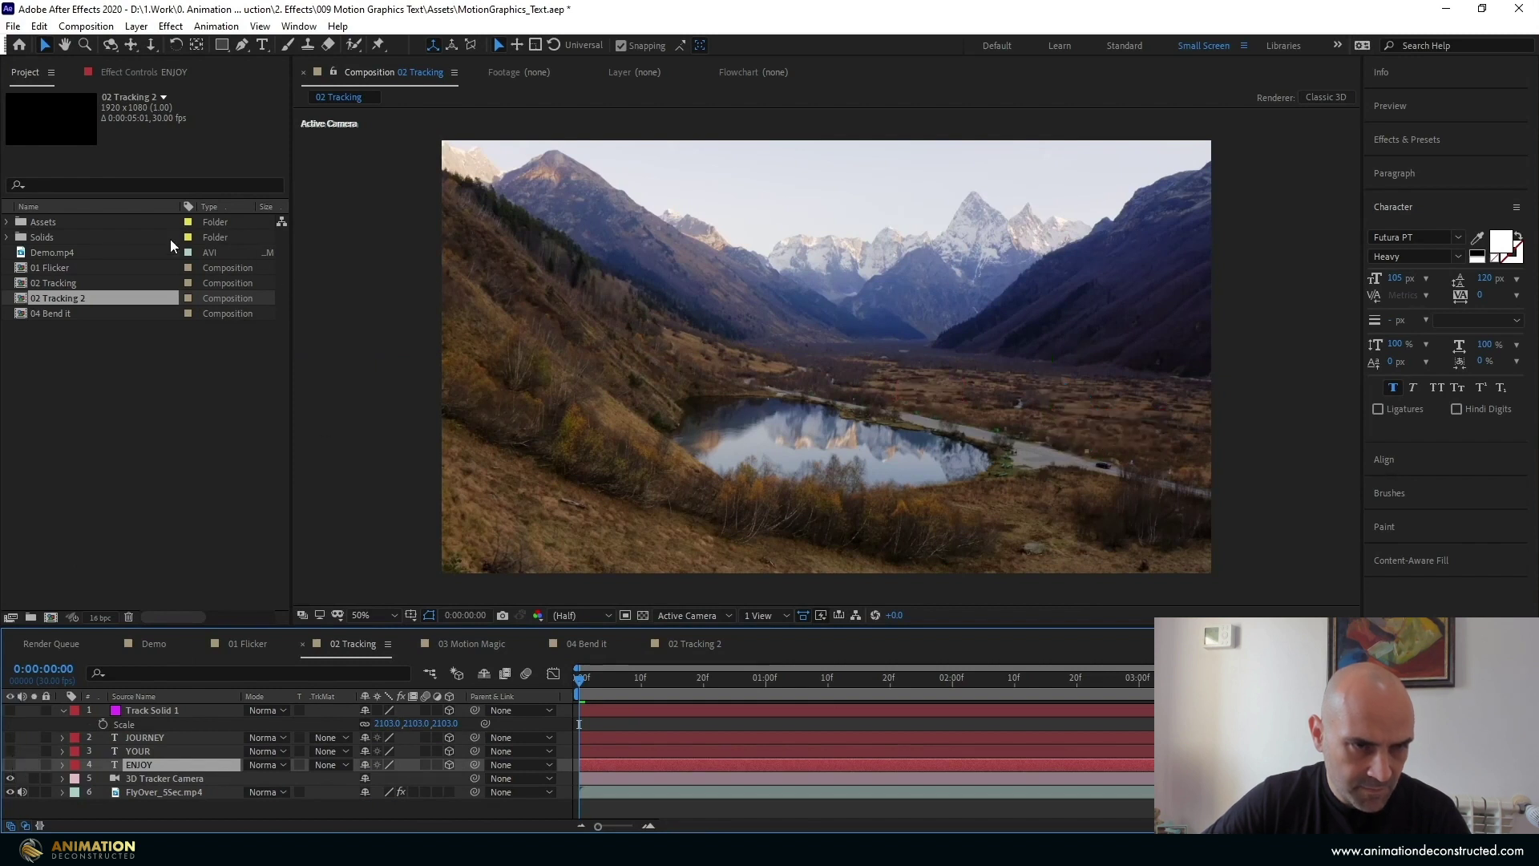
Place the 02 Tracking 2 composition as the uppermost layer of 02 Tracking and set its blending mode to Add
{"action": "left_click_drag", "start_coordinate": [55, 303], "coordinate": [291, 710]}
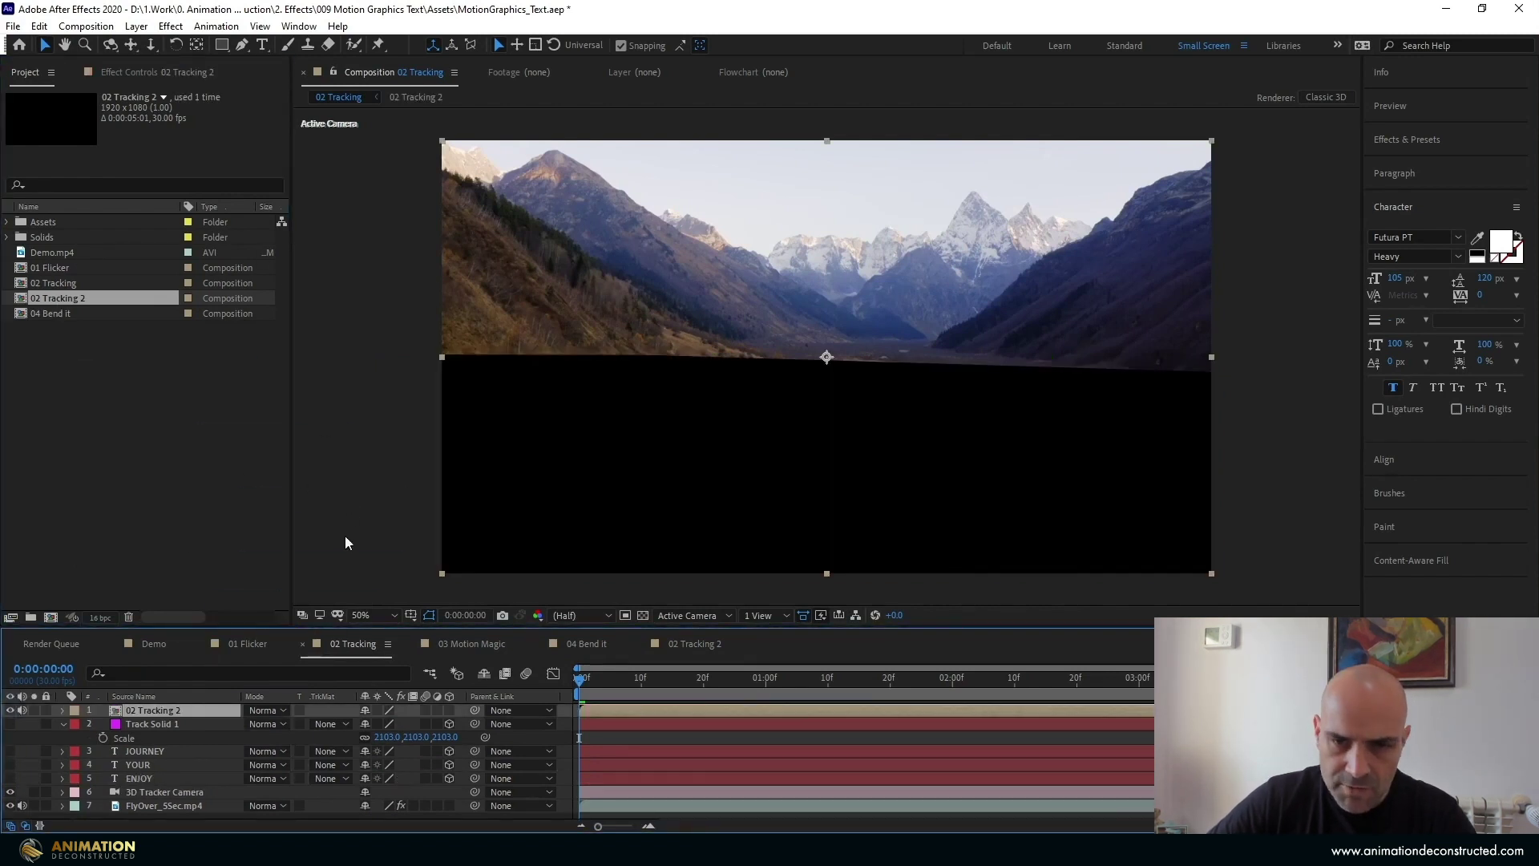
{"action": "left_click", "coordinate": [270, 711]}
{"action": "left_click", "coordinate": [321, 186]}
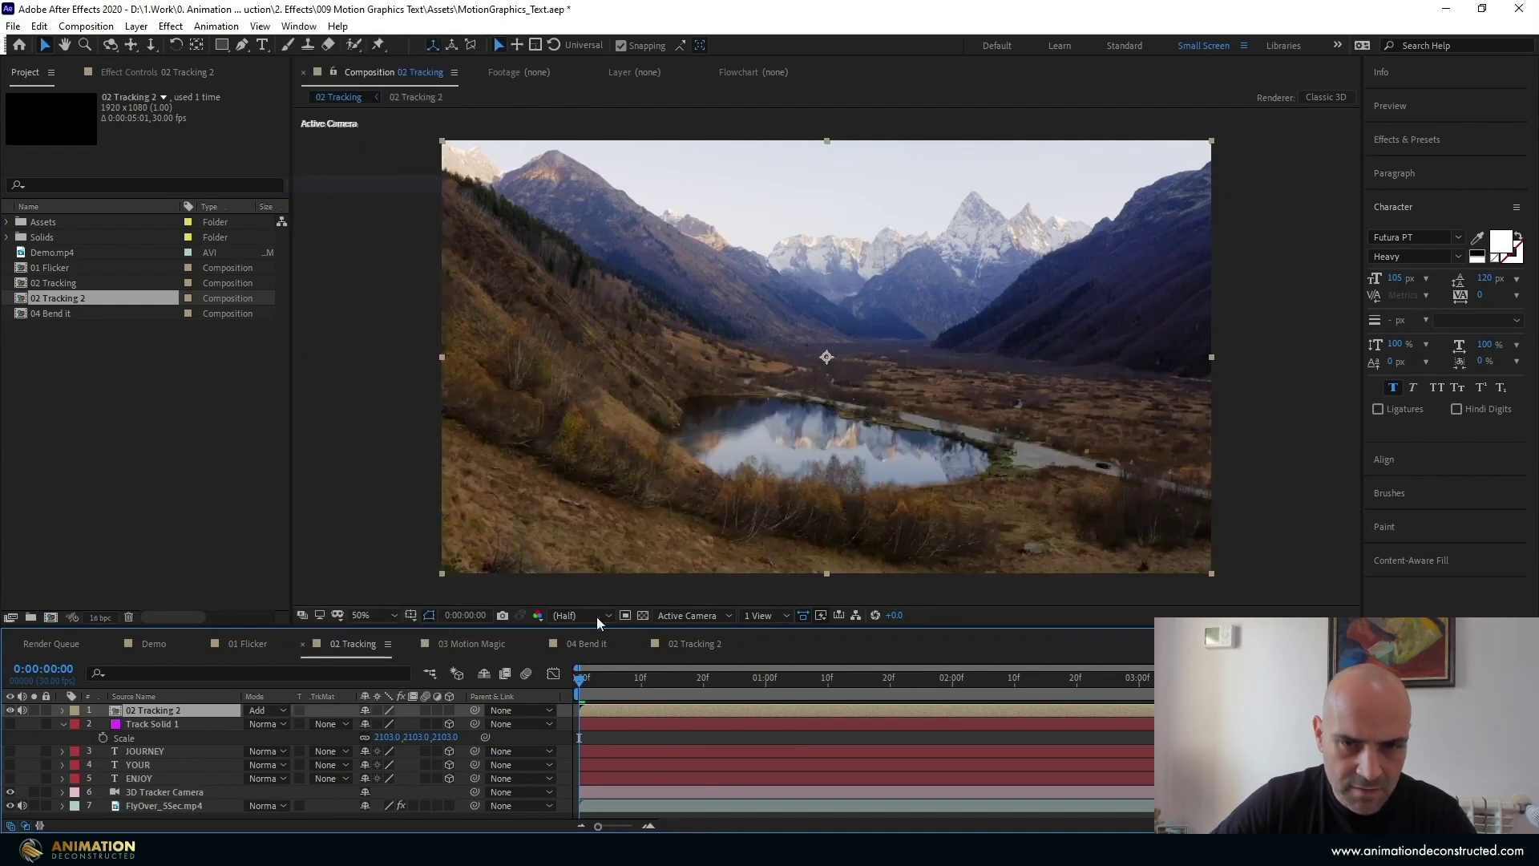
In 02 Tracking 2, stagger the Position keyframes so YOUR starts rising at about frame 6 and JOURNEY at frame 12
{"action": "left_click_drag", "start_coordinate": [586, 681], "coordinate": [616, 760]}
{"action": "left_click", "coordinate": [695, 643]}
{"action": "key", "text": "p"}
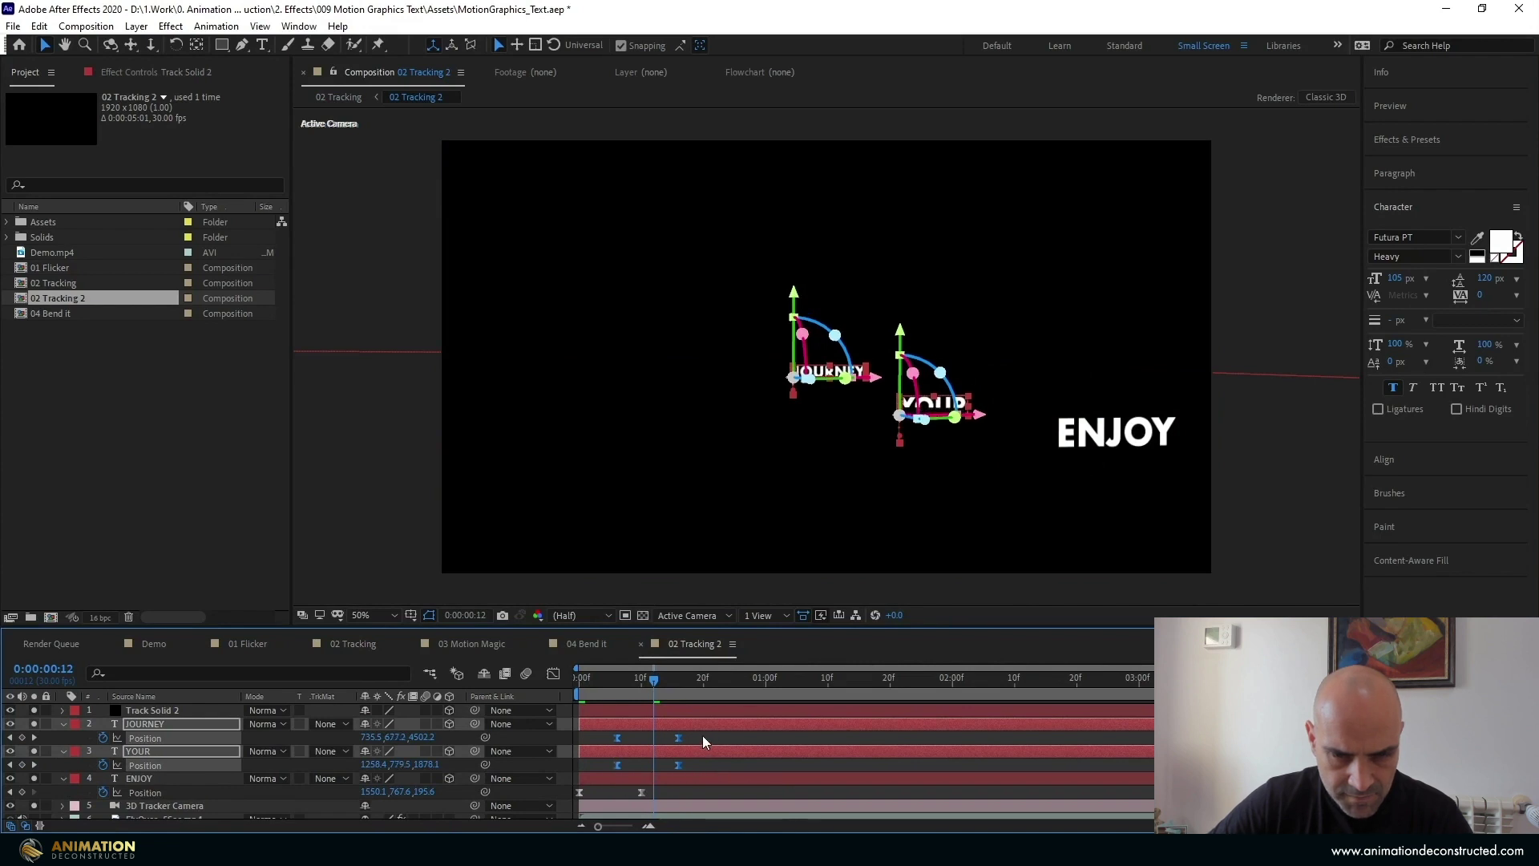
{"action": "left_click_drag", "start_coordinate": [702, 734], "coordinate": [652, 739]}
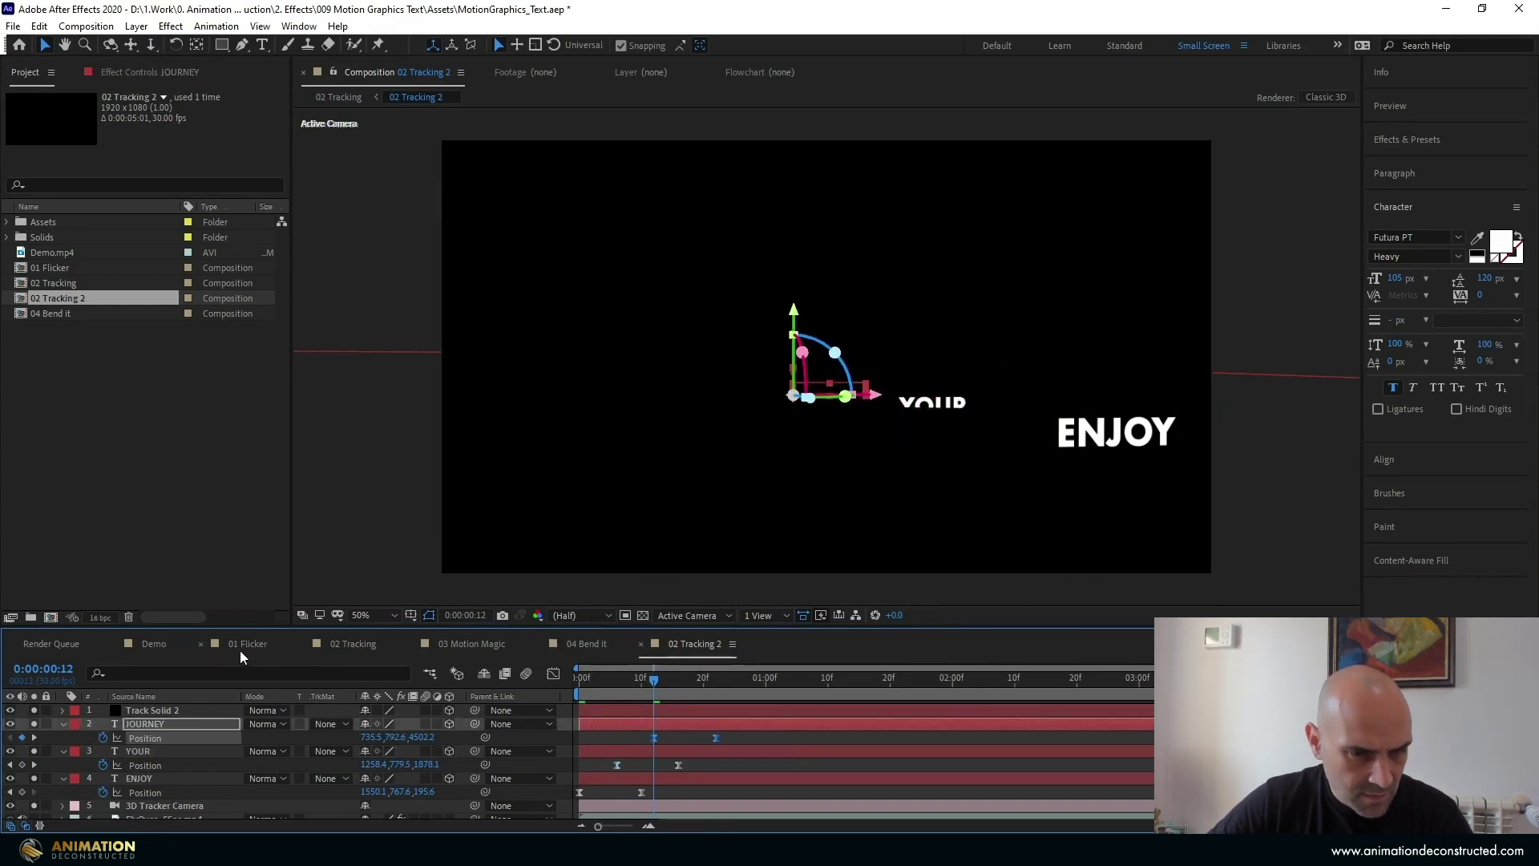
Play back the 02 Tracking composition from the first frame to check the staggered text rise
{"action": "left_click", "coordinate": [340, 643]}
{"action": "left_click_drag", "start_coordinate": [612, 682], "coordinate": [497, 696]}
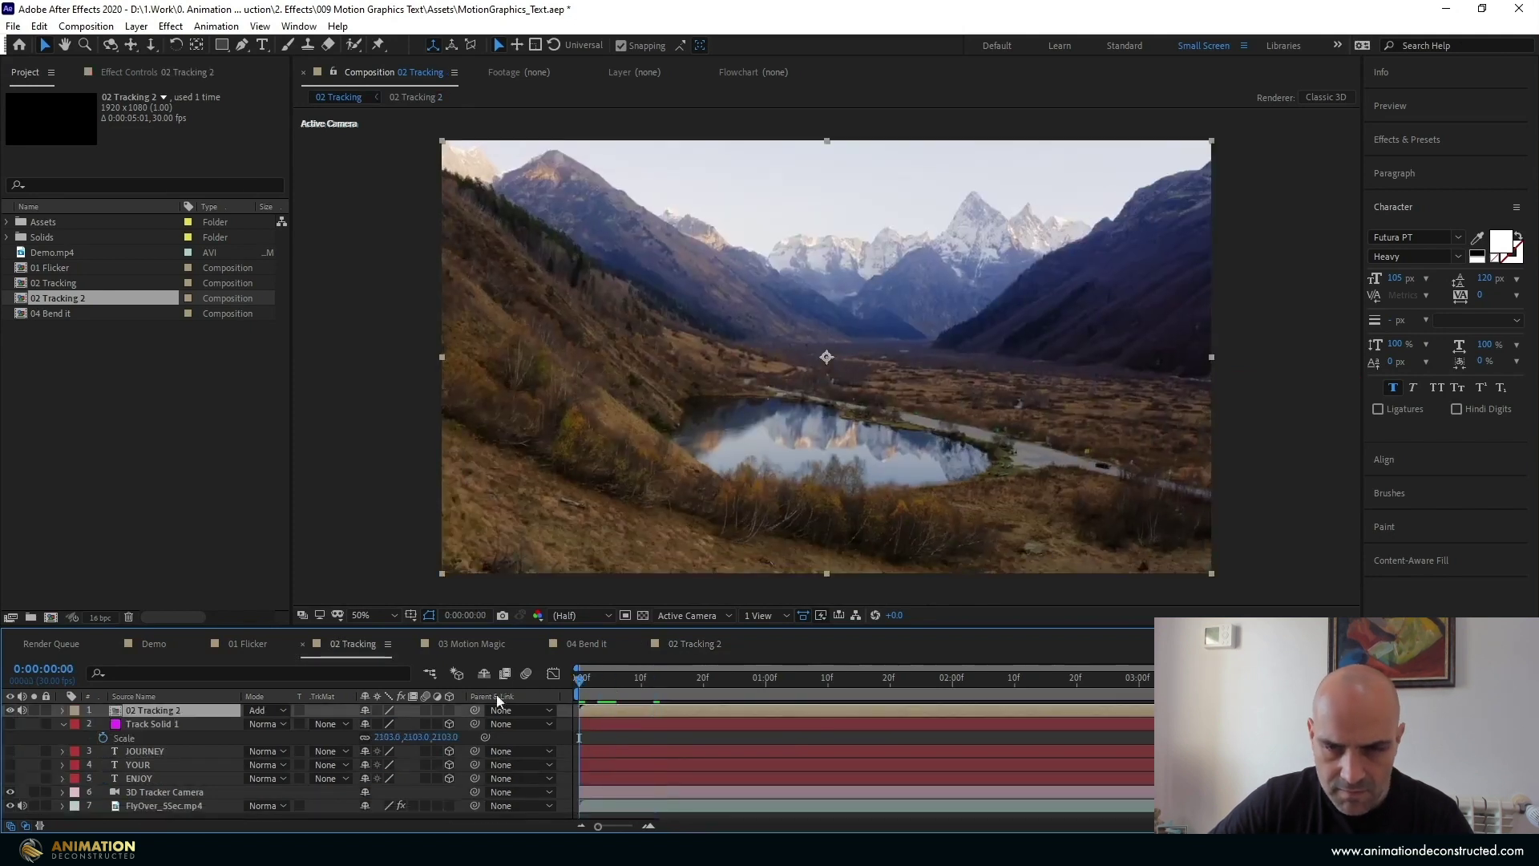
{"action": "key", "text": "space"}
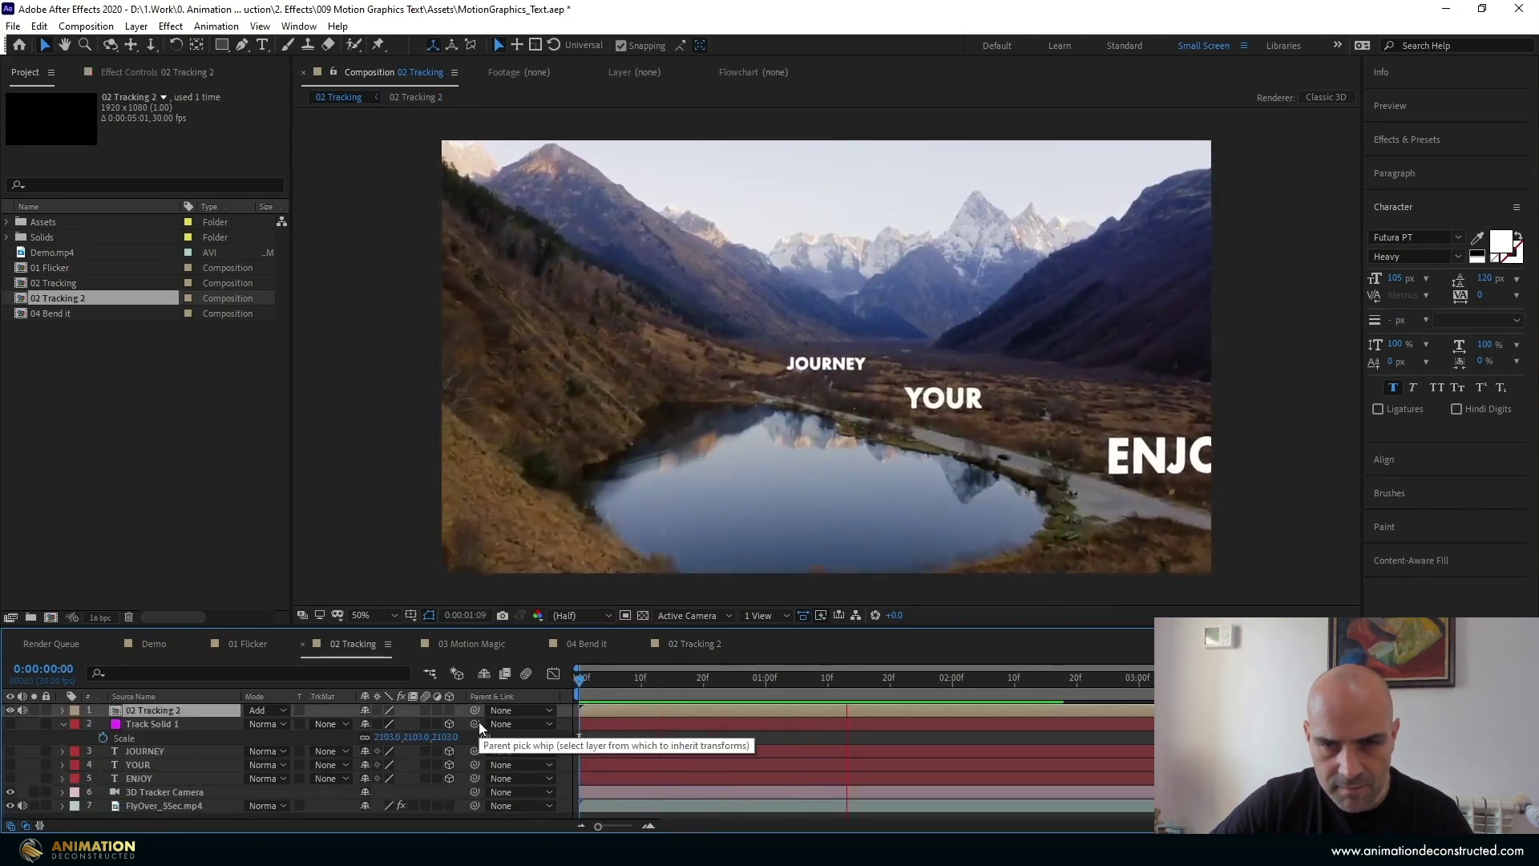
Preview the rising ENJOY YOUR JOURNEY text in 02 Tracking once more
{"action": "key", "text": "space"}
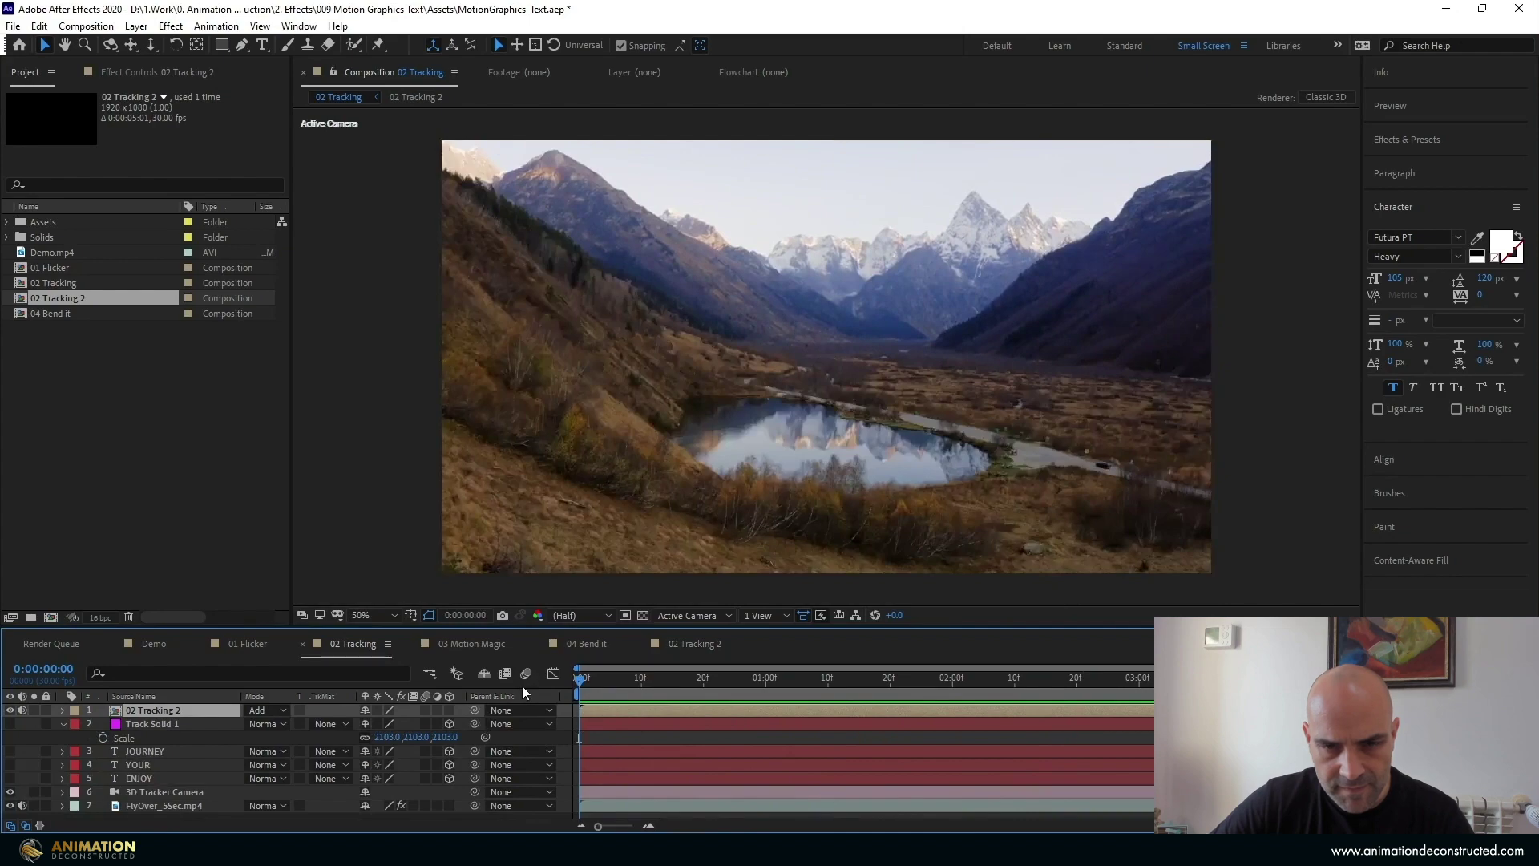
{"action": "key", "text": "space"}
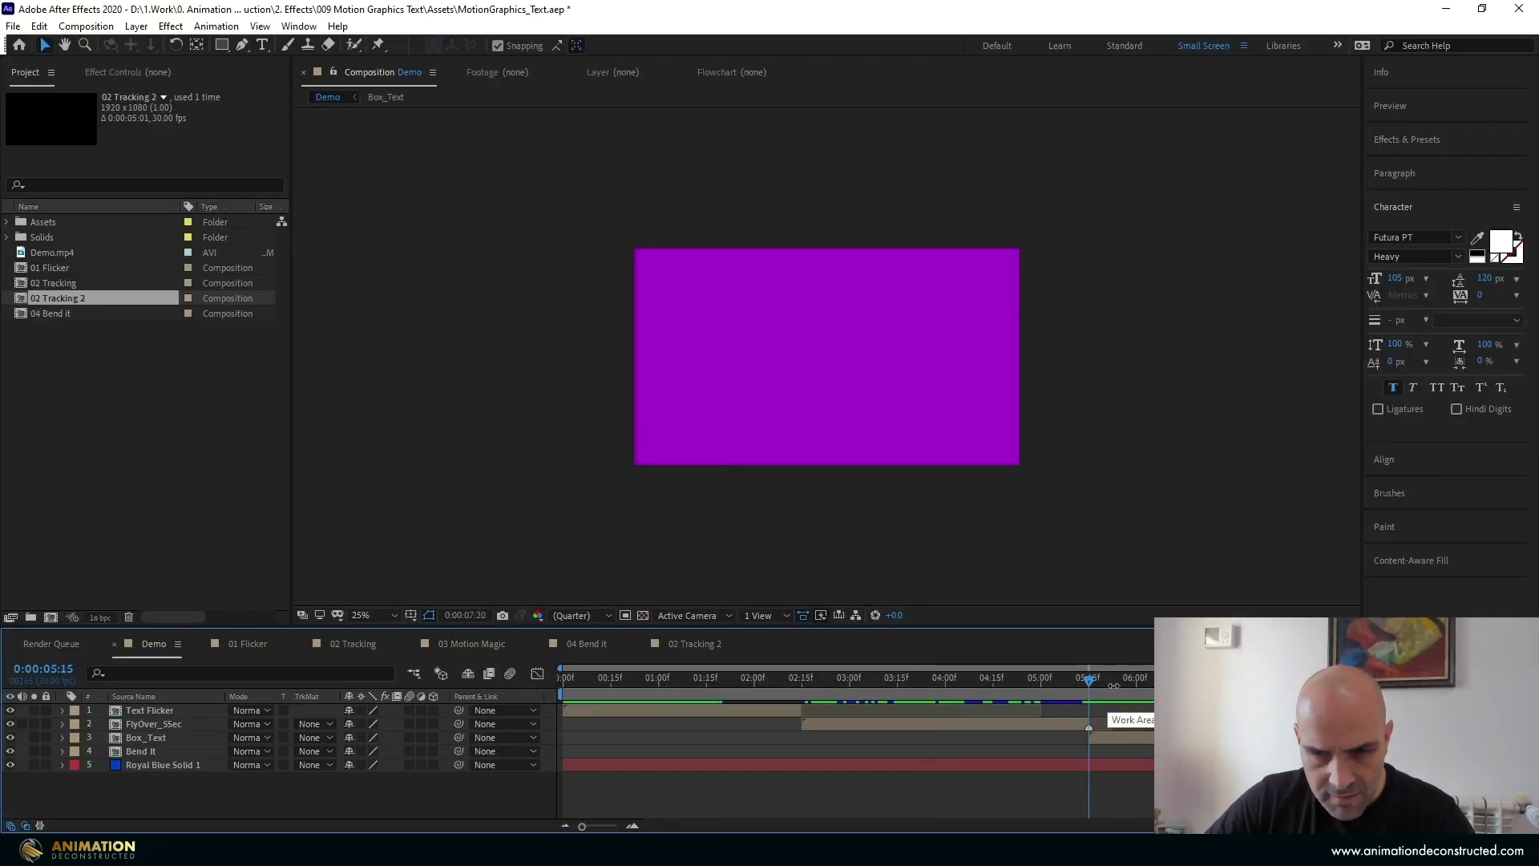
Scrub through the MOTION MAGIC section of the Demo composition to examine its text animation
{"action": "left_click", "coordinate": [1100, 678]}
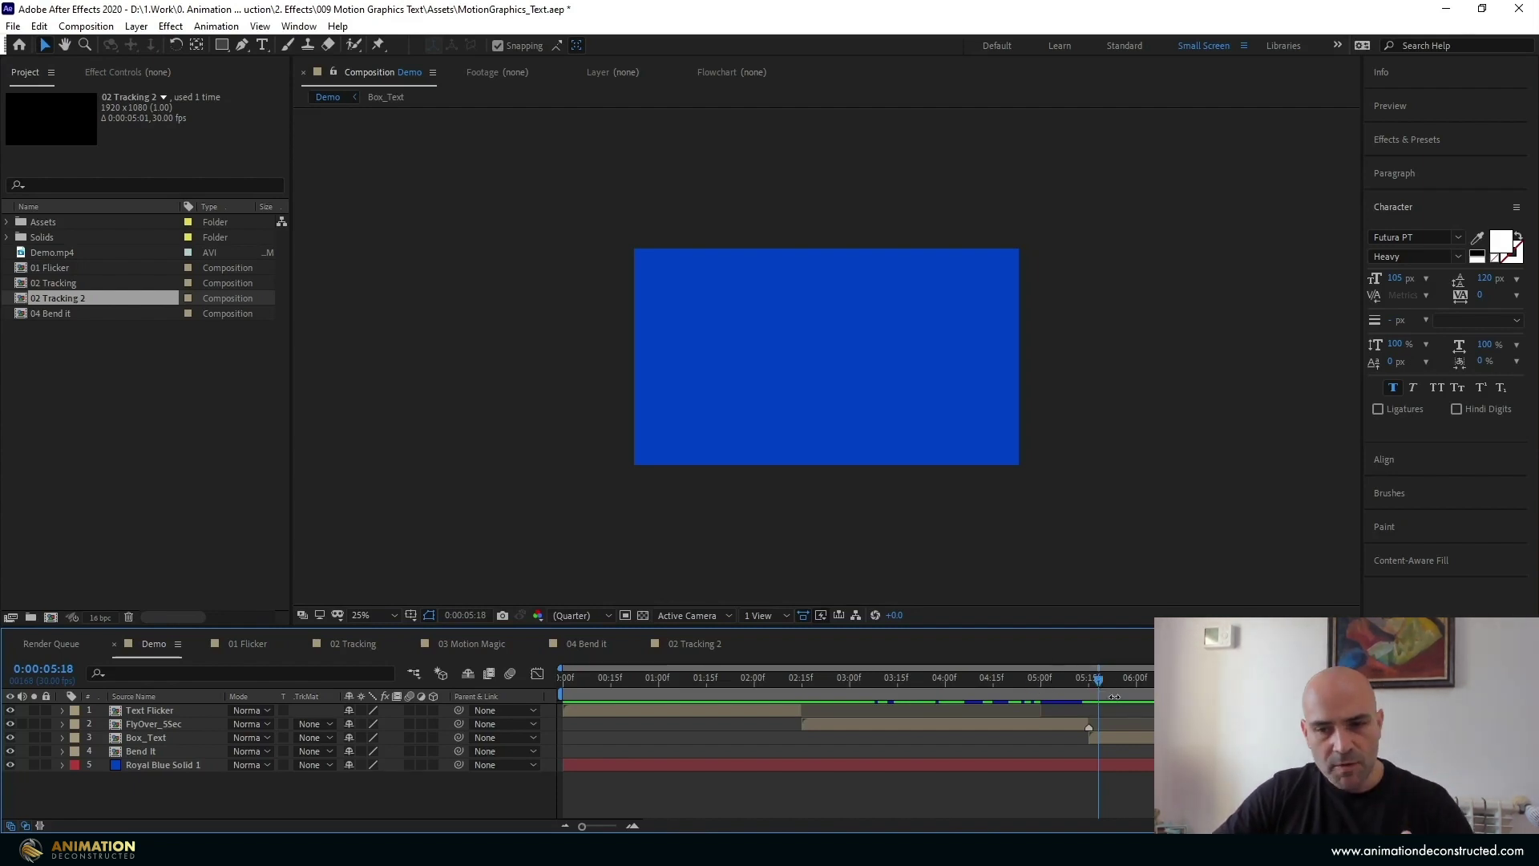
{"action": "left_click_drag", "start_coordinate": [1100, 678], "coordinate": [1164, 681]}
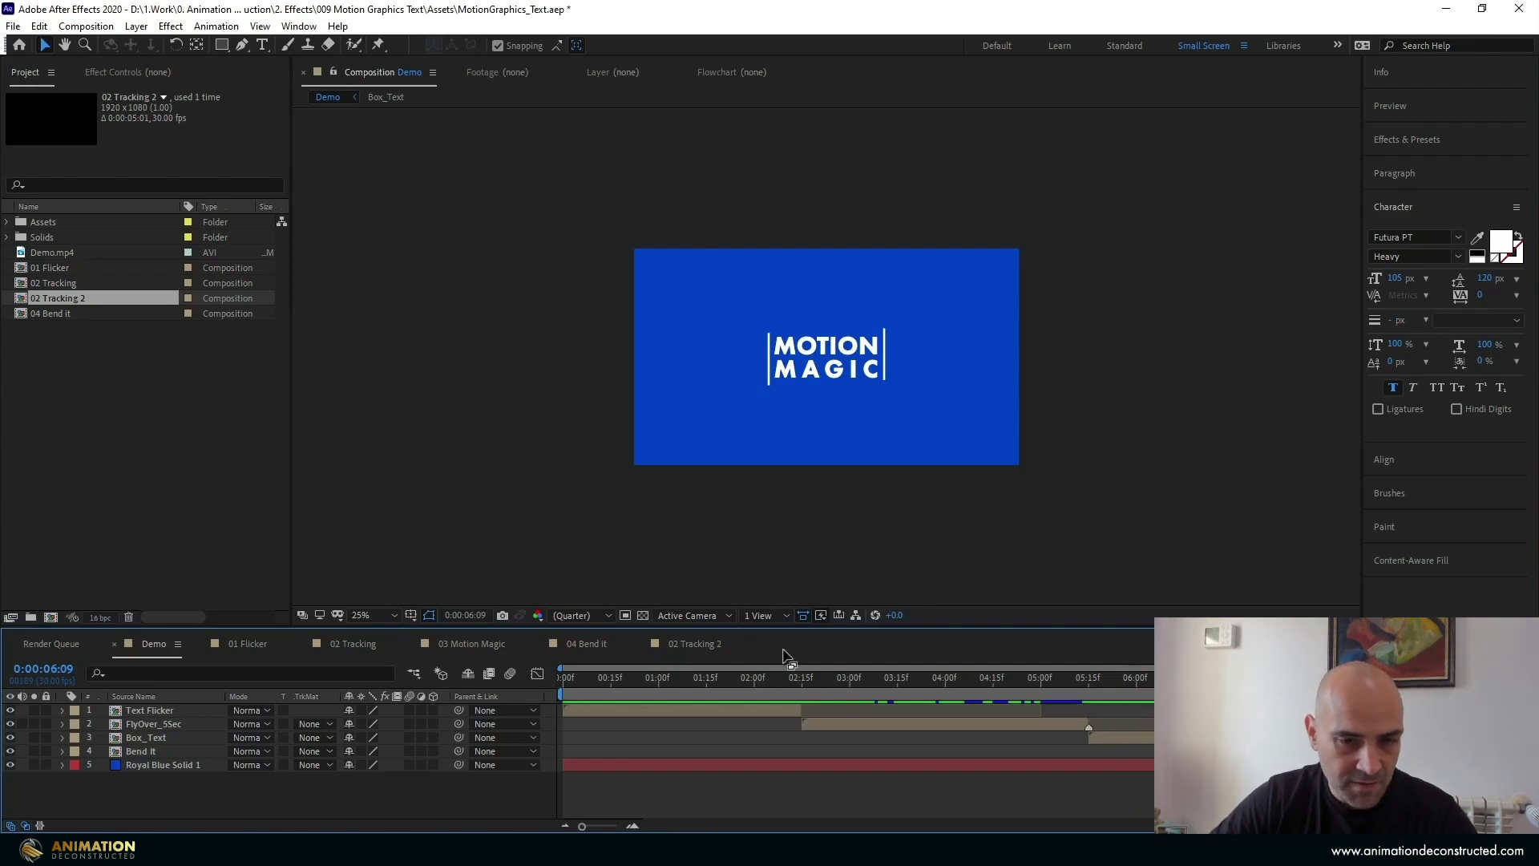
{"action": "left_click_drag", "start_coordinate": [1143, 678], "coordinate": [1194, 680]}
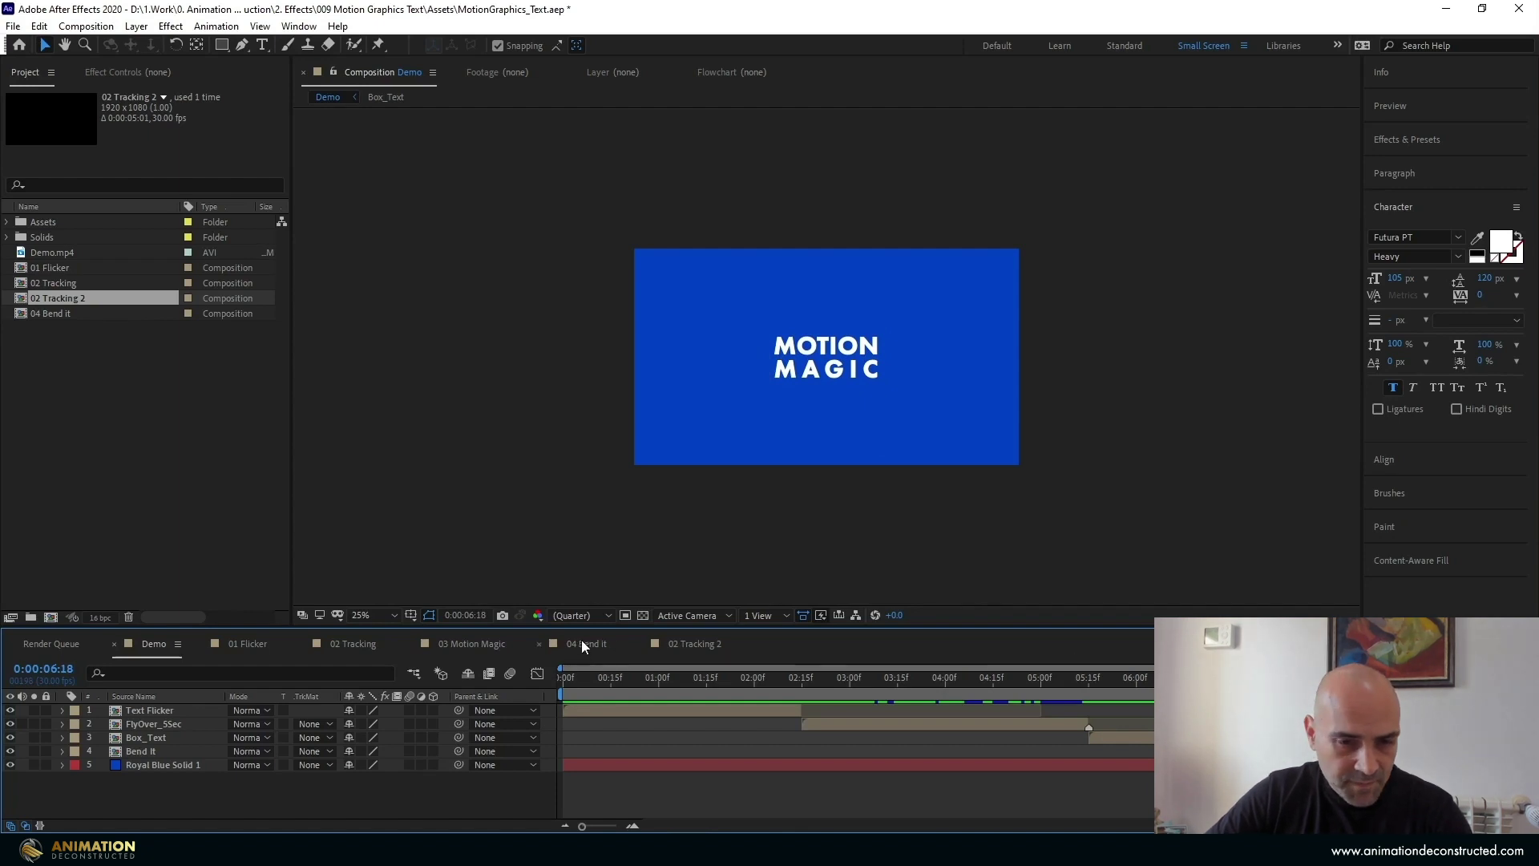
In the 03 Motion Magic composition, add a new text layer reading MOTION in capitals
{"action": "left_click", "coordinate": [489, 643]}
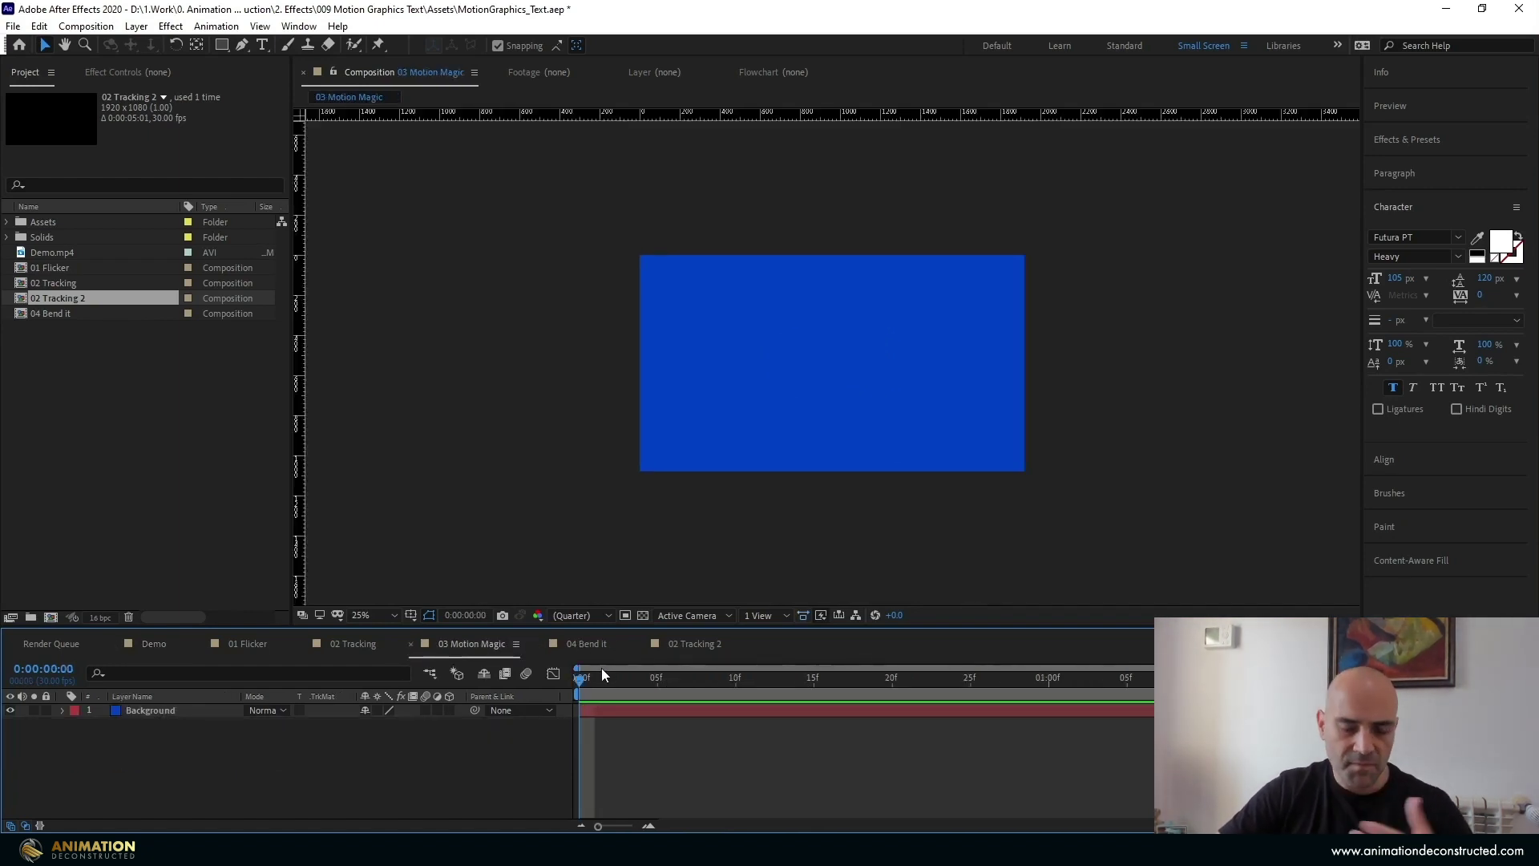
{"action": "right_click", "coordinate": [151, 752]}
{"action": "mouse_move", "coordinate": [321, 577]}
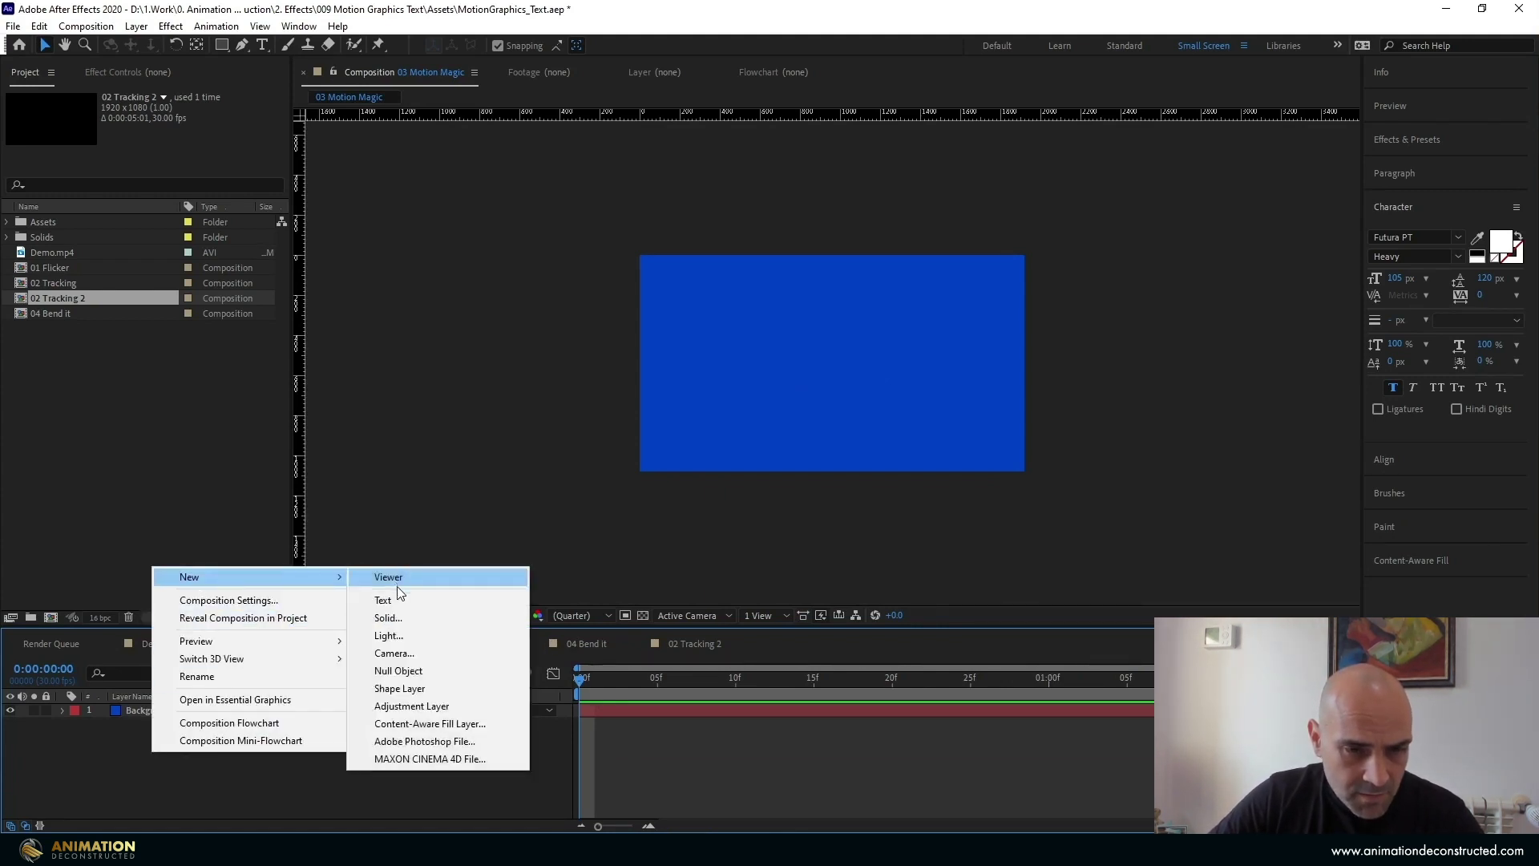
{"action": "left_click", "coordinate": [385, 600]}
{"action": "type", "text": "motion"}
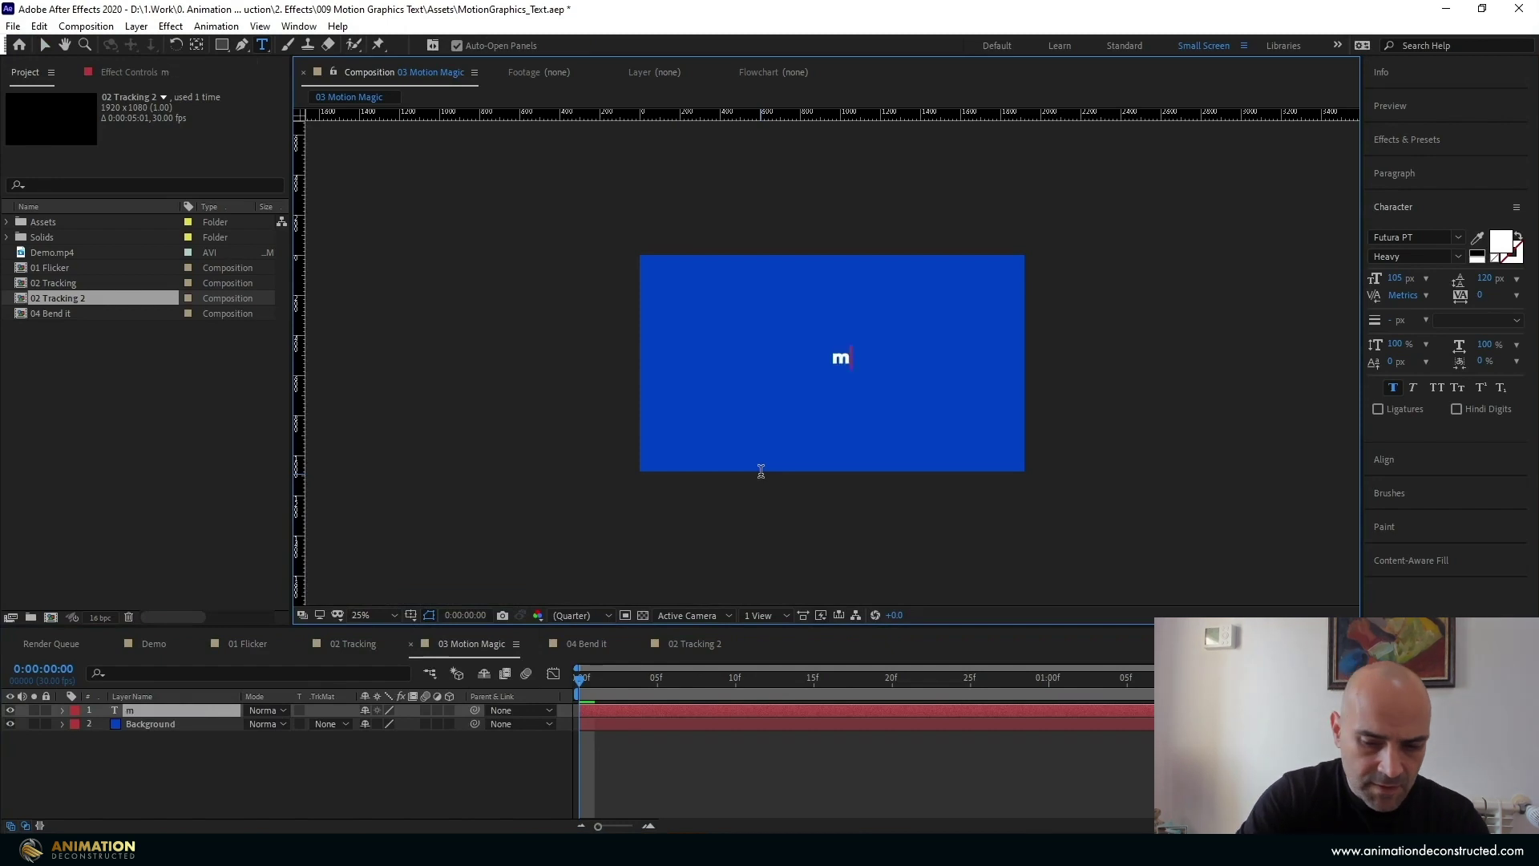
{"action": "key", "text": "BackSpace"}
{"action": "key", "text": "BackSpace"}
{"action": "key", "text": "BackSpace"}
{"action": "key", "text": "BackSpace"}
{"action": "key", "text": "BackSpace"}
{"action": "key", "text": "BackSpace"}
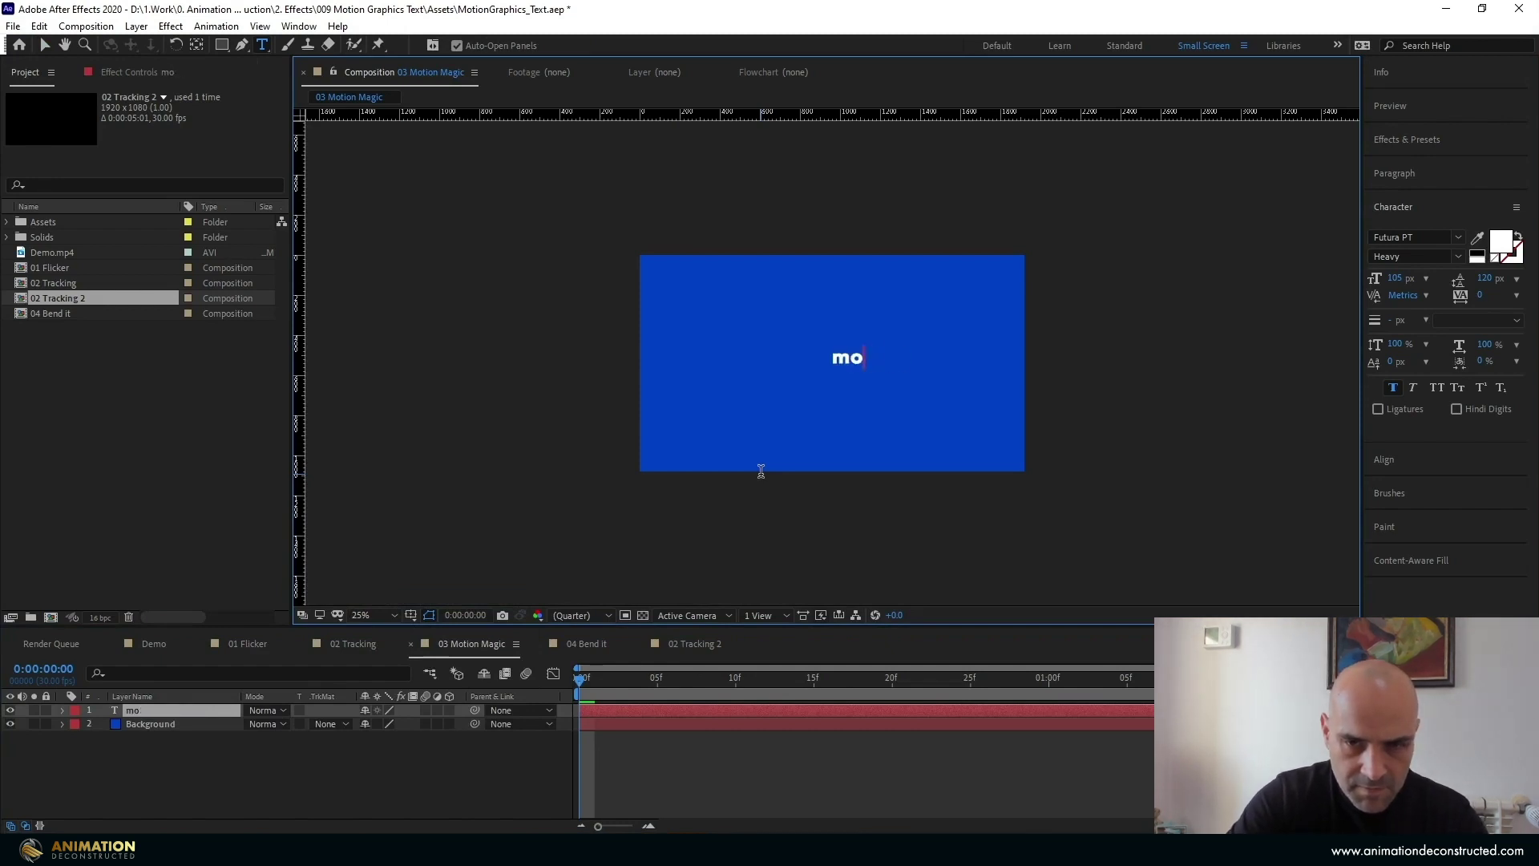
{"action": "type", "text": "M"}
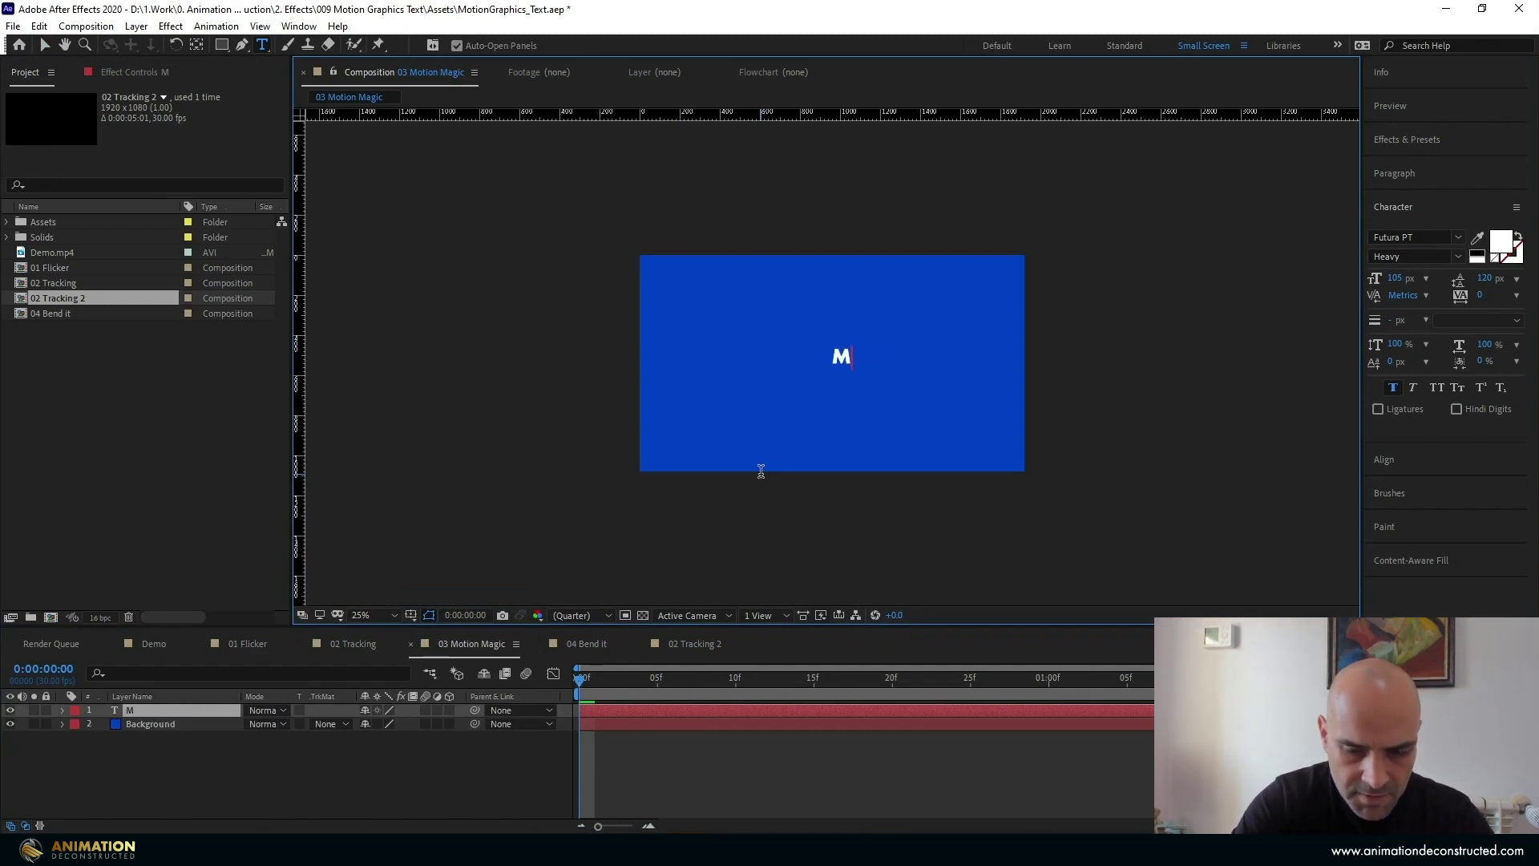
{"action": "type", "text": "OTION"}
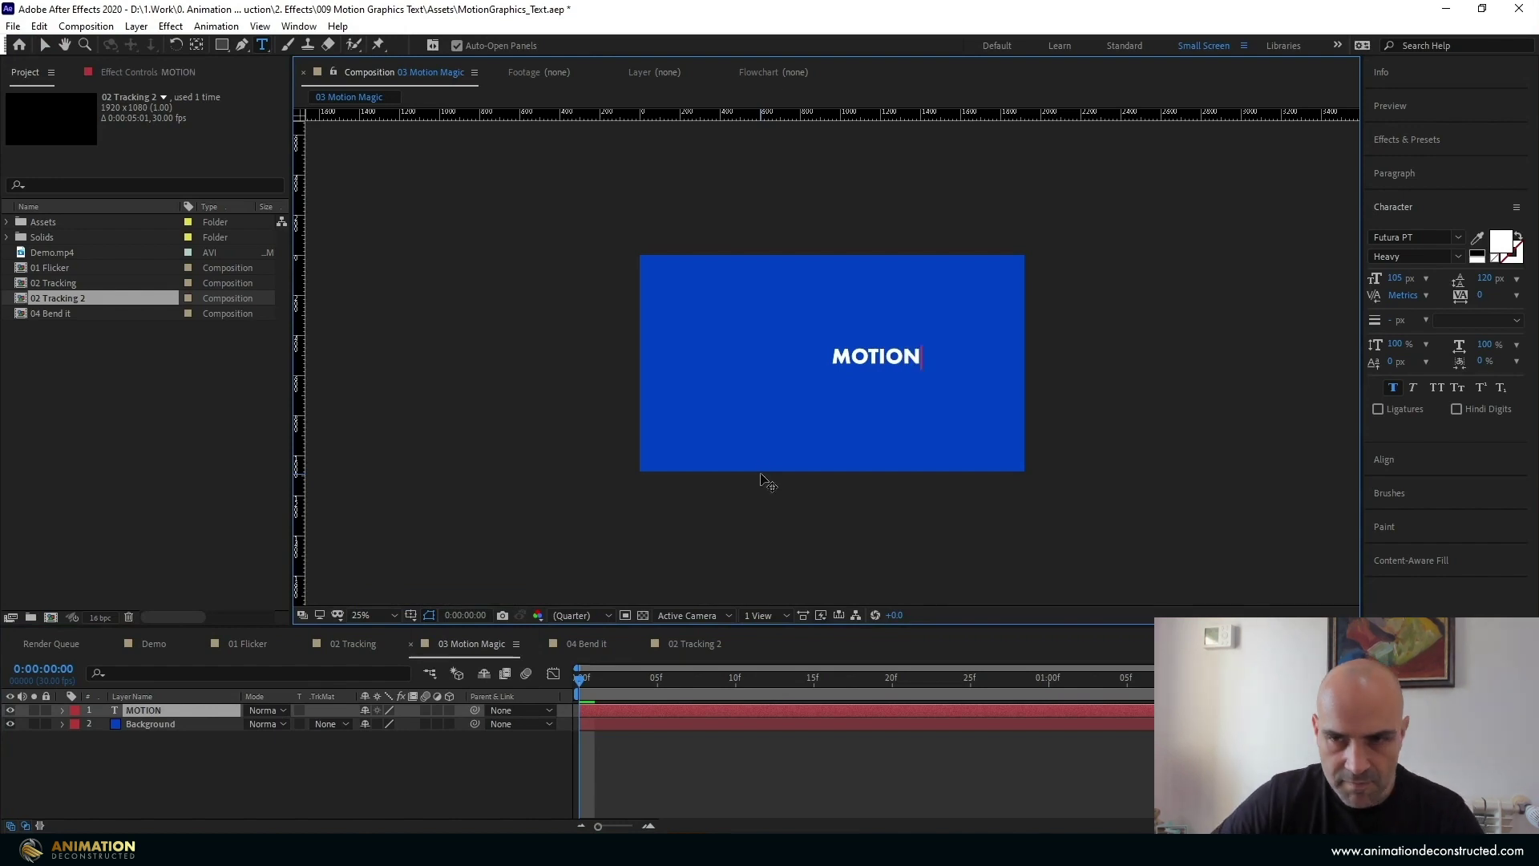
Centre-align the MOTION text and finish editing it
{"action": "key", "text": "ctrl+a"}
{"action": "left_click", "coordinate": [1403, 175]}
{"action": "left_click", "coordinate": [1397, 201]}
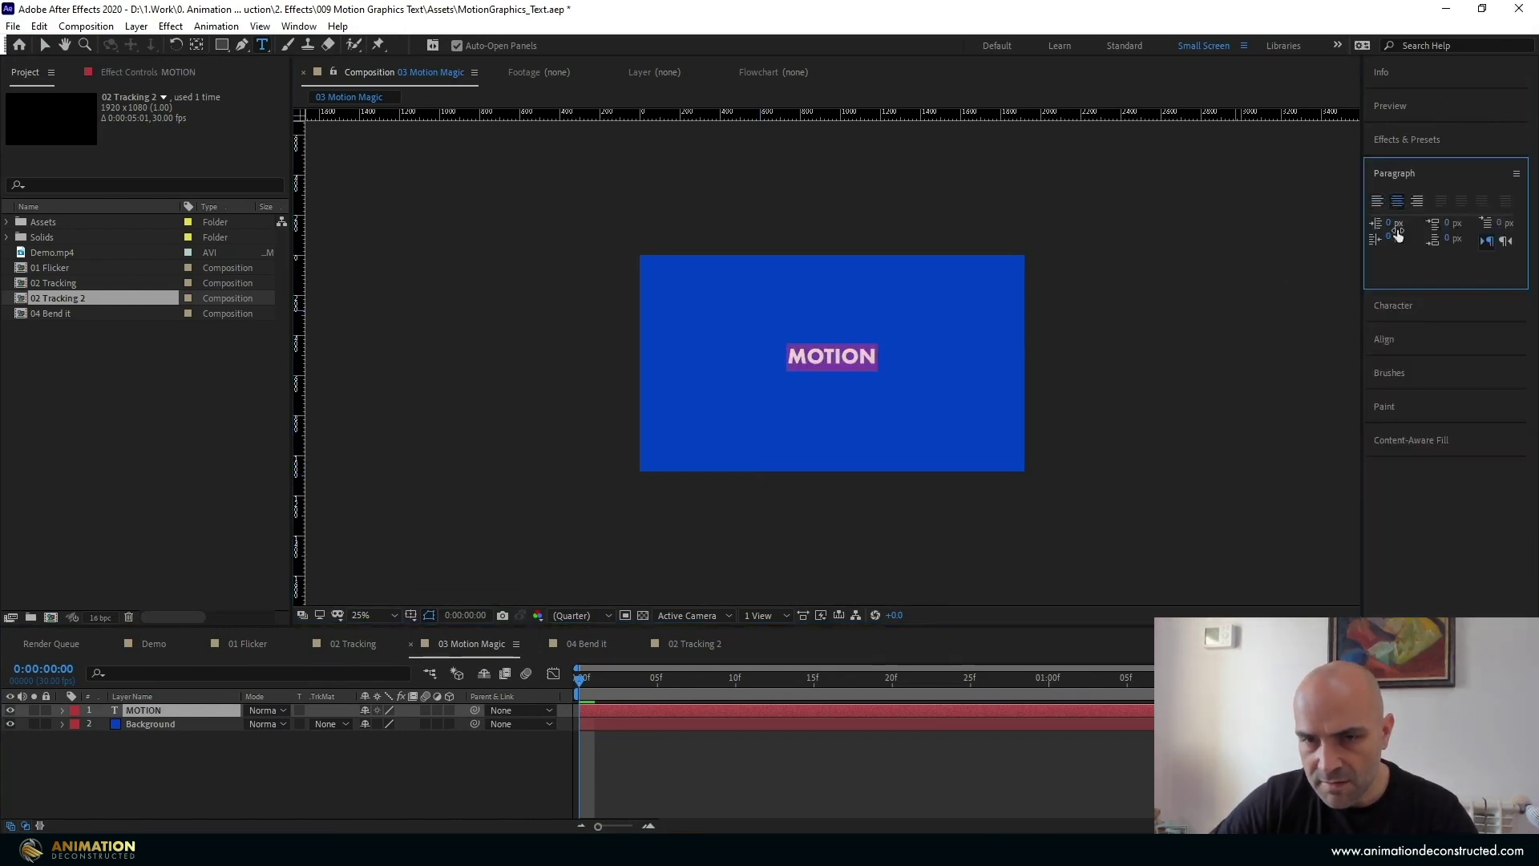
{"action": "left_click", "coordinate": [876, 360]}
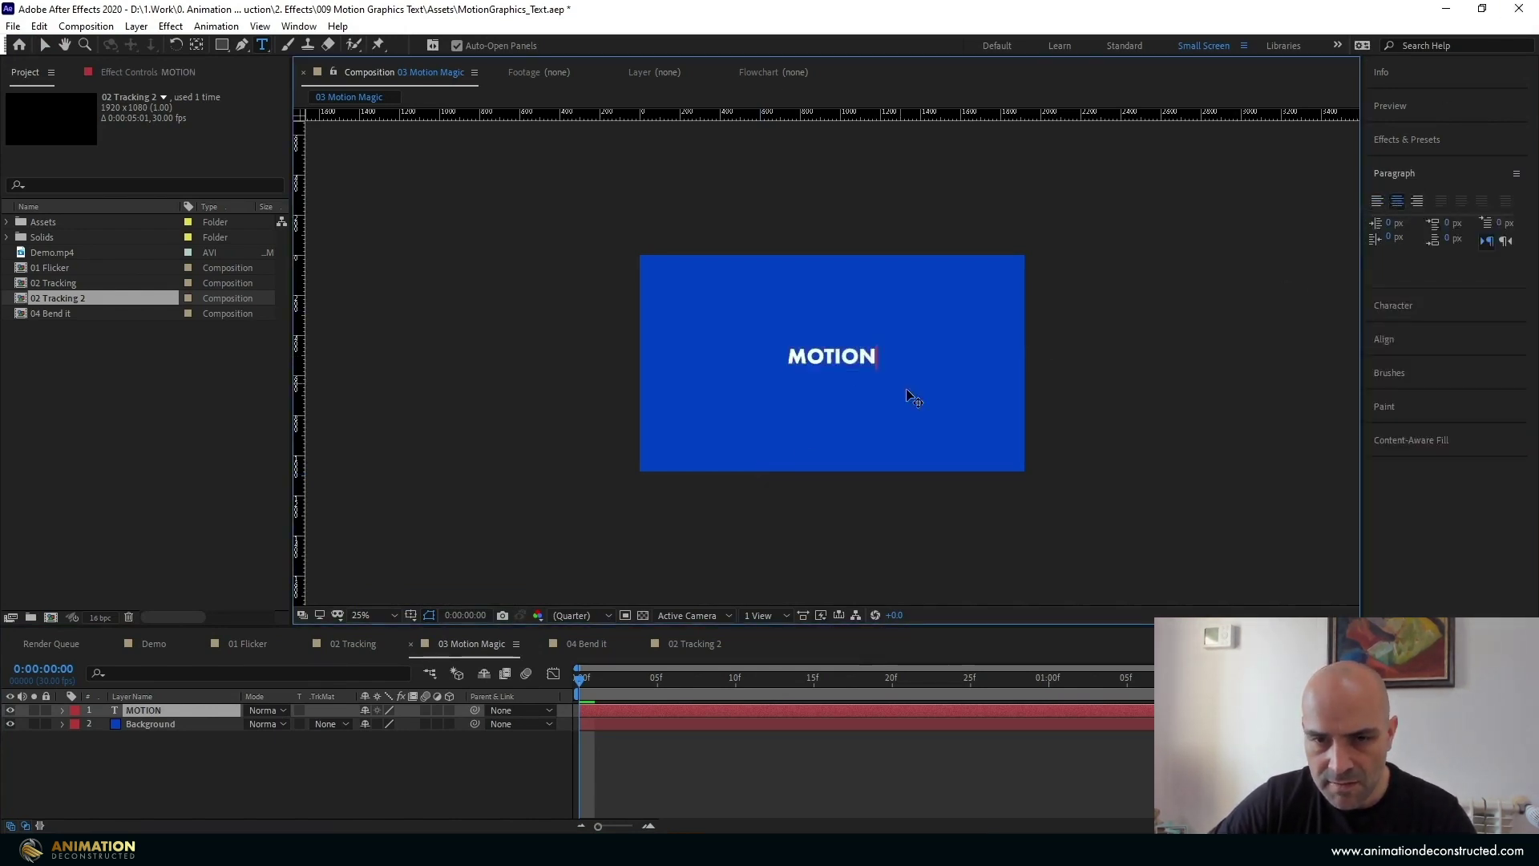
{"action": "key", "text": "Return"}
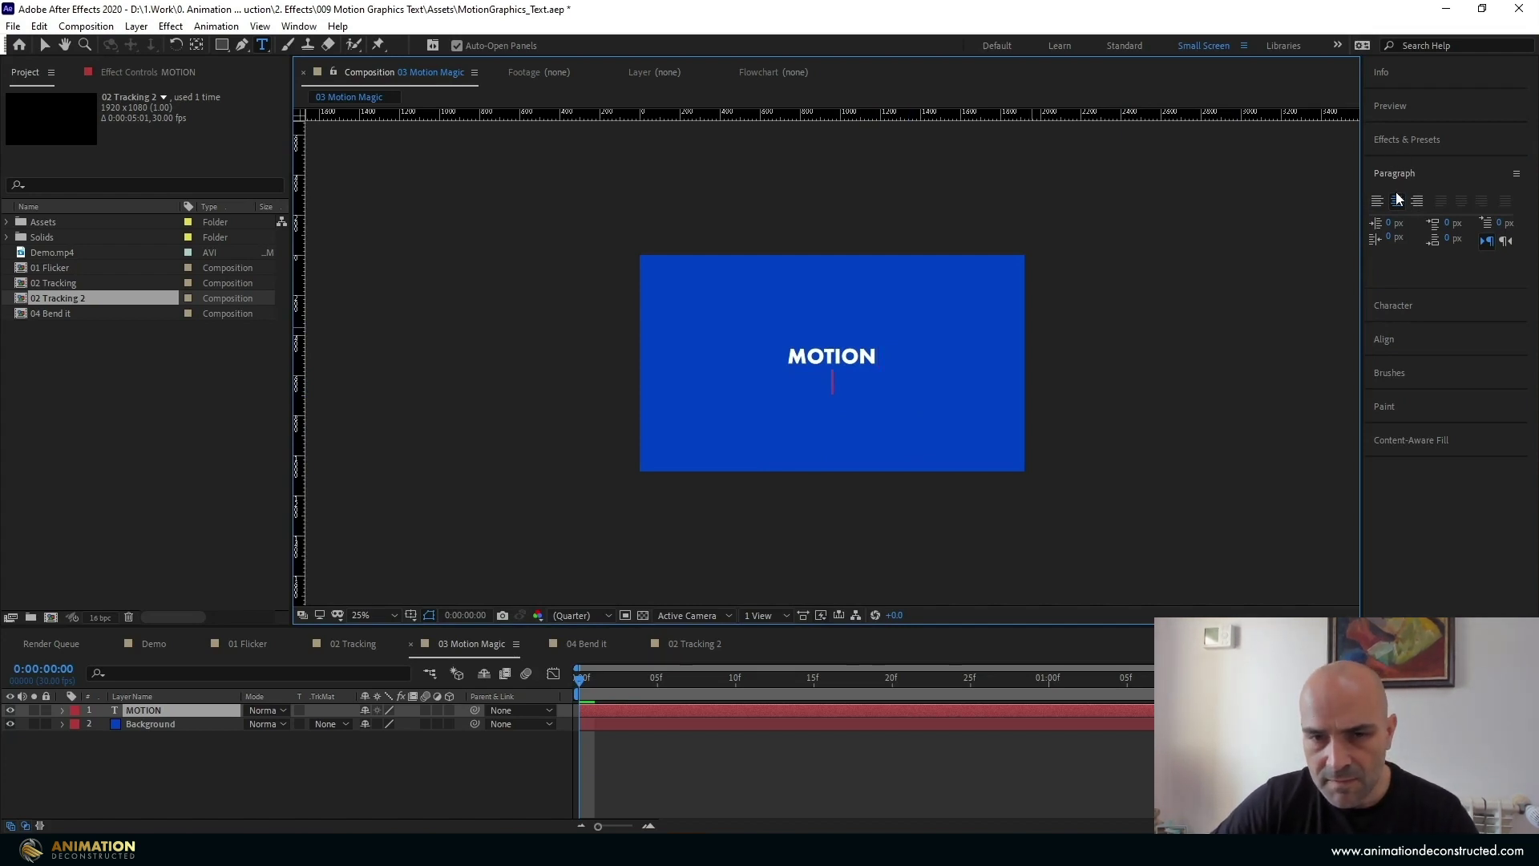
{"action": "left_click", "coordinate": [44, 46]}
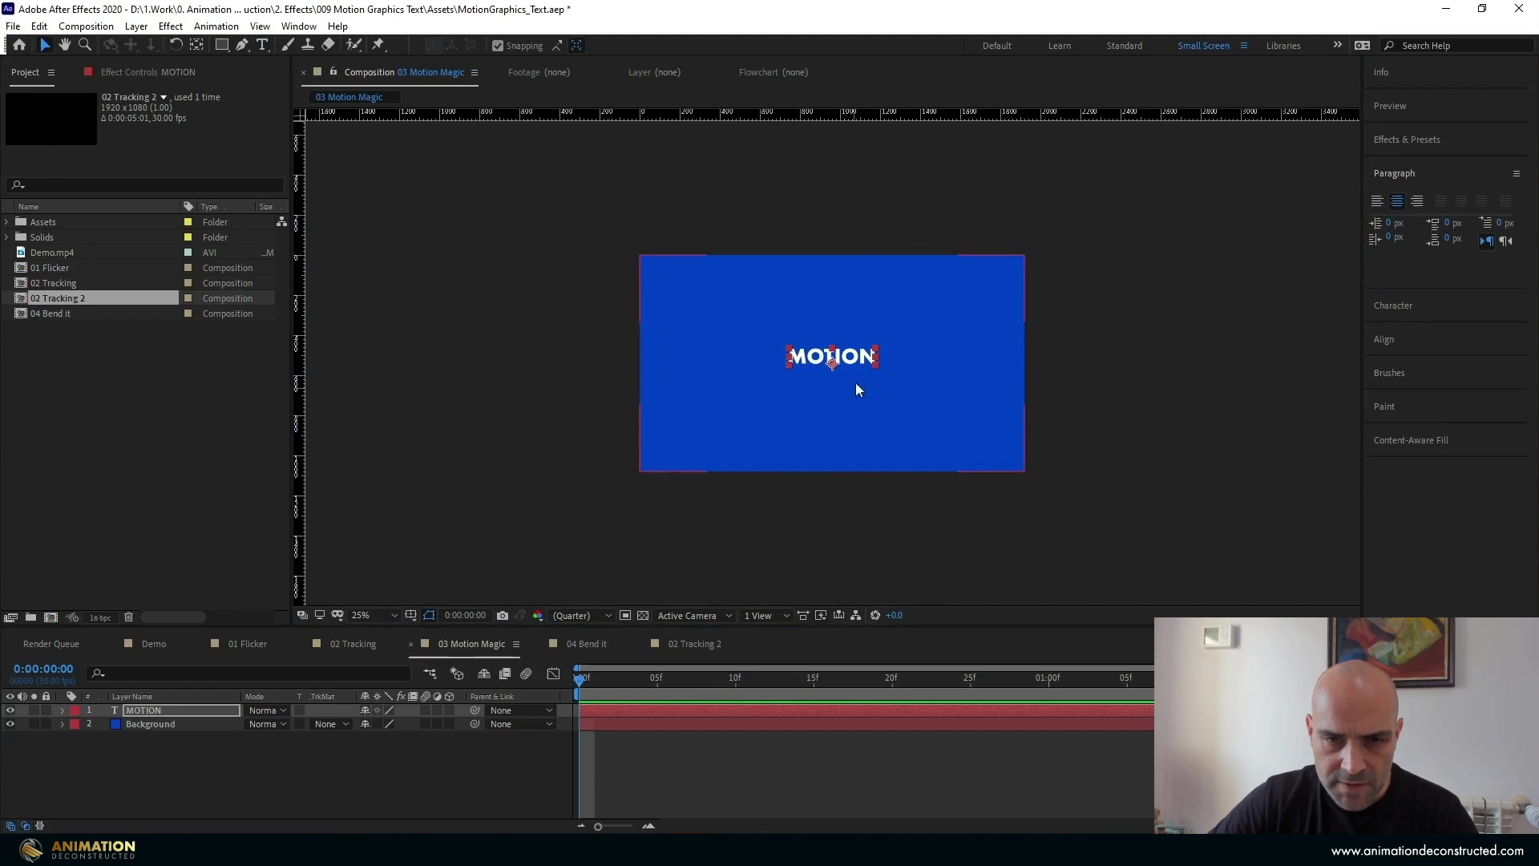
Duplicate the MOTION text layer and move the copy directly beneath the original word
{"action": "left_click", "coordinate": [152, 710]}
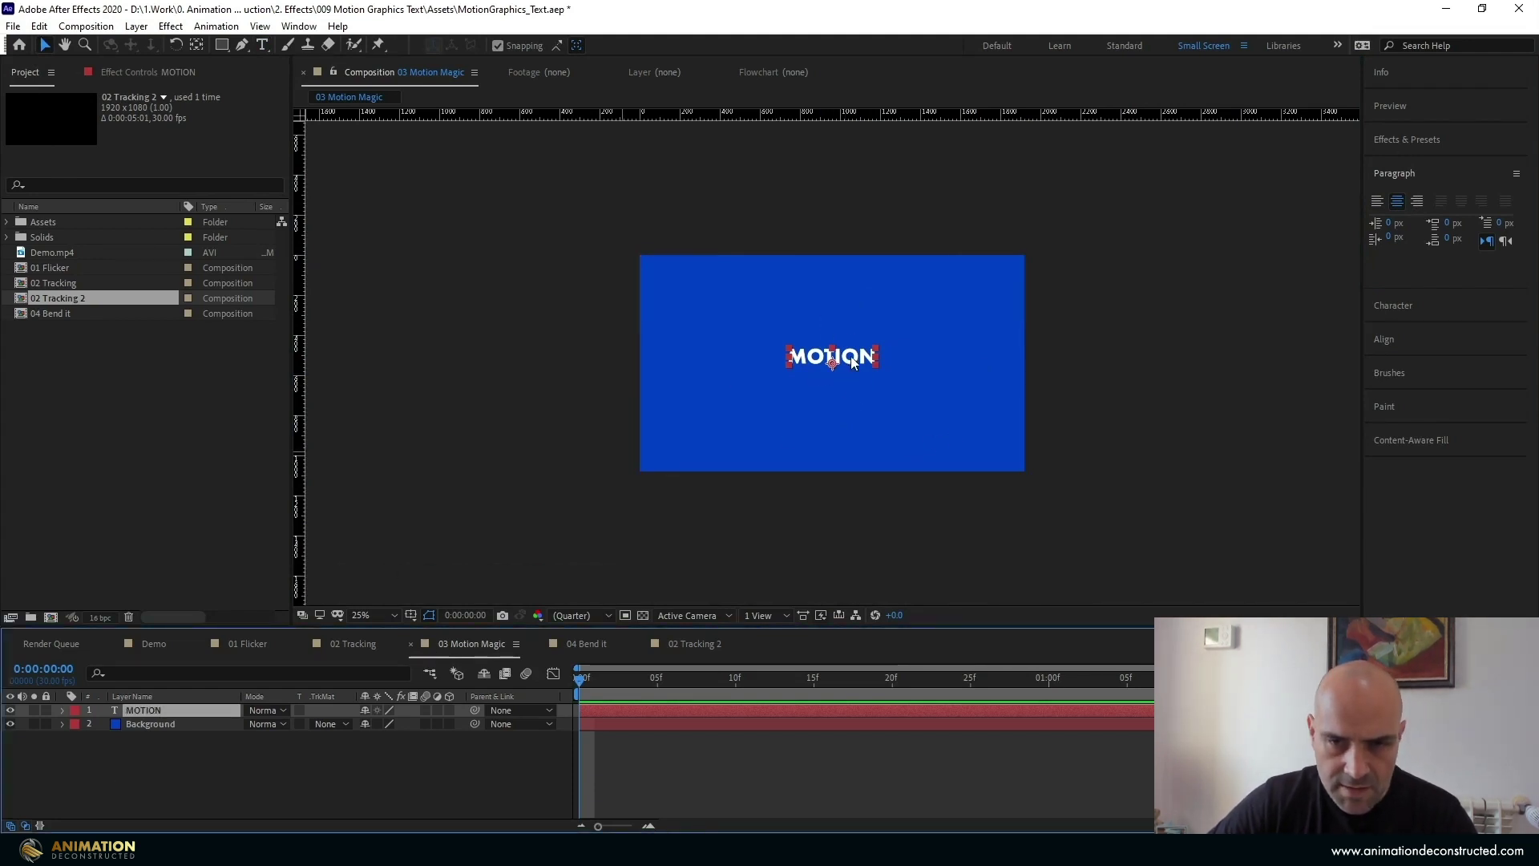
{"action": "key", "text": "ctrl+d"}
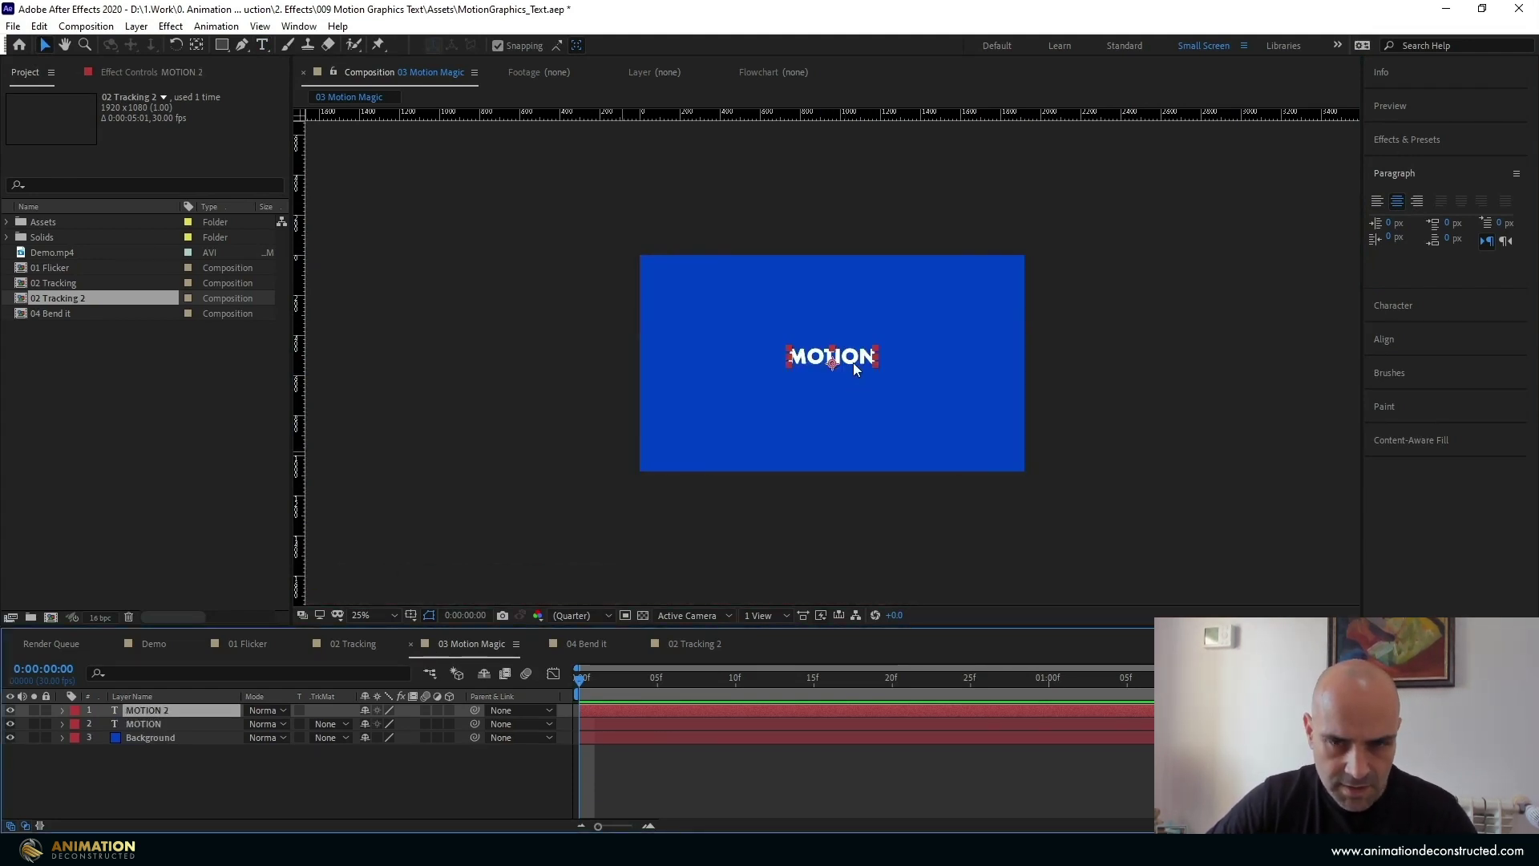
{"action": "left_click_drag", "start_coordinate": [854, 377], "coordinate": [854, 380]}
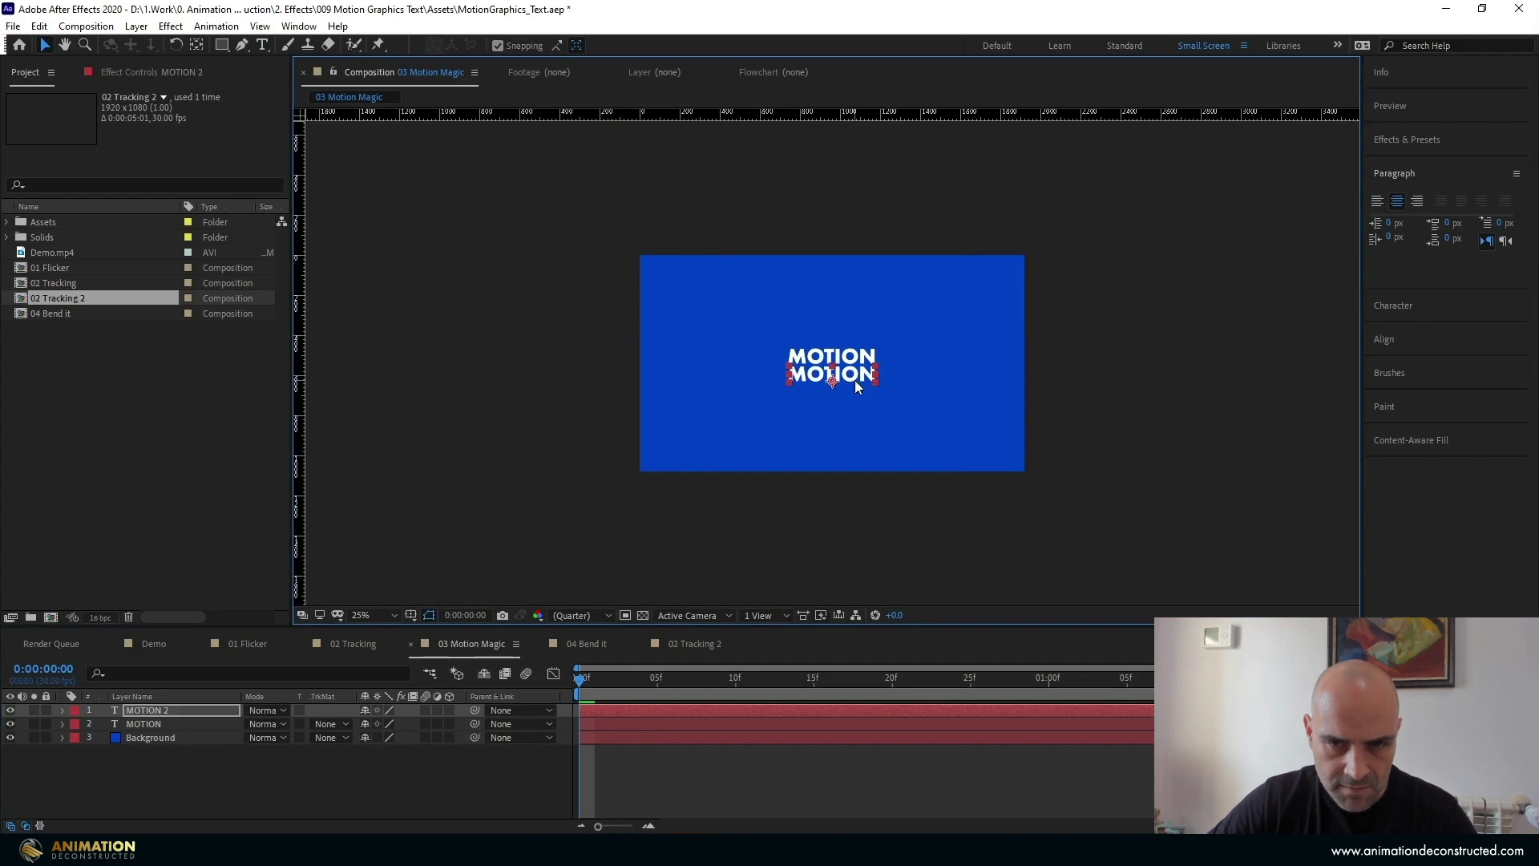
Change the lower copy's text to MAGIC in capitals
{"action": "double_click", "coordinate": [851, 375]}
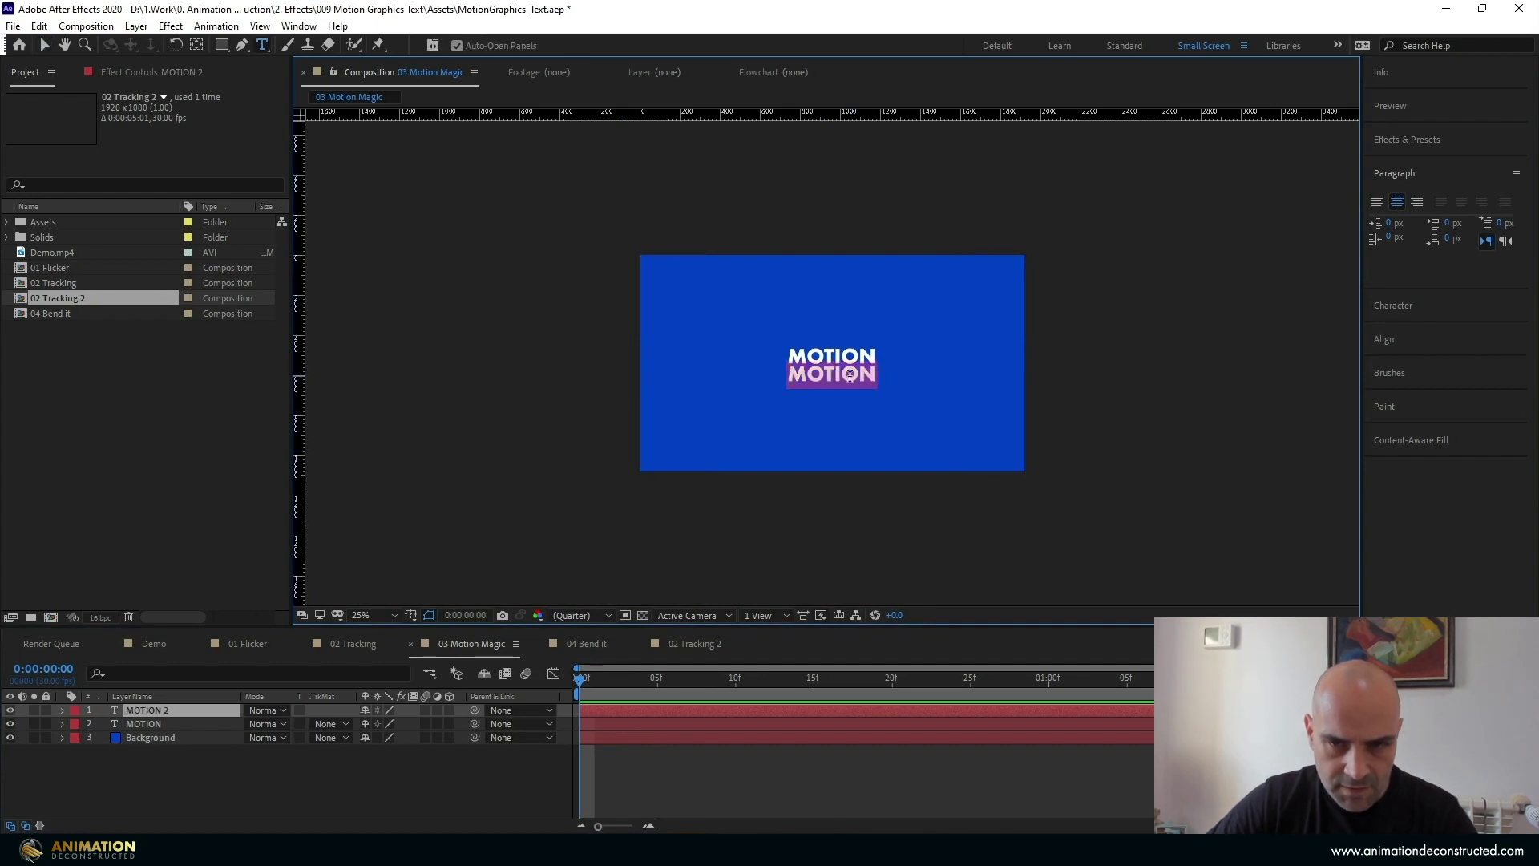
{"action": "type", "text": "magic"}
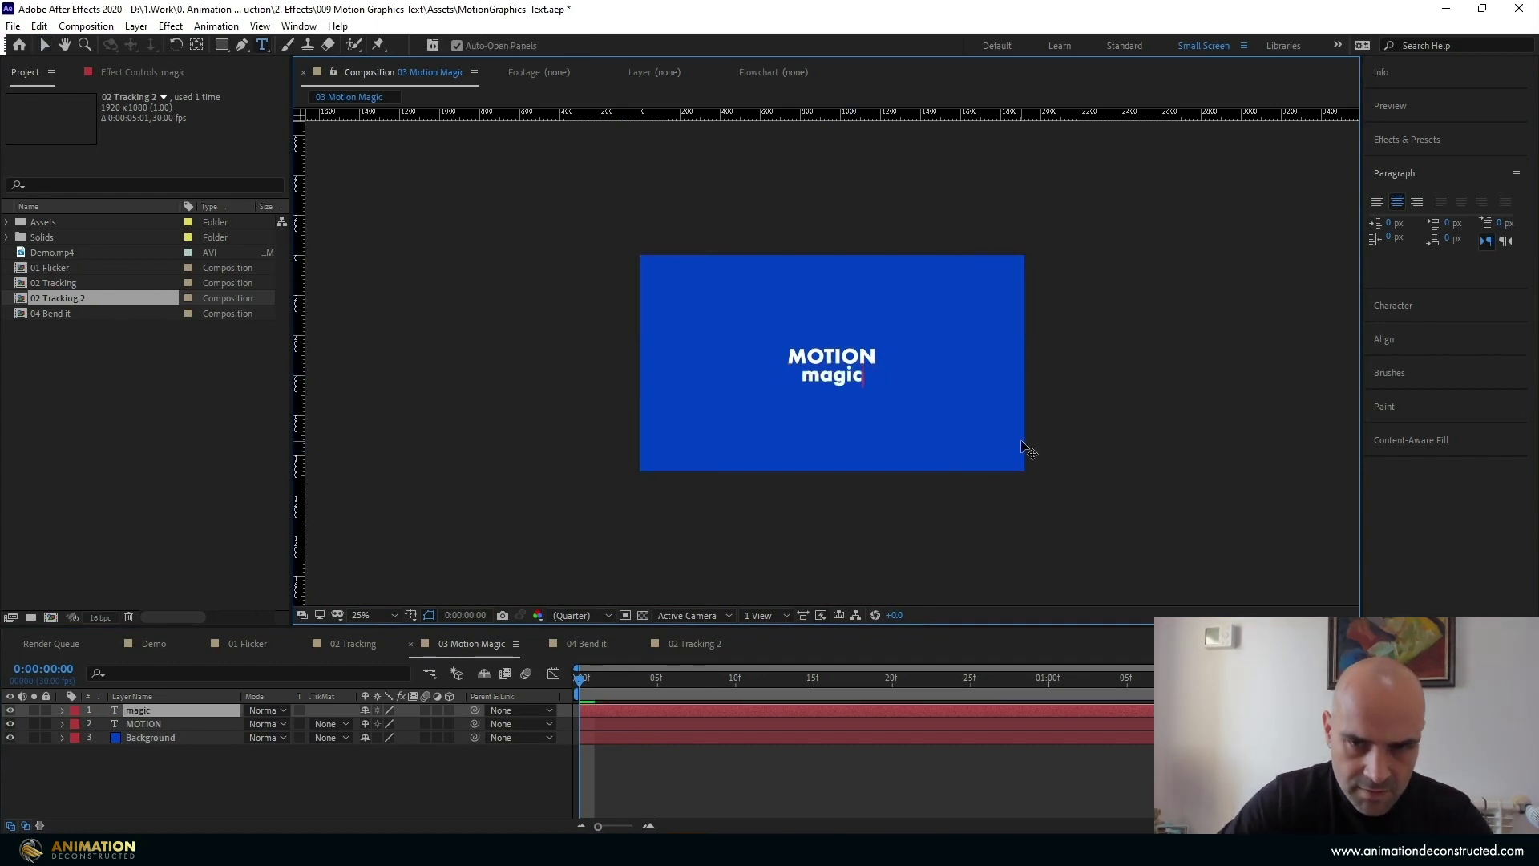
{"action": "key", "text": "BackSpace"}
{"action": "key", "text": "BackSpace"}
{"action": "key", "text": "BackSpace"}
{"action": "key", "text": "BackSpace"}
{"action": "key", "text": "BackSpace"}
{"action": "type", "text": "MAGIC"}
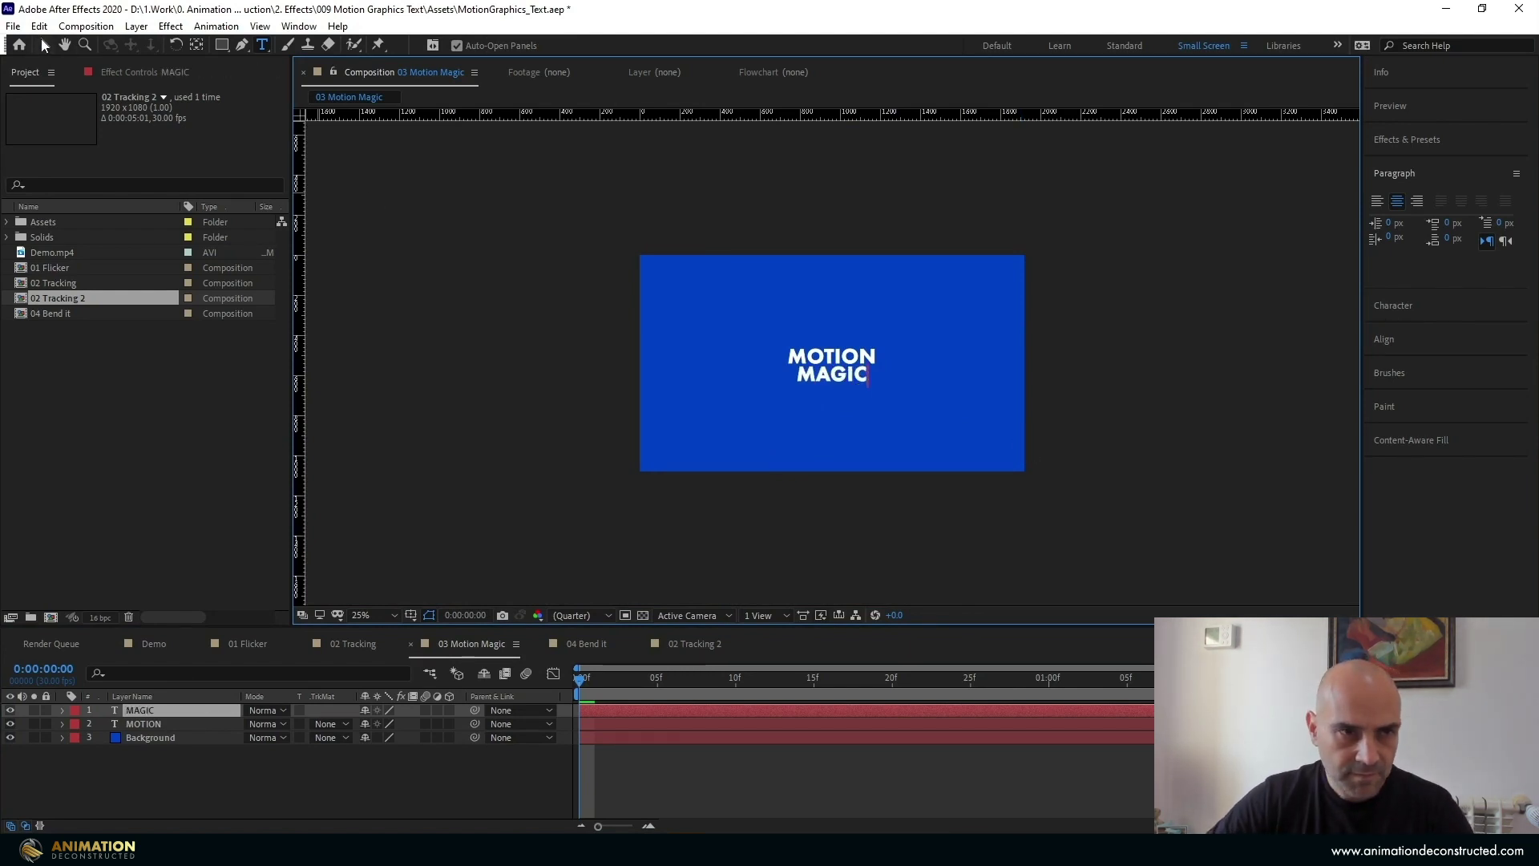
{"action": "left_click", "coordinate": [44, 45]}
Widen the letter tracking of MAGIC to about 188 so the word matches the width of MOTION
{"action": "left_click", "coordinate": [1397, 304]}
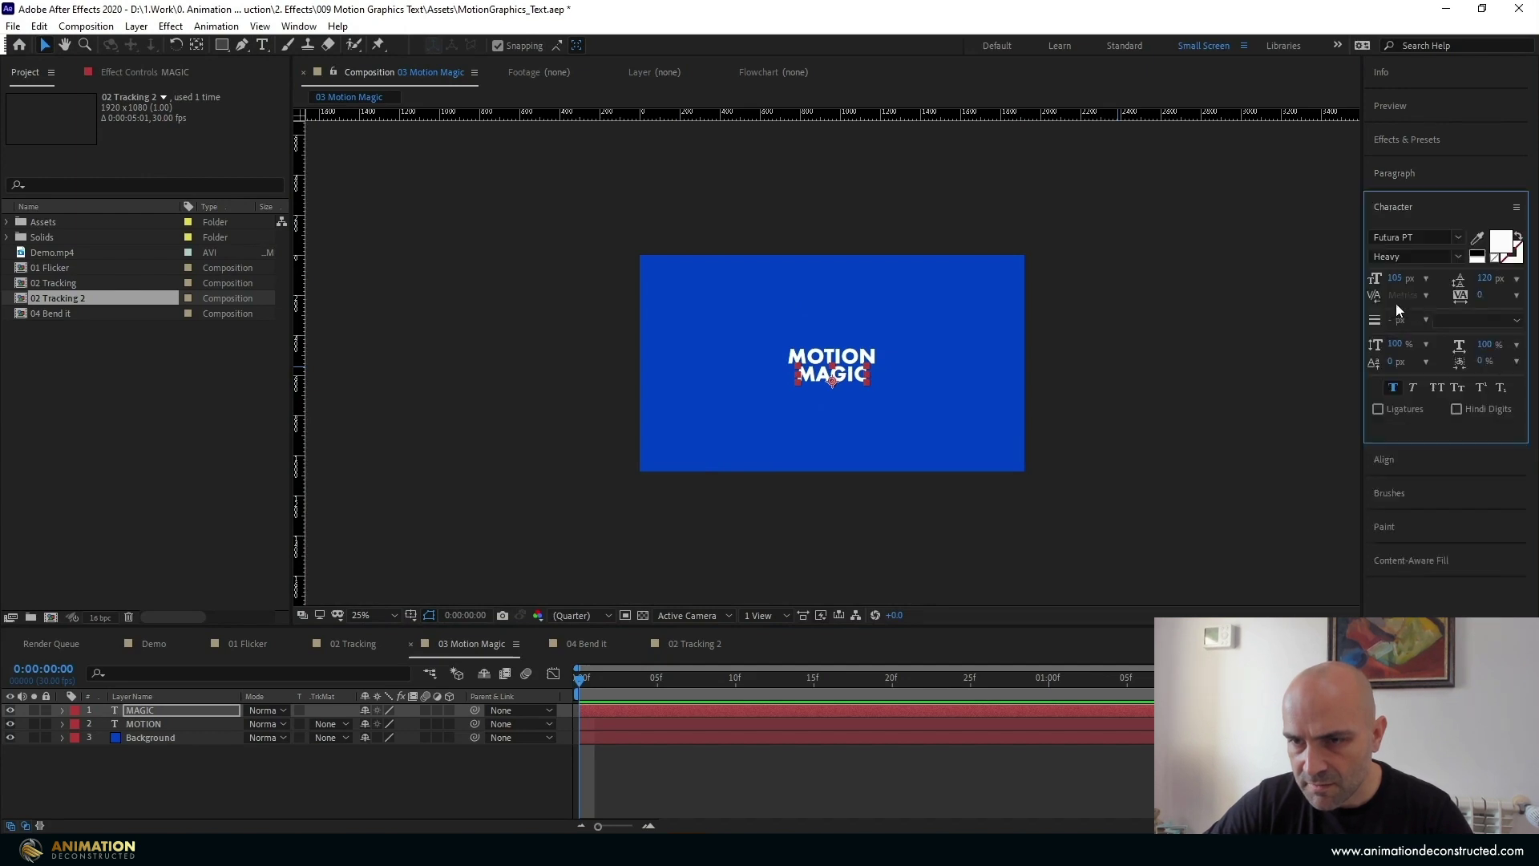
{"action": "left_click_drag", "start_coordinate": [1480, 297], "coordinate": [1533, 290]}
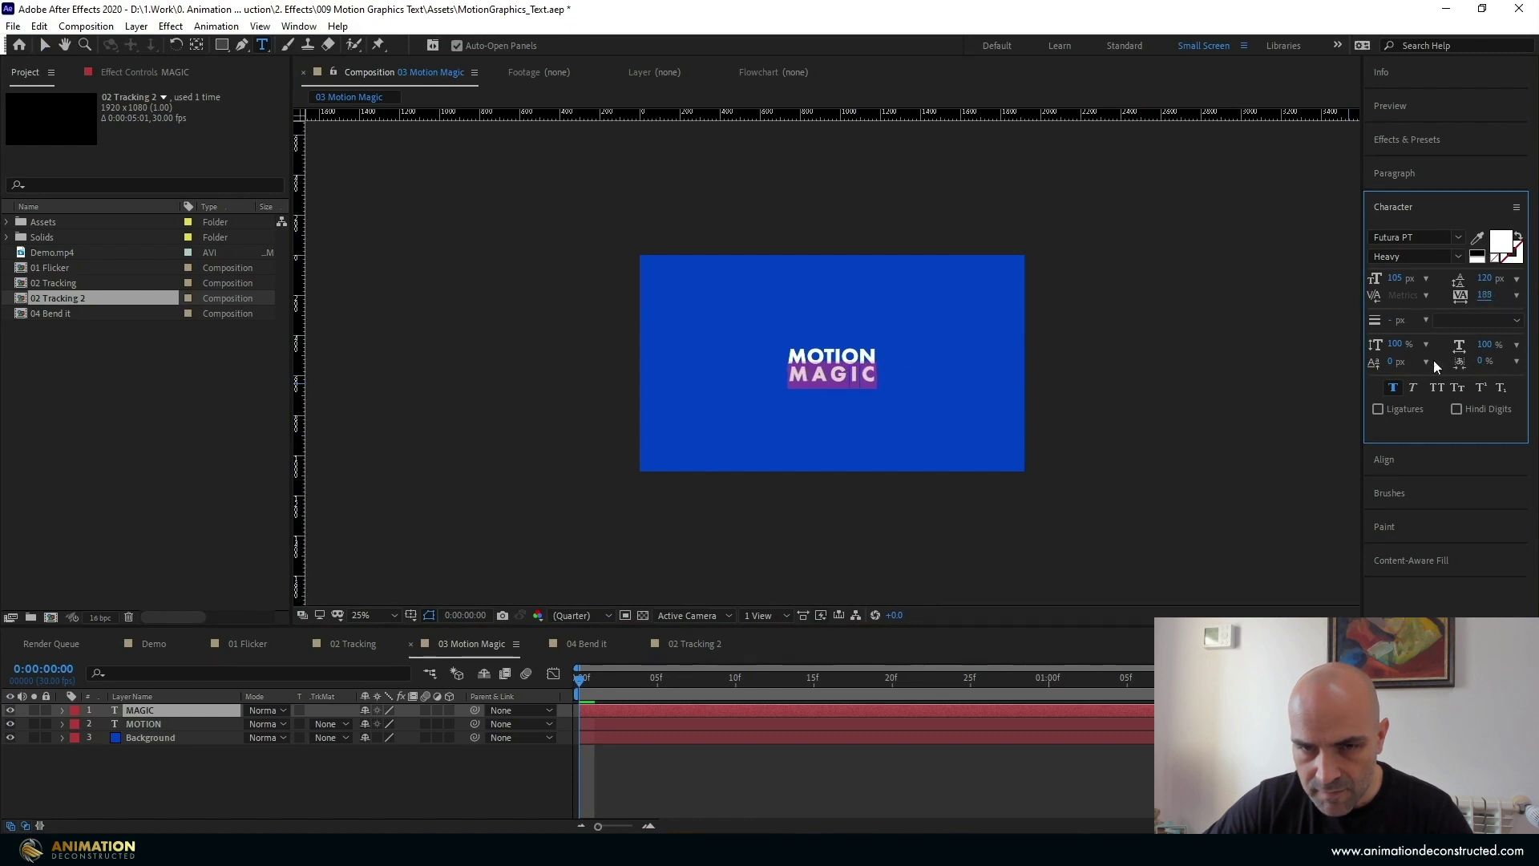
{"action": "left_click", "coordinate": [44, 45]}
{"action": "key", "text": "period"}
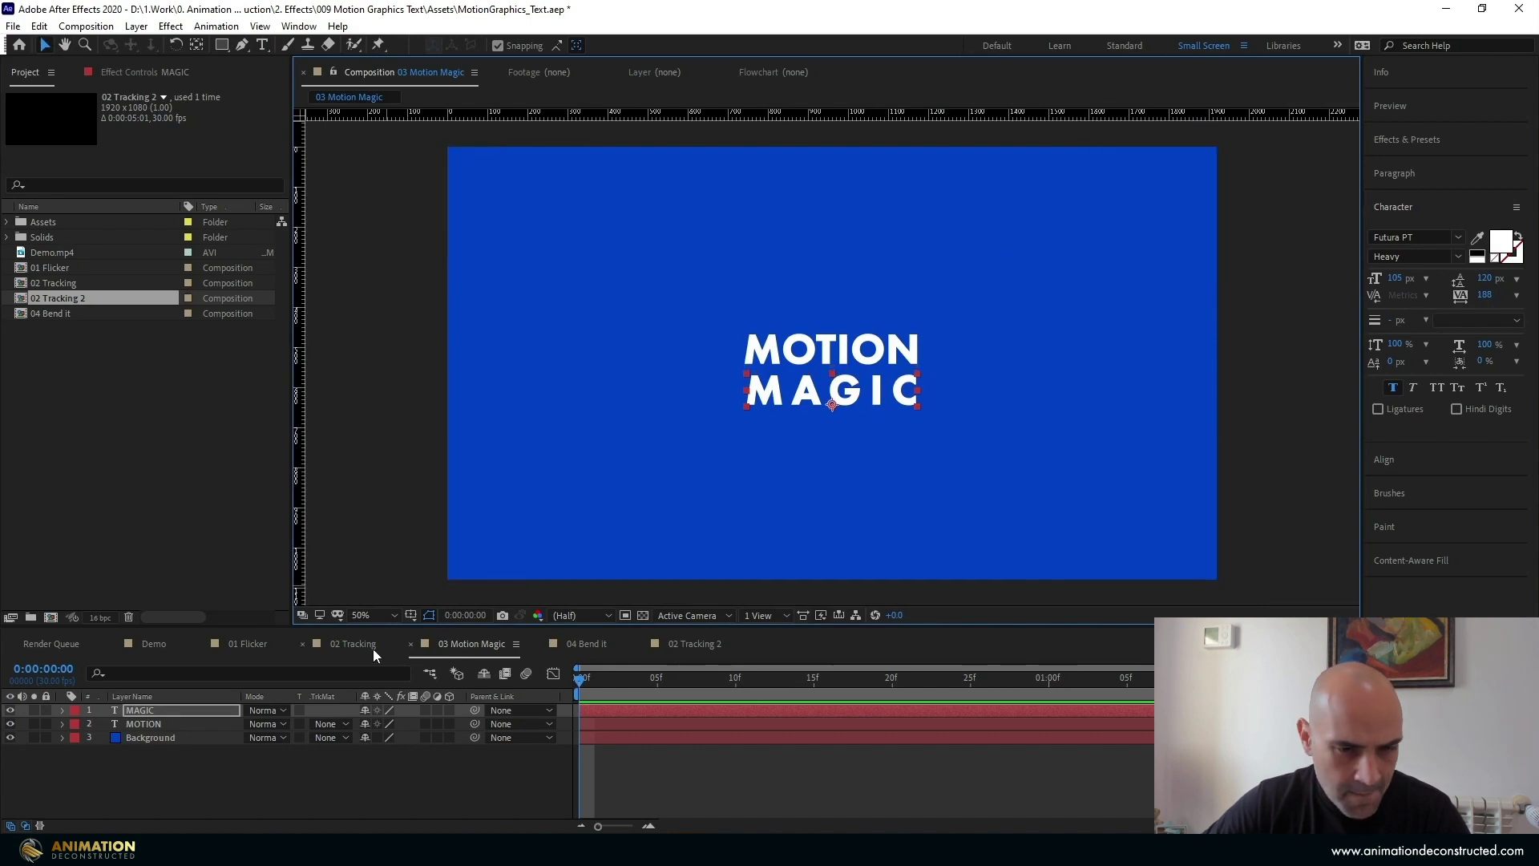
Add a full-frame rectangle as a new shape layer with no fill and a solid white stroke
{"action": "left_click", "coordinate": [339, 784]}
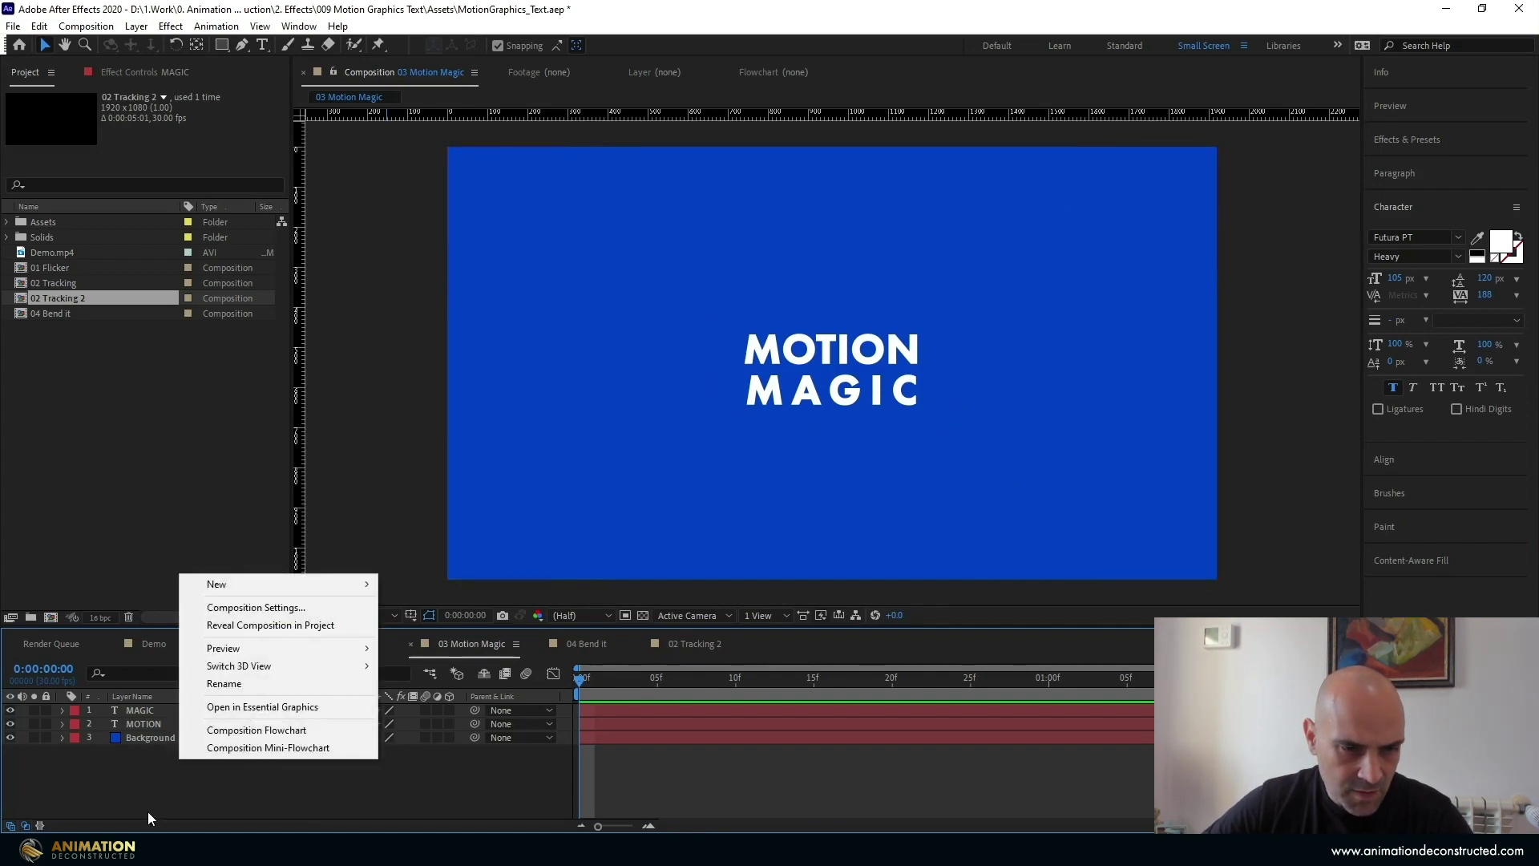
{"action": "mouse_move", "coordinate": [254, 584]}
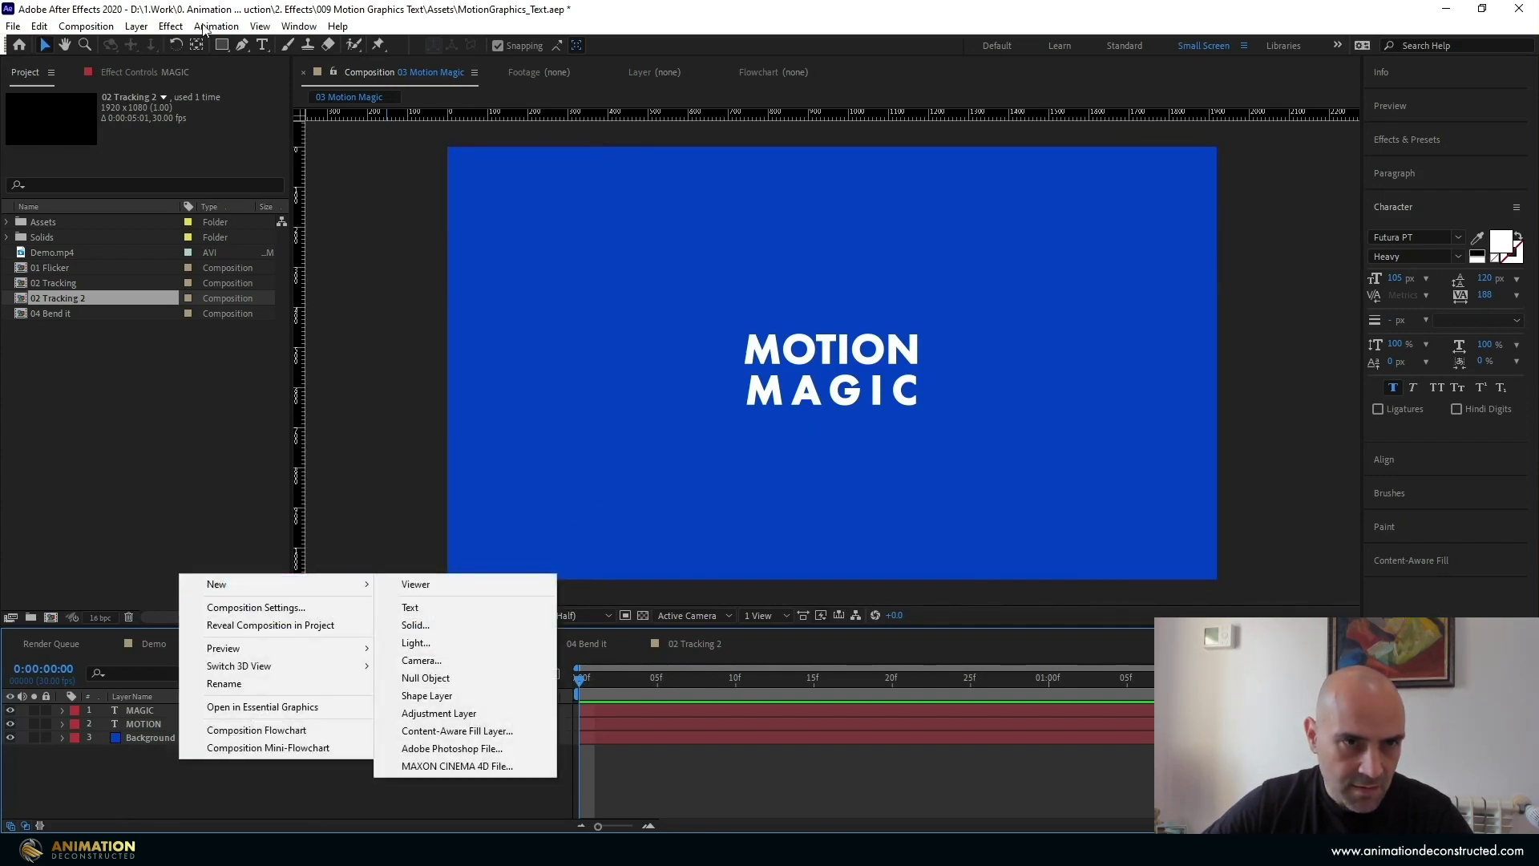
{"action": "double_click", "coordinate": [222, 45]}
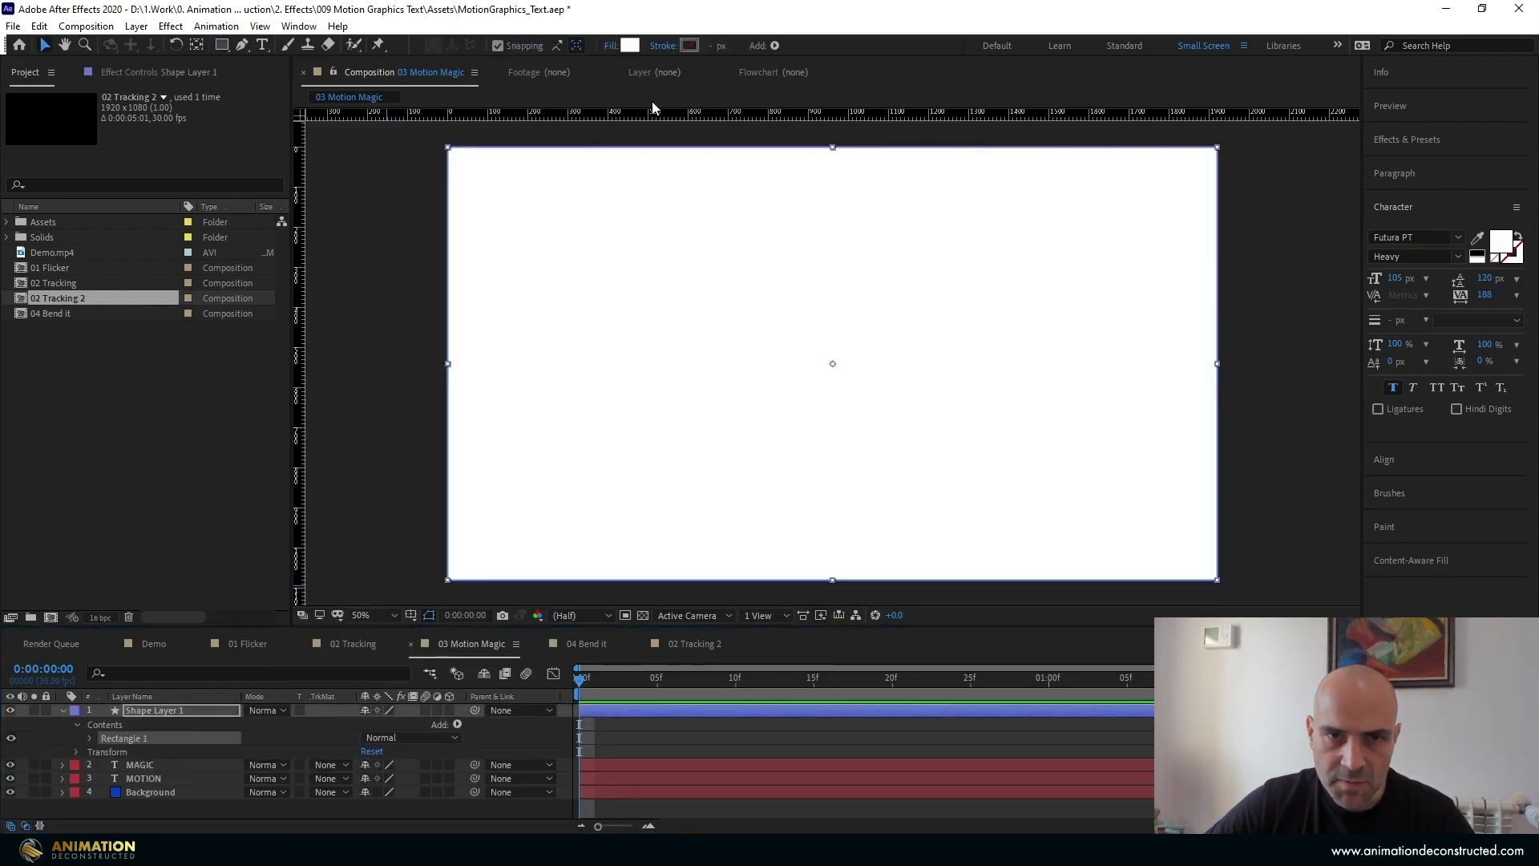
{"action": "left_click", "coordinate": [612, 46]}
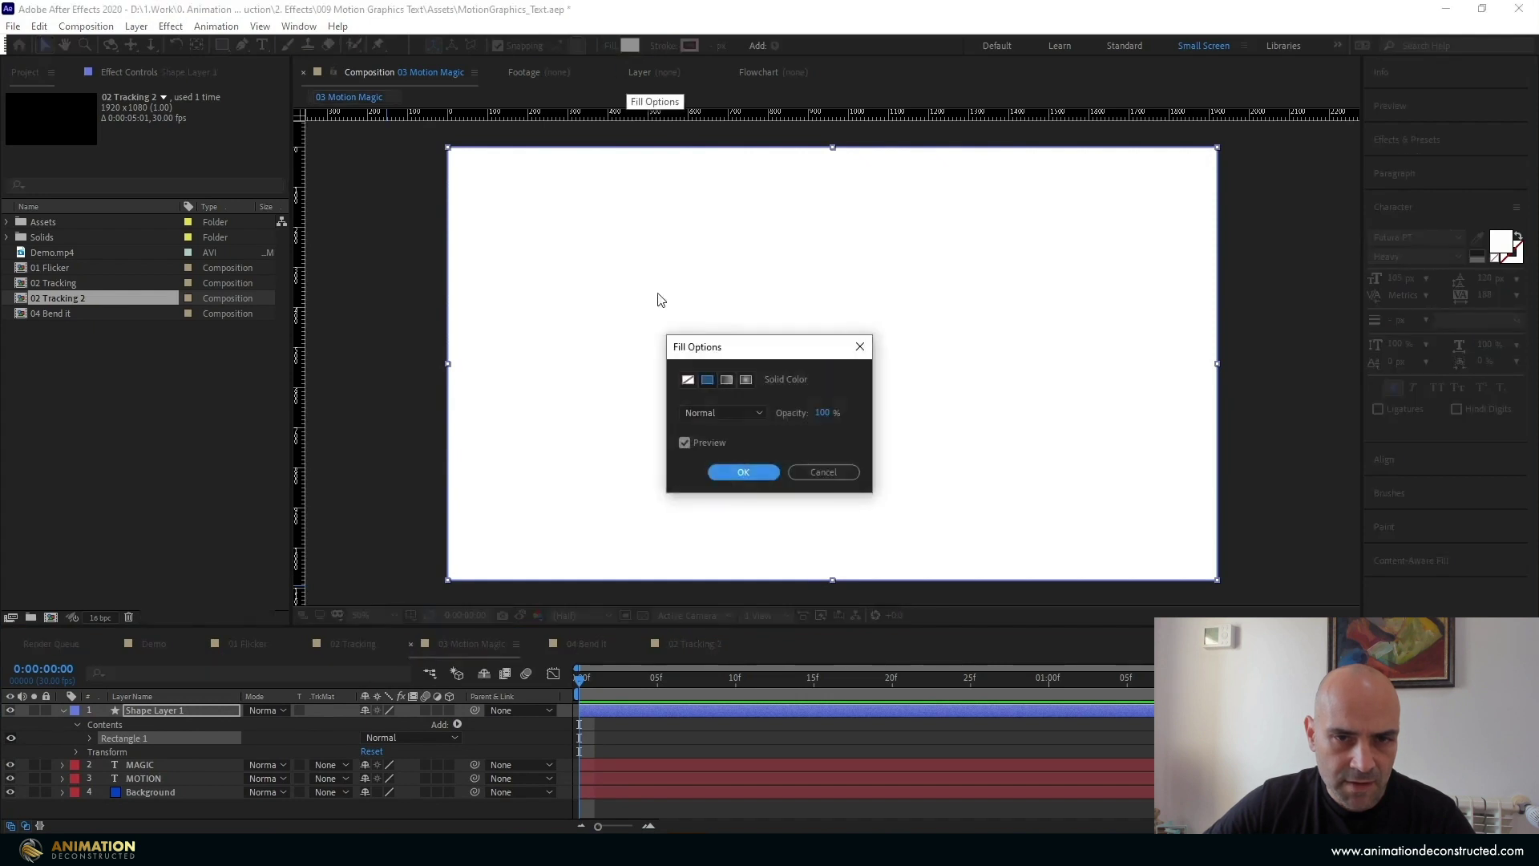
{"action": "left_click", "coordinate": [688, 380]}
{"action": "left_click", "coordinate": [739, 475]}
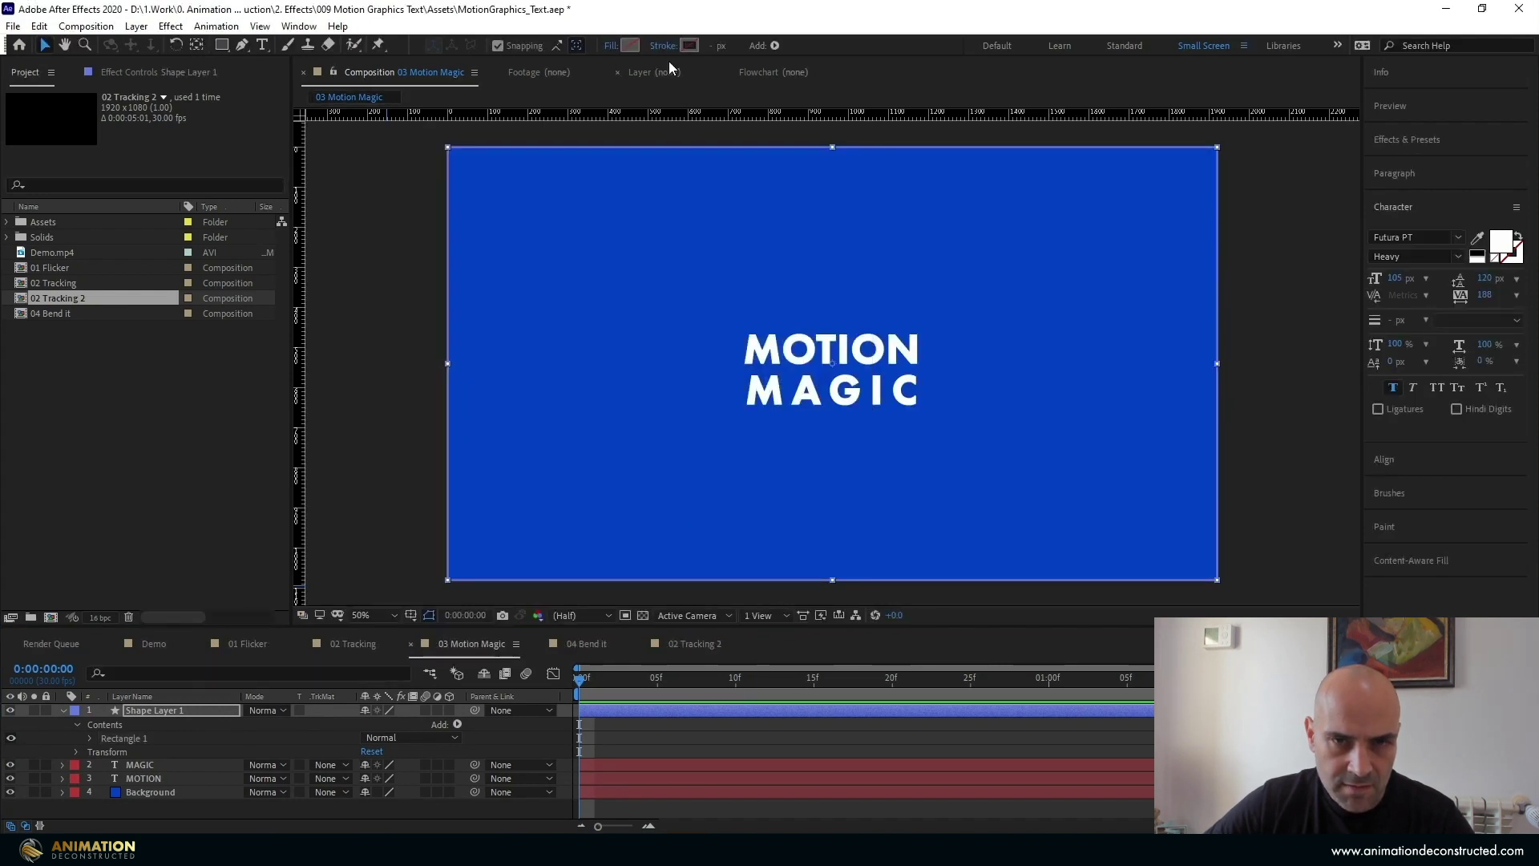
{"action": "left_click", "coordinate": [661, 46]}
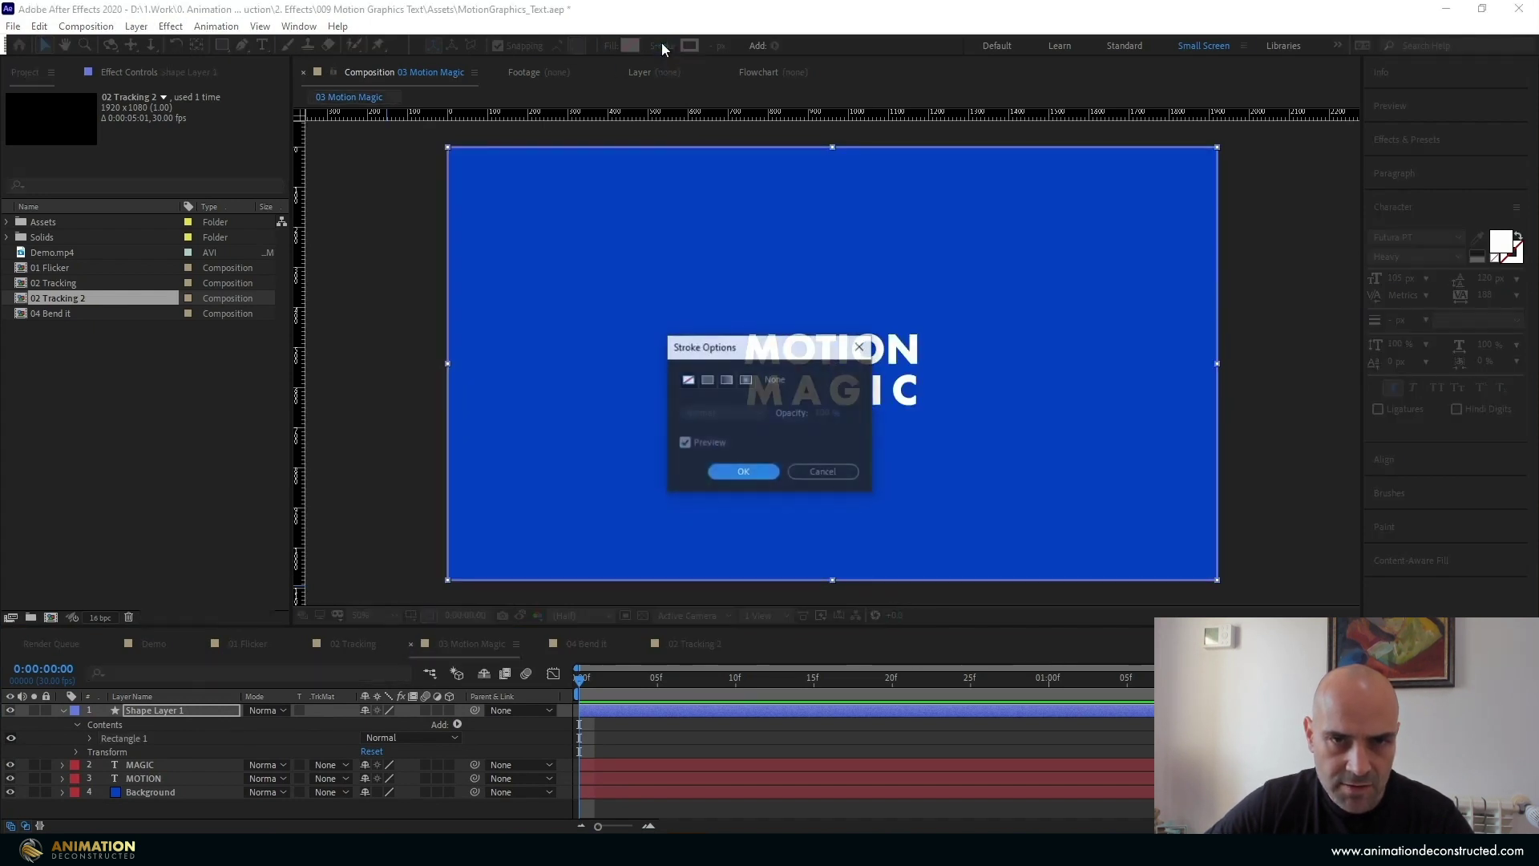
{"action": "left_click", "coordinate": [707, 380]}
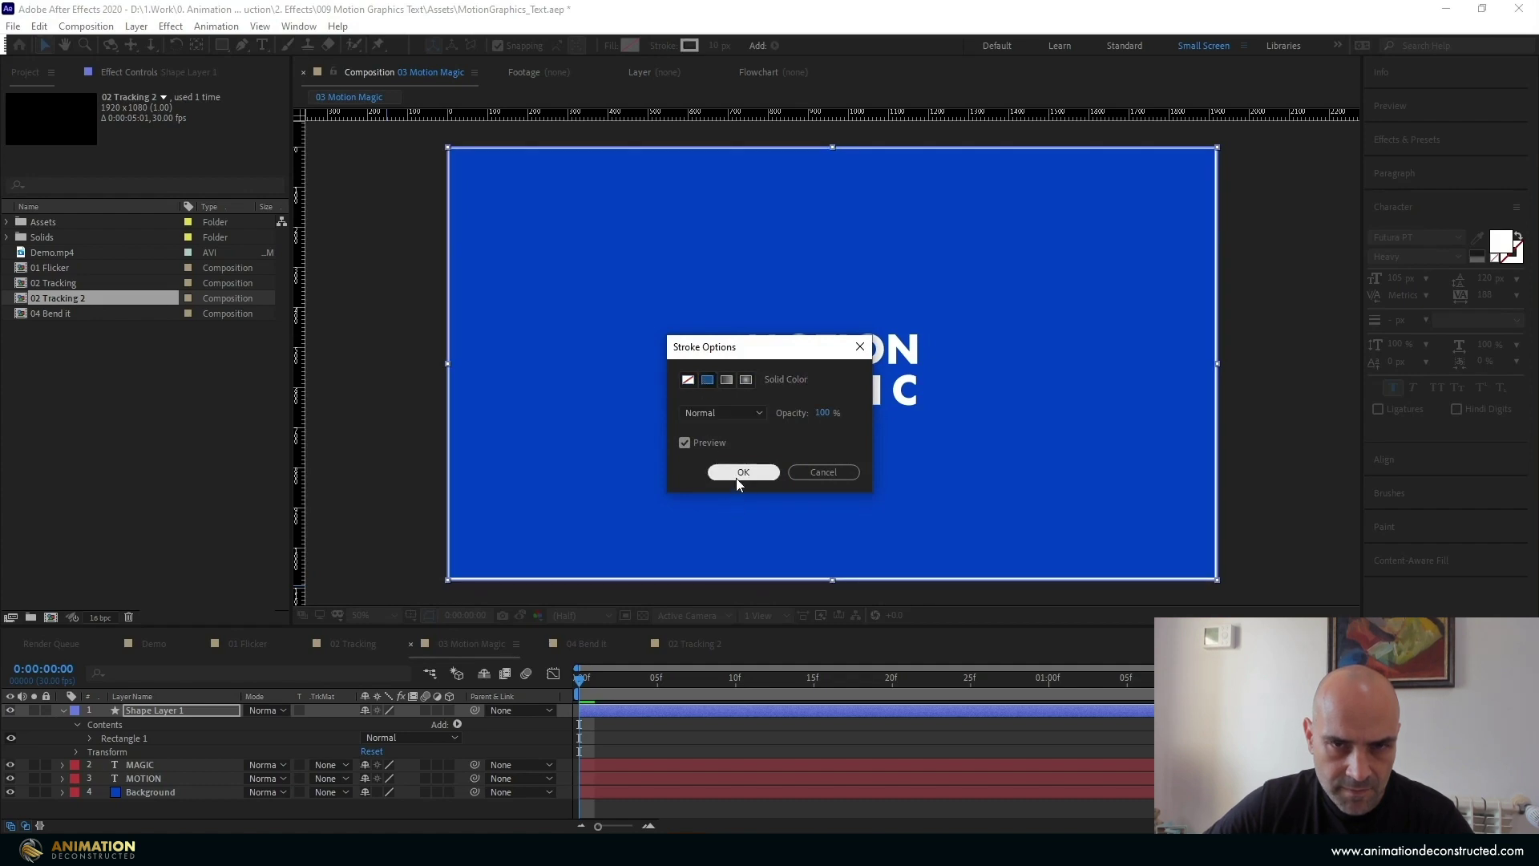
{"action": "left_click", "coordinate": [738, 473]}
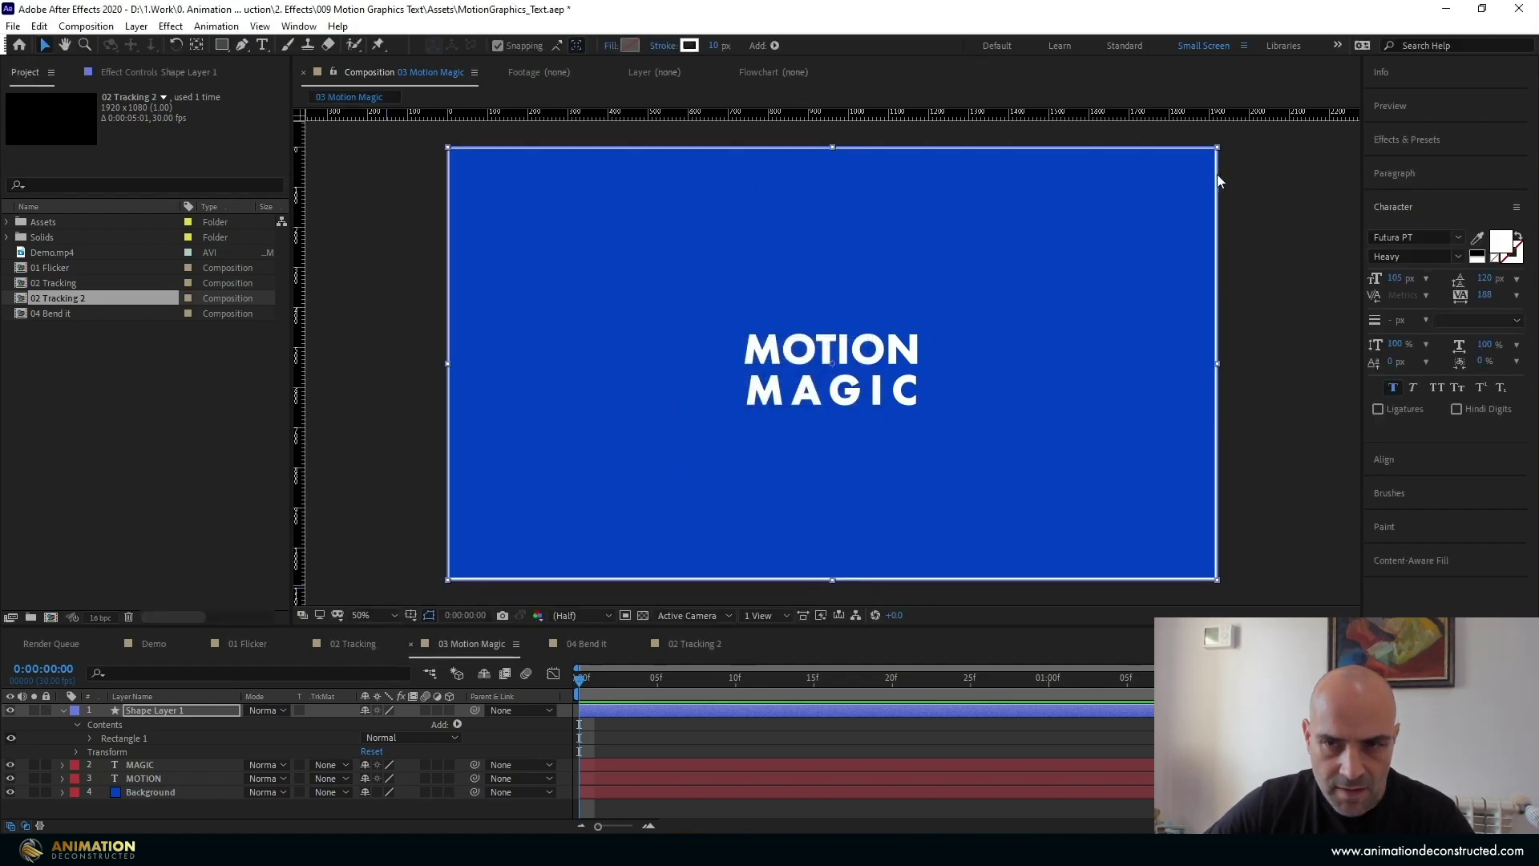
Shrink the rectangle symmetrically into a frame closely surrounding MOTION MAGIC and set its stroke width to 28 px
{"action": "left_click_drag", "start_coordinate": [1218, 363], "coordinate": [932, 375]}
{"action": "left_click_drag", "start_coordinate": [832, 148], "coordinate": [839, 319]}
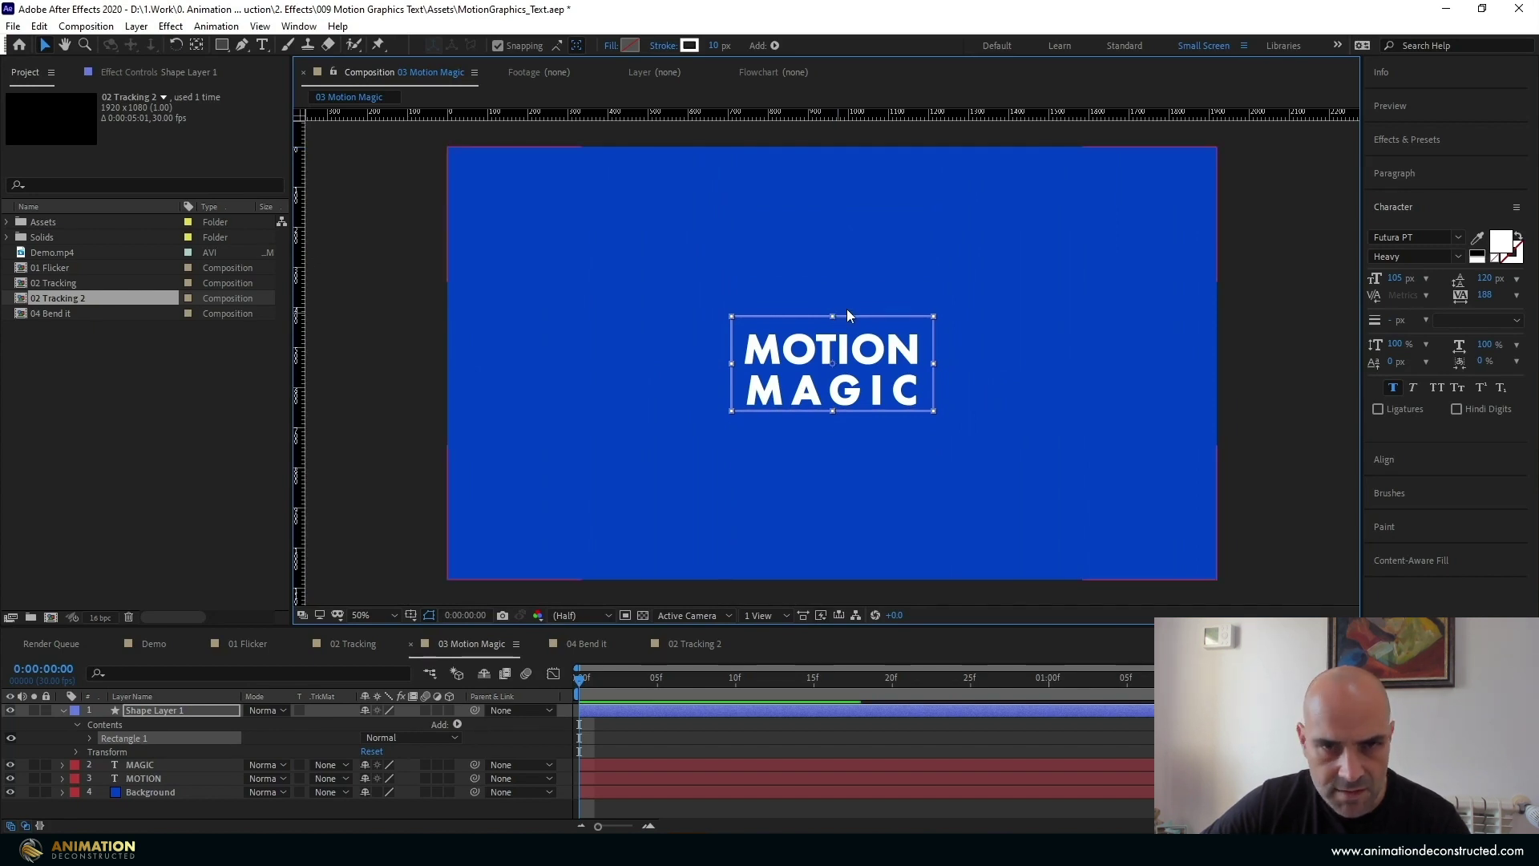
{"action": "left_click", "coordinate": [712, 46]}
{"action": "type", "text": "28"}
{"action": "key", "text": "Return"}
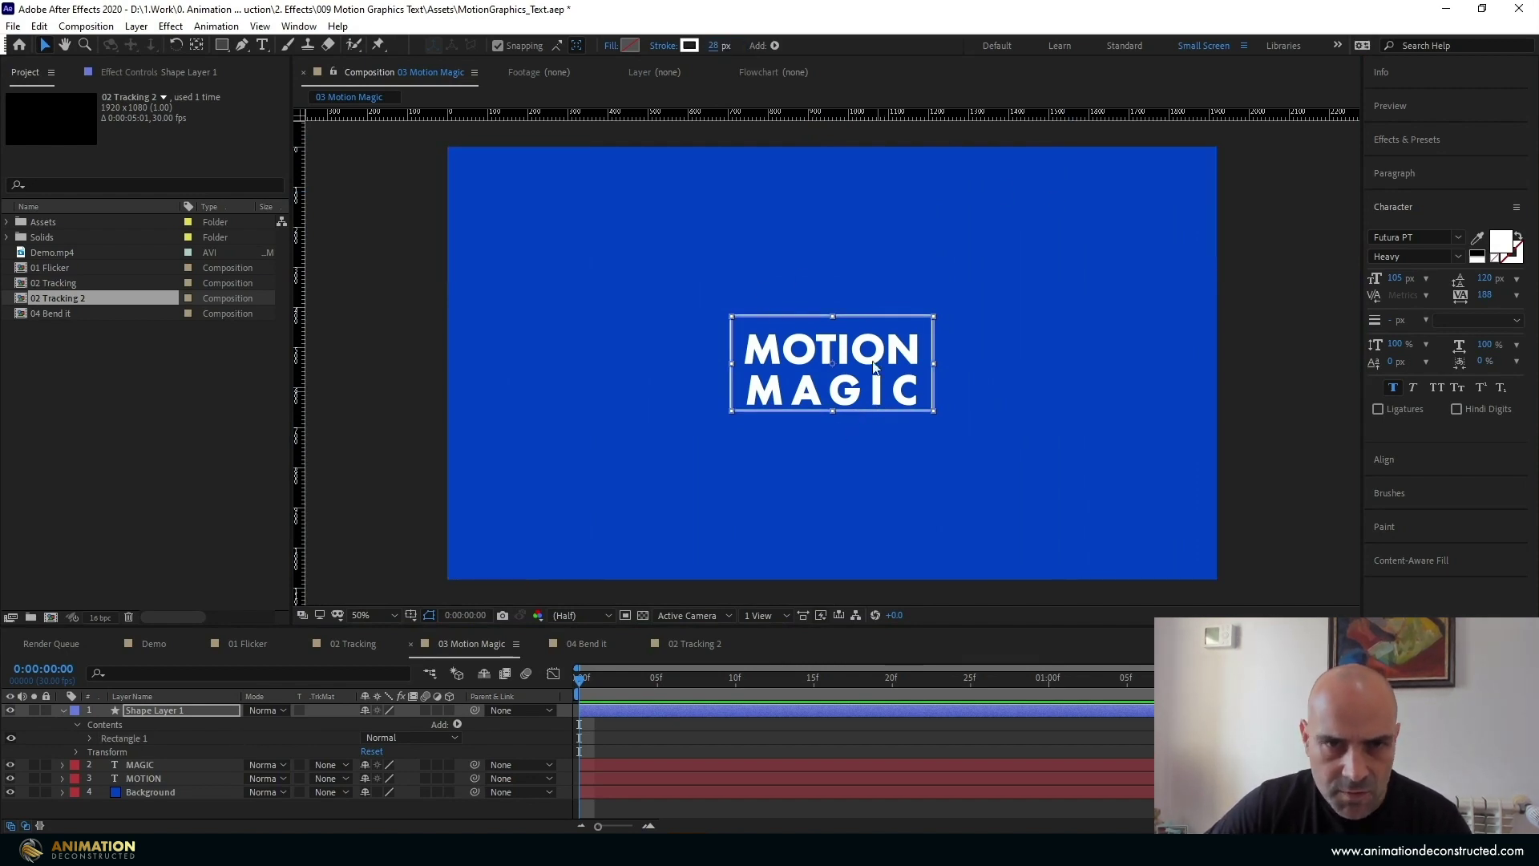
Nudge the MAGIC and MOTION text layers up together so the words sit vertically centered inside the frame
{"action": "left_click", "coordinate": [125, 766]}
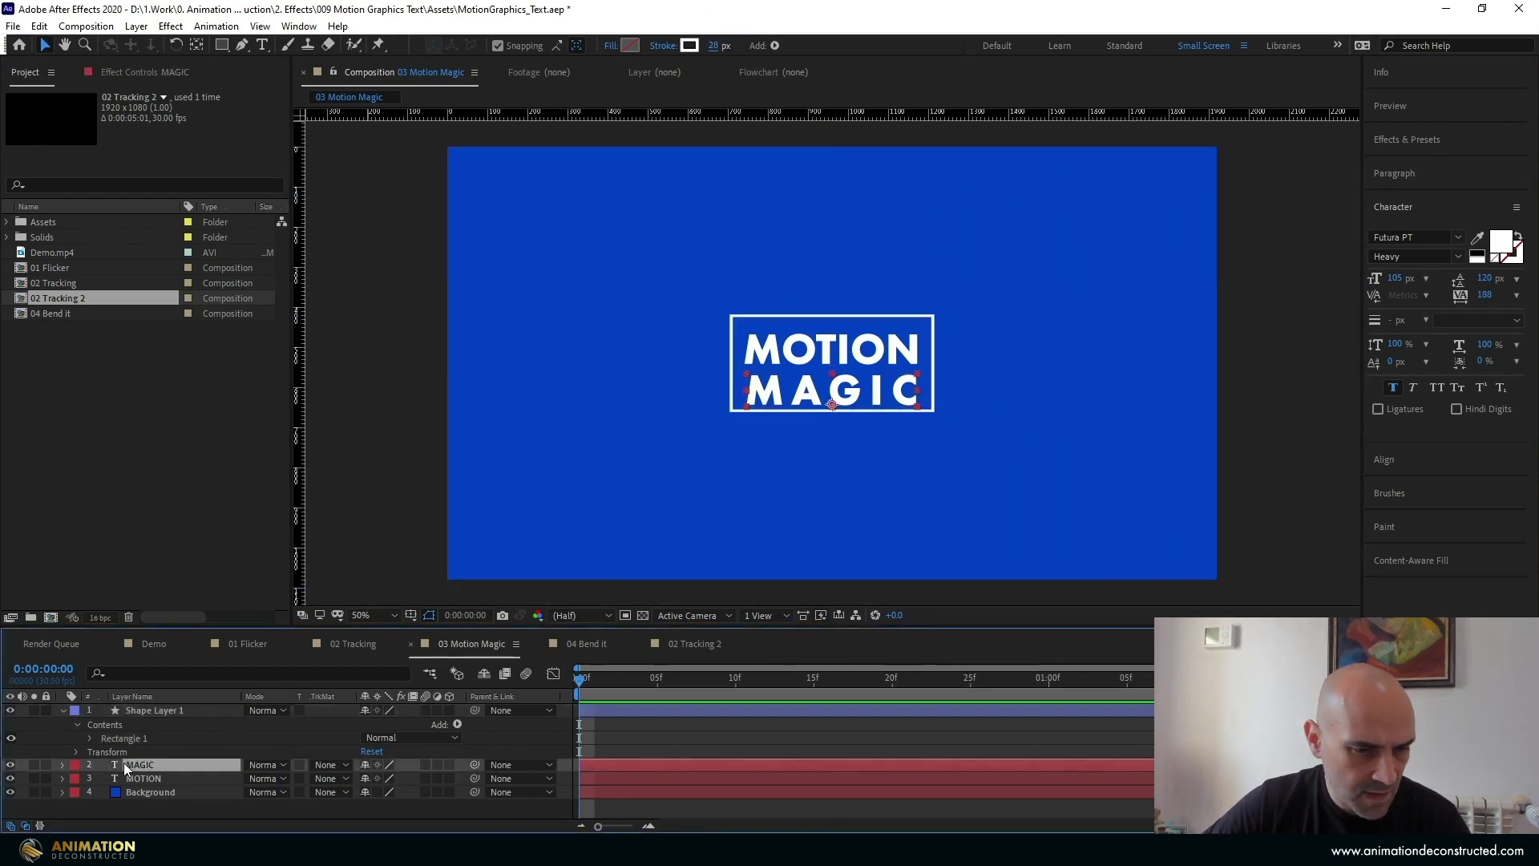
{"action": "left_click", "coordinate": [134, 777], "text": "shift"}
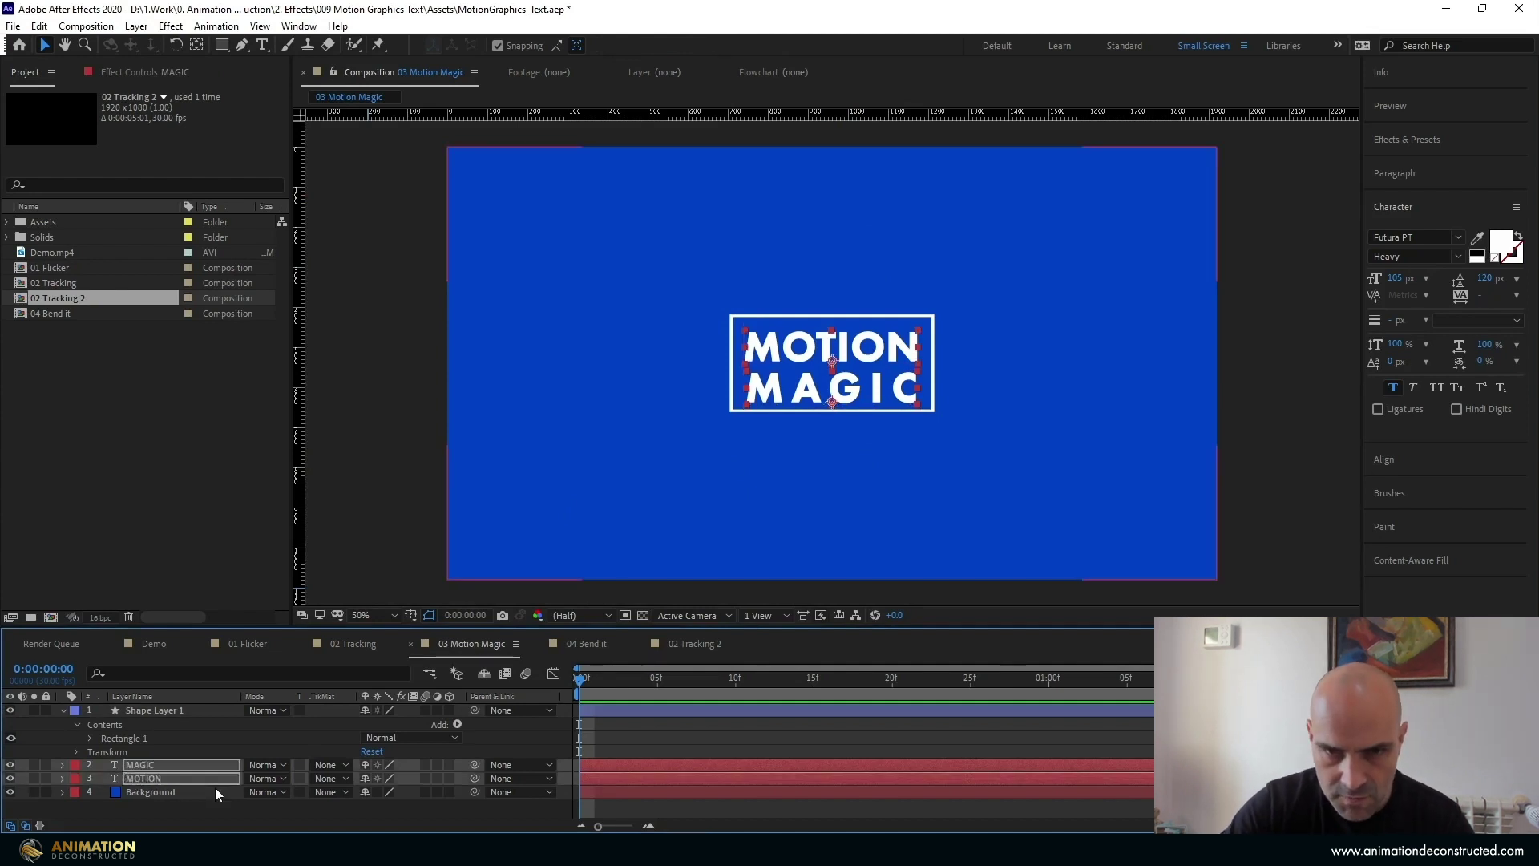
{"action": "key", "text": "Up"}
{"action": "key", "text": "Up"}
{"action": "key", "text": "Up"}
{"action": "key", "text": "Up"}
{"action": "key", "text": "Up"}
{"action": "key", "text": "Up"}
{"action": "key", "text": "Up"}
{"action": "key", "text": "Up"}
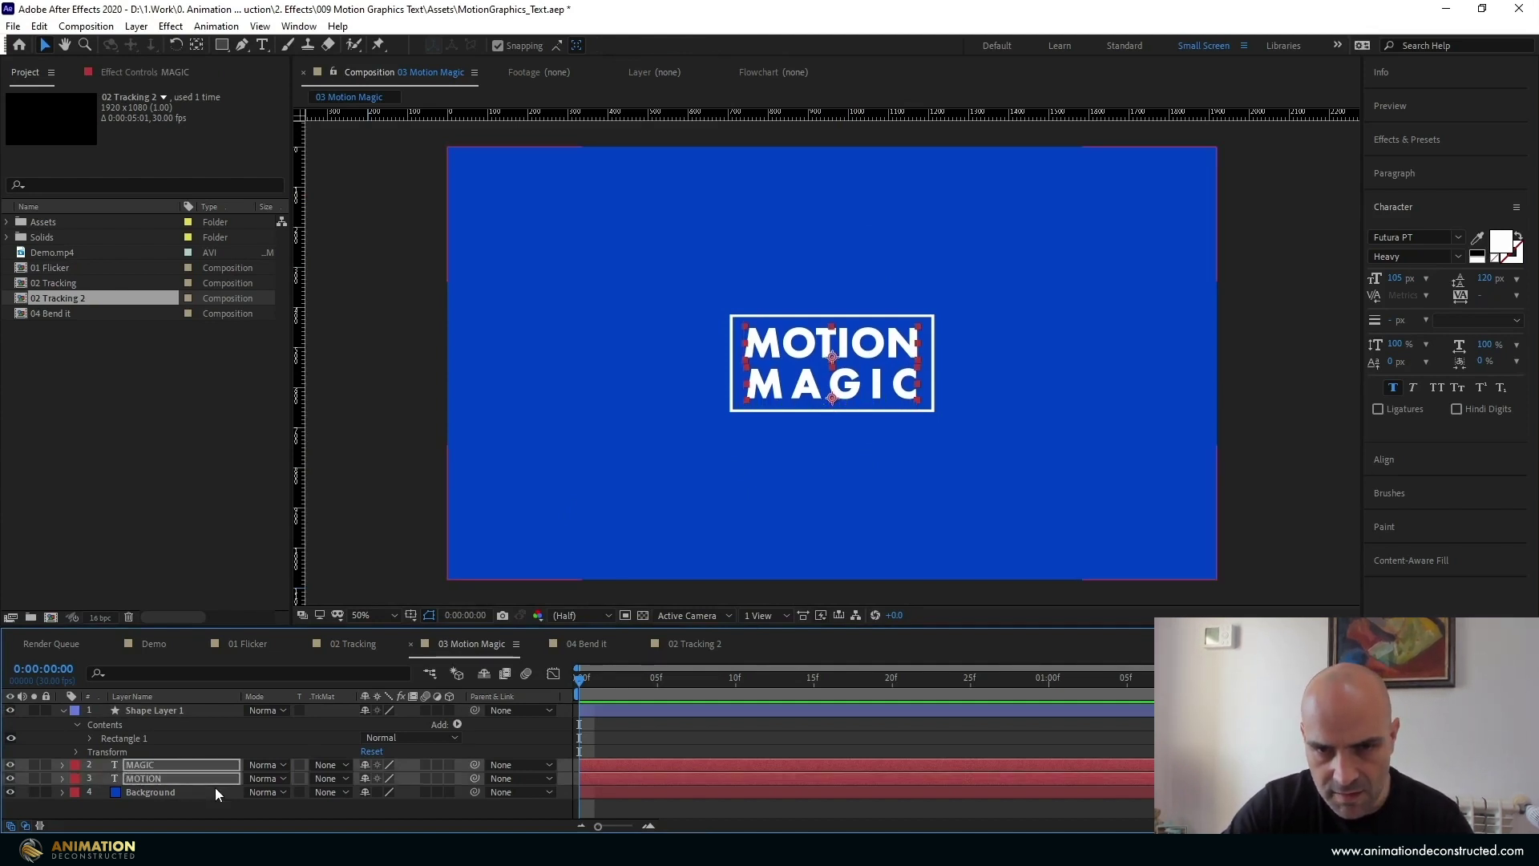
{"action": "left_click", "coordinate": [176, 814]}
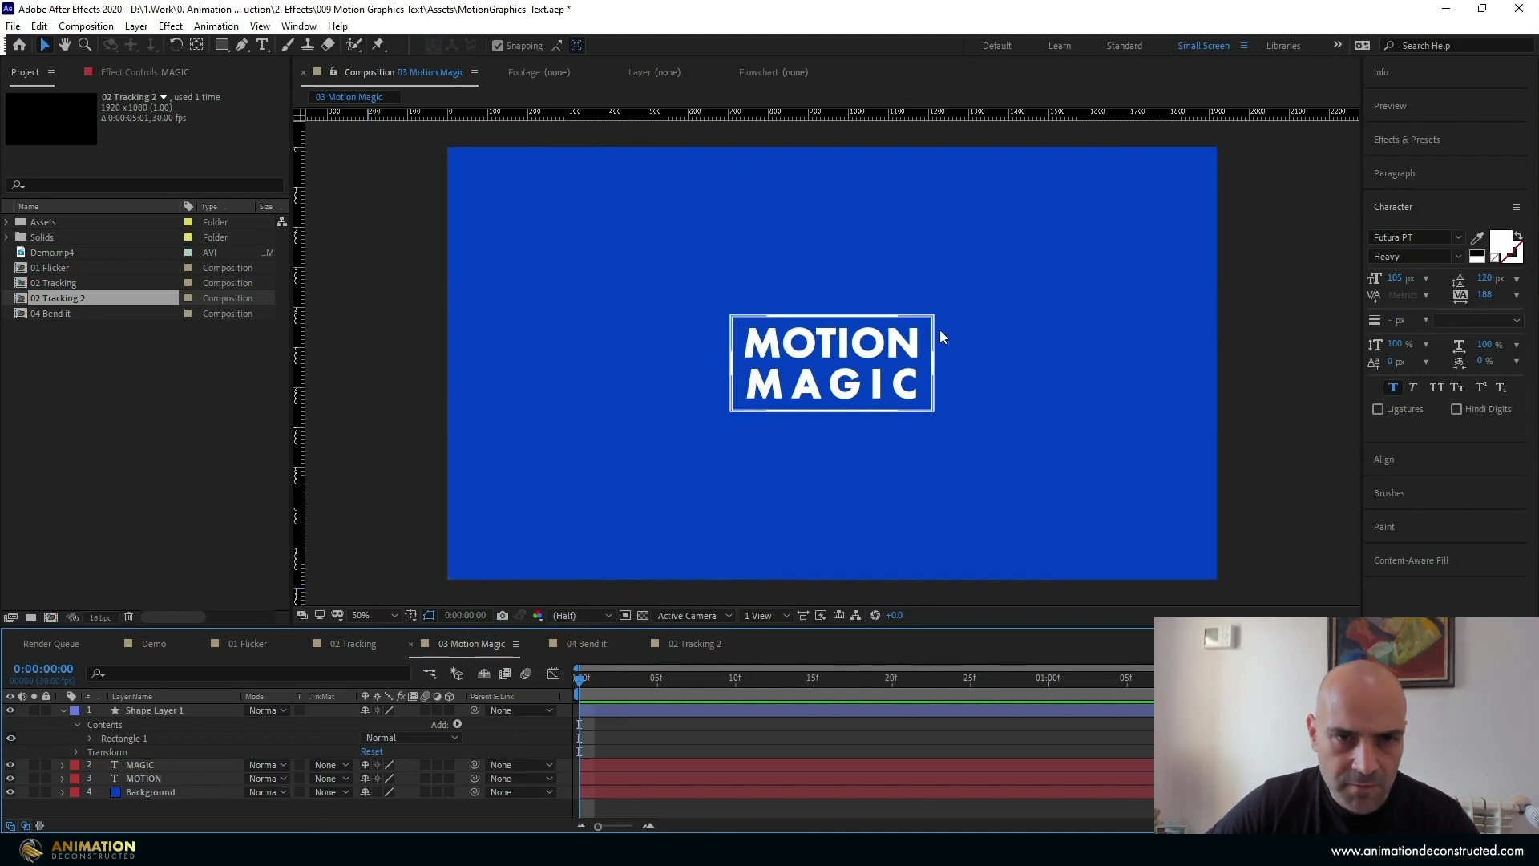
Draw a vertical line with the Pen tool along the frame's left side, corner to corner, and set its stroke width to 10 px
{"action": "left_click", "coordinate": [243, 44]}
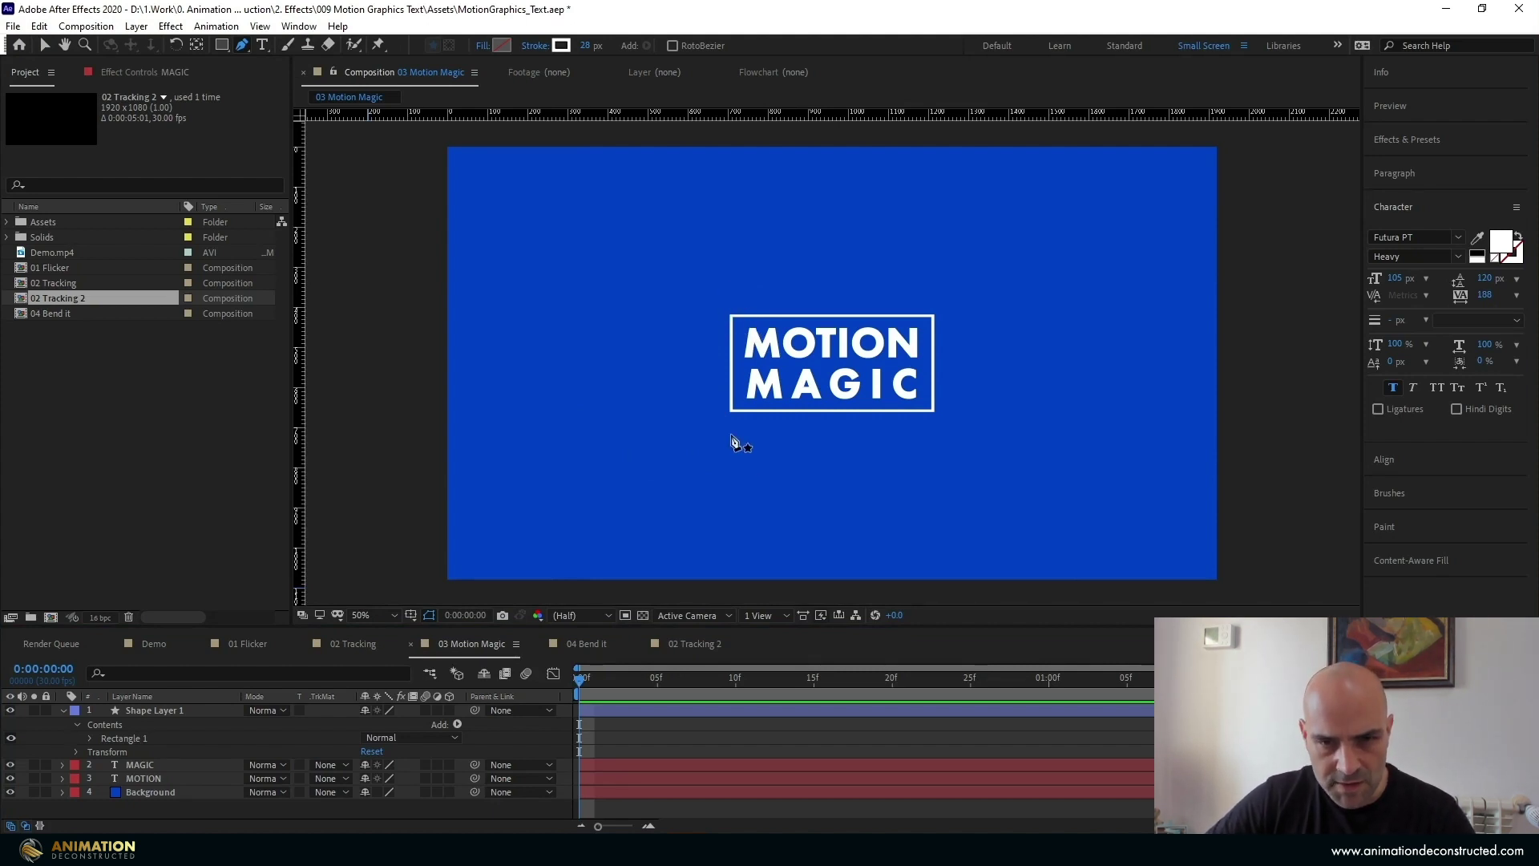
{"action": "left_click", "coordinate": [731, 317]}
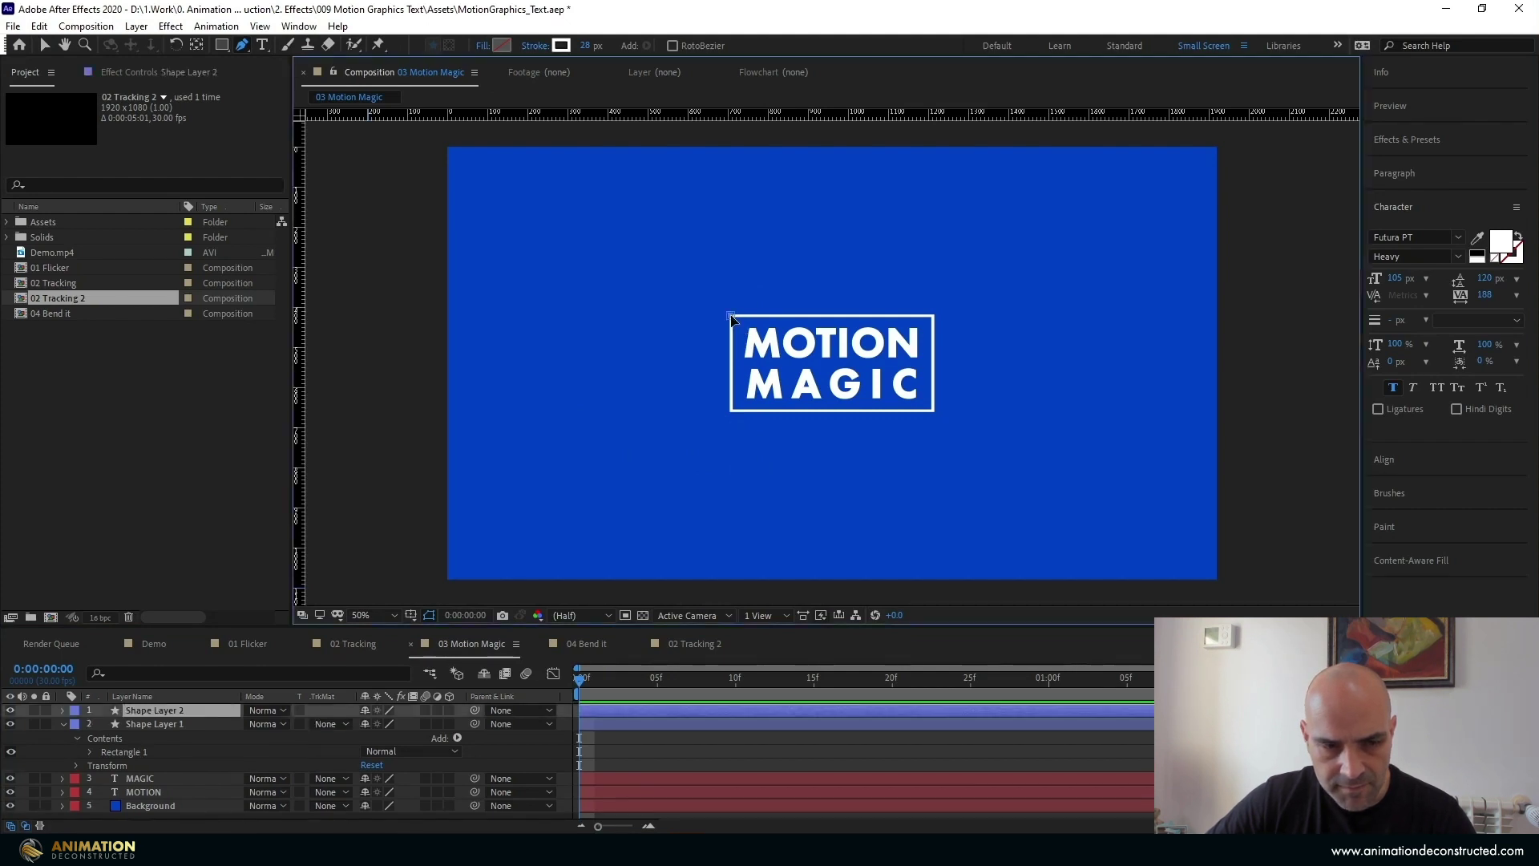
{"action": "left_click", "coordinate": [732, 410]}
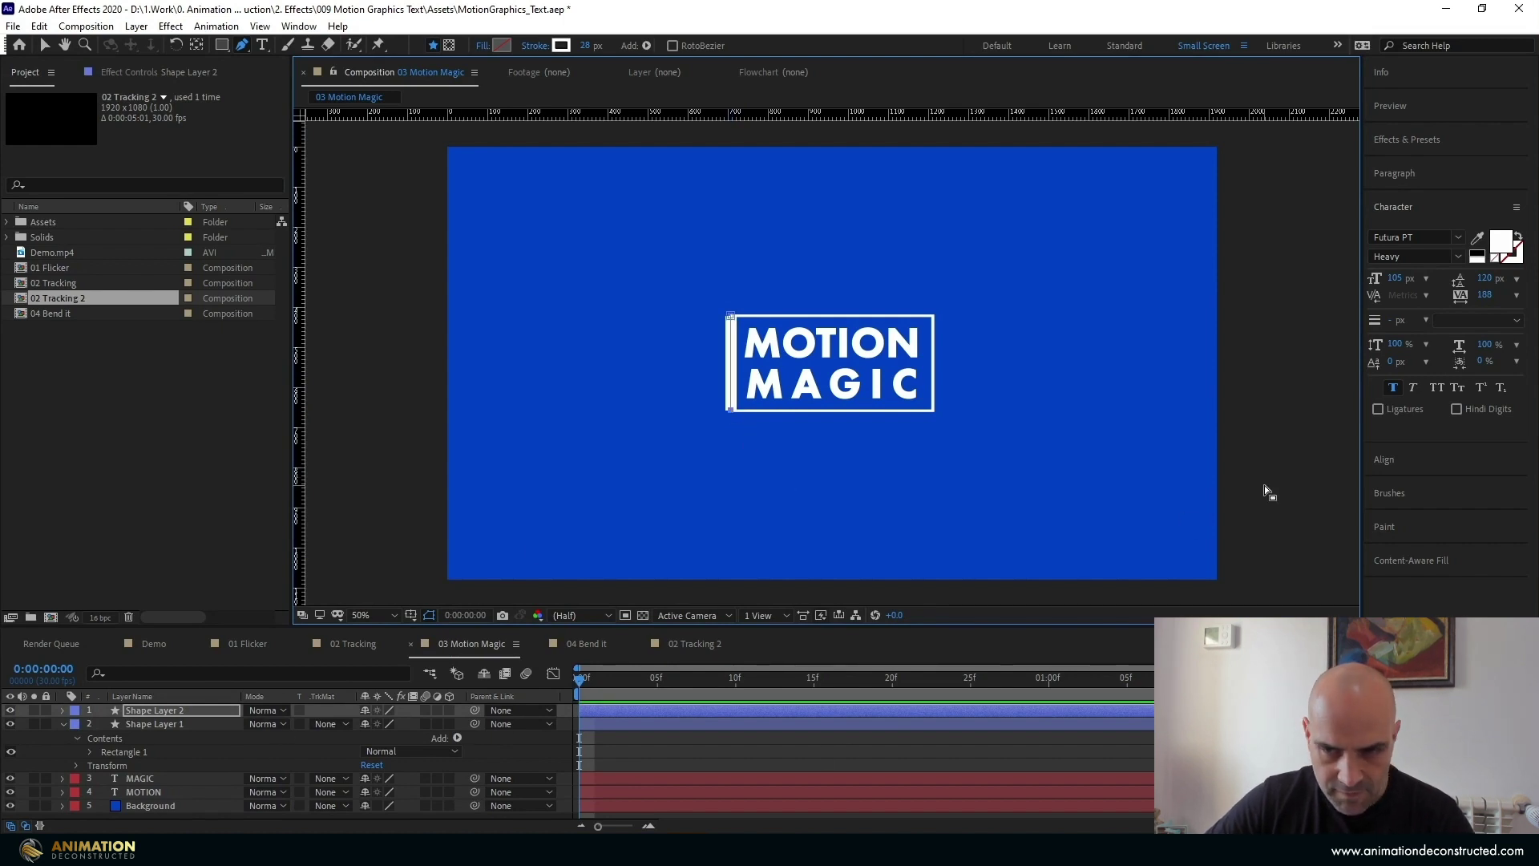
{"action": "key", "text": "ctrl+z"}
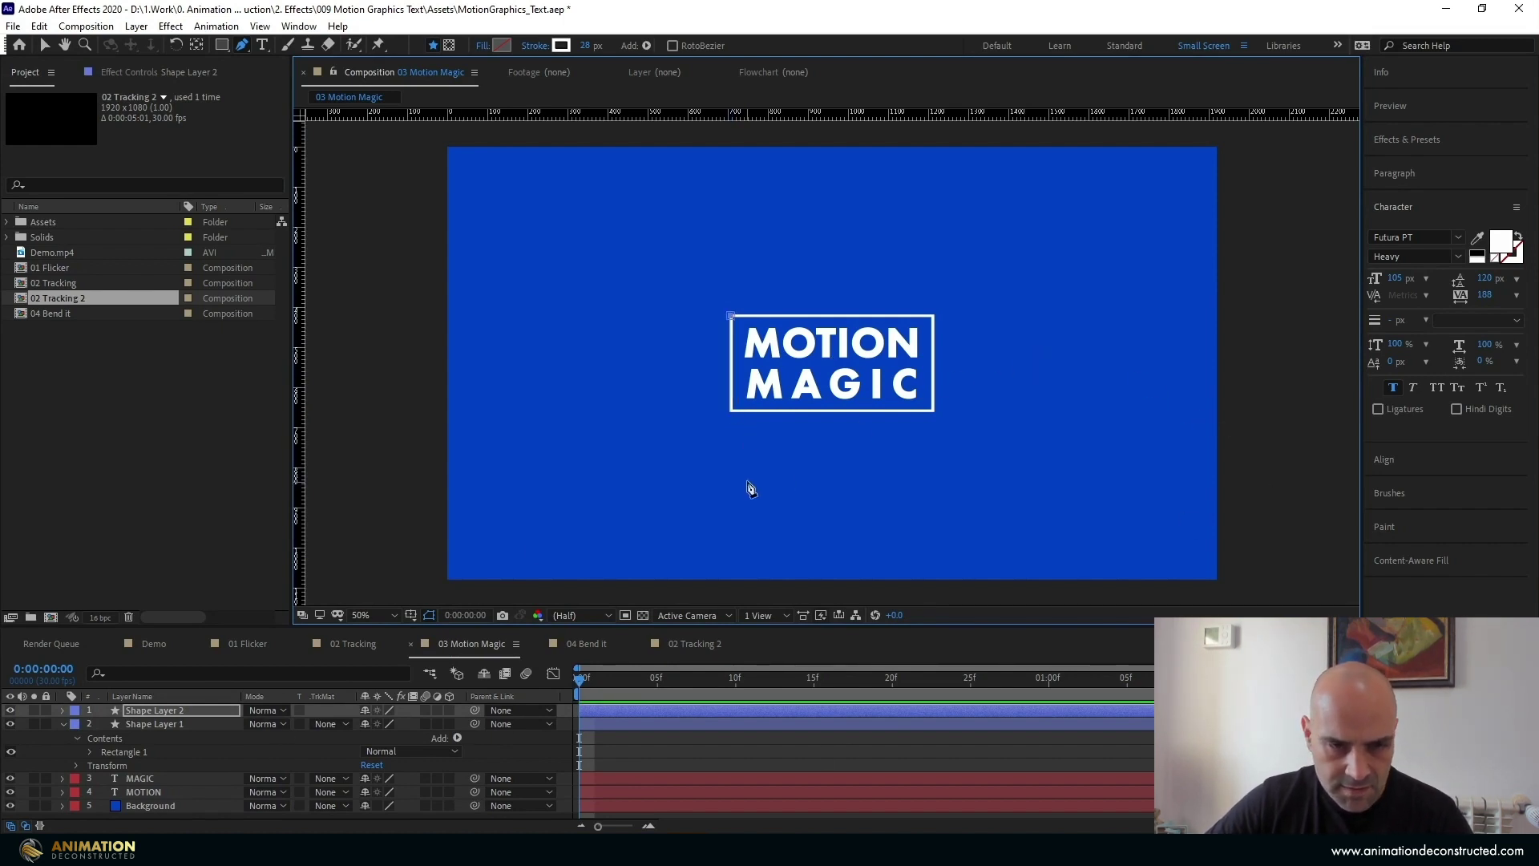
{"action": "key", "text": "ctrl+shift+z"}
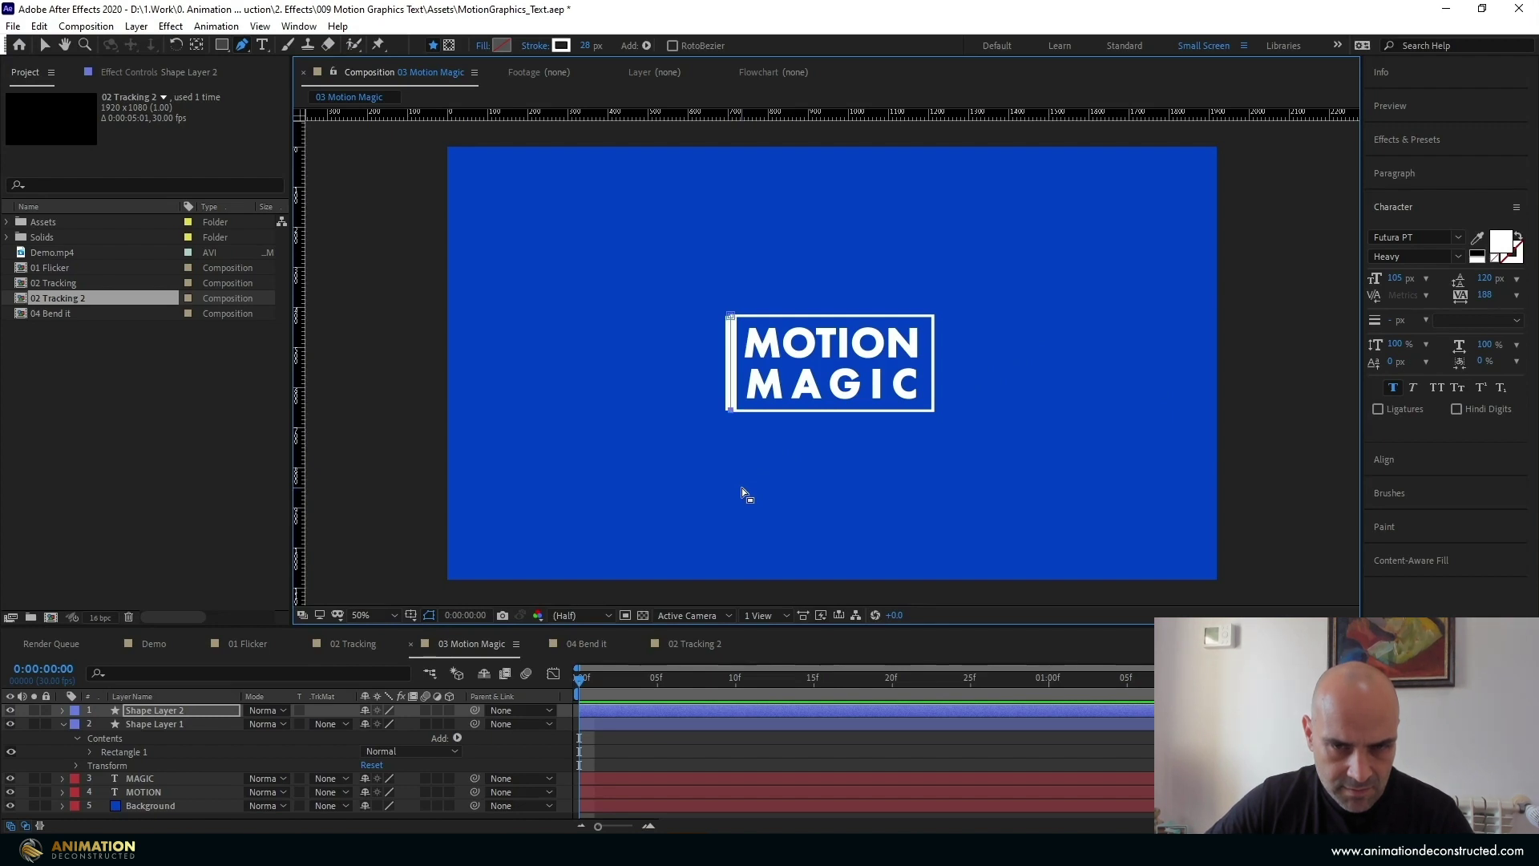
{"action": "left_click", "coordinate": [590, 48]}
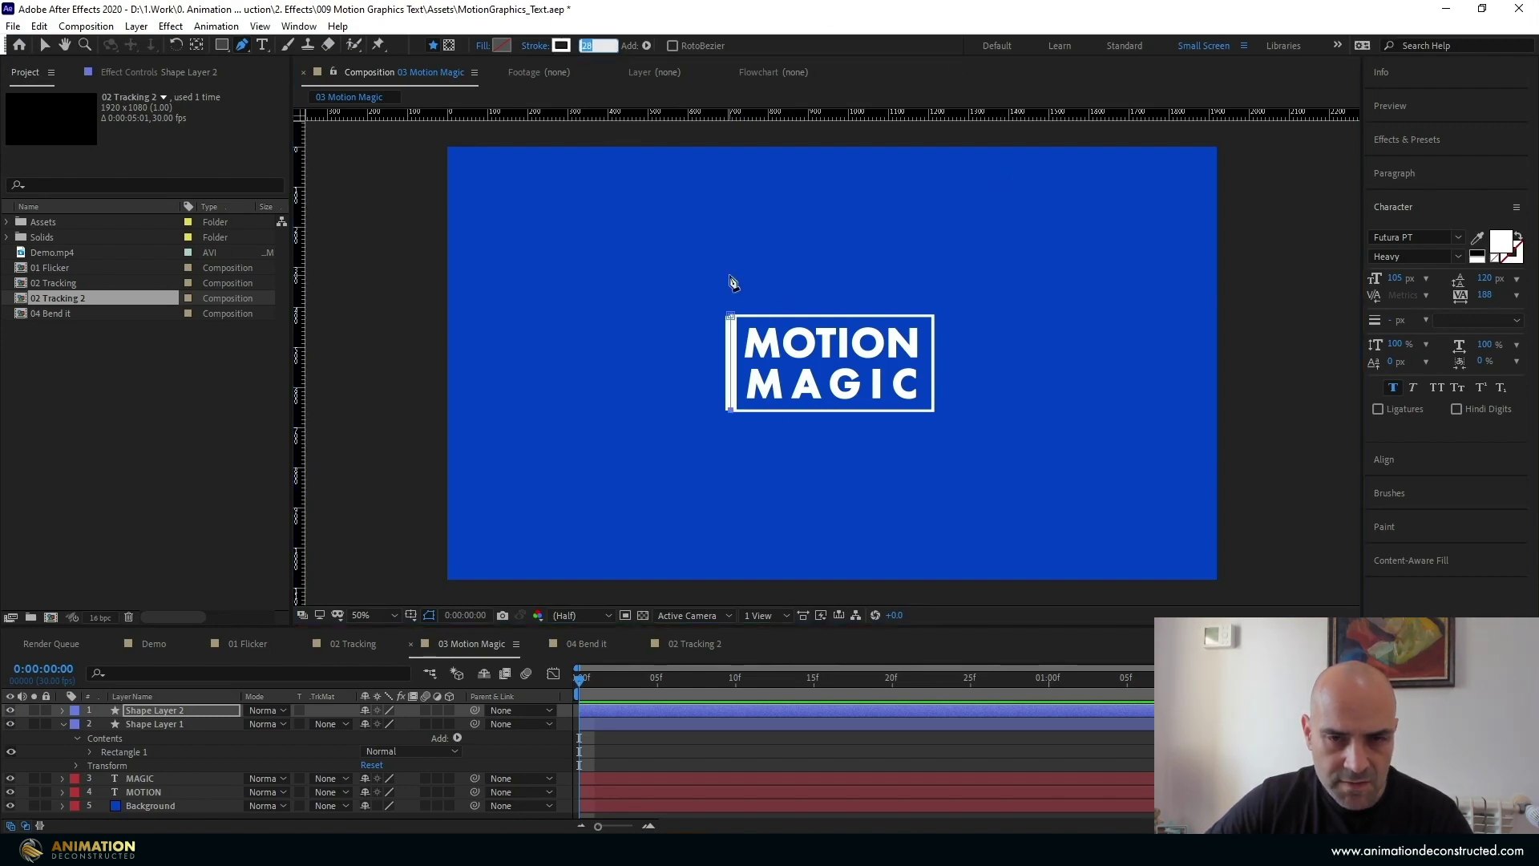
{"action": "type", "text": "10"}
{"action": "key", "text": "Return"}
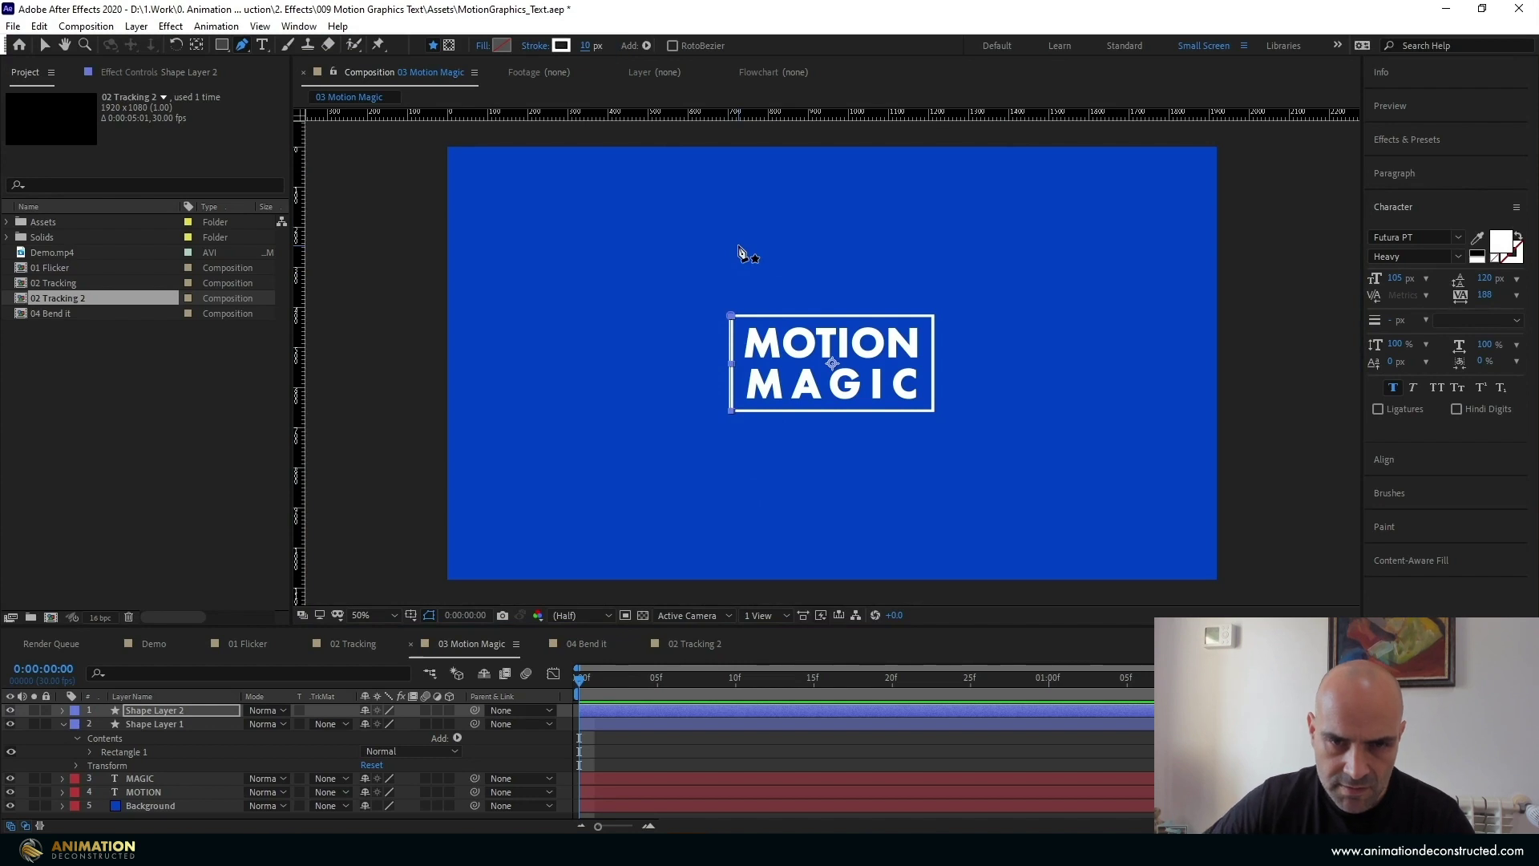
Draw a matching vertical line along the frame's right side, corner to corner, on a new shape layer
{"action": "left_click", "coordinate": [664, 752]}
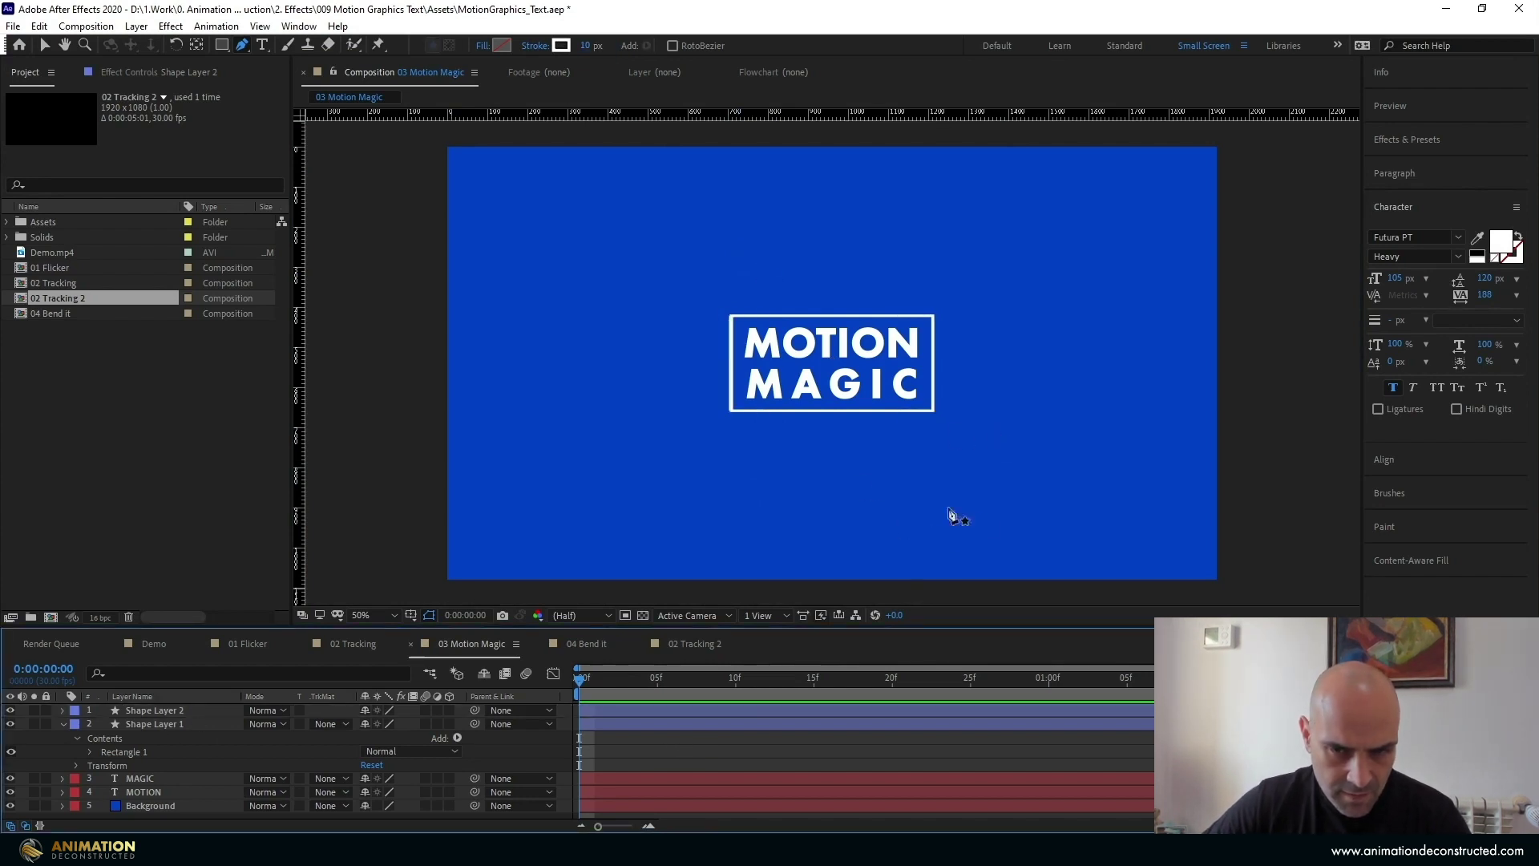
{"action": "left_click", "coordinate": [933, 412]}
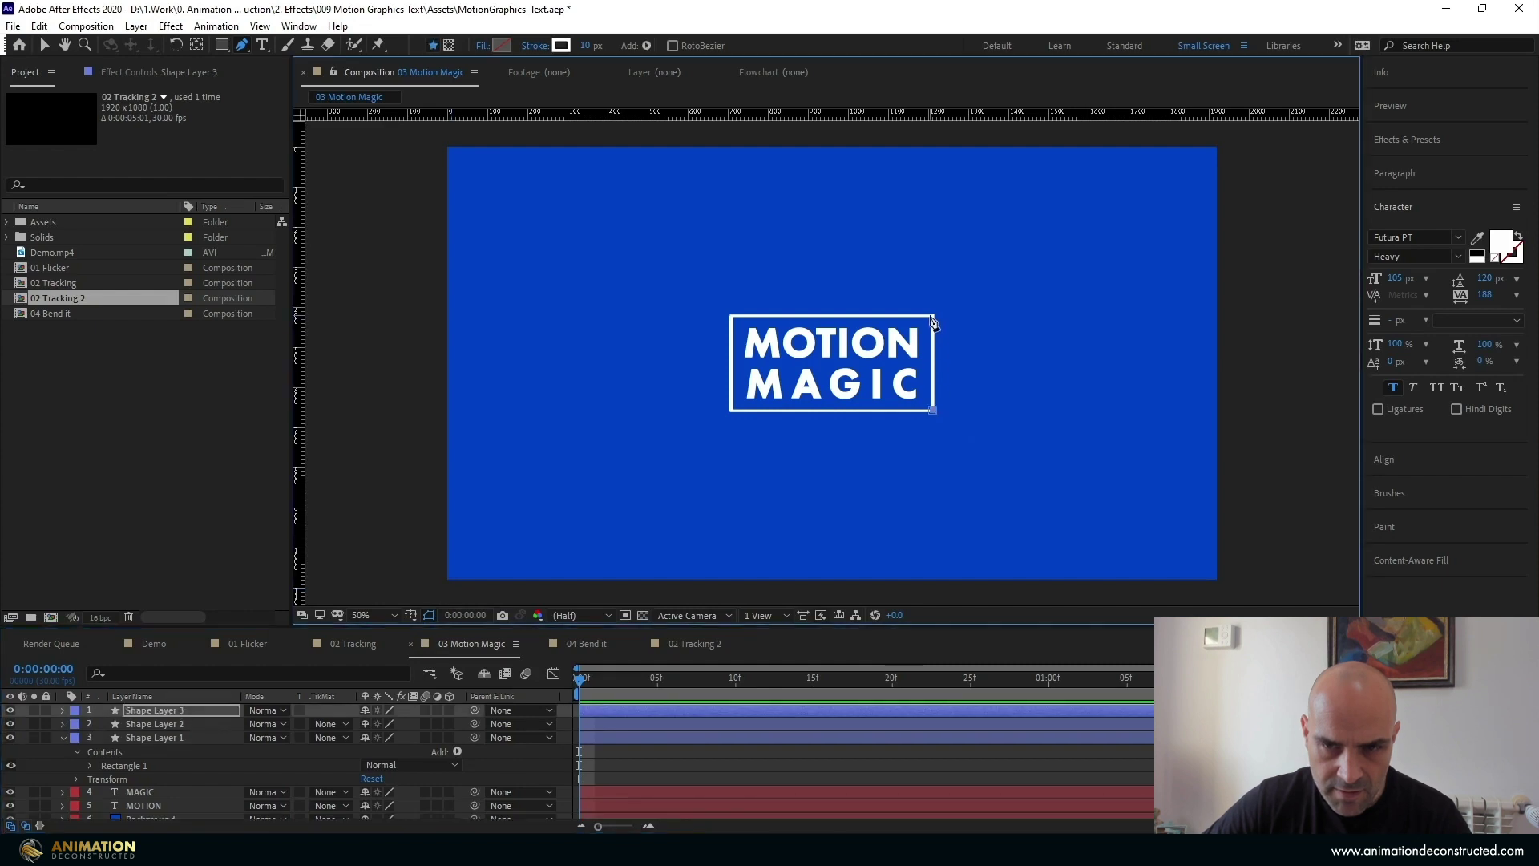
{"action": "left_click", "coordinate": [933, 315]}
{"action": "key", "text": "v"}
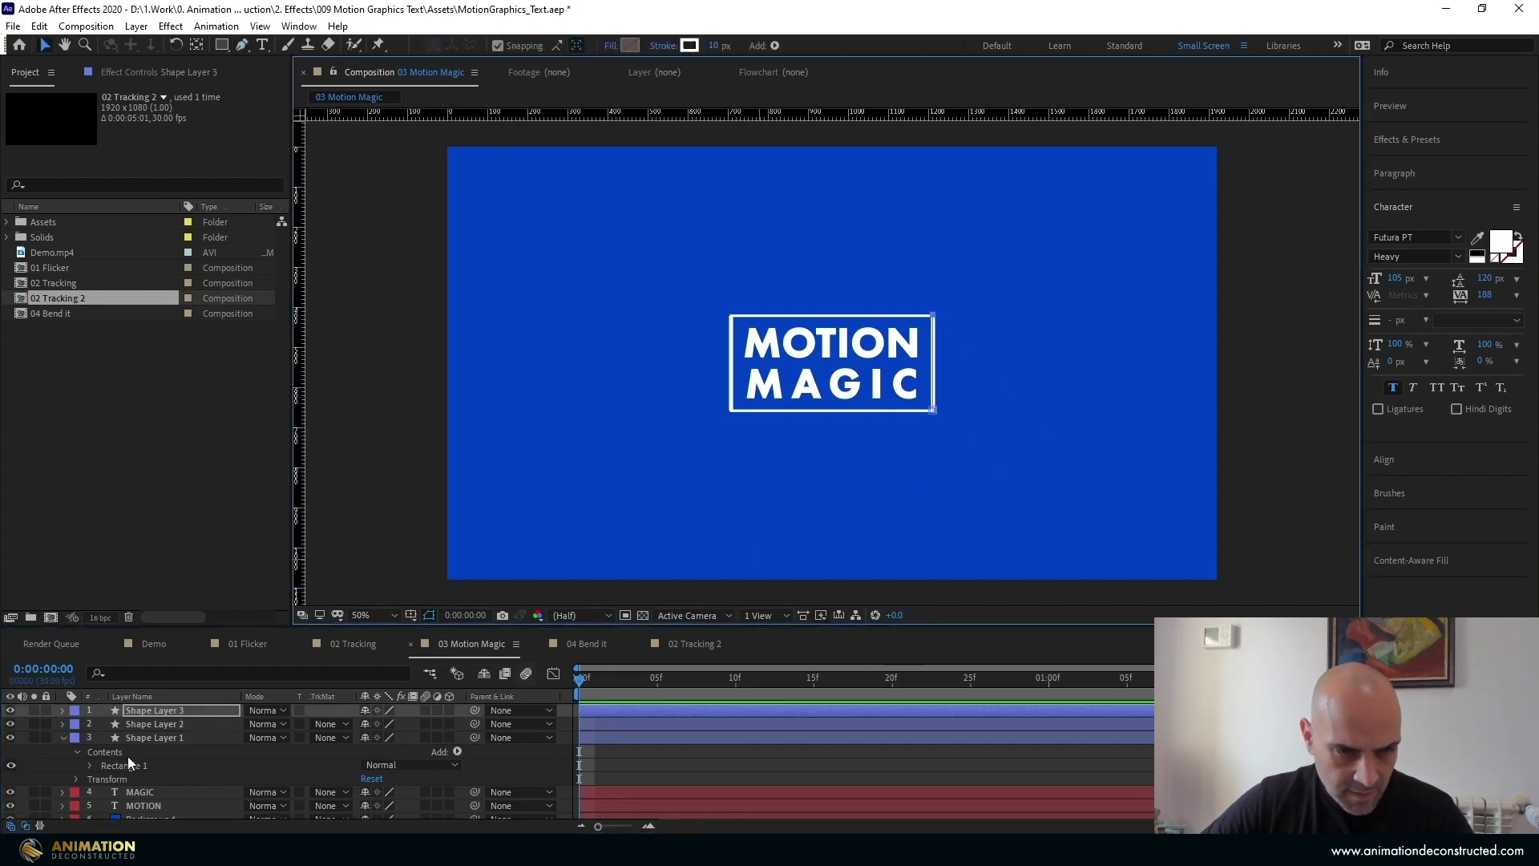
Rename the frame's shape layer, Shape Layer 1, as Rectangle
{"action": "left_click", "coordinate": [146, 737]}
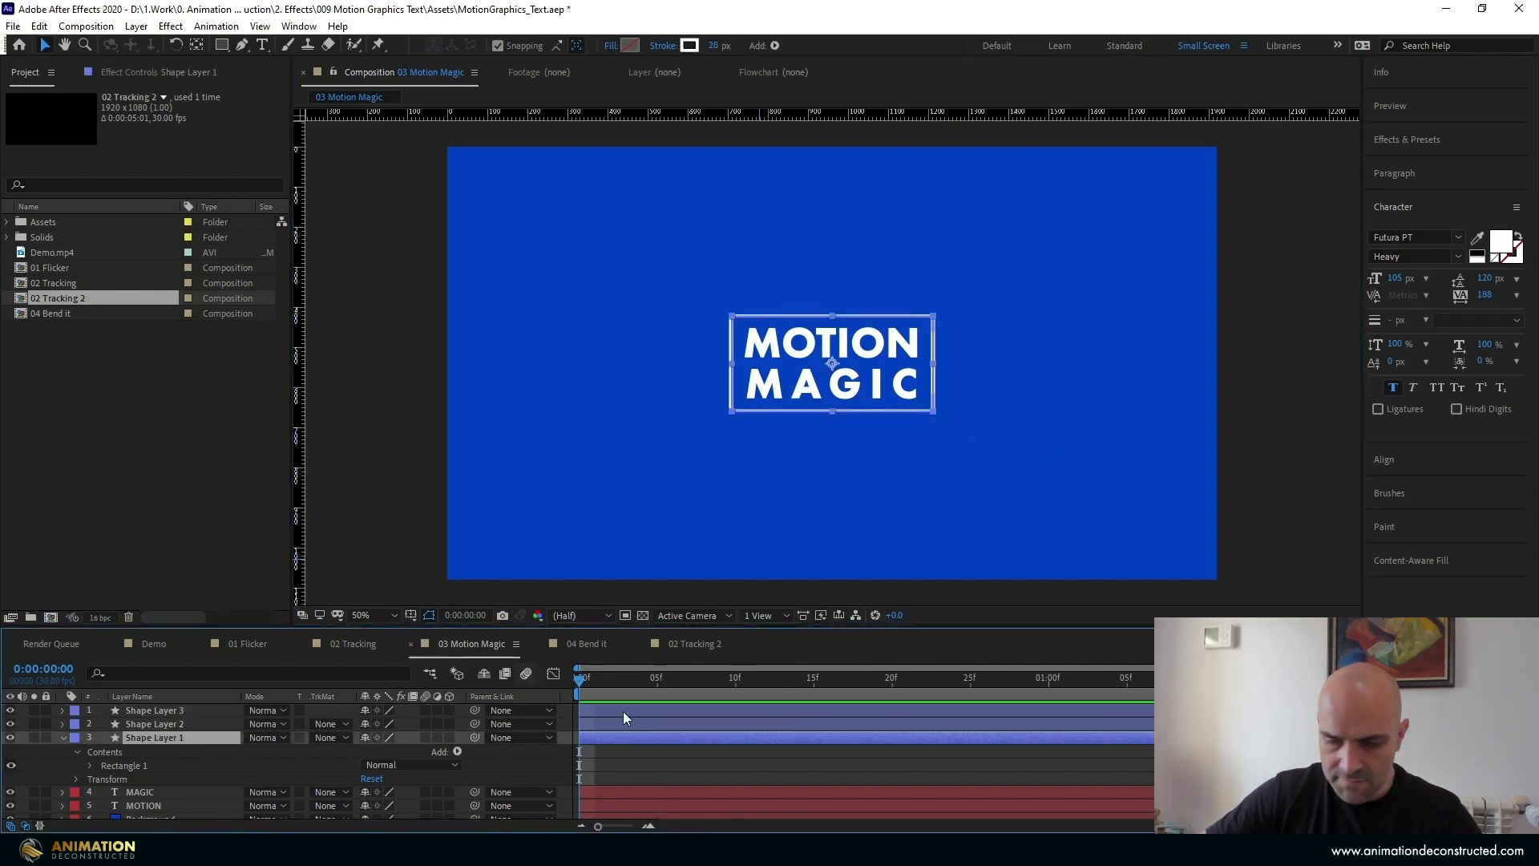
{"action": "key", "text": "Return"}
{"action": "type", "text": "Re"}
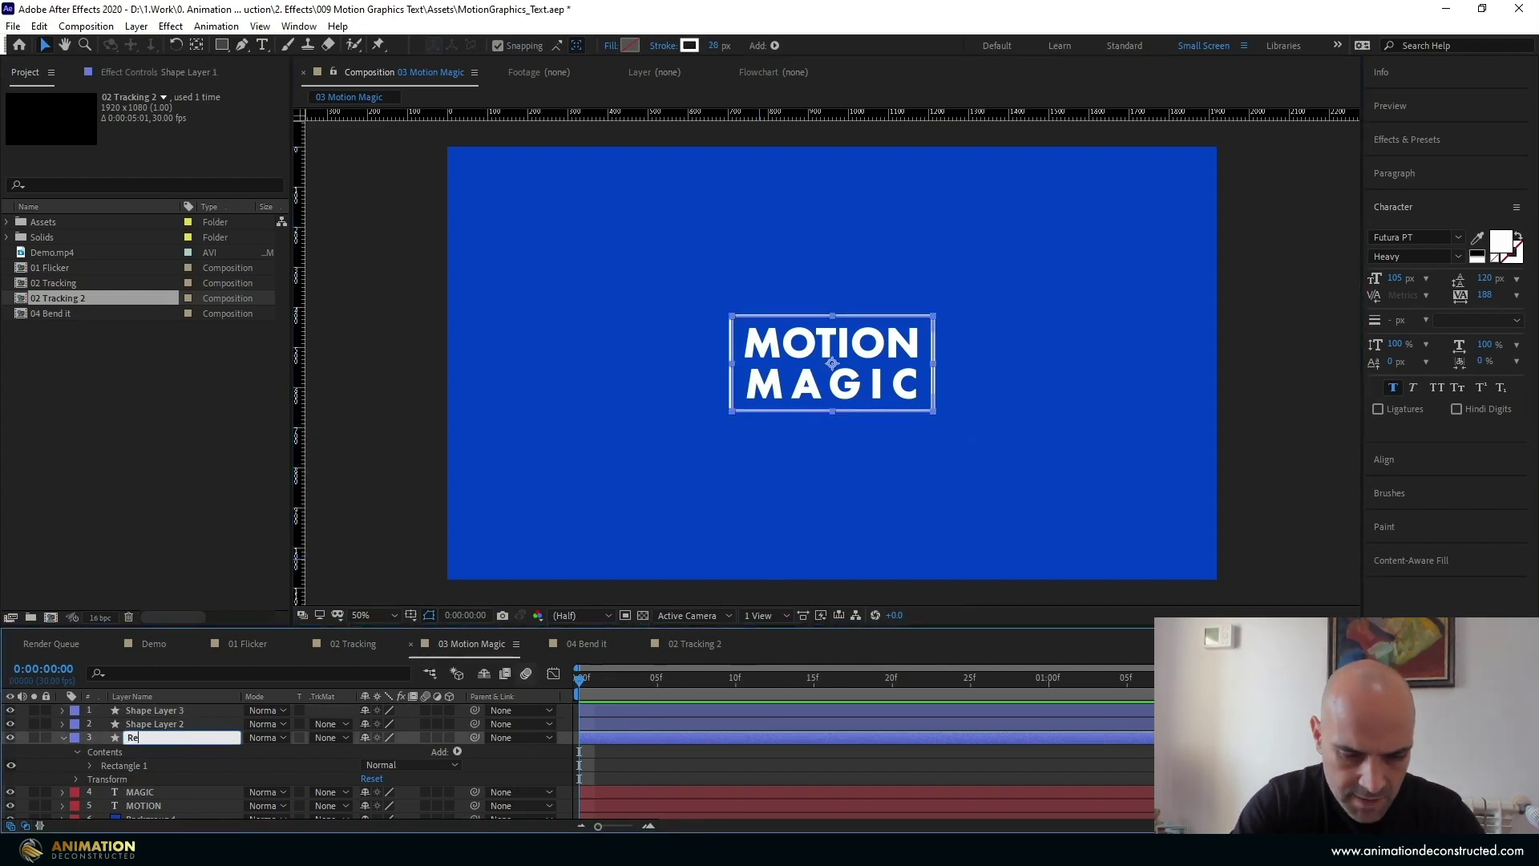
{"action": "type", "text": "ctangle"}
{"action": "key", "text": "Return"}
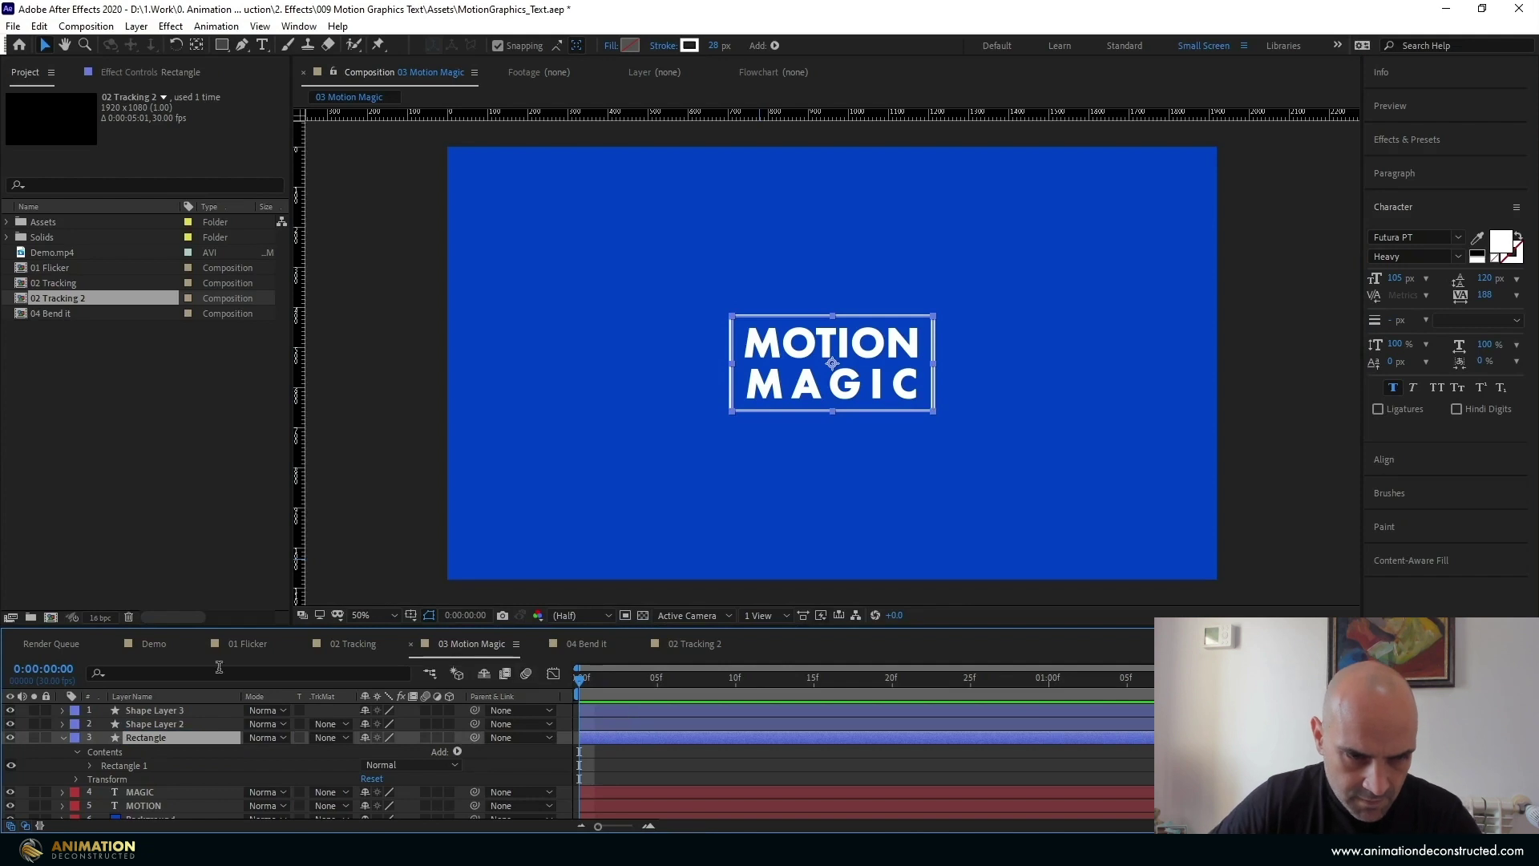
Rename Shape Layer 2 as Left Line
{"action": "left_click", "coordinate": [190, 720]}
{"action": "key", "text": "Return"}
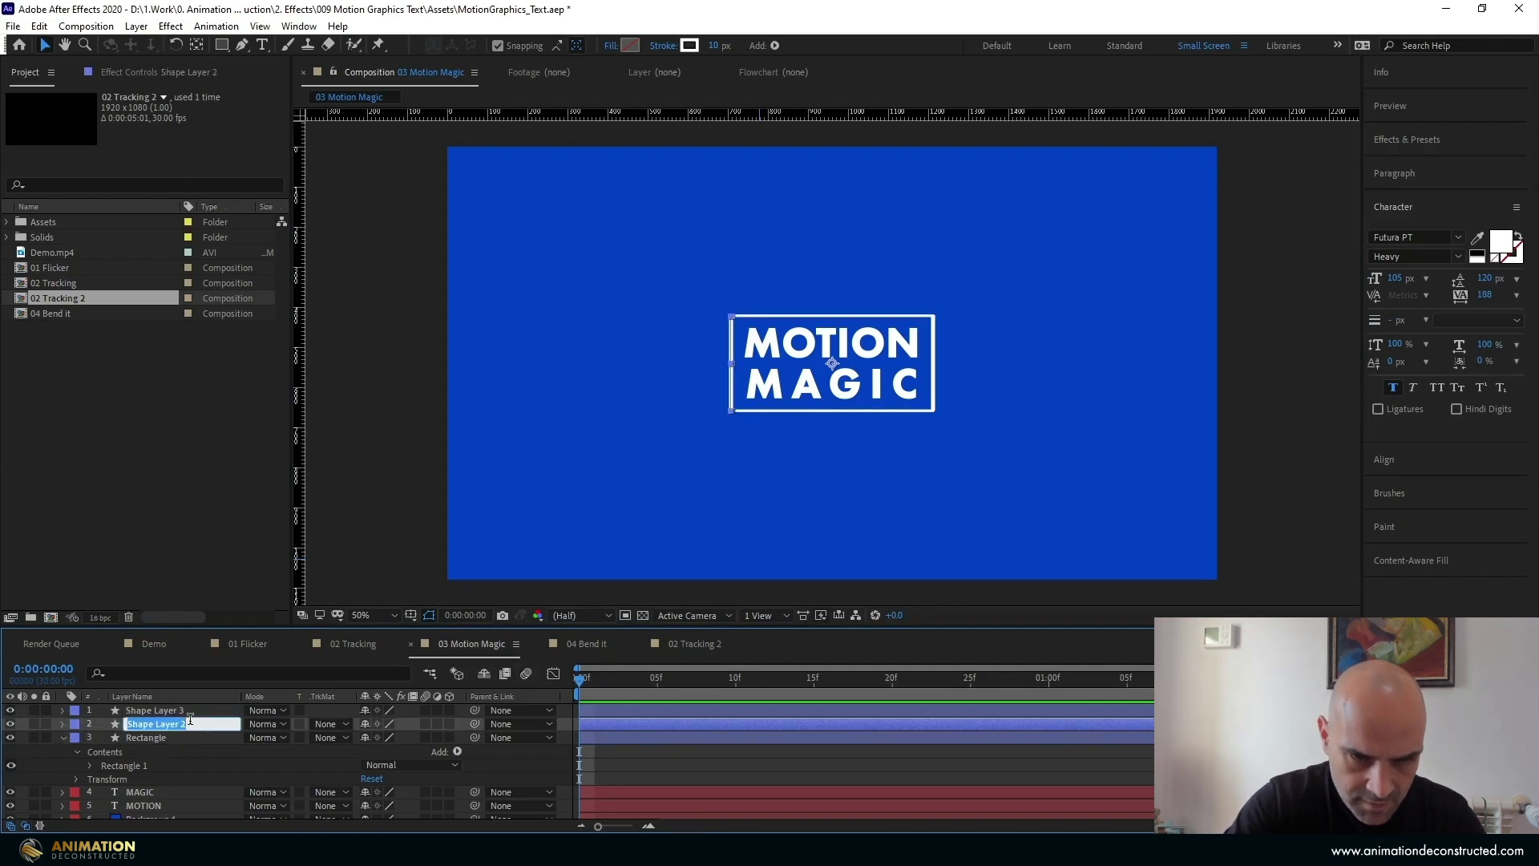
{"action": "type", "text": "Left"}
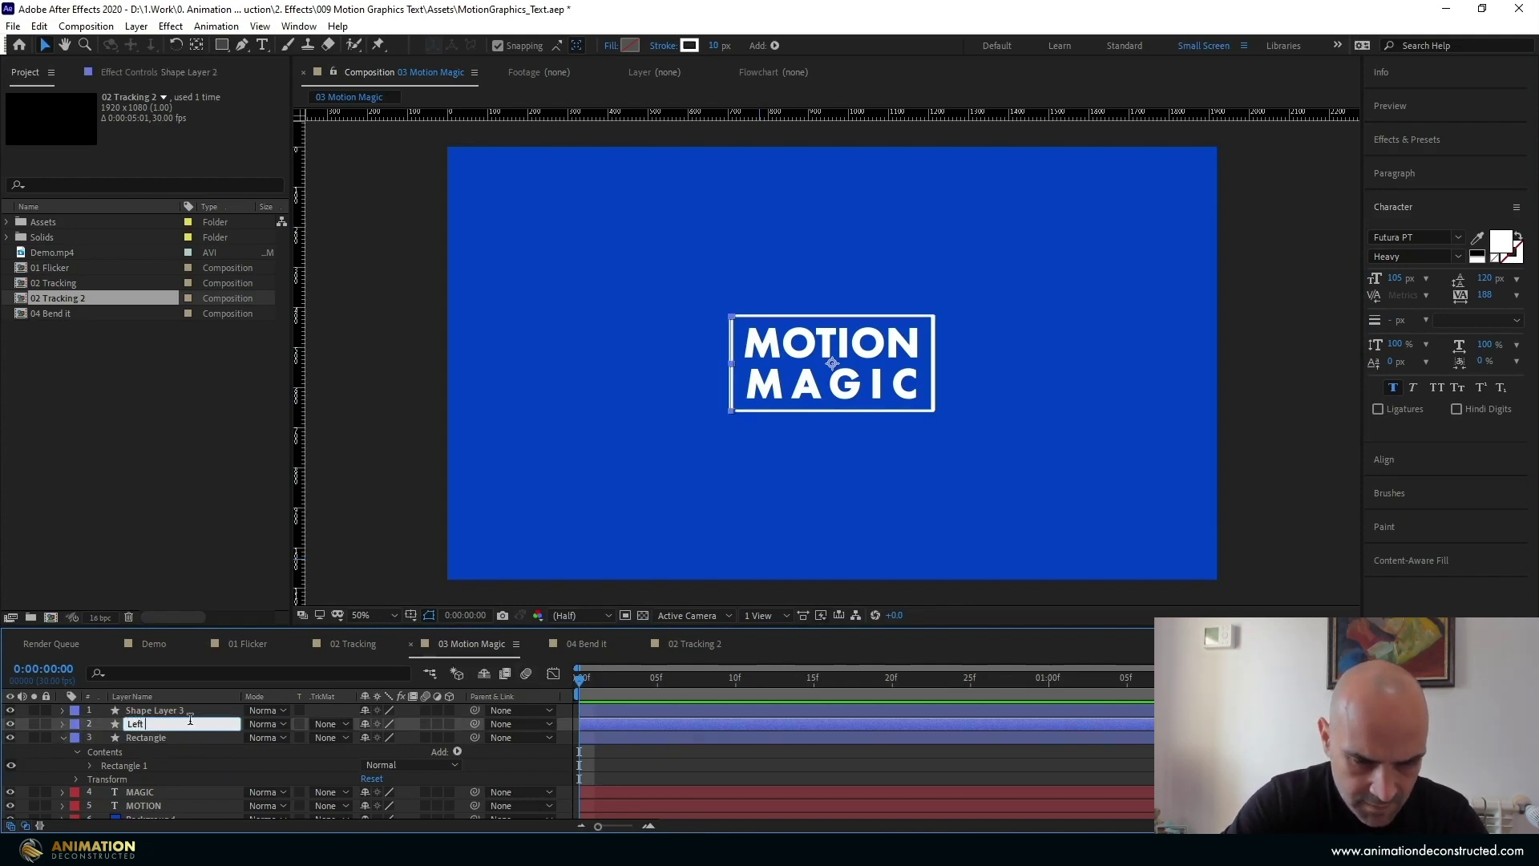
{"action": "type", "text": " Line"}
{"action": "key", "text": "Return"}
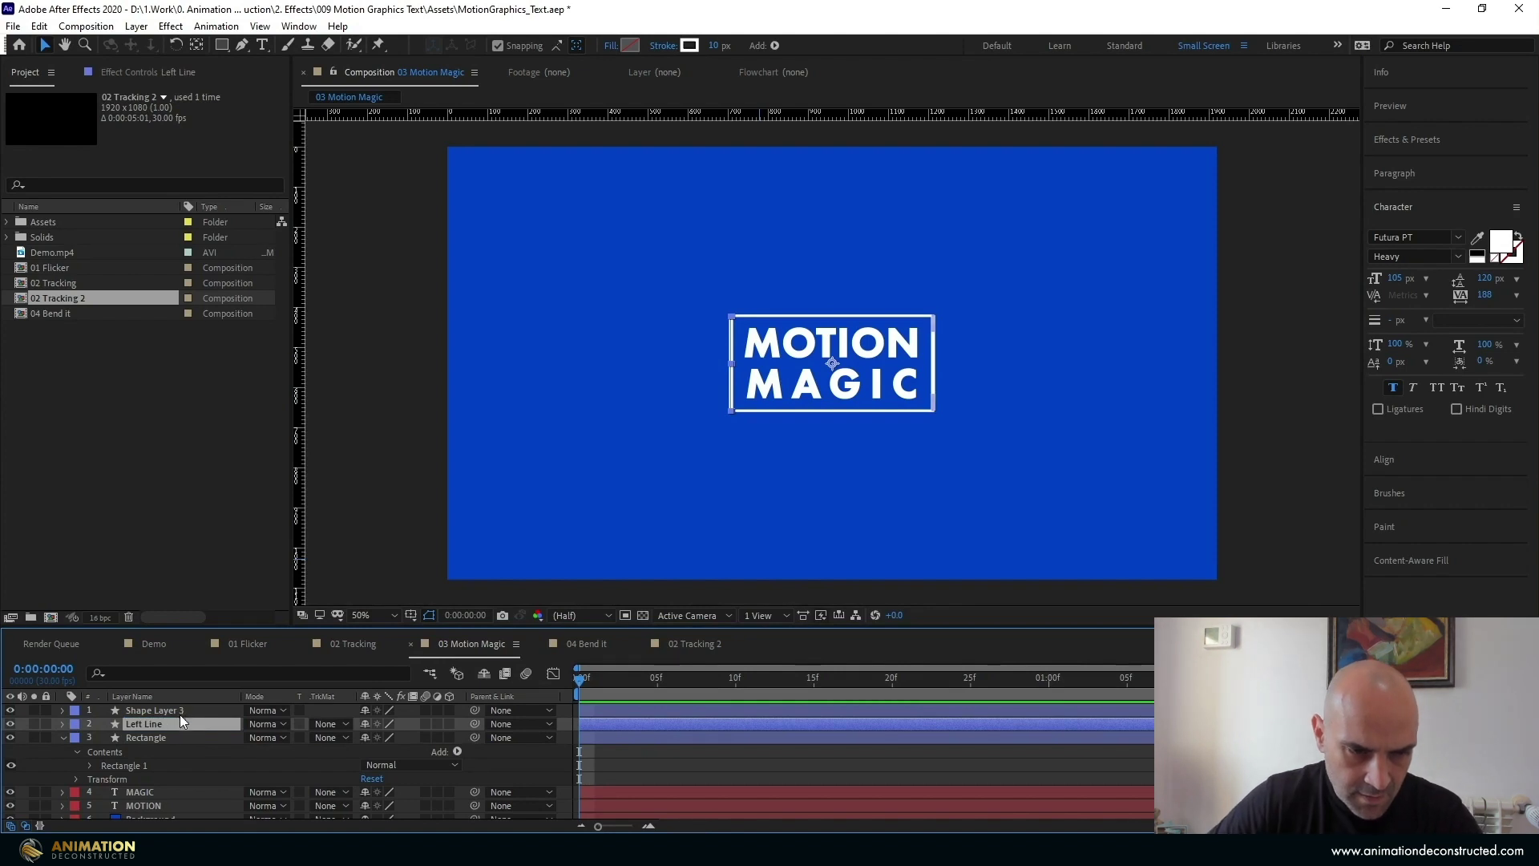
Rename Shape Layer 3 as Right Line
{"action": "left_click", "coordinate": [180, 714]}
{"action": "key", "text": "Return"}
{"action": "type", "text": "Righ"}
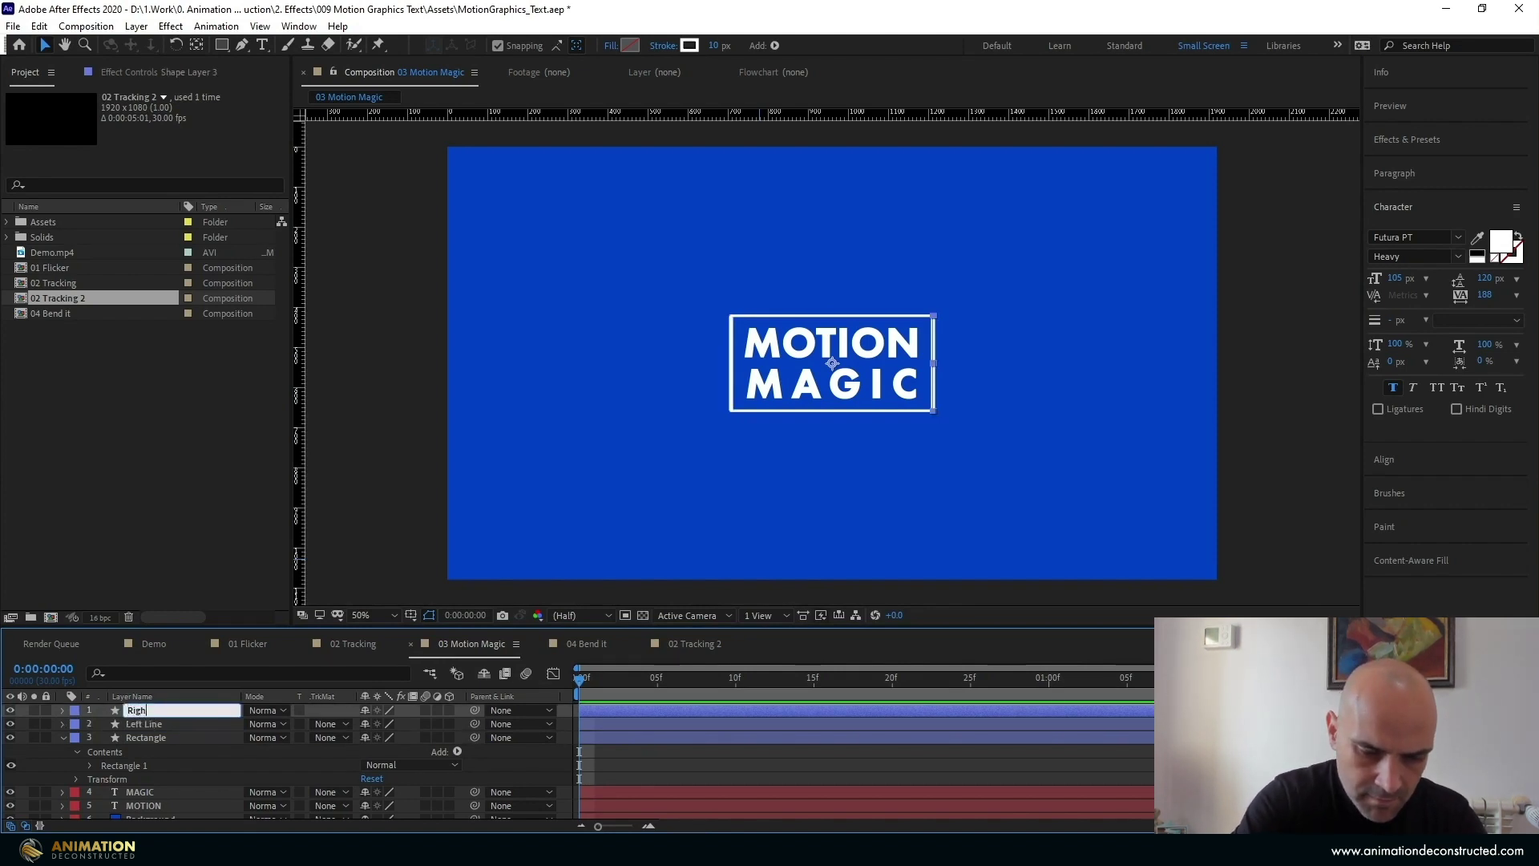
{"action": "type", "text": "t Line"}
{"action": "key", "text": "Return"}
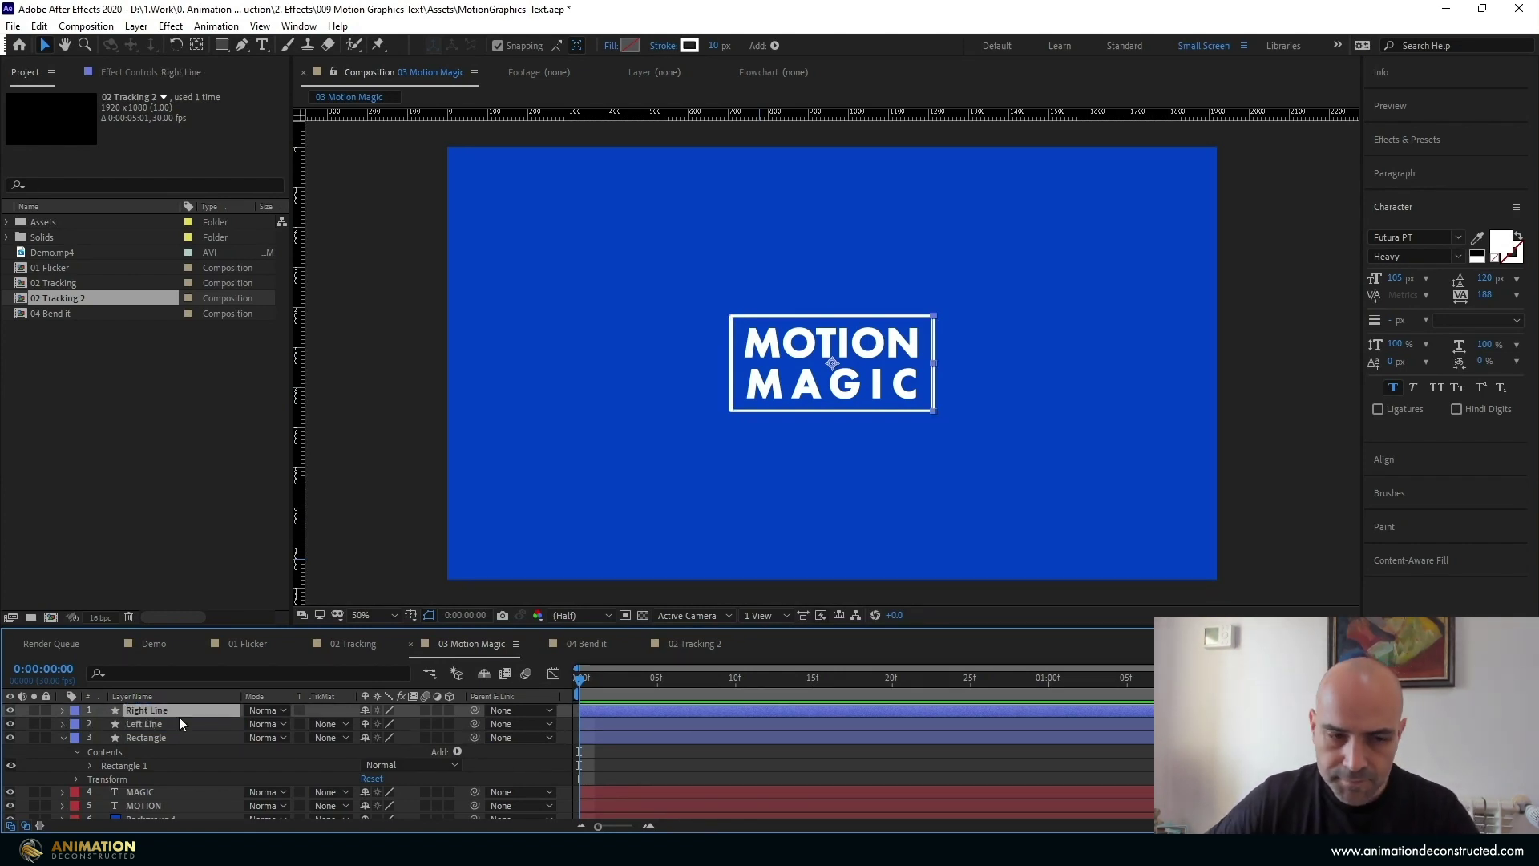
Hide the Rectangle layer and collapse its properties so only the two side lines frame the text
{"action": "left_click", "coordinate": [10, 736]}
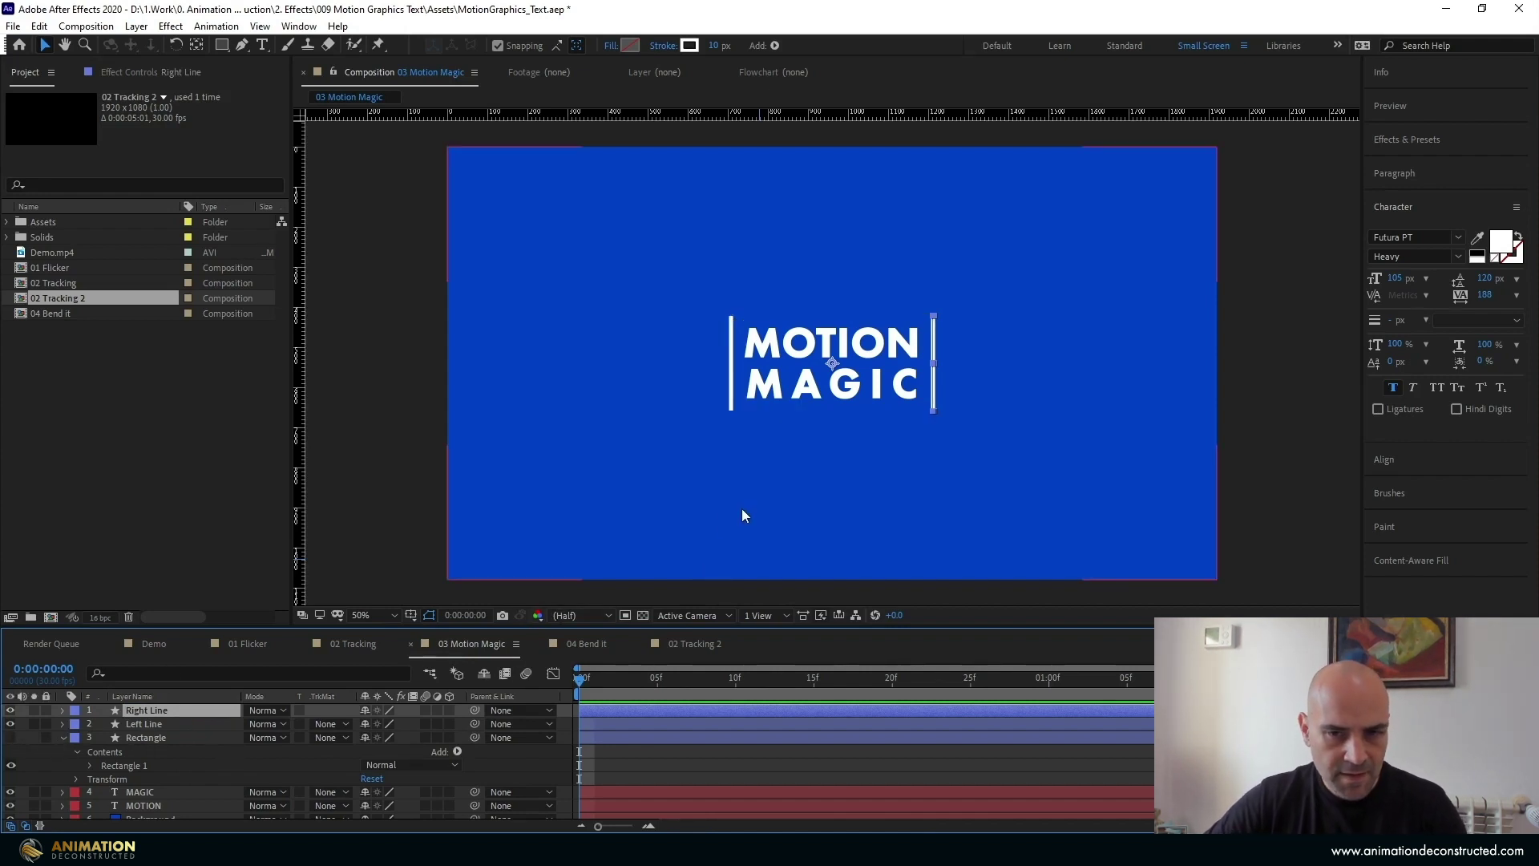
{"action": "left_click", "coordinate": [63, 738]}
{"action": "left_click", "coordinate": [258, 807]}
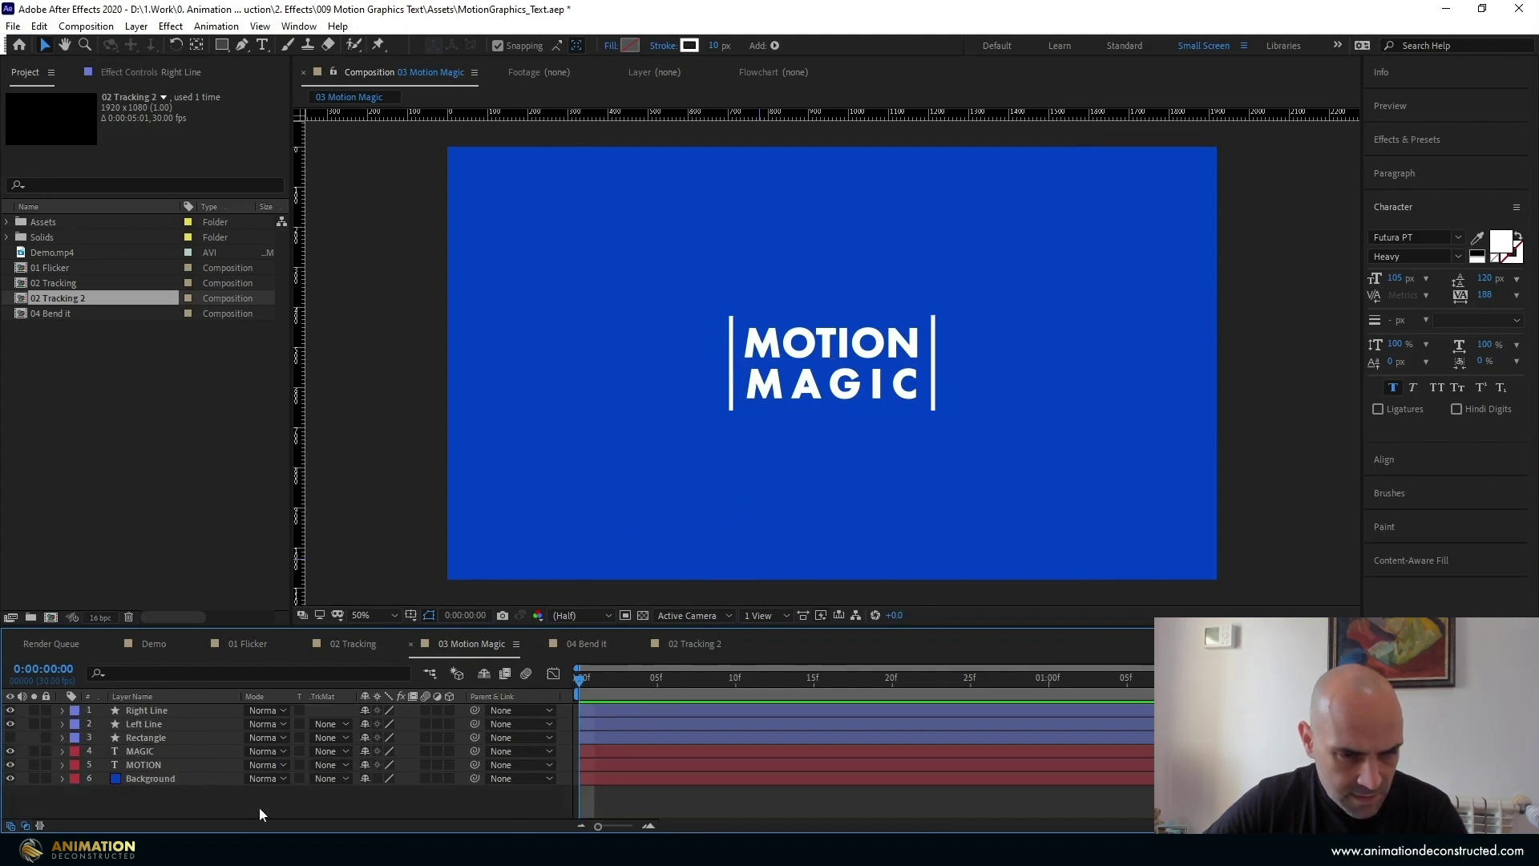
Create a black solid at composition size (1920 x 1080 px) named Mask
{"action": "right_click", "coordinate": [162, 801]}
{"action": "mouse_move", "coordinate": [214, 627]}
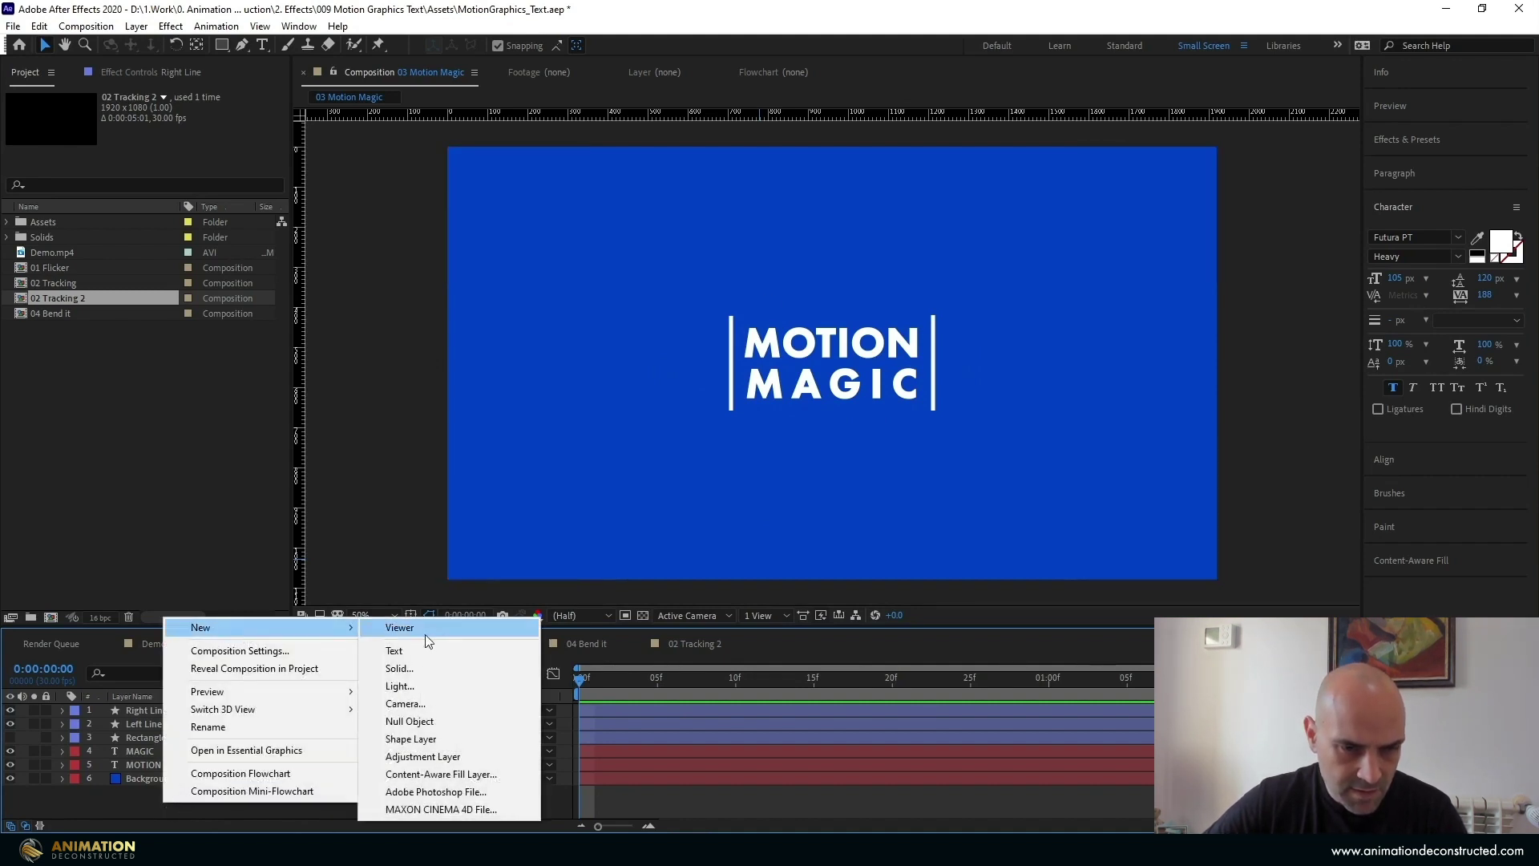
{"action": "left_click", "coordinate": [436, 670]}
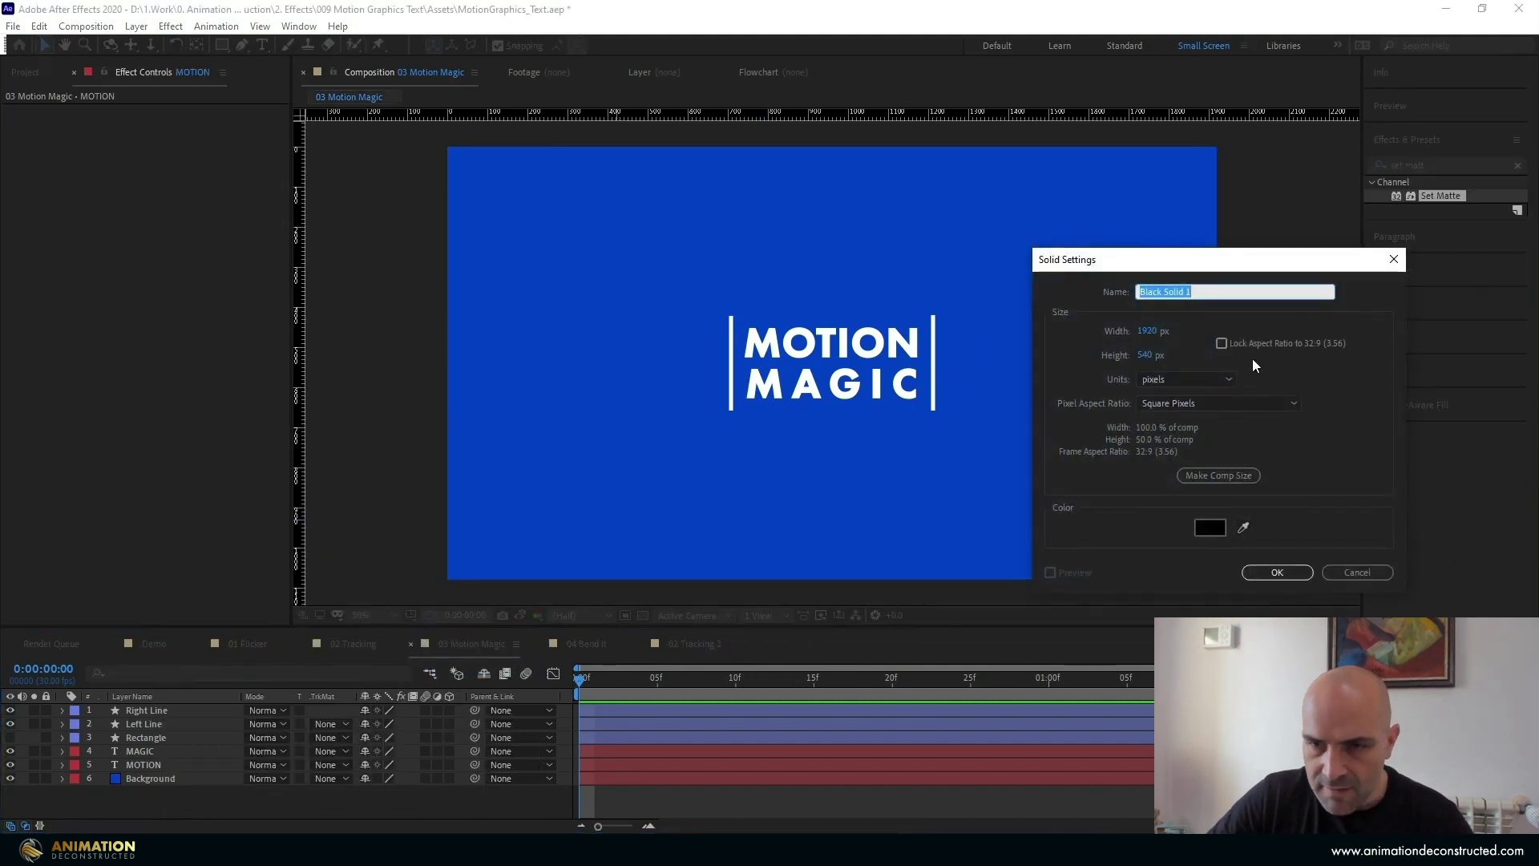
{"action": "left_click", "coordinate": [1217, 476]}
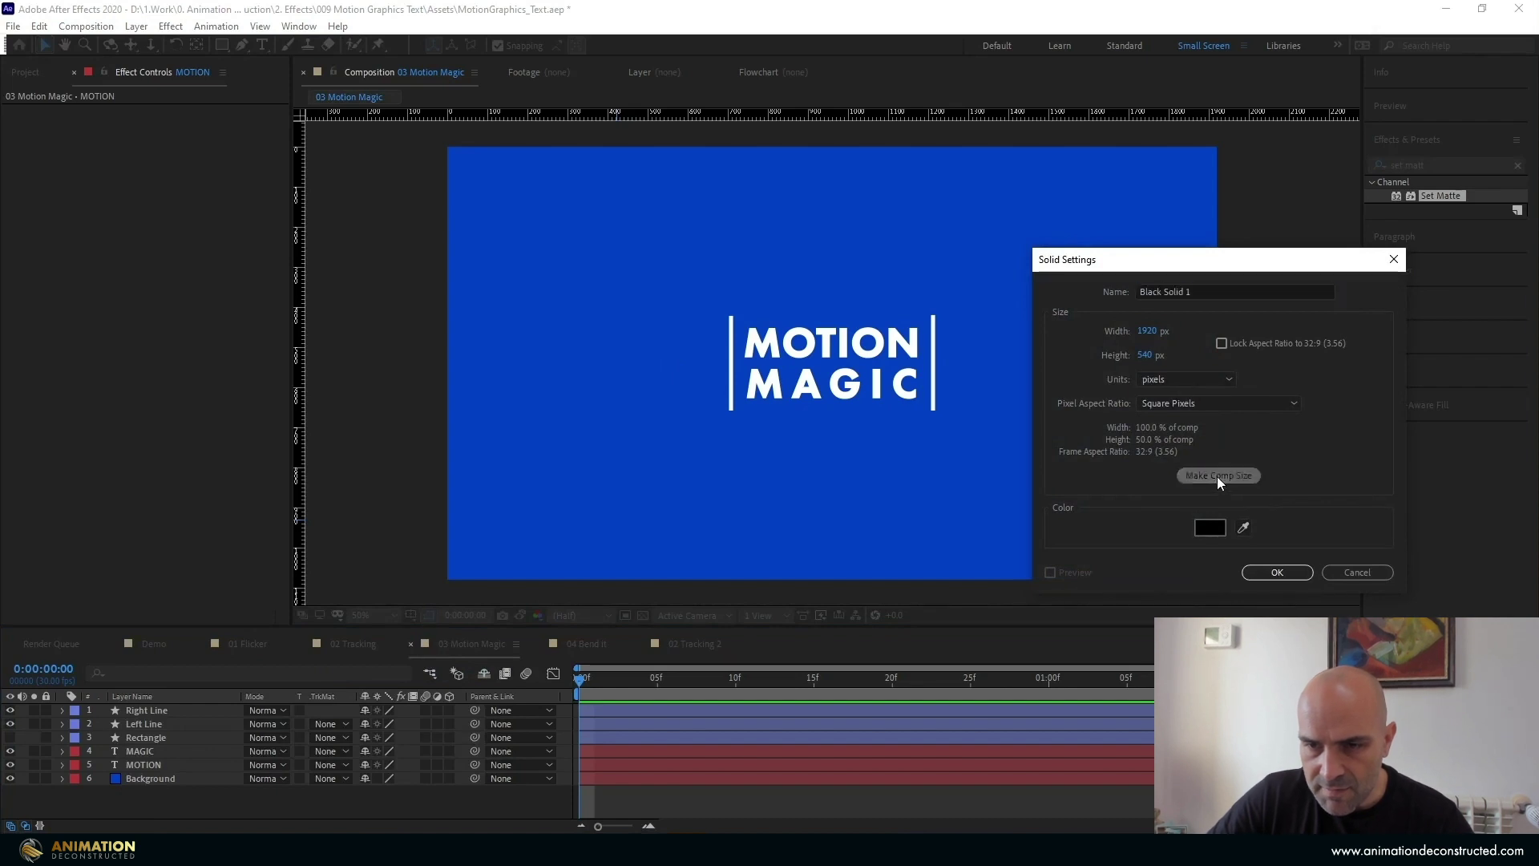
{"action": "left_click", "coordinate": [1220, 291]}
{"action": "type", "text": "Mask"}
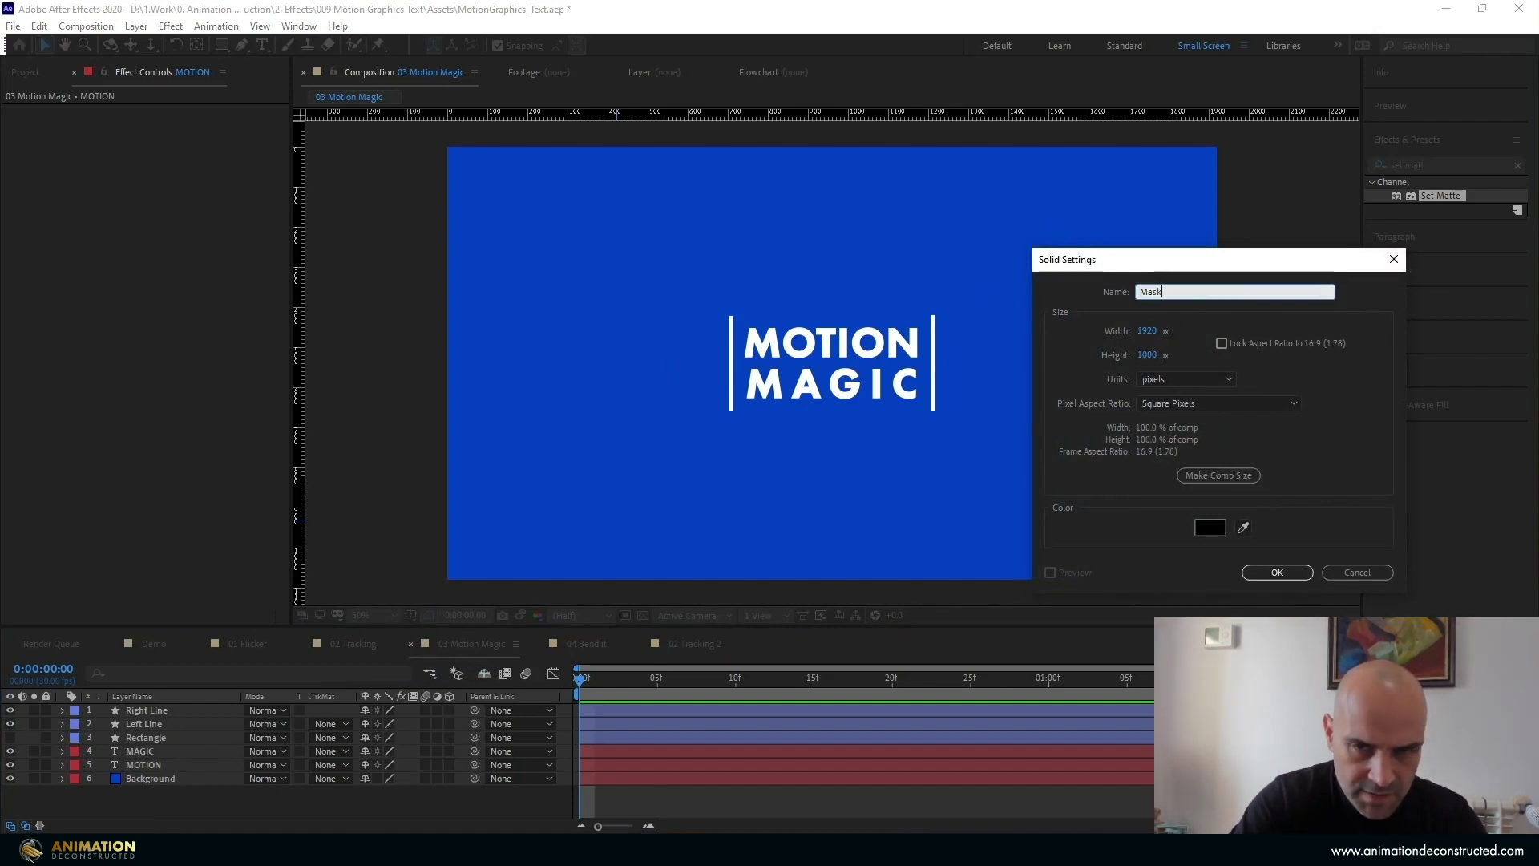
{"action": "left_click", "coordinate": [1299, 574]}
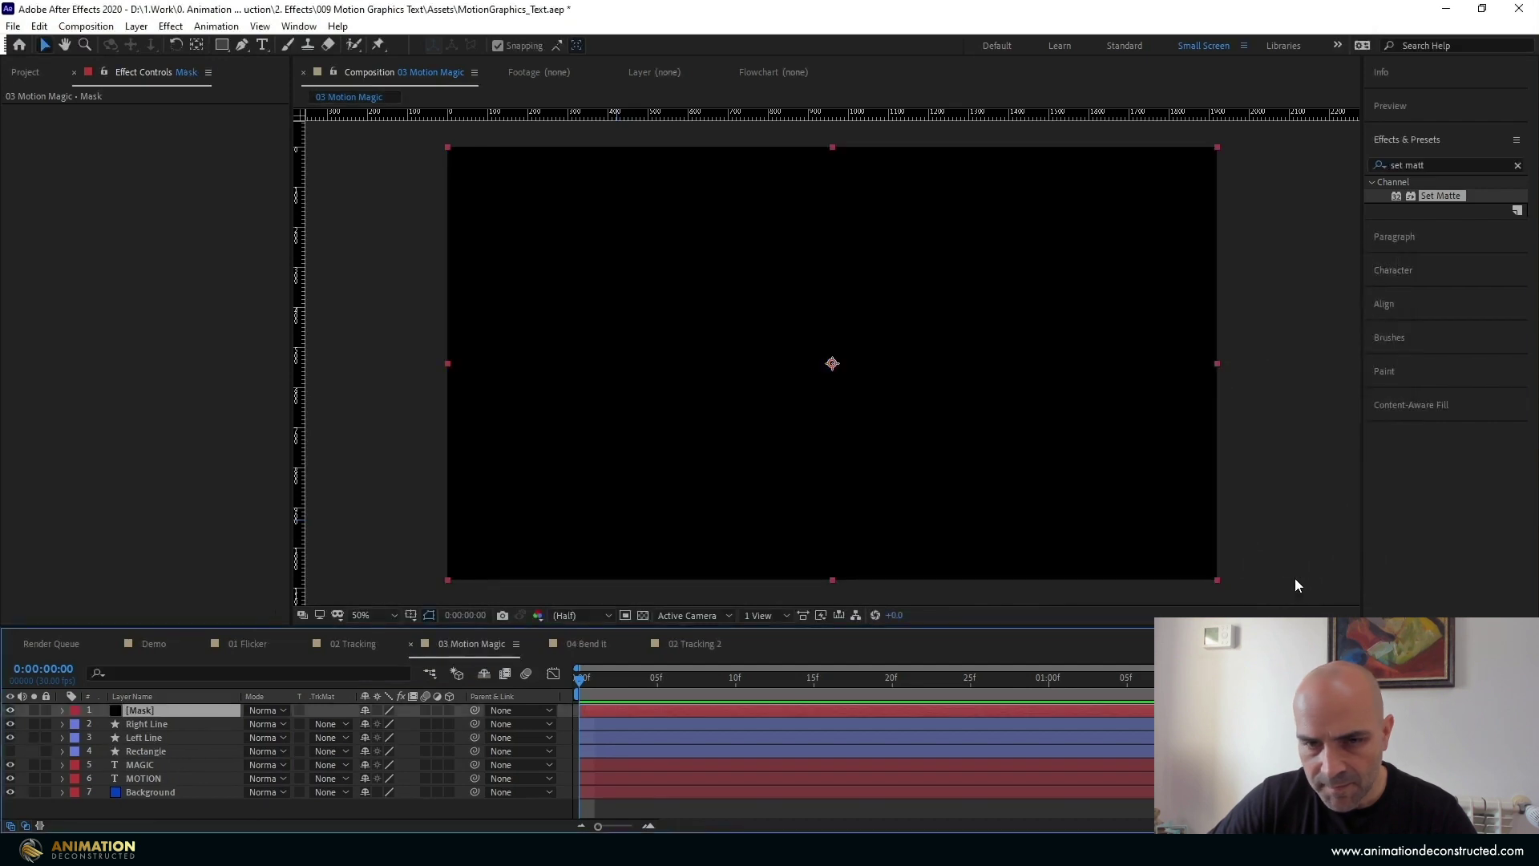
Add a full-size rectangular mask to the Mask solid and move it down so its upper edge runs between MOTION and MAGIC
{"action": "double_click", "coordinate": [222, 45]}
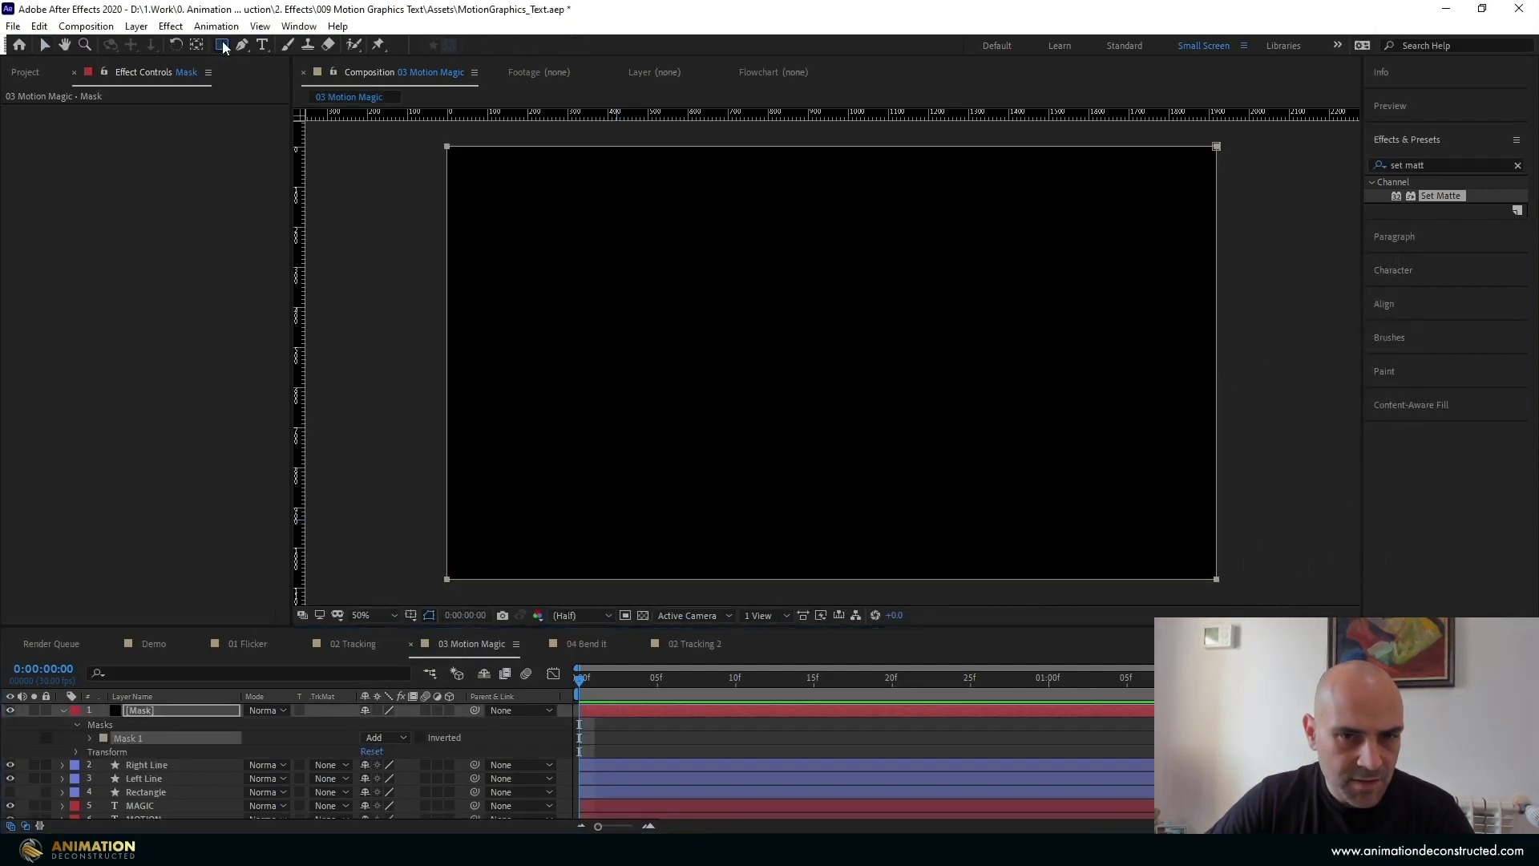
{"action": "left_click", "coordinate": [815, 152]}
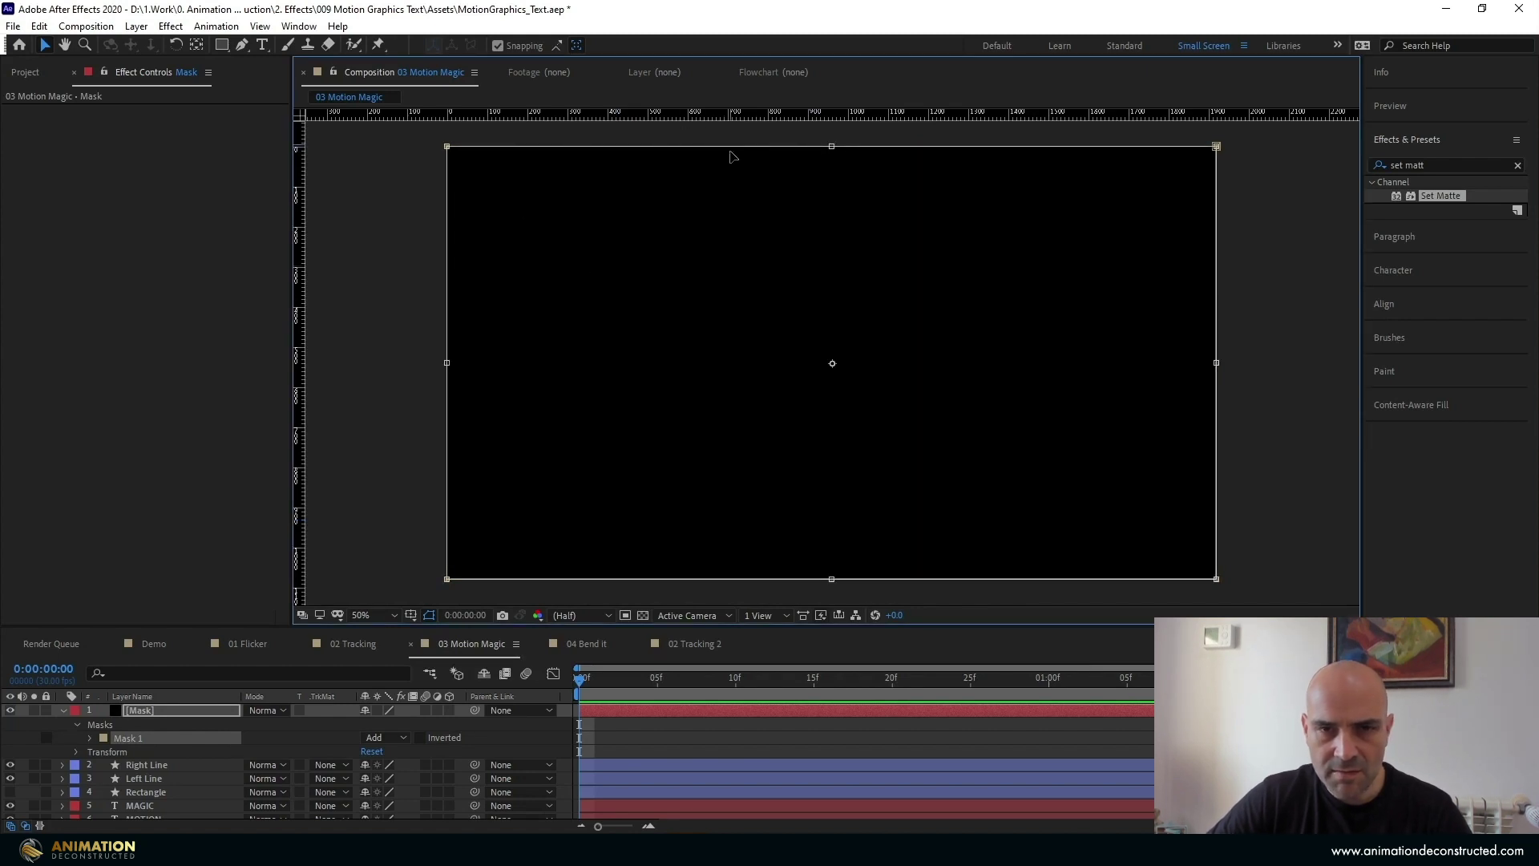
{"action": "left_click_drag", "start_coordinate": [723, 164], "coordinate": [724, 379]}
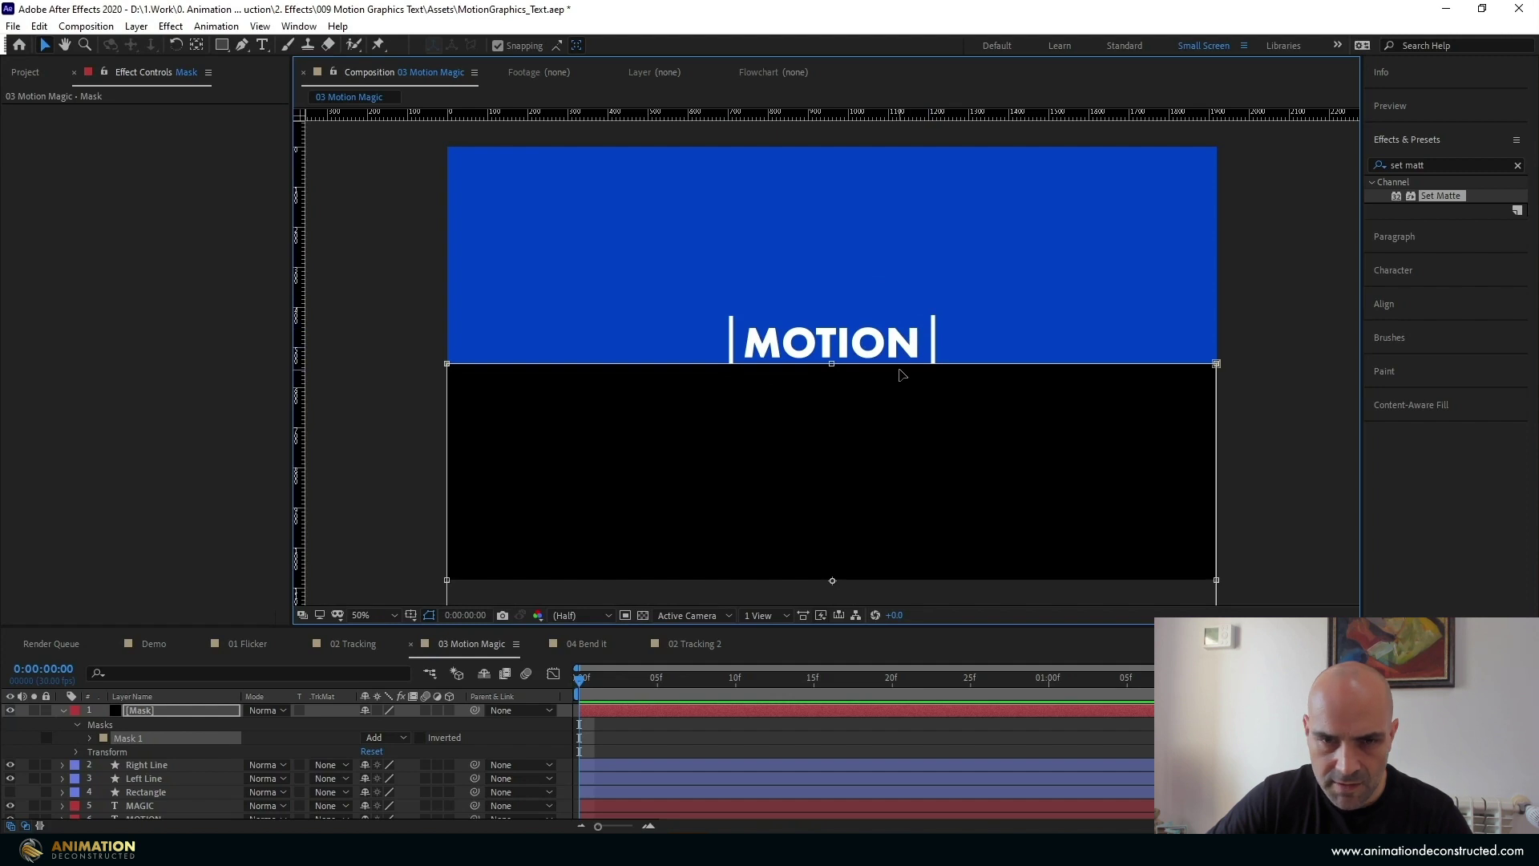
Move the Mask solid below the Background layer, hide it and collapse its properties
{"action": "left_click_drag", "start_coordinate": [146, 710], "coordinate": [182, 814]}
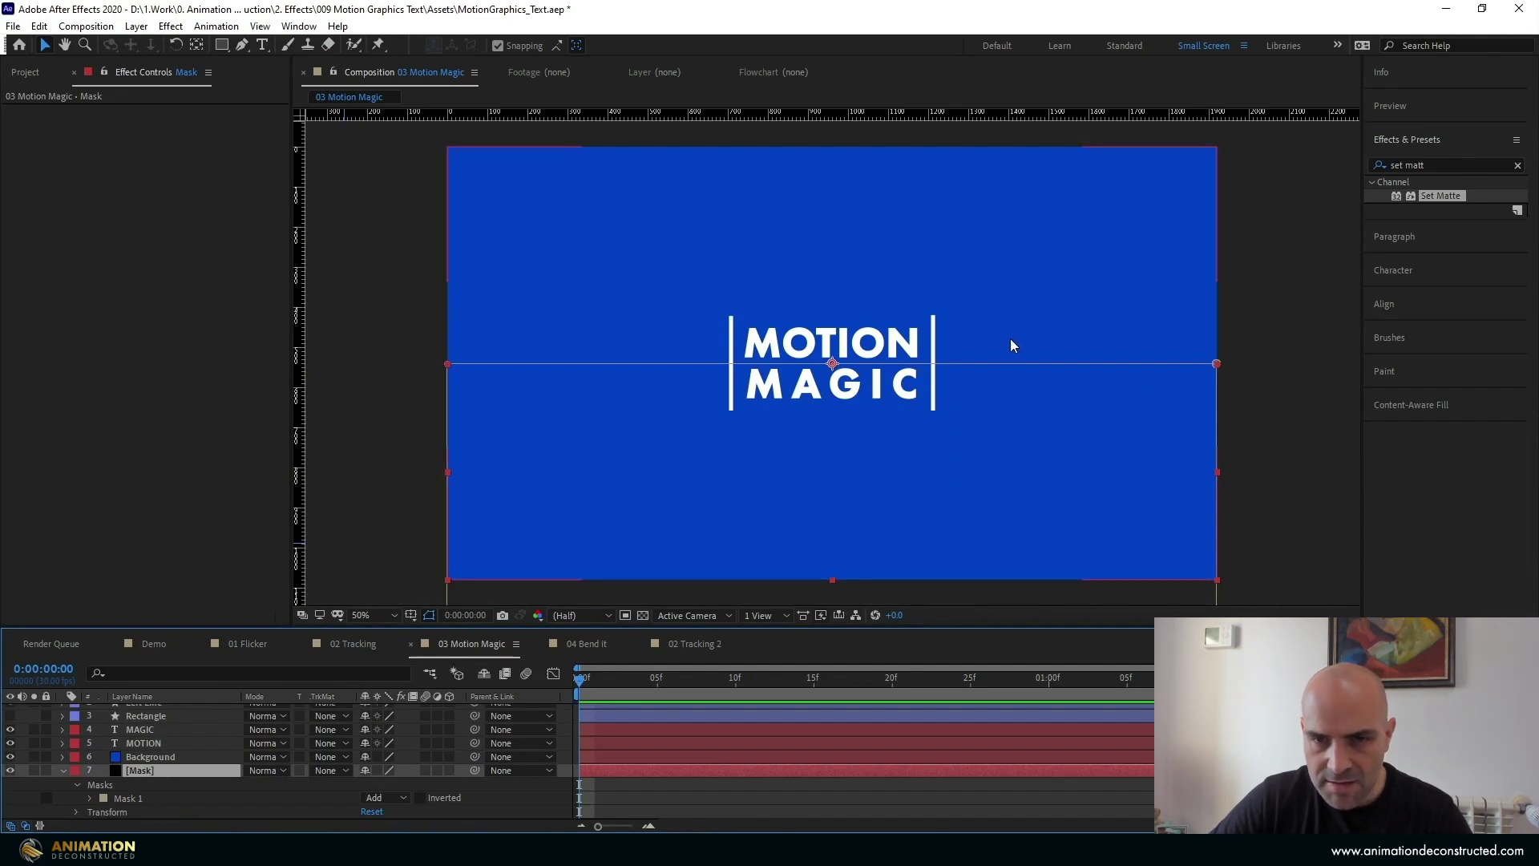
{"action": "left_click", "coordinate": [10, 771]}
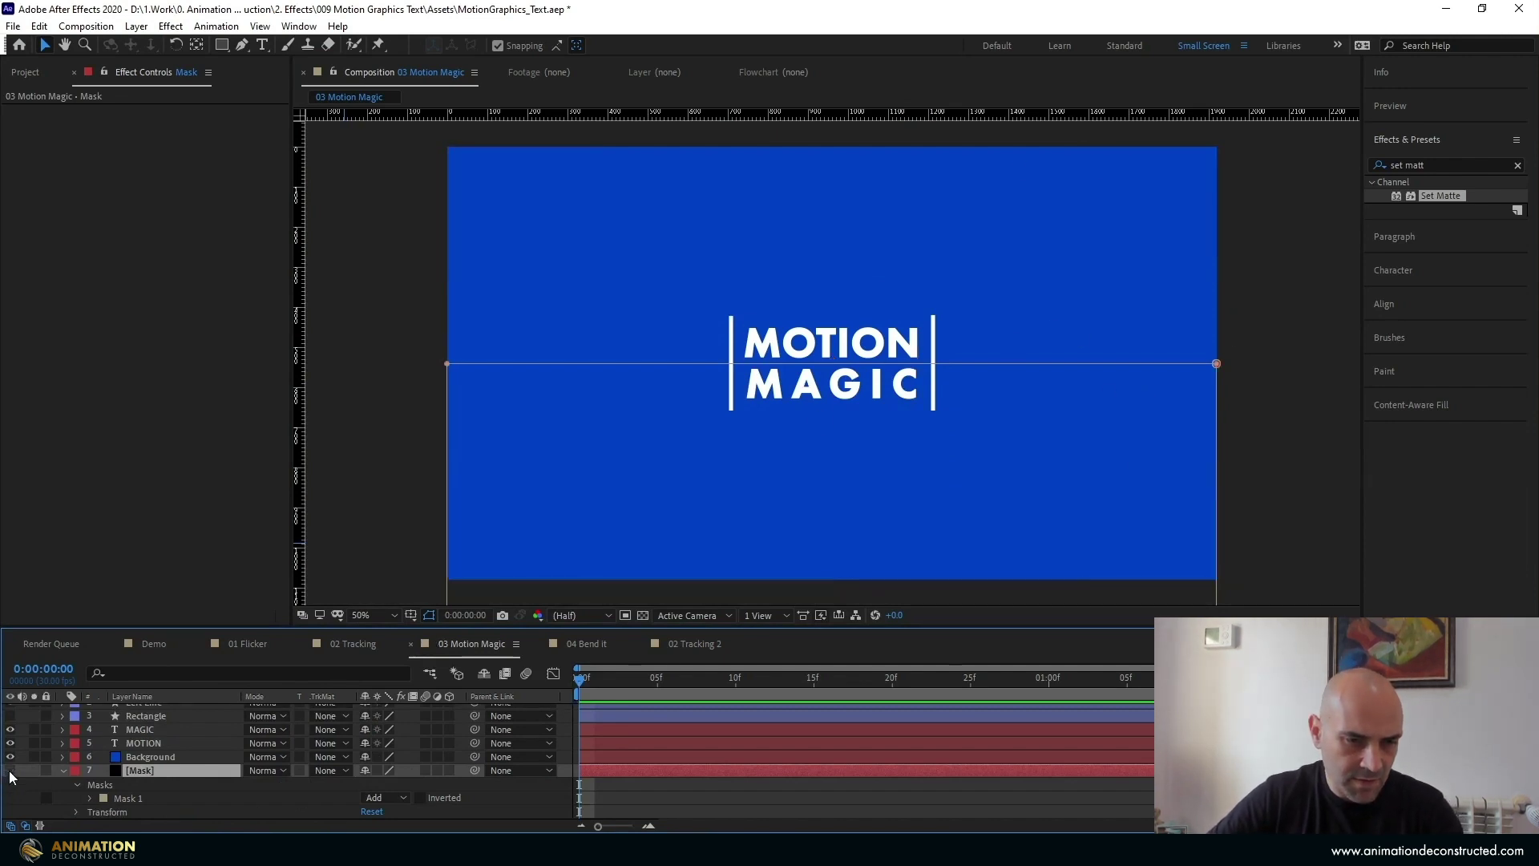
{"action": "left_click", "coordinate": [63, 770]}
Apply the Set Matte effect to the MOTION text layer and take its matte from the Mask layer
{"action": "left_click", "coordinate": [146, 766]}
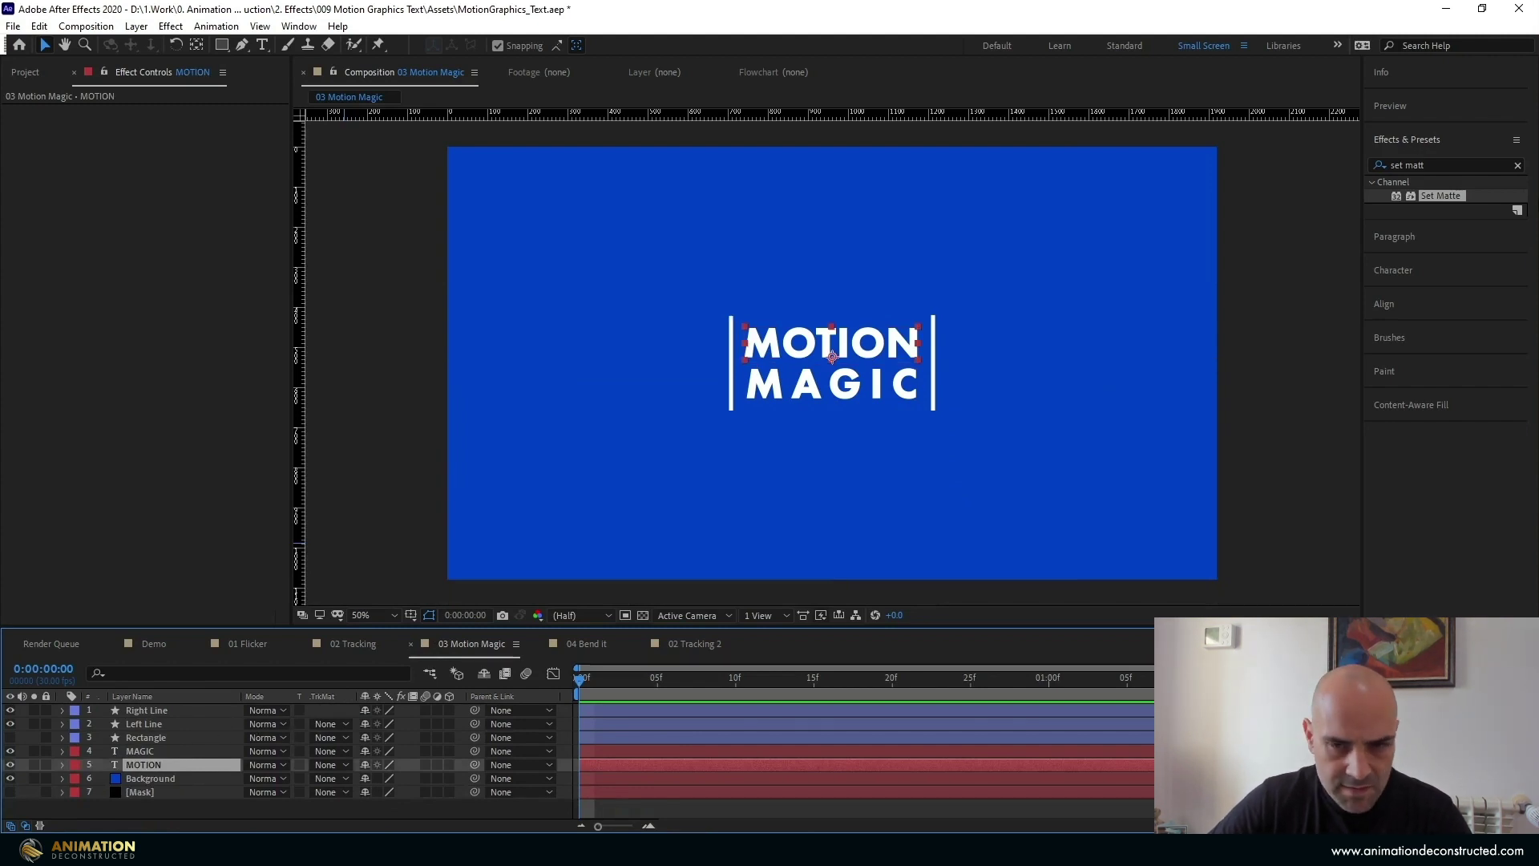
{"action": "left_click", "coordinate": [1445, 163]}
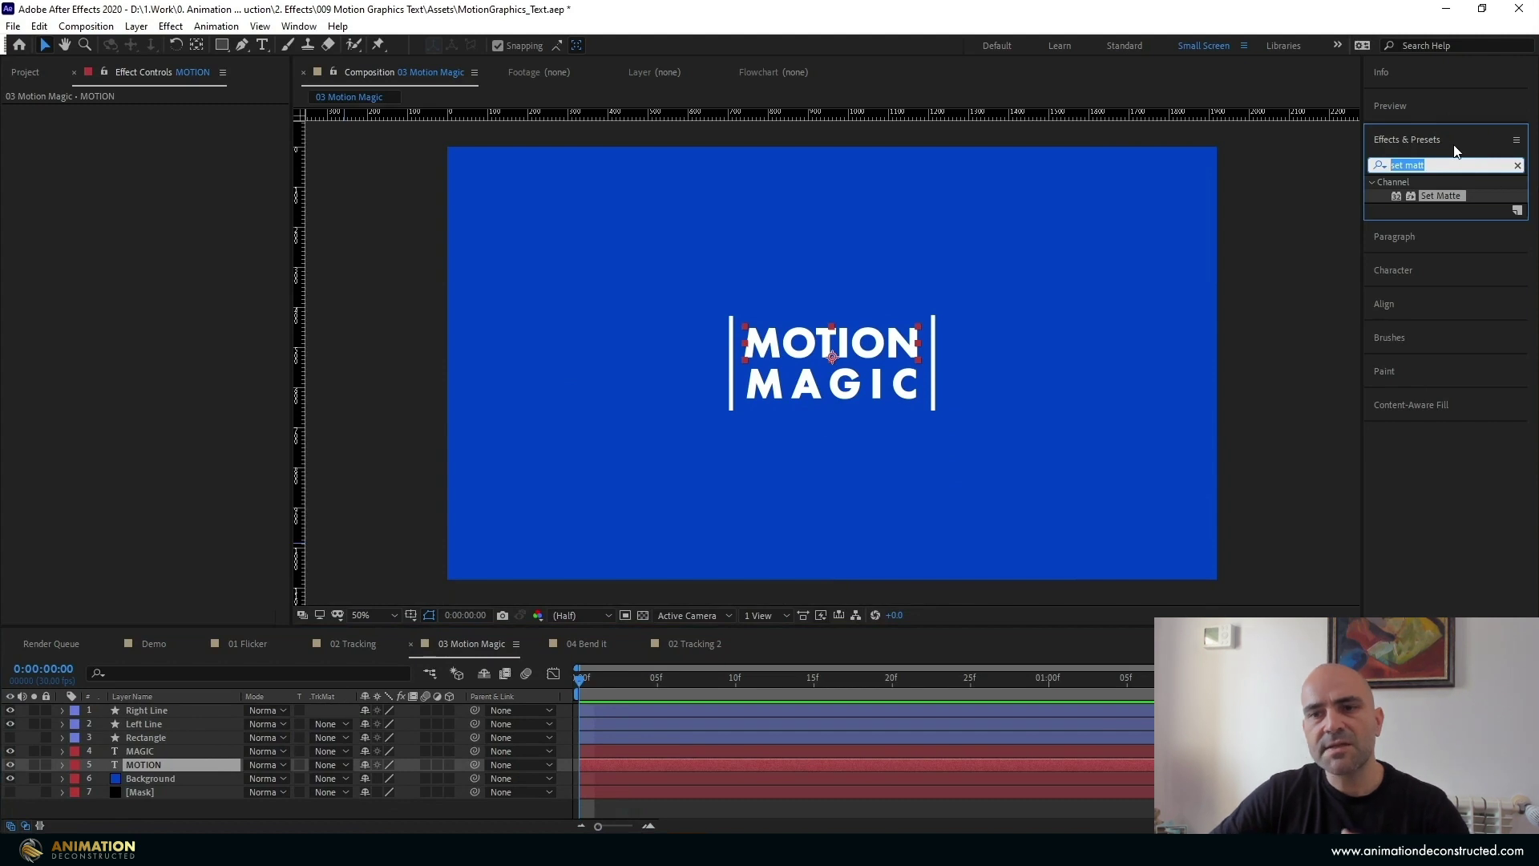
{"action": "double_click", "coordinate": [1449, 195]}
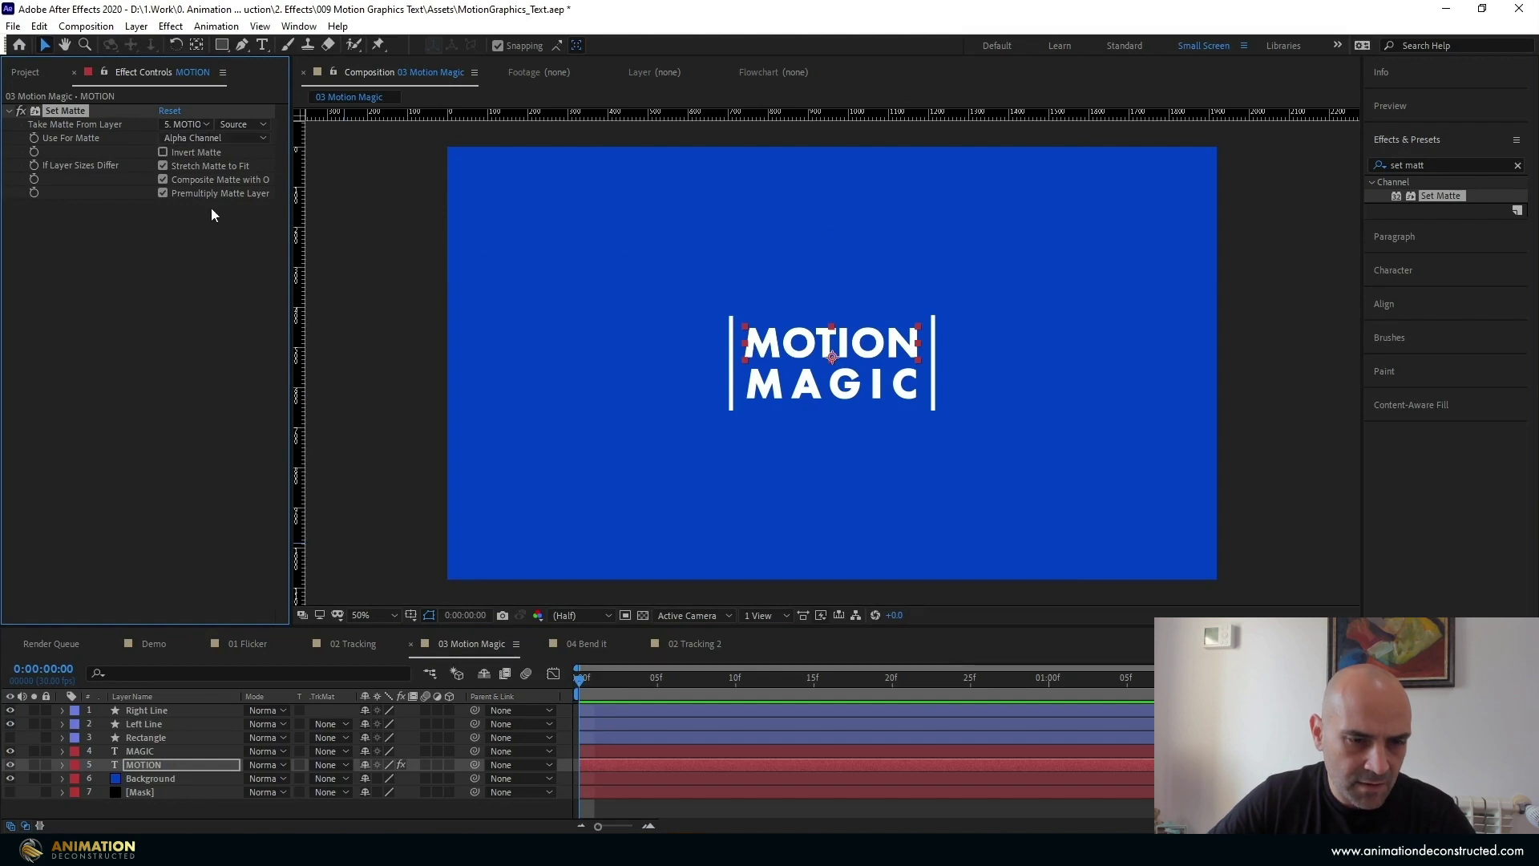
{"action": "left_click", "coordinate": [182, 124]}
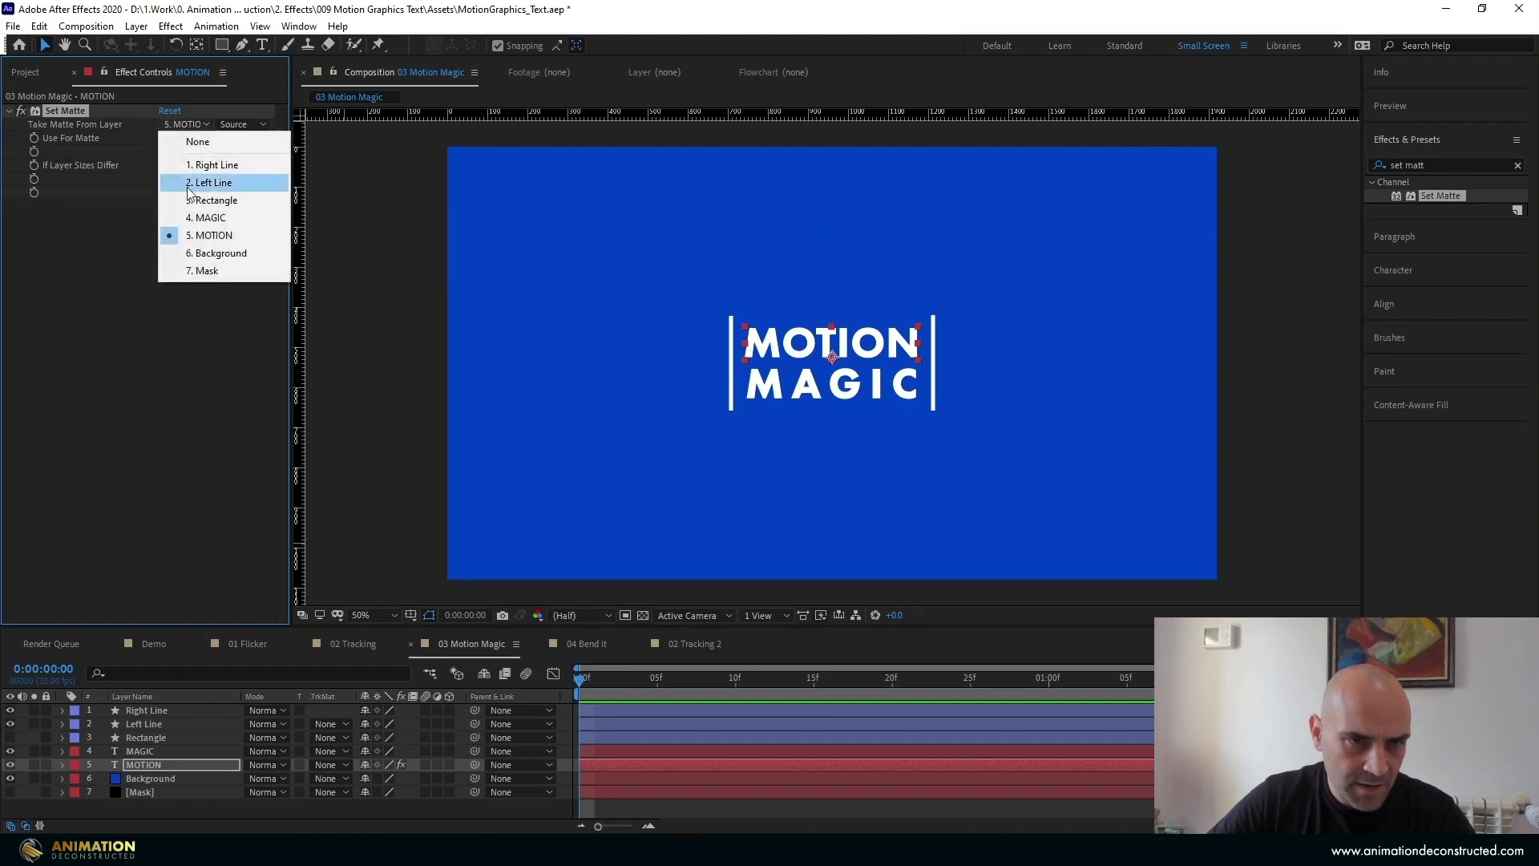
{"action": "left_click", "coordinate": [199, 271]}
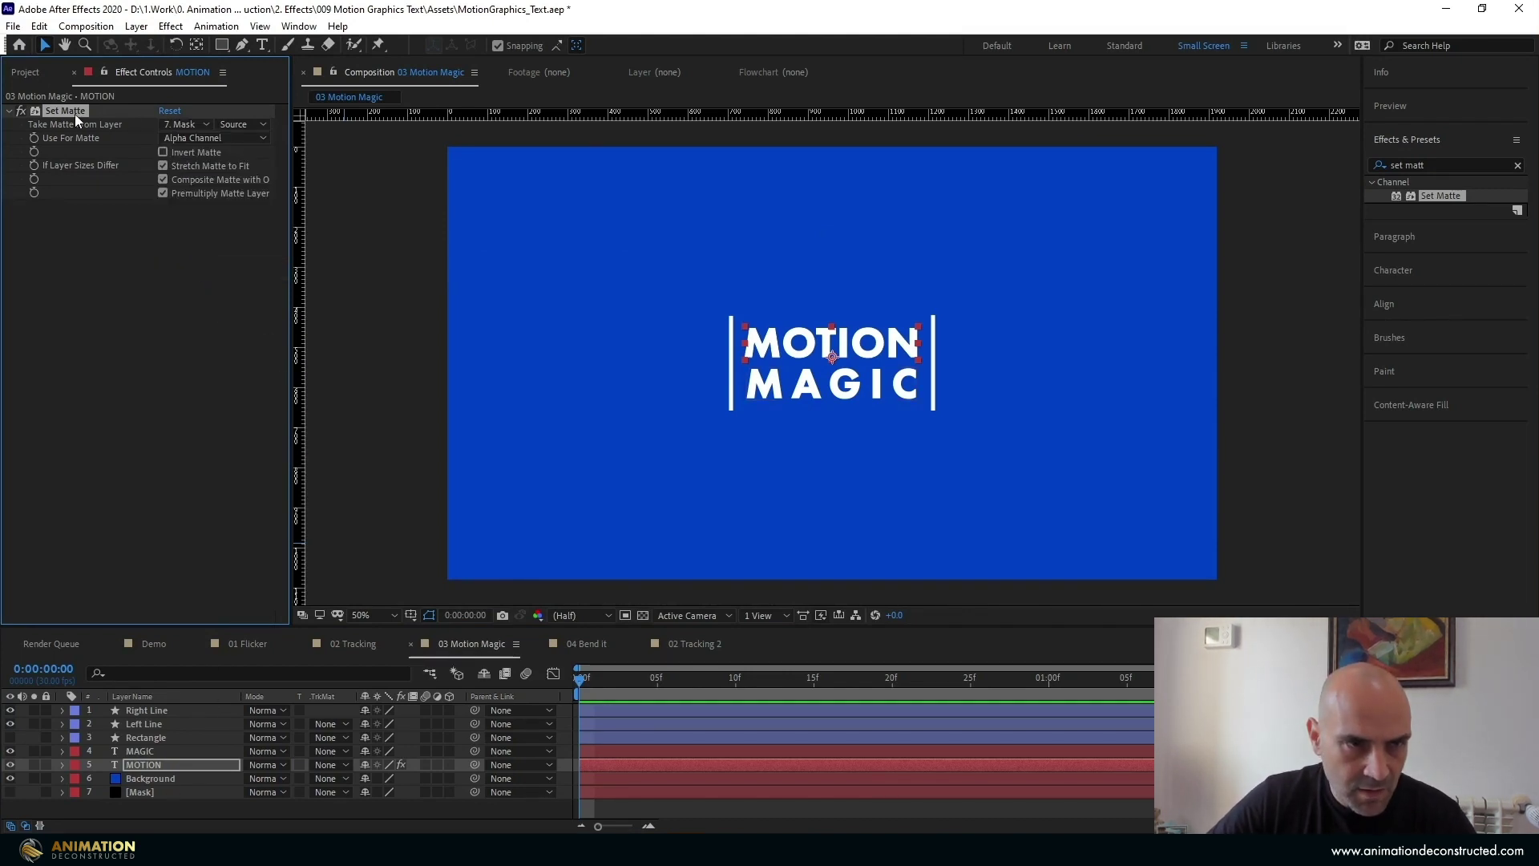
Copy the Set Matte effect onto the MAGIC layer and set its matte source to Masks
{"action": "left_click", "coordinate": [151, 751]}
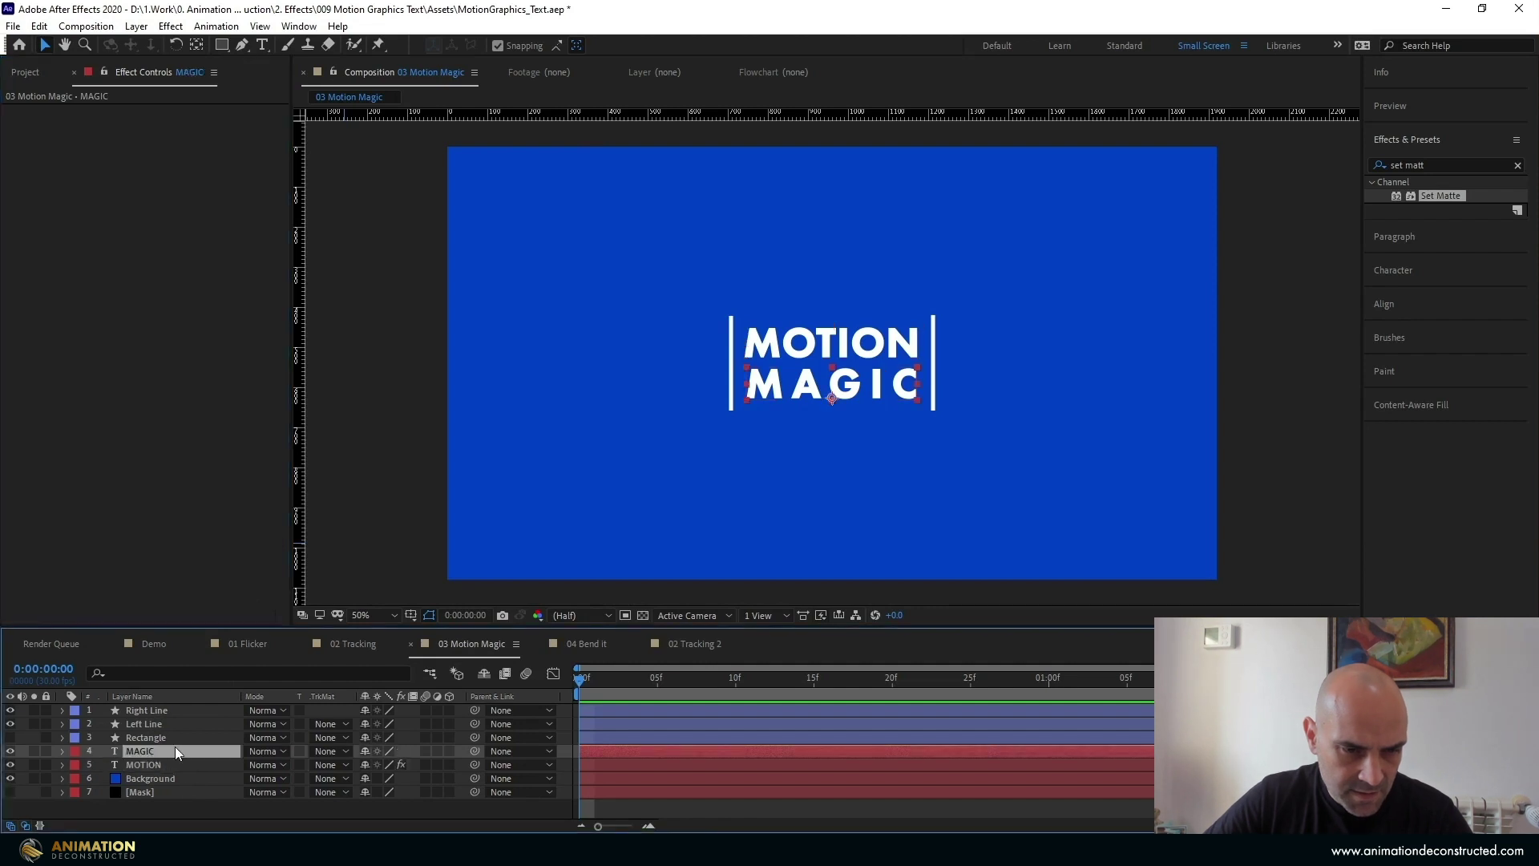
{"action": "key", "text": "ctrl+v"}
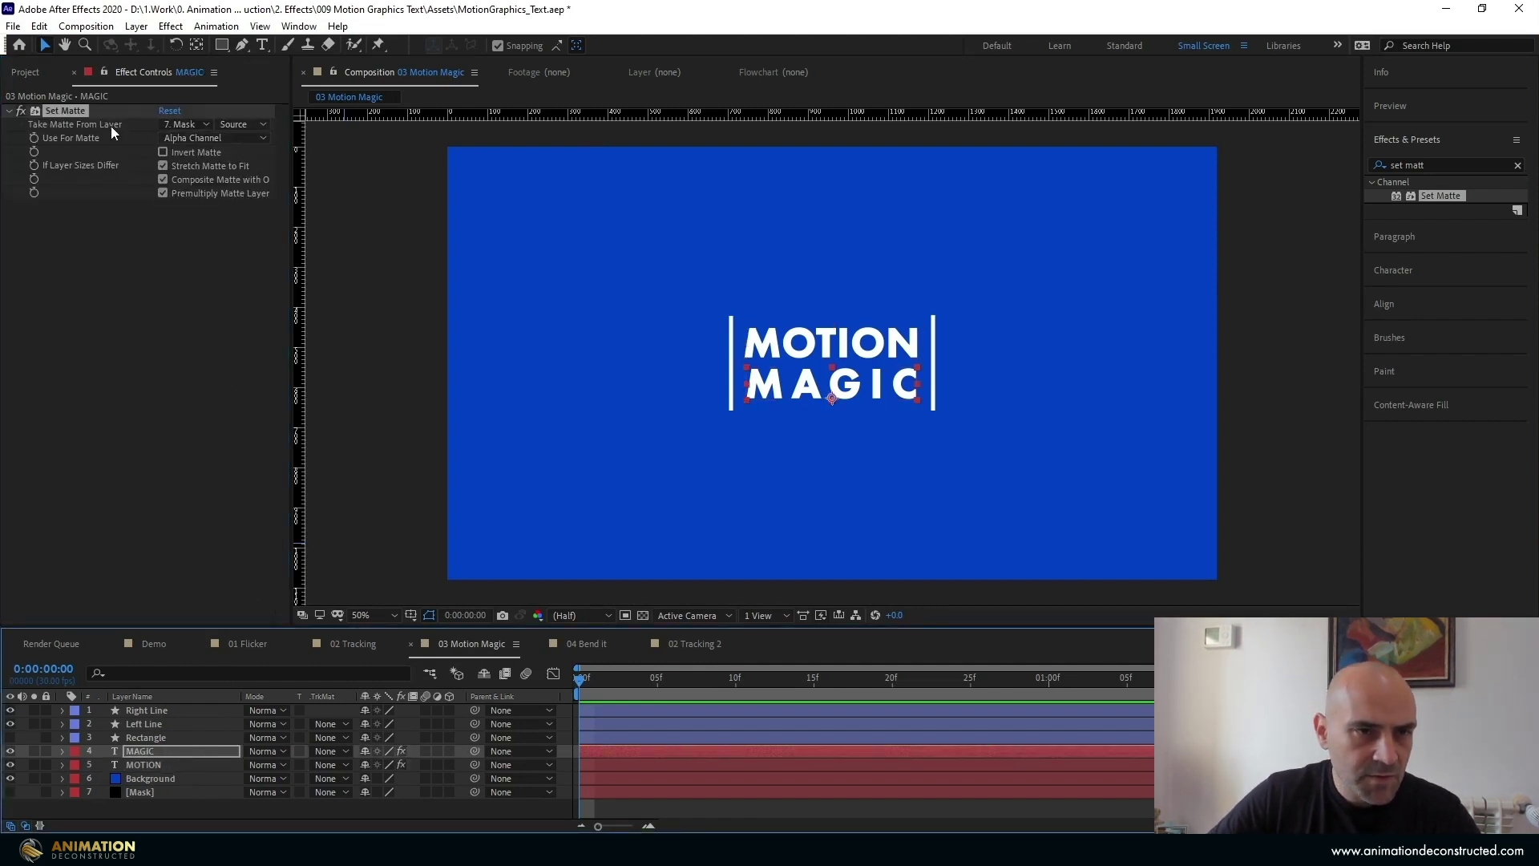
{"action": "left_click", "coordinate": [245, 125]}
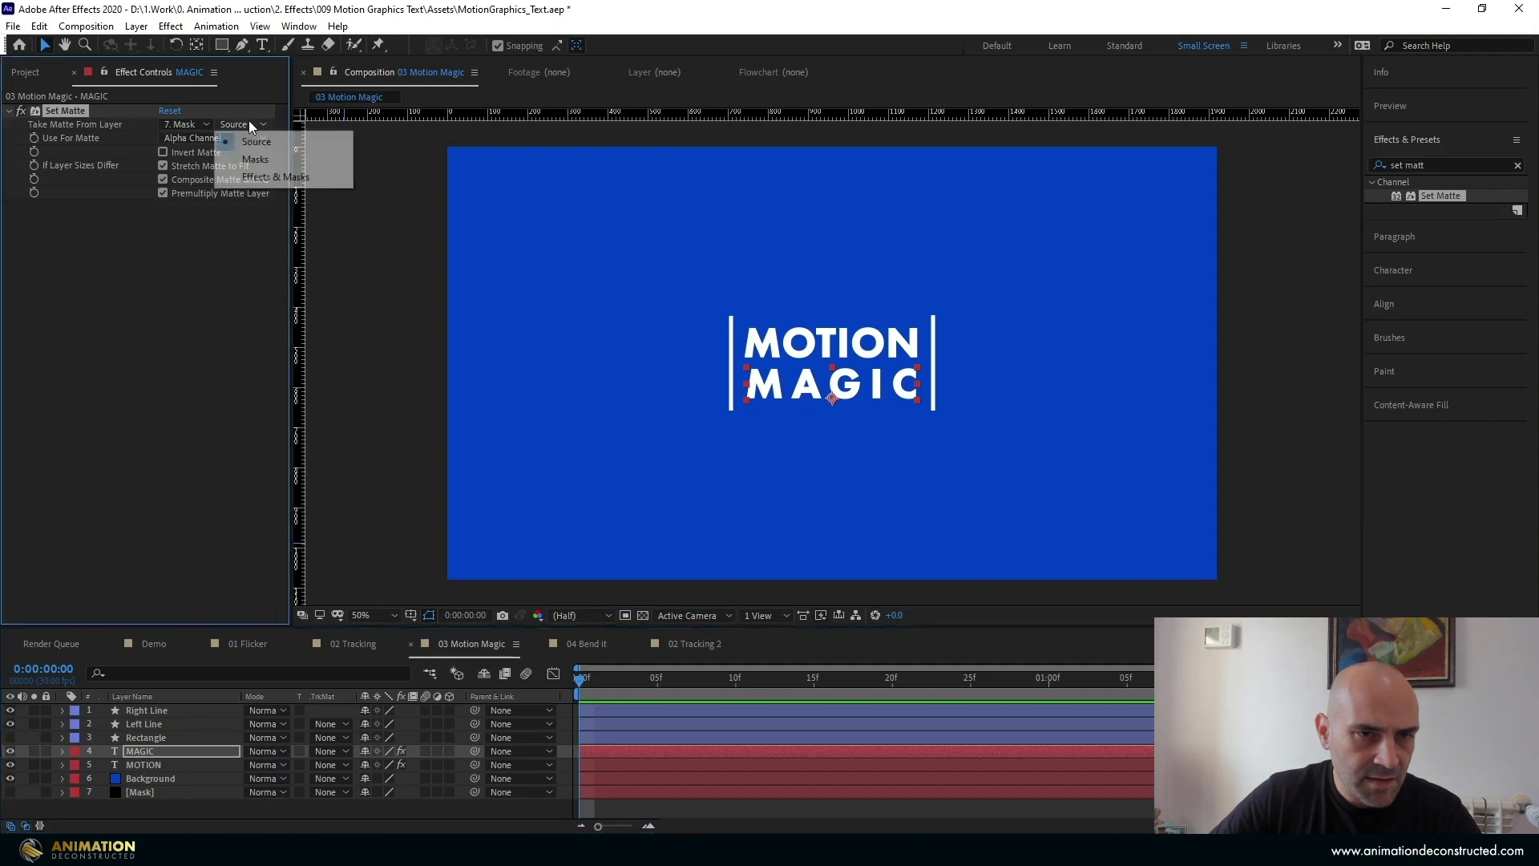
{"action": "left_click", "coordinate": [257, 161]}
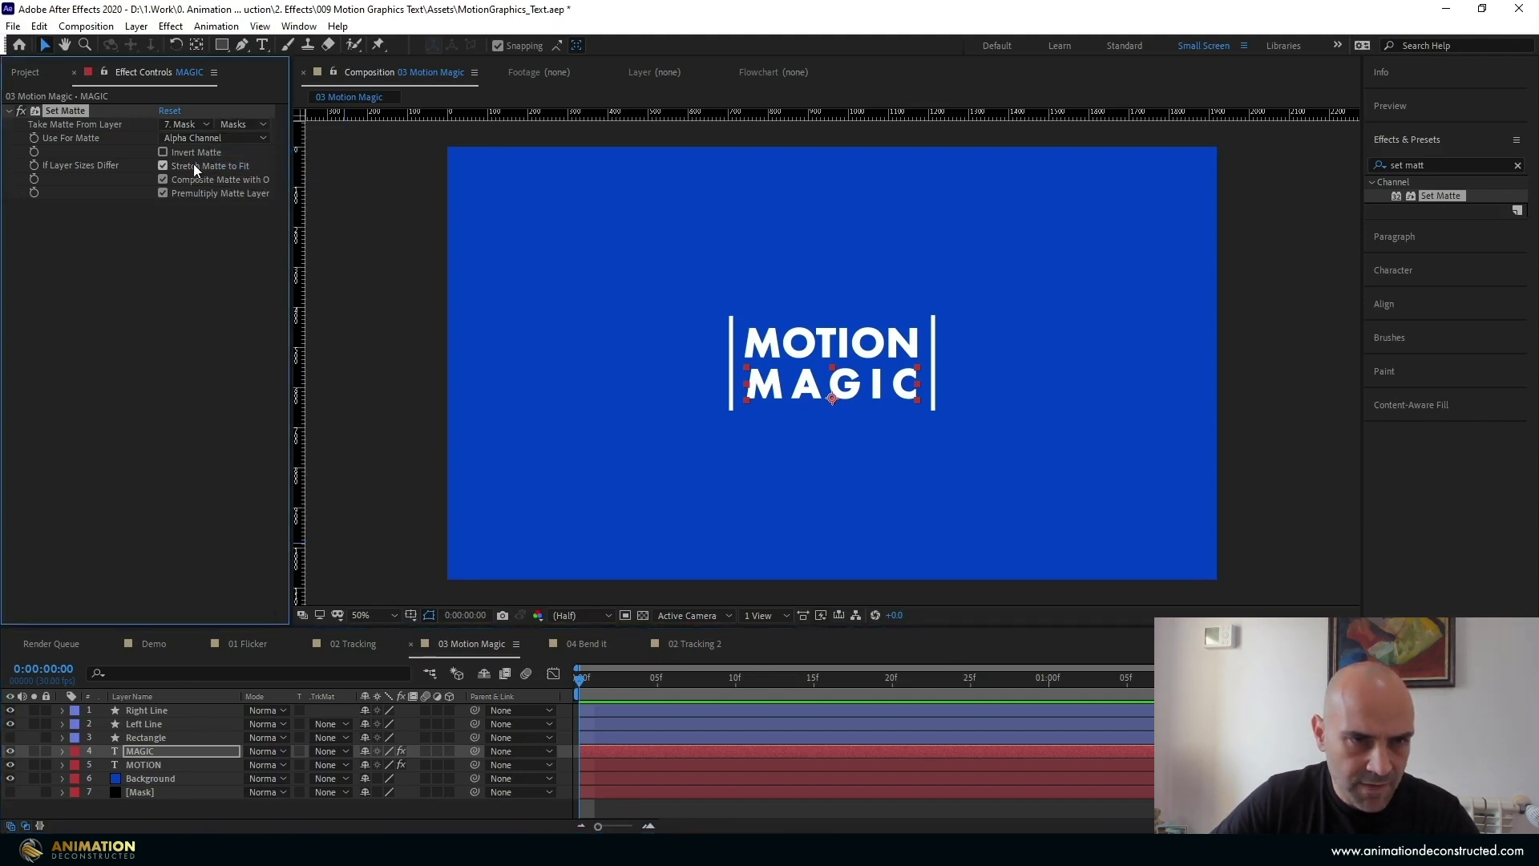
Set the MOTION layer's Set Matte source to Masks and invert the matte
{"action": "left_click", "coordinate": [150, 763]}
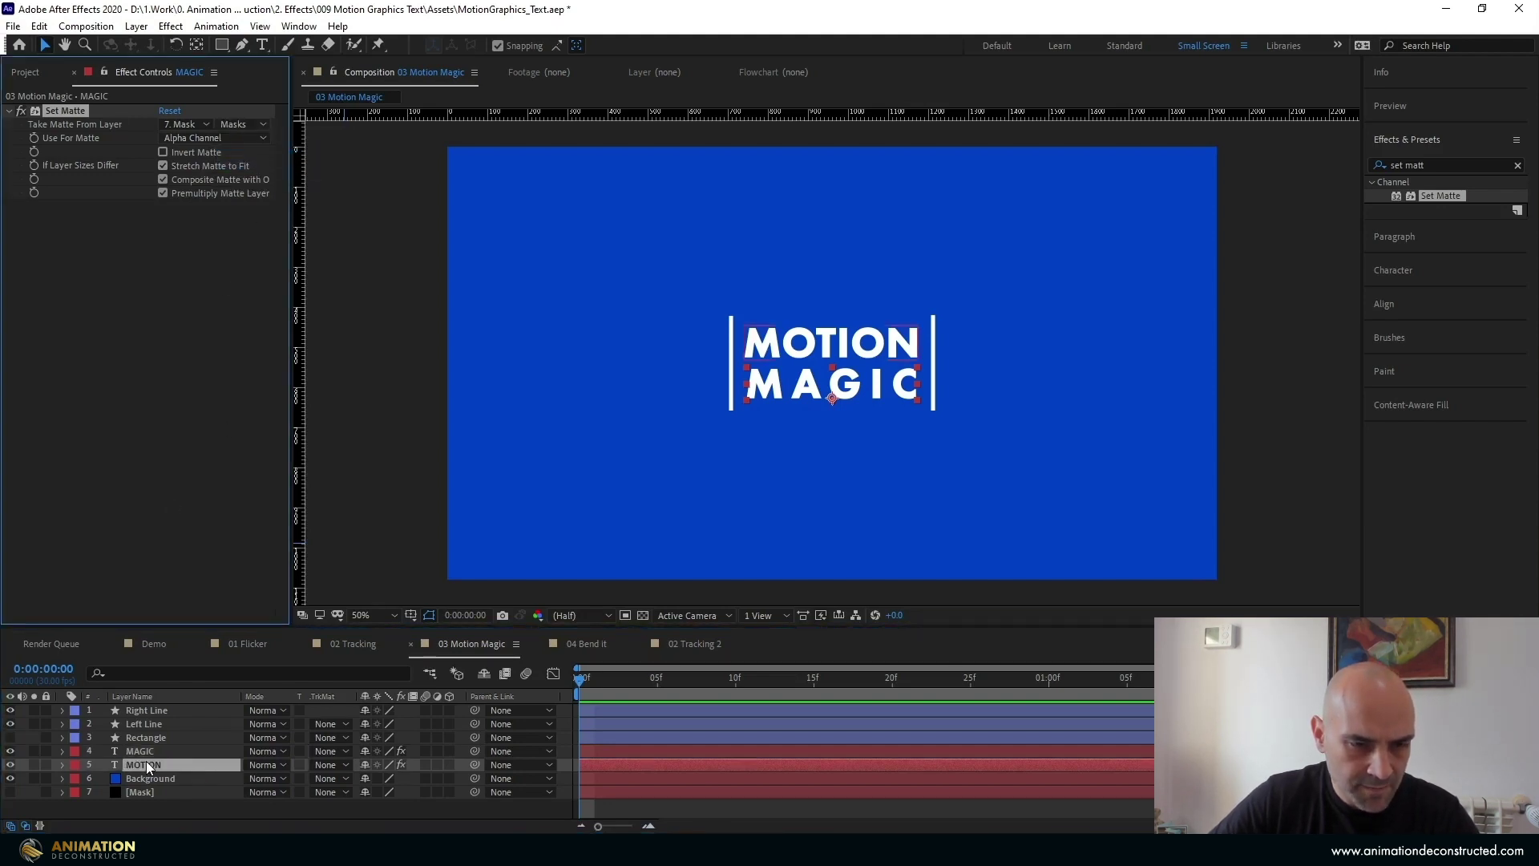
{"action": "left_click", "coordinate": [252, 127]}
{"action": "left_click", "coordinate": [253, 159]}
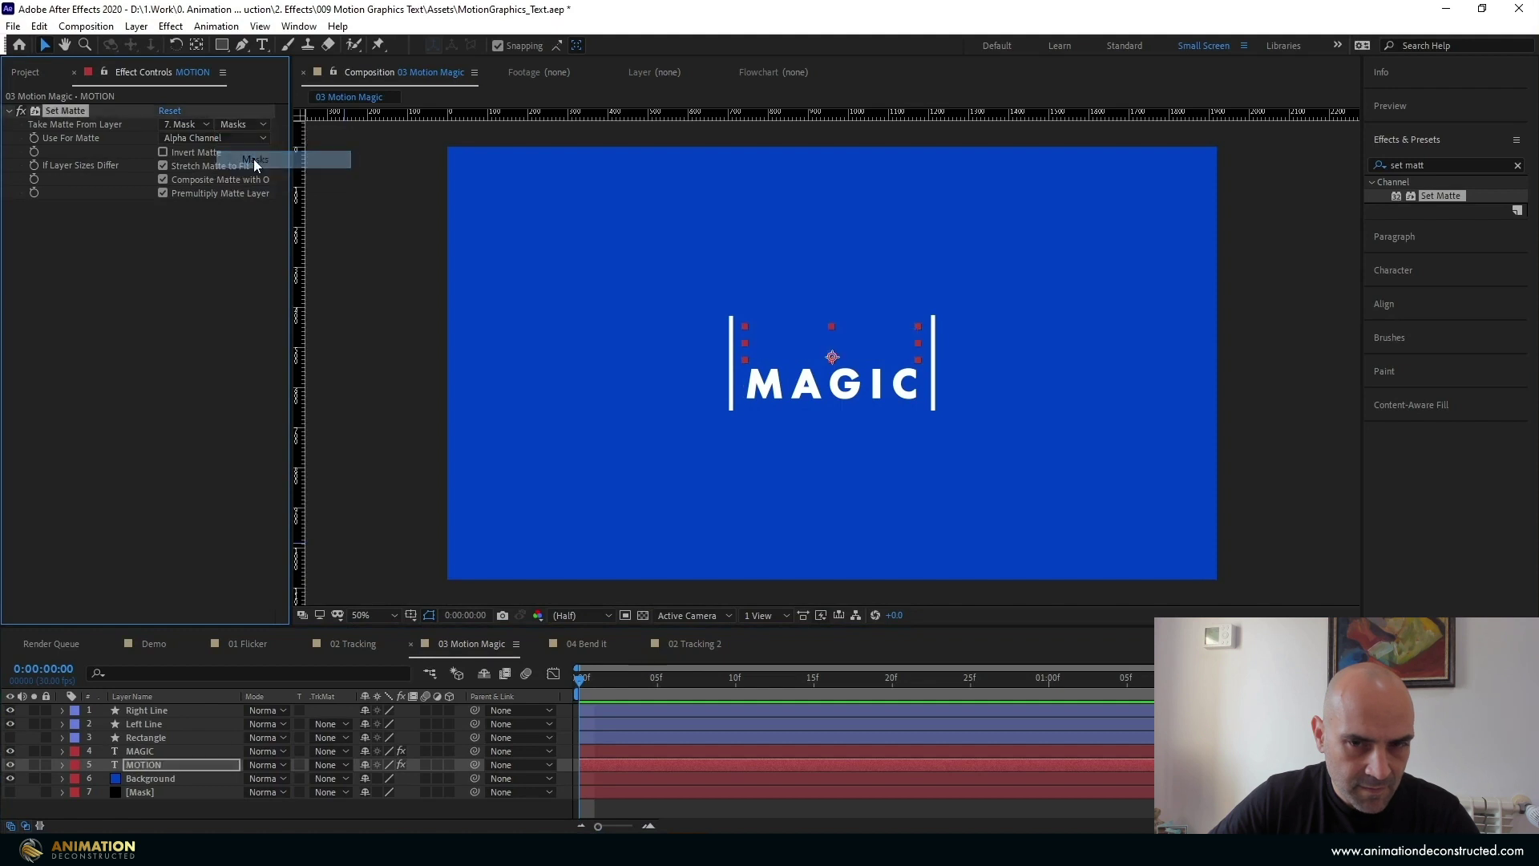
{"action": "left_click", "coordinate": [163, 152]}
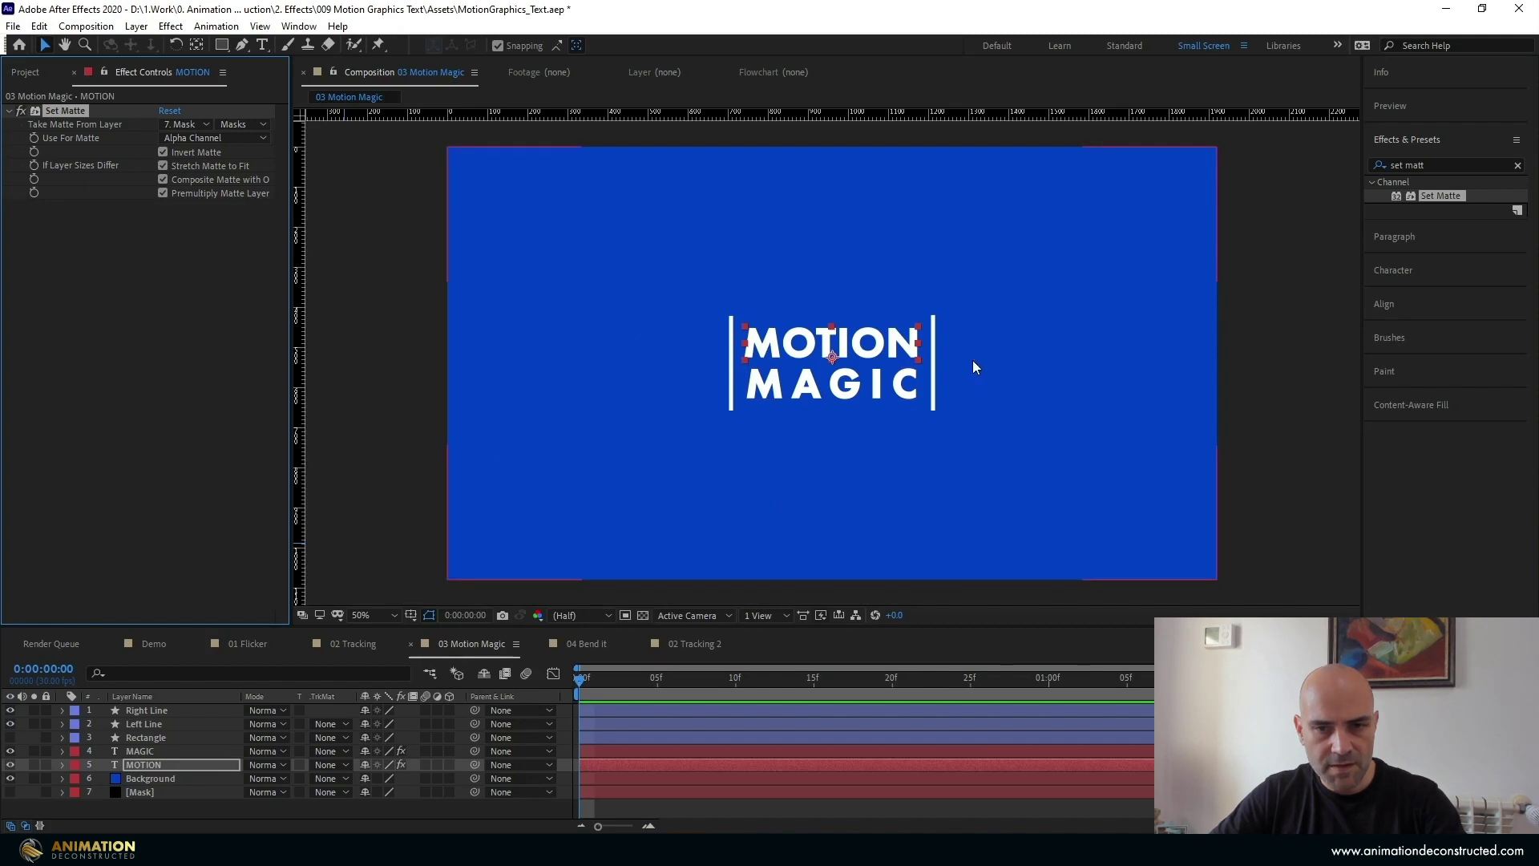
Add Position keyframes to the MAGIC and MOTION layers at frame 0 and at frame 20
{"action": "left_click", "coordinate": [138, 750], "text": "shift"}
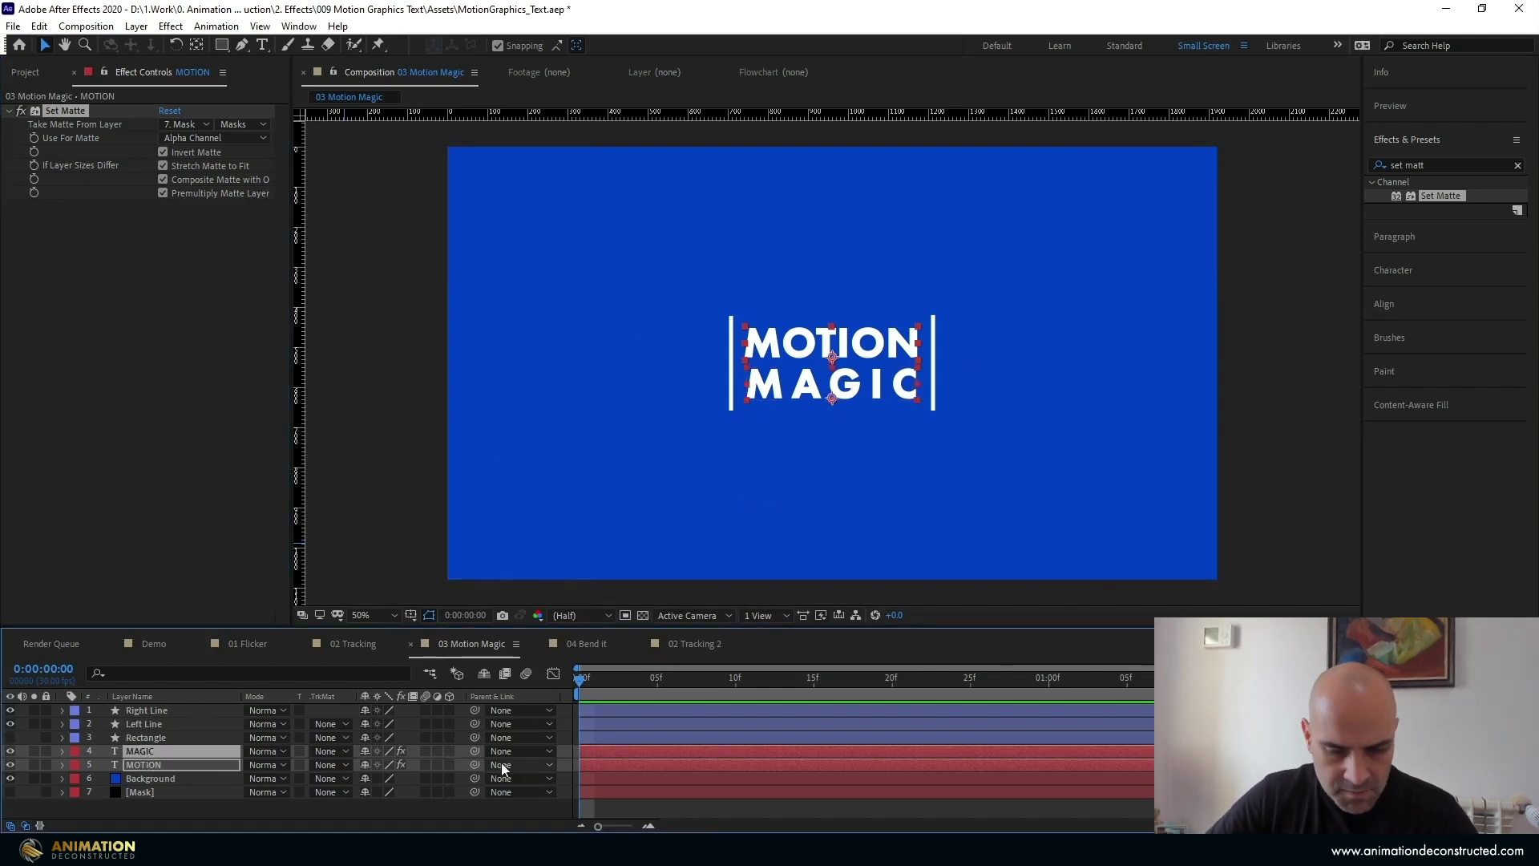
{"action": "key", "text": "p"}
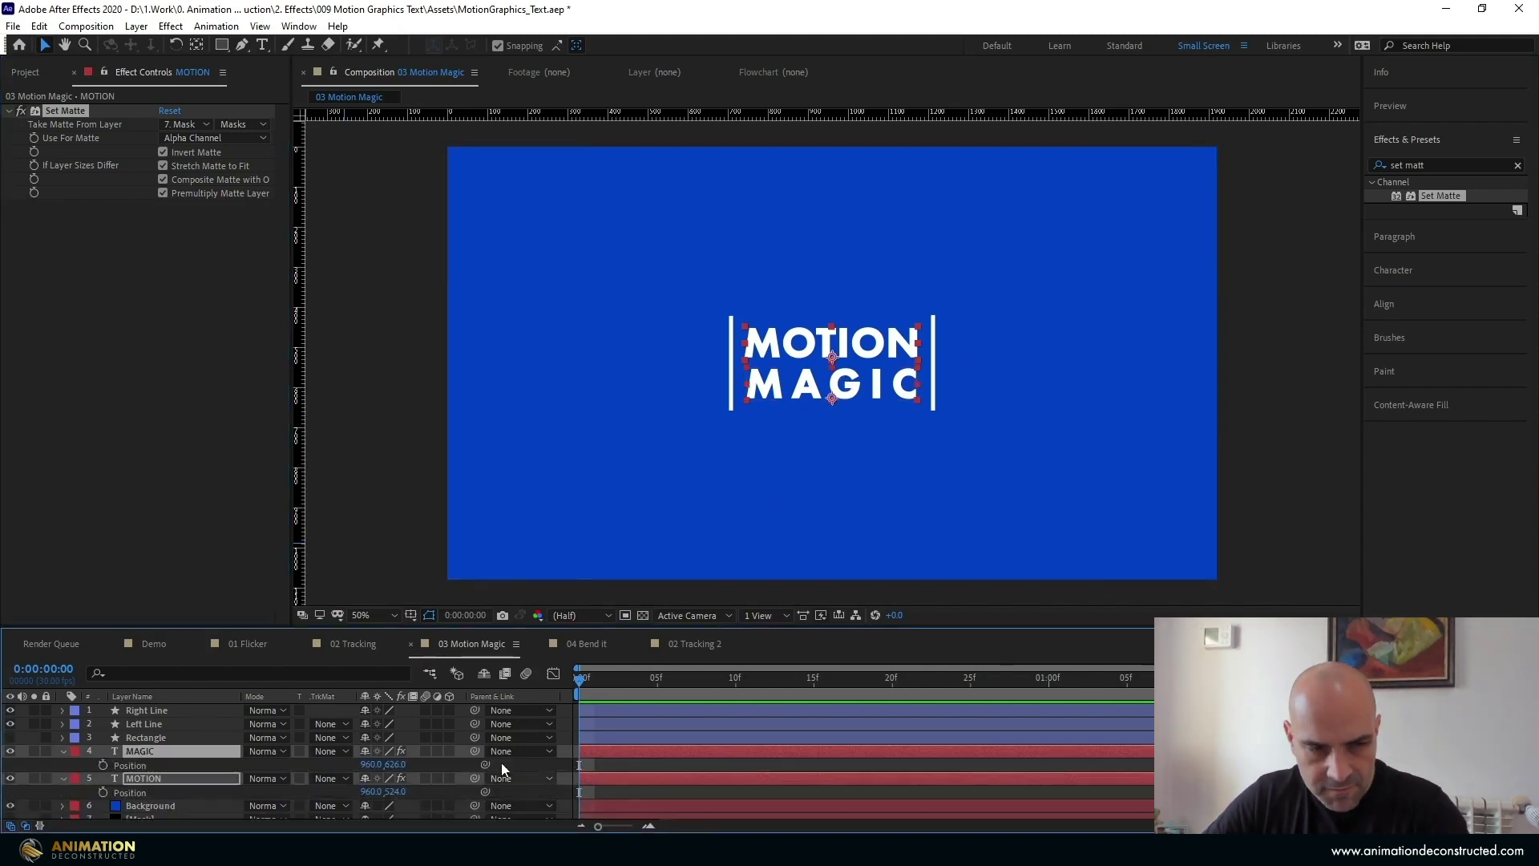
{"action": "left_click", "coordinate": [102, 764]}
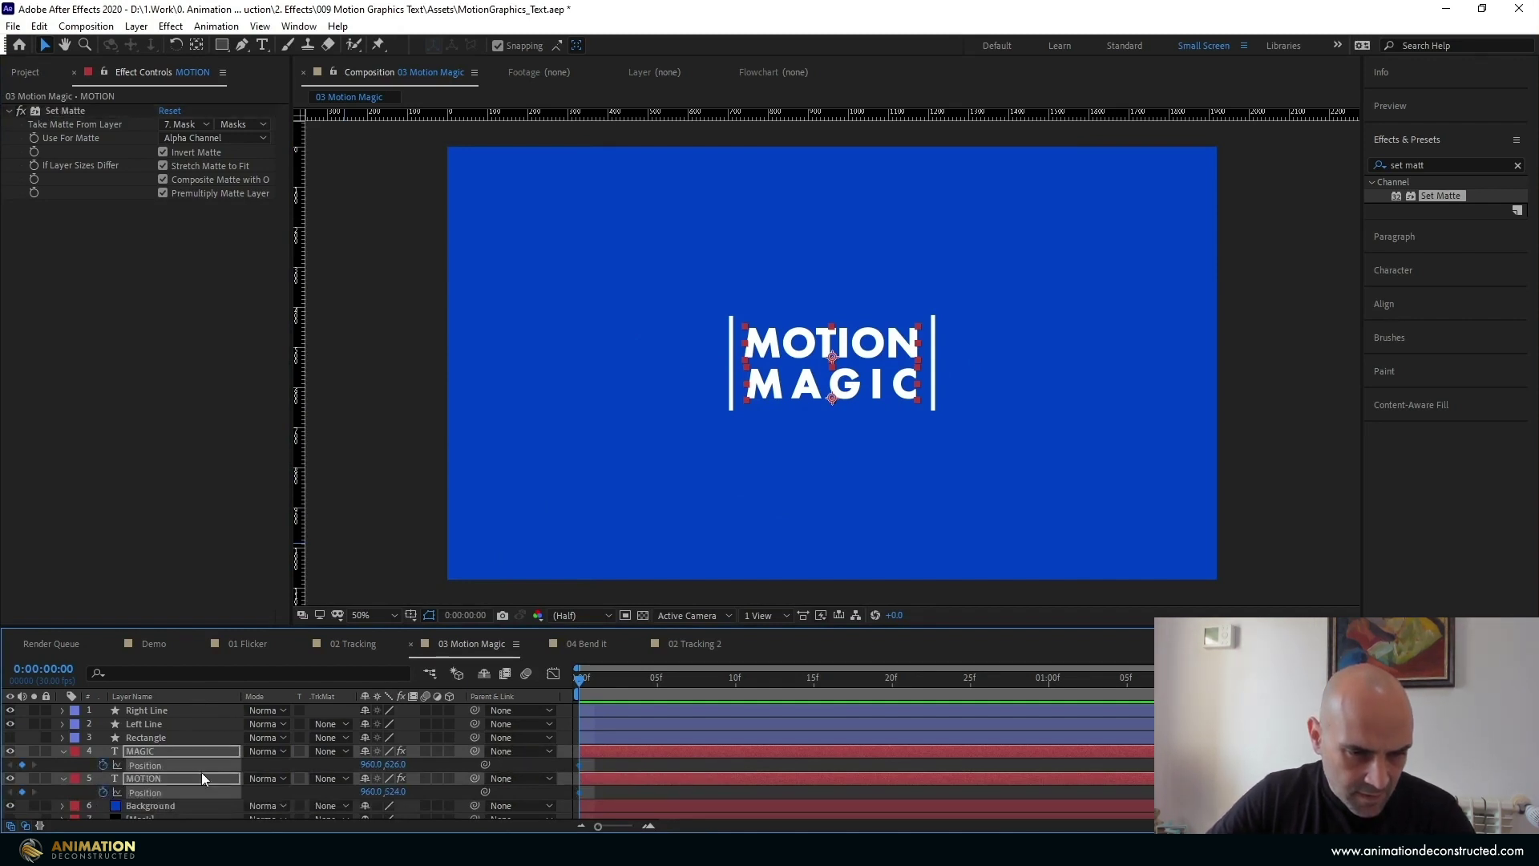
{"action": "left_click", "coordinate": [638, 681]}
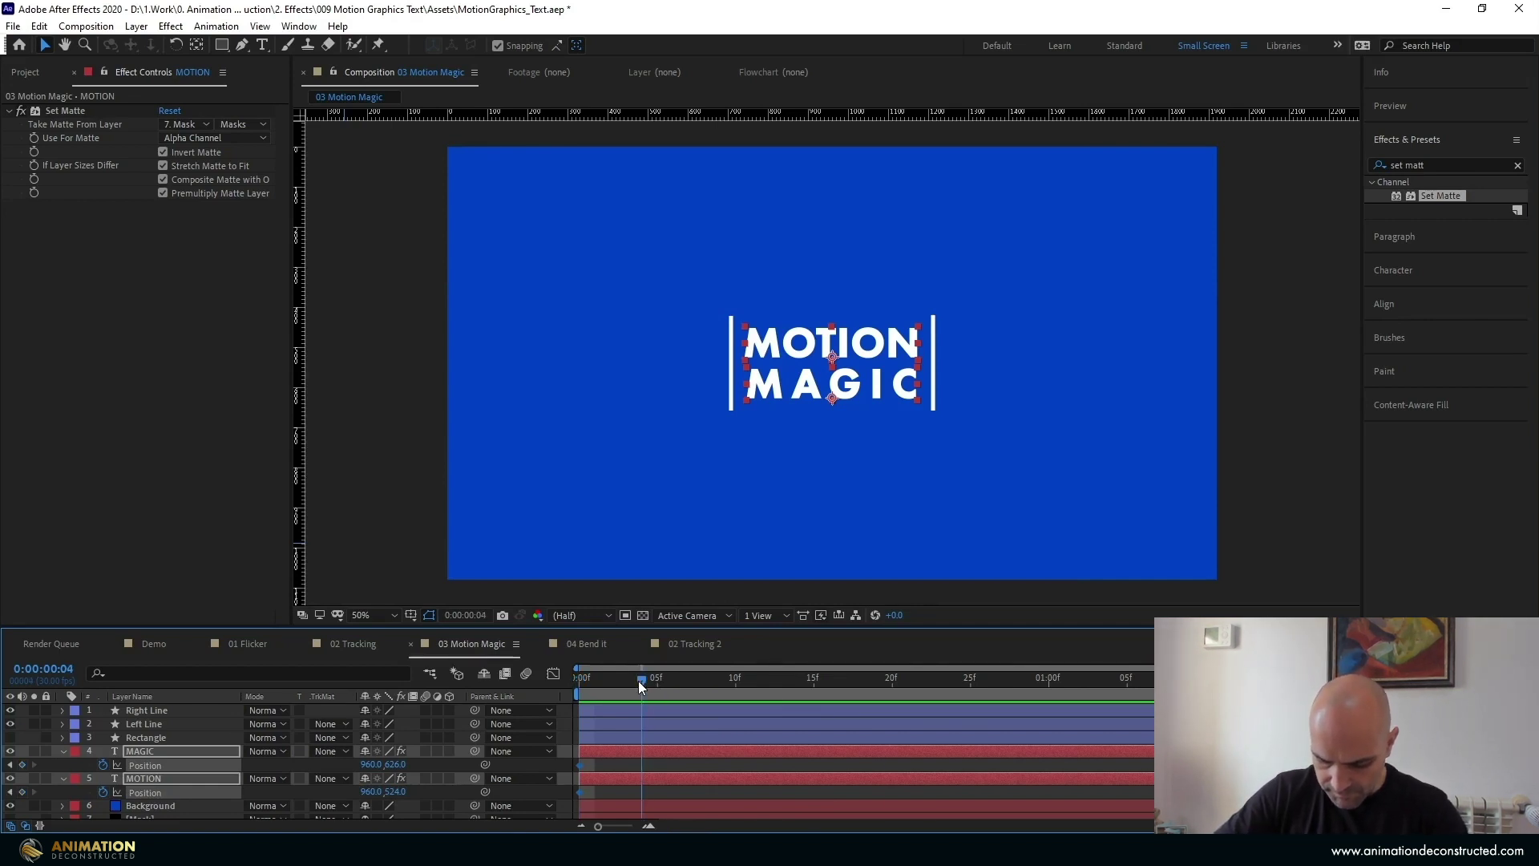
{"action": "left_click_drag", "start_coordinate": [639, 680], "coordinate": [892, 681]}
{"action": "left_click", "coordinate": [816, 759]}
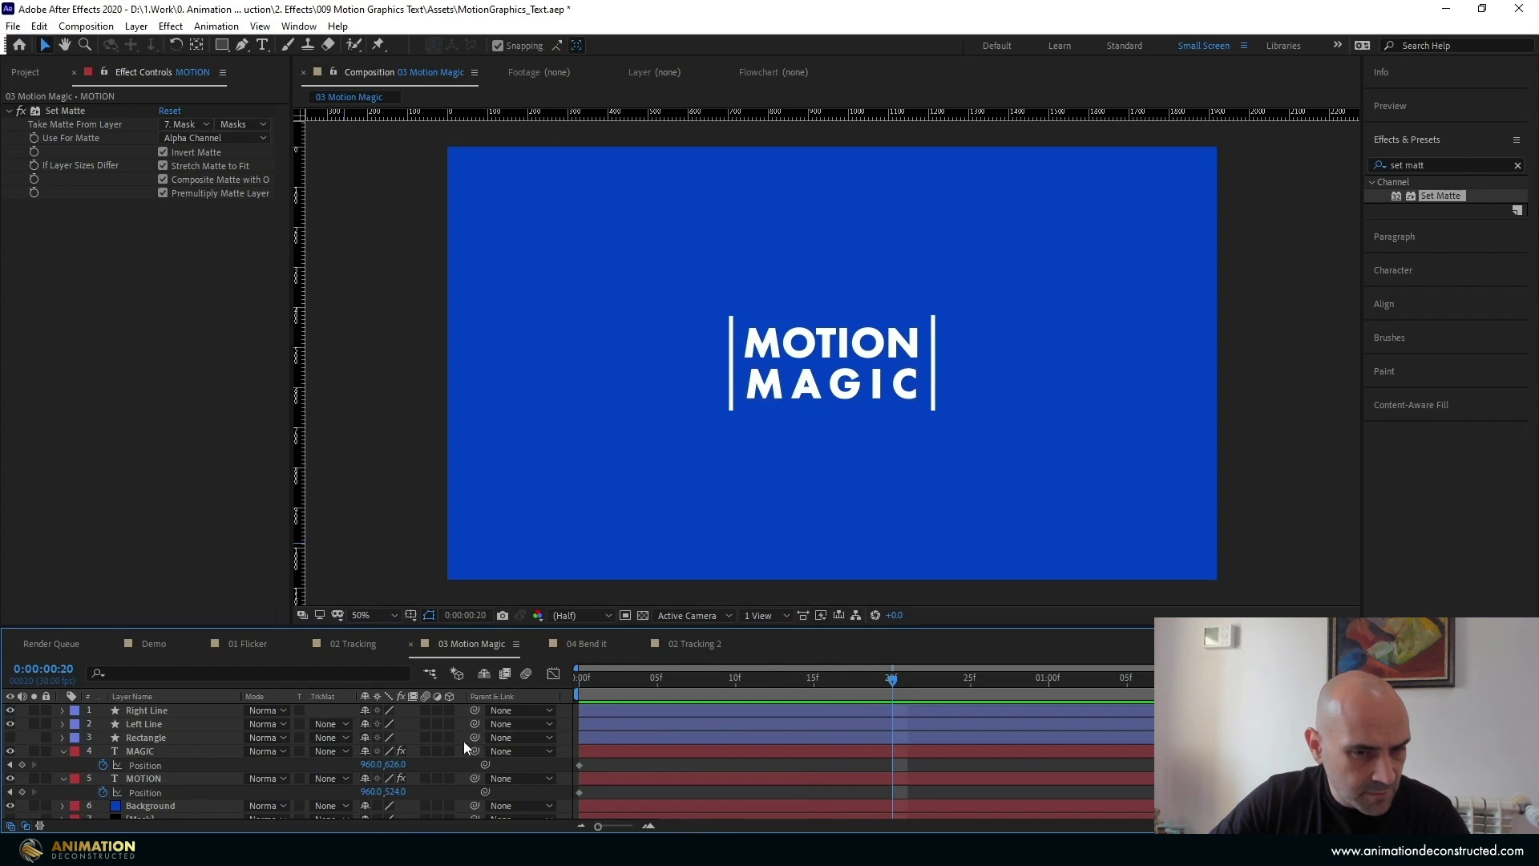
{"action": "left_click", "coordinate": [22, 765]}
{"action": "left_click", "coordinate": [22, 792]}
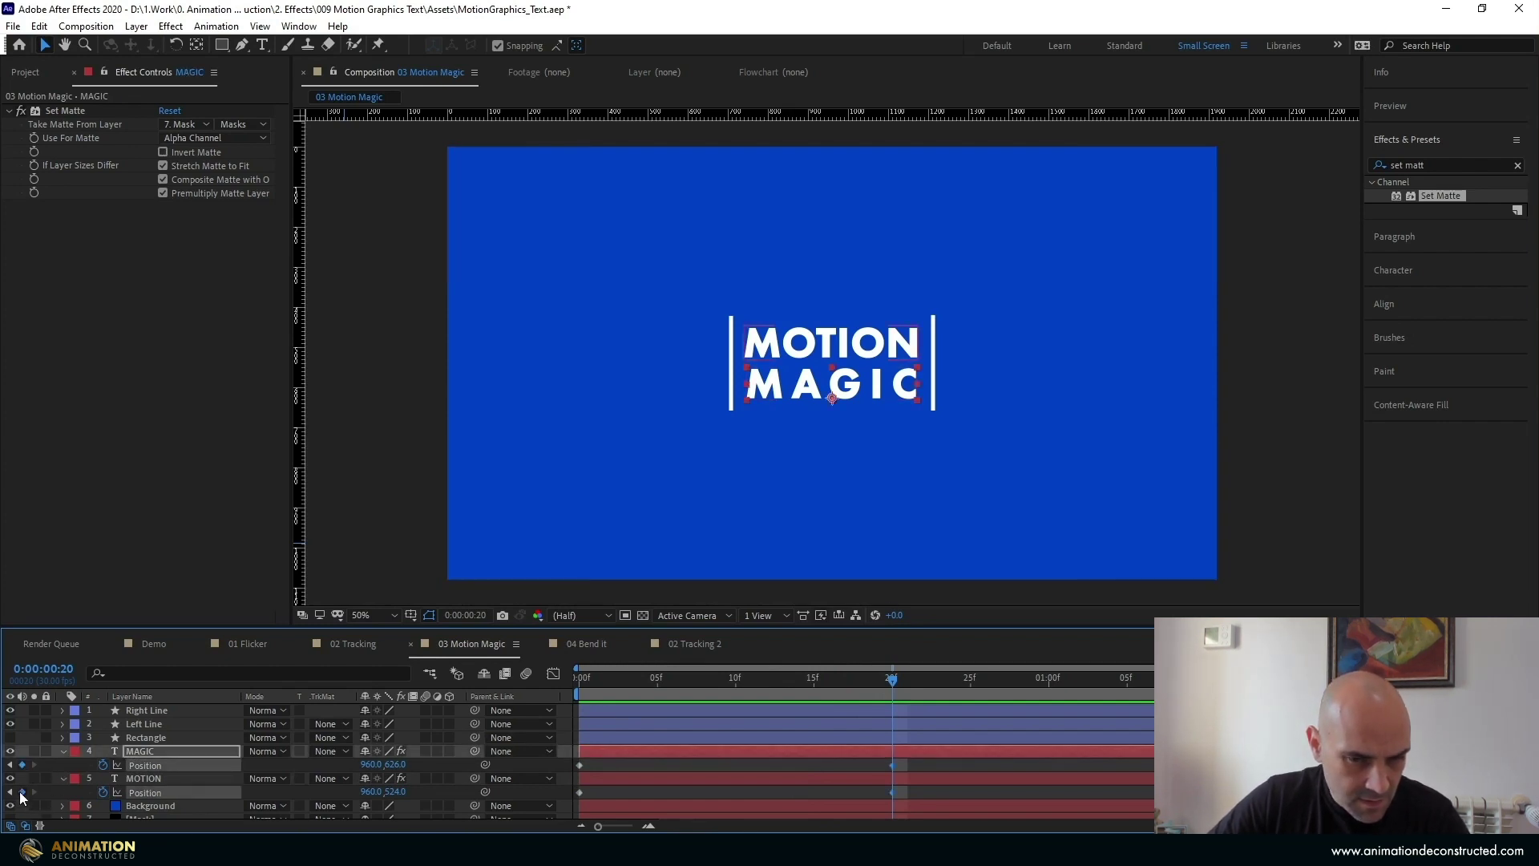
At frame 0, move the MAGIC text straight up 100 px to Position 960, 526, behind its matte
{"action": "left_click_drag", "start_coordinate": [711, 680], "coordinate": [449, 685]}
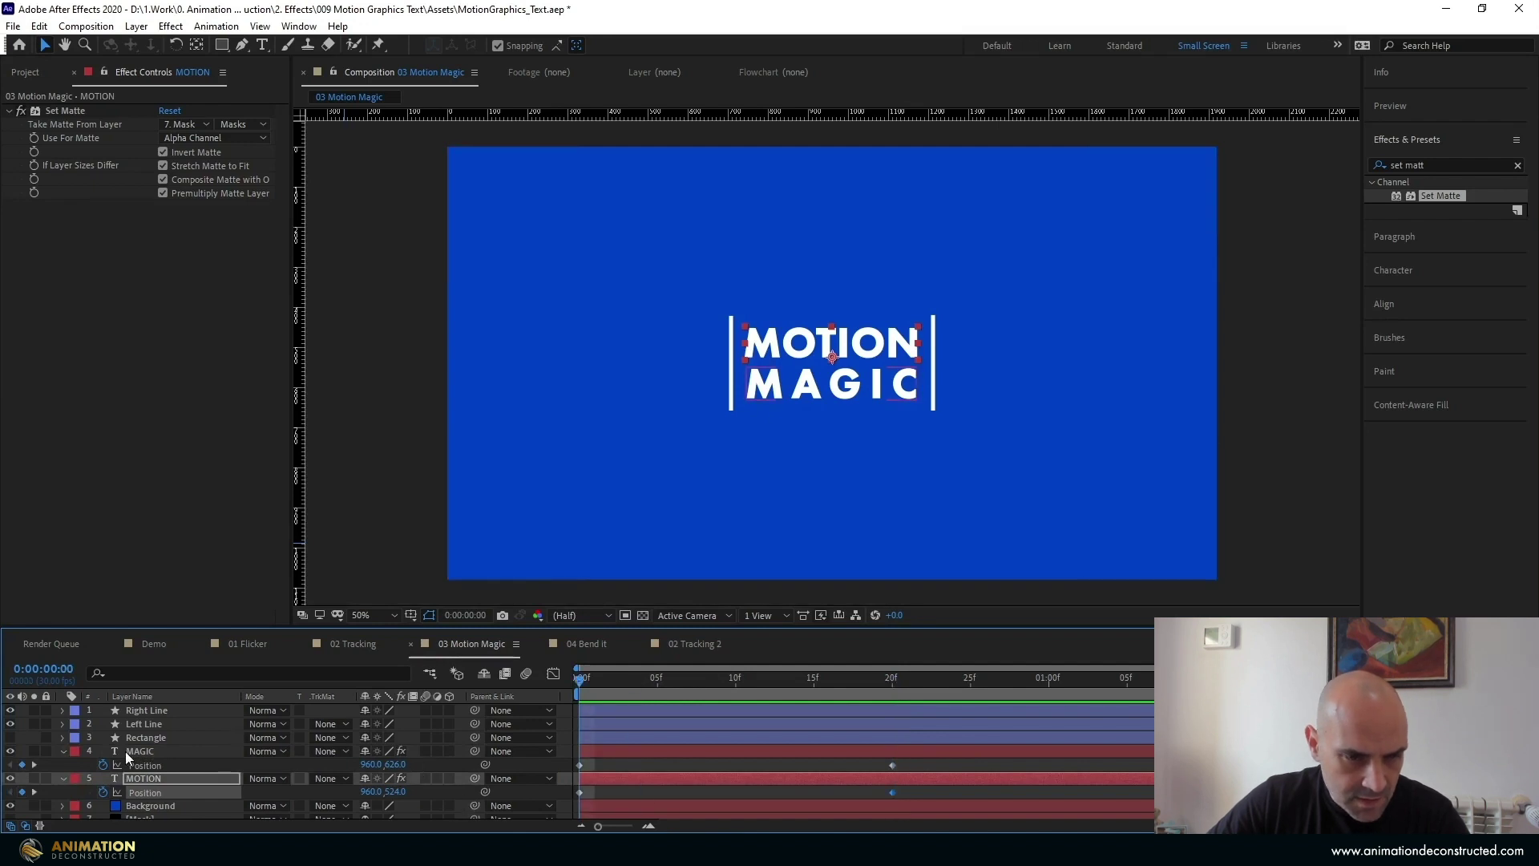
{"action": "left_click", "coordinate": [174, 751]}
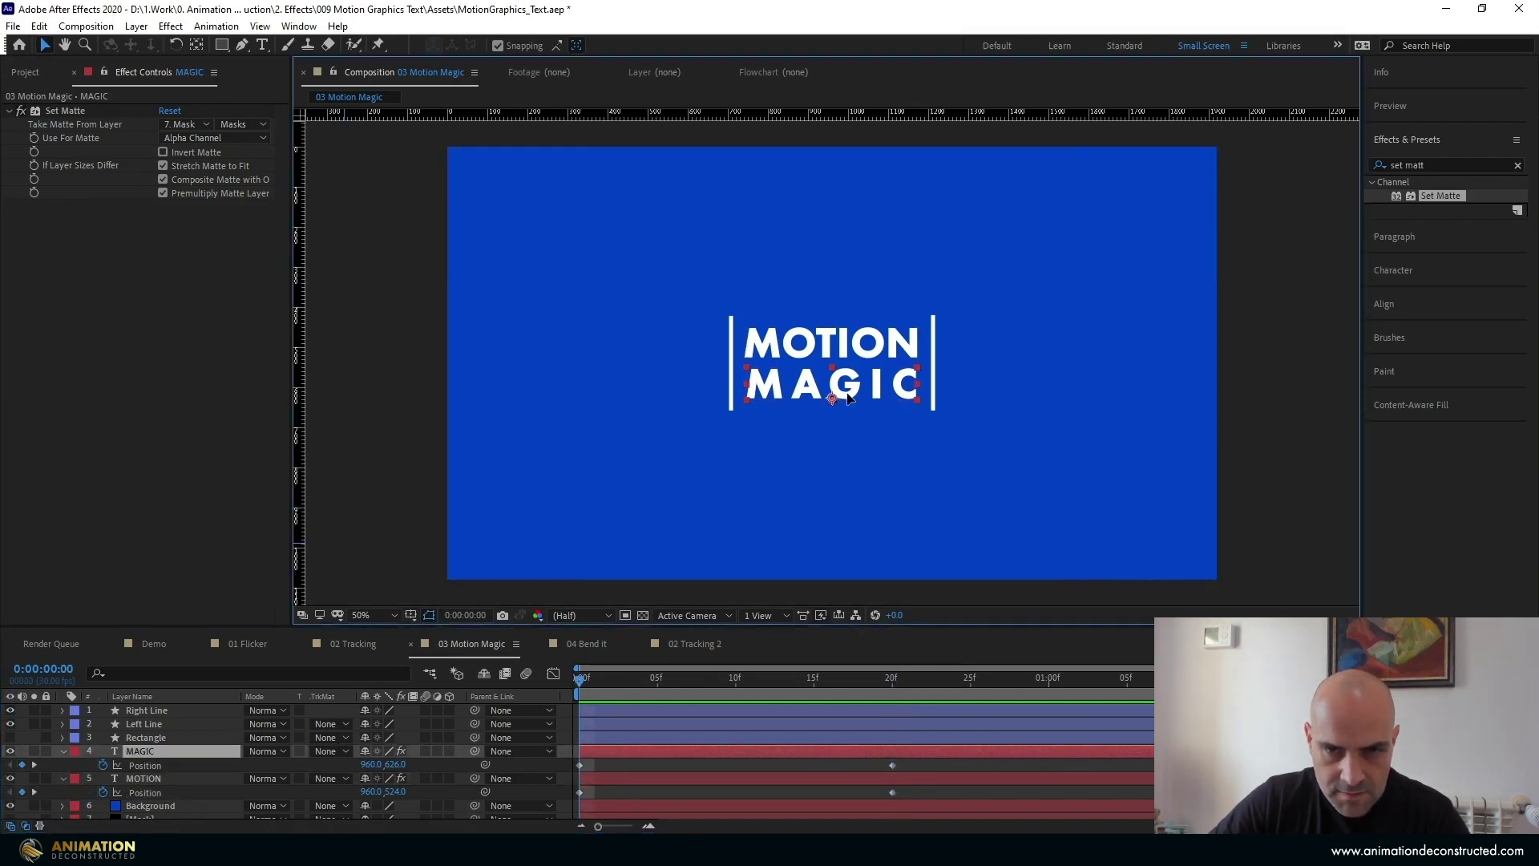
{"action": "left_click_drag", "start_coordinate": [851, 396], "coordinate": [851, 355]}
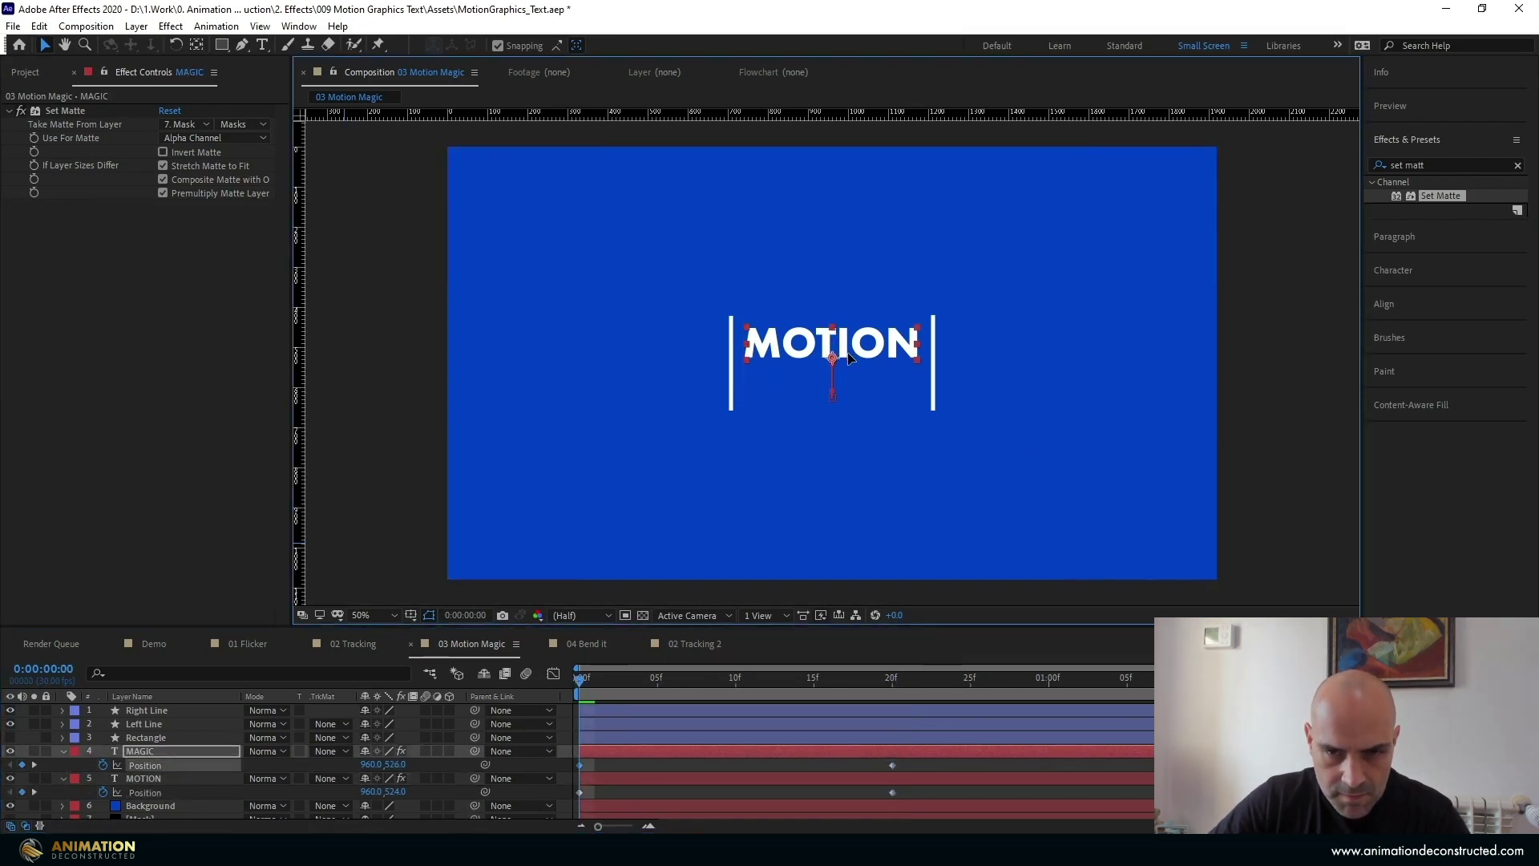
{"action": "key", "text": "ctrl+z"}
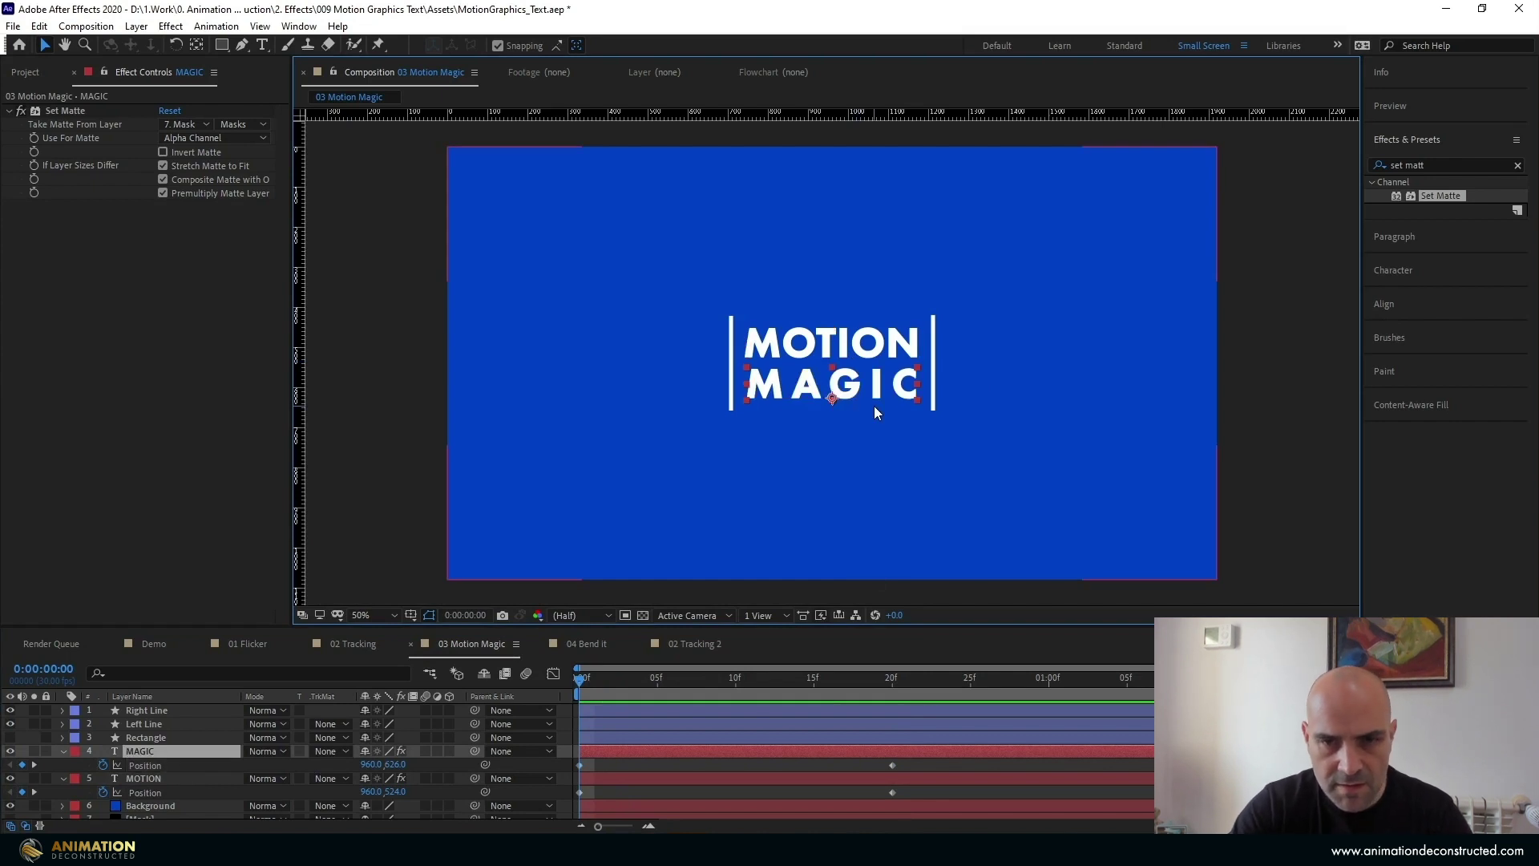
{"action": "key", "text": "shift+Up"}
{"action": "key", "text": "shift+Up"}
{"action": "key", "text": "shift+Up"}
{"action": "key", "text": "shift+Up"}
{"action": "key", "text": "shift+Up"}
{"action": "key", "text": "shift+Up"}
{"action": "key", "text": "shift+Up"}
{"action": "key", "text": "shift+Up"}
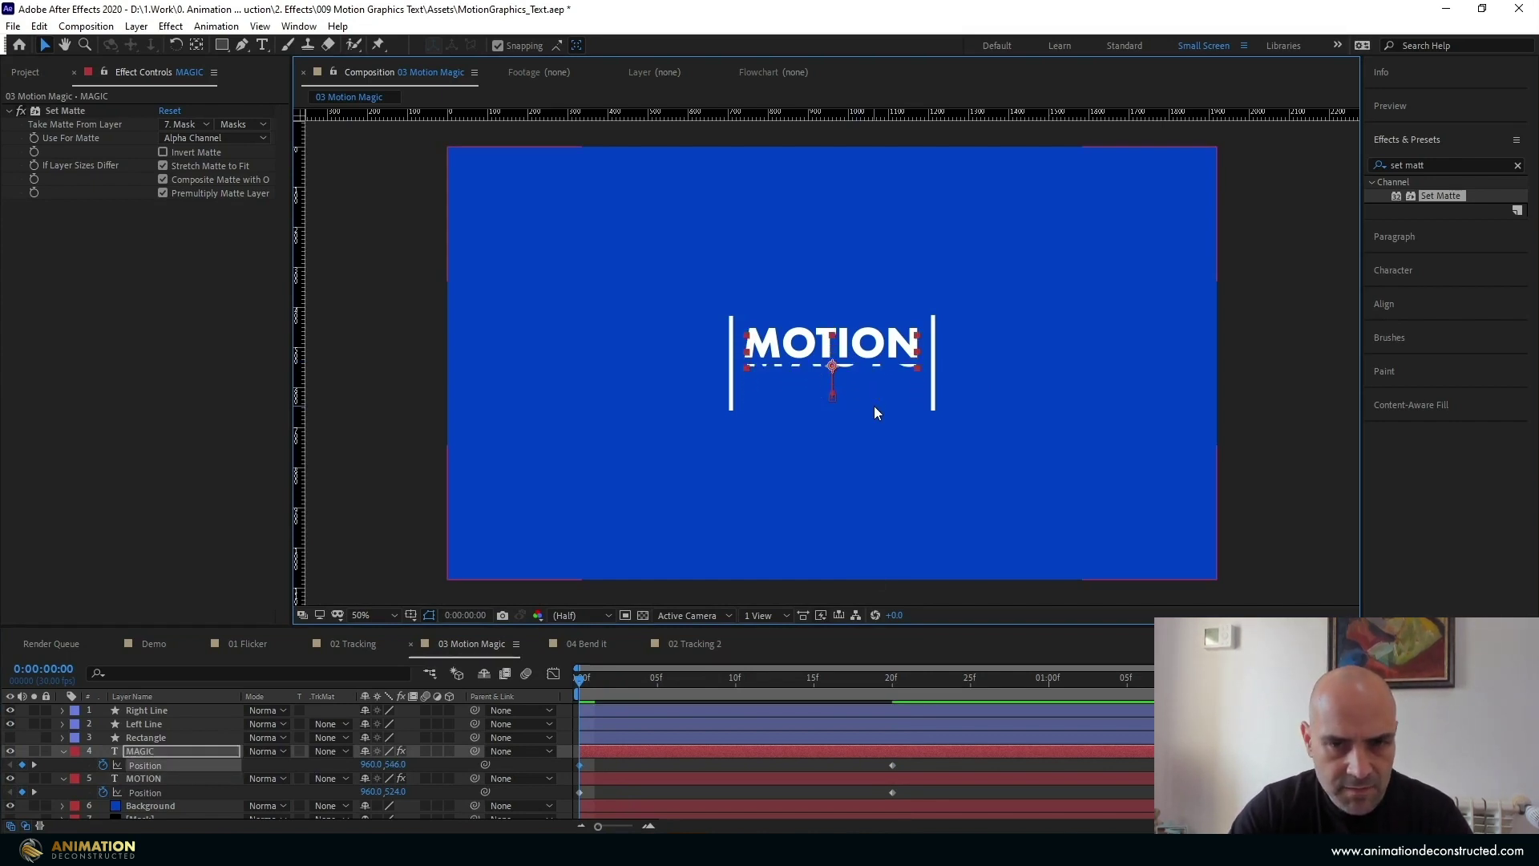
{"action": "key", "text": "shift+Up"}
{"action": "key", "text": "shift+Up"}
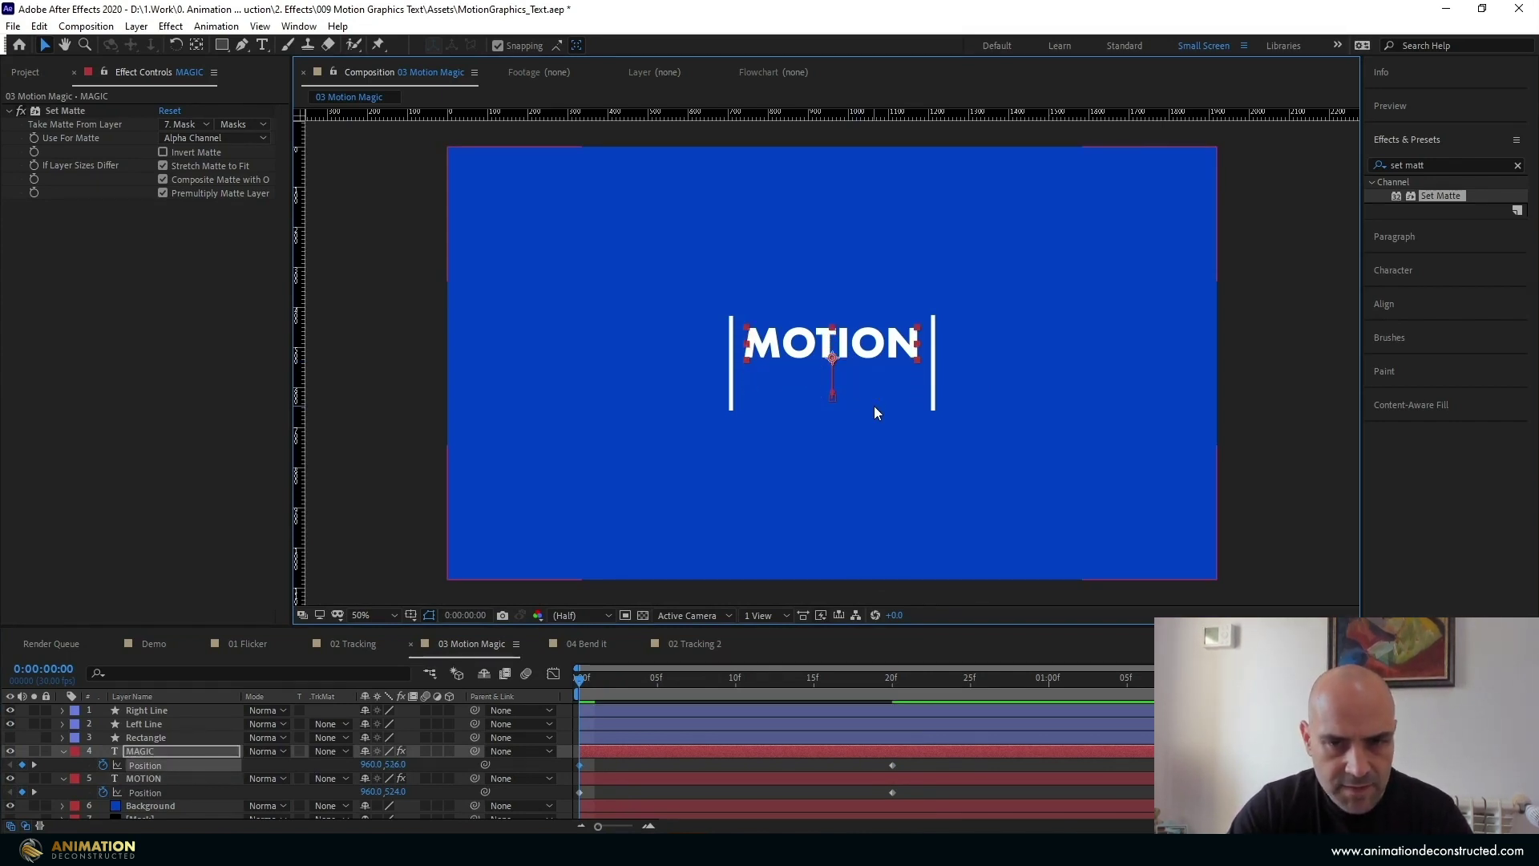
At frame 0, move the MOTION text straight down 100 px to Position 960, 624, behind its matte
{"action": "left_click", "coordinate": [130, 776]}
{"action": "key", "text": "shift+Down"}
{"action": "key", "text": "shift+Down"}
{"action": "key", "text": "shift+Down"}
{"action": "key", "text": "shift+Down"}
{"action": "key", "text": "shift+Down"}
{"action": "key", "text": "shift+Down"}
{"action": "key", "text": "shift+Down"}
{"action": "key", "text": "shift+Down"}
{"action": "key", "text": "shift+Down"}
{"action": "key", "text": "shift+Down"}
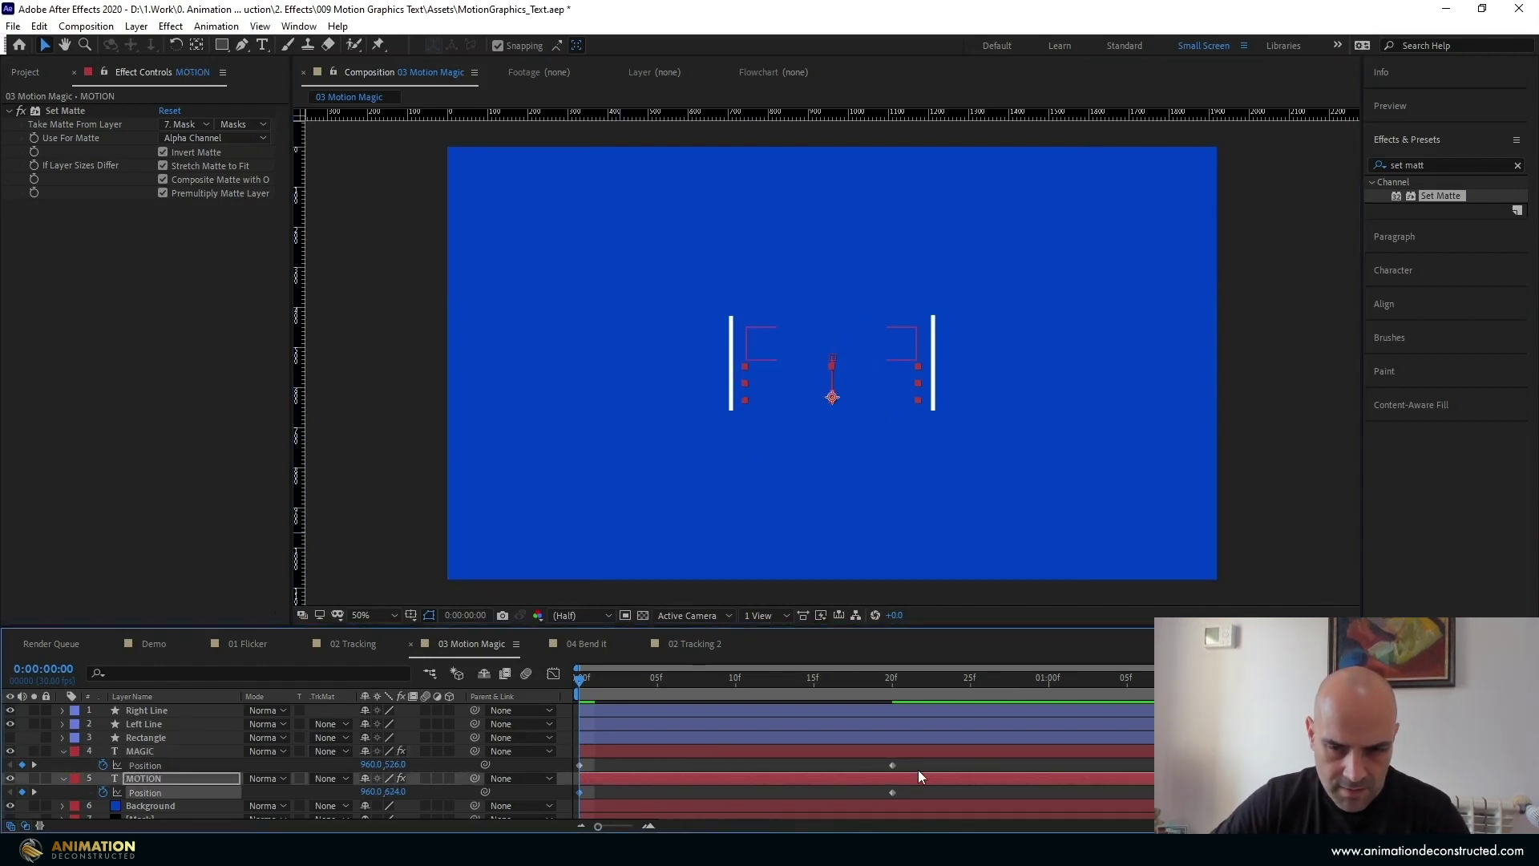
Apply Easy Ease to all MAGIC and MOTION Position keyframes and show their speed graph in an enlarged timeline area
{"action": "left_click_drag", "start_coordinate": [917, 765], "coordinate": [571, 792]}
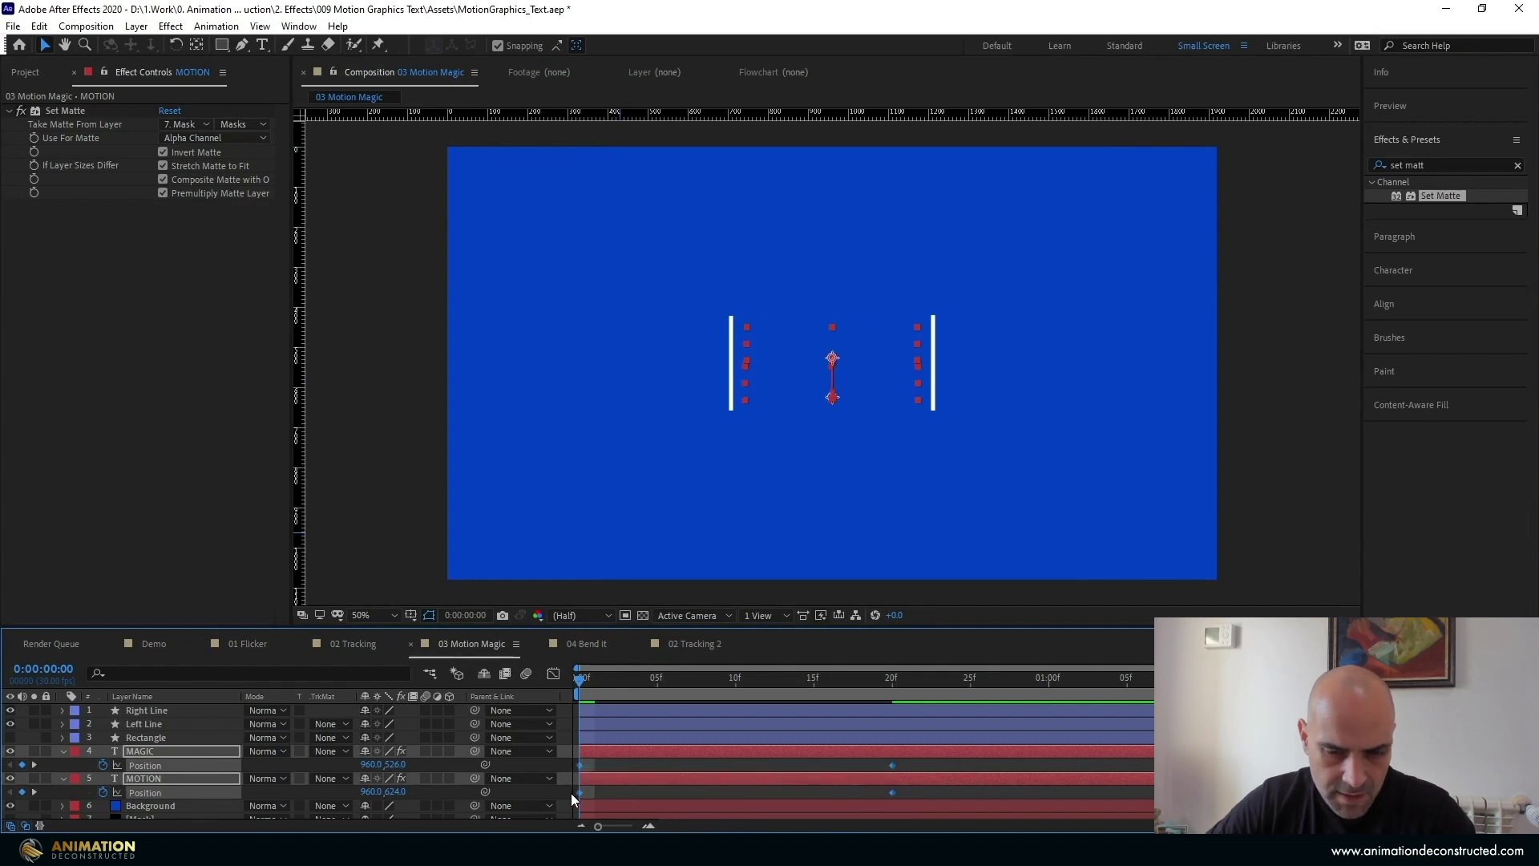
{"action": "left_click", "coordinate": [552, 675]}
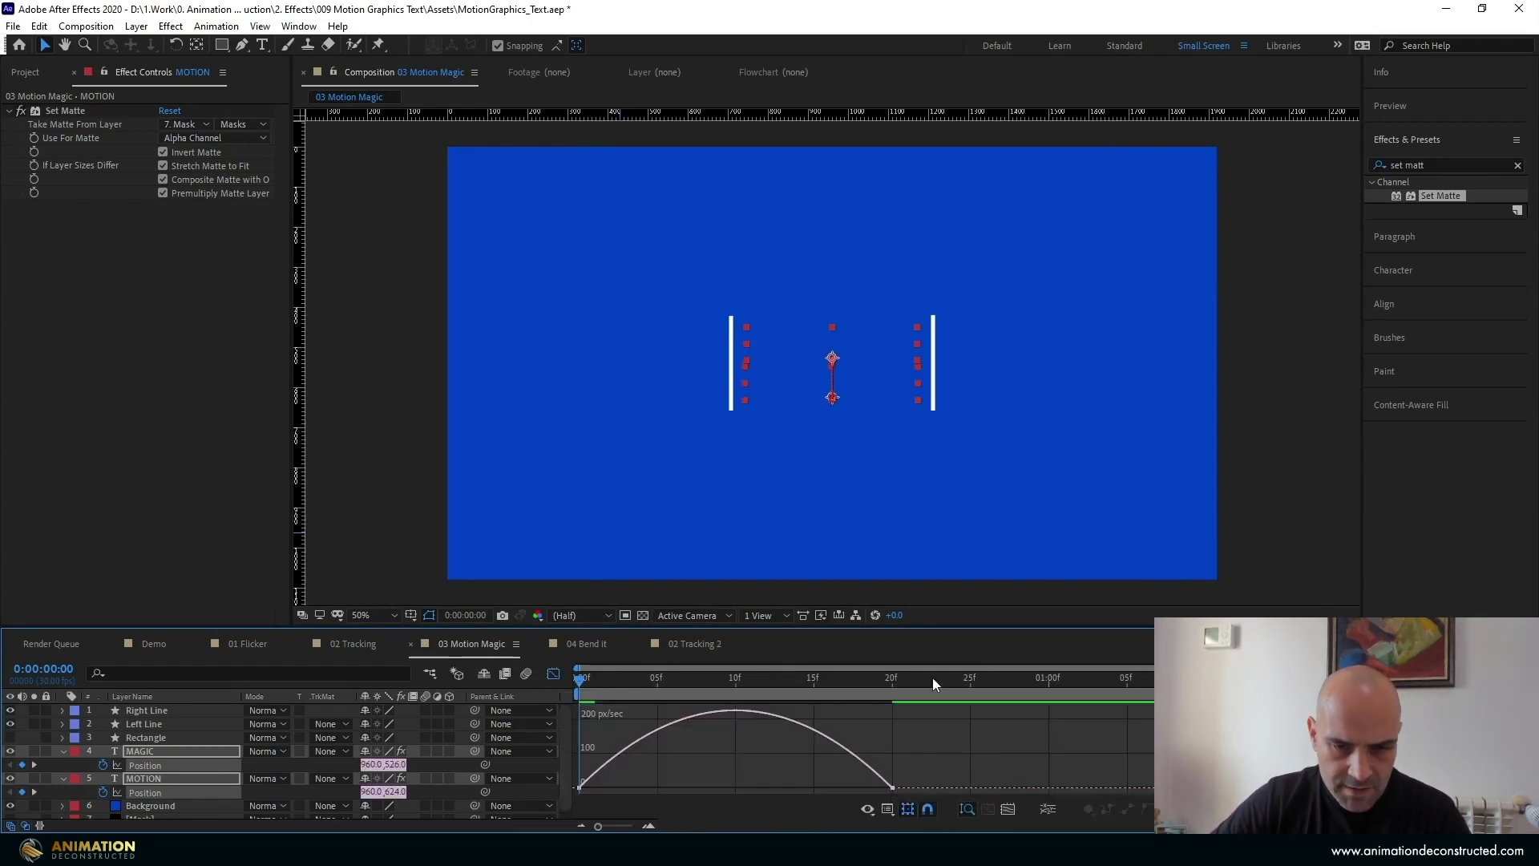
{"action": "left_click_drag", "start_coordinate": [1016, 623], "coordinate": [1015, 567]}
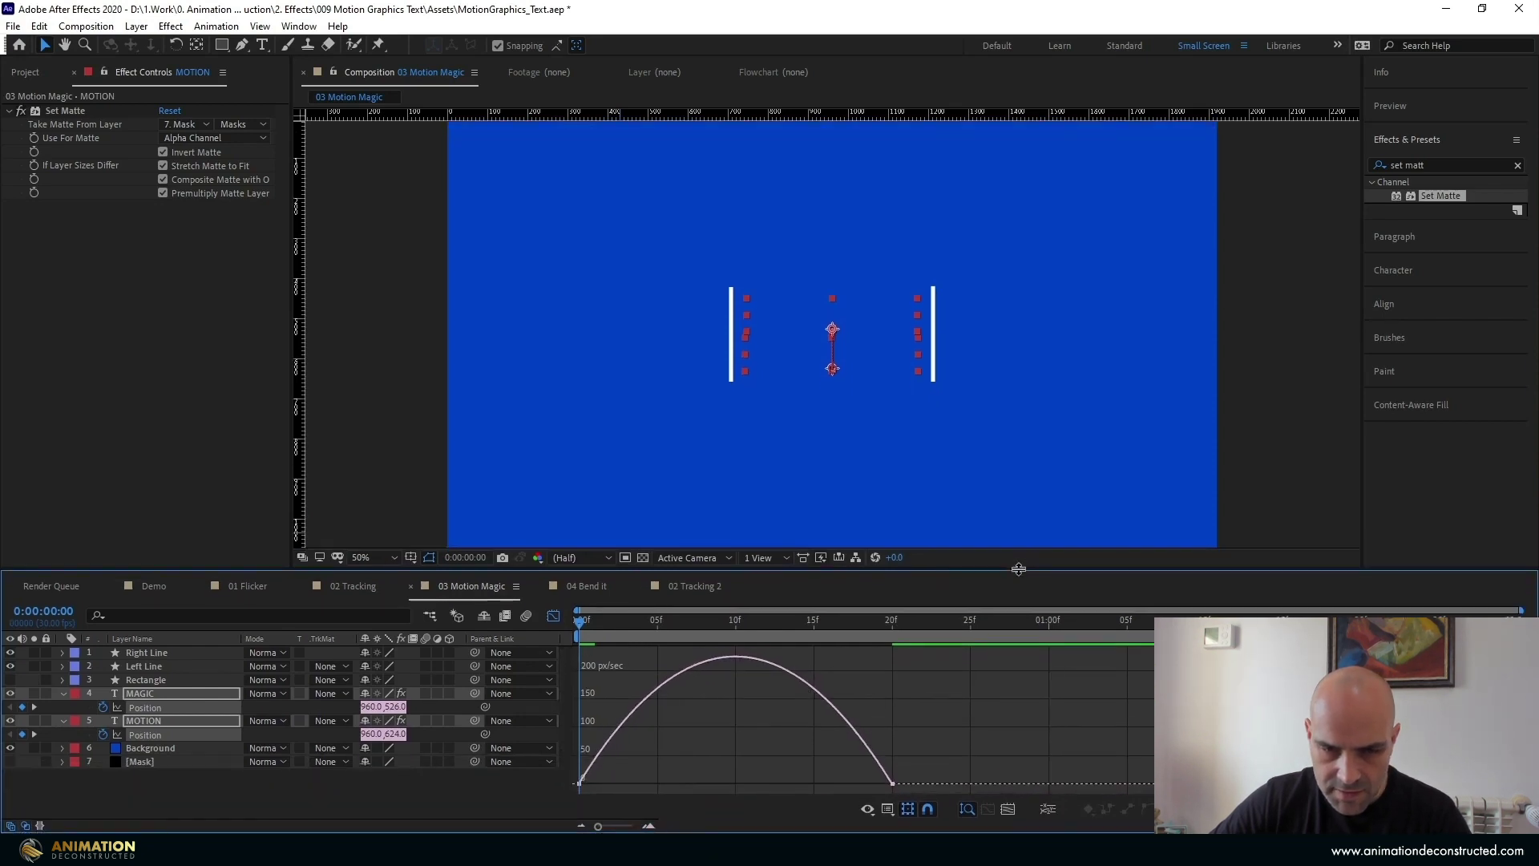
Reshape the speed curve of both Position animations so they start slowly and peak at about frame 14
{"action": "left_click", "coordinate": [889, 811]}
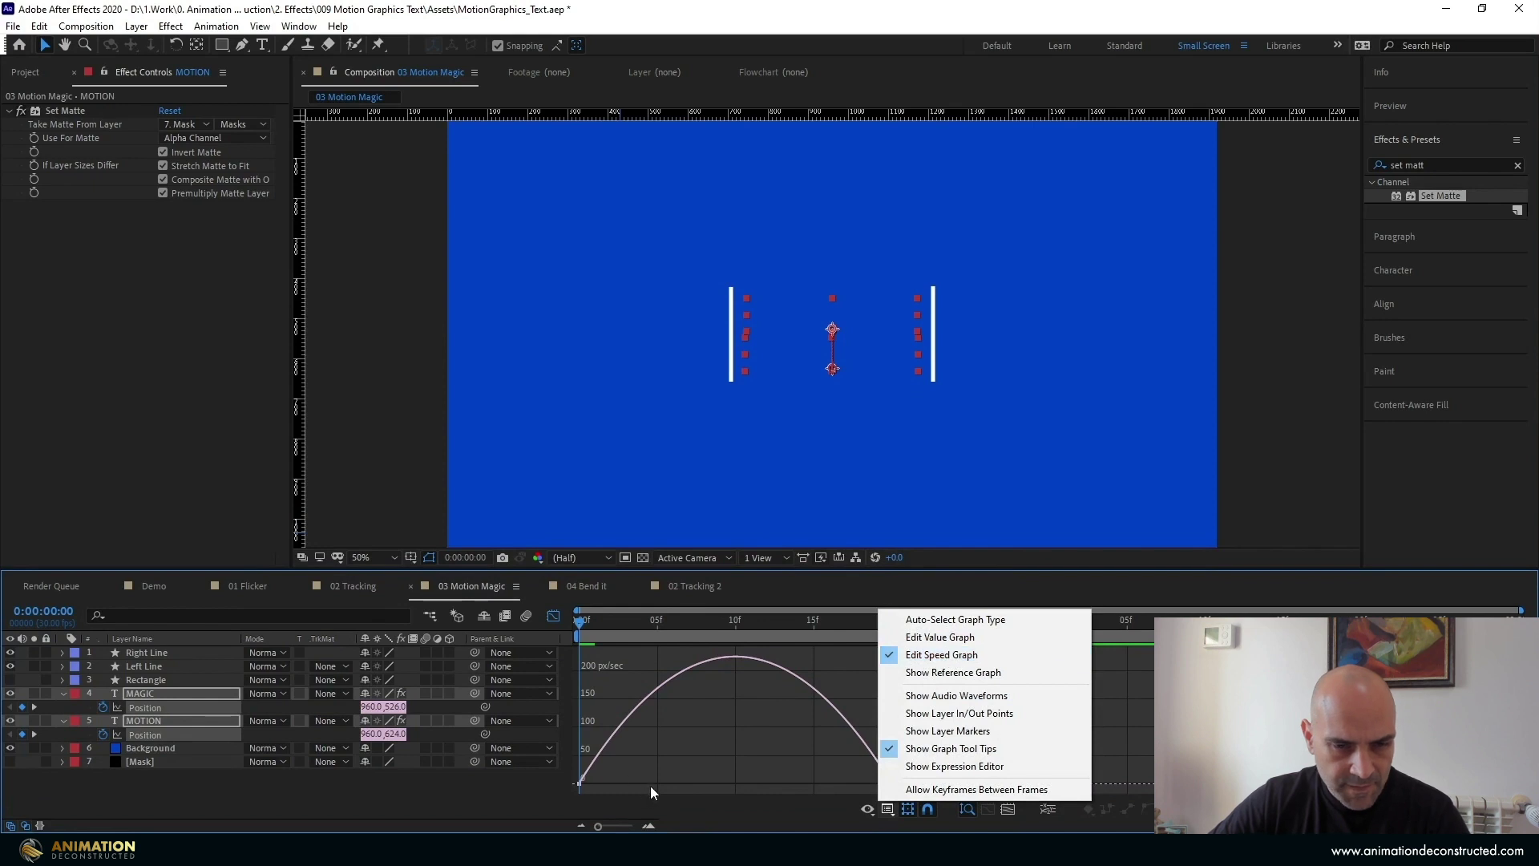
{"action": "left_click", "coordinate": [425, 795]}
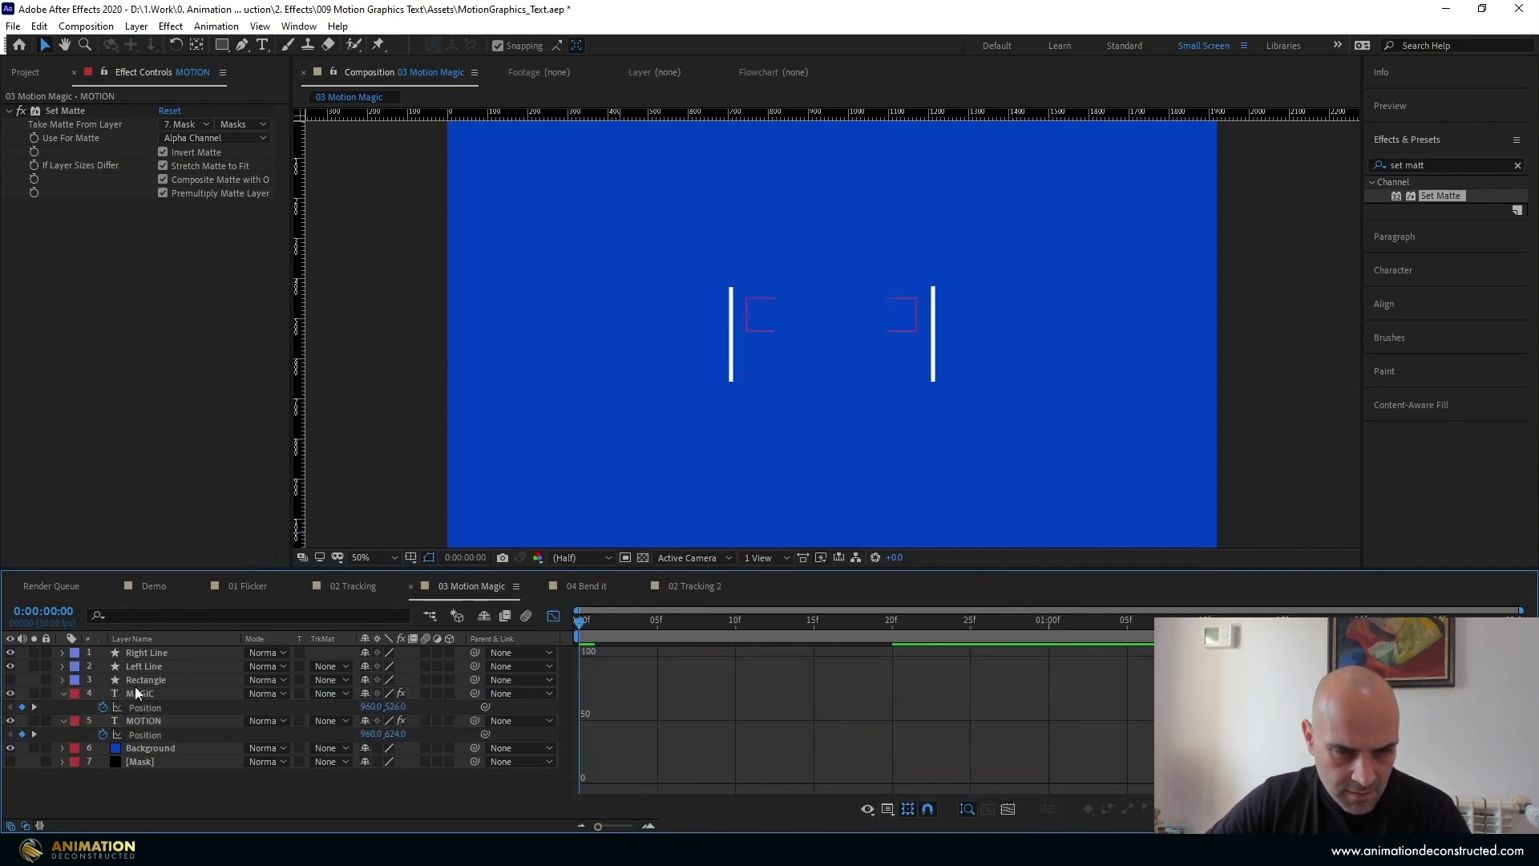
{"action": "left_click", "coordinate": [146, 704]}
{"action": "left_click", "coordinate": [147, 734], "text": "shift"}
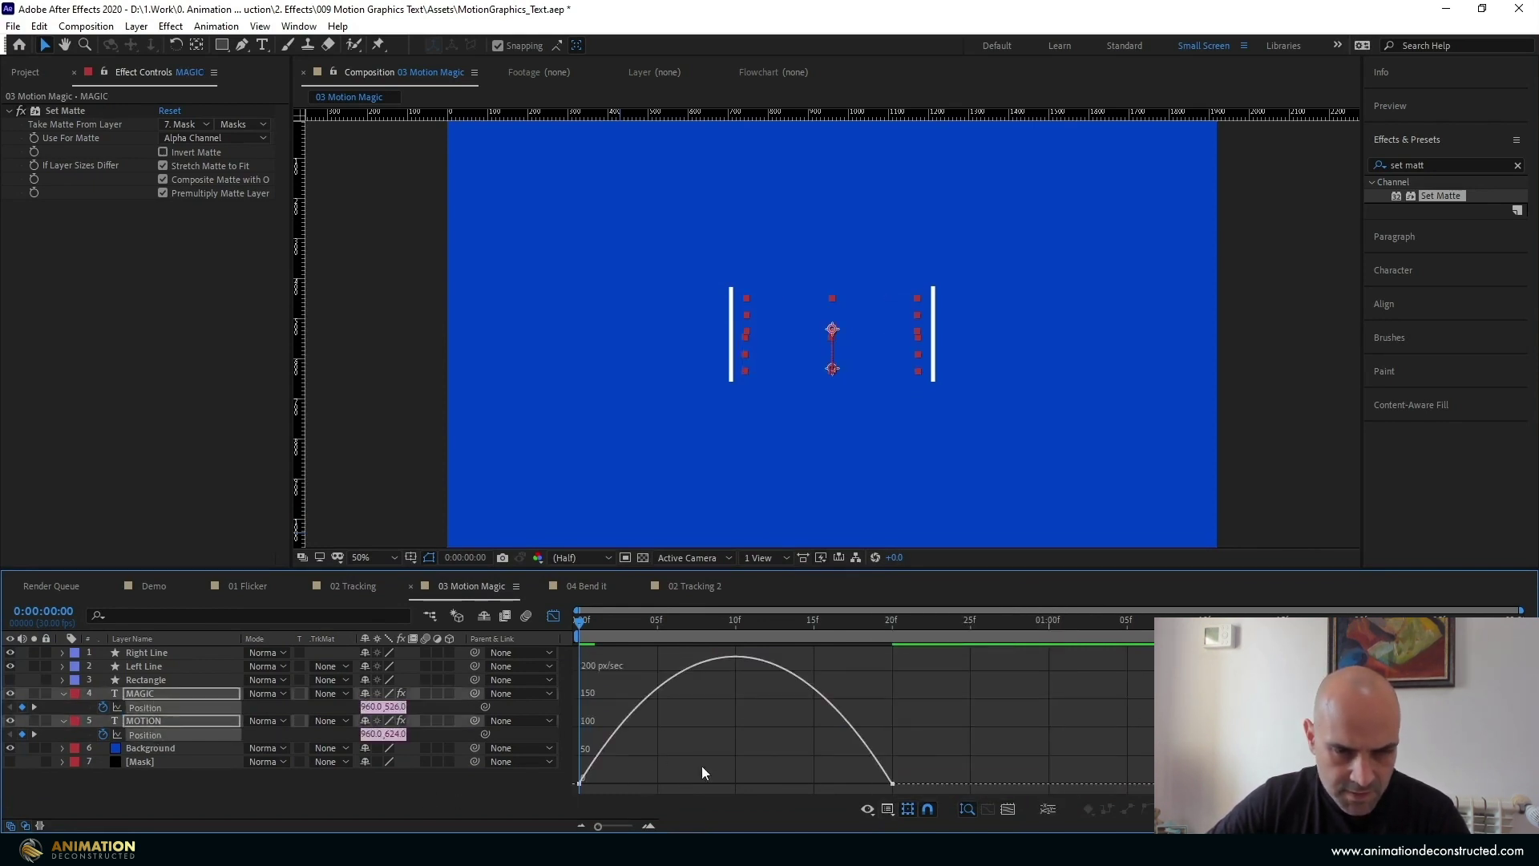
{"action": "left_click_drag", "start_coordinate": [574, 792], "coordinate": [684, 778]}
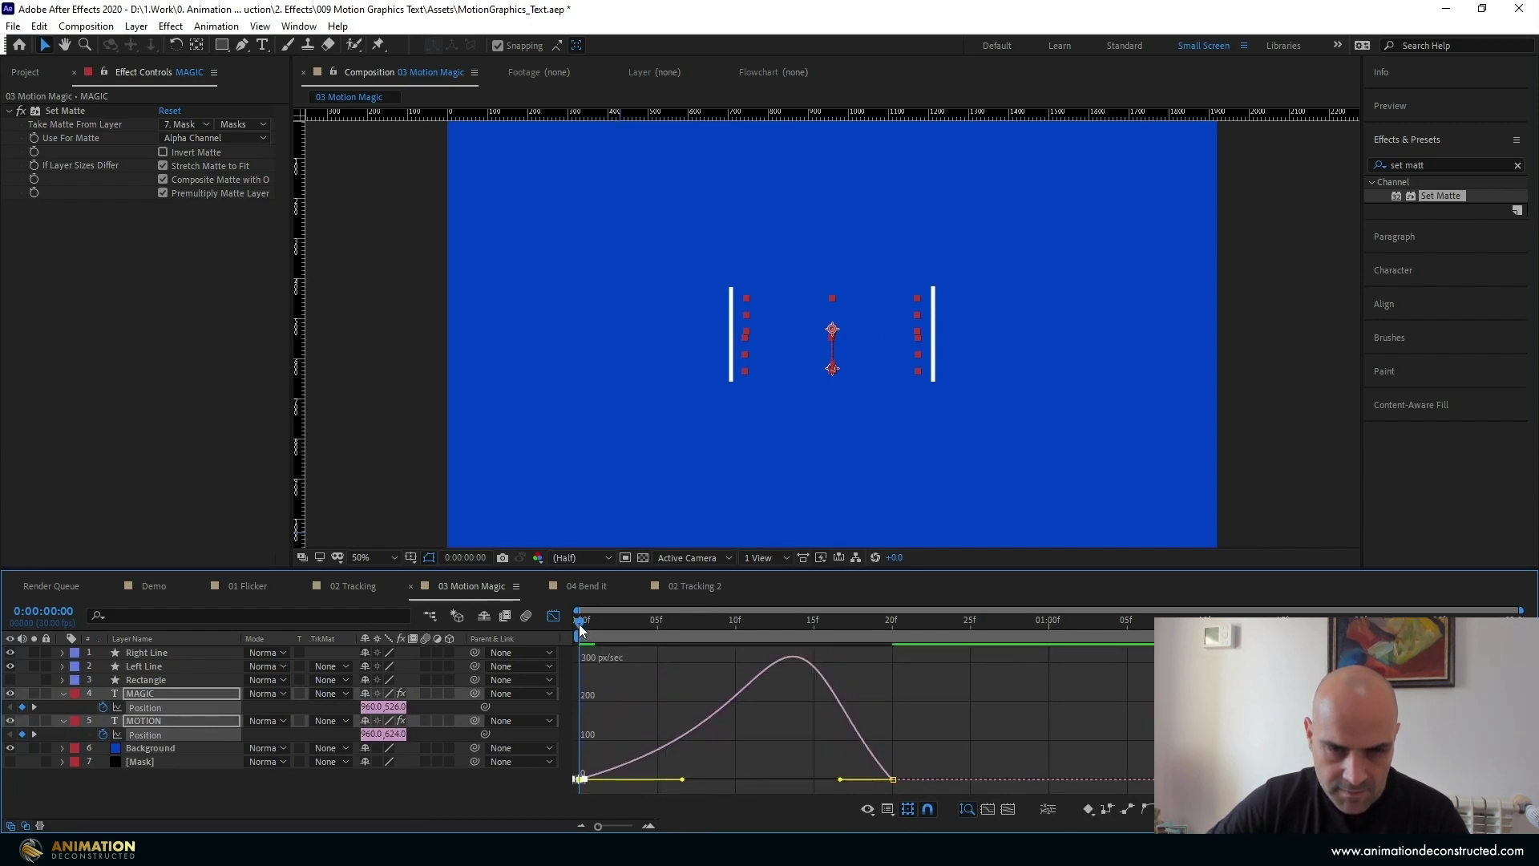
Scrub through and play back the MOTION MAGIC text reveal to check its timing
{"action": "left_click_drag", "start_coordinate": [579, 624], "coordinate": [916, 666]}
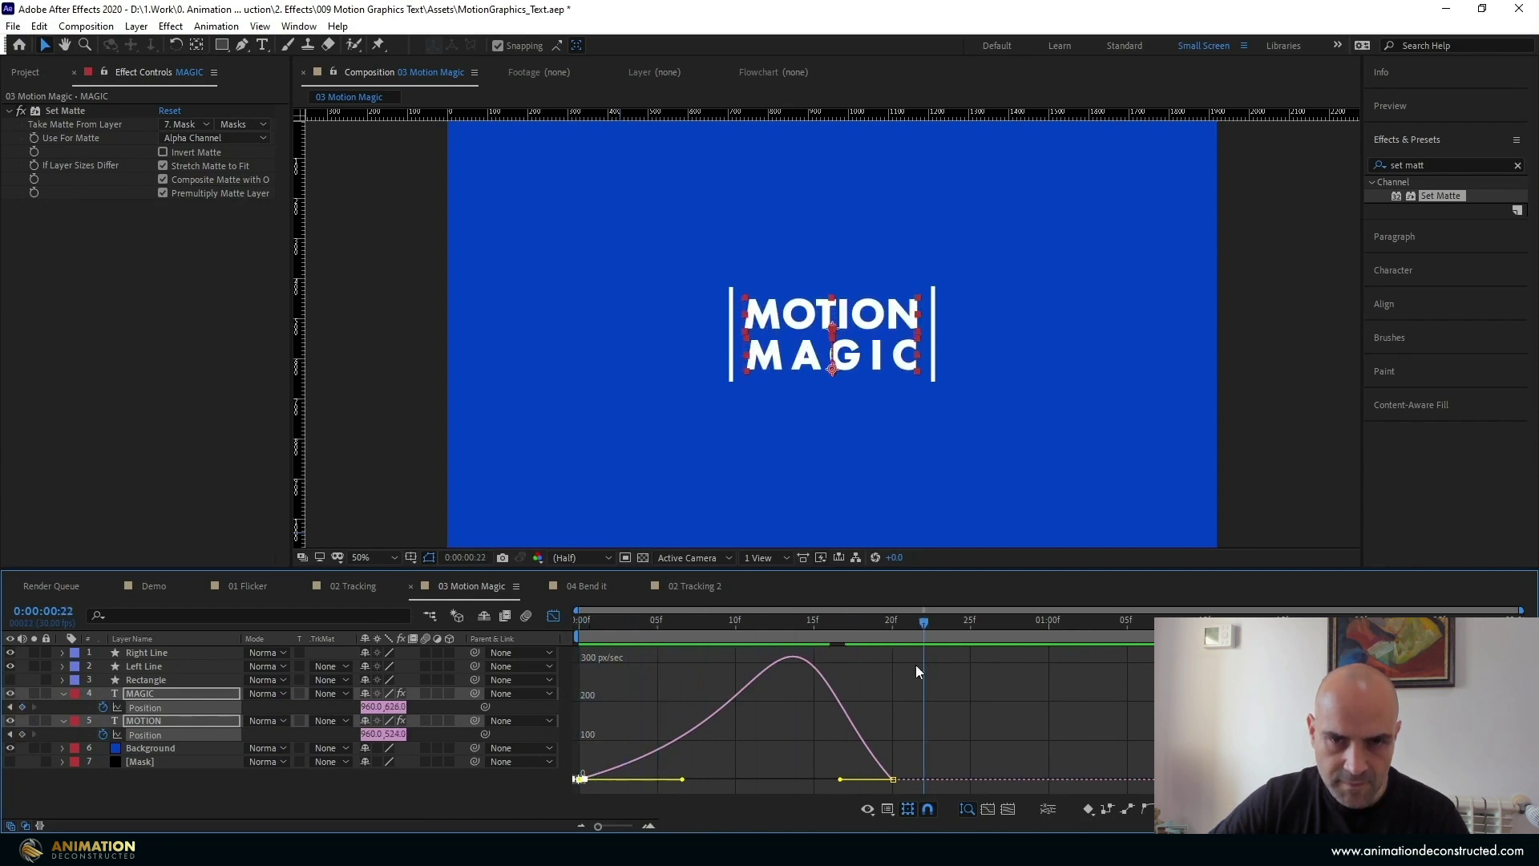
{"action": "key", "text": "space"}
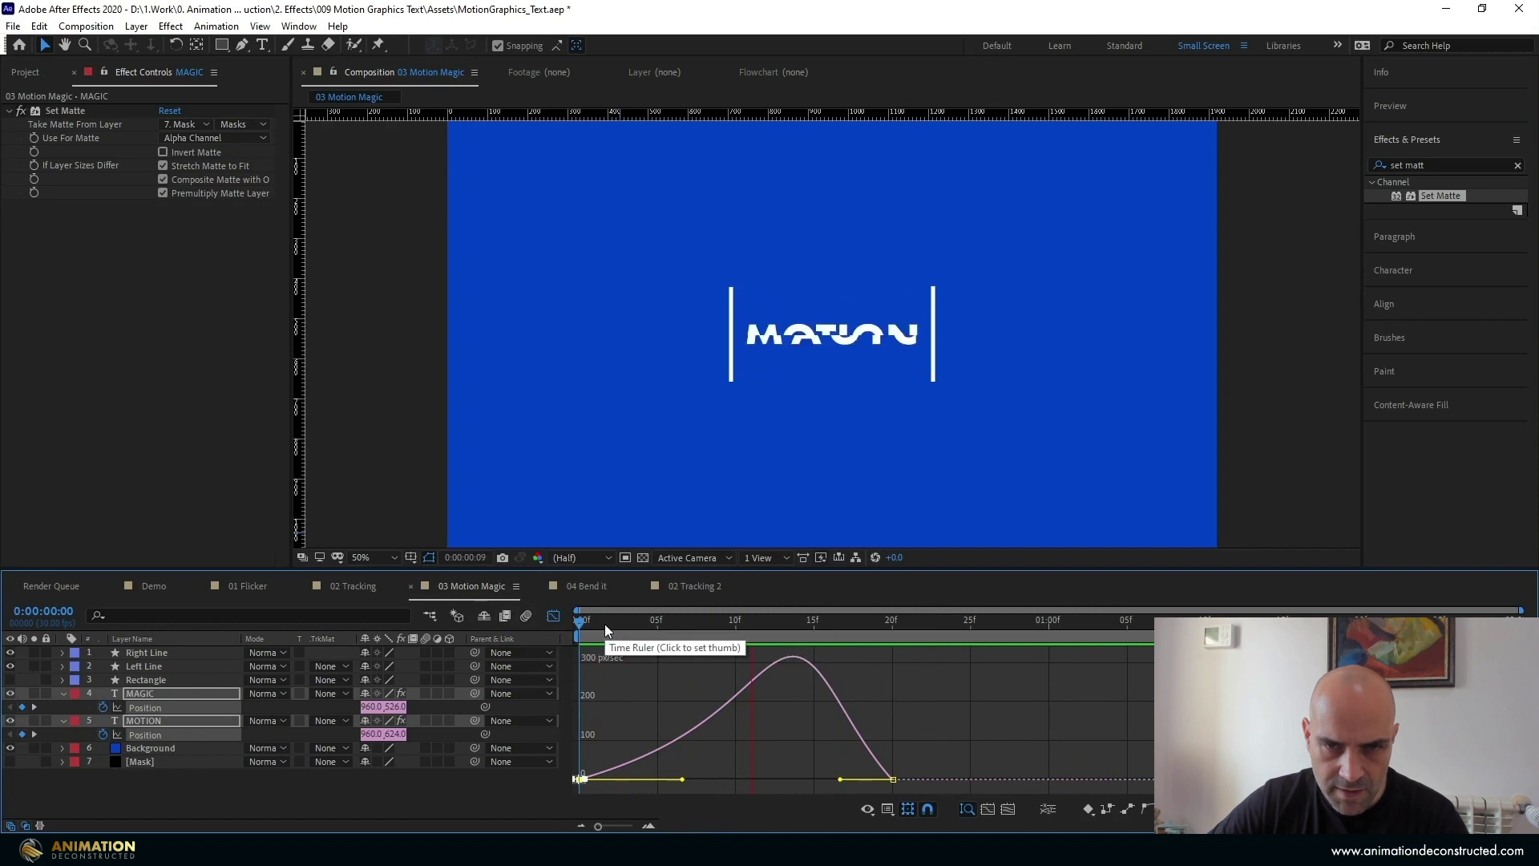
{"action": "key", "text": "space"}
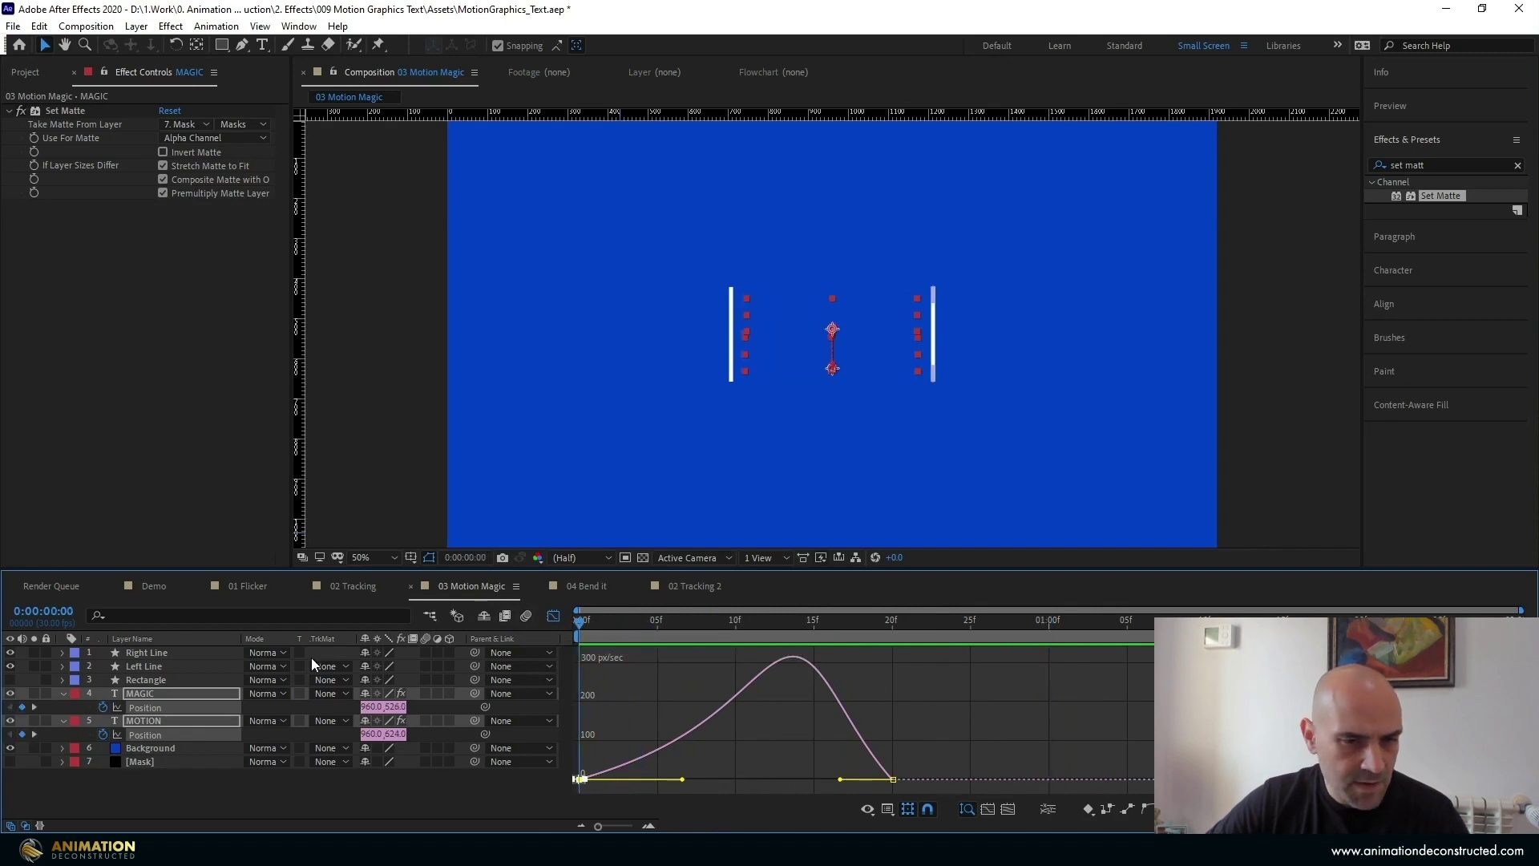
Add a Trim Paths operator to the contents of the Left Line shape layer
{"action": "left_click", "coordinate": [149, 666]}
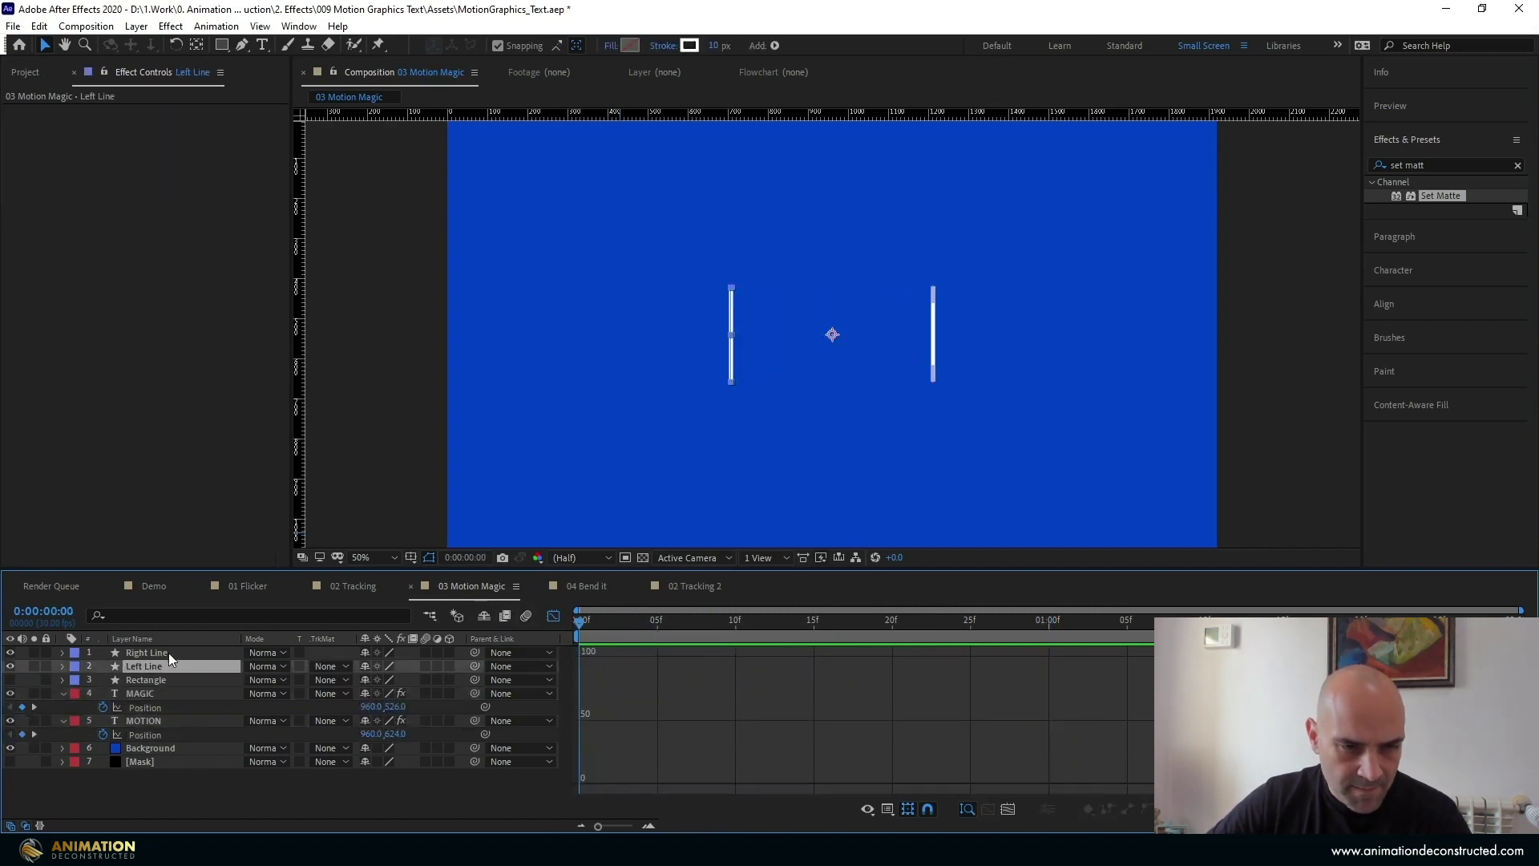
{"action": "left_click", "coordinate": [168, 653], "text": "shift"}
{"action": "left_click", "coordinate": [141, 680]}
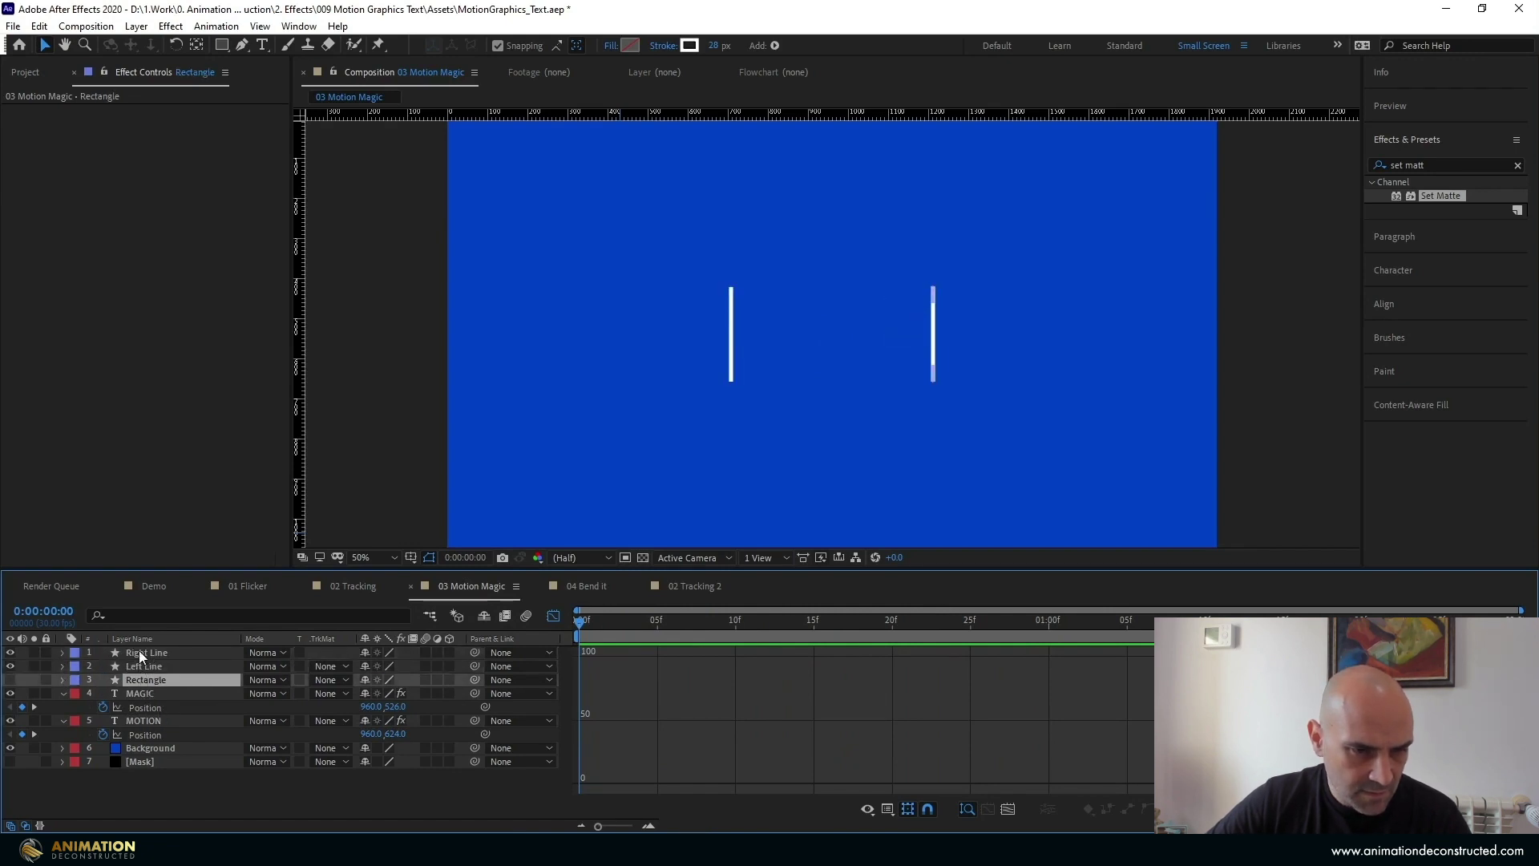
{"action": "left_click", "coordinate": [138, 651]}
{"action": "left_click", "coordinate": [141, 665]}
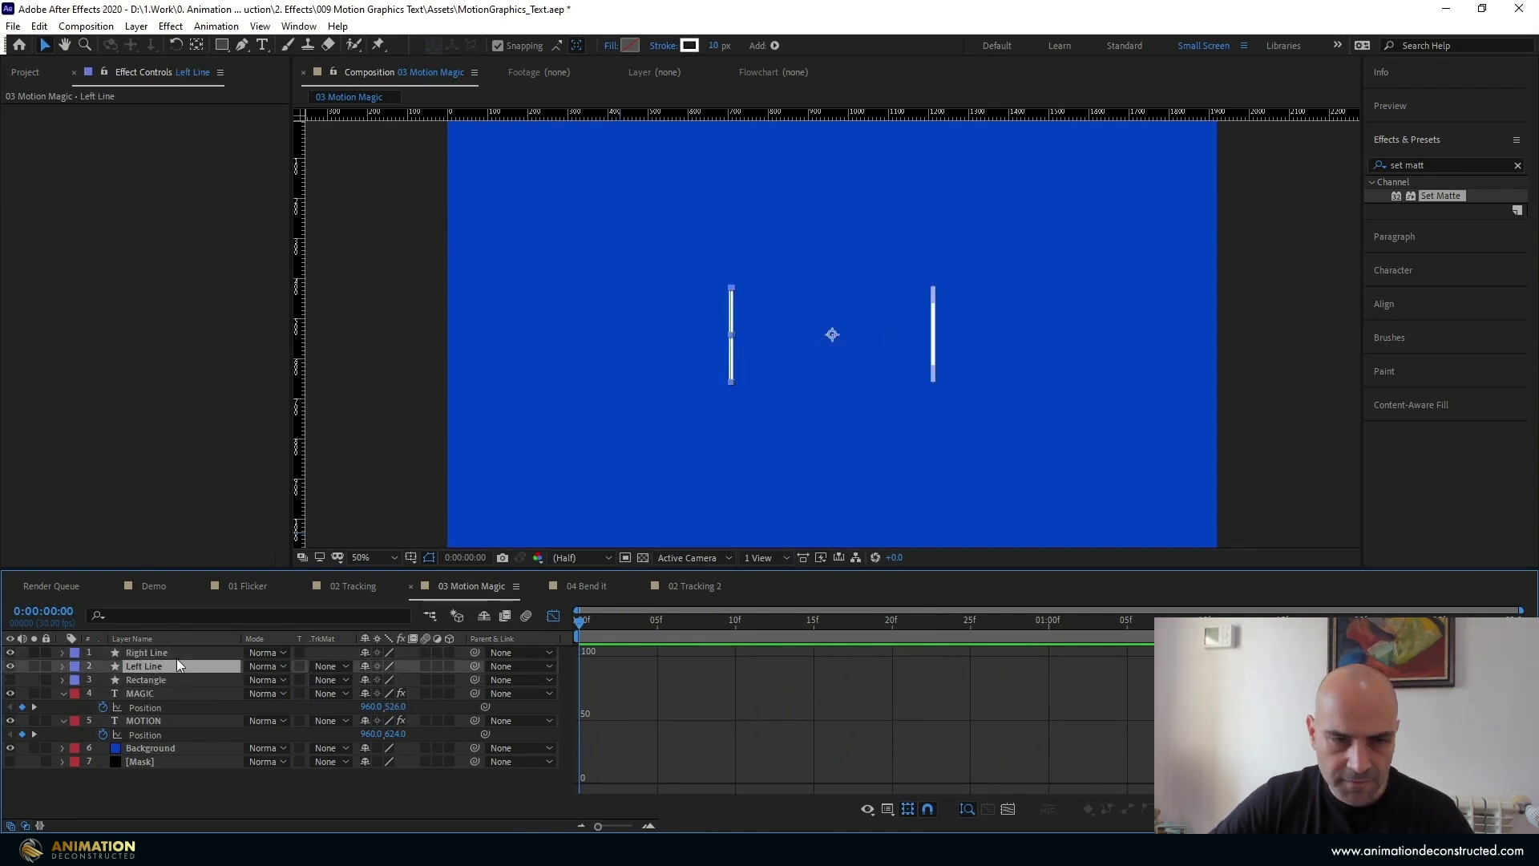
{"action": "left_click", "coordinate": [61, 665]}
{"action": "left_click", "coordinate": [76, 680]}
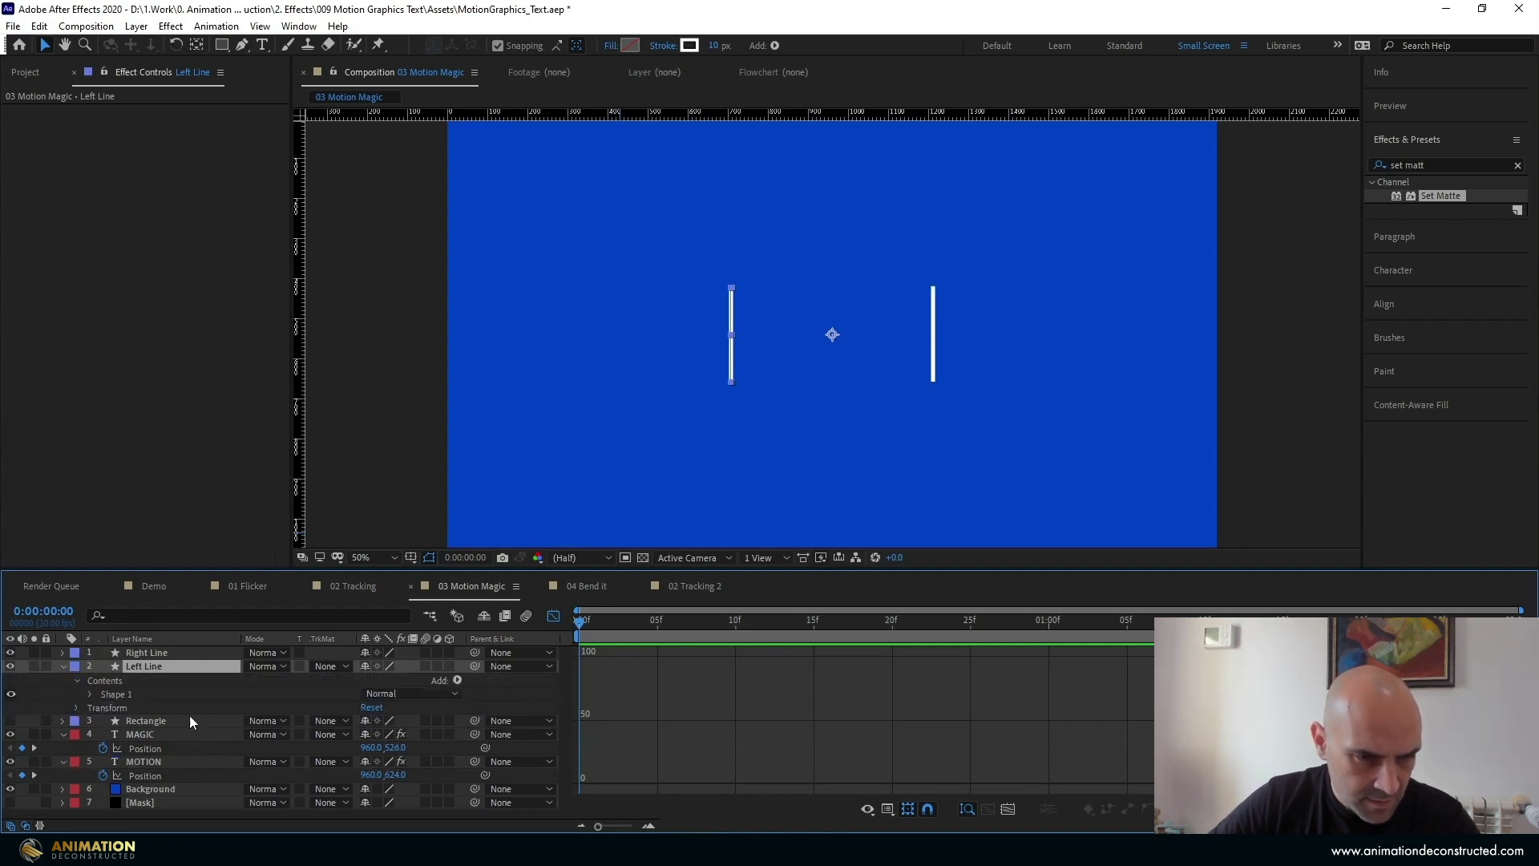
{"action": "left_click", "coordinate": [90, 694]}
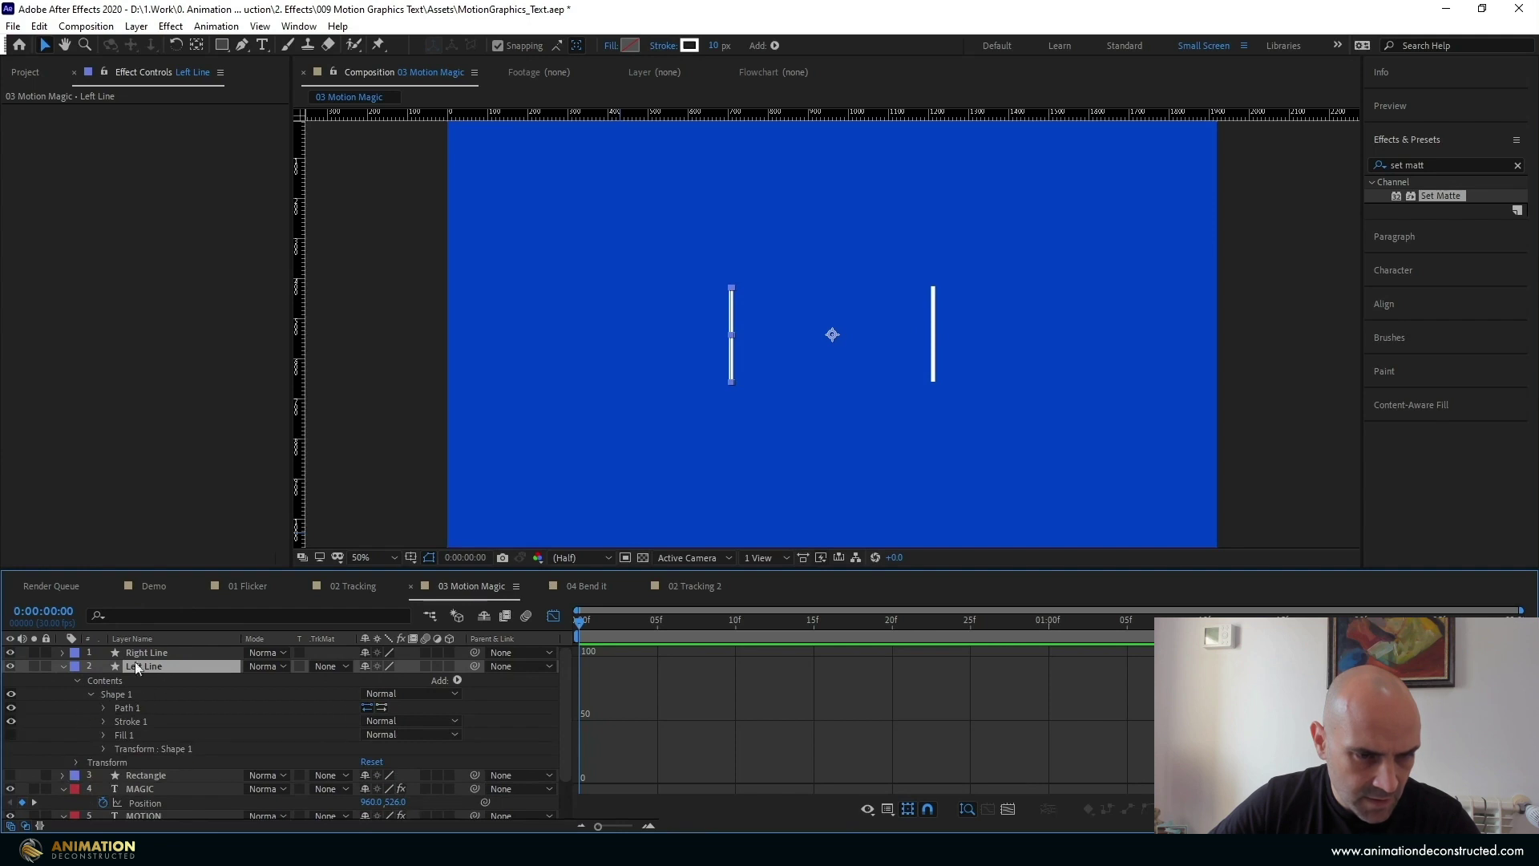
{"action": "left_click", "coordinate": [456, 681]}
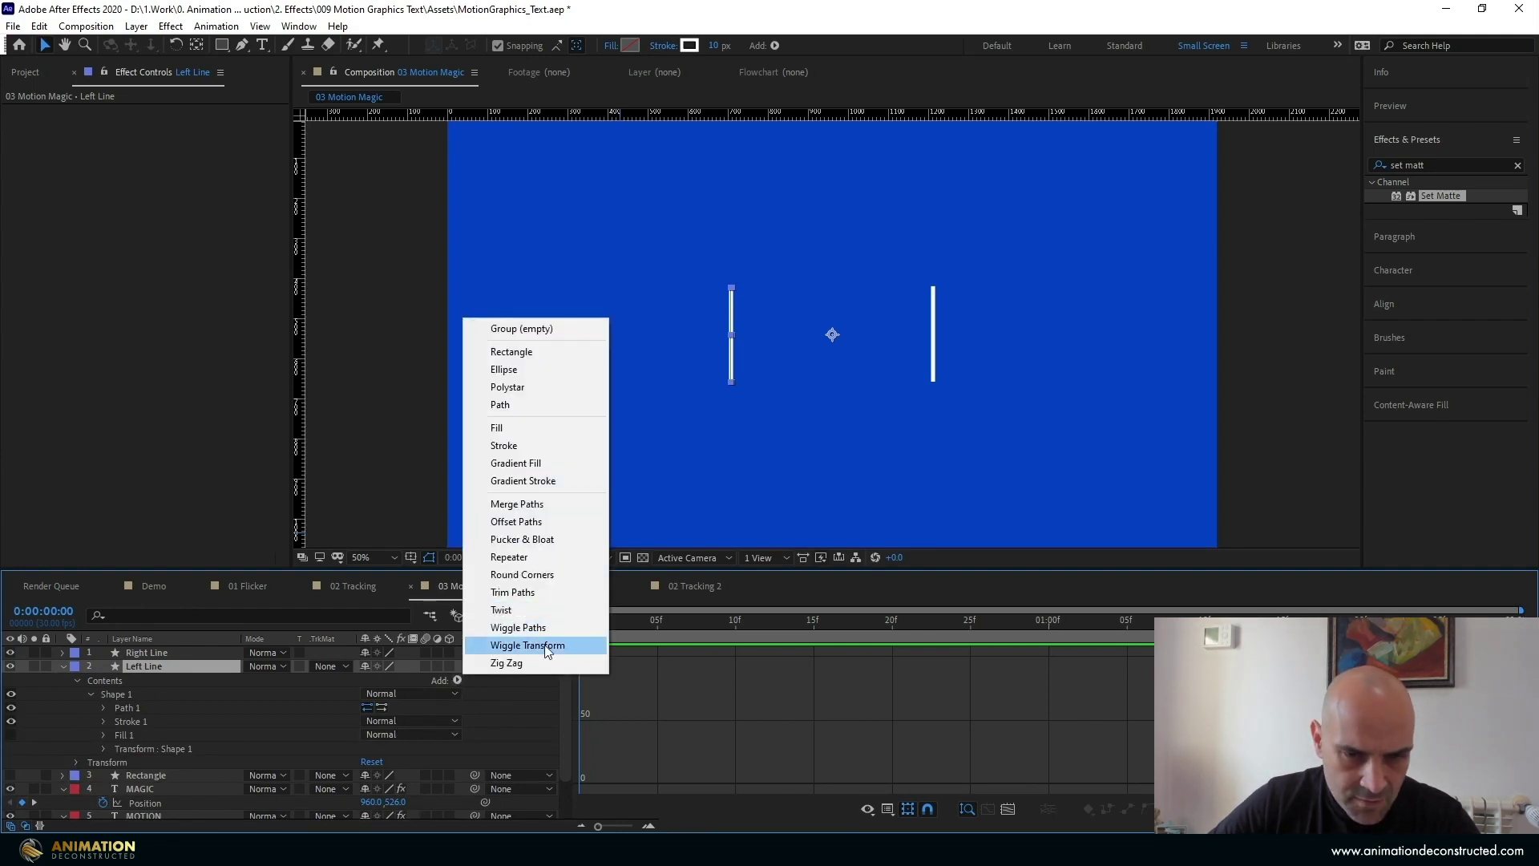
{"action": "left_click", "coordinate": [541, 593]}
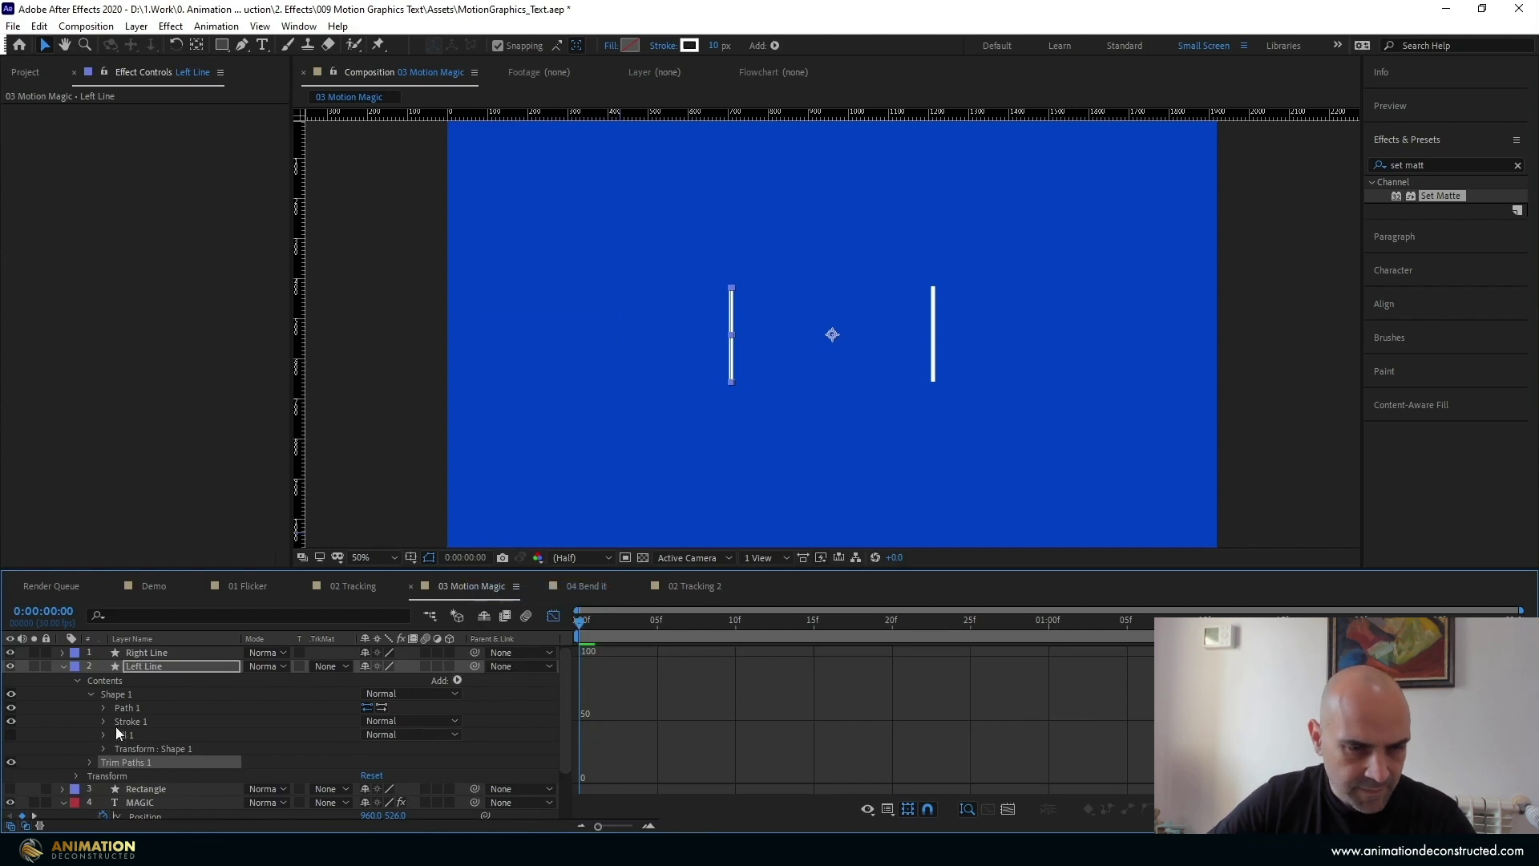
Keyframe the Left Line's Trim Paths End from 0% at frame 0 to 100% at frame 15 in the layer bar view
{"action": "left_click", "coordinate": [553, 616]}
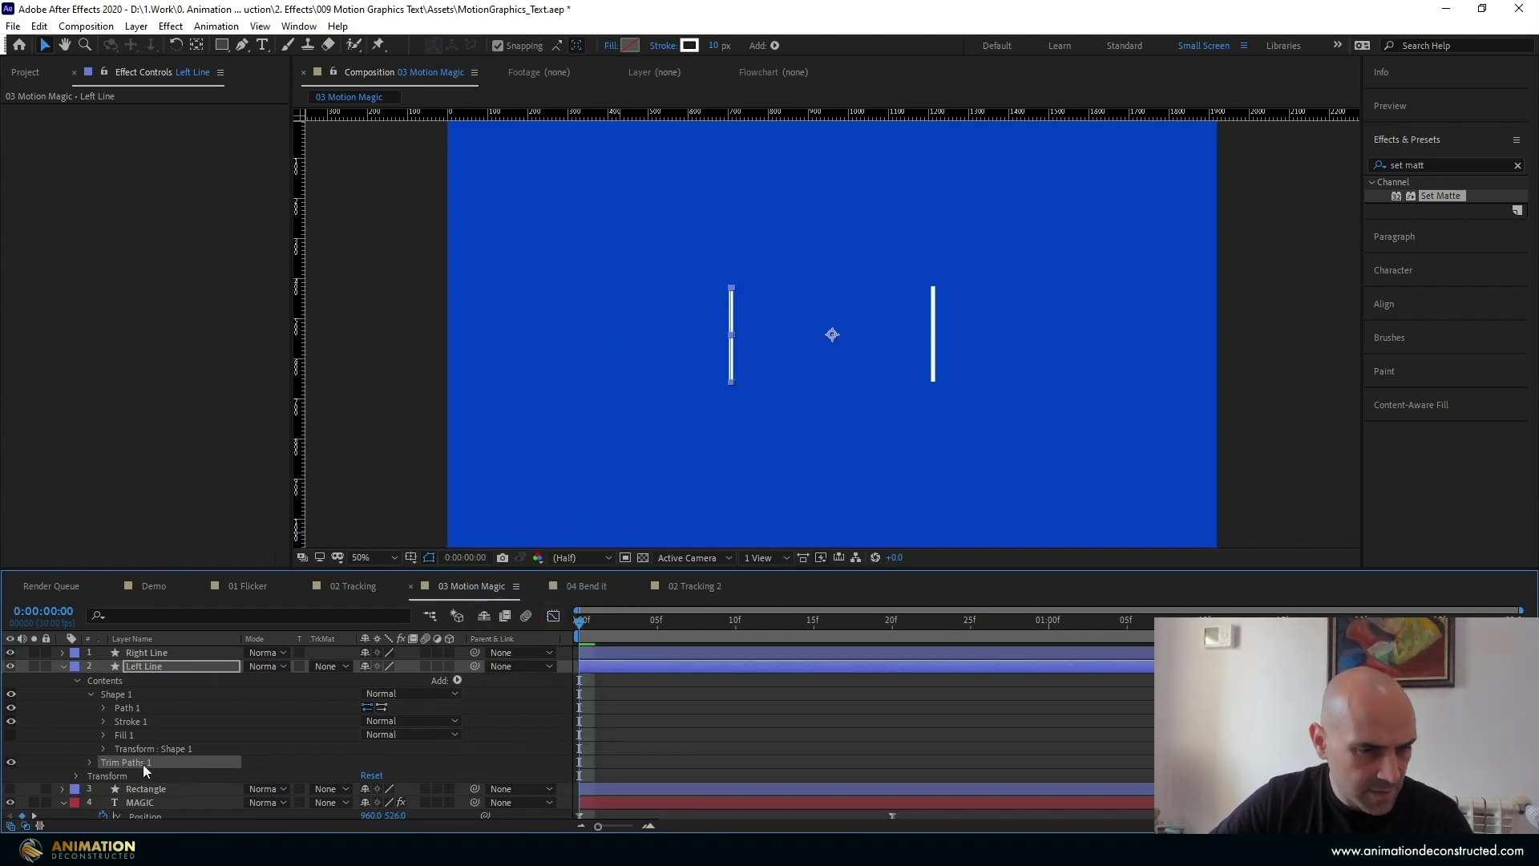
{"action": "left_click", "coordinate": [89, 763]}
{"action": "scroll", "coordinate": [177, 703], "scroll_direction": "down", "scroll_amount": 1}
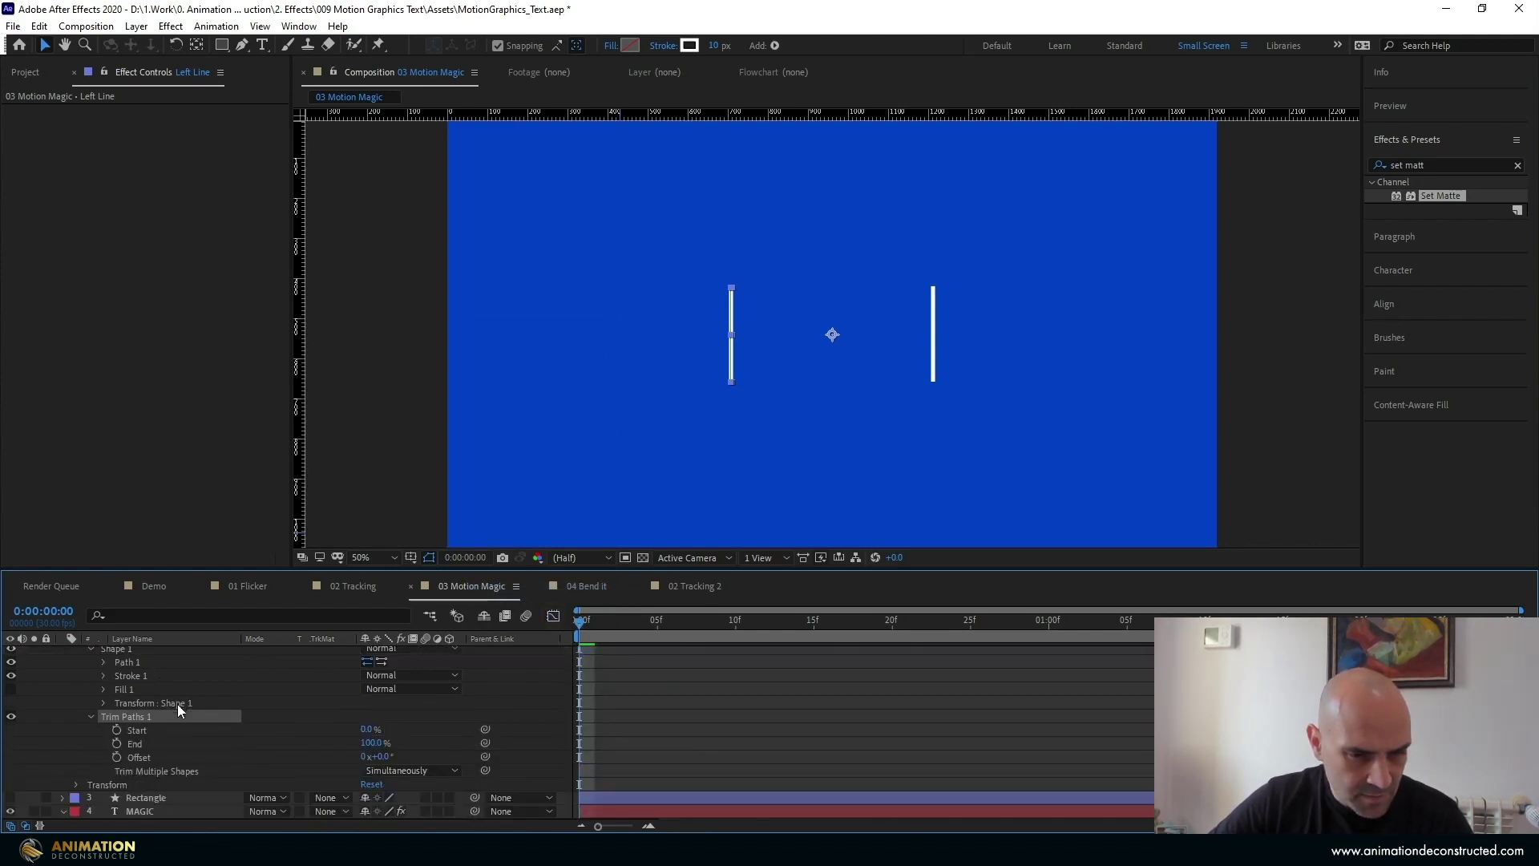
{"action": "left_click", "coordinate": [371, 743]}
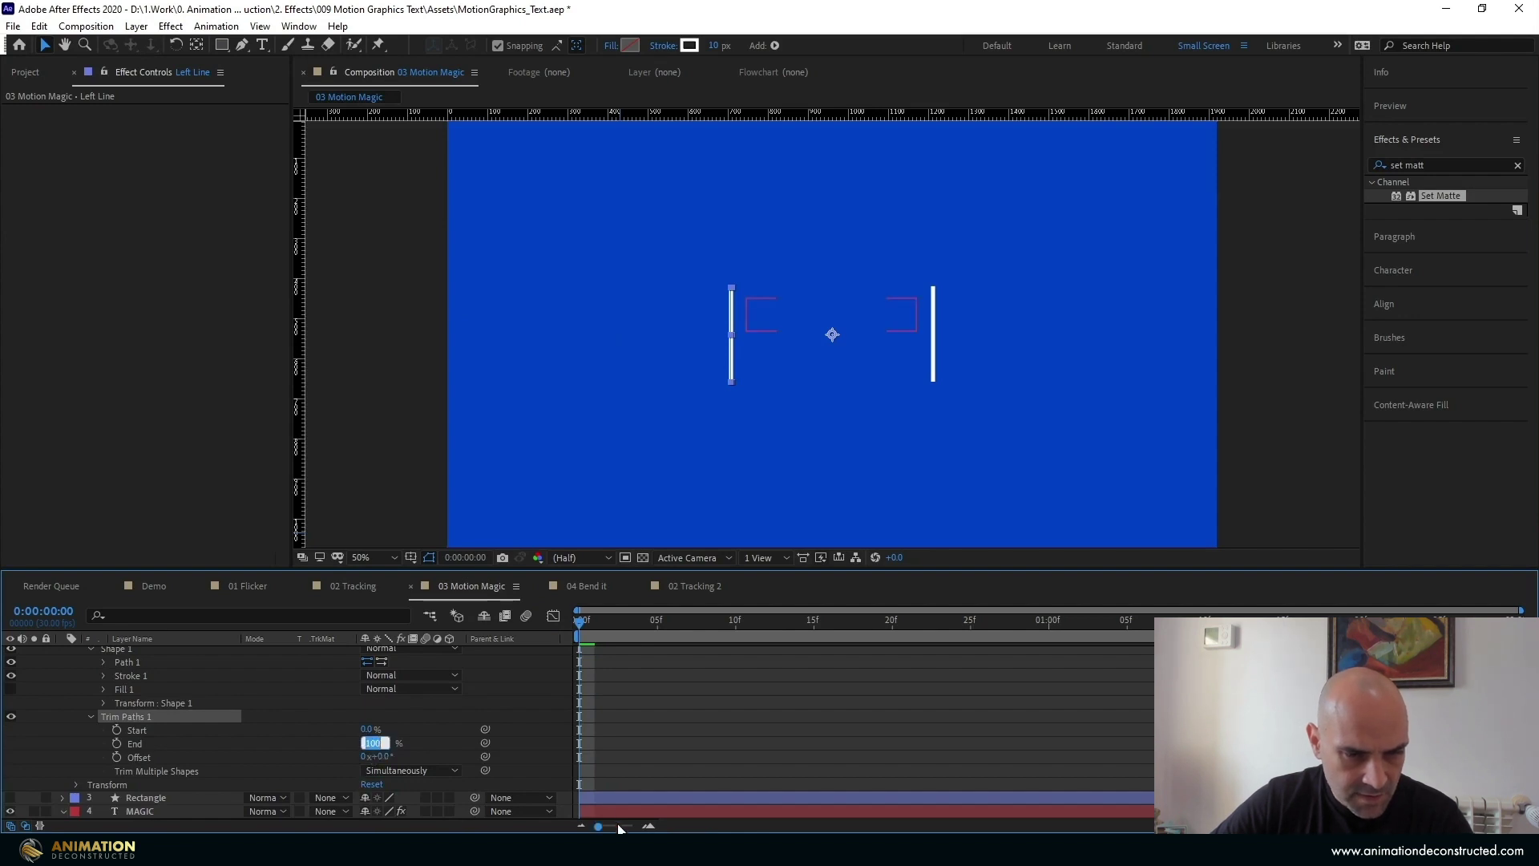
{"action": "type", "text": "0"}
{"action": "key", "text": "Return"}
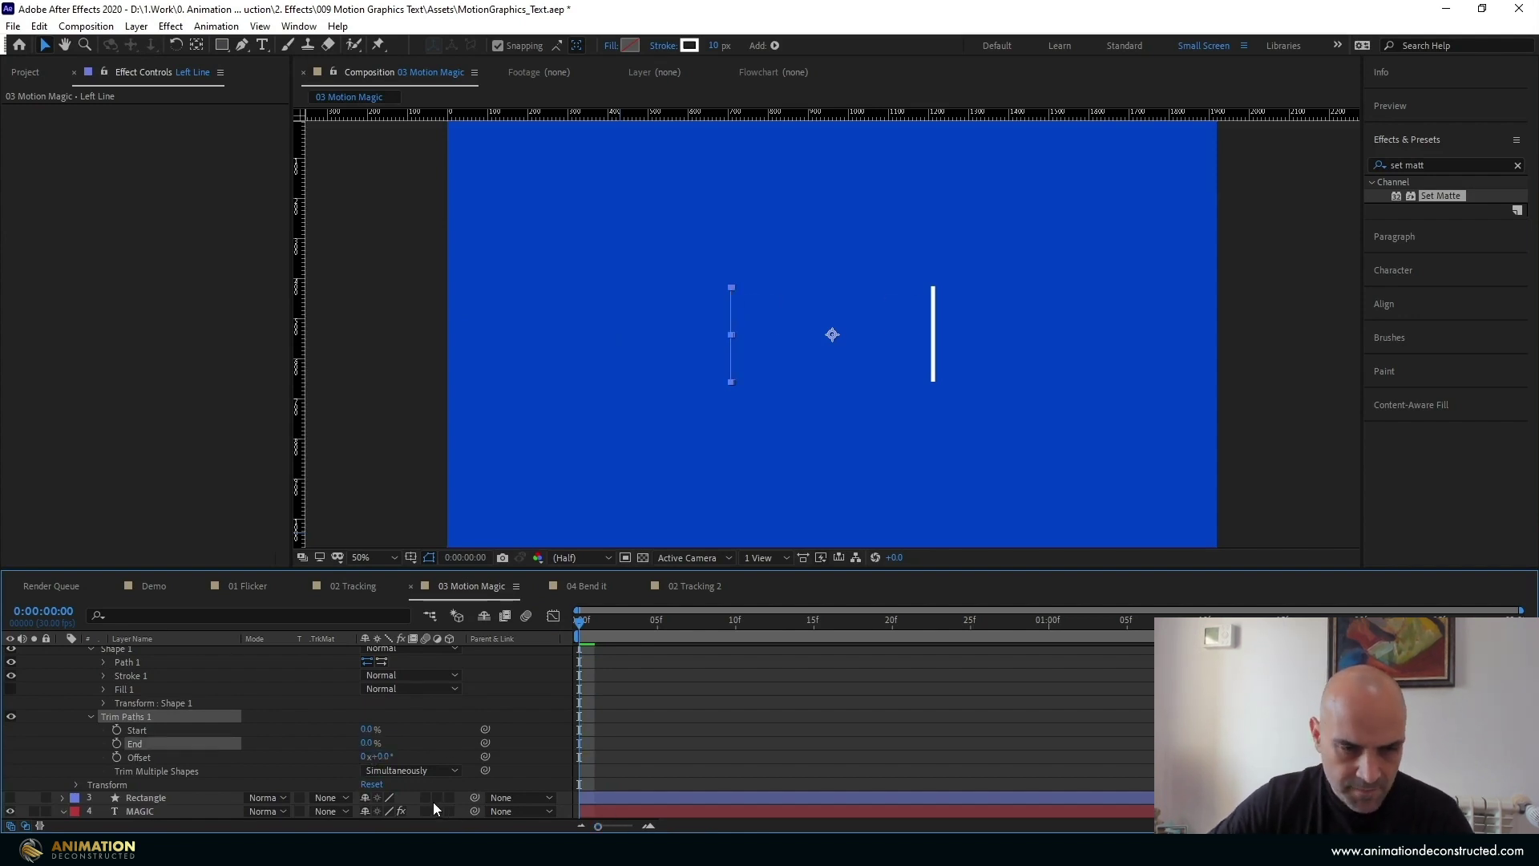
{"action": "left_click", "coordinate": [116, 744]}
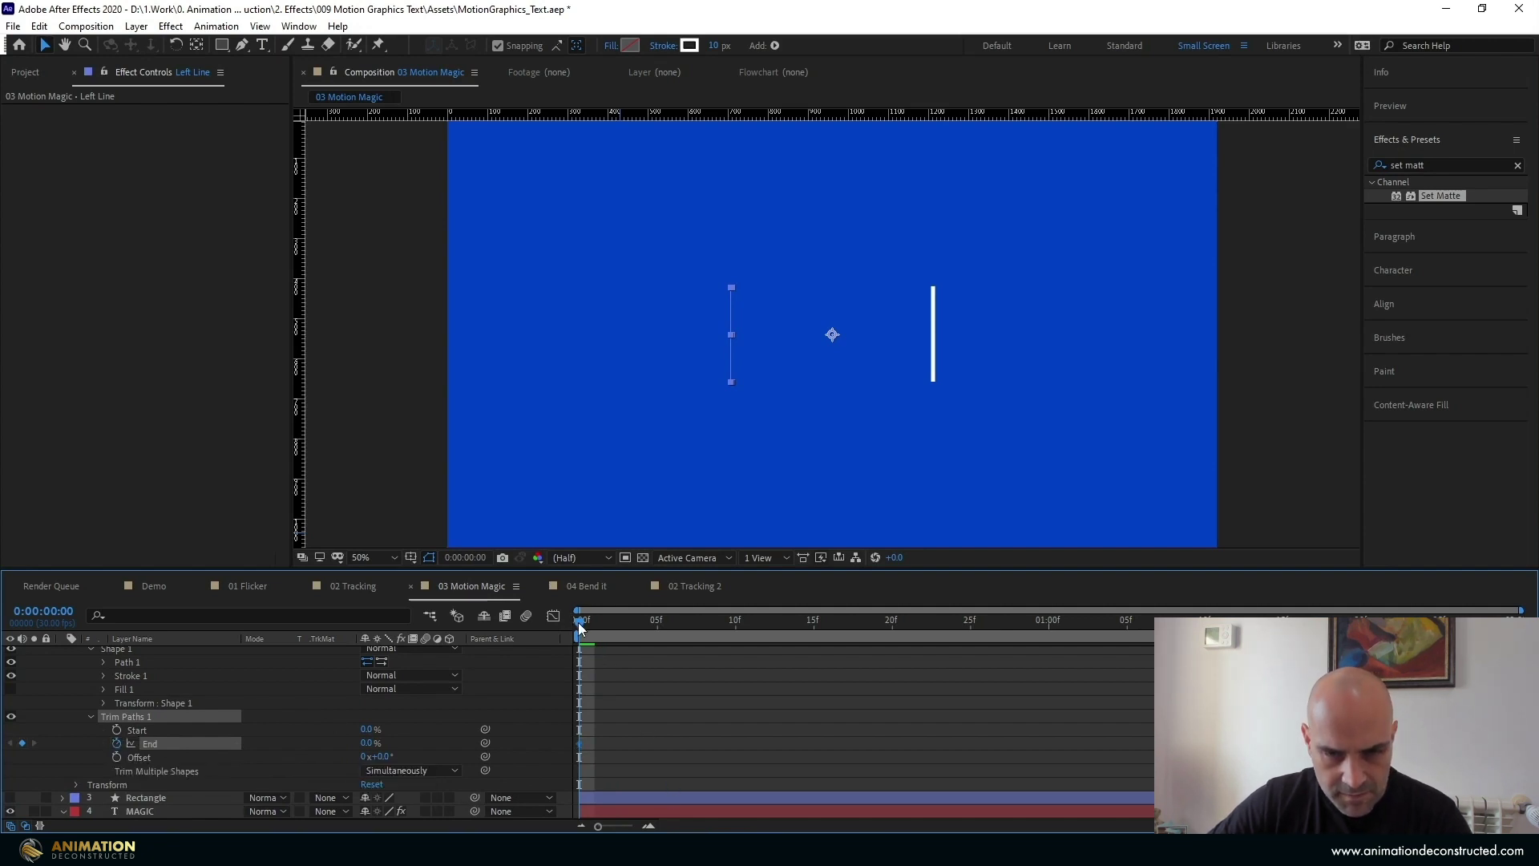
{"action": "left_click_drag", "start_coordinate": [581, 626], "coordinate": [814, 673]}
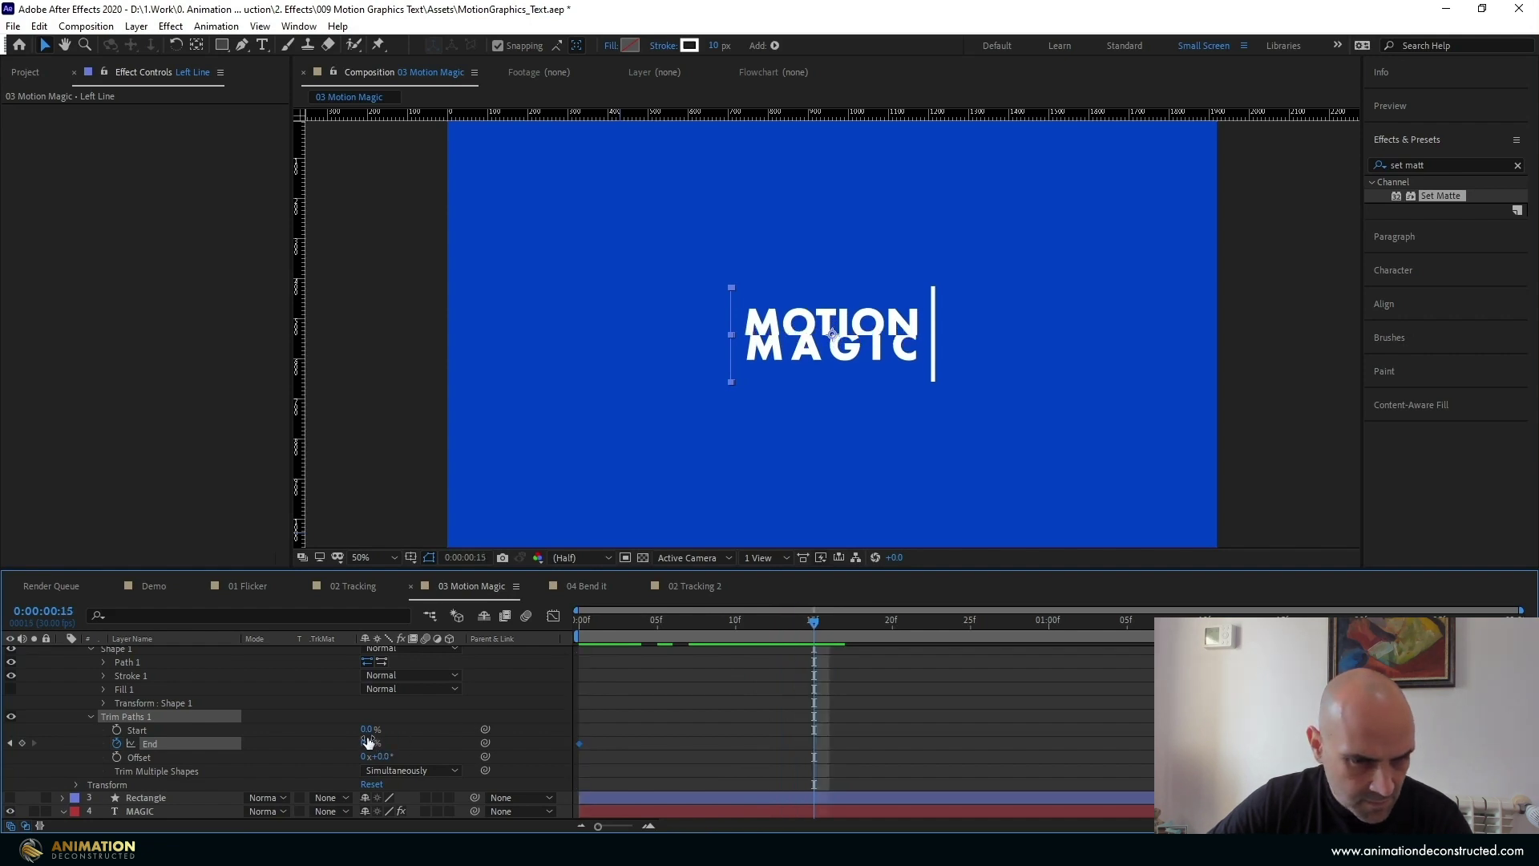
{"action": "left_click_drag", "start_coordinate": [368, 743], "coordinate": [449, 743]}
Keyframe the Left Line's Trim Paths Start from 0% at frame 10 to 100% at frame 20
{"action": "left_click", "coordinate": [734, 622]}
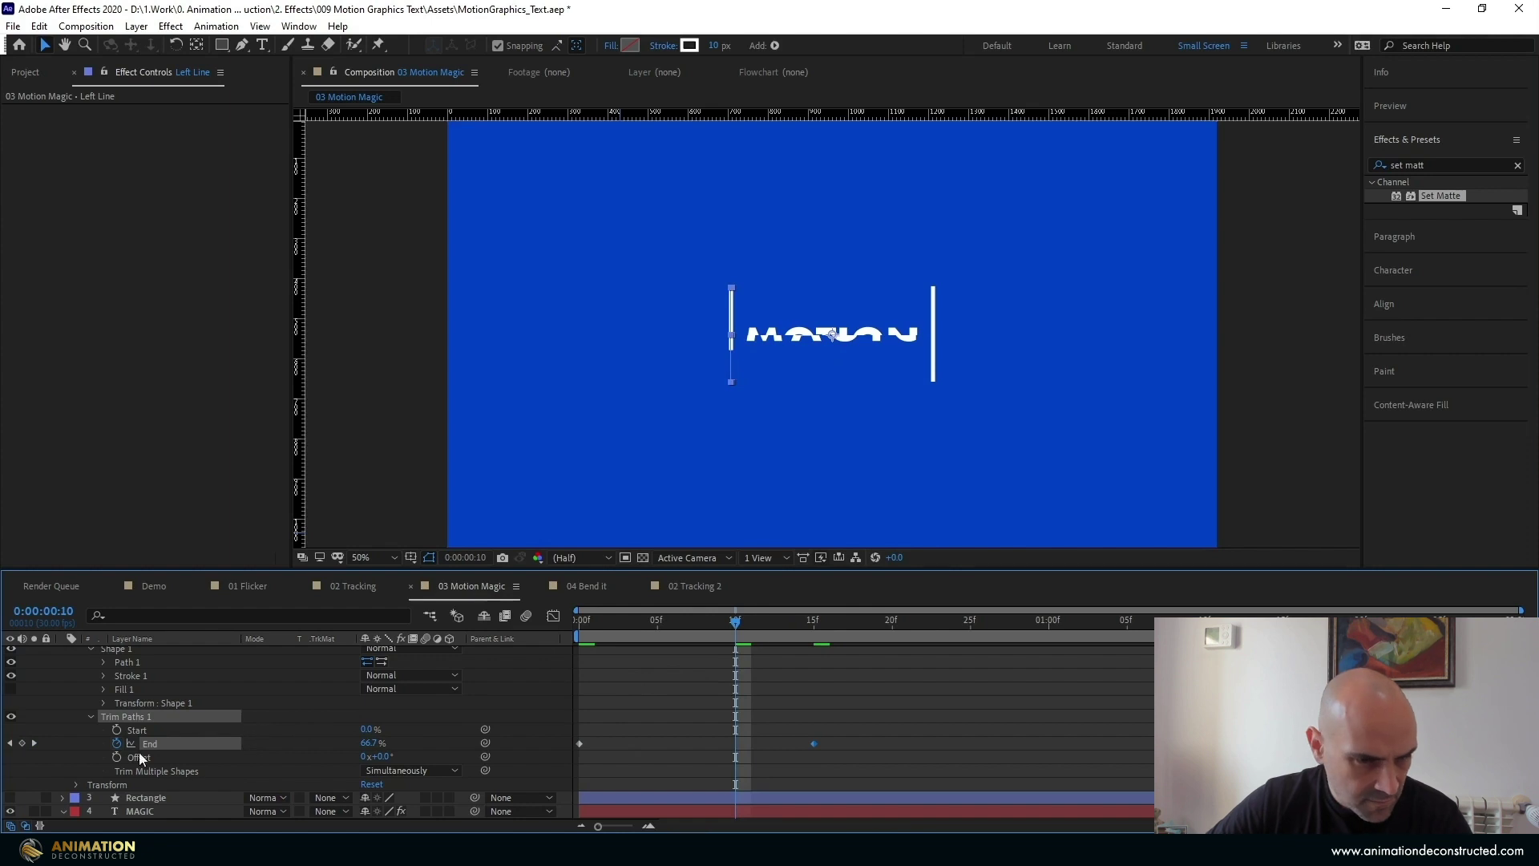
{"action": "left_click", "coordinate": [115, 730]}
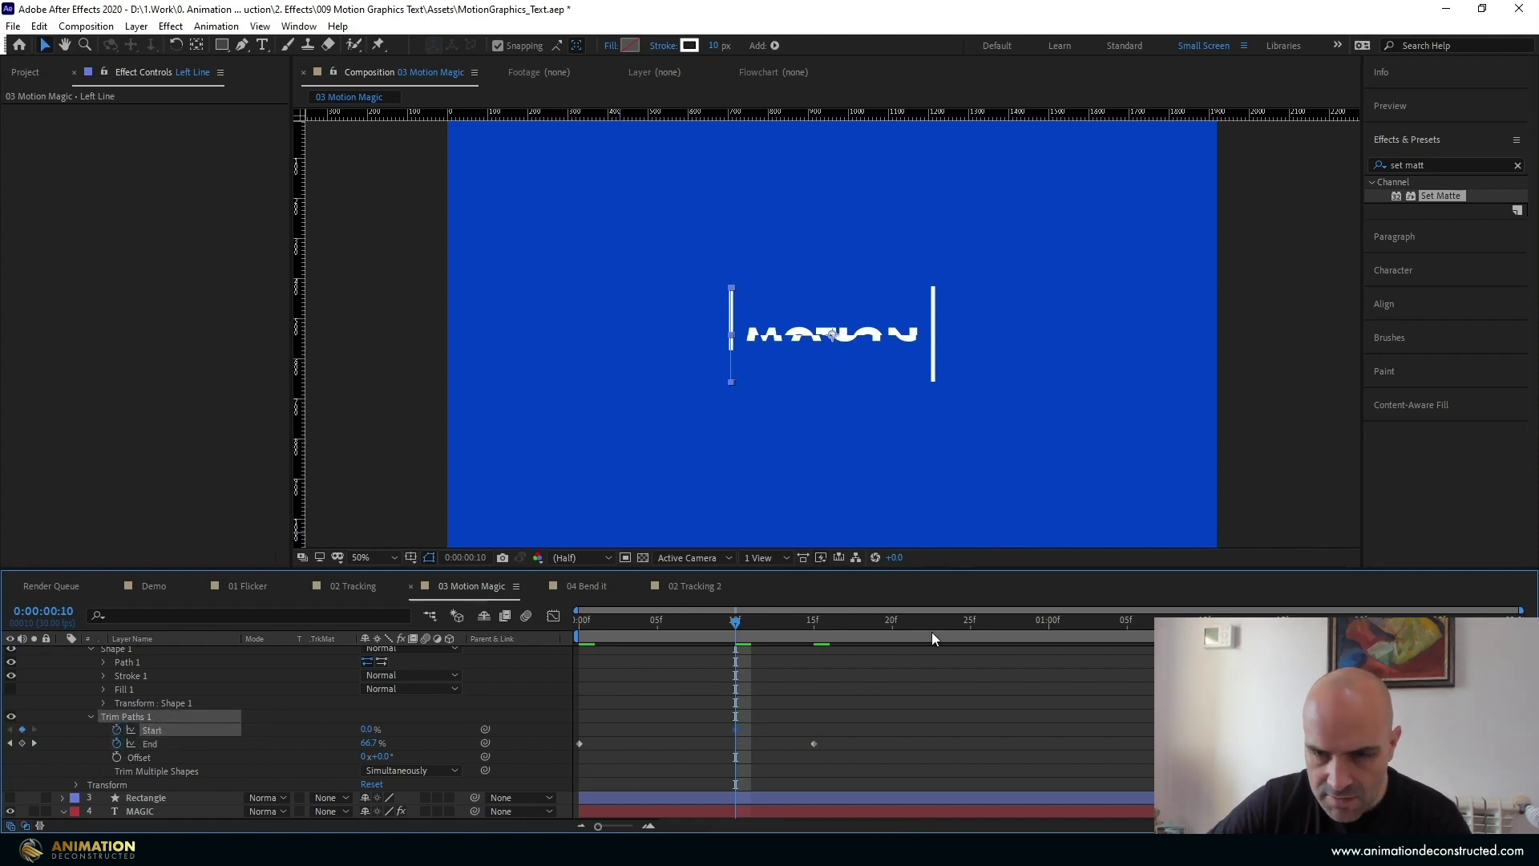
{"action": "left_click", "coordinate": [892, 625]}
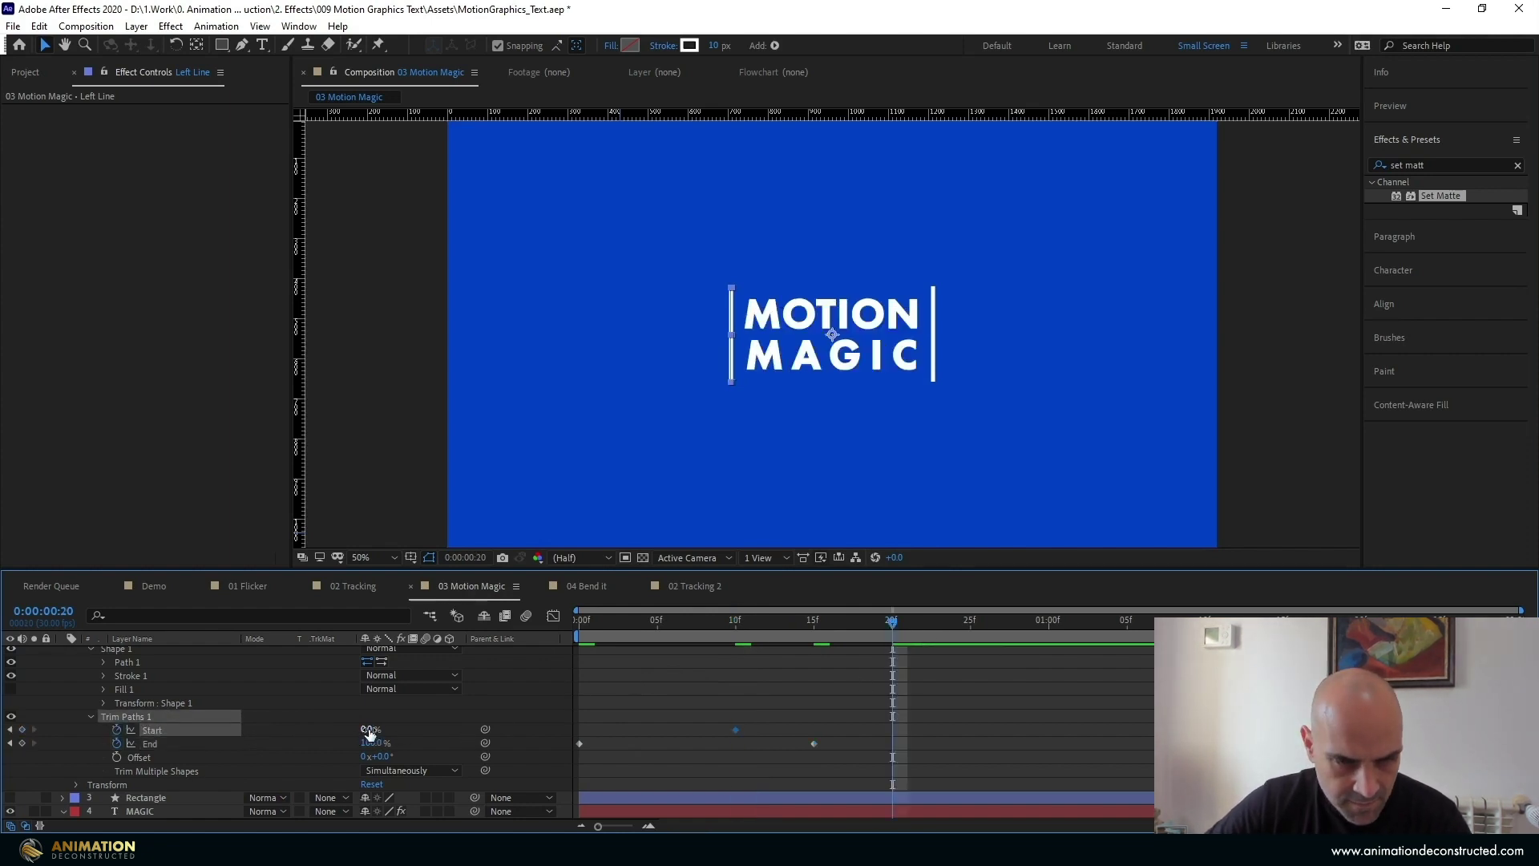
{"action": "left_click_drag", "start_coordinate": [368, 729], "coordinate": [502, 732]}
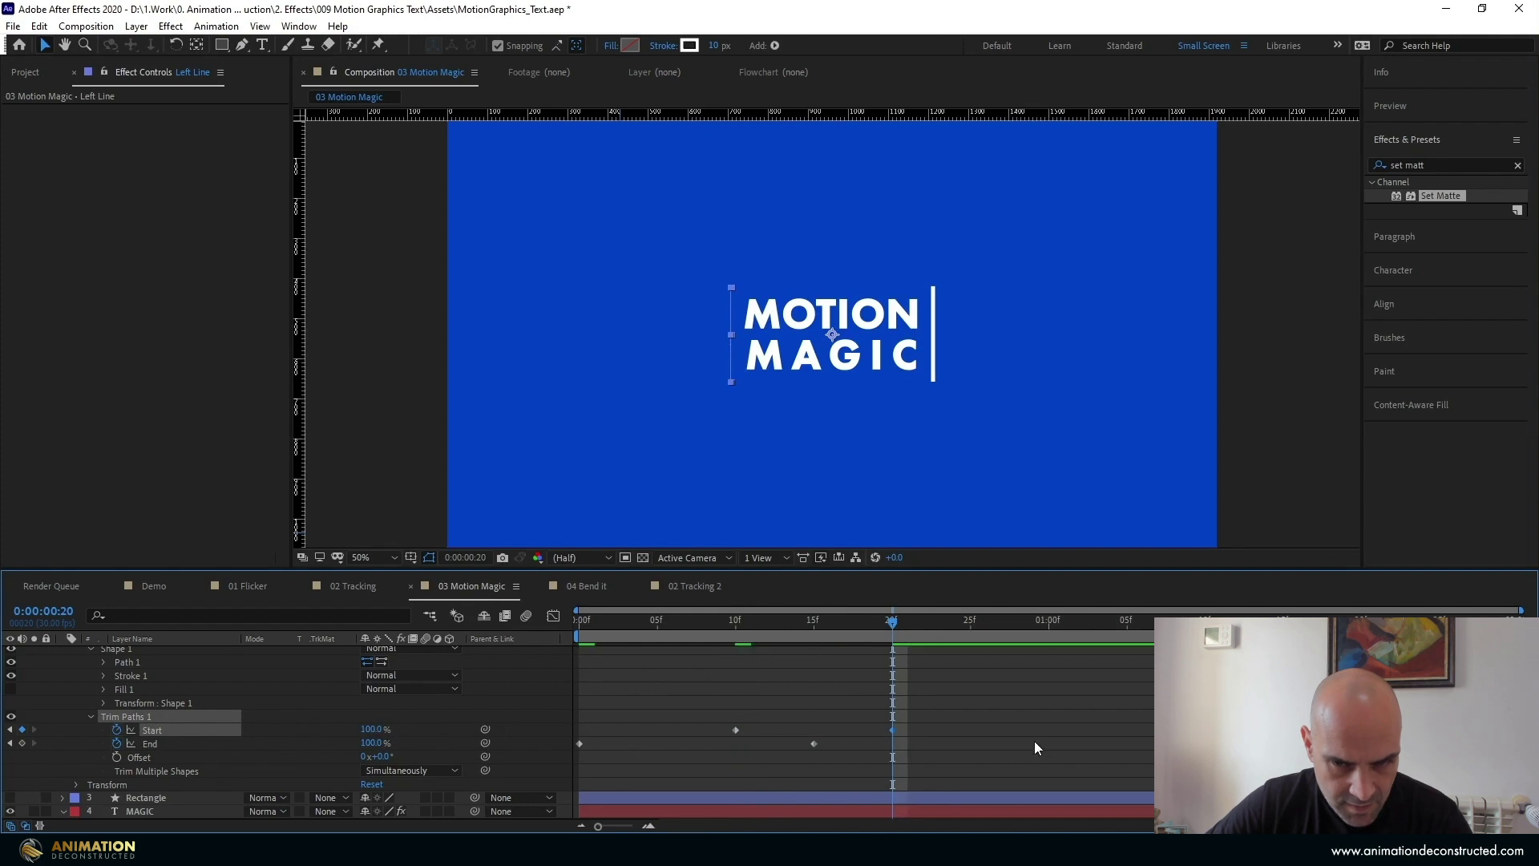
Easy Ease the Left Line's Start and End keyframes, delay their speed peaks to about frames 17 and 10, and preview the motion
{"action": "left_click_drag", "start_coordinate": [927, 712], "coordinate": [564, 758]}
{"action": "key", "text": "F9"}
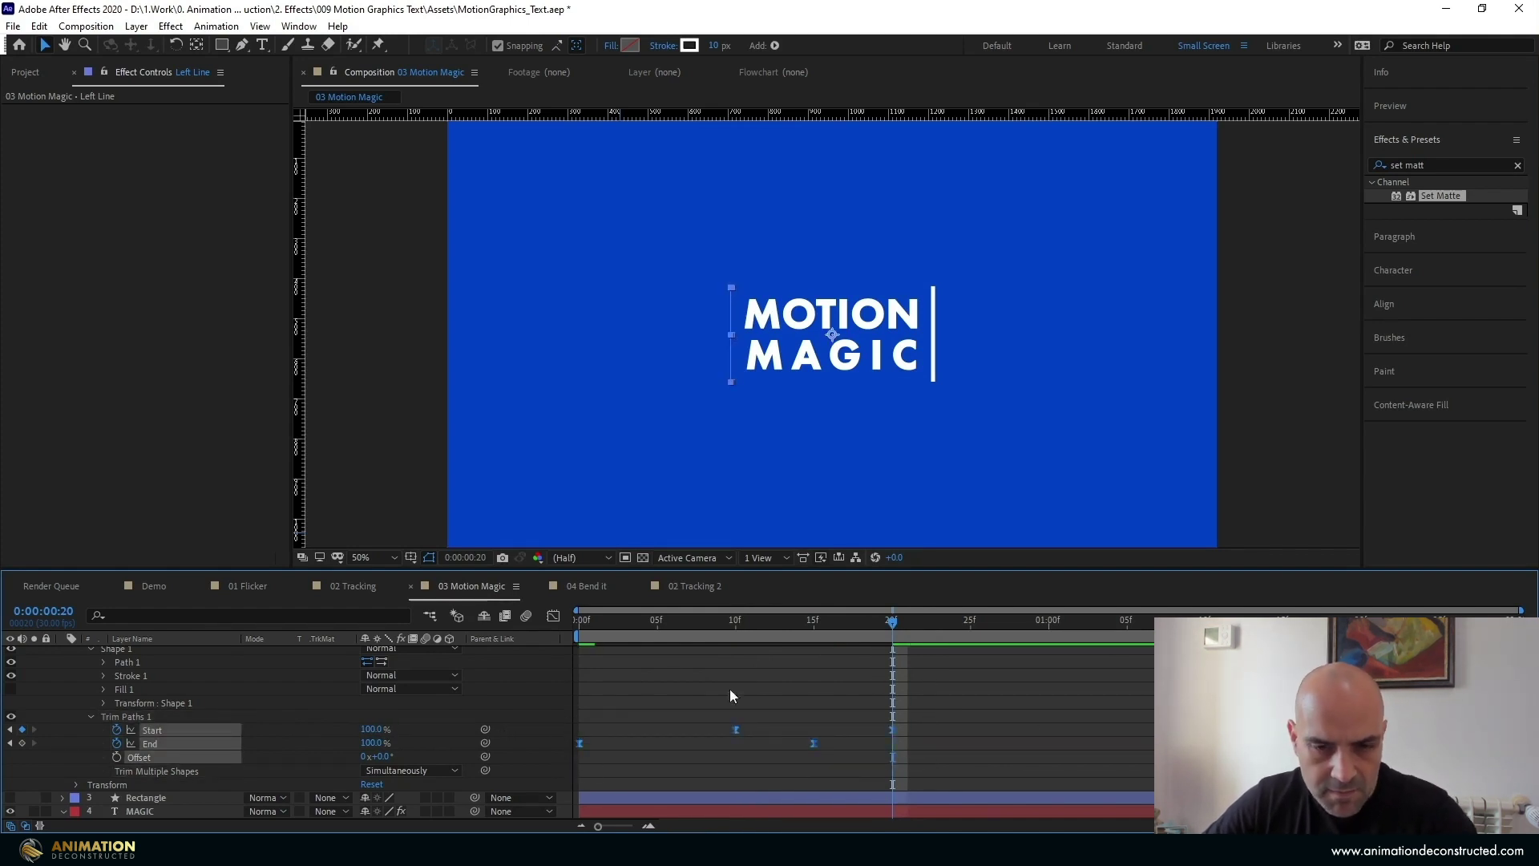
{"action": "left_click_drag", "start_coordinate": [763, 714], "coordinate": [573, 762]}
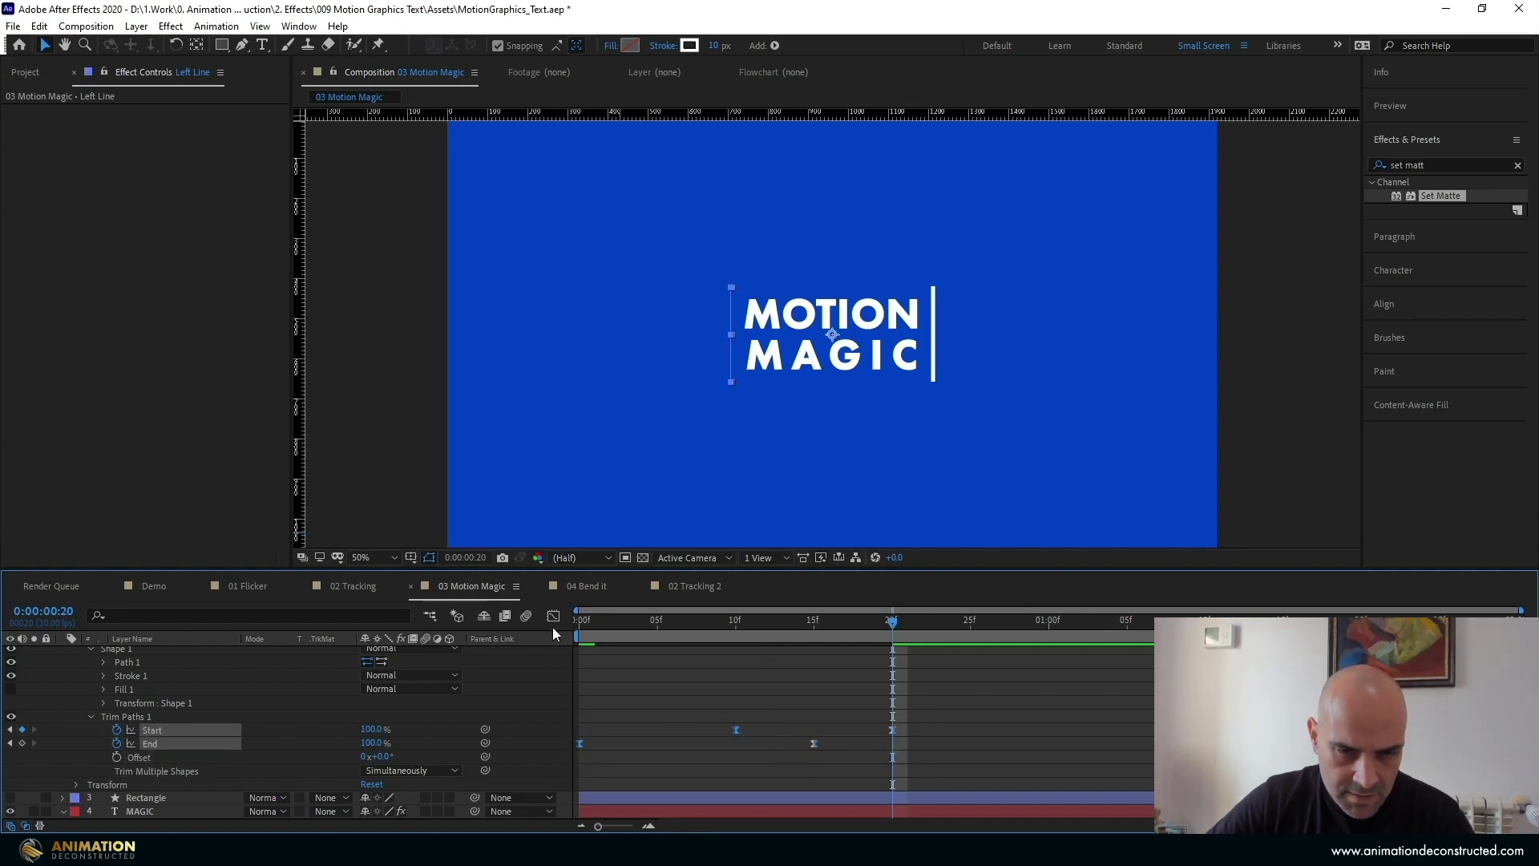
{"action": "left_click", "coordinate": [554, 616]}
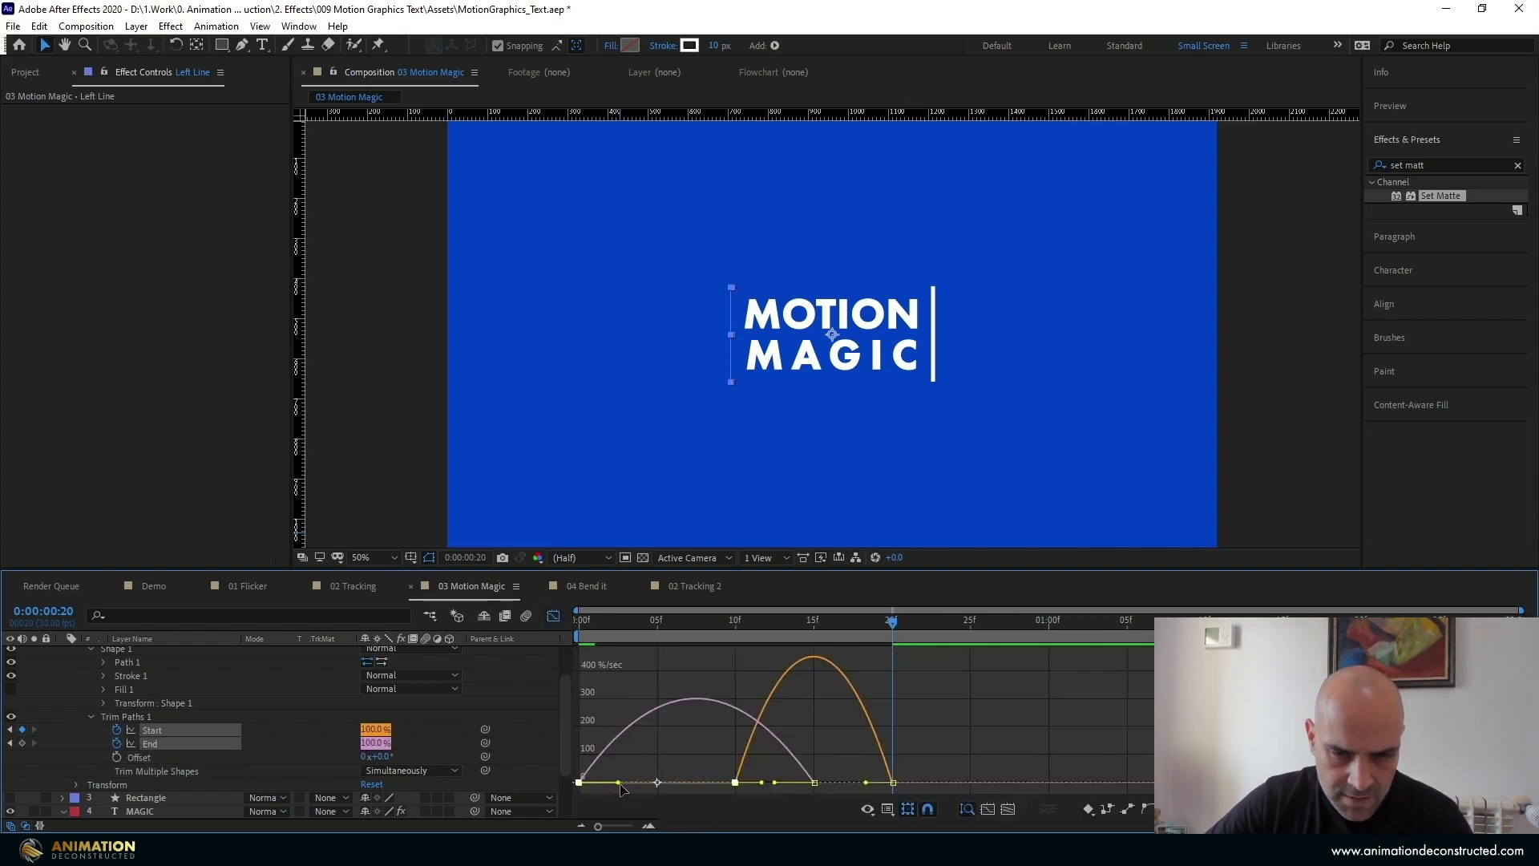
{"action": "left_click_drag", "start_coordinate": [619, 782], "coordinate": [645, 783]}
{"action": "key", "text": "space"}
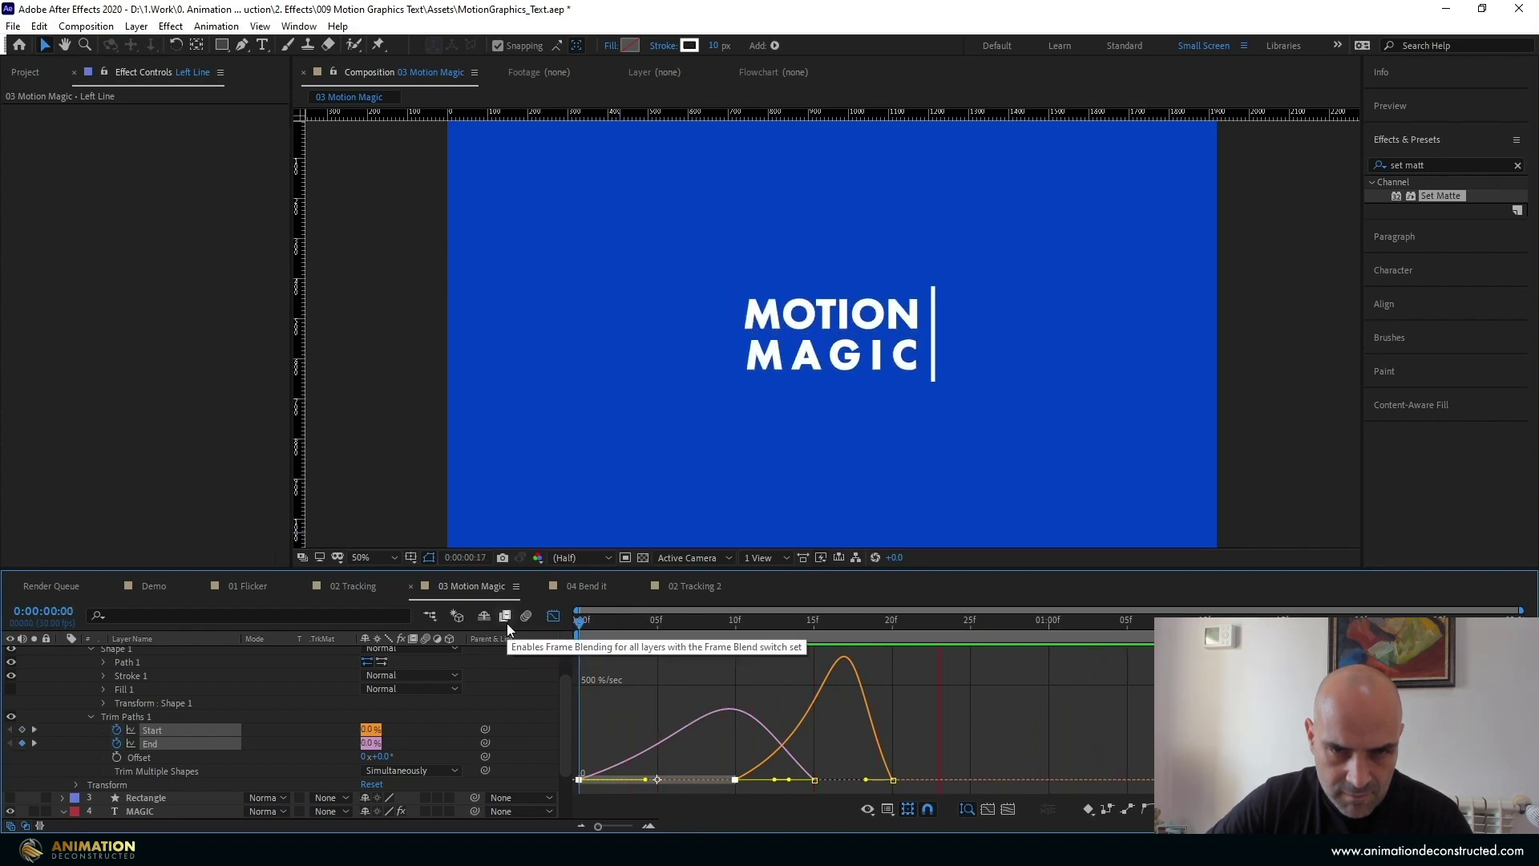
{"action": "key", "text": "space"}
Copy the Left Line's Trim Paths Start and End keyframes and paste them onto the Right Line at frame 0
{"action": "left_click", "coordinate": [553, 622]}
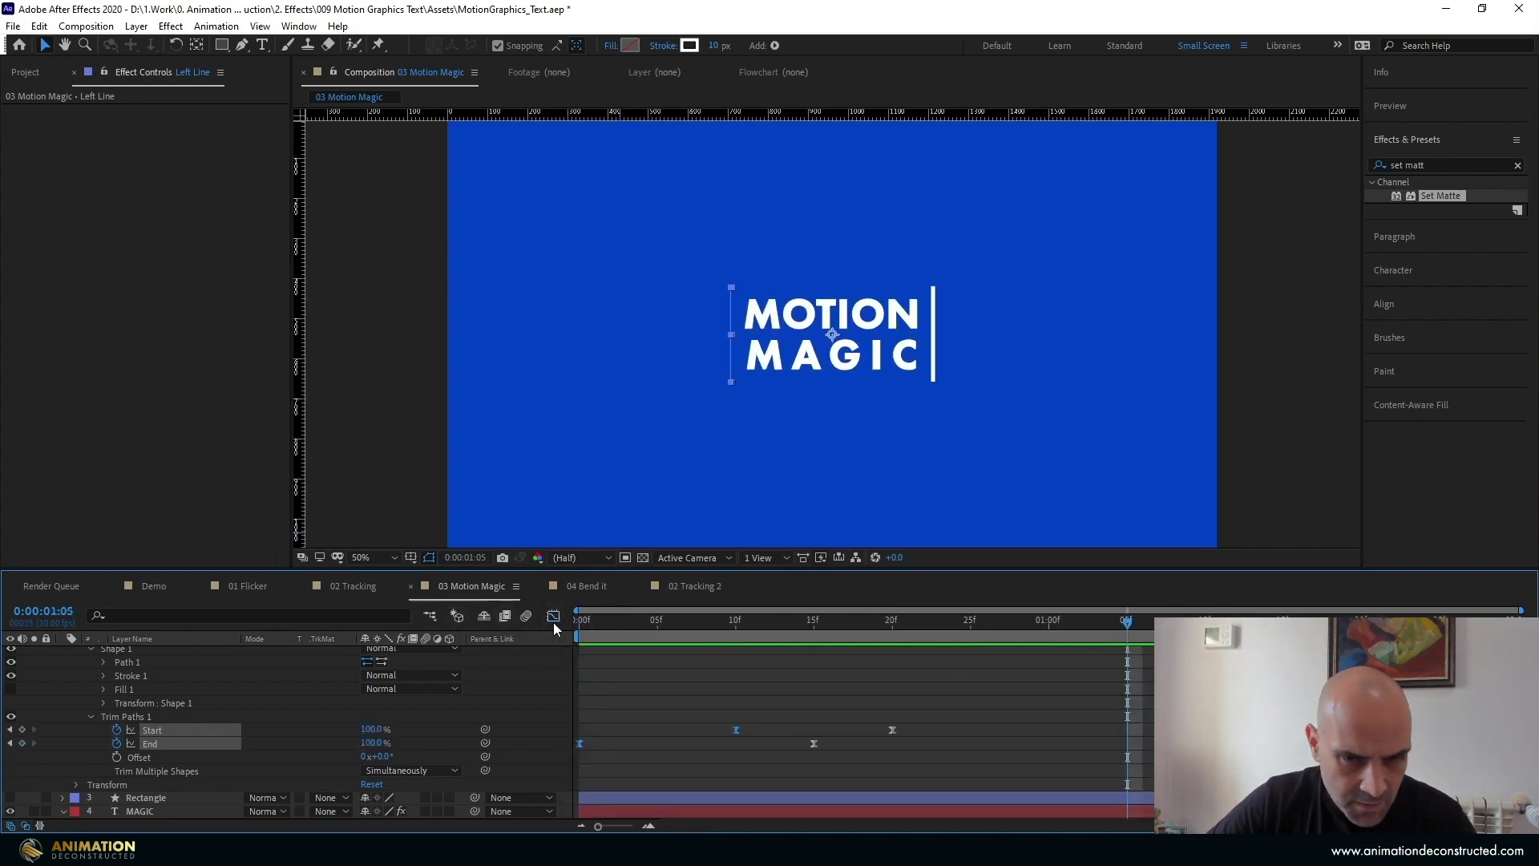
{"action": "scroll", "coordinate": [101, 683], "scroll_direction": "up", "scroll_amount": 3}
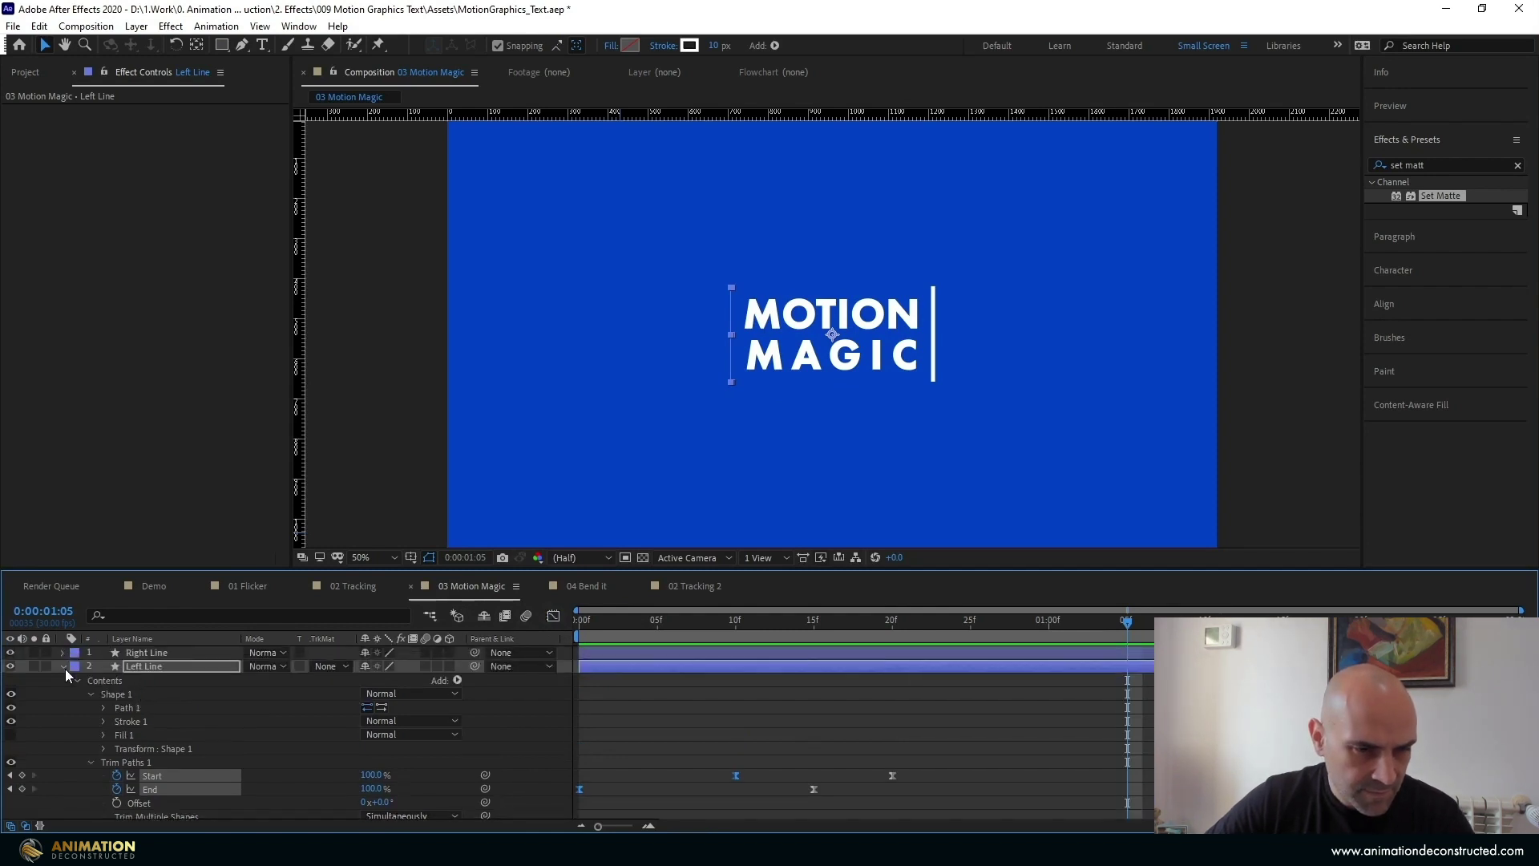
{"action": "left_click", "coordinate": [65, 668]}
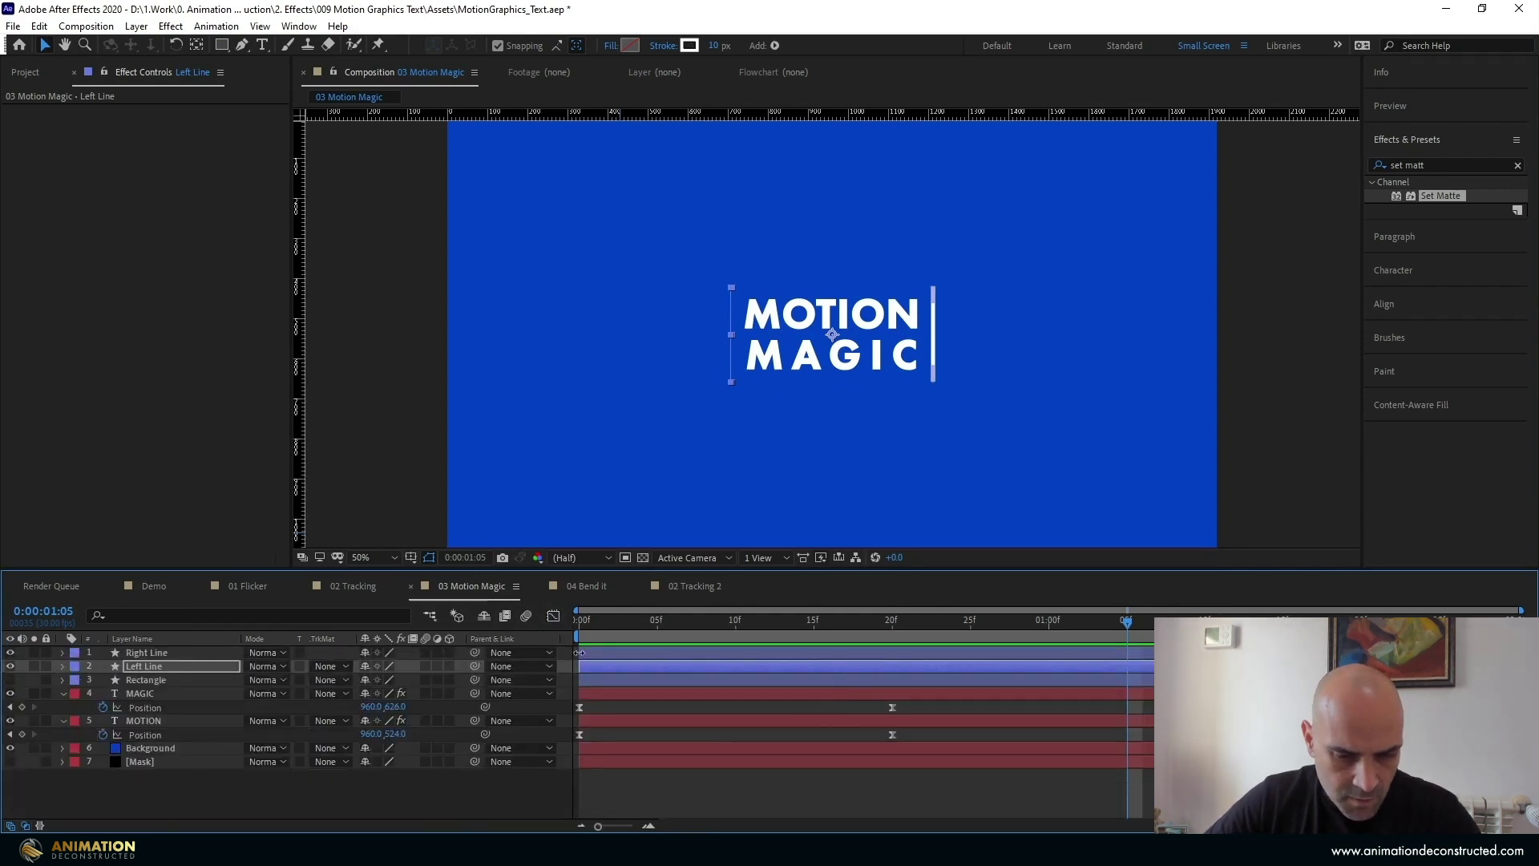
{"action": "key", "text": "u"}
{"action": "left_click", "coordinate": [614, 680]}
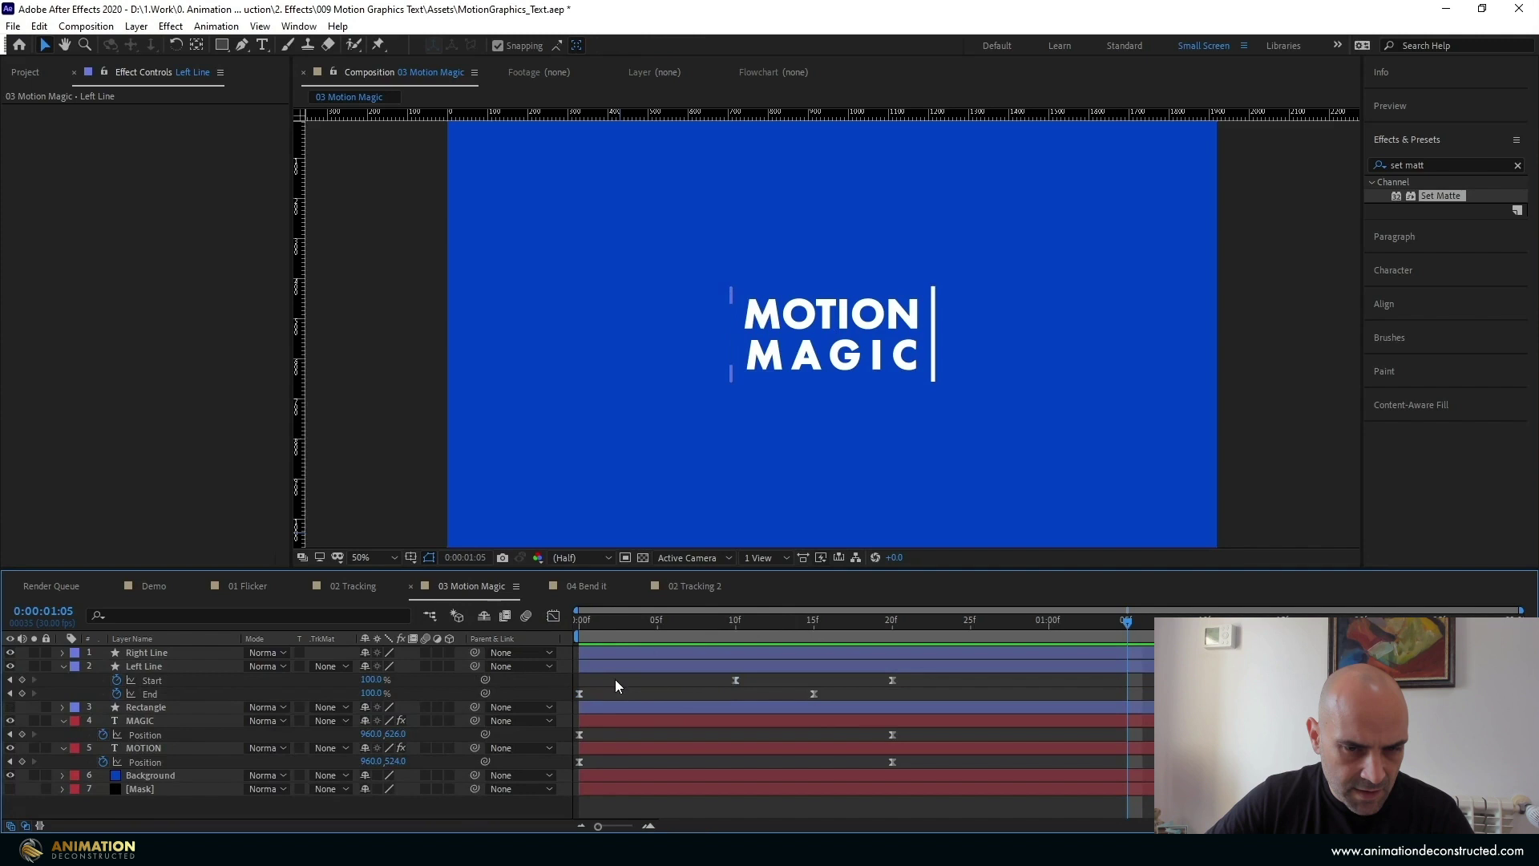
{"action": "left_click", "coordinate": [165, 680]}
{"action": "left_click", "coordinate": [160, 695], "text": "shift"}
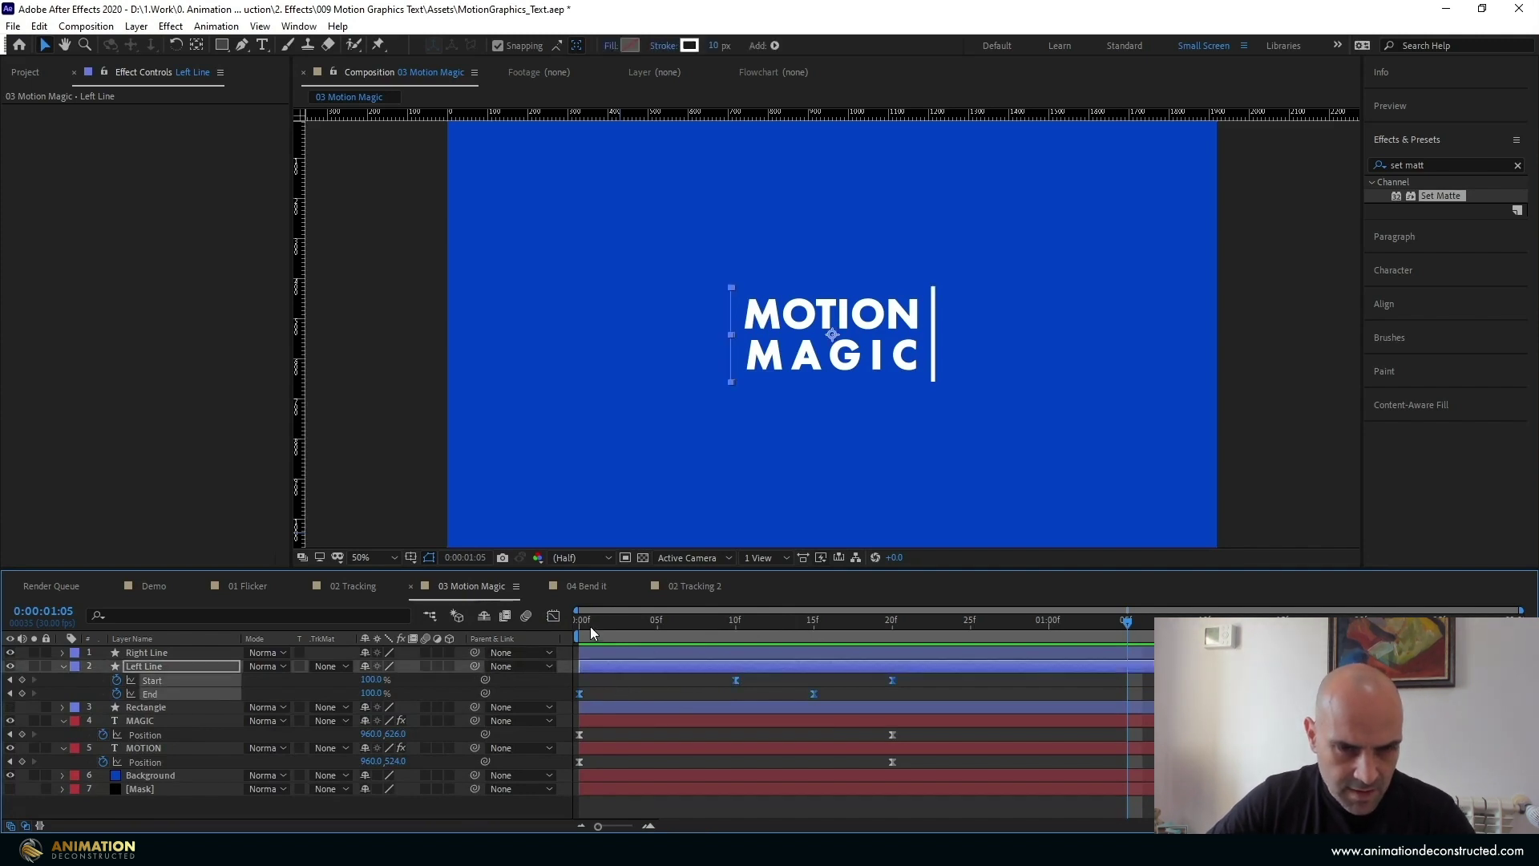
{"action": "left_click", "coordinate": [590, 625]}
{"action": "left_click", "coordinate": [153, 654]}
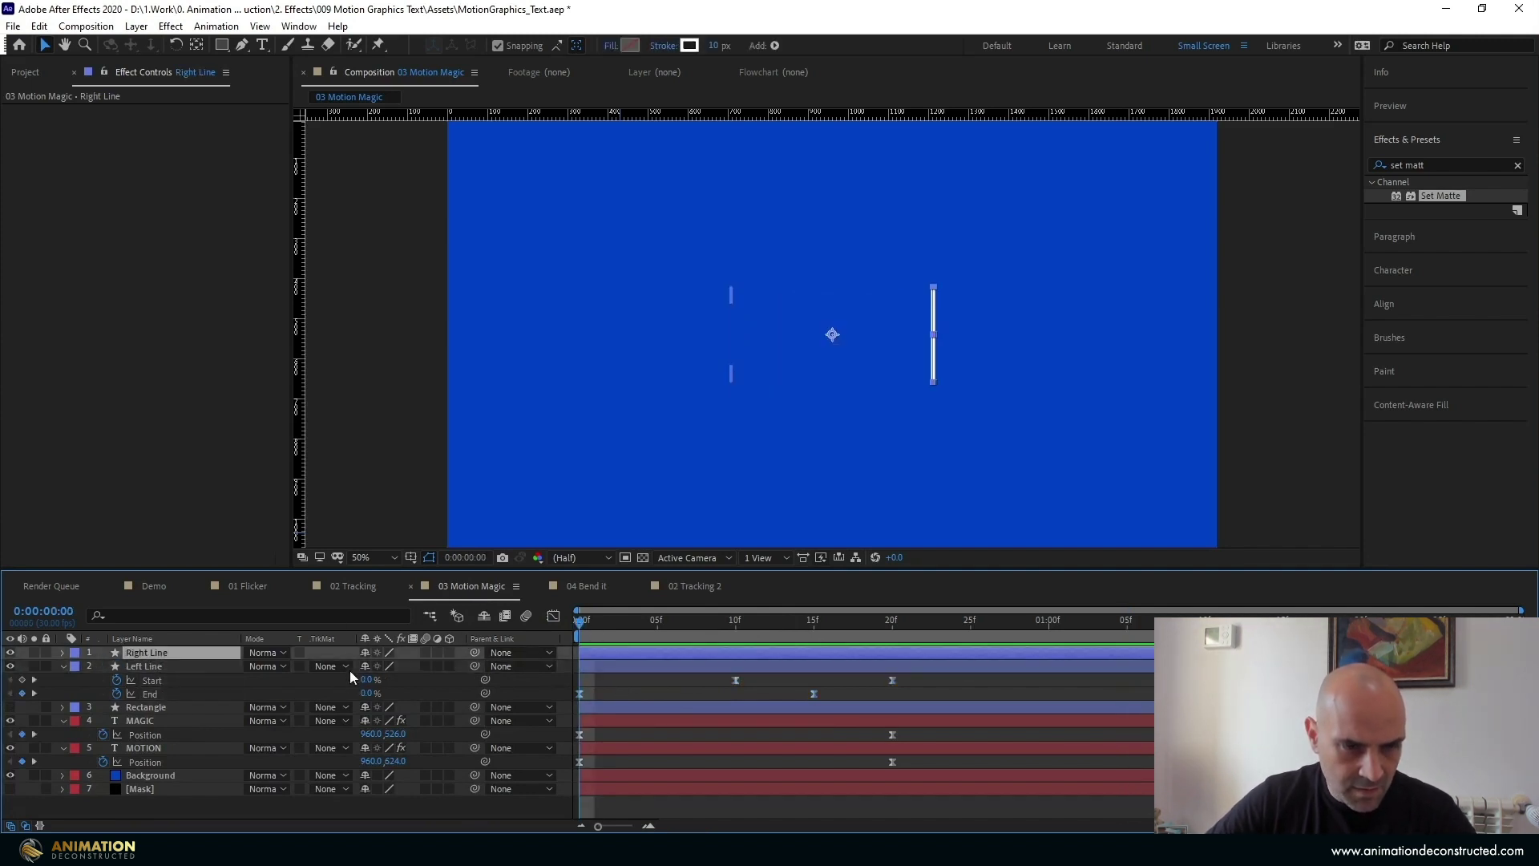
{"action": "key", "text": "ctrl+v"}
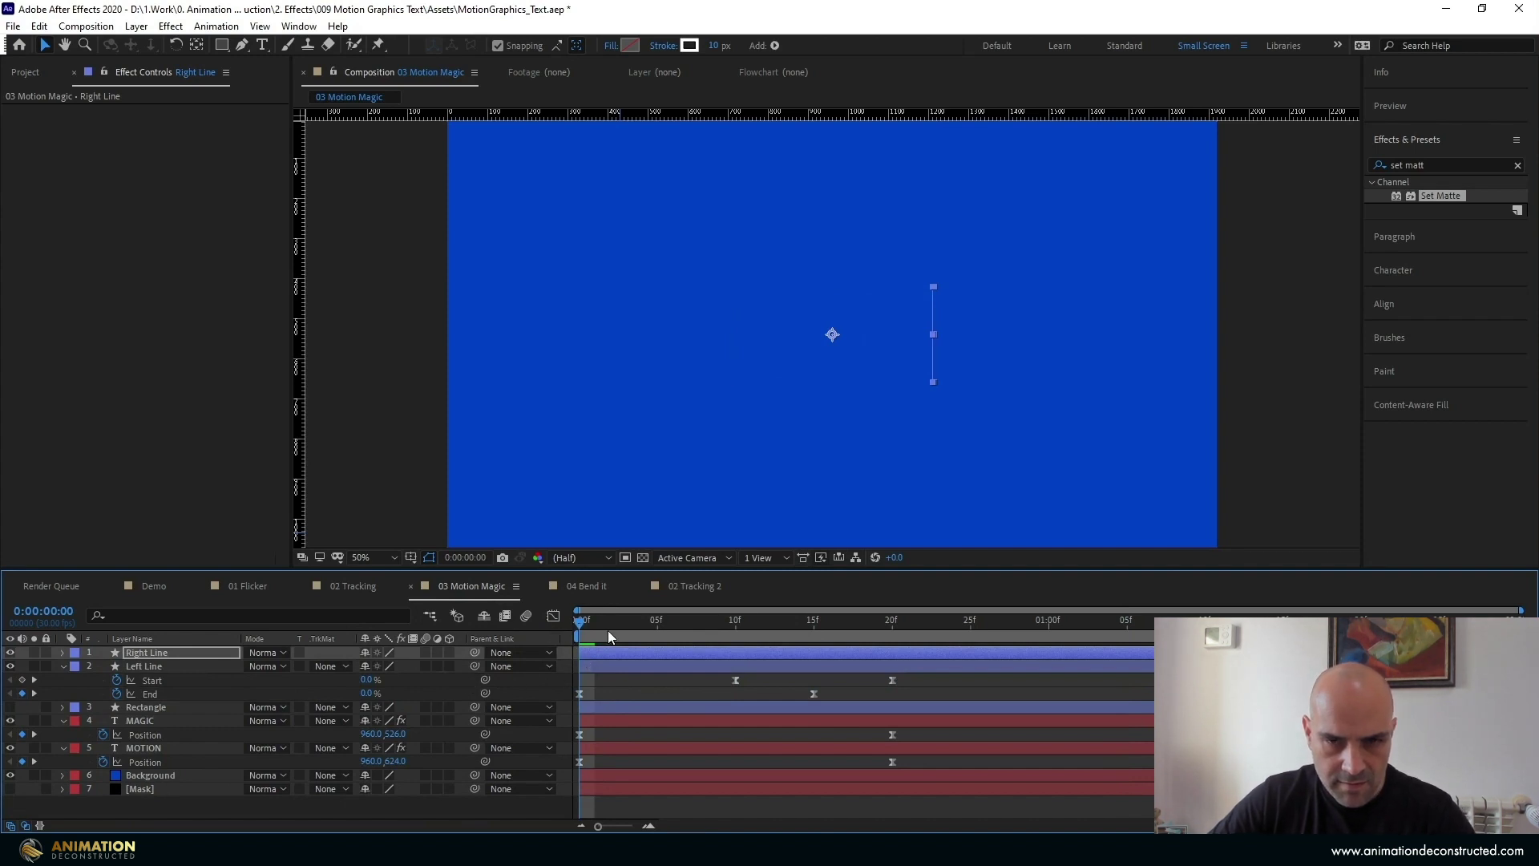
Play back the composition from frame 0 to check both side lines together with the text reveal
{"action": "key", "text": "space"}
{"action": "key", "text": "space"}
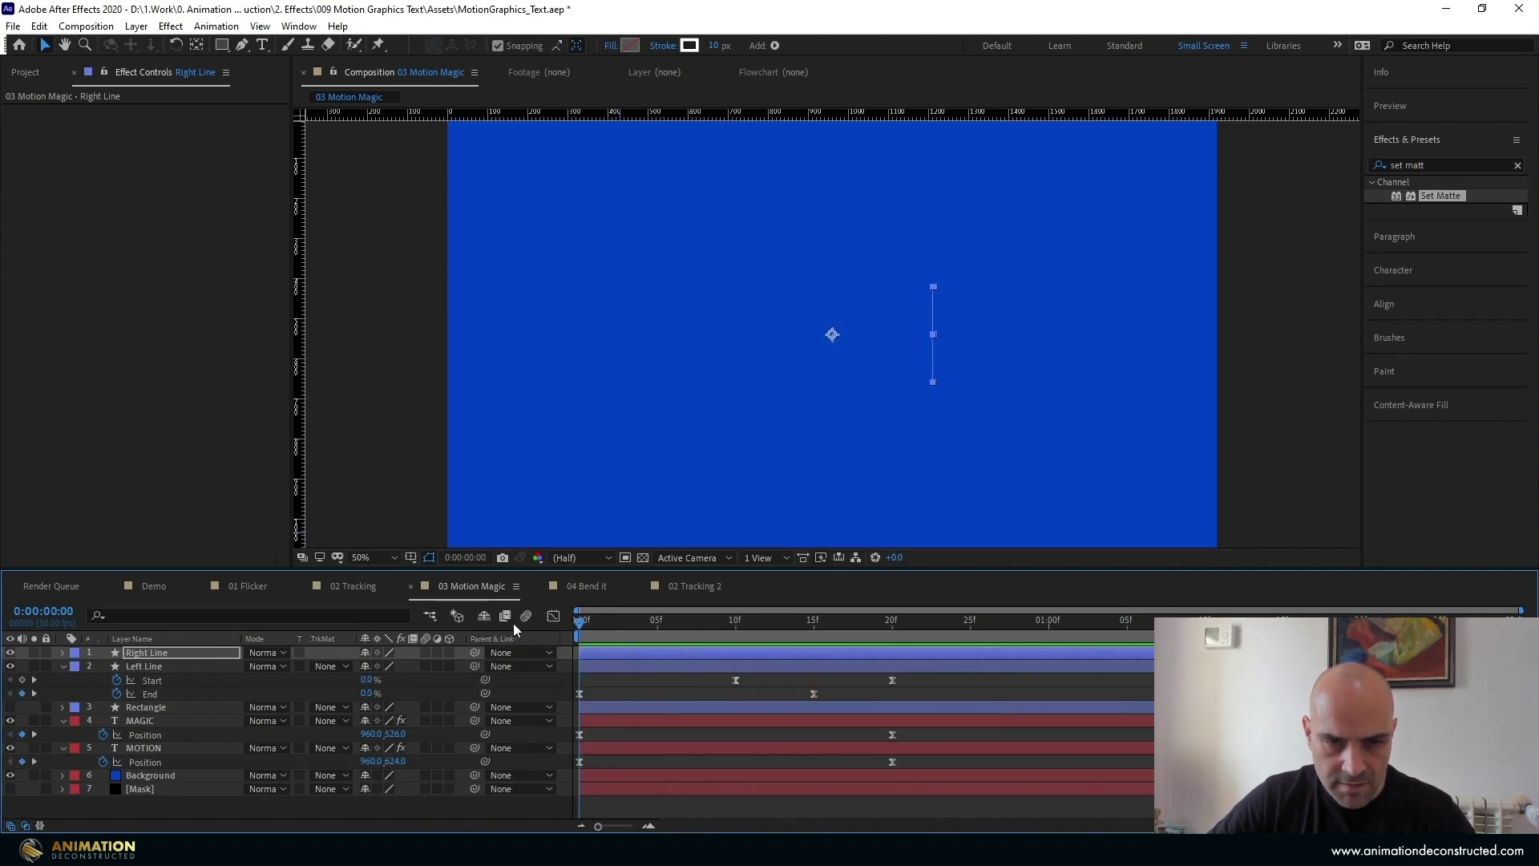
{"action": "key", "text": "space"}
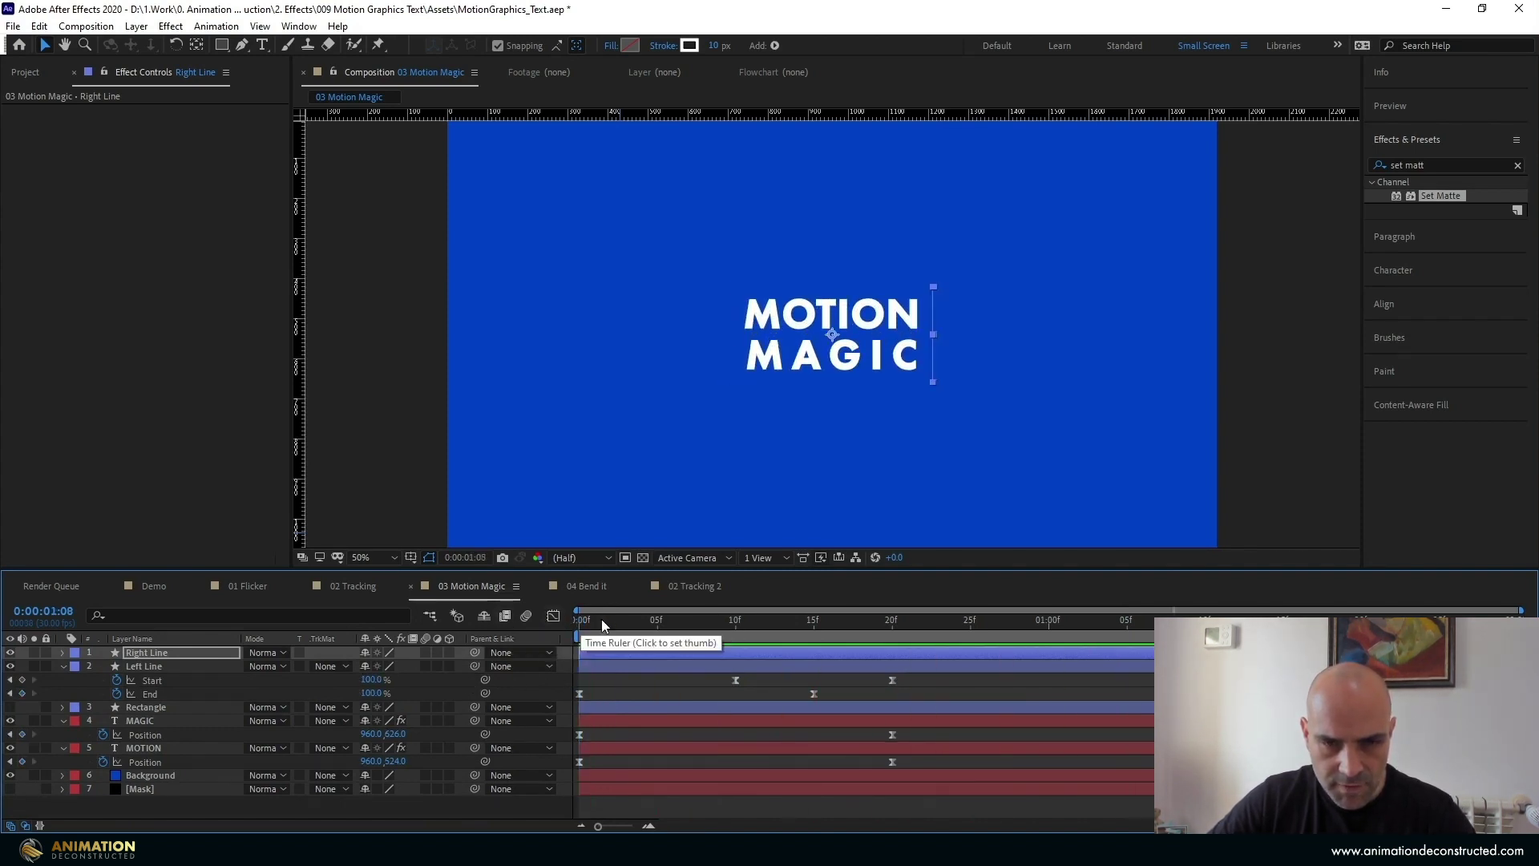
{"action": "left_click_drag", "start_coordinate": [602, 621], "coordinate": [507, 626]}
{"action": "key", "text": "space"}
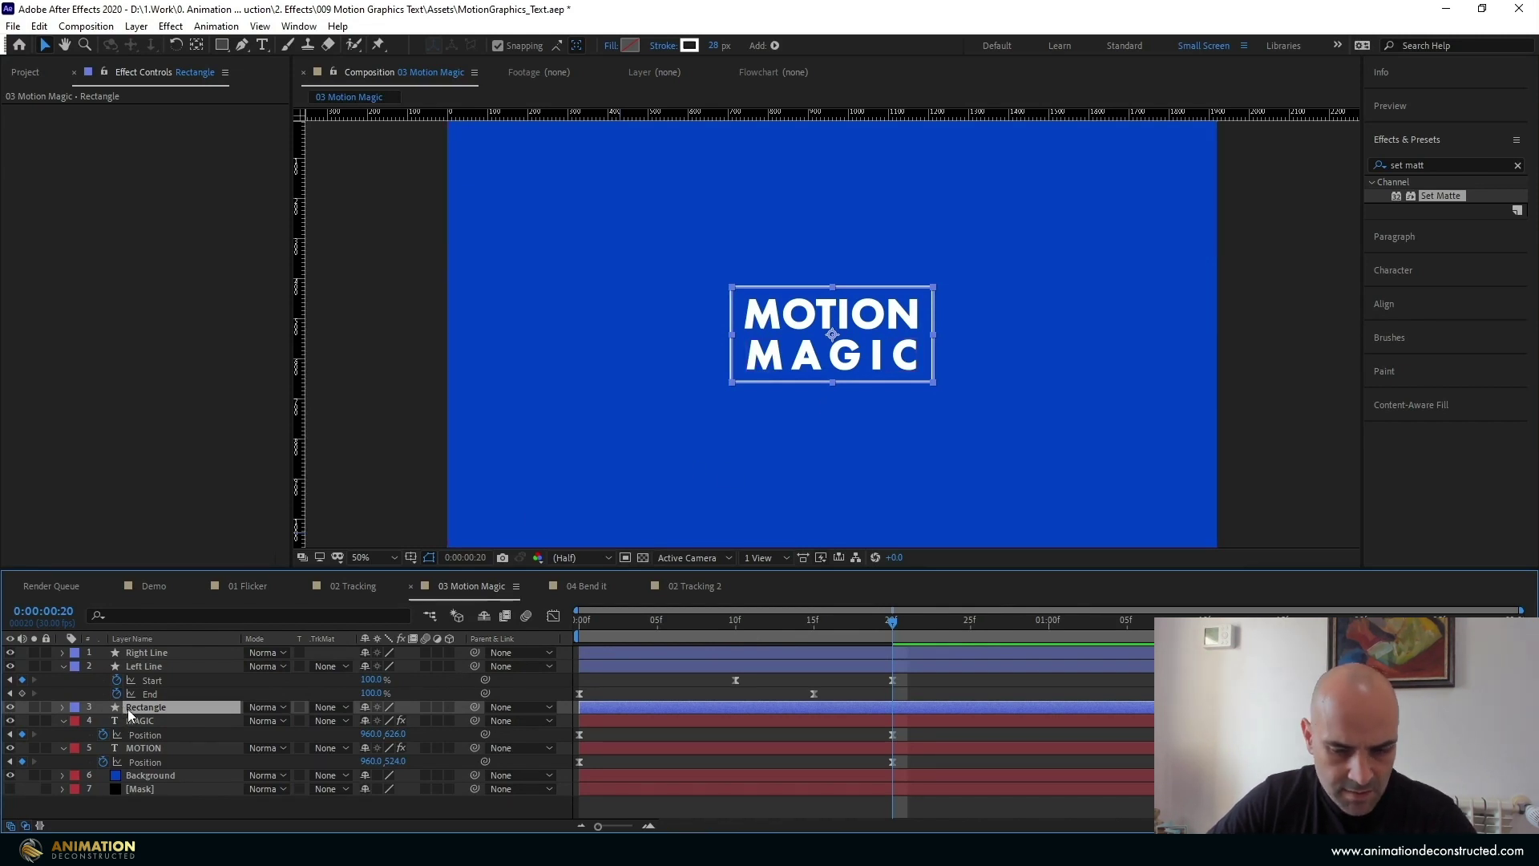
Keyframe the Rectangle's Stroke Width from 0 at frame 25 to 28 at 1:05
{"action": "key", "text": "u"}
{"action": "key", "text": "u"}
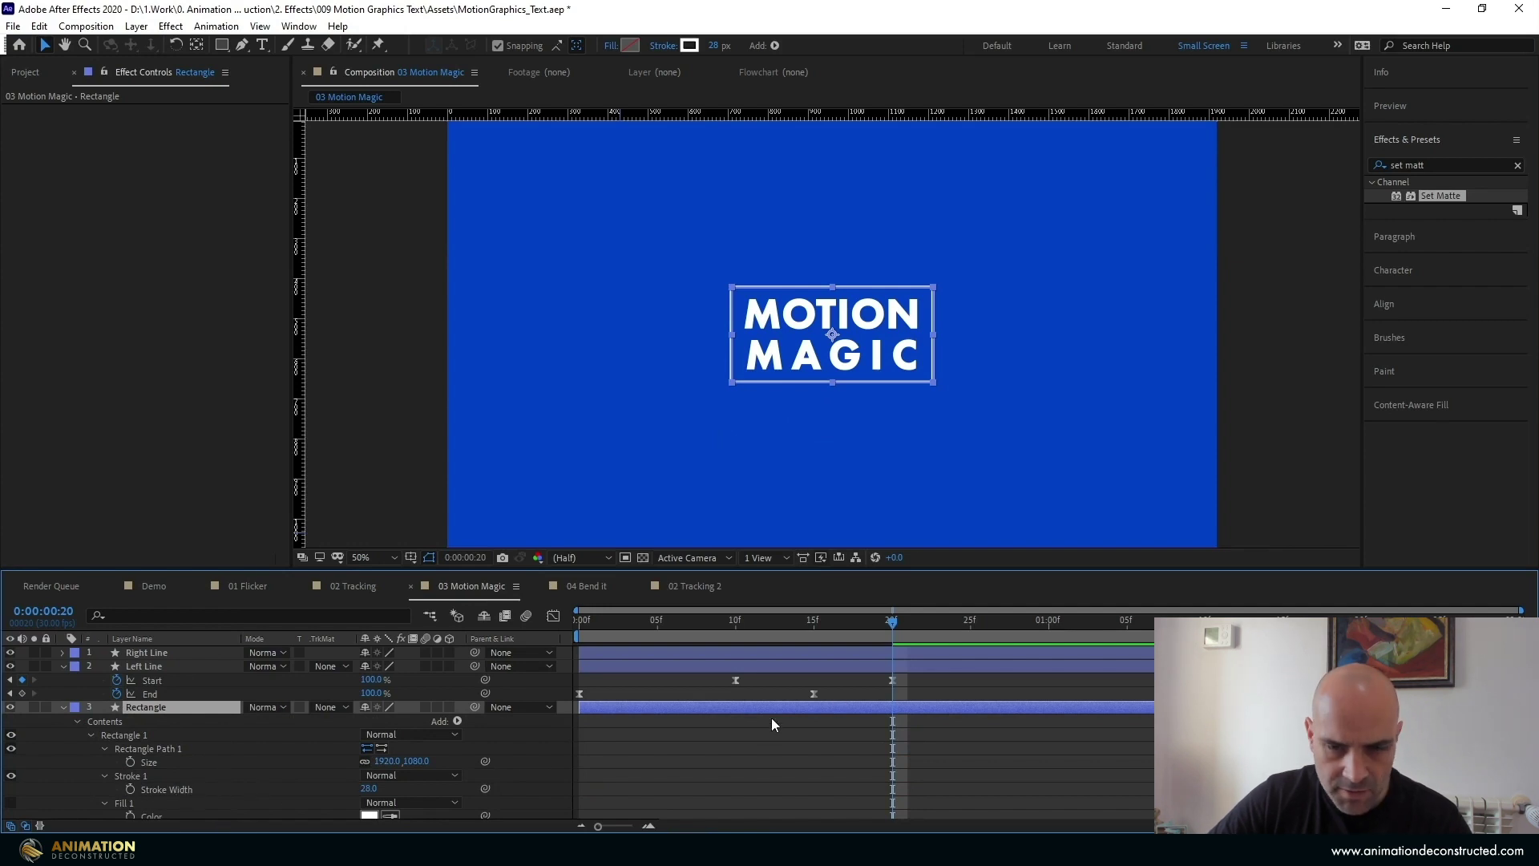
{"action": "left_click", "coordinate": [969, 623]}
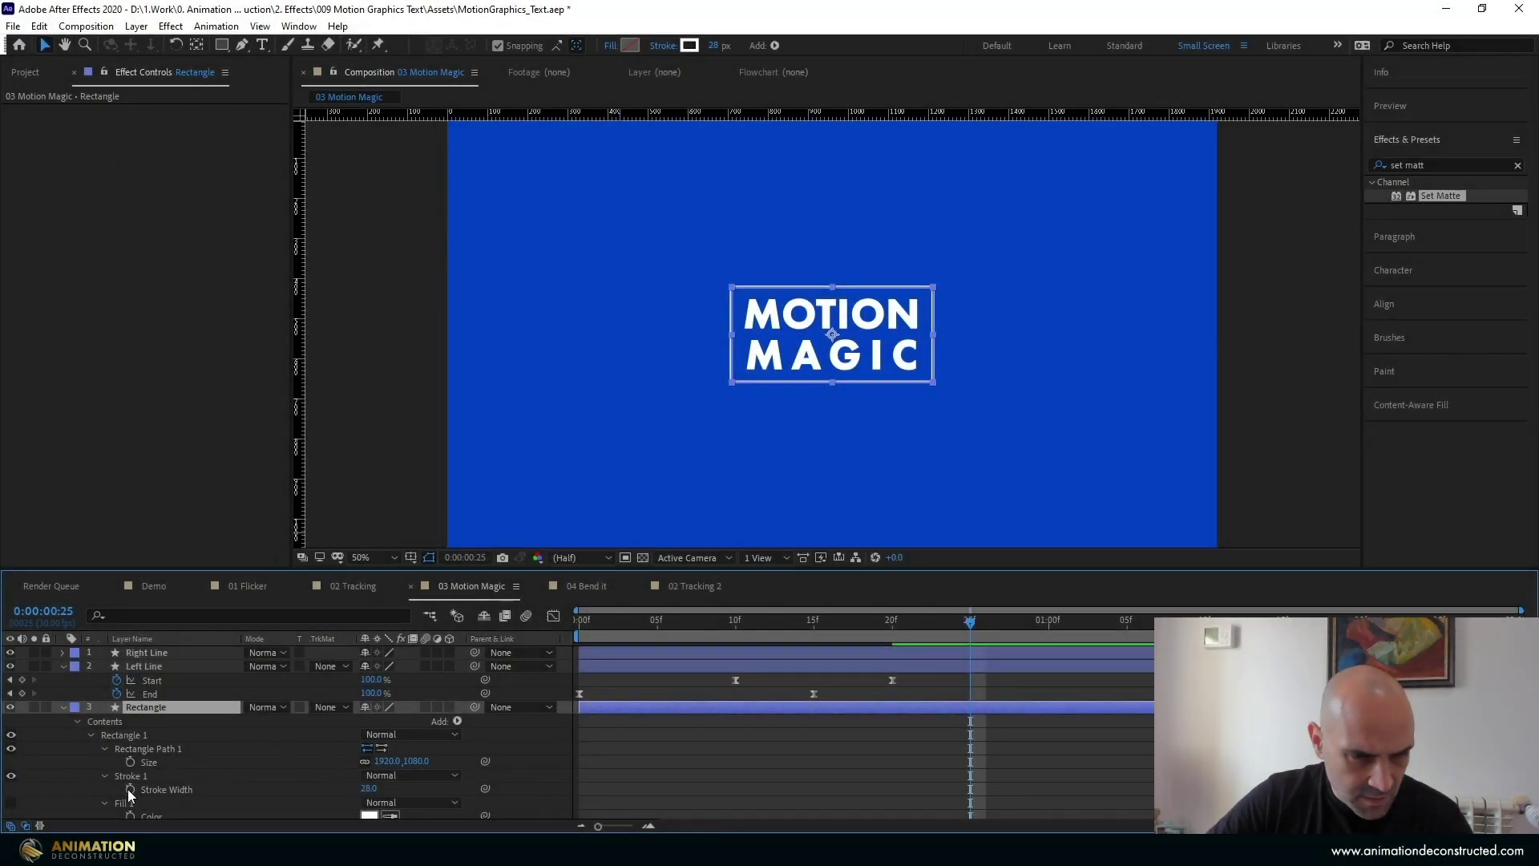
{"action": "left_click", "coordinate": [130, 790]}
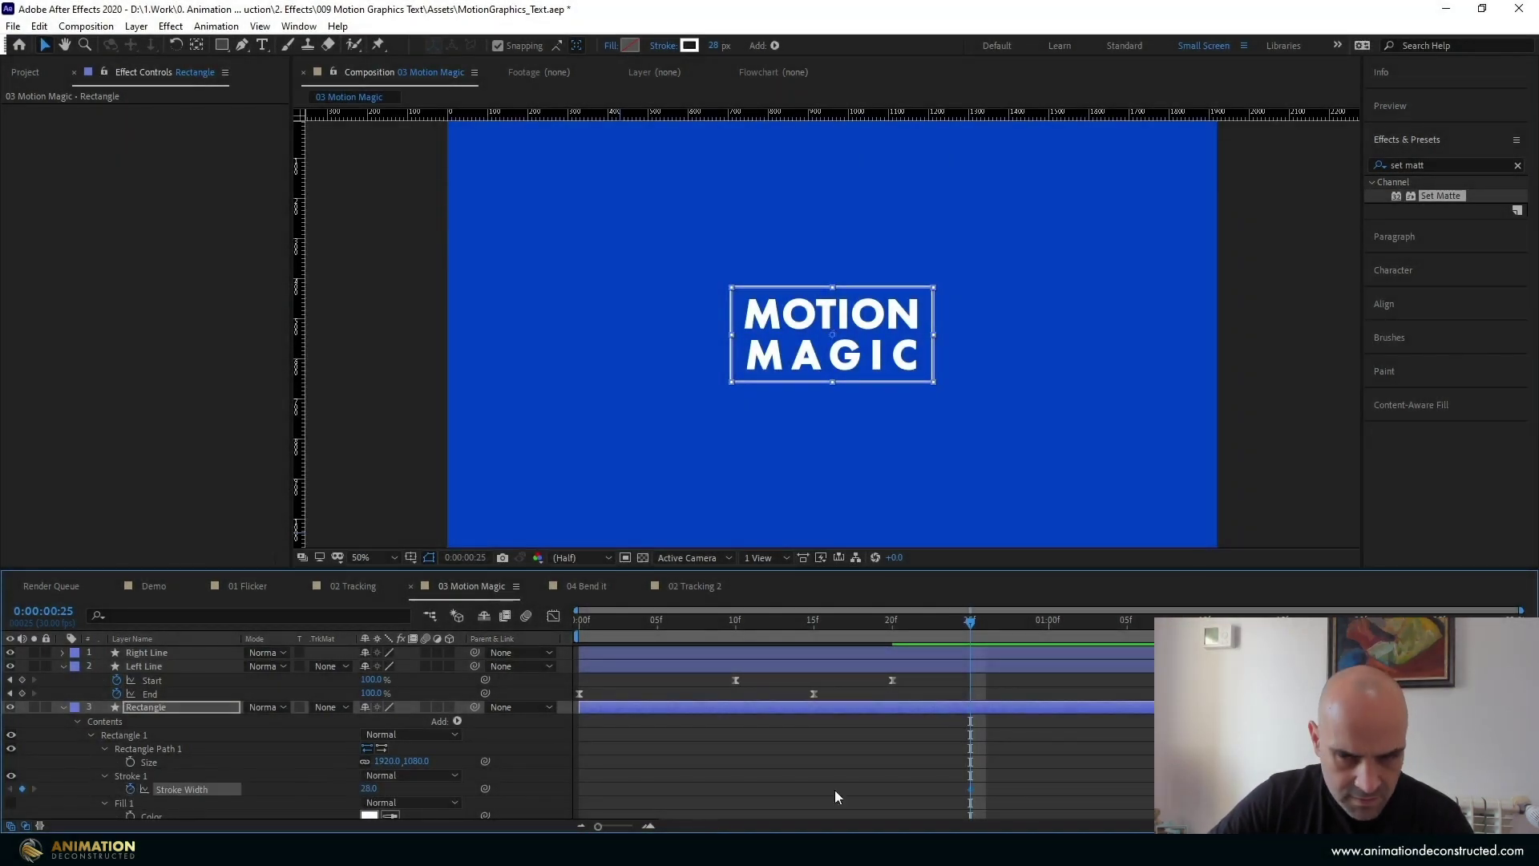
{"action": "left_click", "coordinate": [1129, 624]}
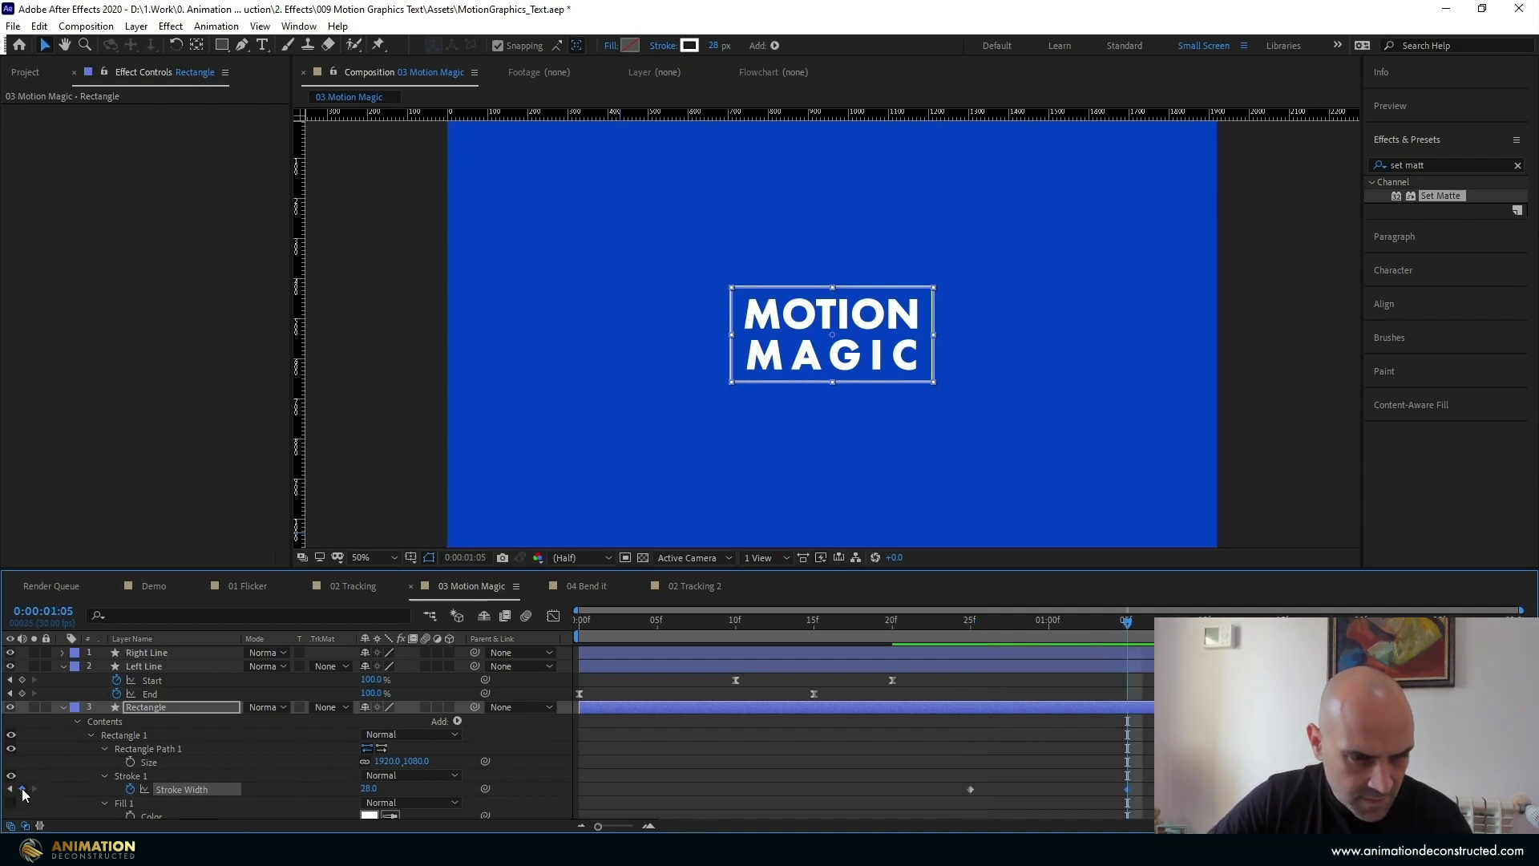
{"action": "left_click", "coordinate": [23, 790]}
{"action": "left_click", "coordinate": [971, 626]}
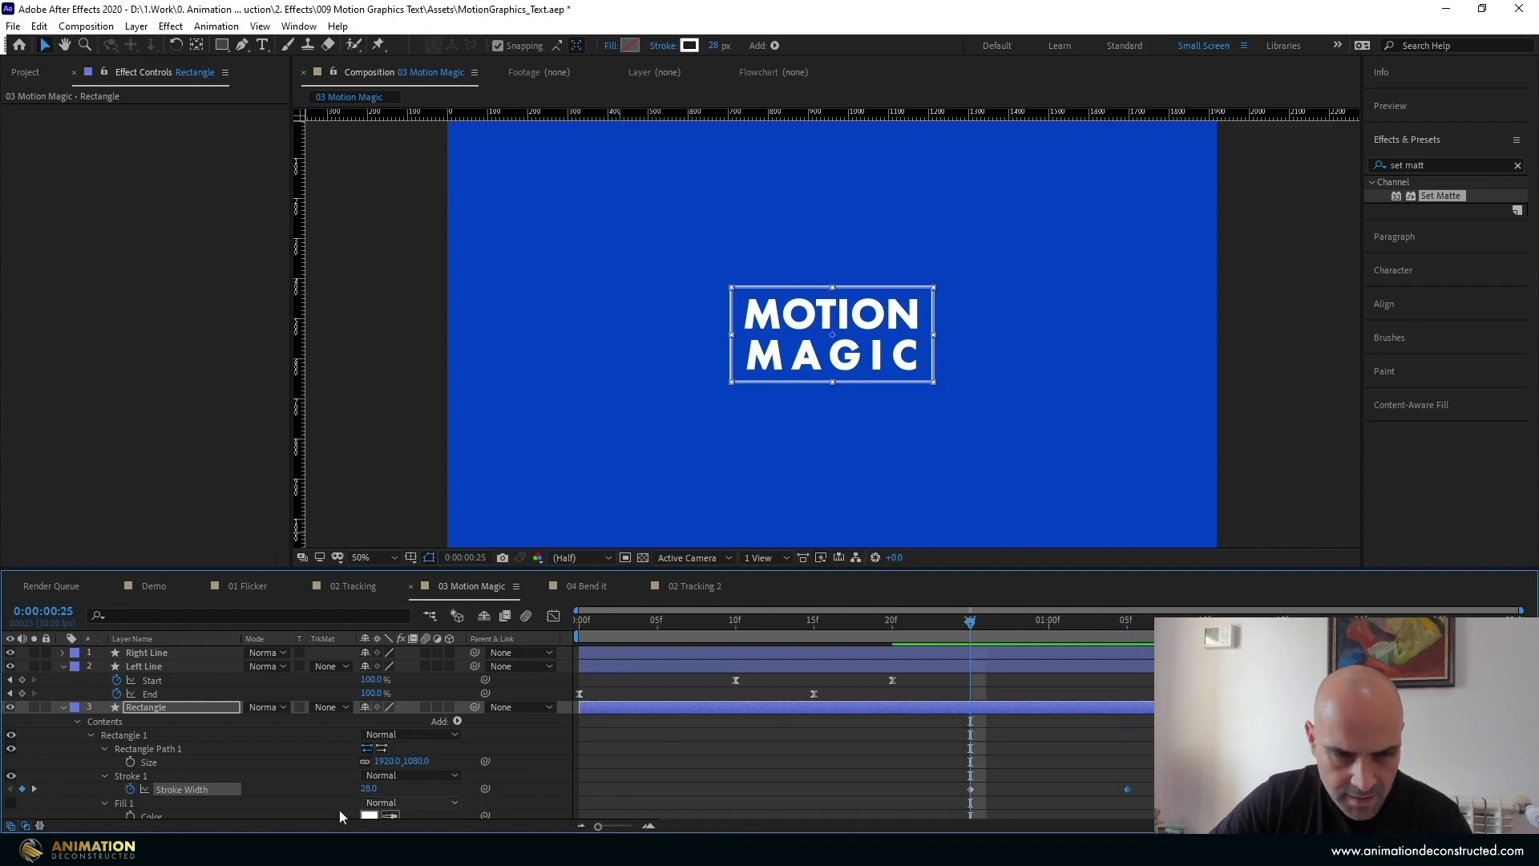
{"action": "left_click", "coordinate": [370, 788]}
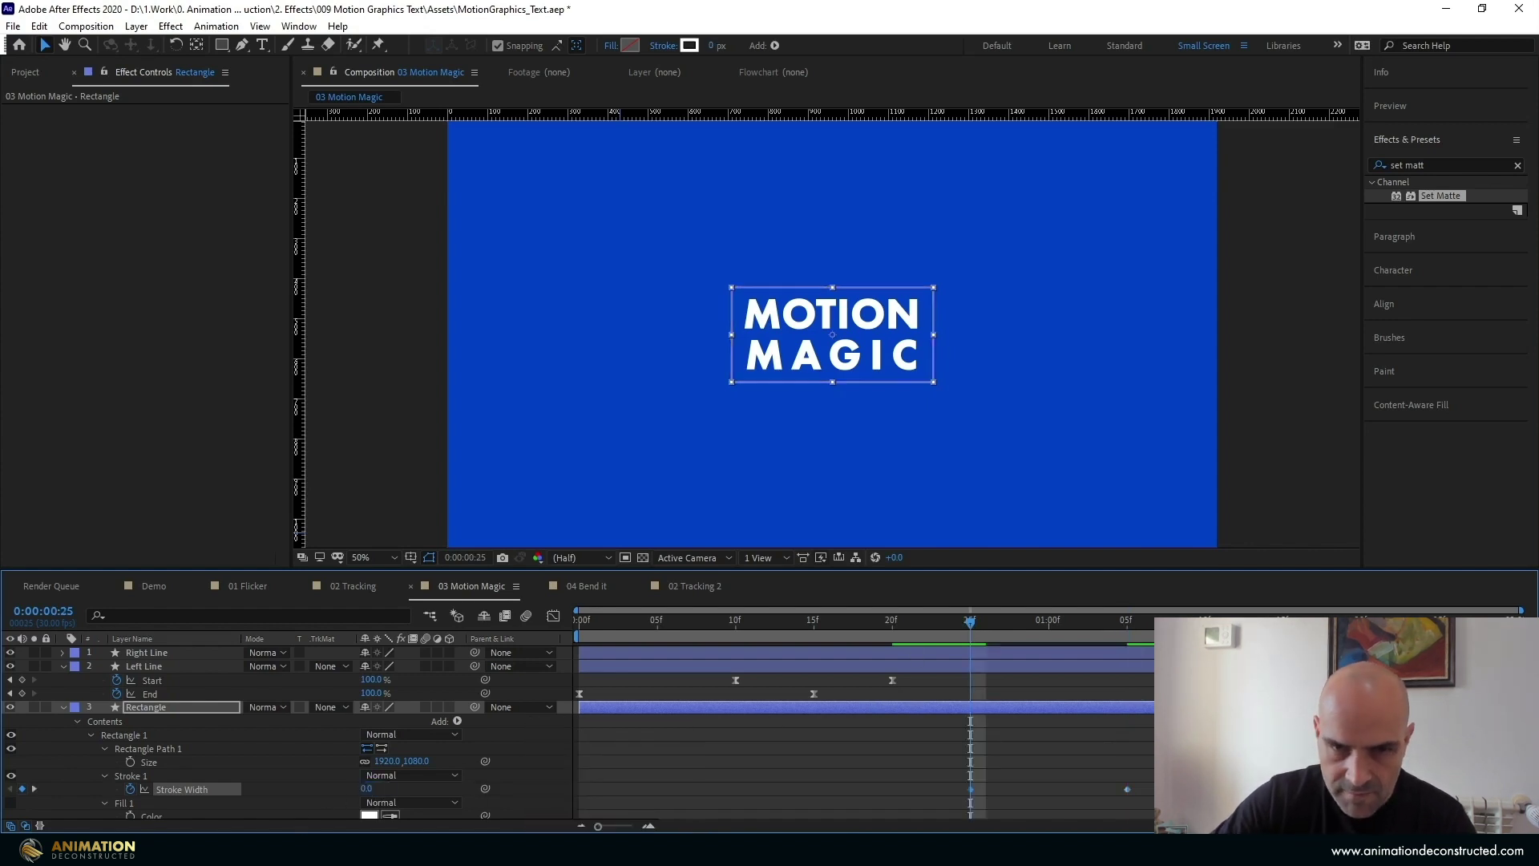
{"action": "type", "text": "0"}
{"action": "key", "text": "Return"}
{"action": "left_click", "coordinate": [1034, 750]}
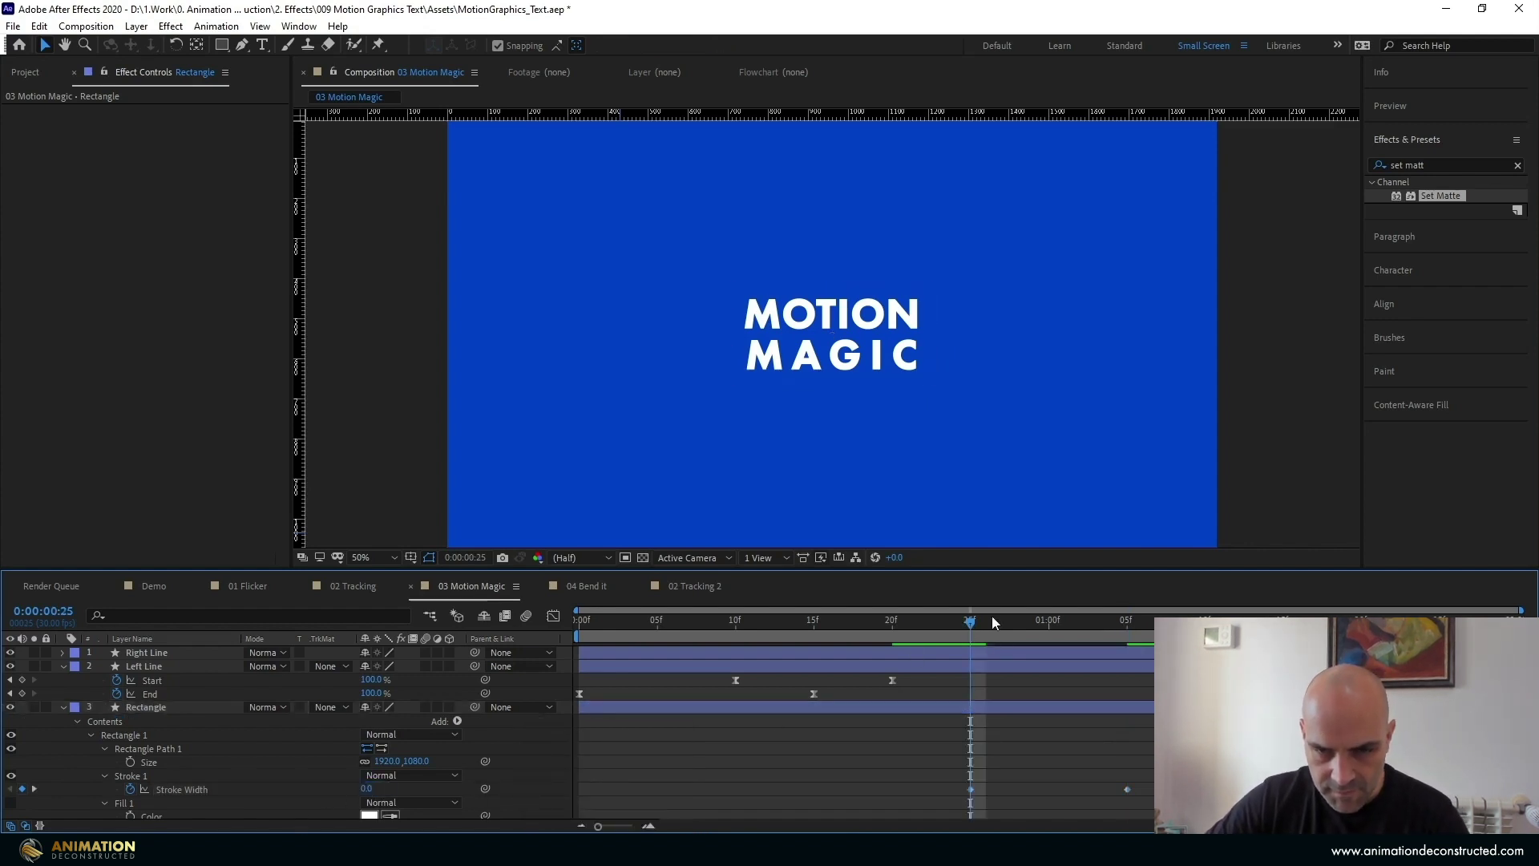
{"action": "mouse_move", "coordinate": [971, 625]}
{"action": "left_mouse_down"}
{"action": "mouse_move", "coordinate": [1148, 650]}
{"action": "mouse_move", "coordinate": [974, 676]}
{"action": "left_mouse_up"}
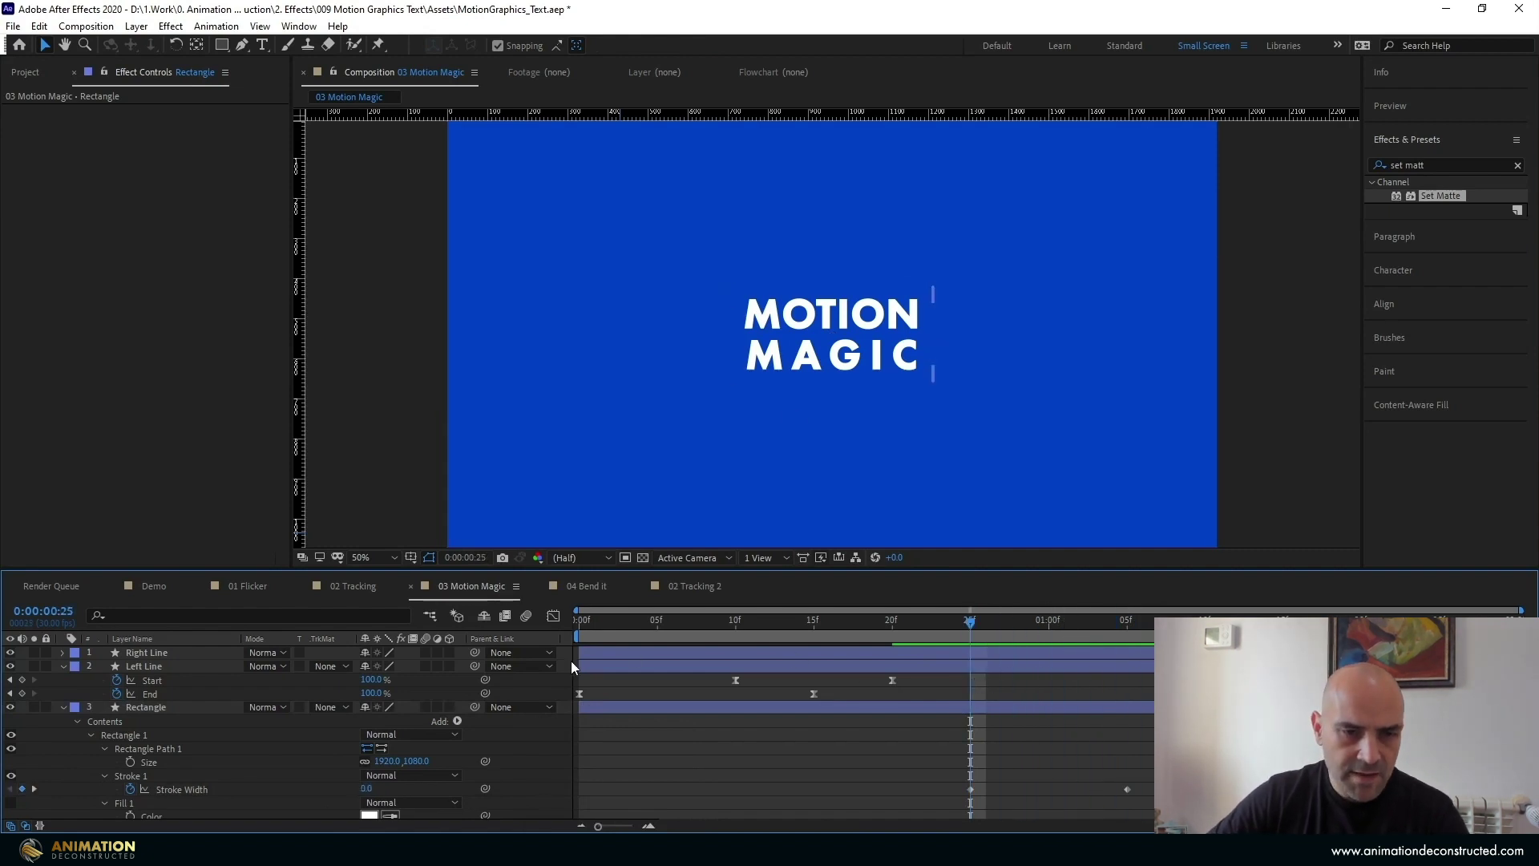
Collapse the expanded layer properties and add a null object to the composition
{"action": "left_click", "coordinate": [62, 707]}
{"action": "left_click", "coordinate": [62, 667]}
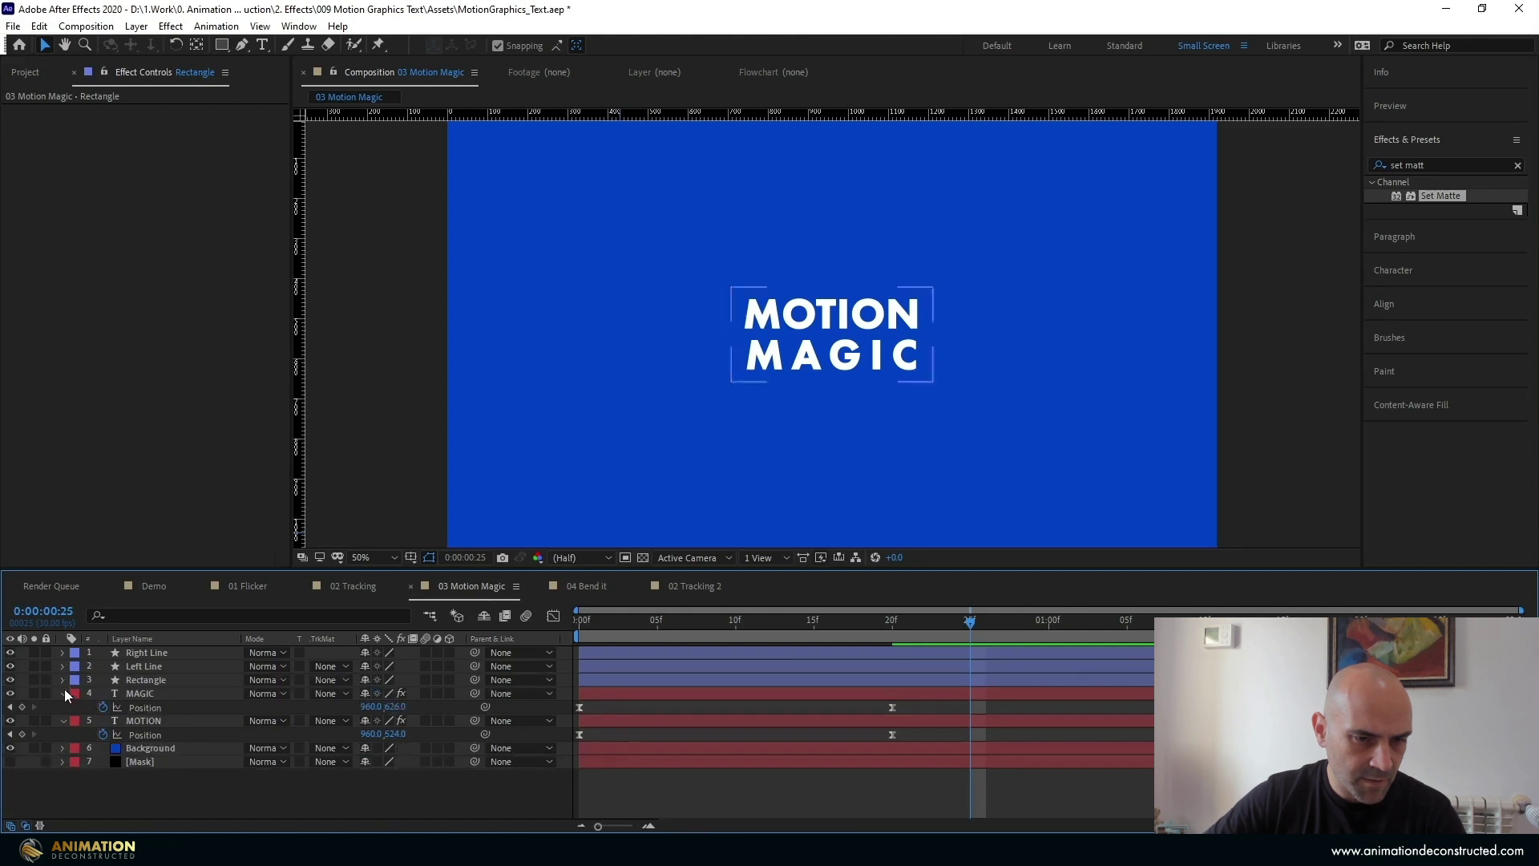
{"action": "left_click", "coordinate": [64, 708]}
{"action": "left_click", "coordinate": [64, 708]}
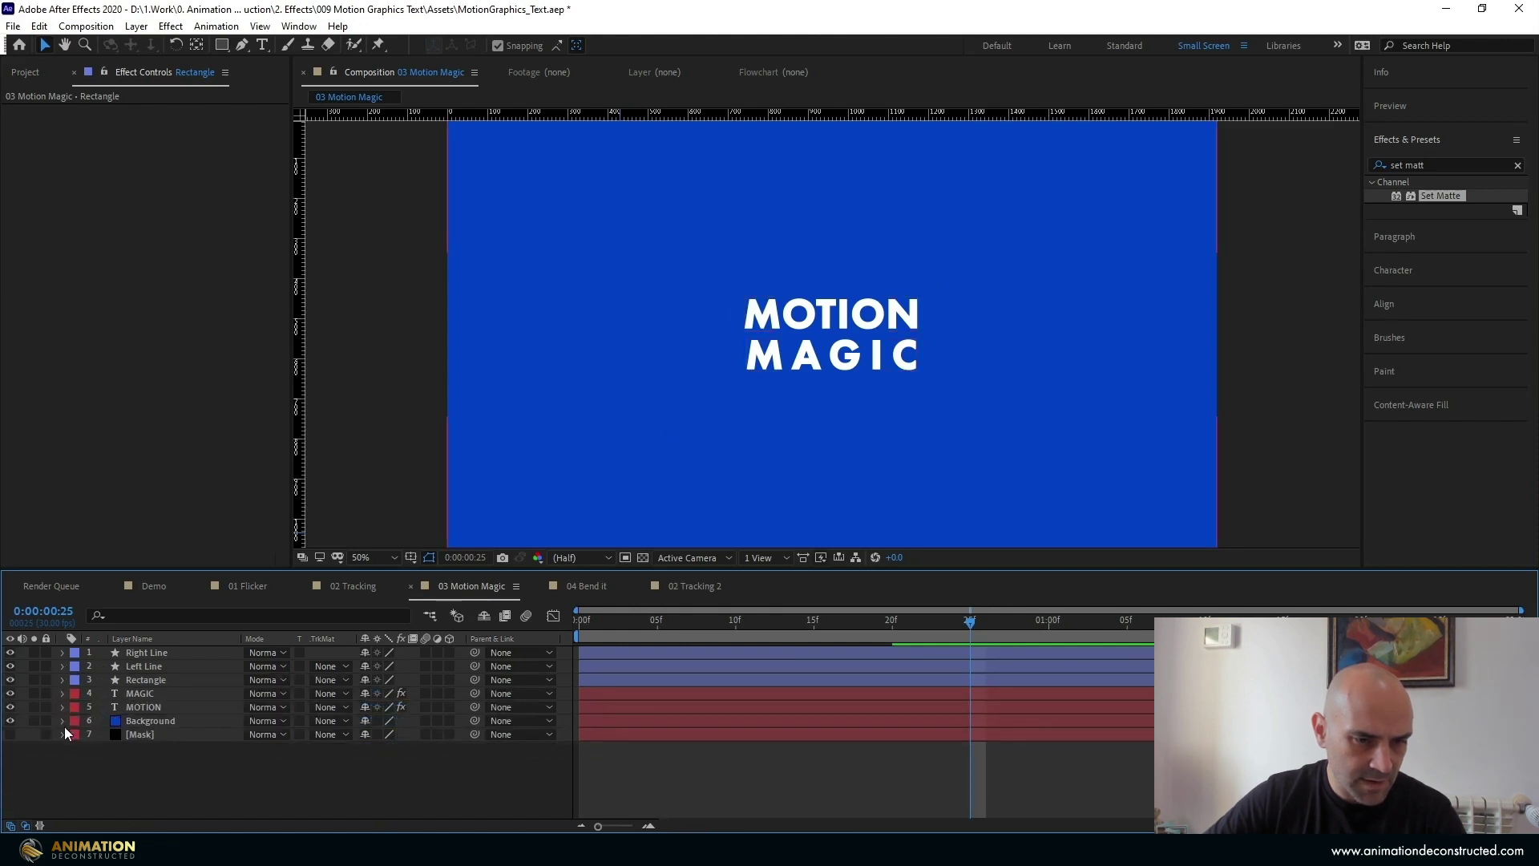
{"action": "right_click", "coordinate": [98, 772]}
{"action": "mouse_move", "coordinate": [161, 595]}
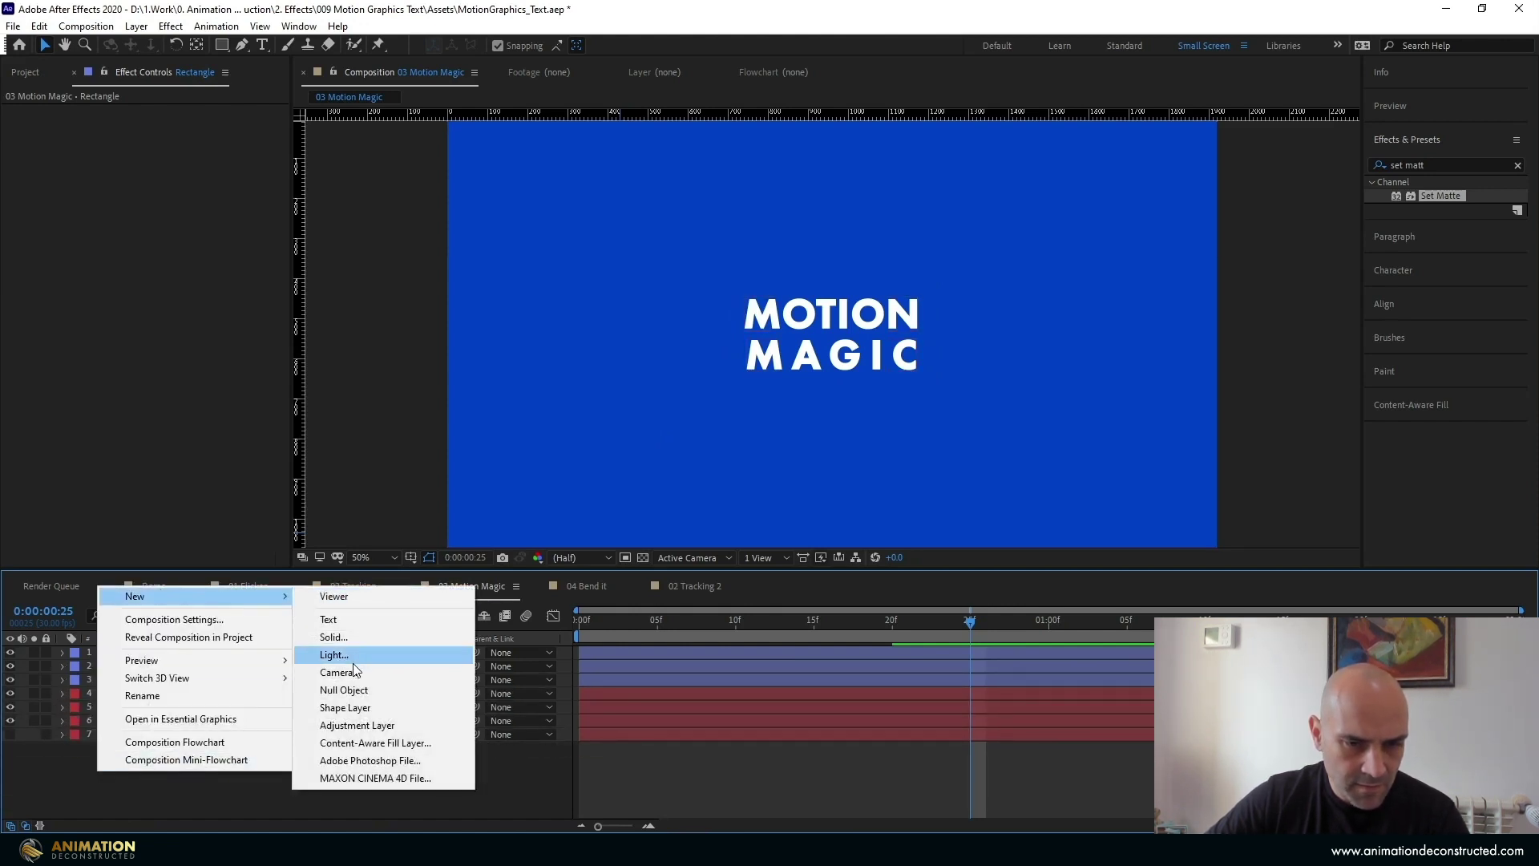
{"action": "left_click", "coordinate": [345, 691]}
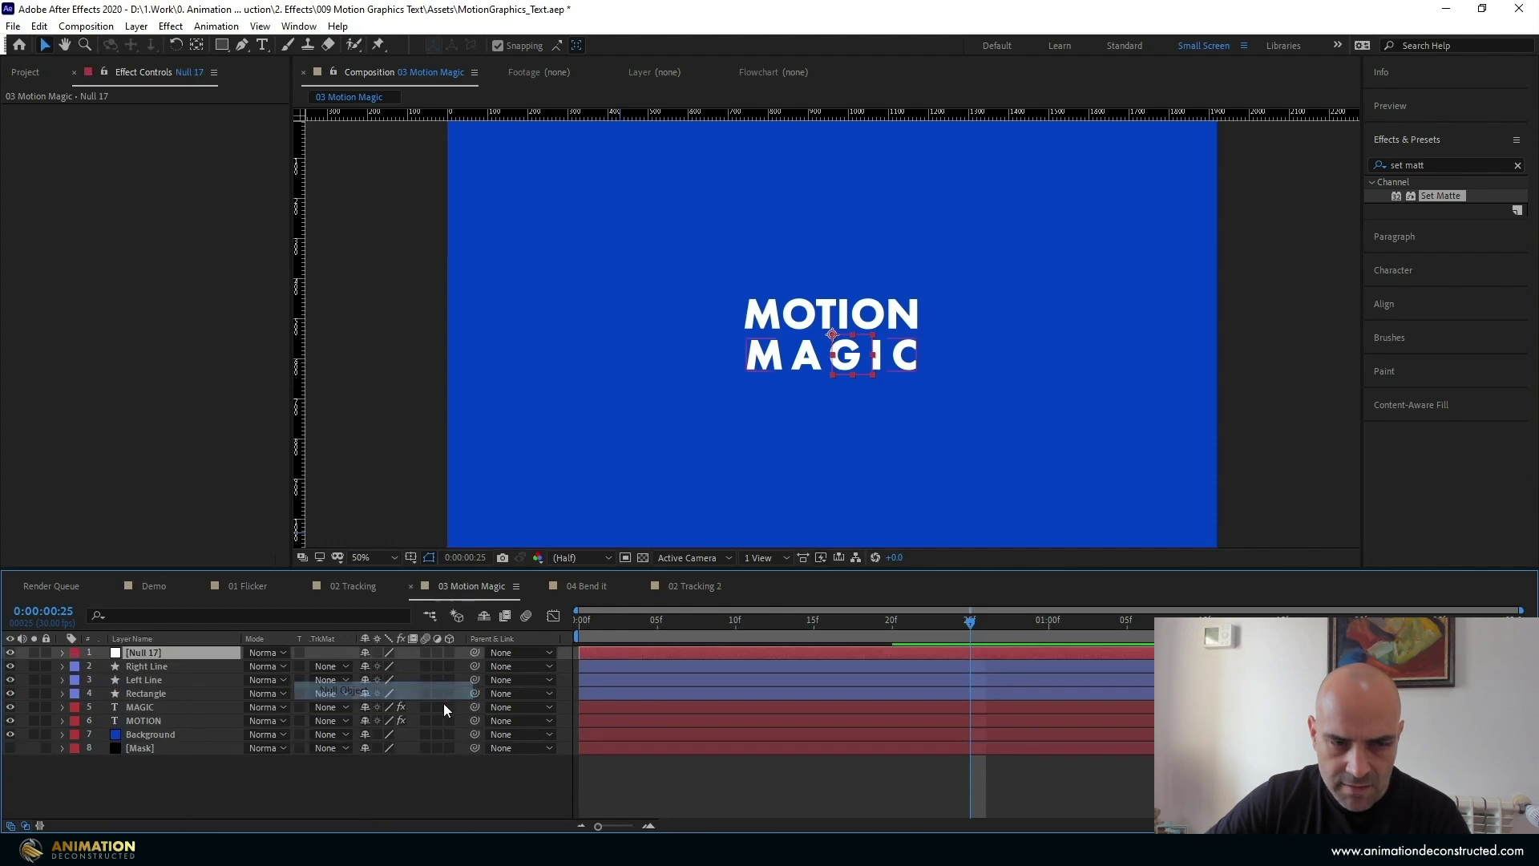
Parent the Rectangle, MAGIC and MOTION layers to the null object
{"action": "left_click", "coordinate": [138, 723]}
{"action": "left_click", "coordinate": [138, 709], "text": "shift"}
{"action": "left_click", "coordinate": [150, 694], "text": "shift"}
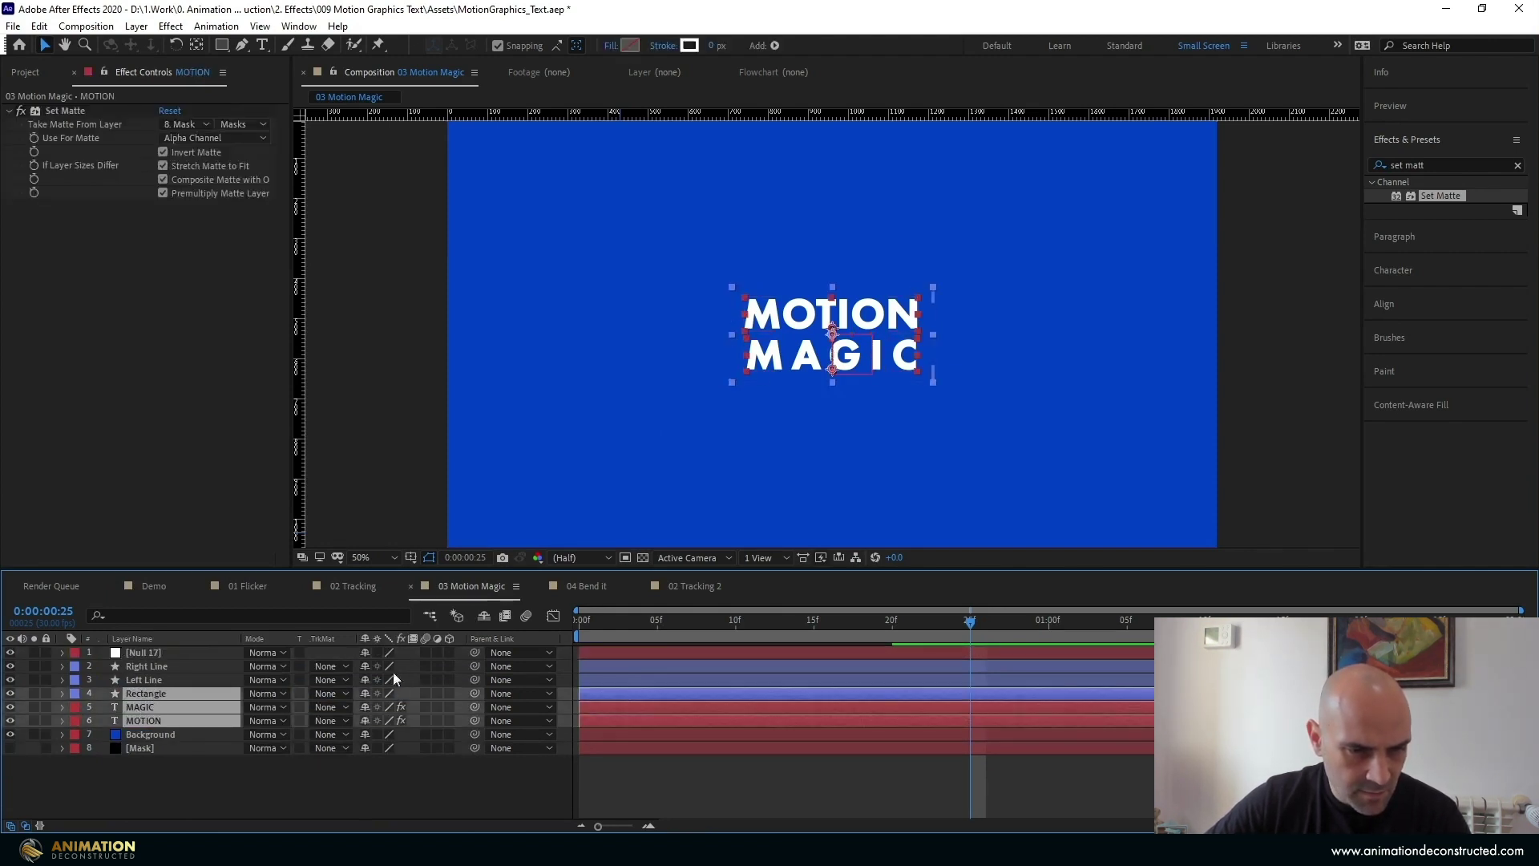
{"action": "left_click_drag", "start_coordinate": [473, 696], "coordinate": [154, 656]}
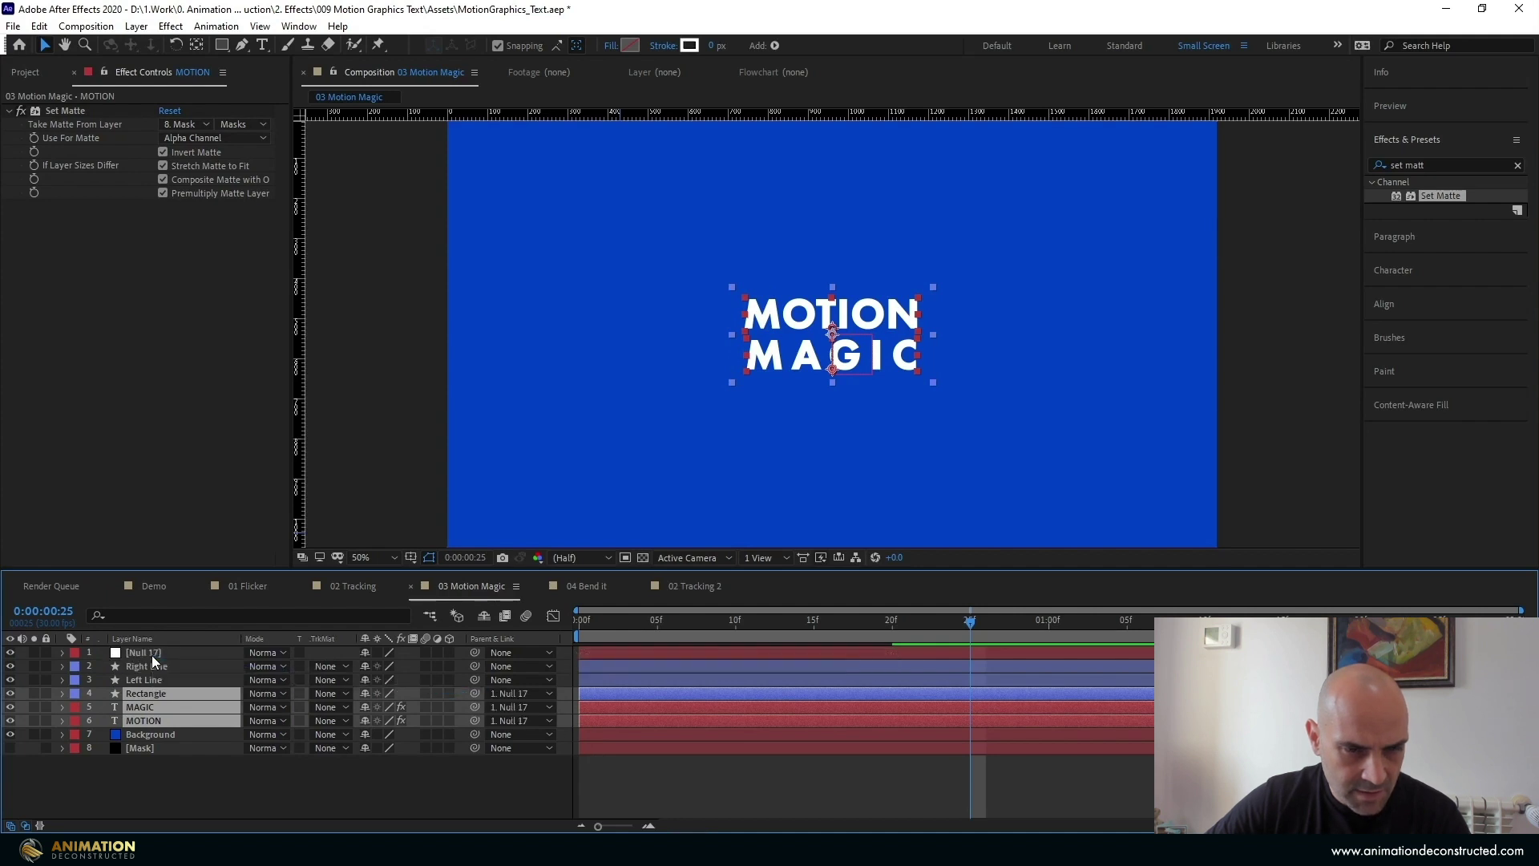
{"action": "left_click", "coordinate": [175, 809]}
Reveal the Rectangle's Stroke Width keyframes and keyframe the null's Scale from 100% at frame 25 to 90% at 1:05
{"action": "left_click", "coordinate": [155, 695]}
{"action": "key", "text": "u"}
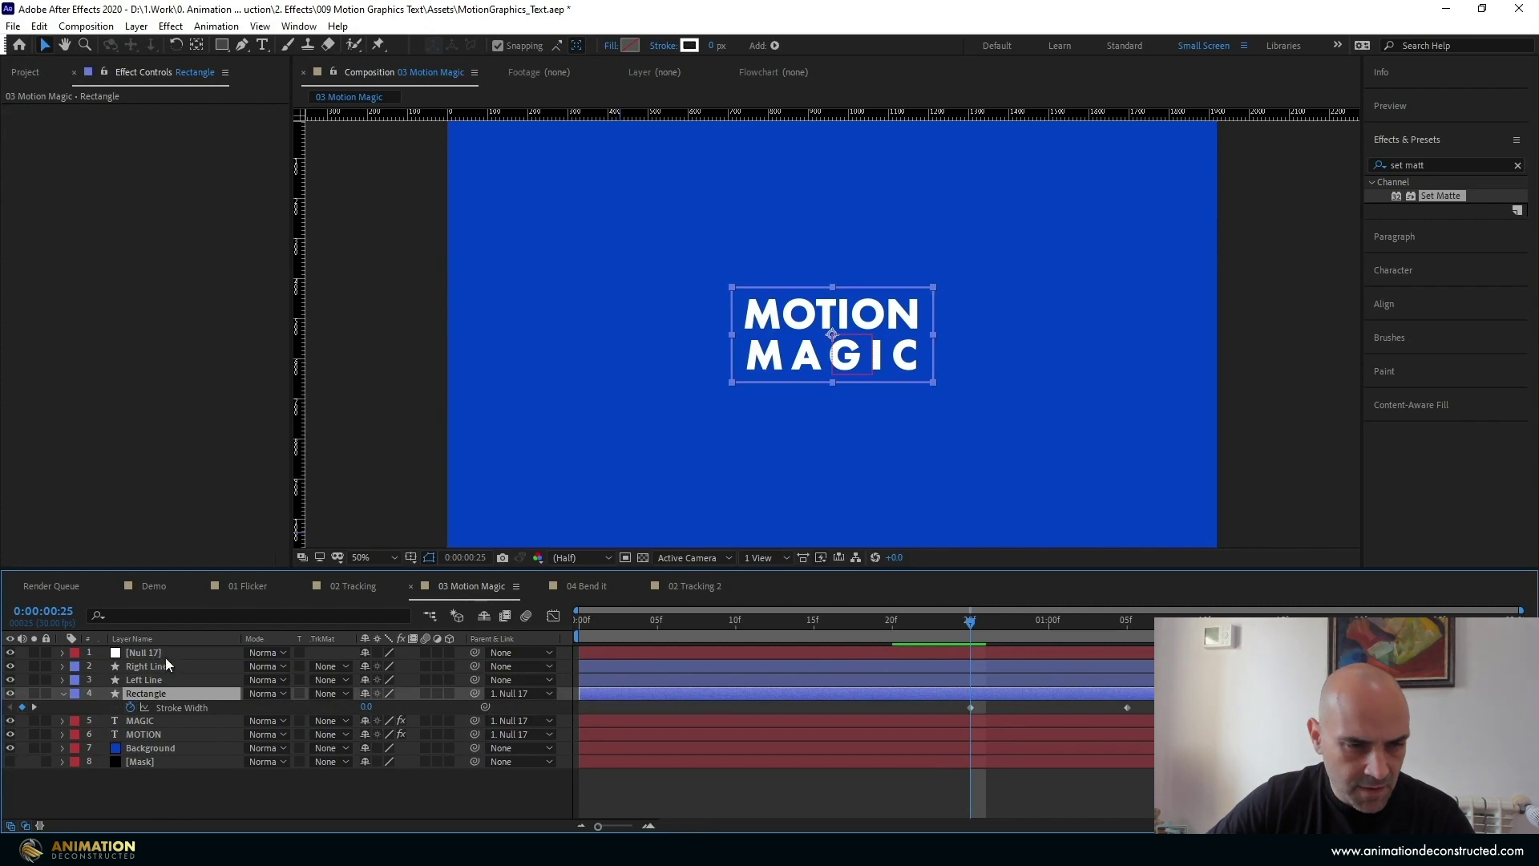
{"action": "left_click", "coordinate": [163, 653]}
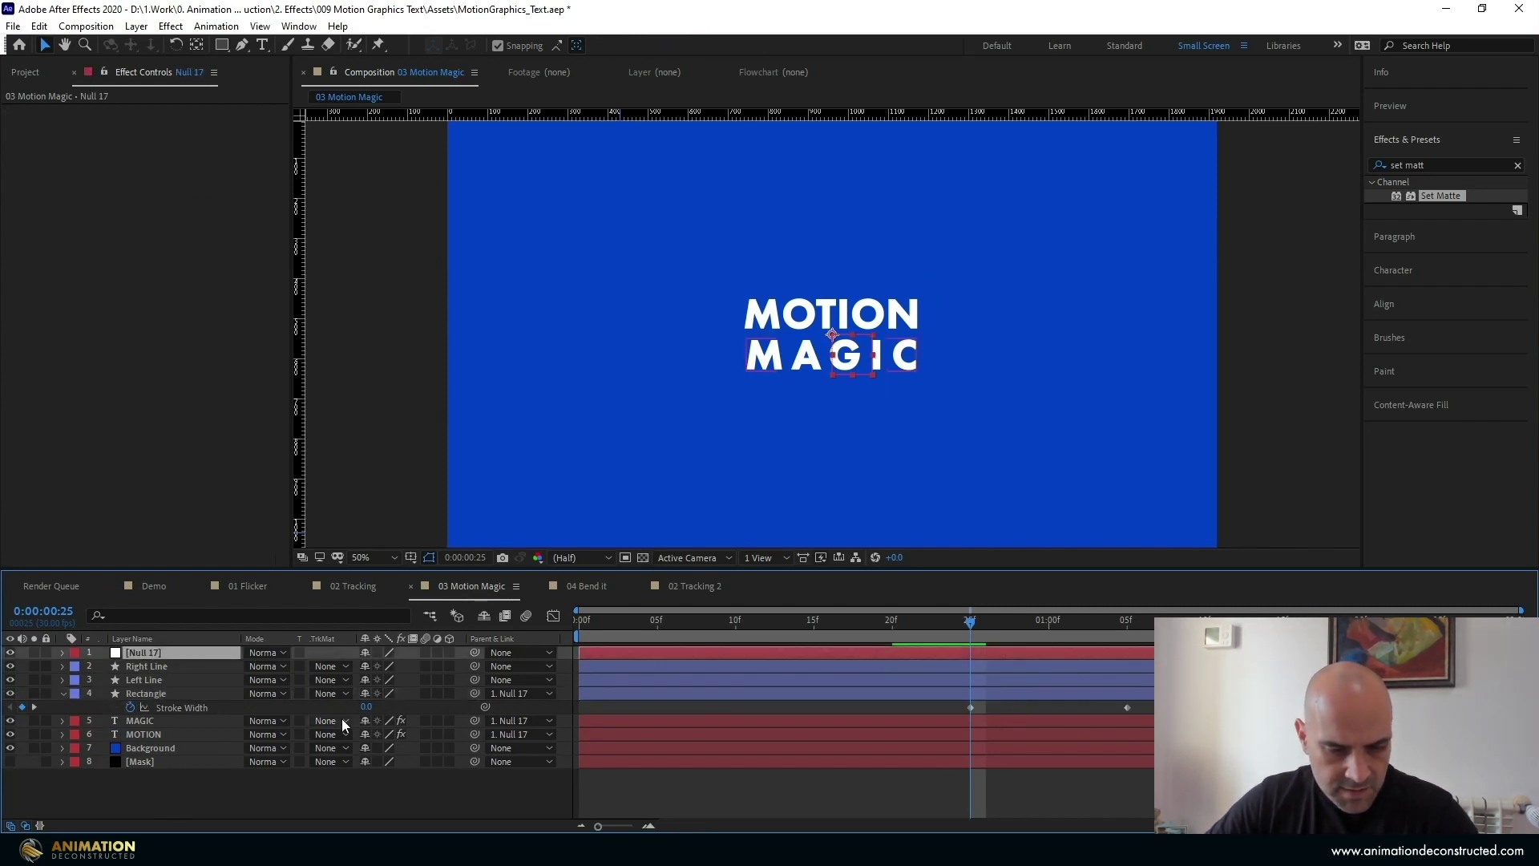
{"action": "key", "text": "s"}
{"action": "left_click", "coordinate": [102, 665]}
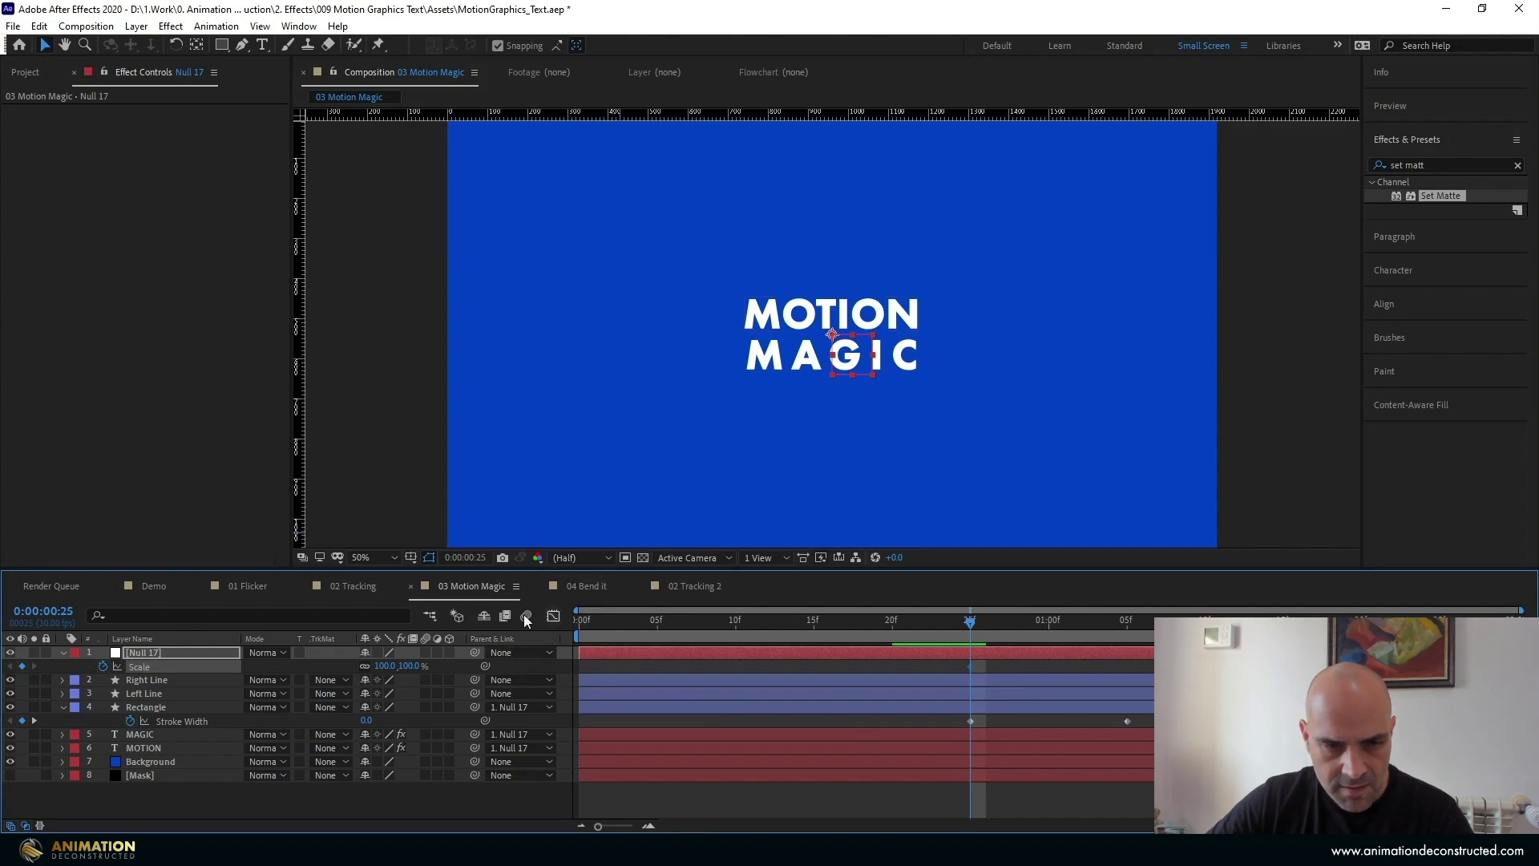
{"action": "left_click", "coordinate": [1128, 626]}
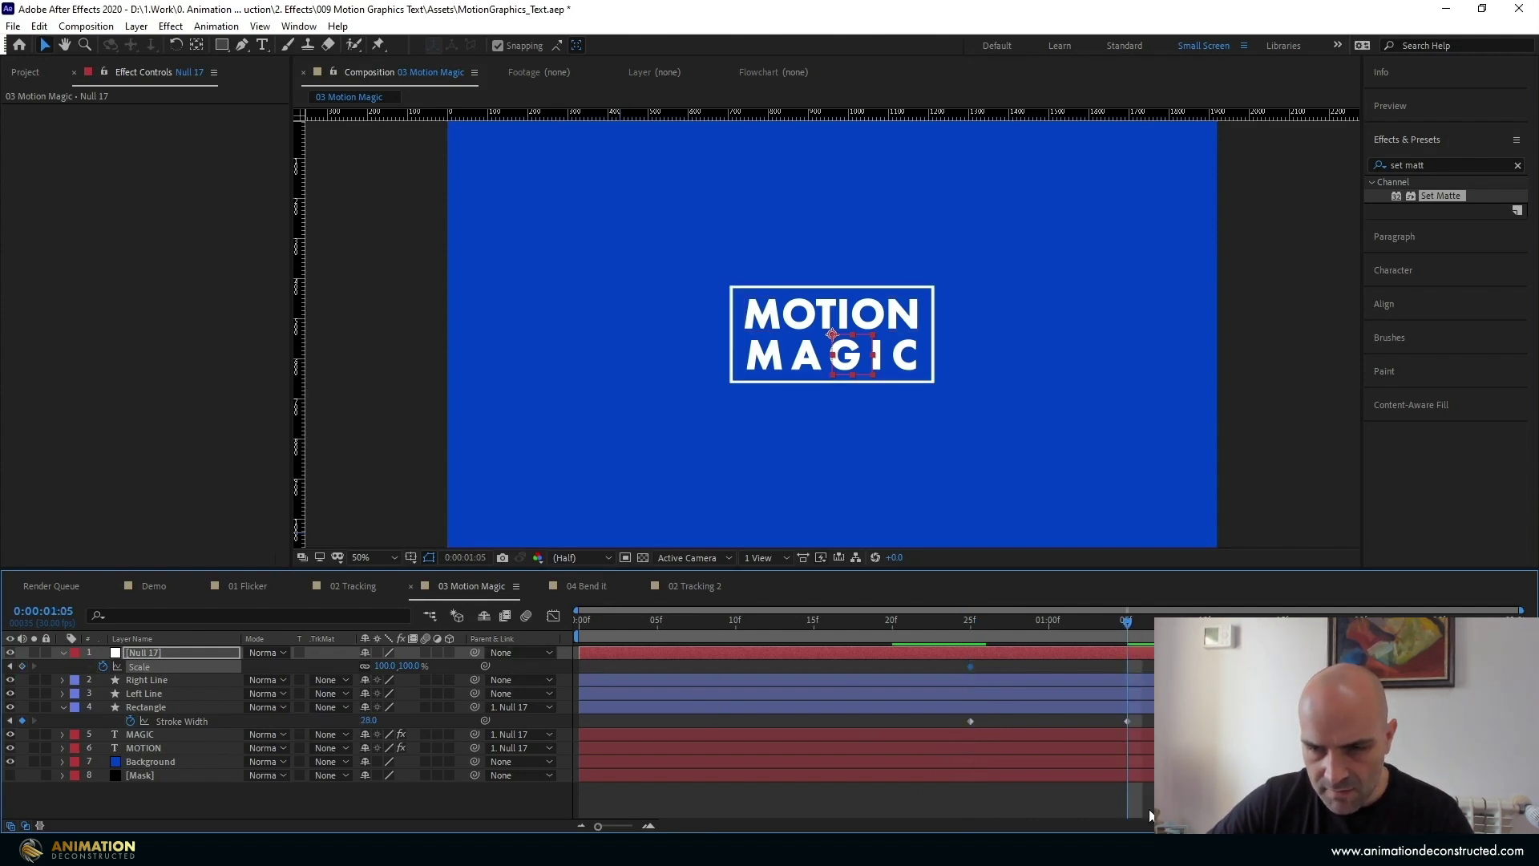
{"action": "left_click", "coordinate": [383, 667]}
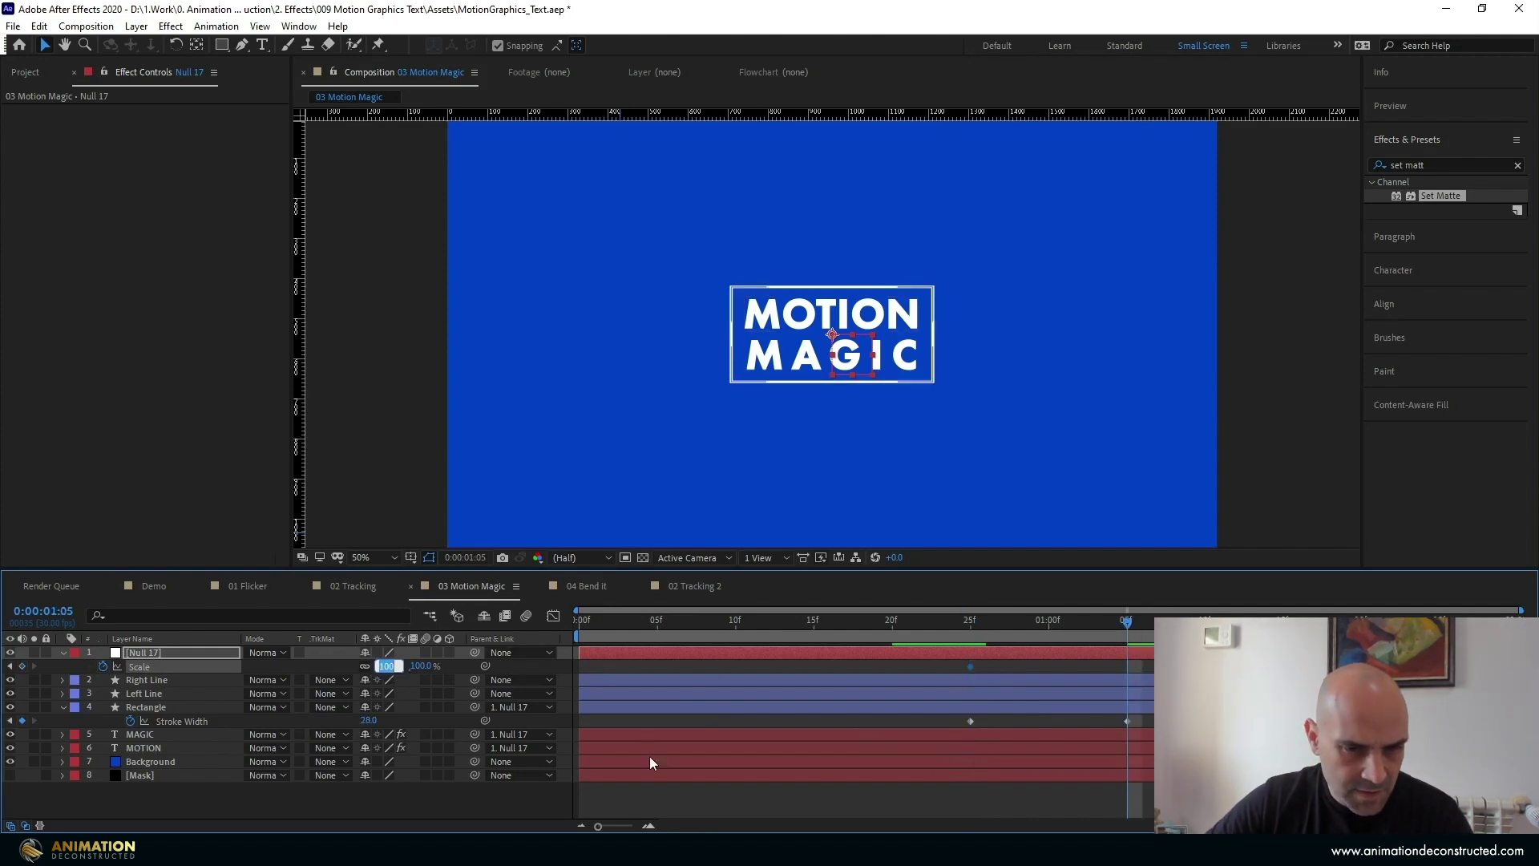
{"action": "type", "text": "90"}
{"action": "key", "text": "Return"}
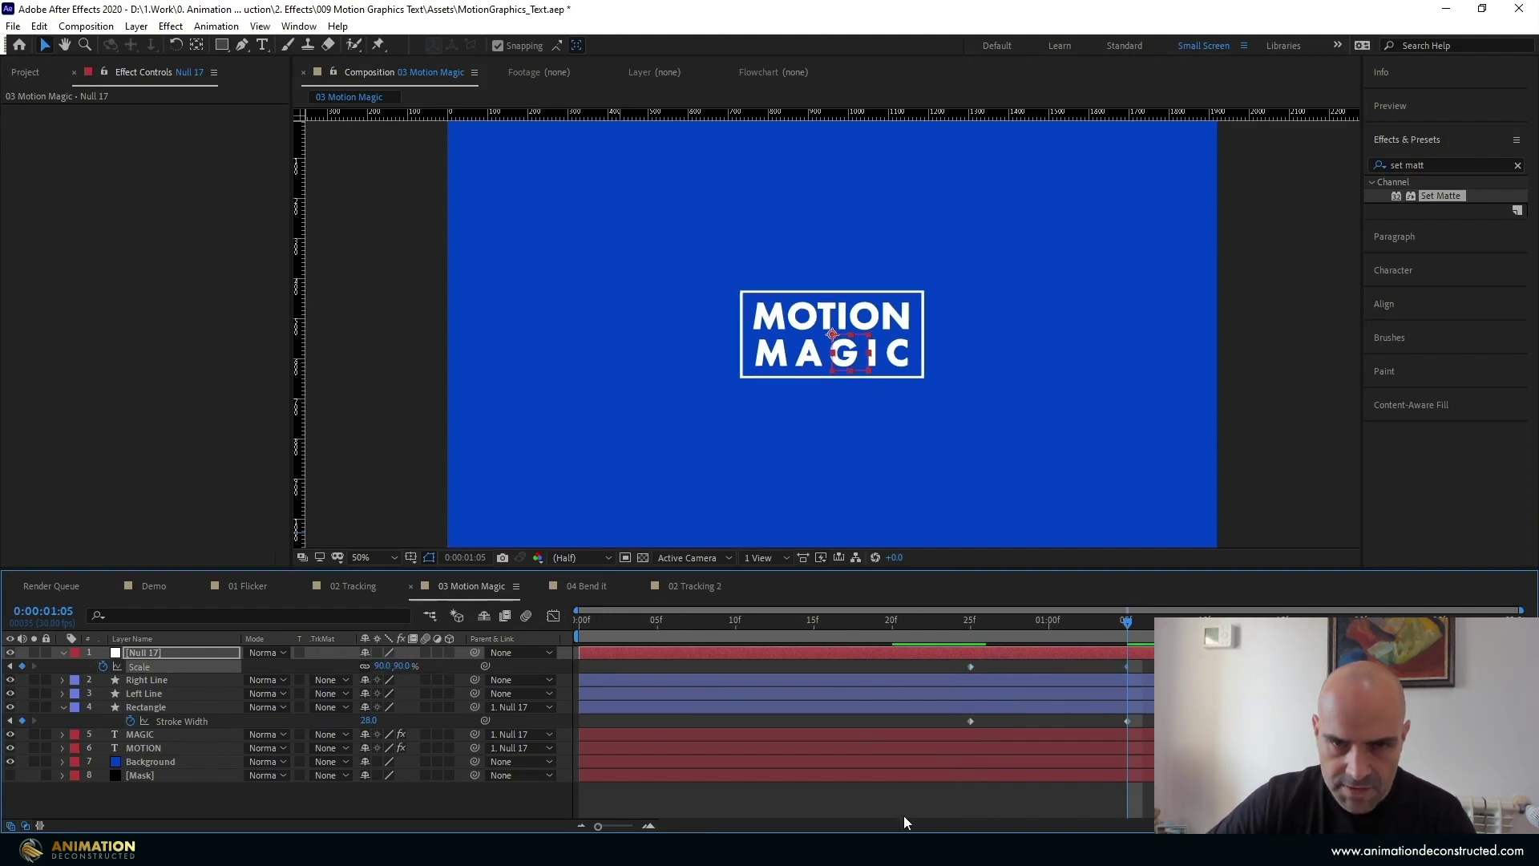
Easy Ease the null's Scale and Rectangle's Stroke Width keyframes, adjust the easing out of frame 25 in the speed graph, and preview the animation
{"action": "left_click_drag", "start_coordinate": [1139, 663], "coordinate": [926, 756]}
{"action": "key", "text": "F9"}
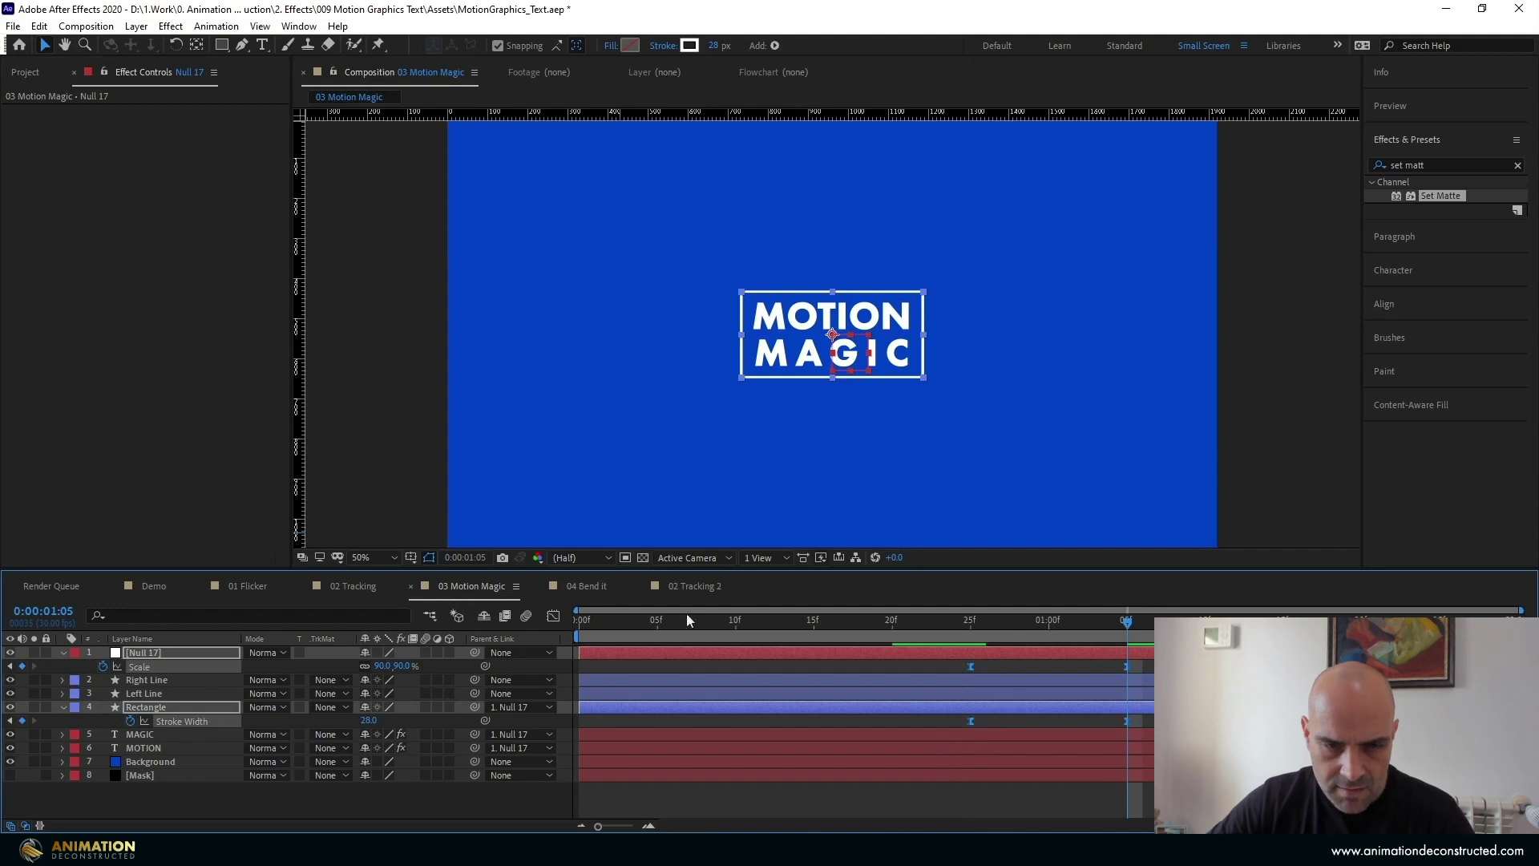
{"action": "left_click", "coordinate": [560, 618]}
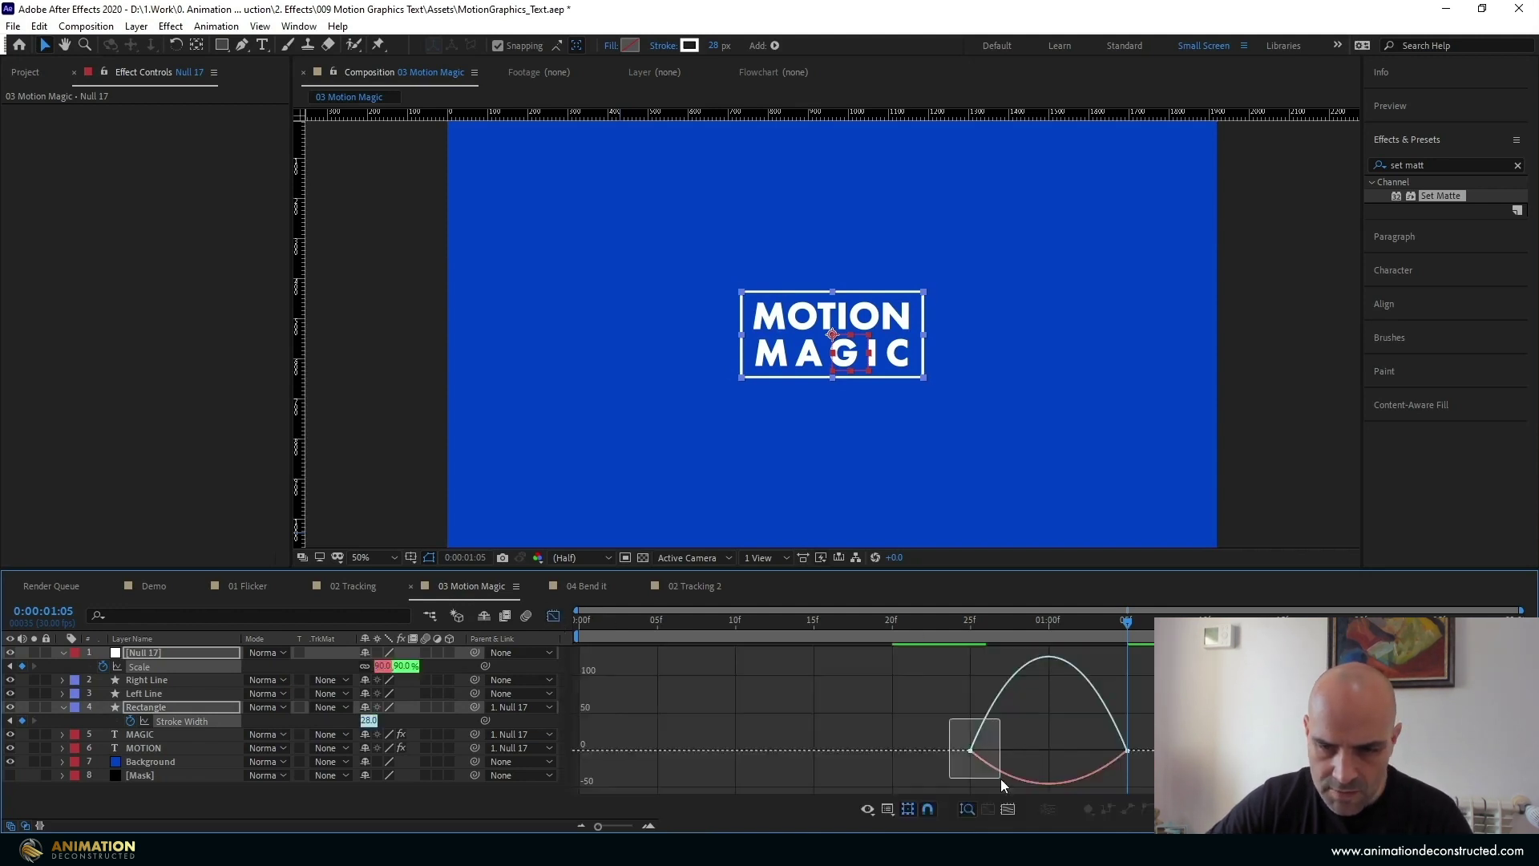
{"action": "left_click_drag", "start_coordinate": [1000, 778], "coordinate": [1026, 749]}
{"action": "left_click", "coordinate": [554, 616]}
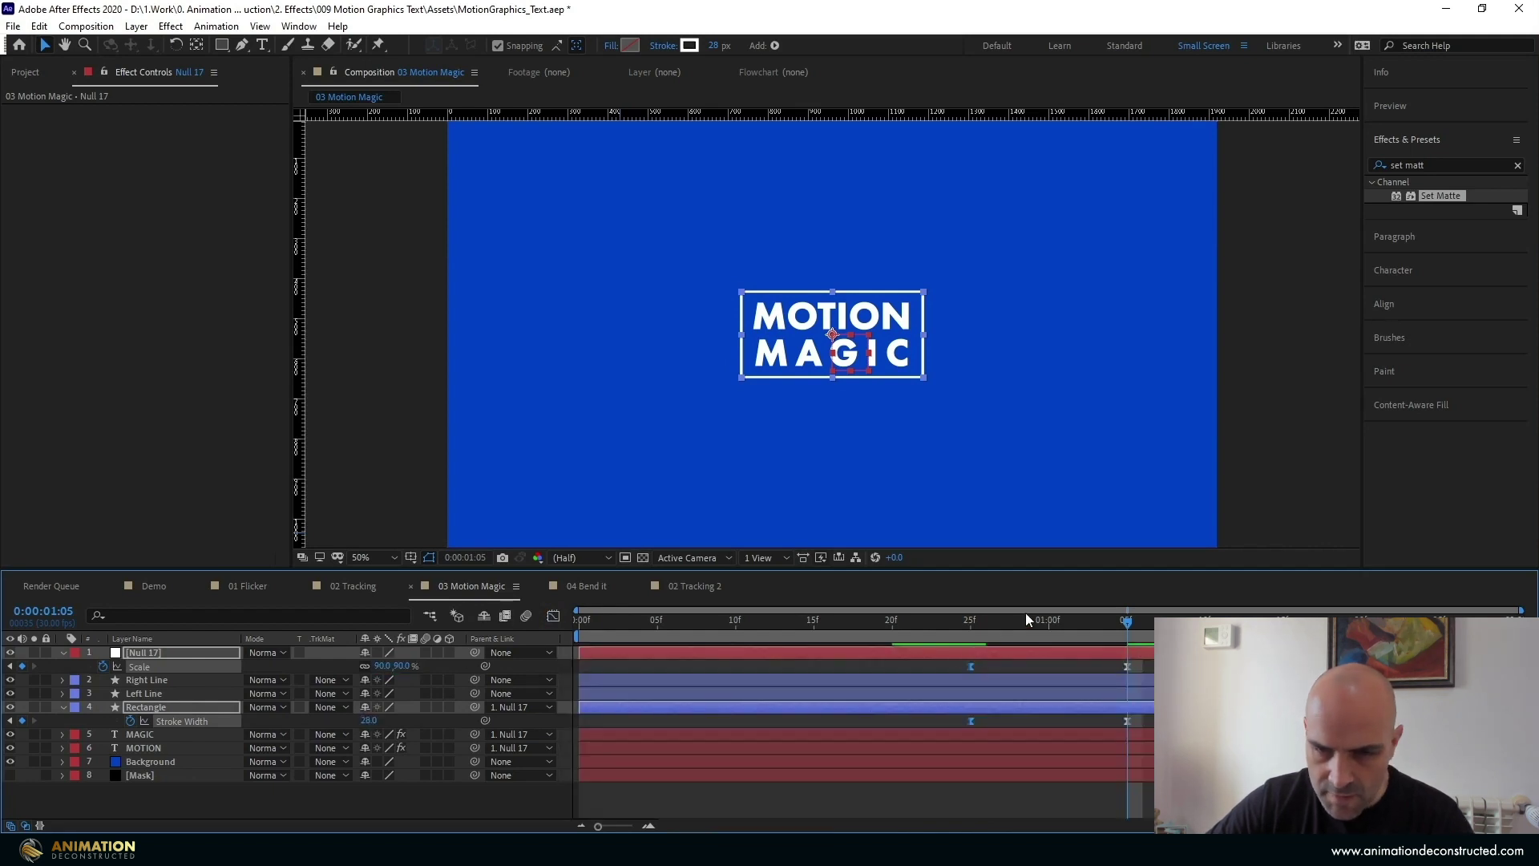
{"action": "key", "text": "space"}
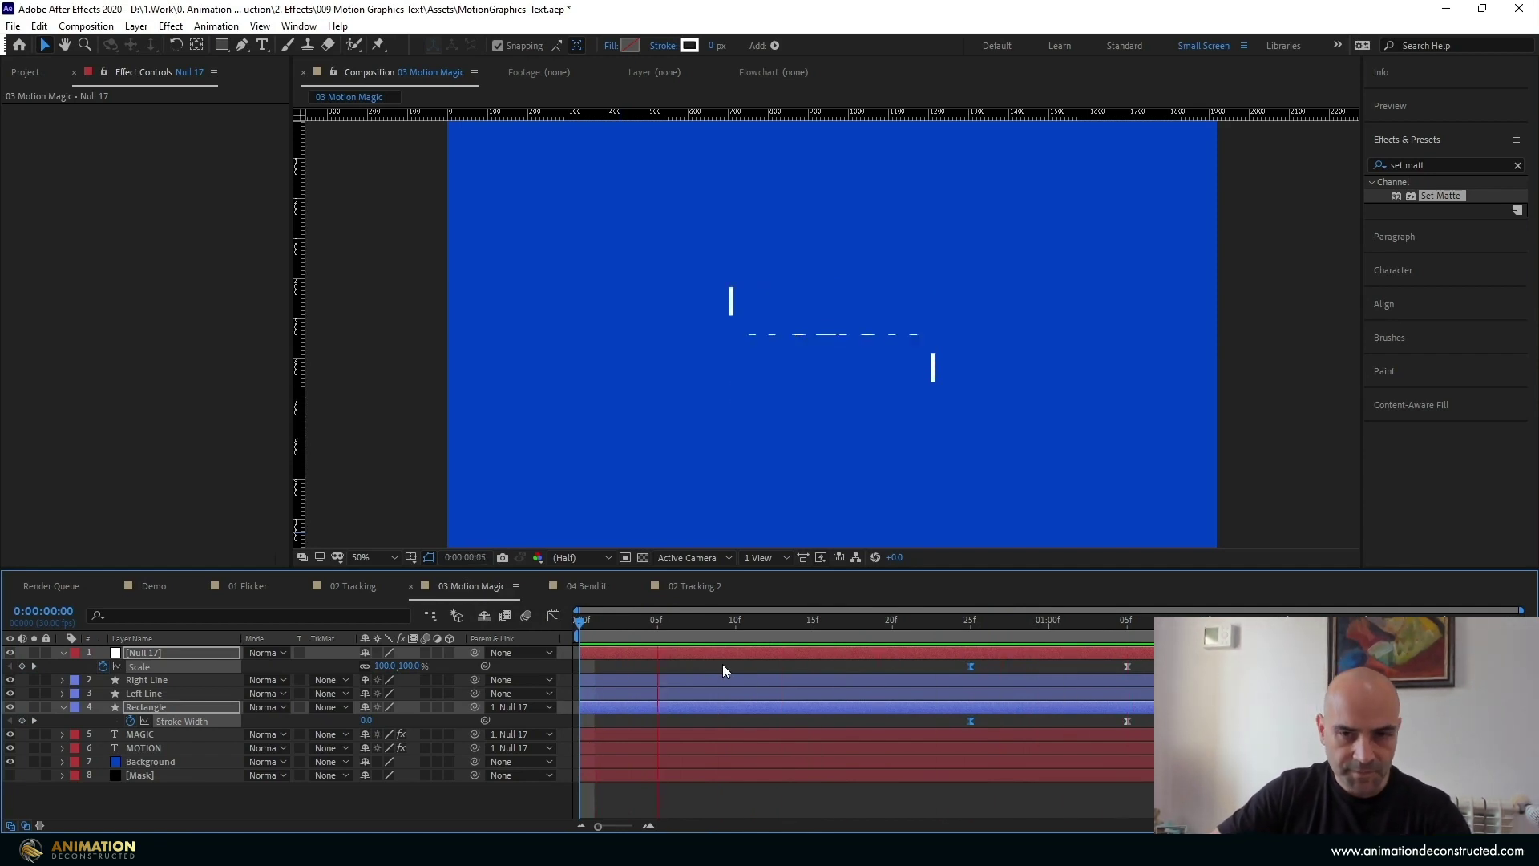
{"action": "key", "text": "space"}
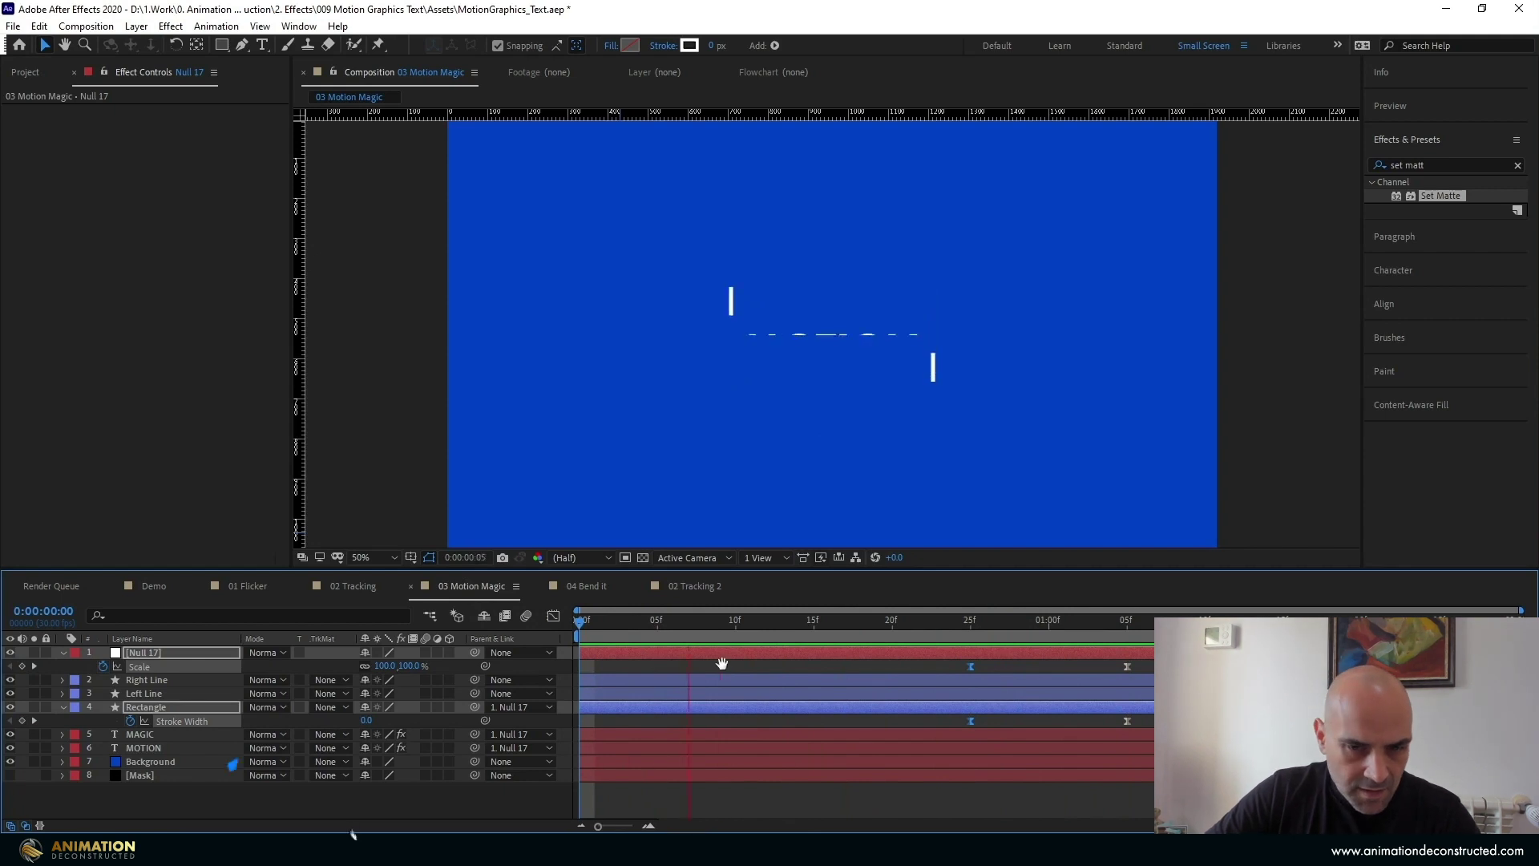
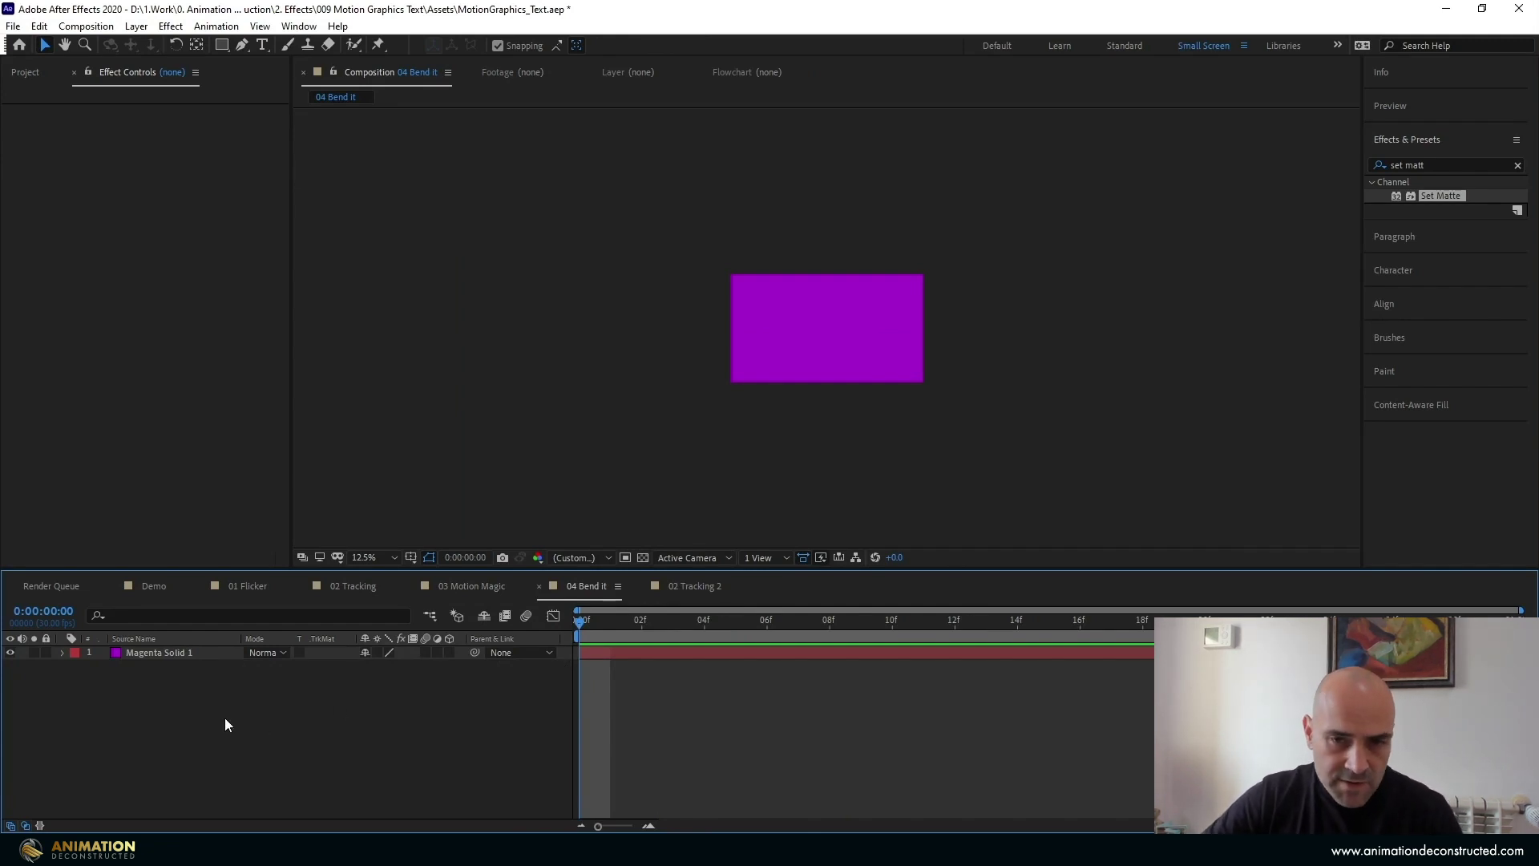
Add a text layer reading BEND to the 04 Bend it composition
{"action": "right_click", "coordinate": [155, 722]}
{"action": "mouse_move", "coordinate": [274, 527]}
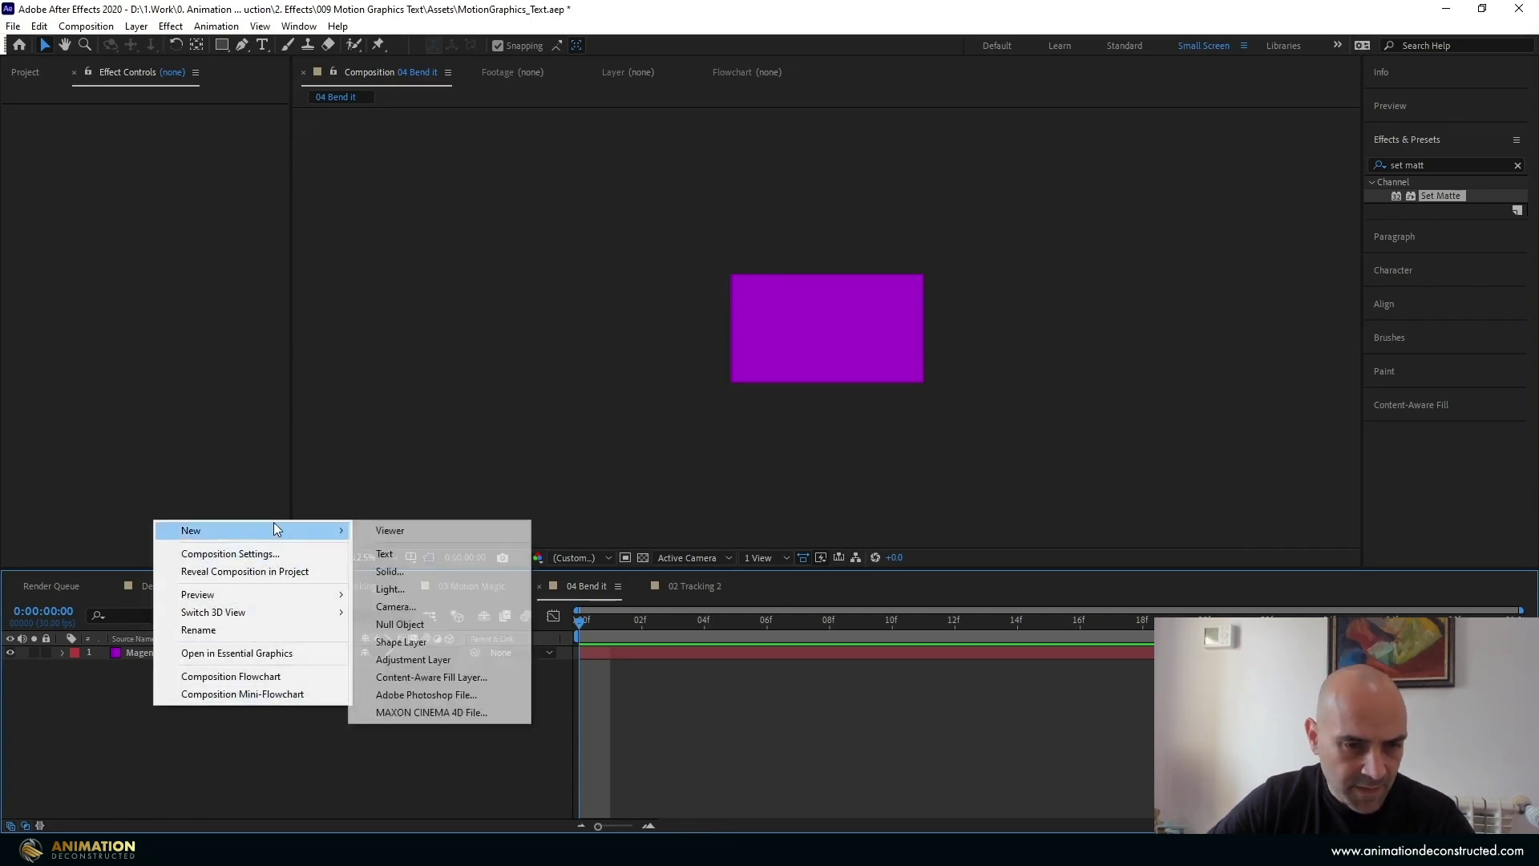
{"action": "left_click", "coordinate": [432, 552]}
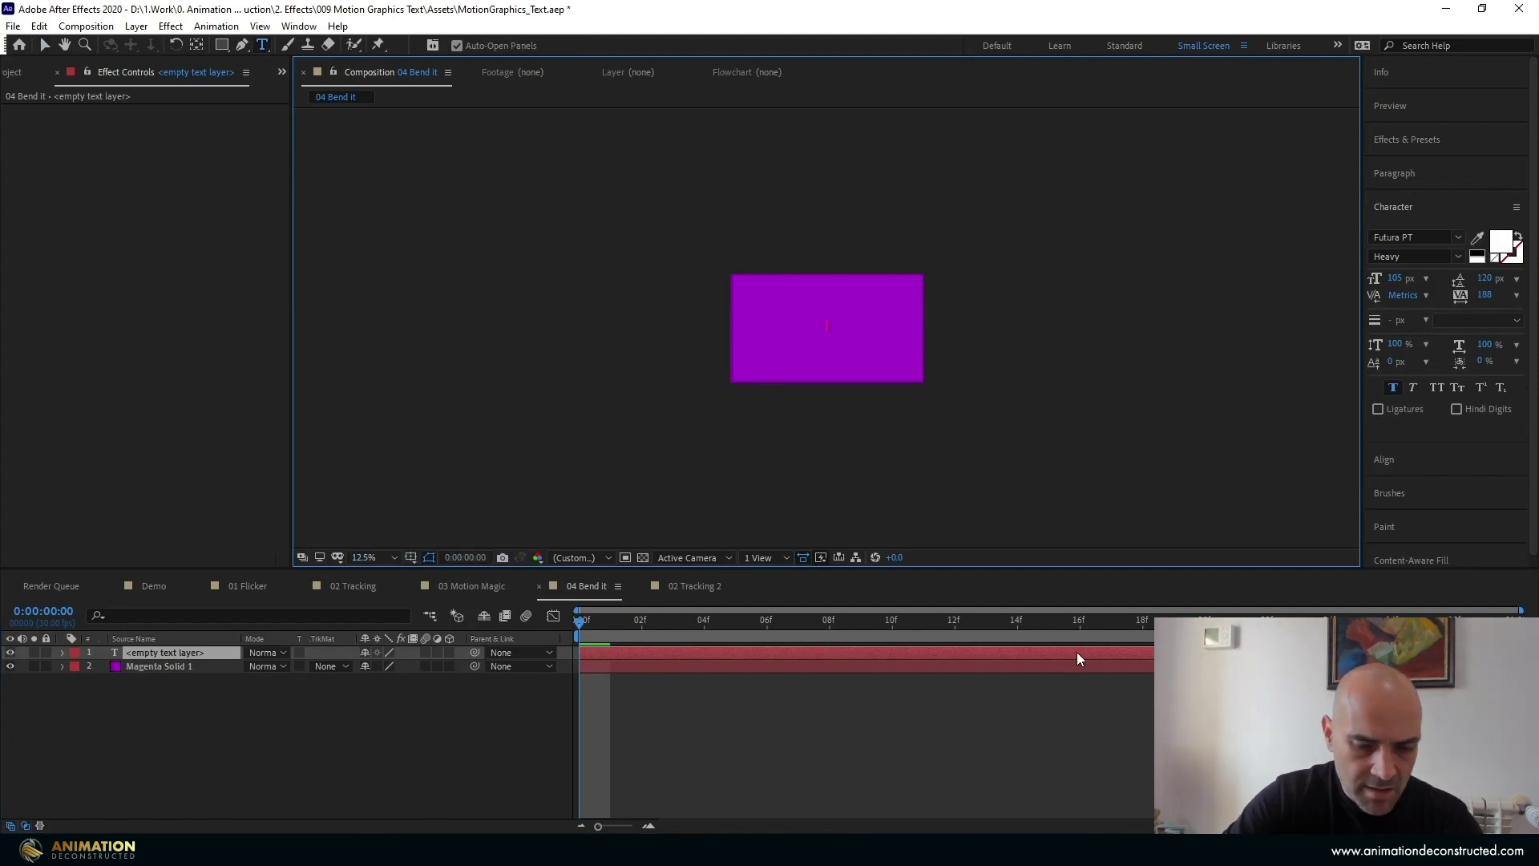
{"action": "type", "text": "BEND"}
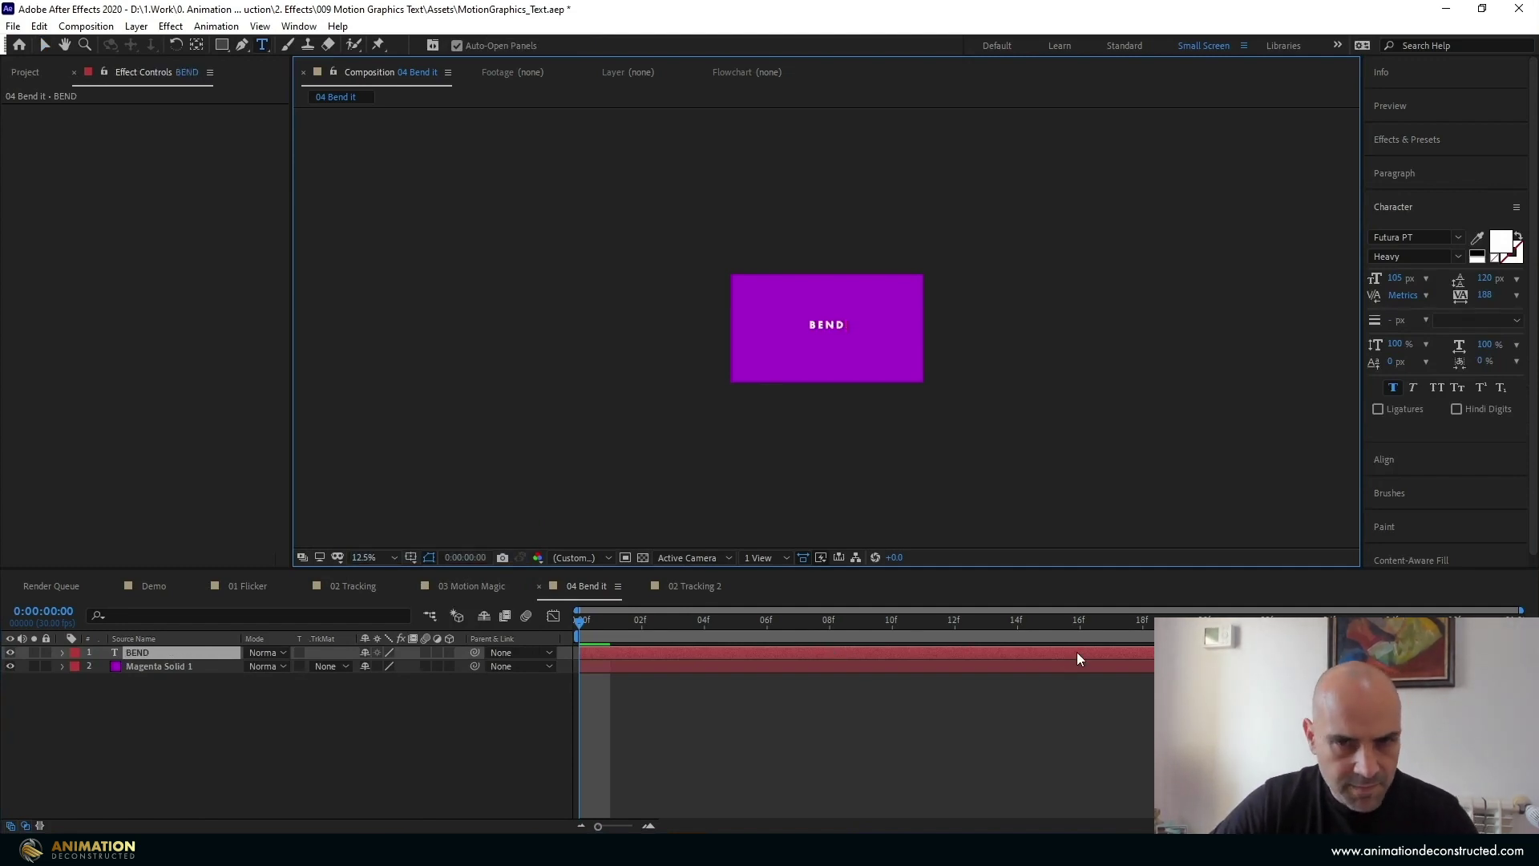
{"action": "left_click", "coordinate": [1076, 652]}
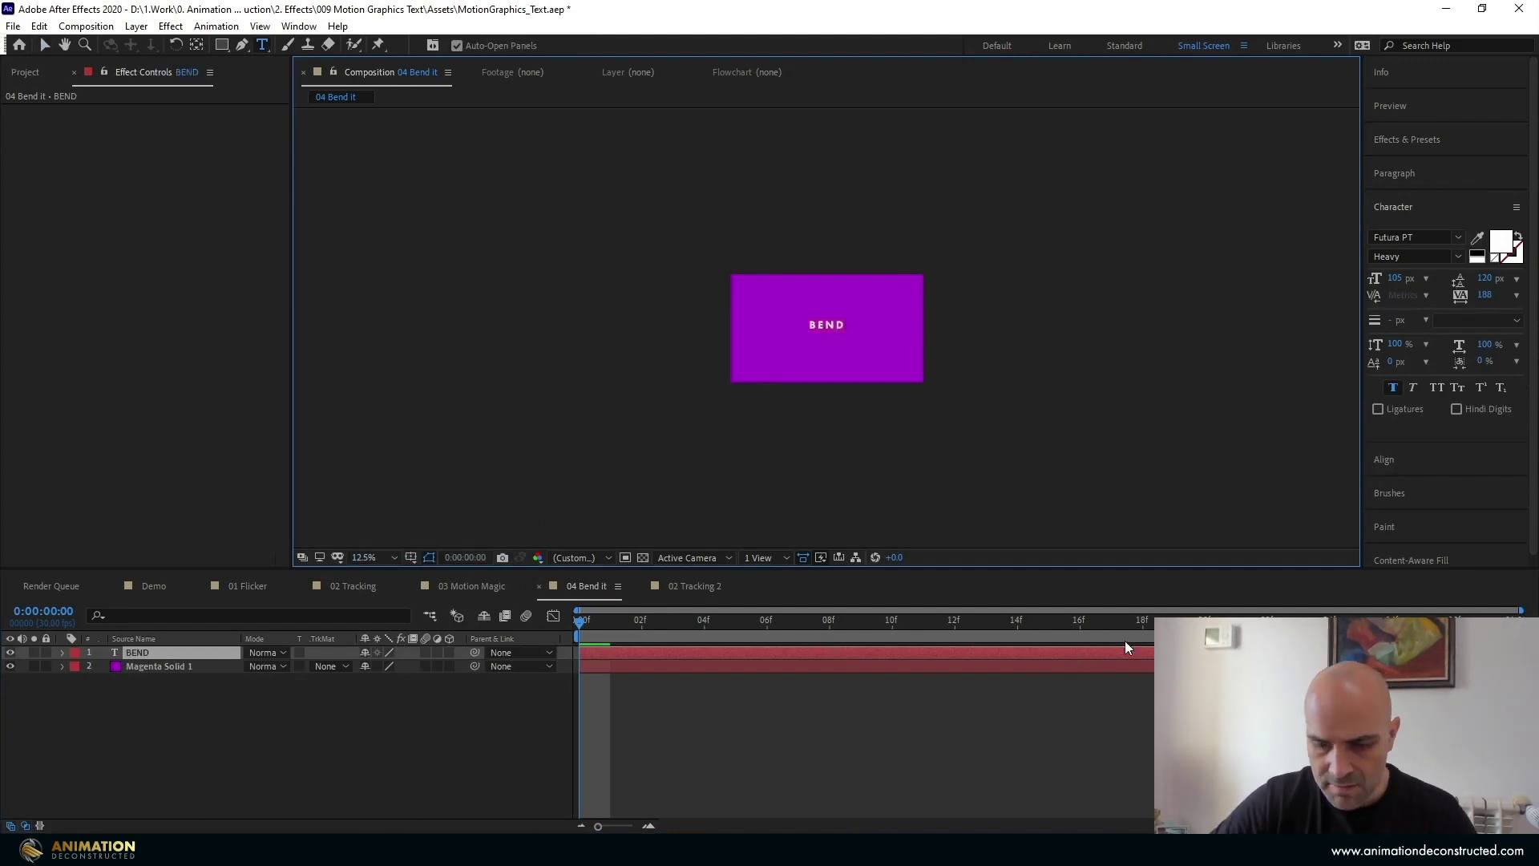
Set the BEND text's font size to 150 px and its tracking to 0
{"action": "left_click", "coordinate": [1394, 280]}
{"action": "type", "text": "150"}
{"action": "key", "text": "Return"}
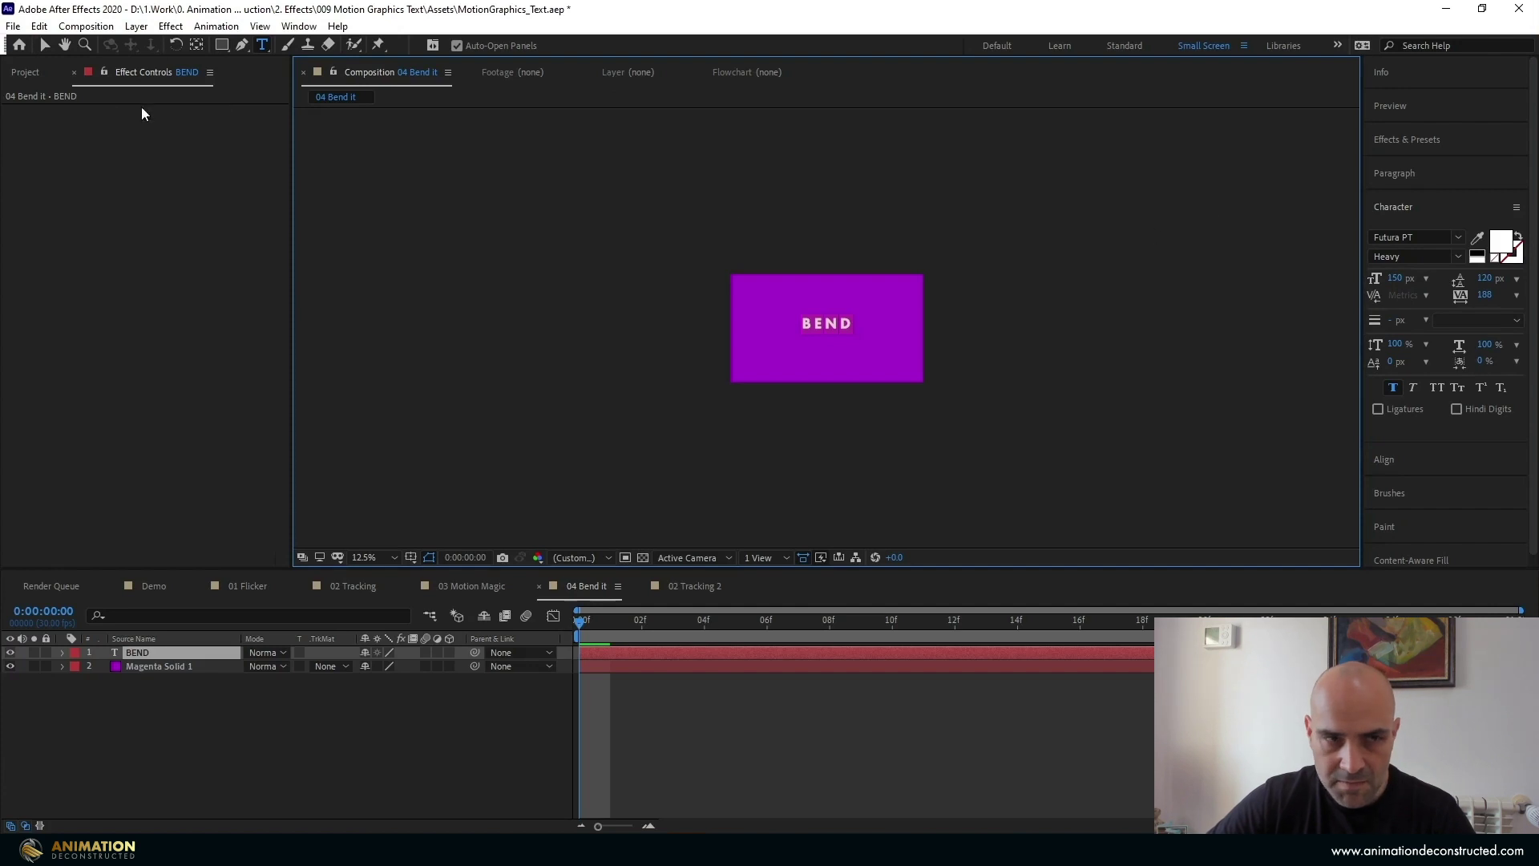
{"action": "left_click", "coordinate": [44, 45]}
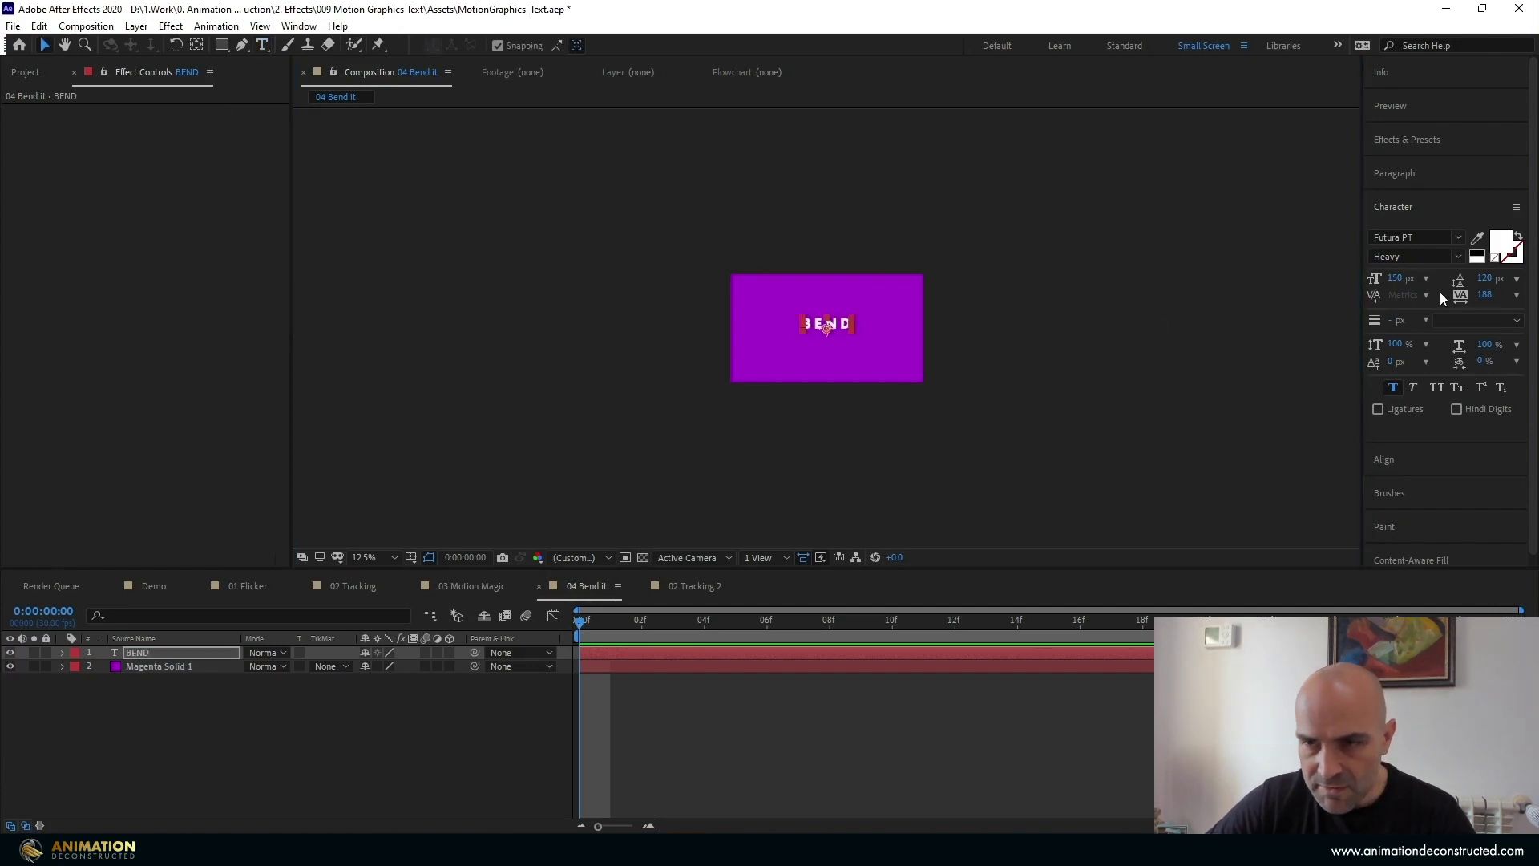
{"action": "left_click", "coordinate": [1486, 295]}
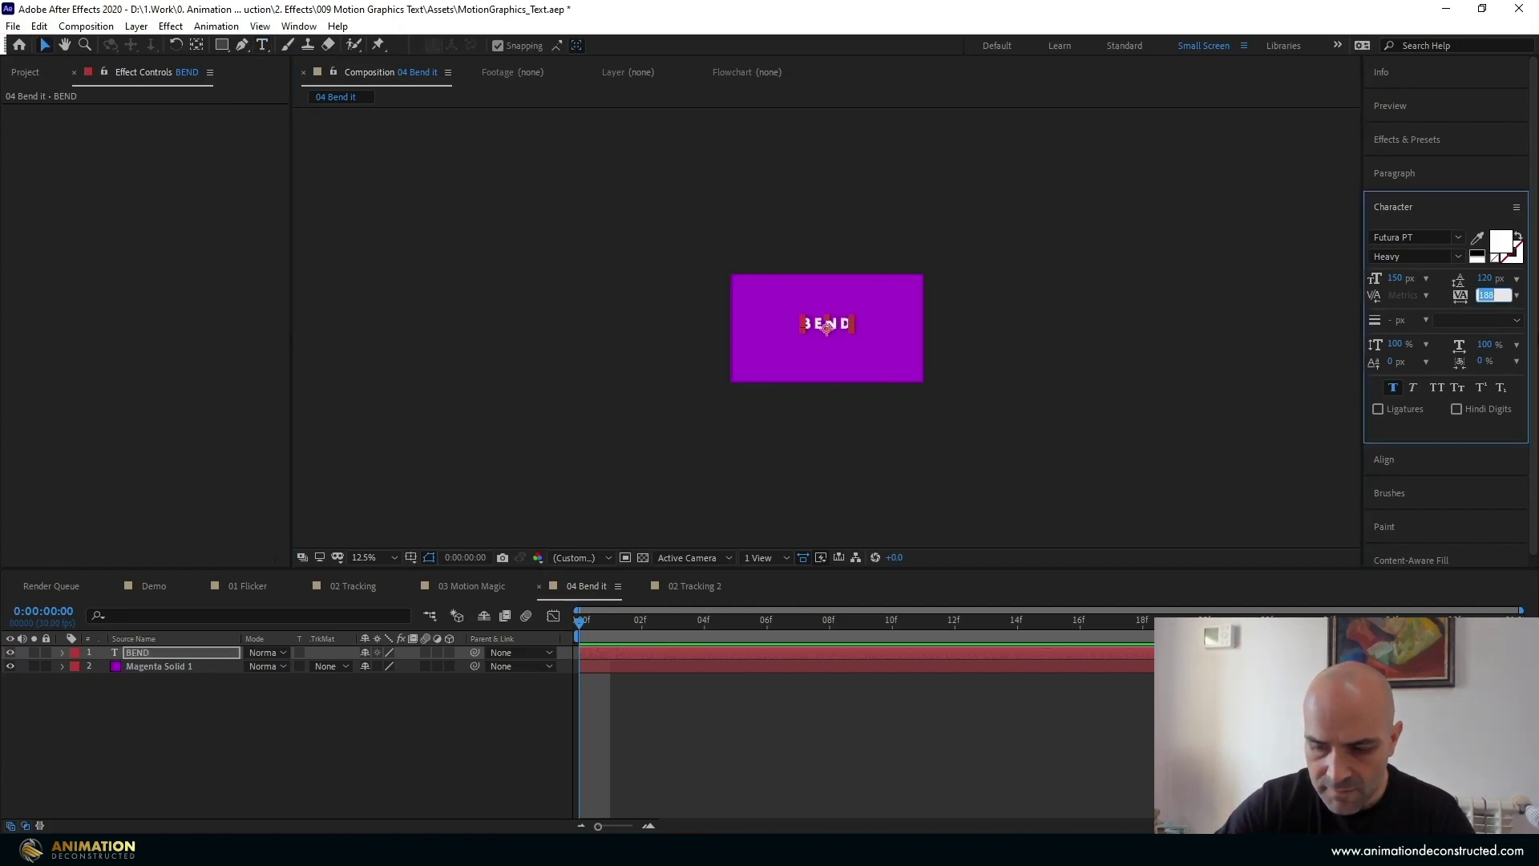
{"action": "type", "text": "0"}
{"action": "key", "text": "Return"}
Enlarge the BEND text's font size to about 277 px
{"action": "key", "text": "period"}
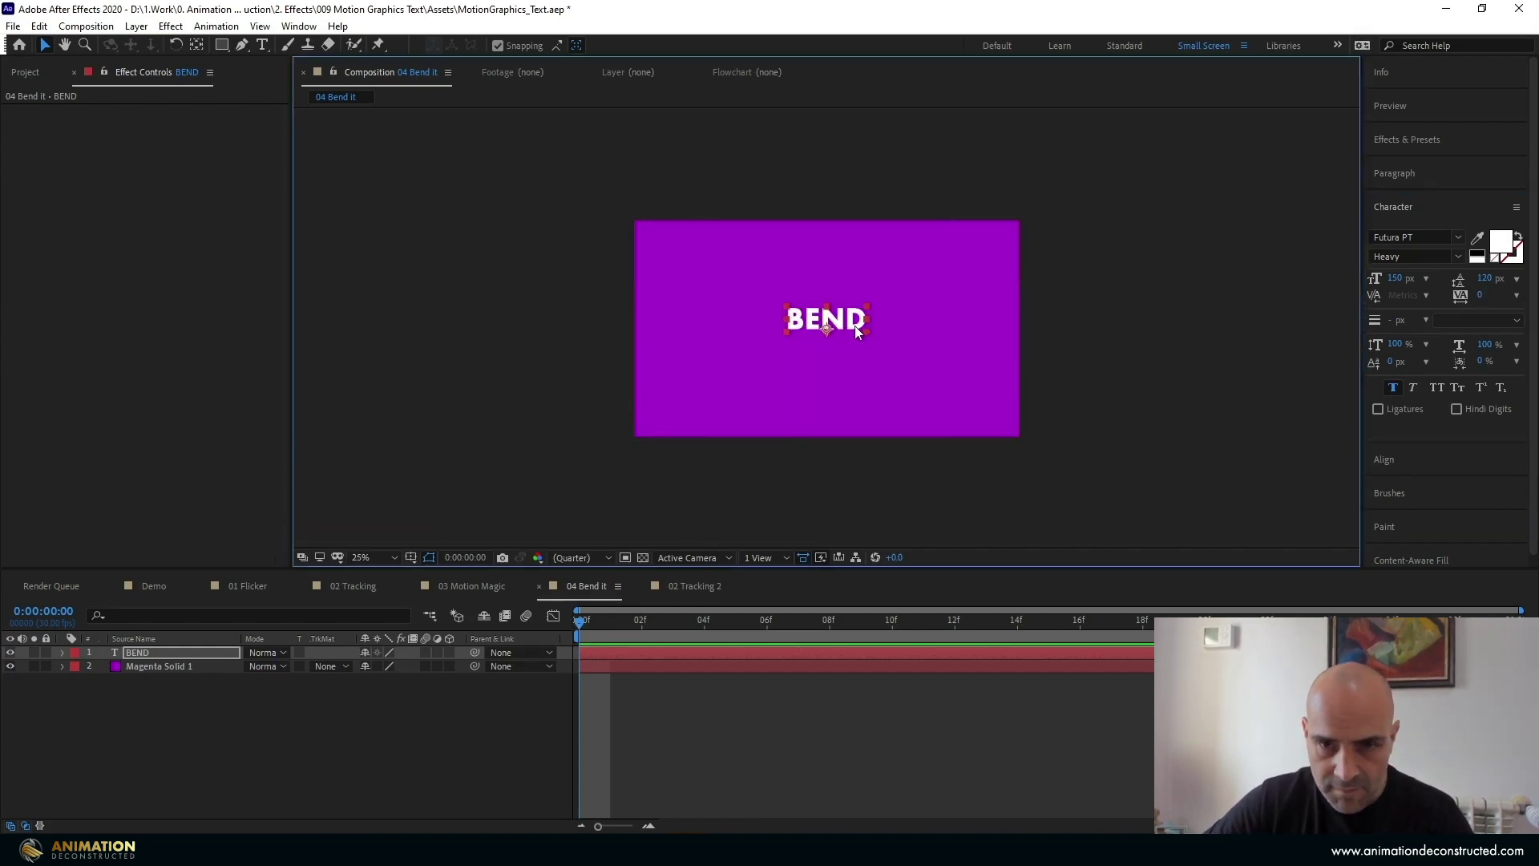
{"action": "double_click", "coordinate": [856, 329]}
{"action": "left_click_drag", "start_coordinate": [1395, 278], "coordinate": [1493, 276]}
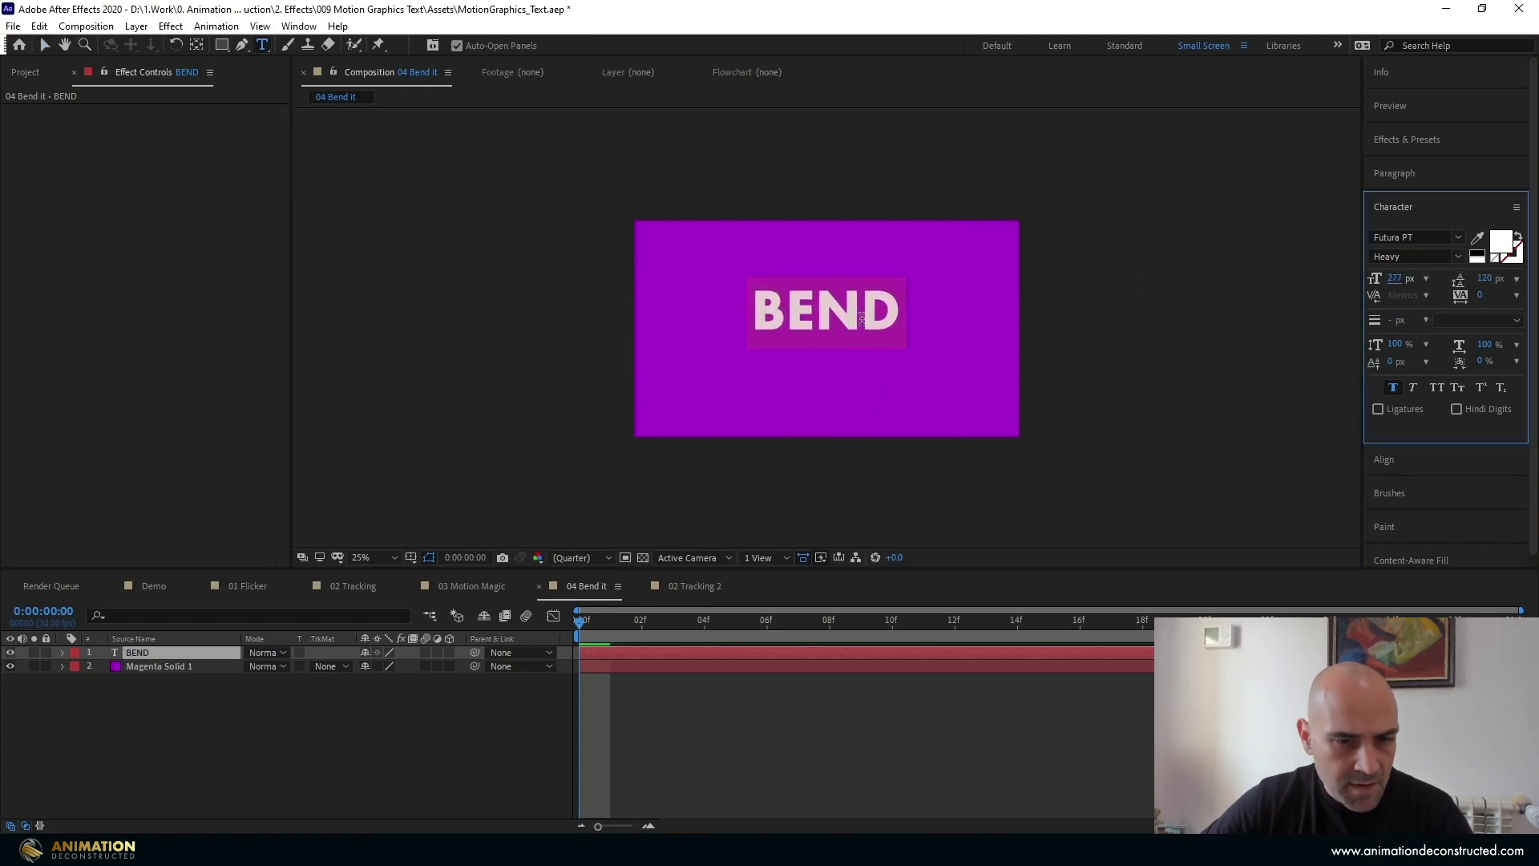
Center the BEND text's anchor point in its content and align the layer to the composition's horizontal and vertical center
{"action": "left_click", "coordinate": [43, 43]}
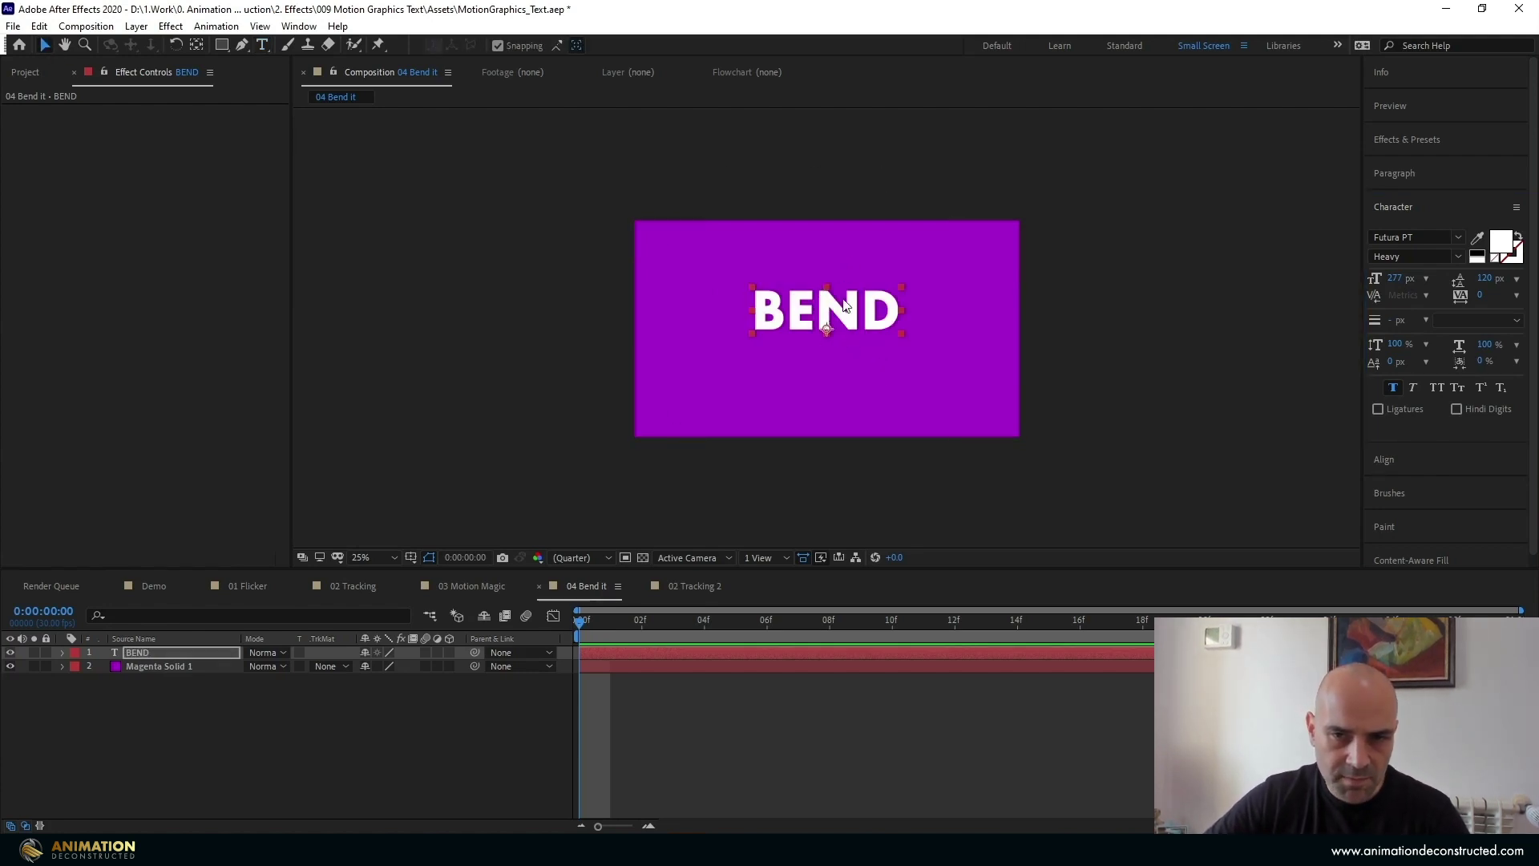
{"action": "left_click", "coordinate": [135, 26]}
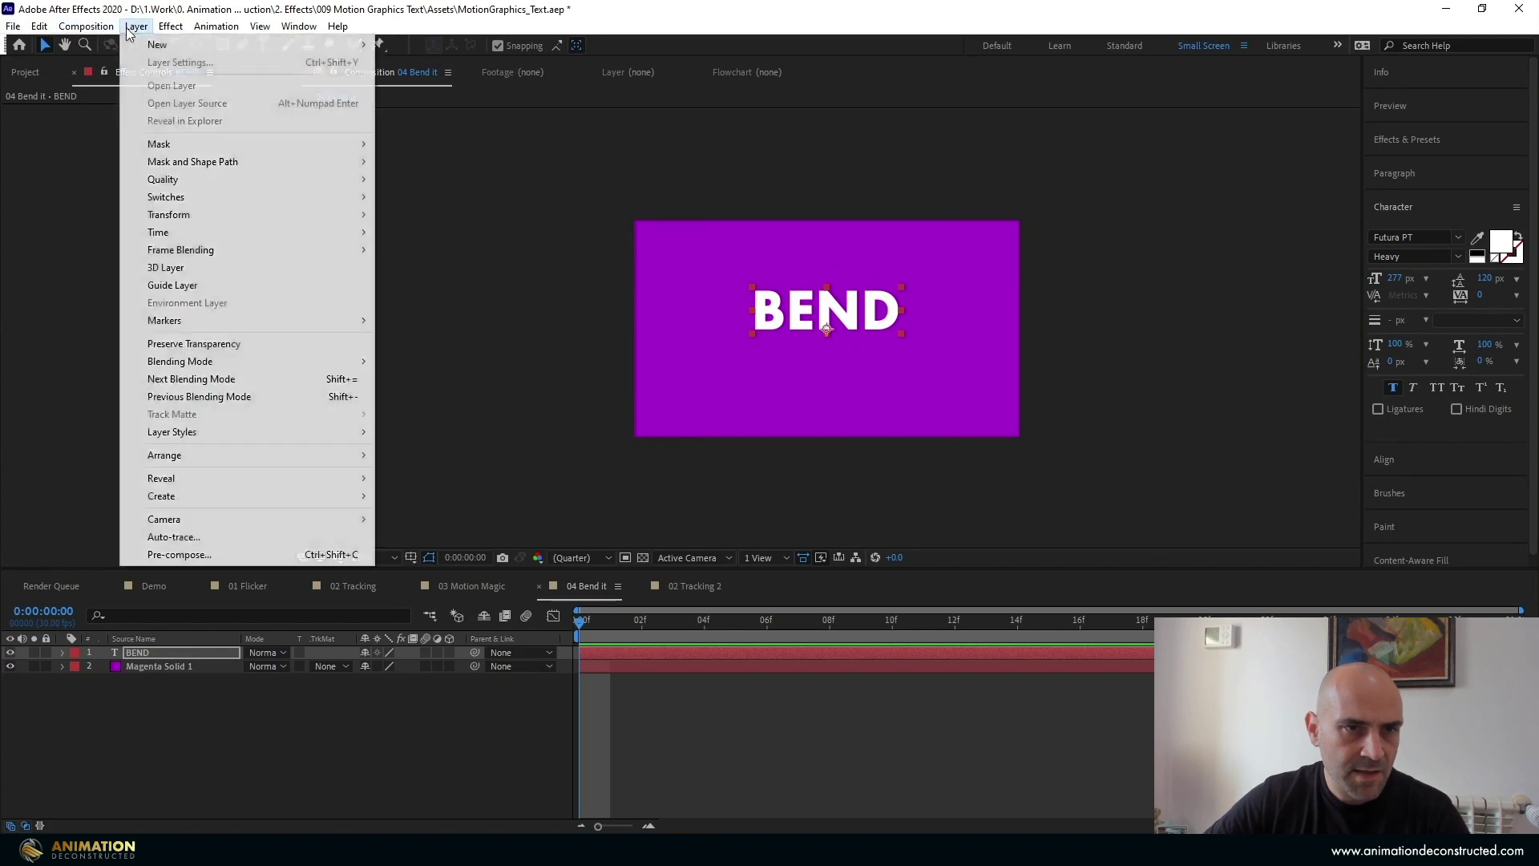
{"action": "mouse_move", "coordinate": [353, 215]}
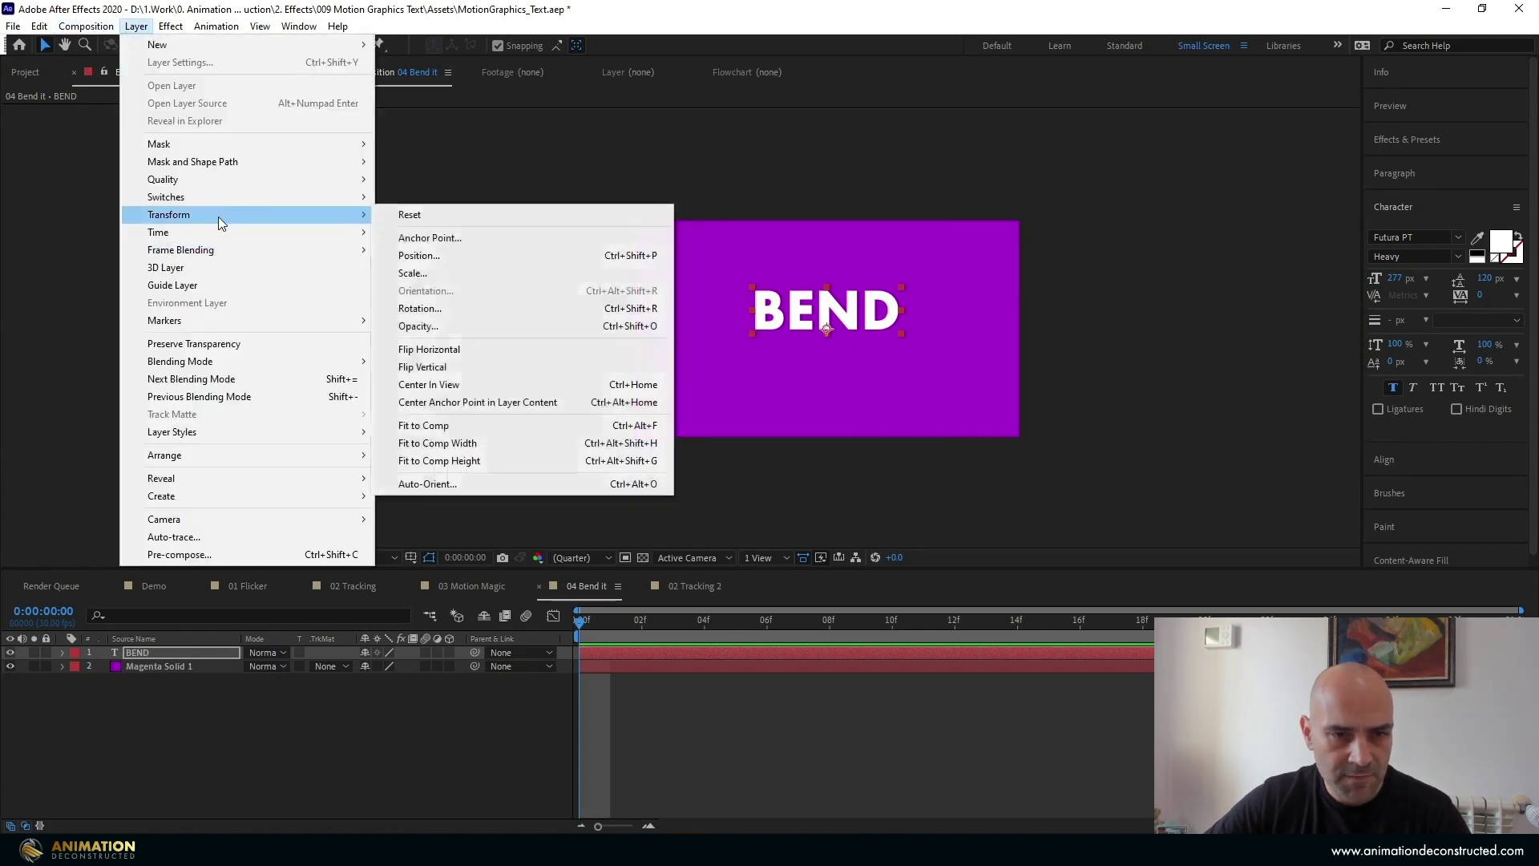
{"action": "left_click", "coordinate": [585, 403]}
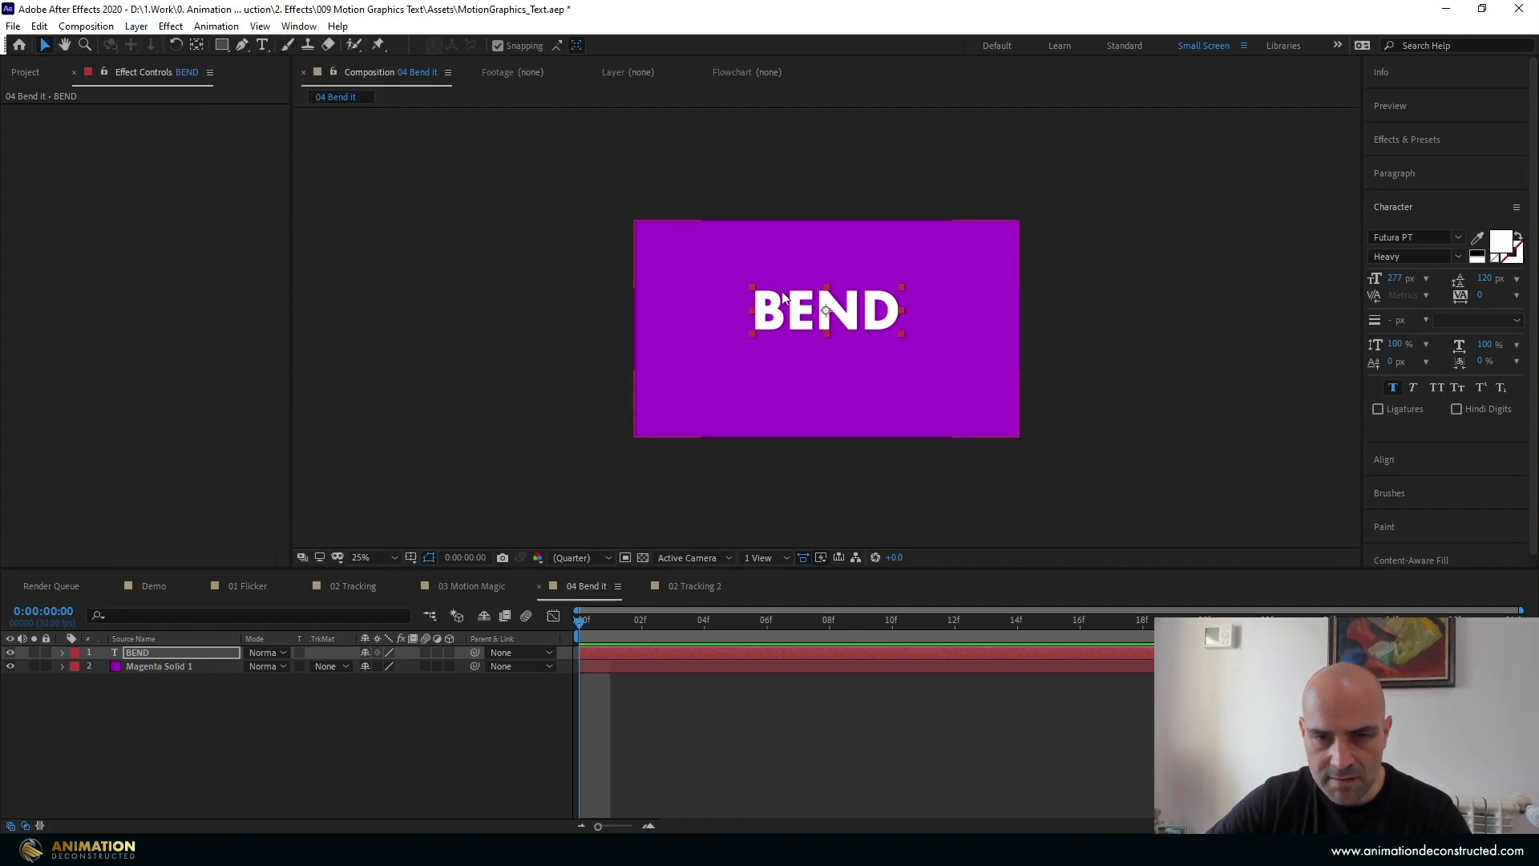
{"action": "left_click", "coordinate": [1433, 463]}
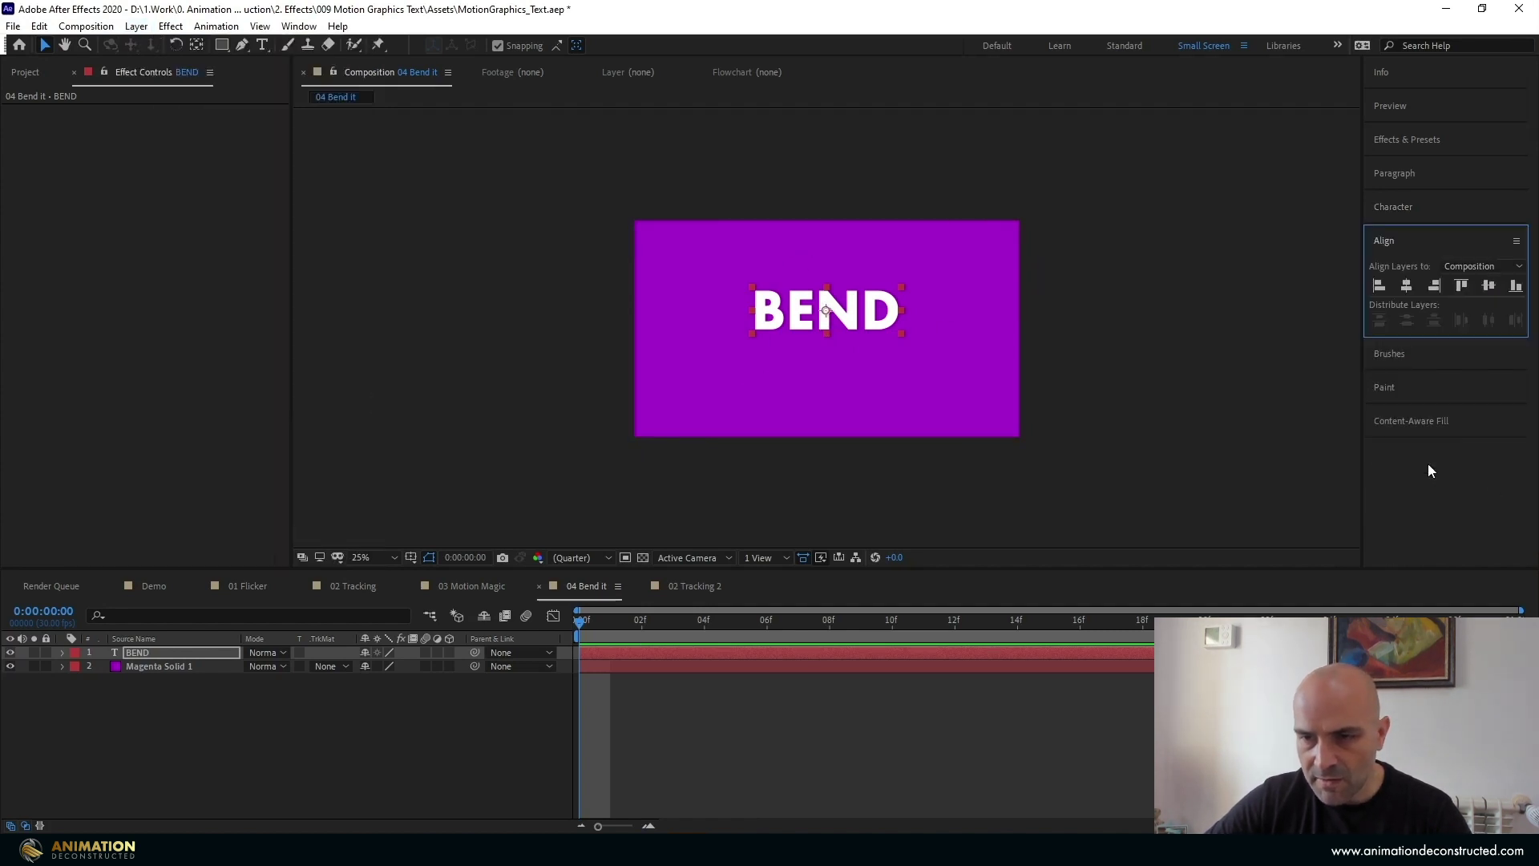
{"action": "left_click", "coordinate": [1413, 290]}
{"action": "left_click", "coordinate": [1489, 286]}
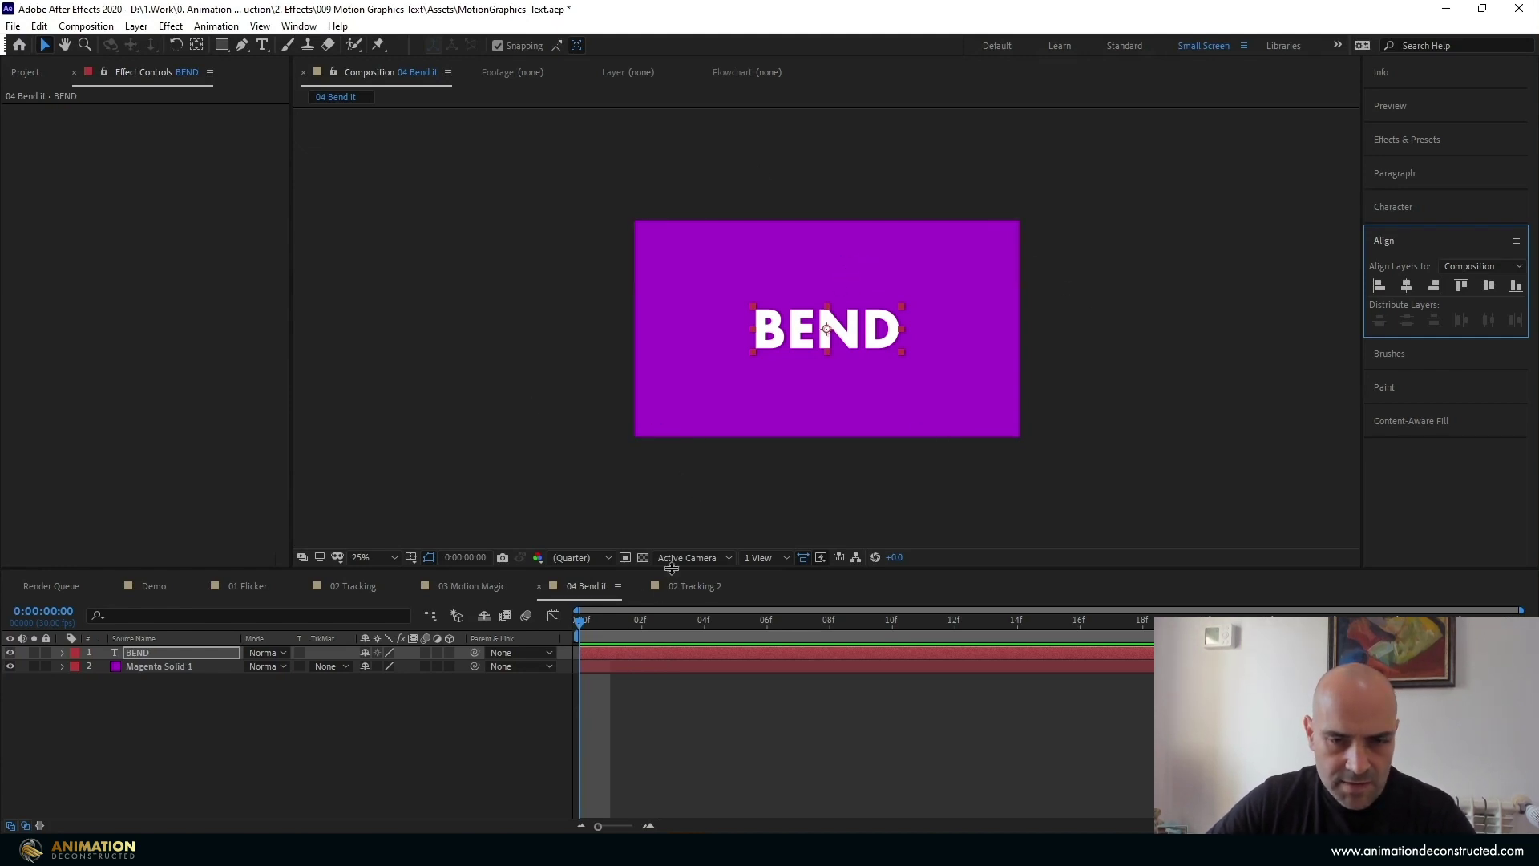
Animate the BEND text's Scale from 700% at frame 0 to 100% at frame 12, with Easy Ease on both keyframes
{"action": "key", "text": "s"}
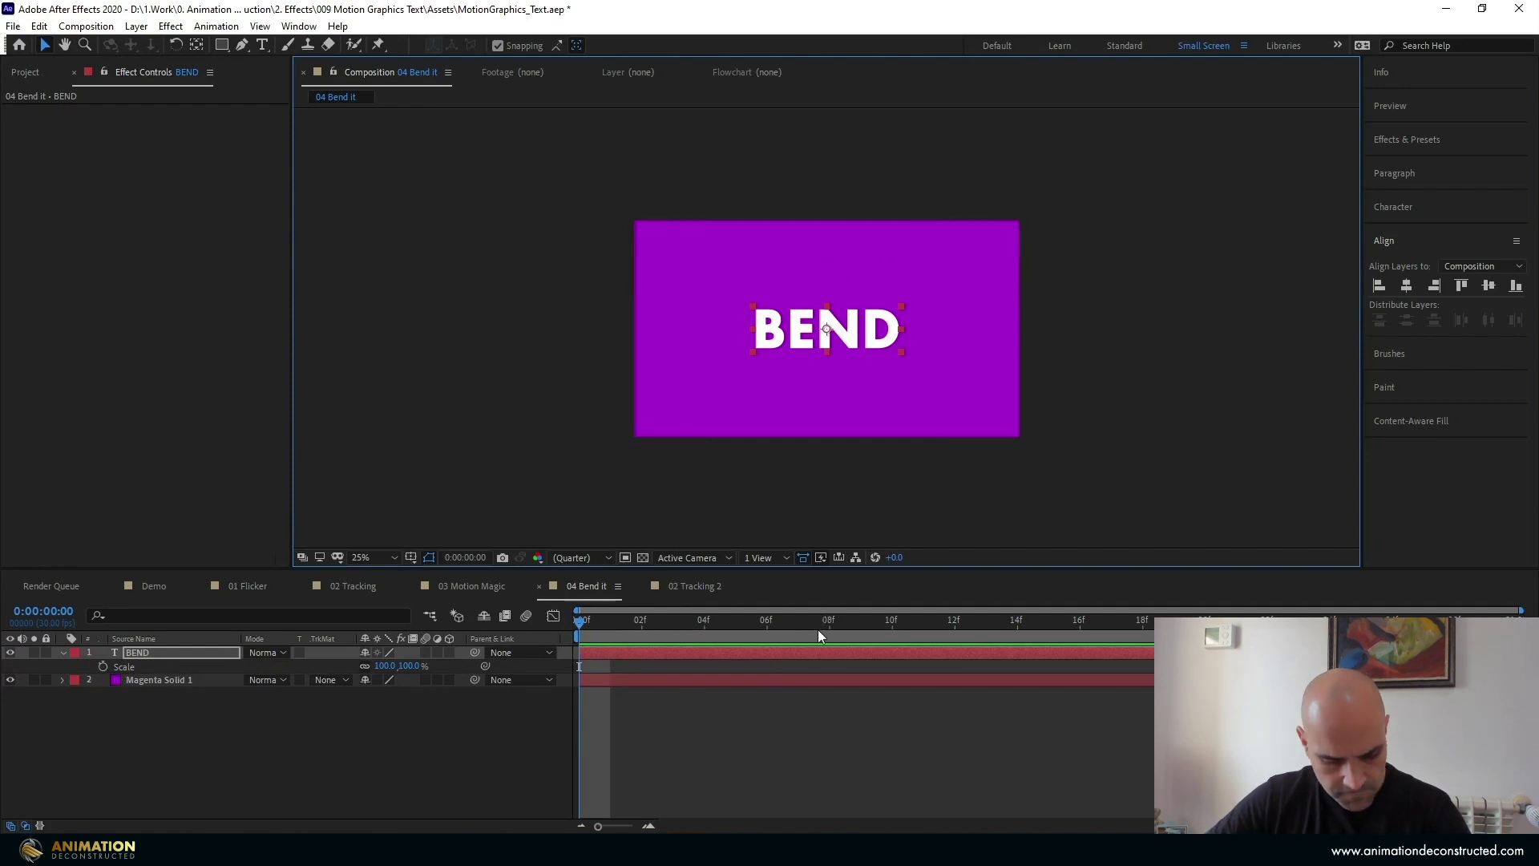
{"action": "left_click_drag", "start_coordinate": [818, 630], "coordinate": [955, 632]}
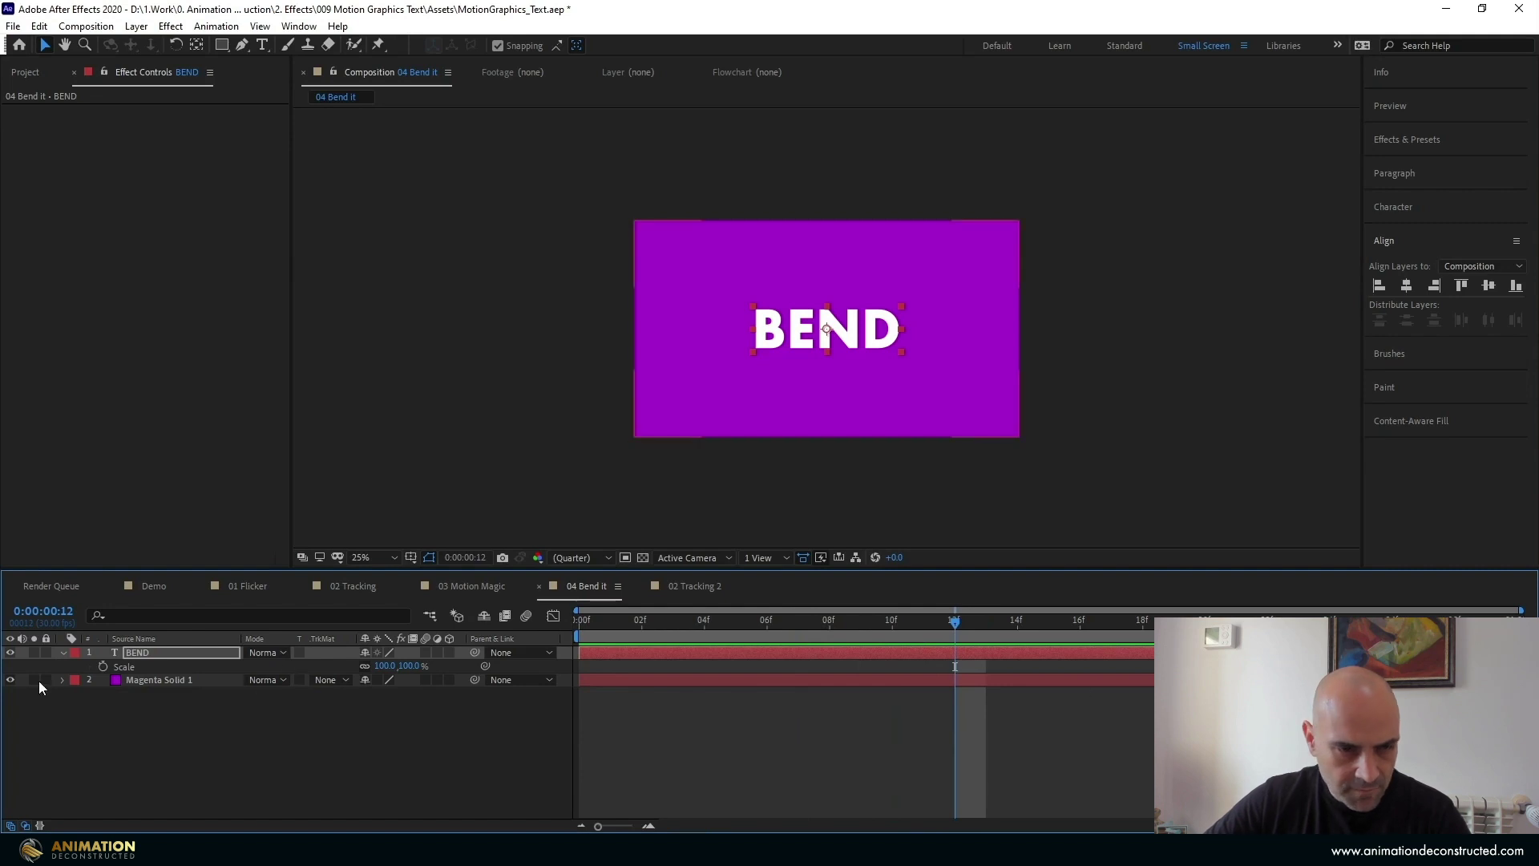
{"action": "left_click", "coordinate": [102, 666]}
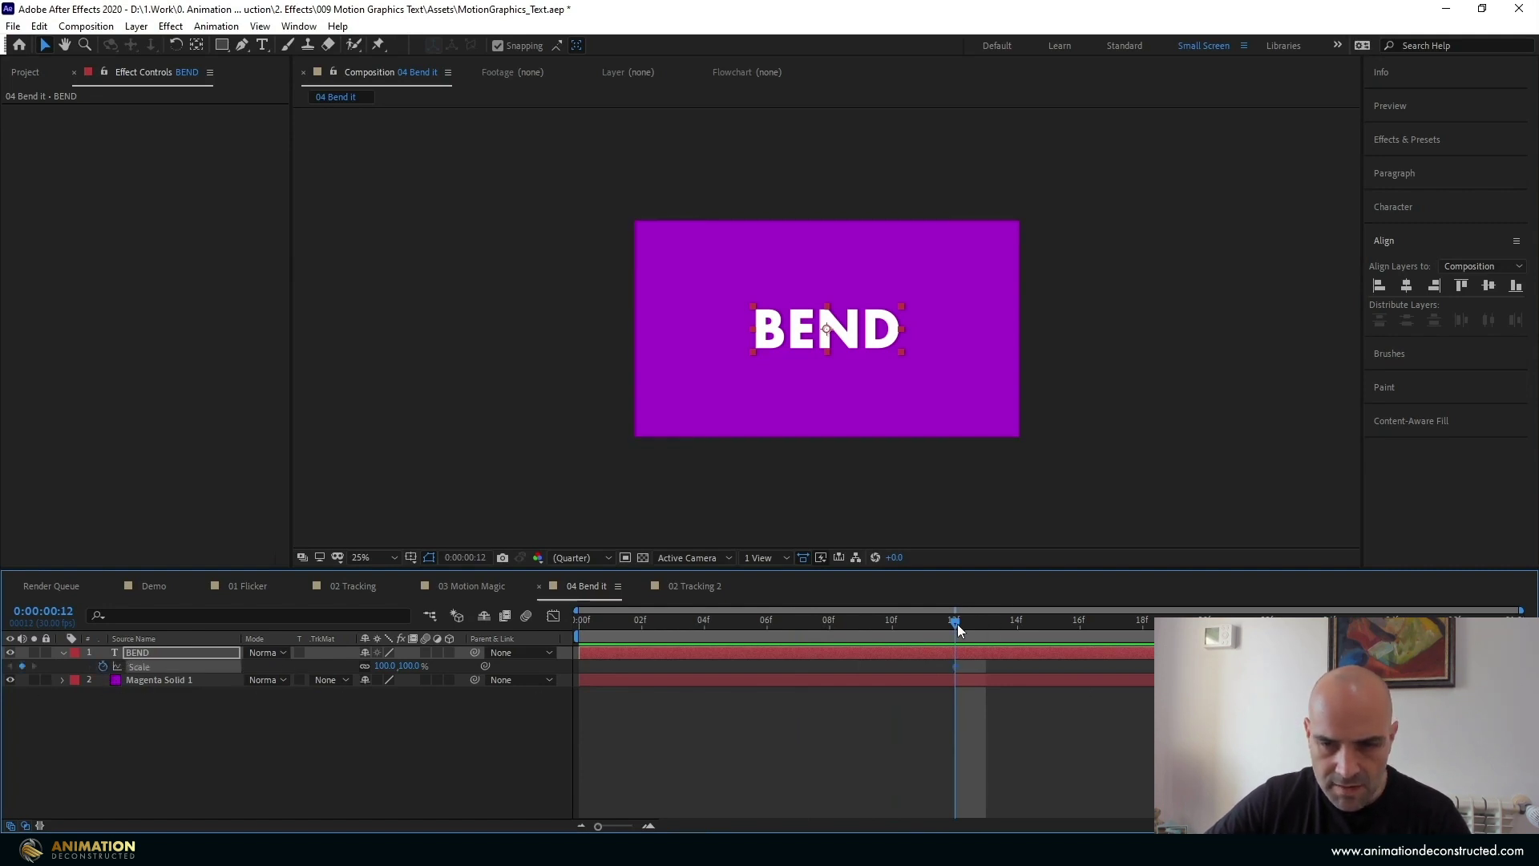
{"action": "left_click_drag", "start_coordinate": [957, 624], "coordinate": [556, 623]}
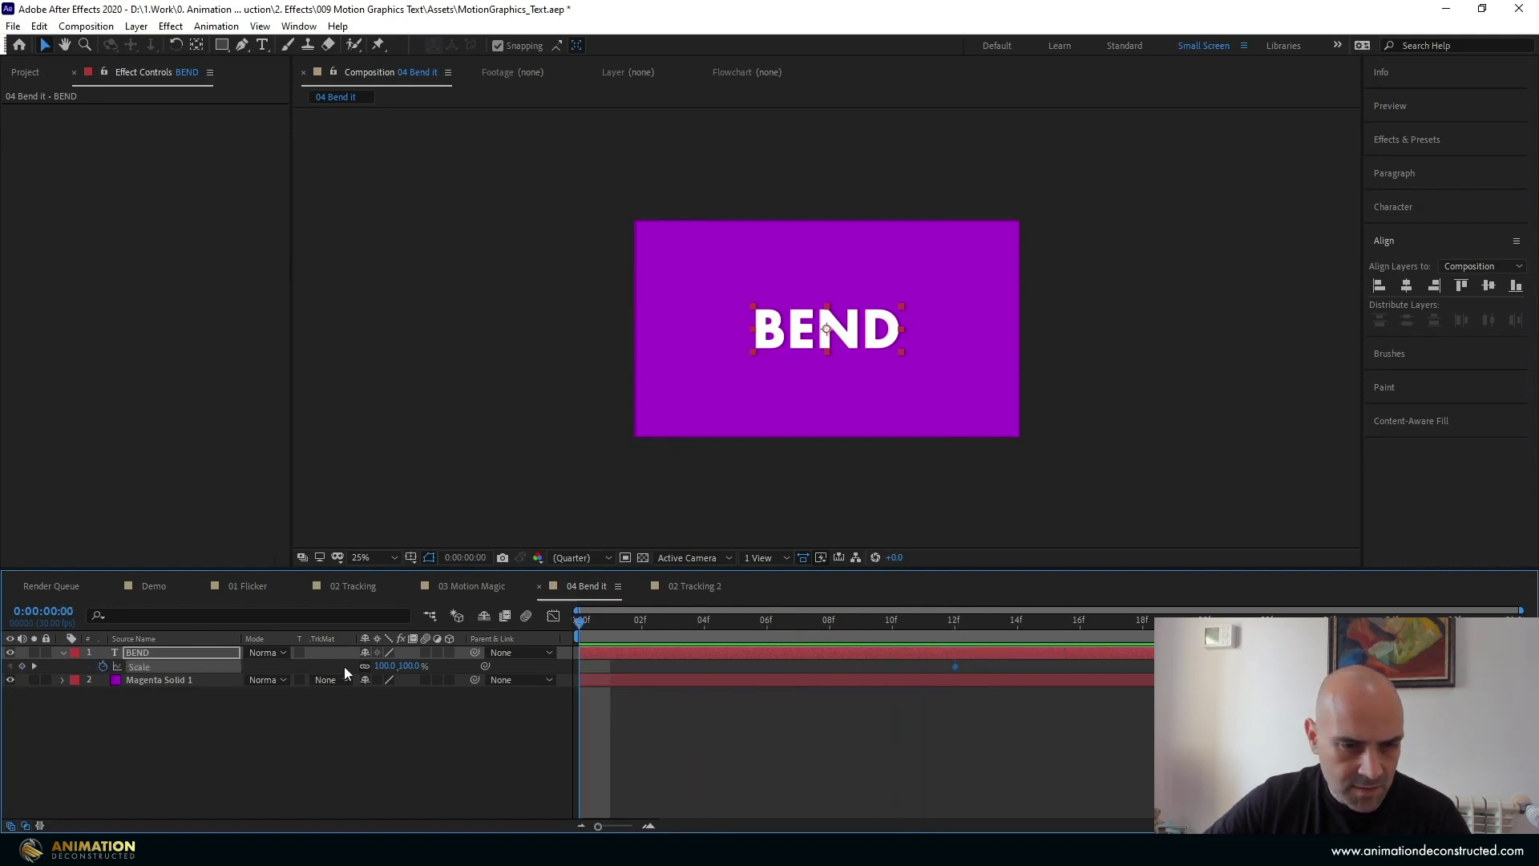
{"action": "left_click_drag", "start_coordinate": [384, 667], "coordinate": [884, 678]}
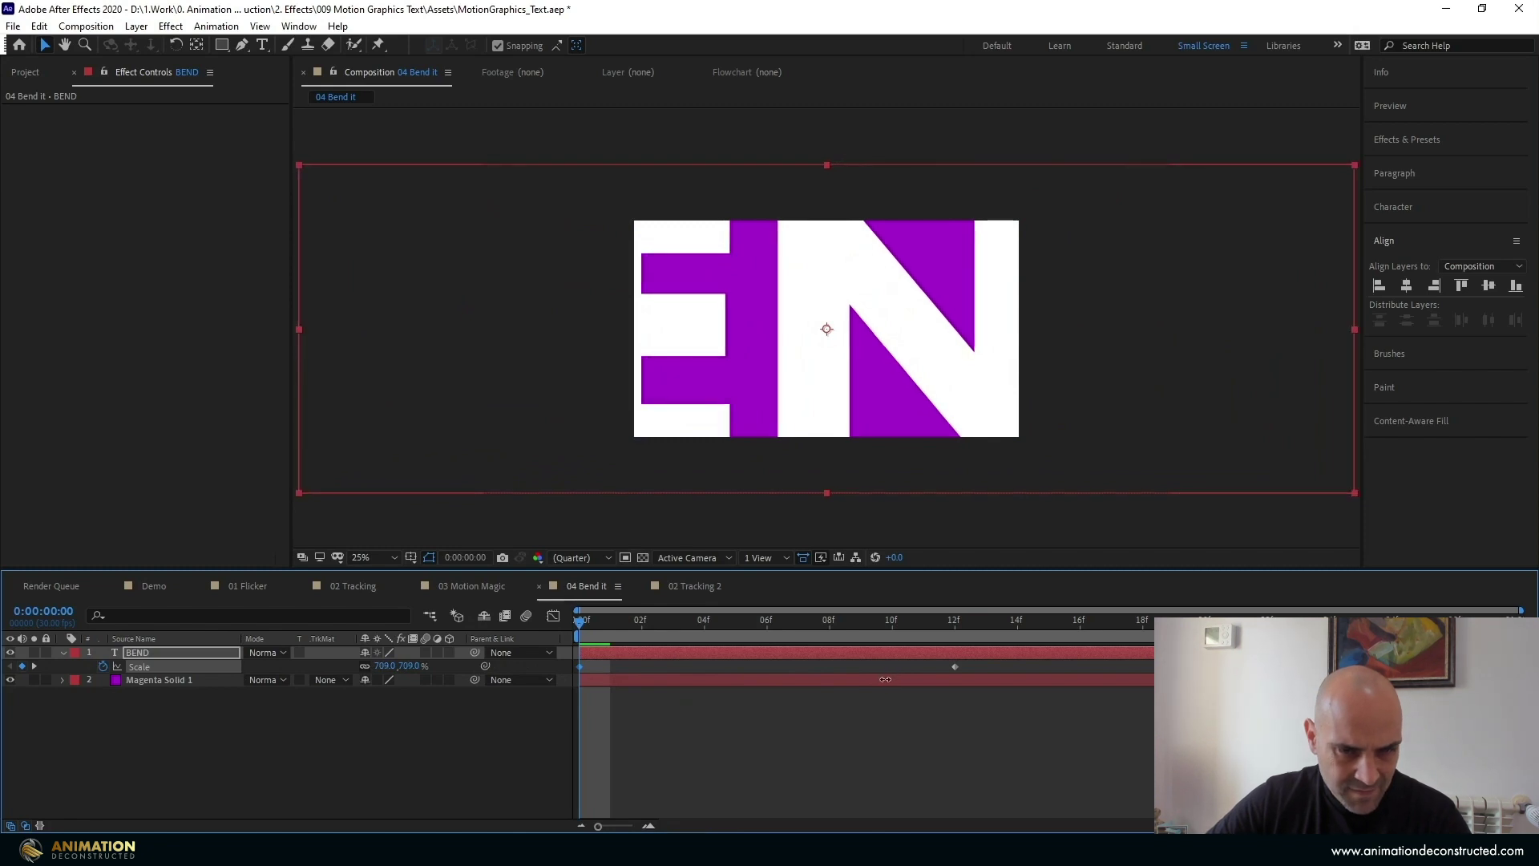
{"action": "left_click", "coordinate": [387, 668]}
{"action": "type", "text": "700"}
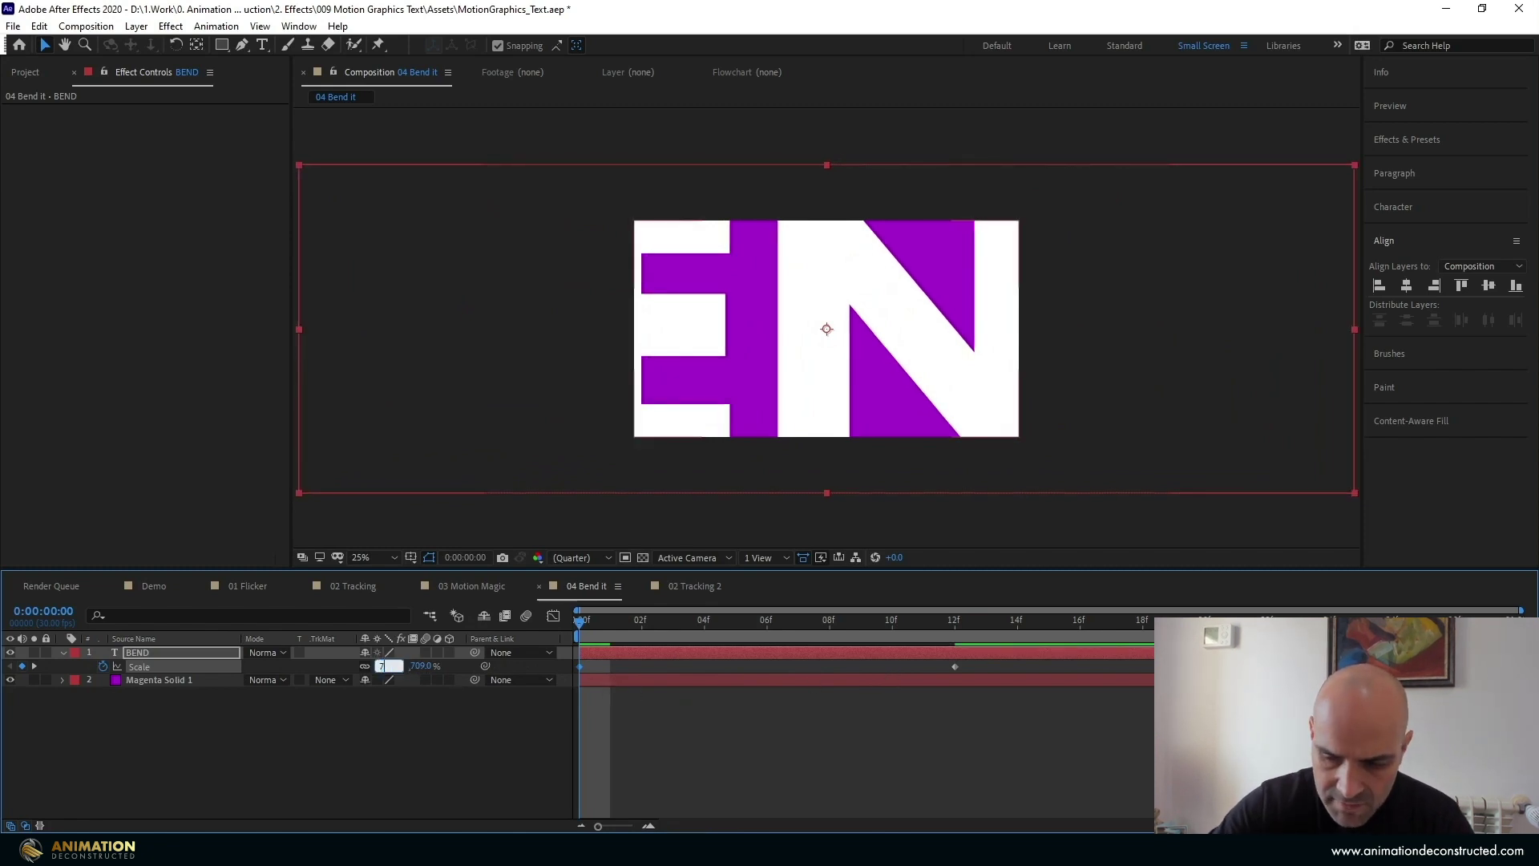
{"action": "key", "text": "Return"}
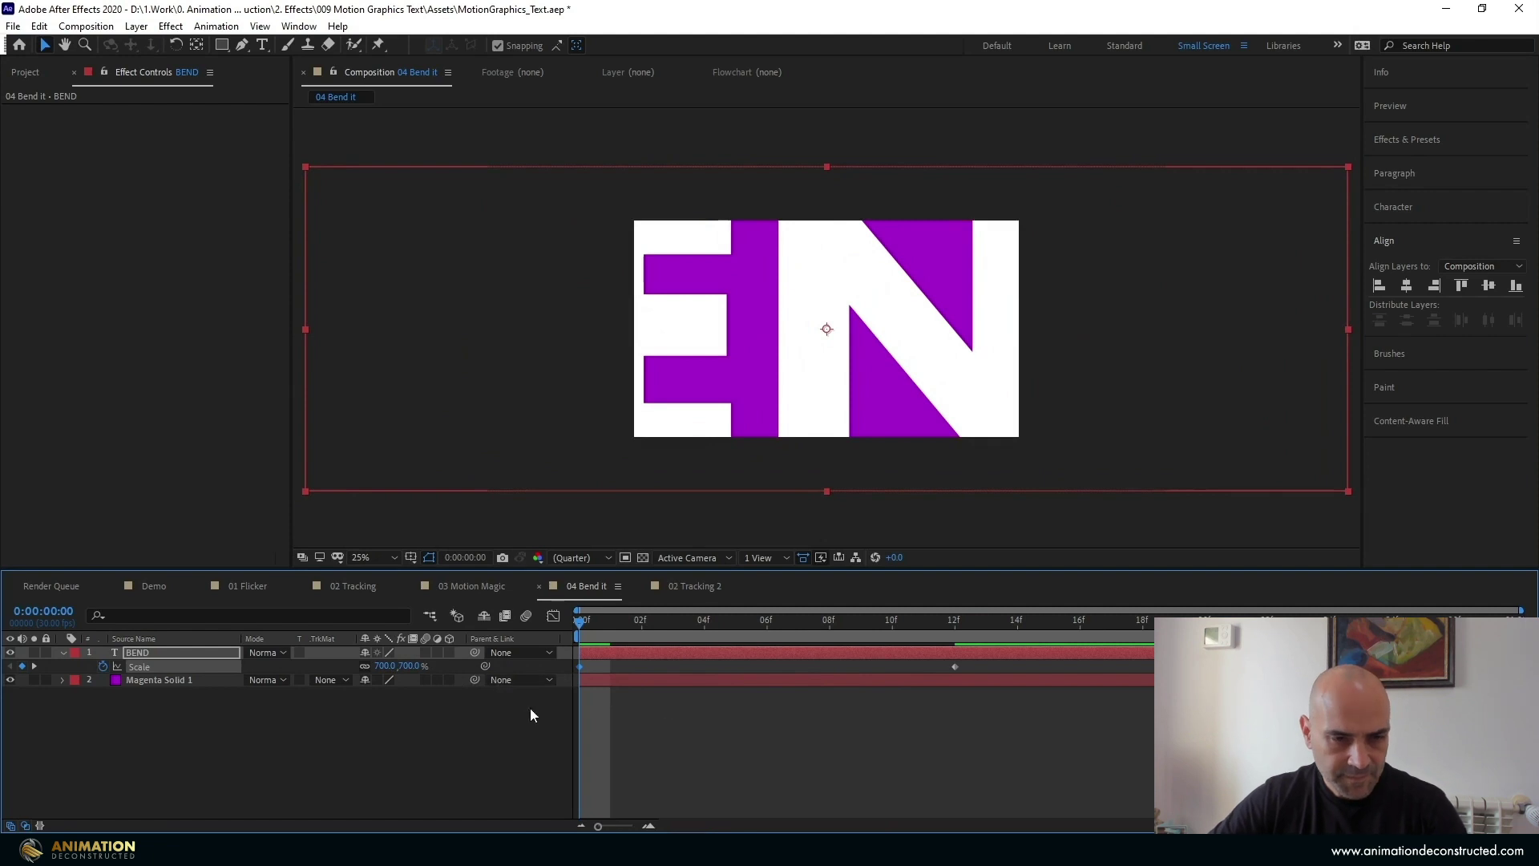
{"action": "left_click_drag", "start_coordinate": [980, 662], "coordinate": [608, 685]}
{"action": "key", "text": "F9"}
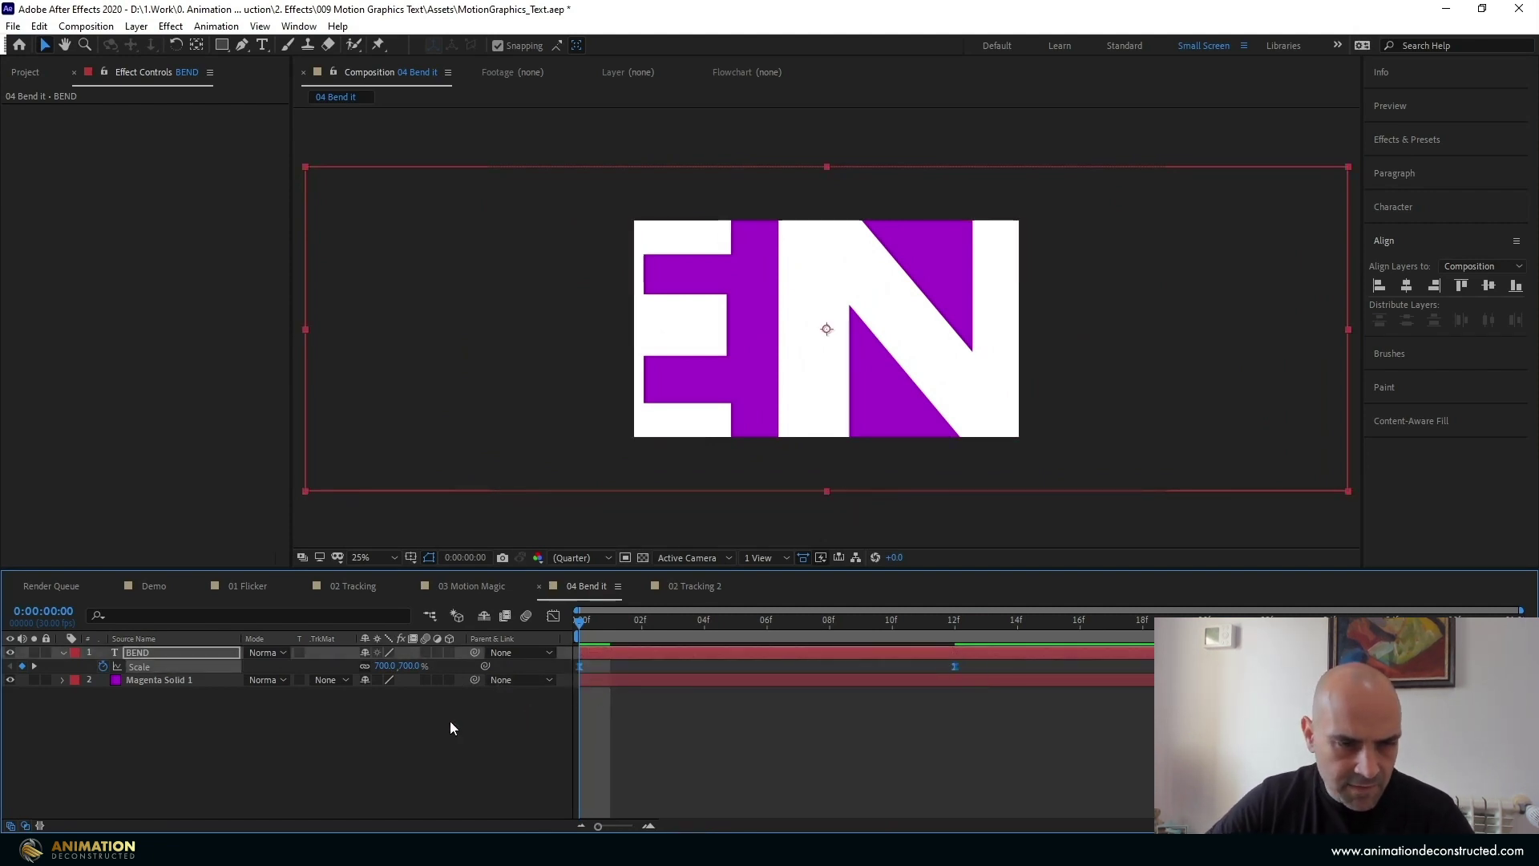
{"action": "left_click", "coordinate": [450, 720]}
Animate the BEND text's Opacity from 0% at frame 0 to 100% at frame 3, Easy Ease both keyframes, and preview
{"action": "left_click", "coordinate": [191, 653]}
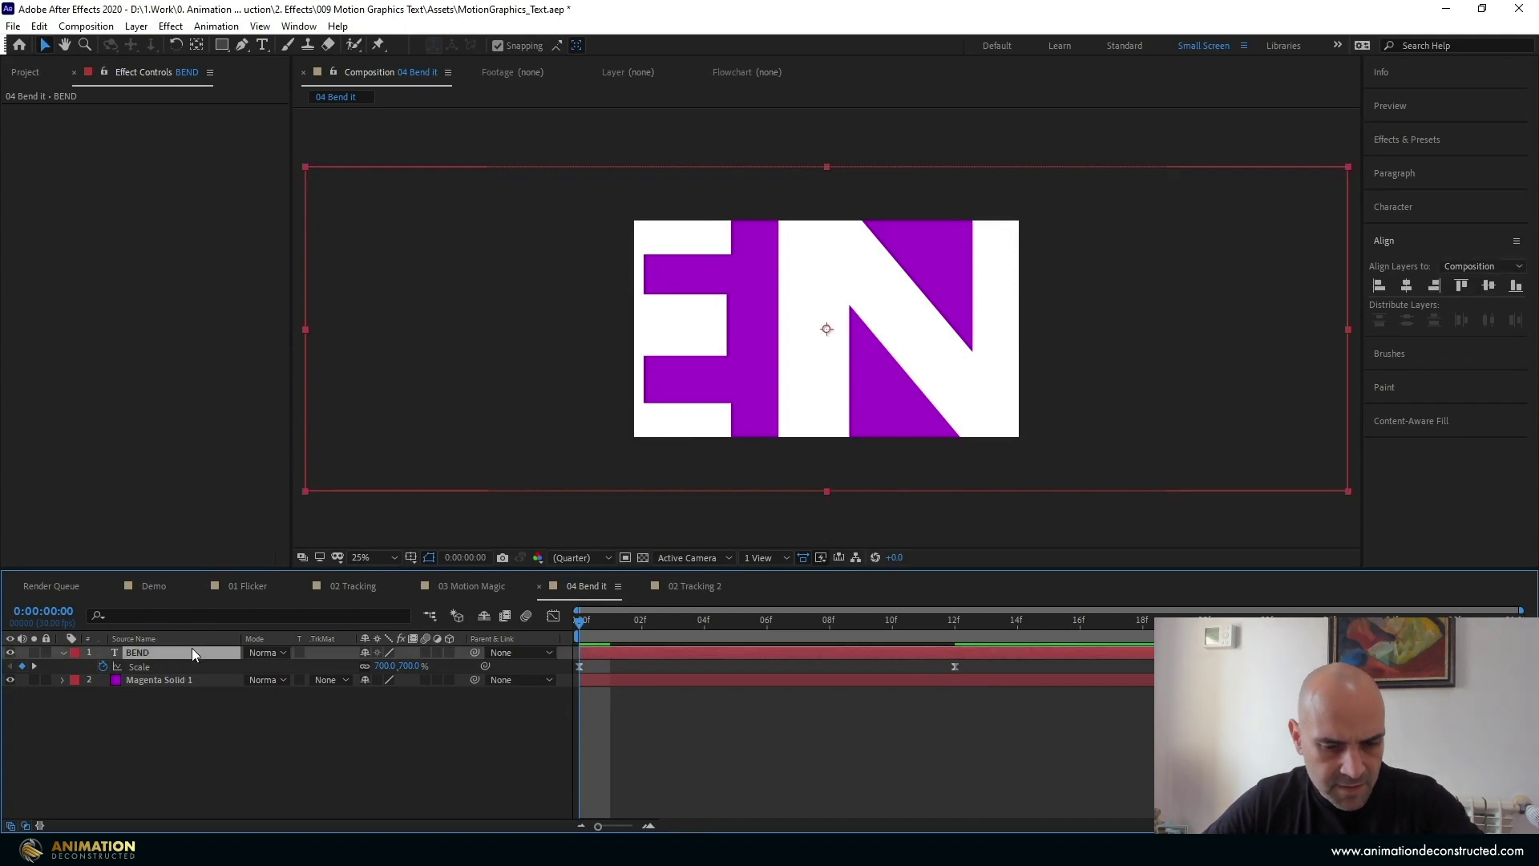
{"action": "key", "text": "shift+t"}
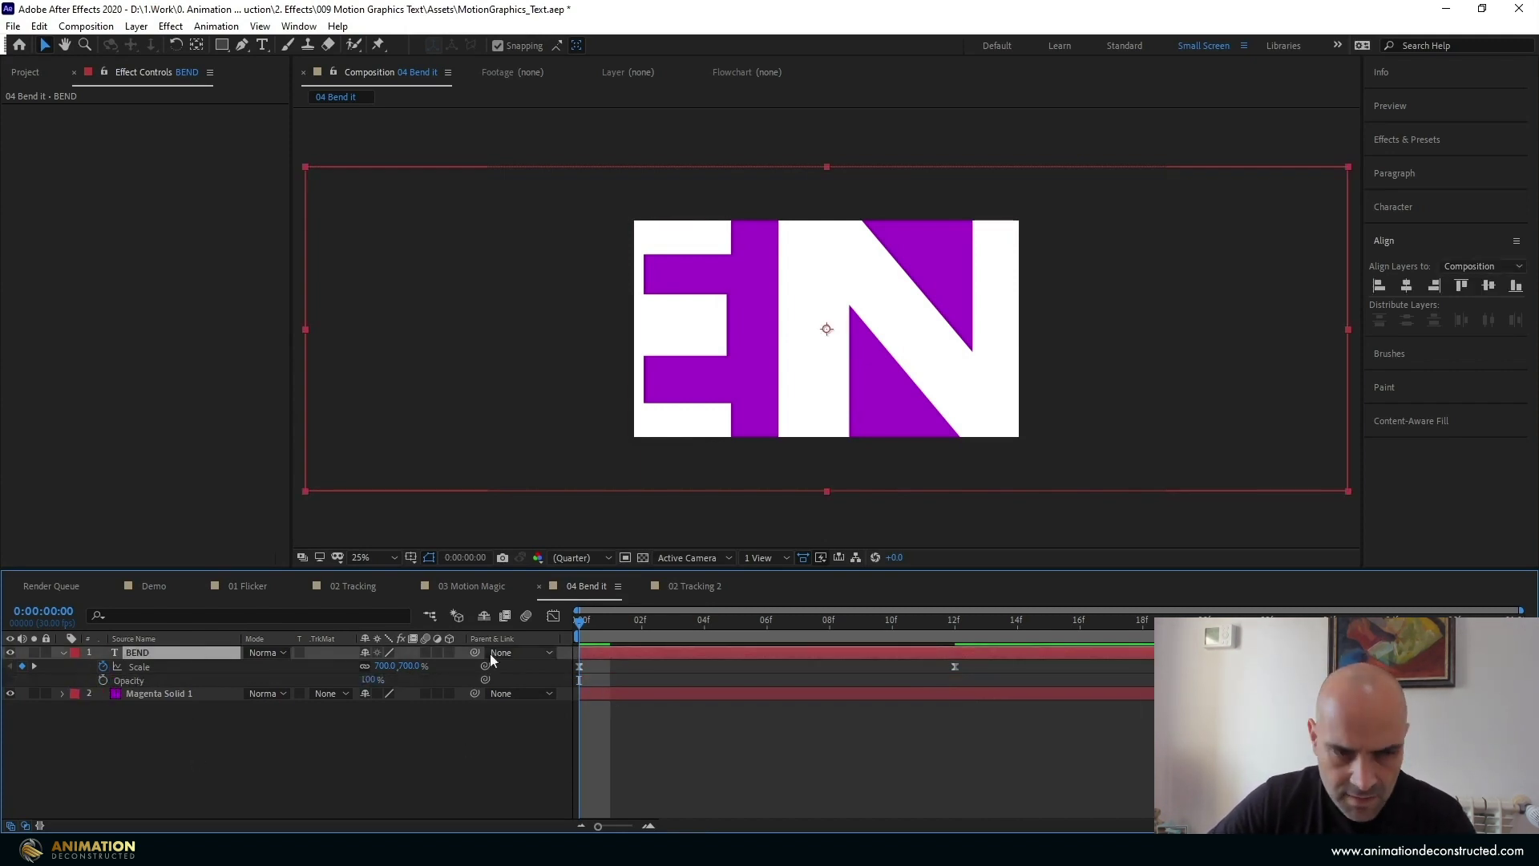
{"action": "left_click", "coordinate": [102, 680]}
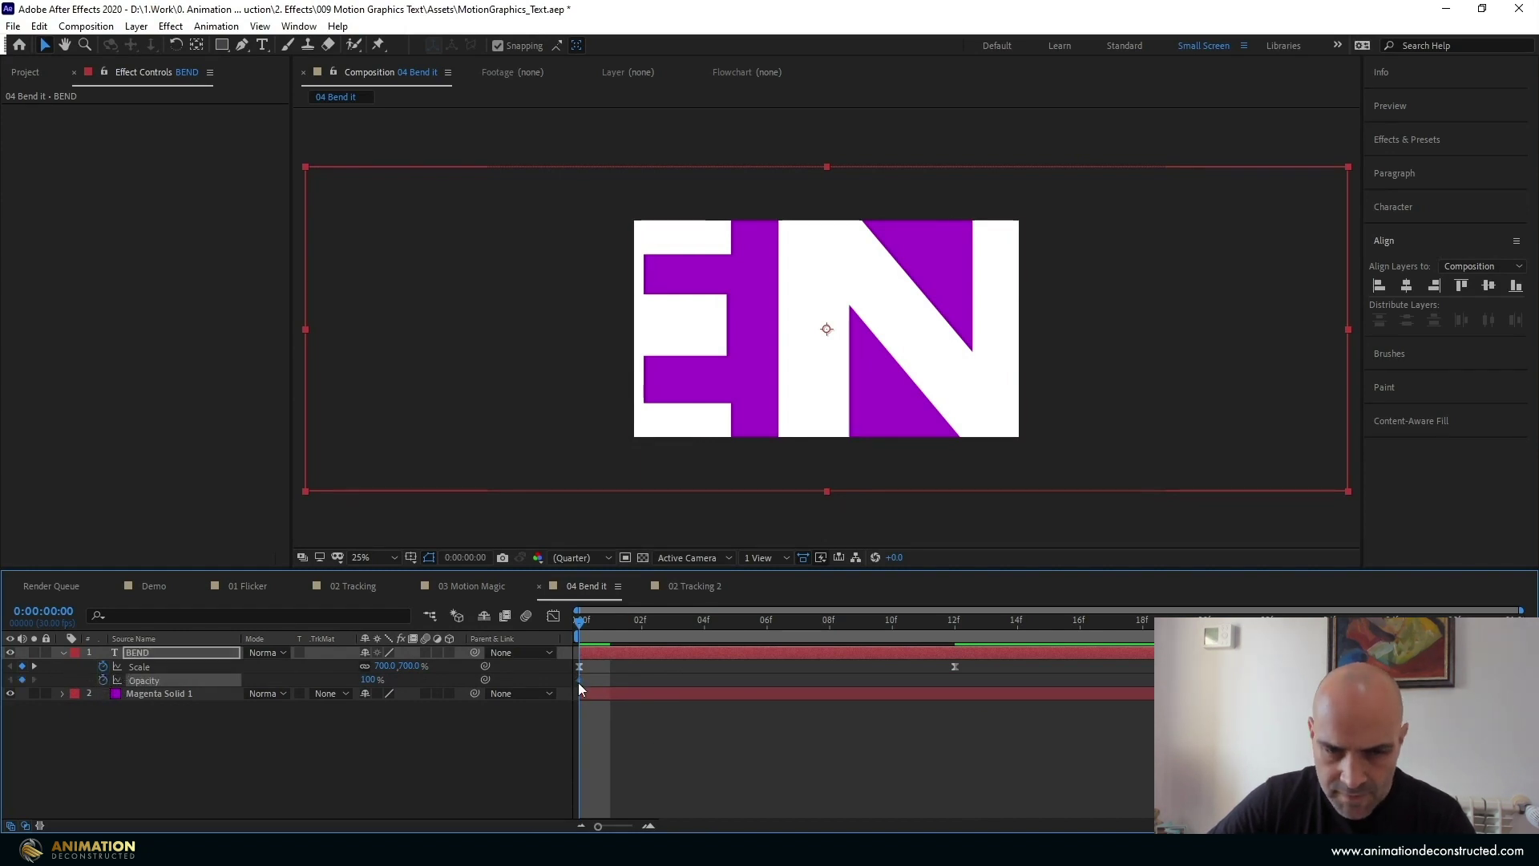
{"action": "left_click_drag", "start_coordinate": [579, 681], "coordinate": [635, 694]}
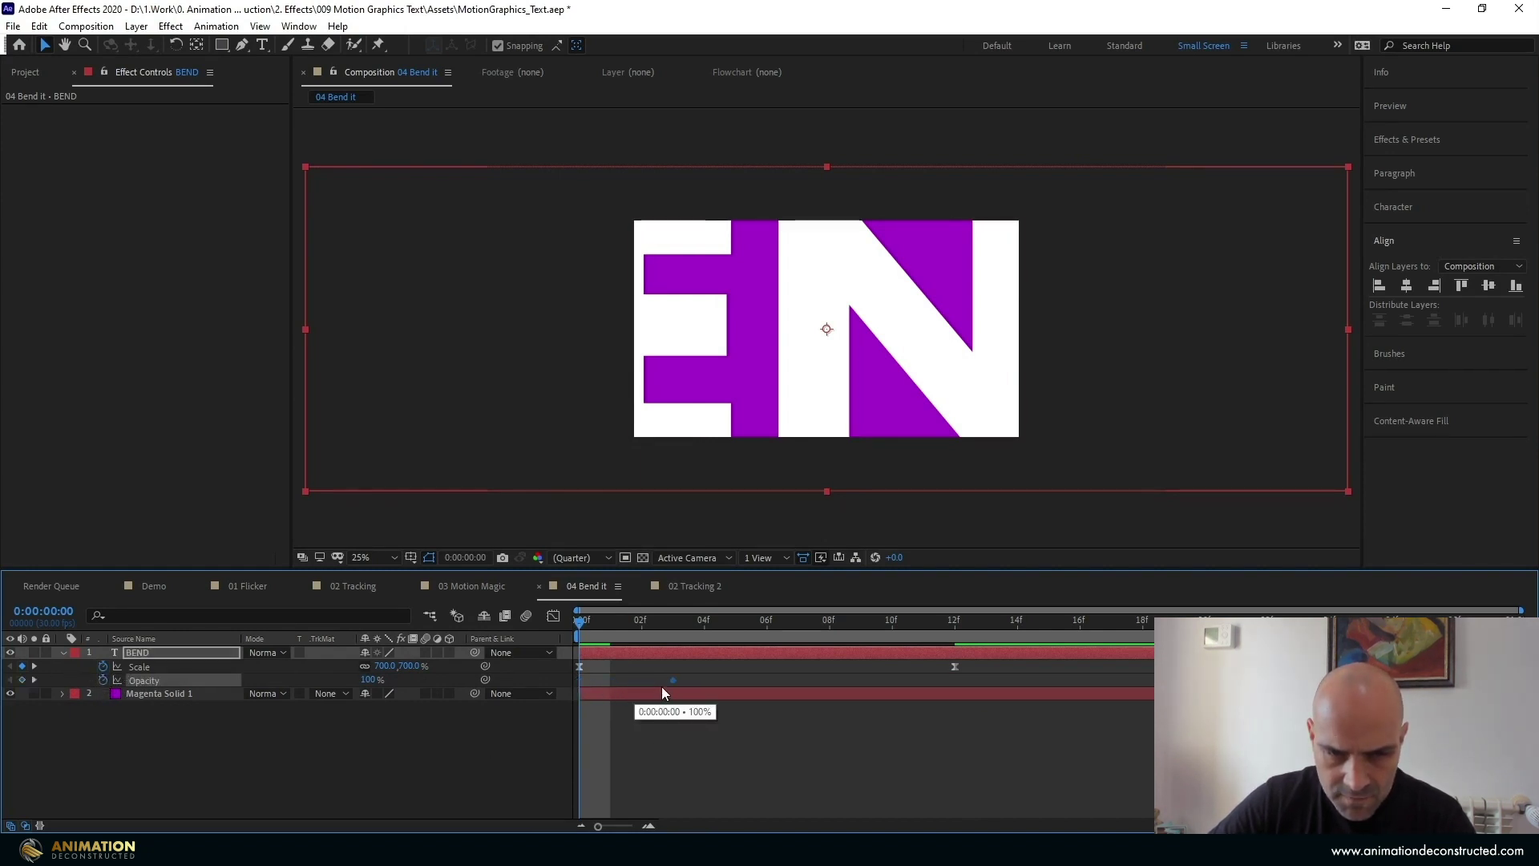
{"action": "left_click_drag", "start_coordinate": [377, 683], "coordinate": [89, 685]}
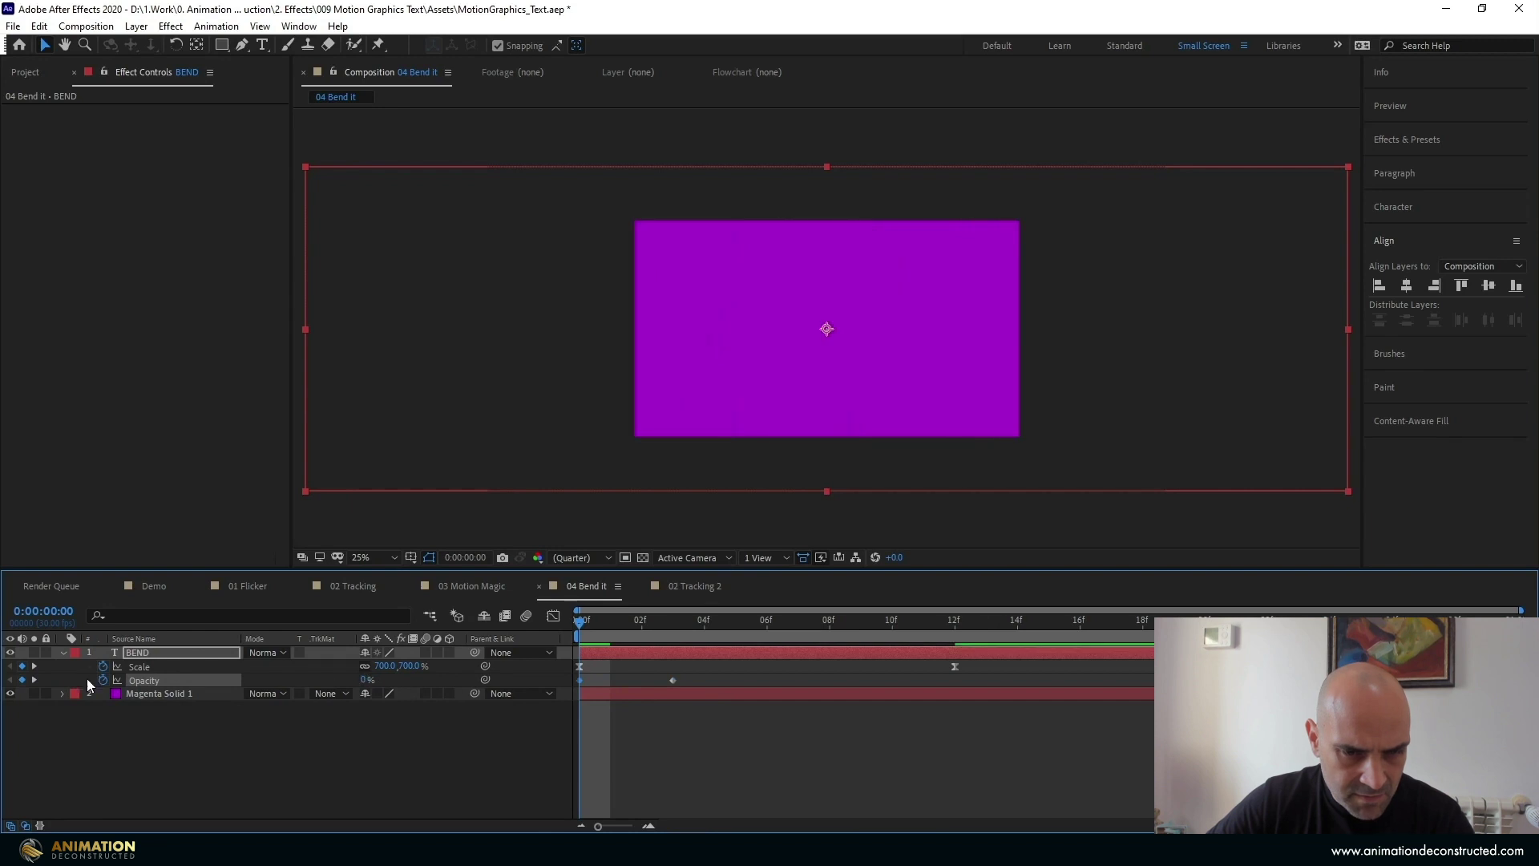
{"action": "left_click_drag", "start_coordinate": [692, 676], "coordinate": [556, 681]}
{"action": "key", "text": "space"}
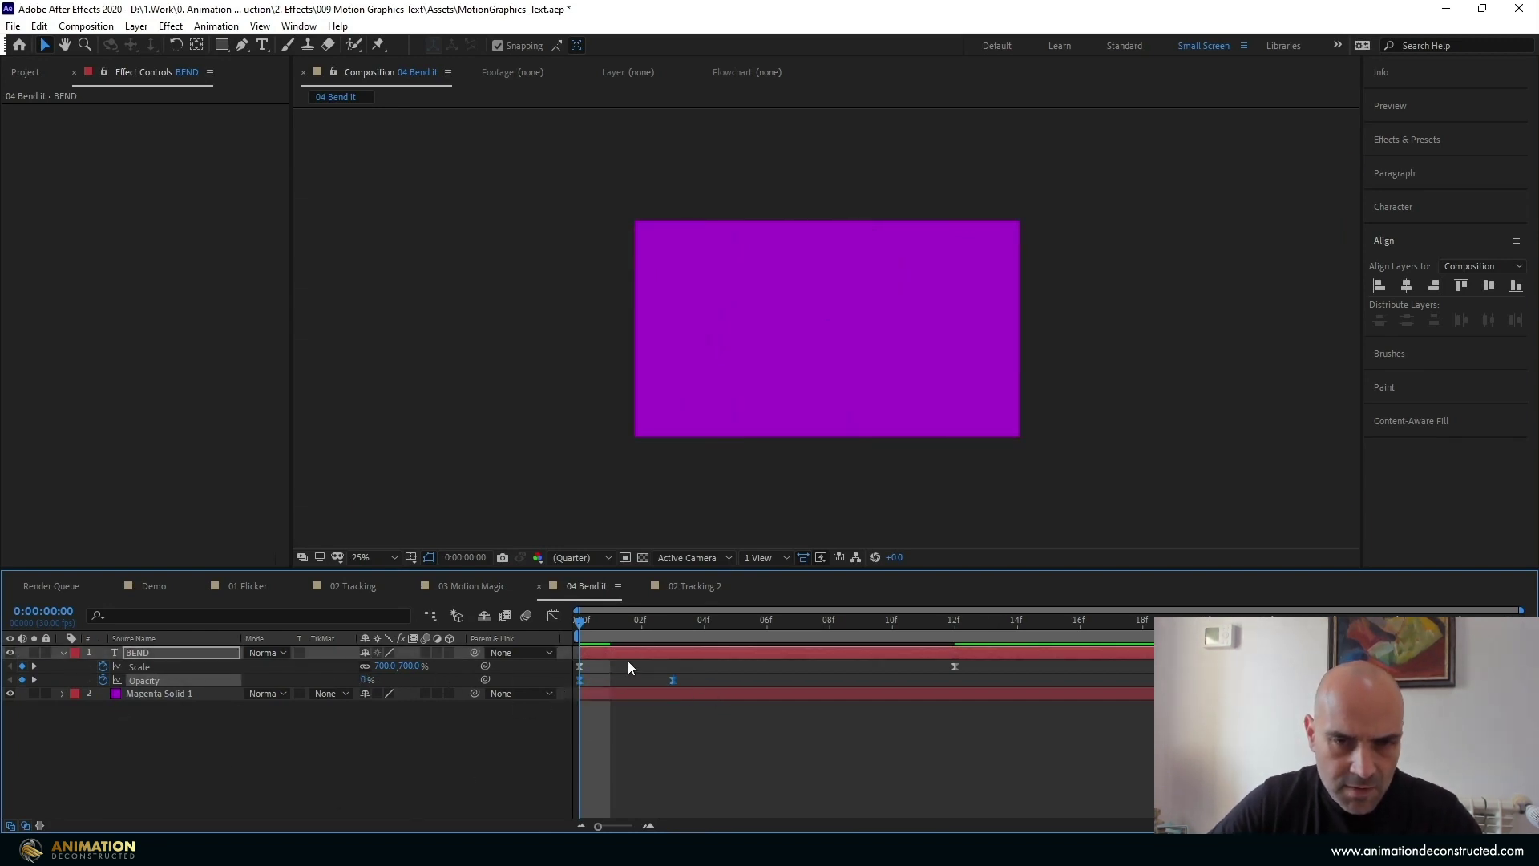
At frame 8, apply the Bulge effect to the BEND text and enlarge its radius to about 1140 horizontally and 1036 vertically
{"action": "left_click_drag", "start_coordinate": [621, 623], "coordinate": [837, 653]}
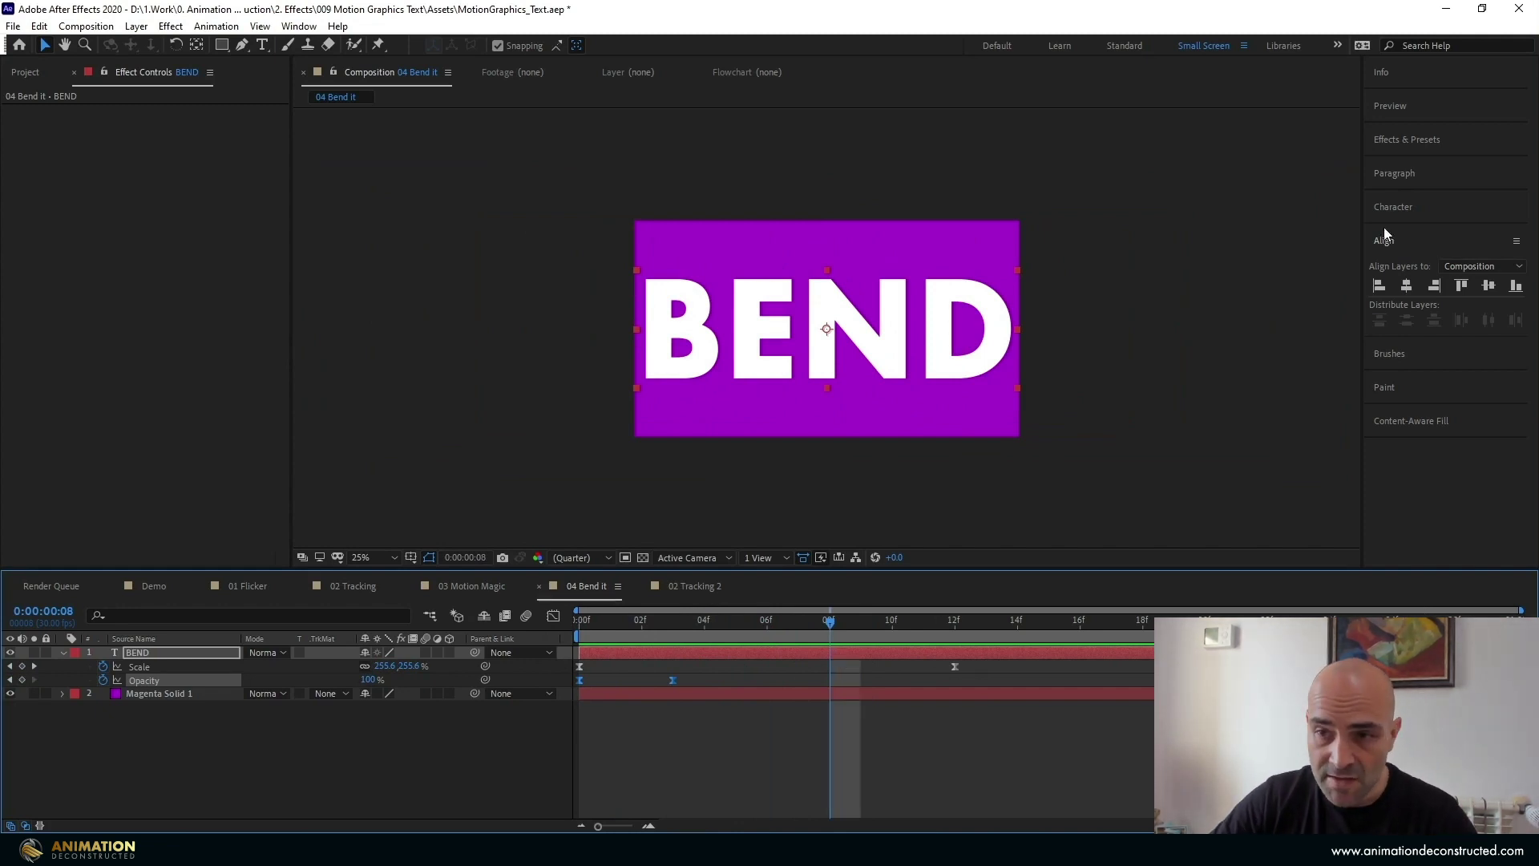
{"action": "left_click", "coordinate": [1399, 142]}
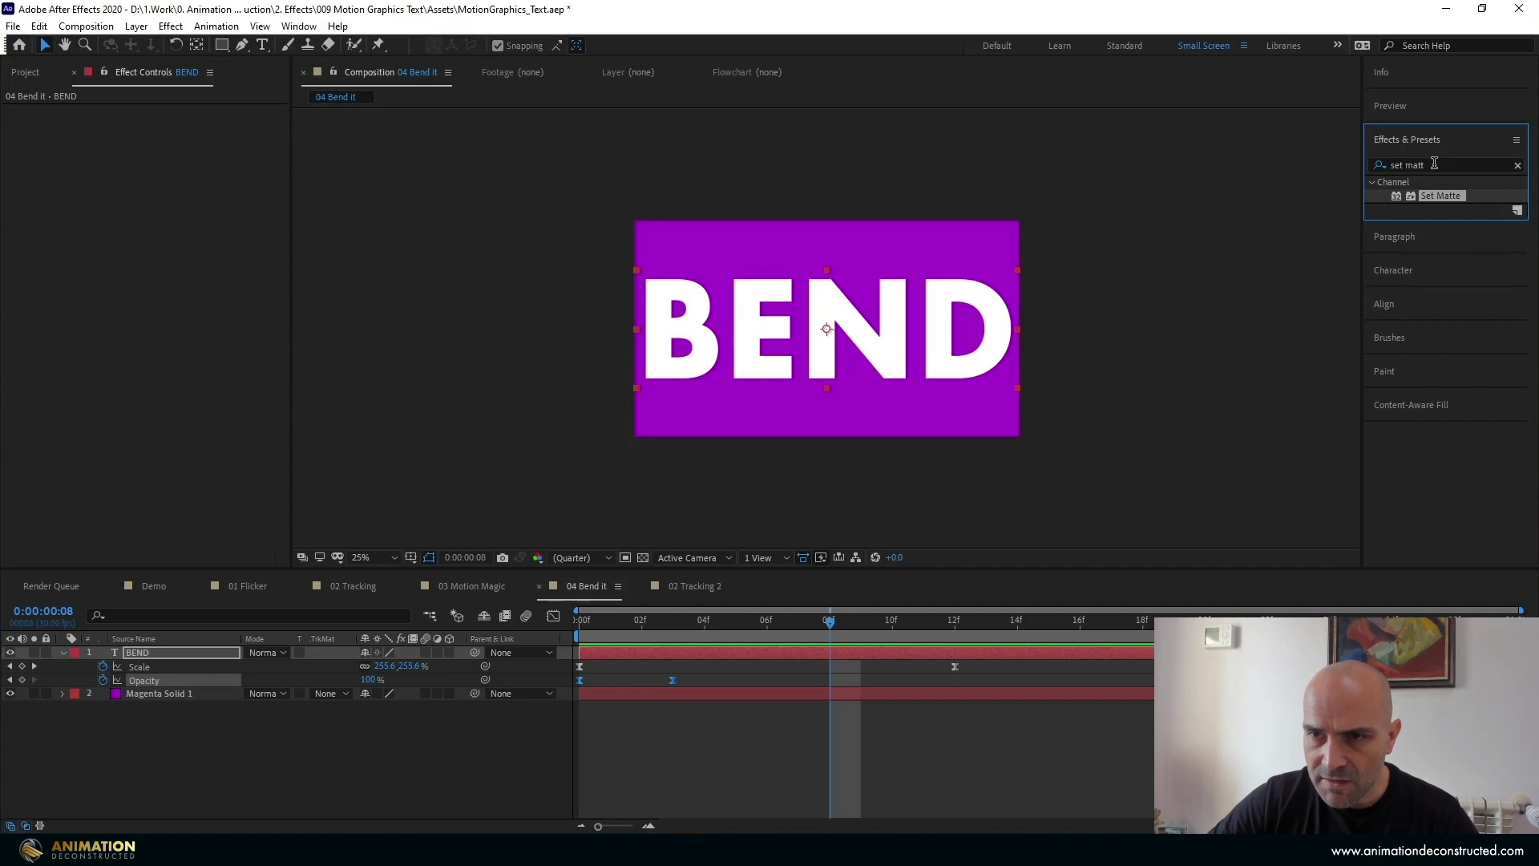
{"action": "left_click", "coordinate": [1434, 164]}
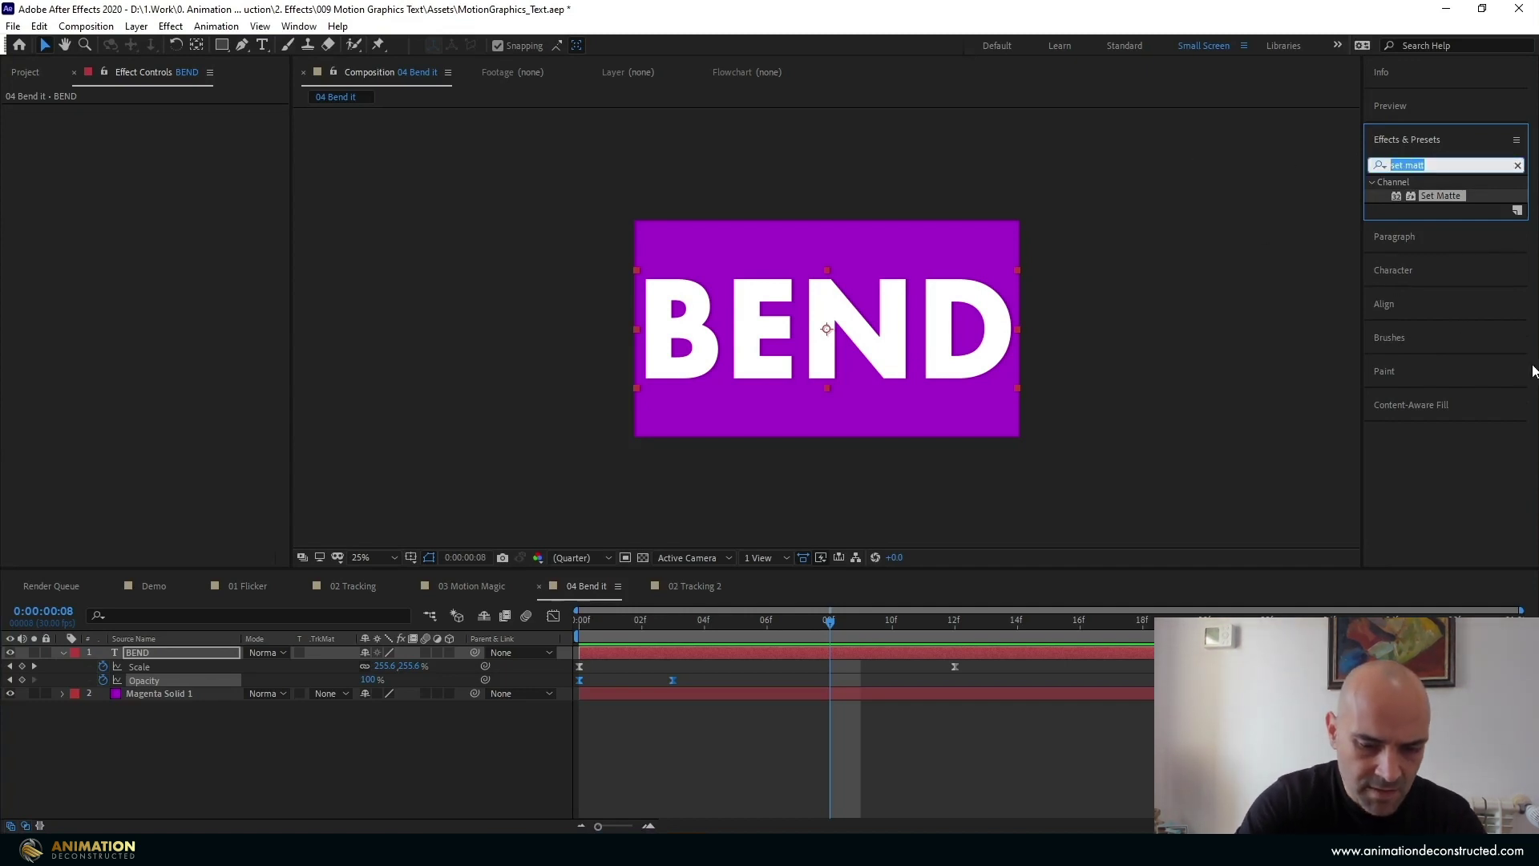
{"action": "type", "text": "bulg"}
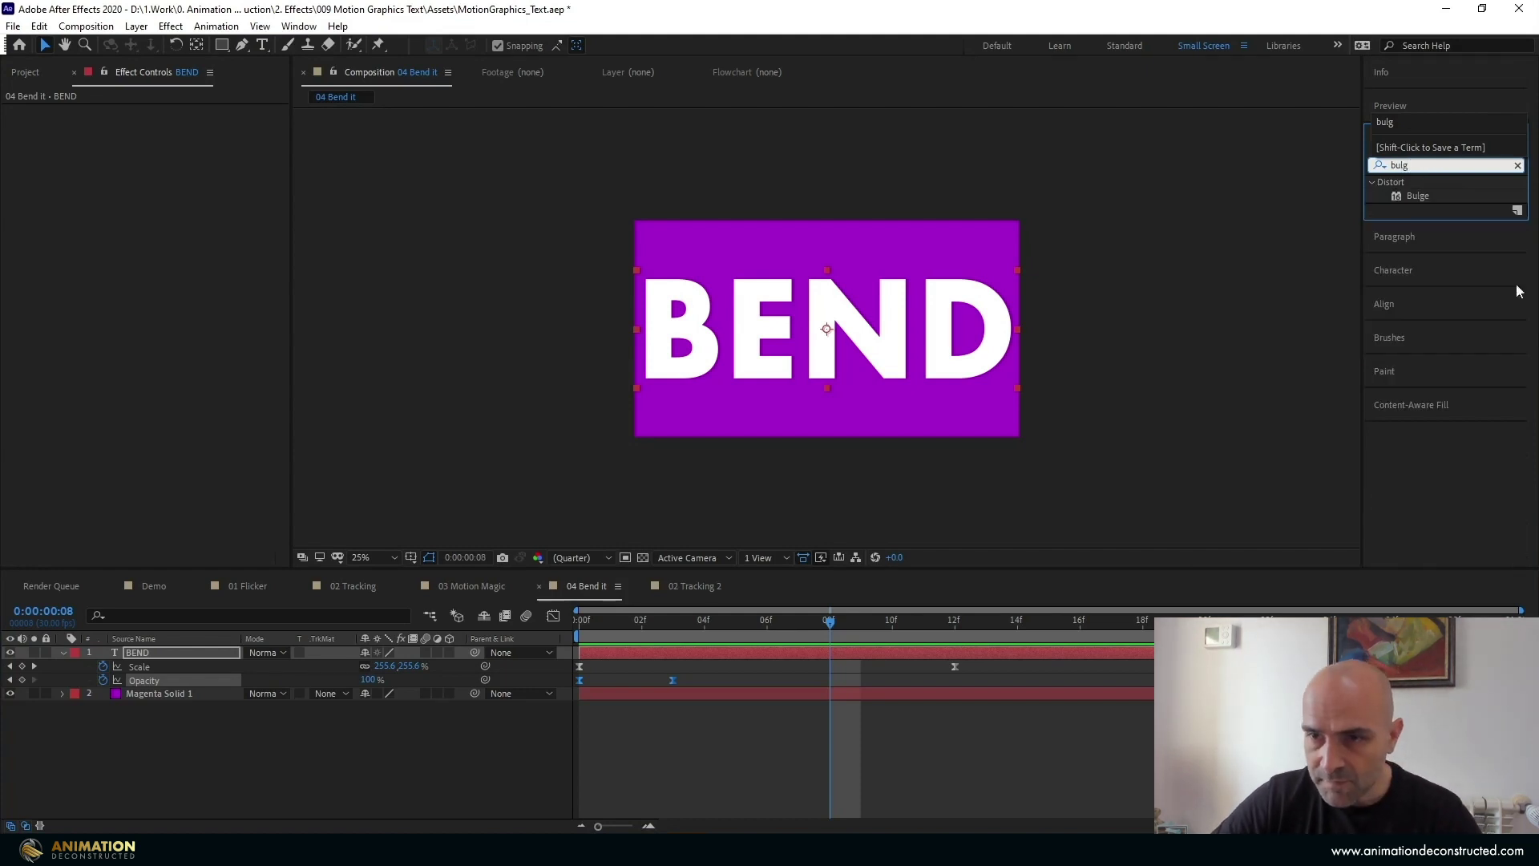
{"action": "double_click", "coordinate": [1418, 196]}
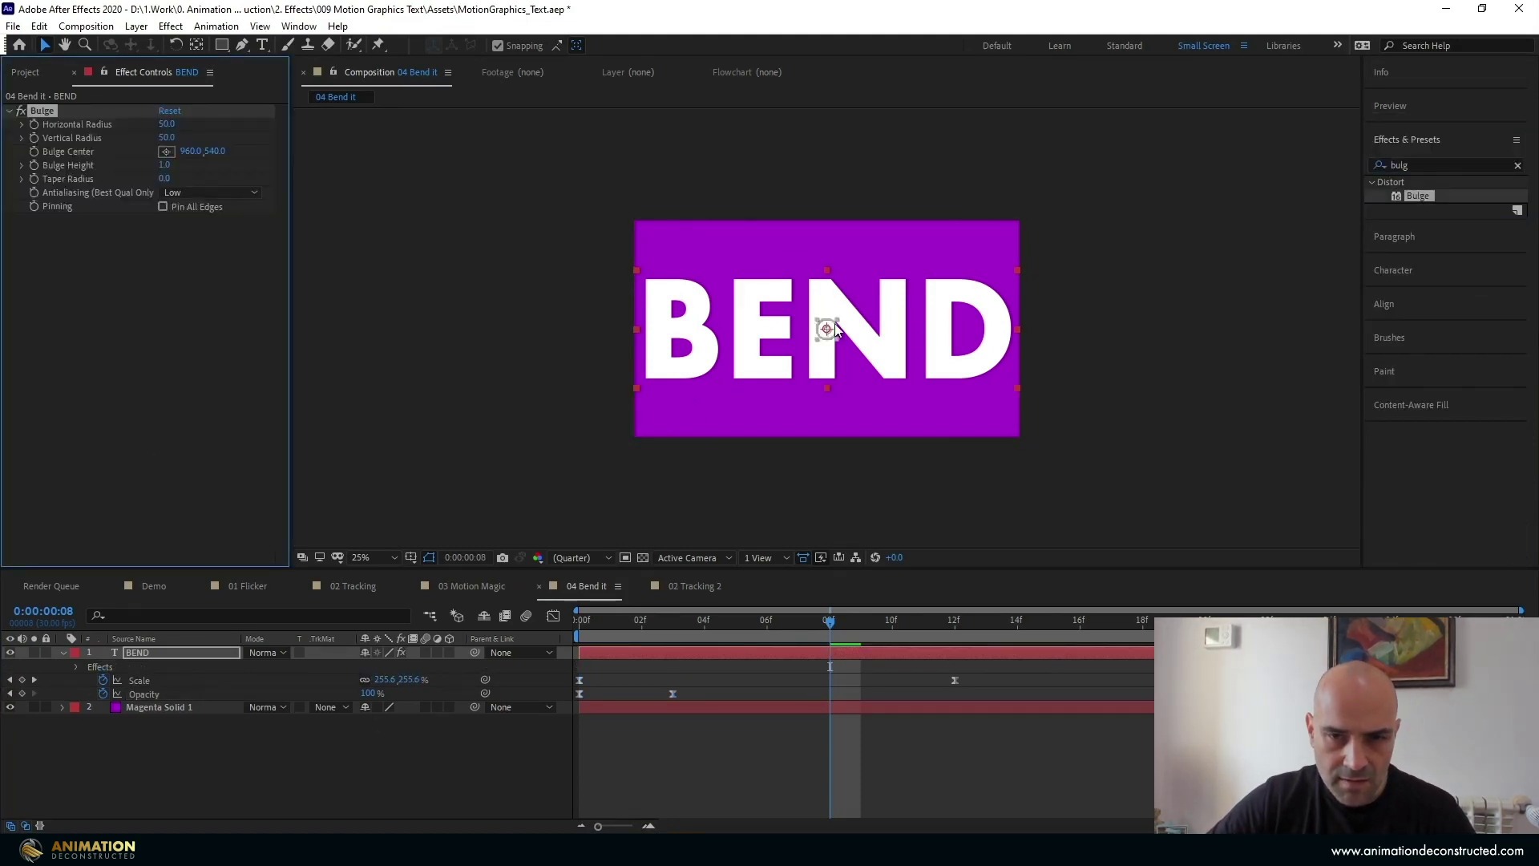
{"action": "left_click_drag", "start_coordinate": [840, 324], "coordinate": [1055, 122]}
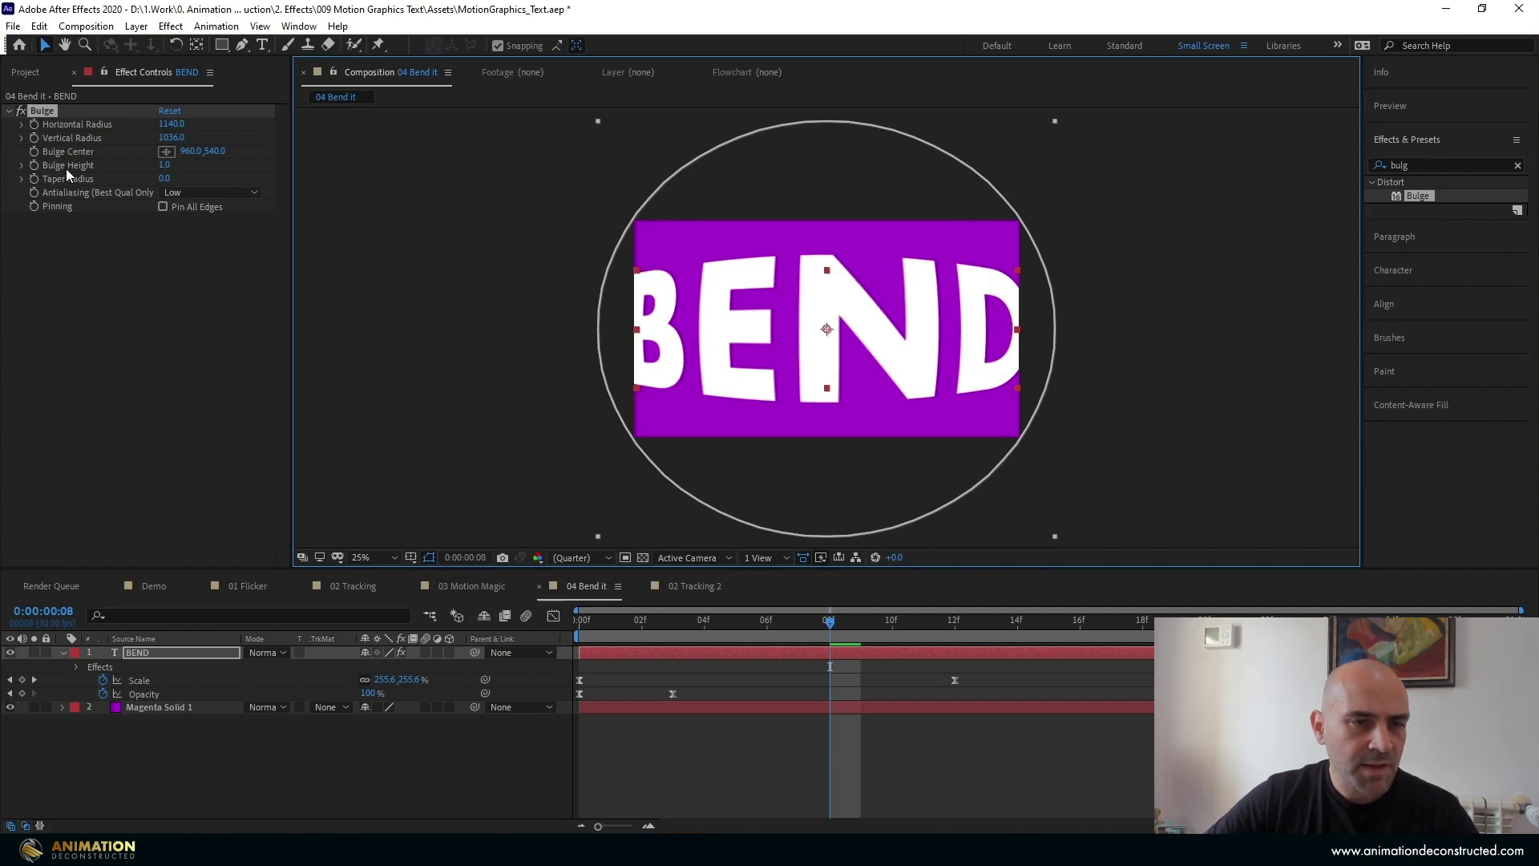
Set the Bulge Height to -1 and preview the animation from the first frame
{"action": "left_click", "coordinate": [164, 165]}
{"action": "type", "text": "-"}
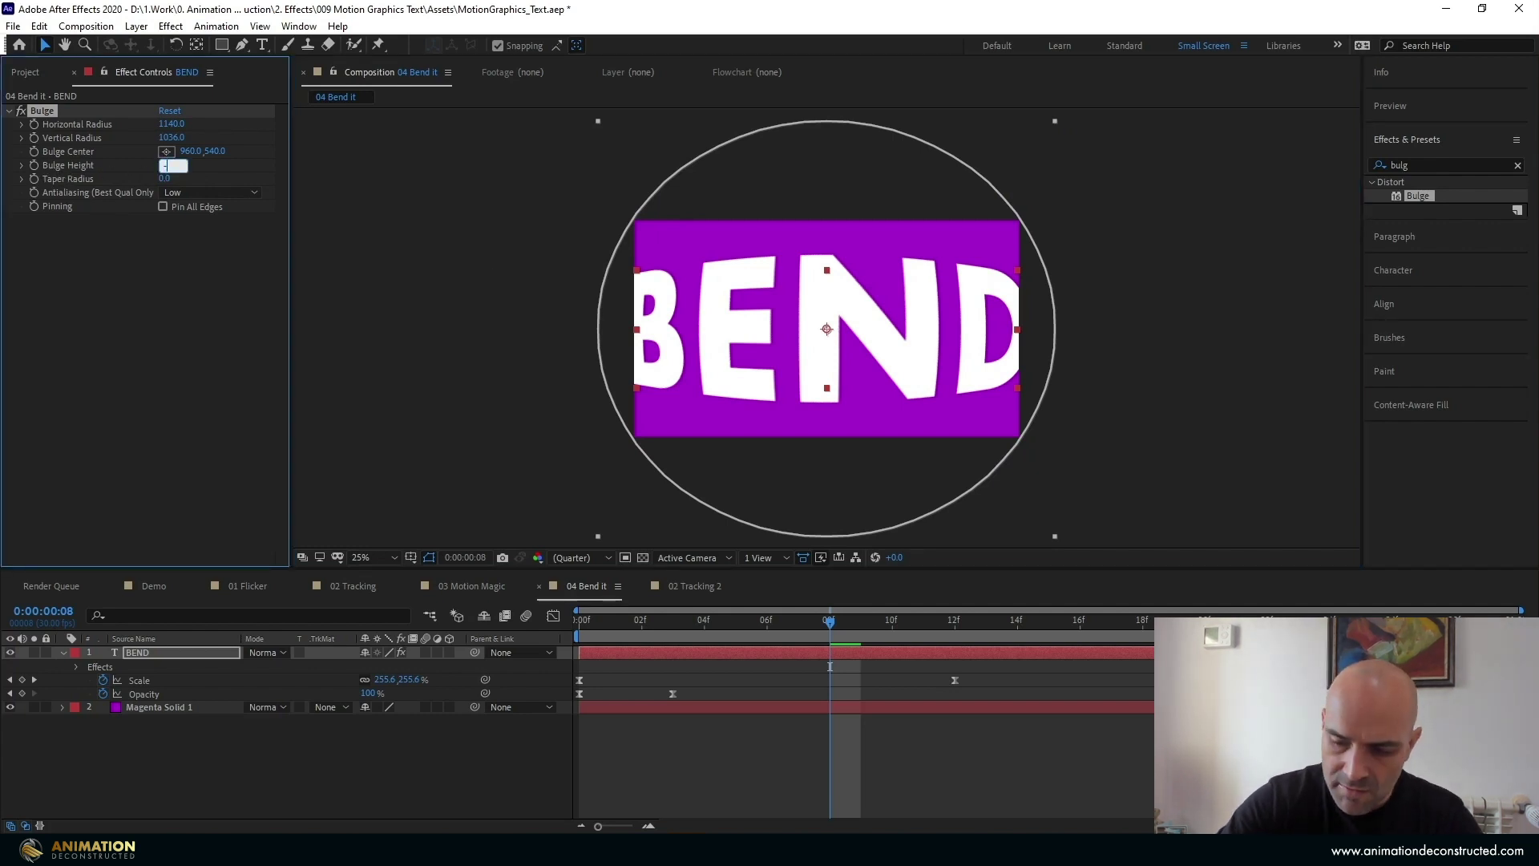
{"action": "type", "text": "1"}
{"action": "key", "text": "Return"}
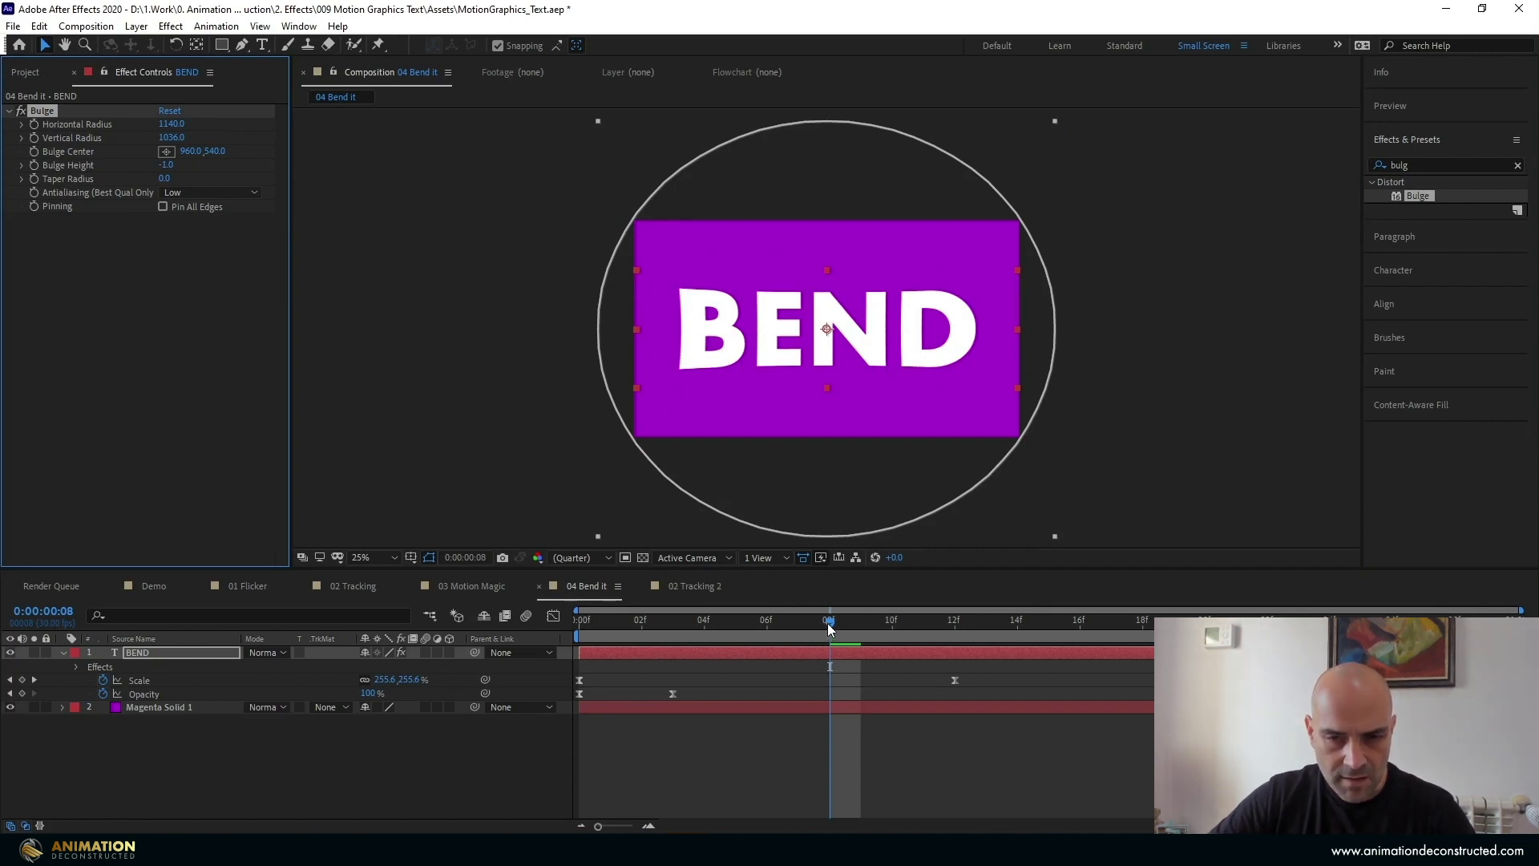
{"action": "left_click_drag", "start_coordinate": [830, 621], "coordinate": [578, 623]}
{"action": "key", "text": "space"}
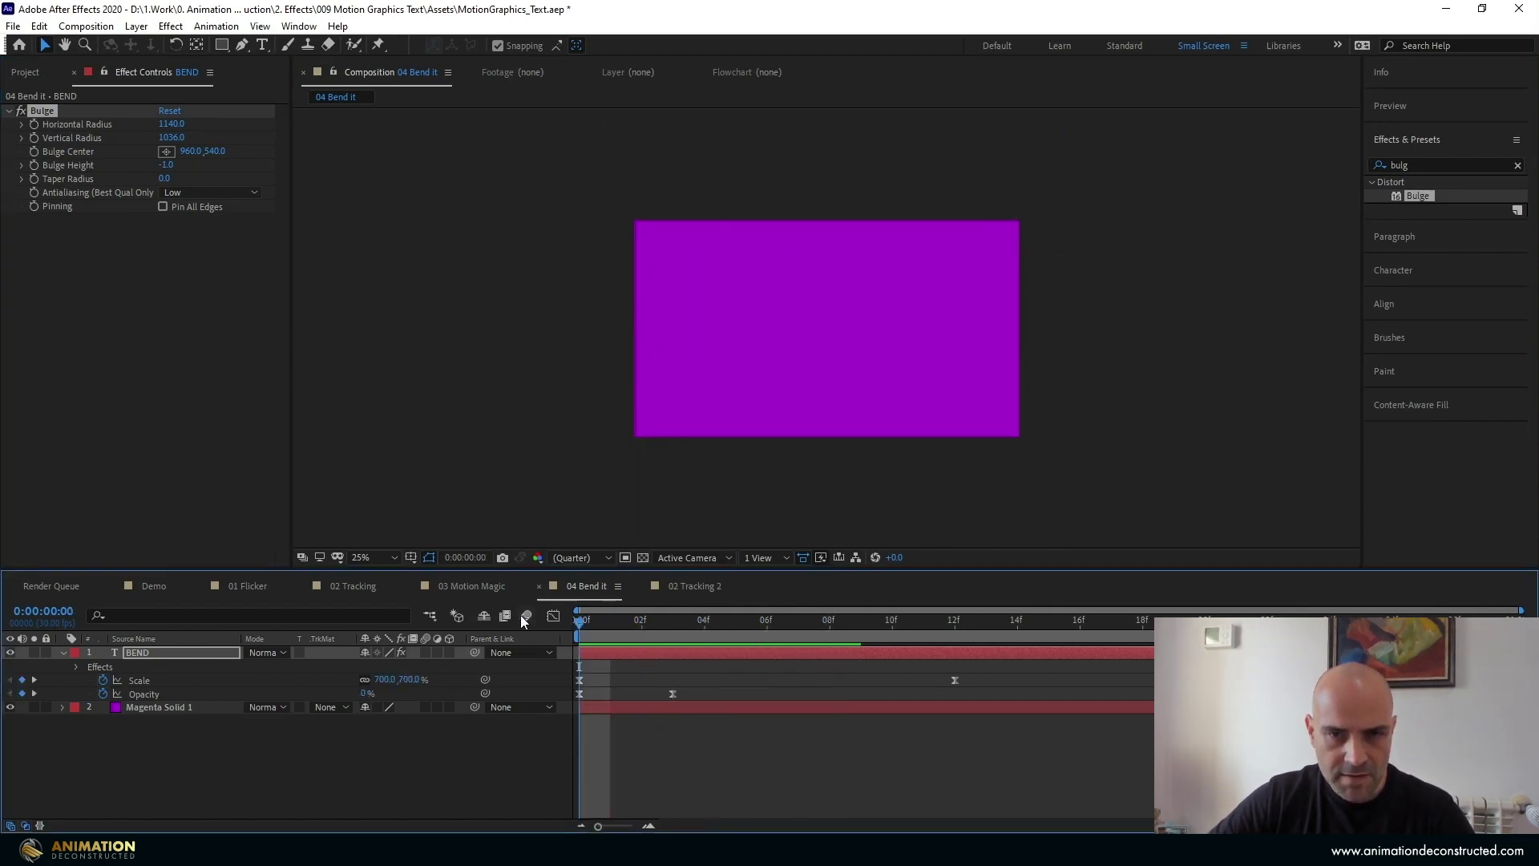
Check the bulge distortion at frame 6, turn on Pin All Edges for the Bulge effect, and preview the animation
{"action": "left_click_drag", "start_coordinate": [701, 619], "coordinate": [762, 630]}
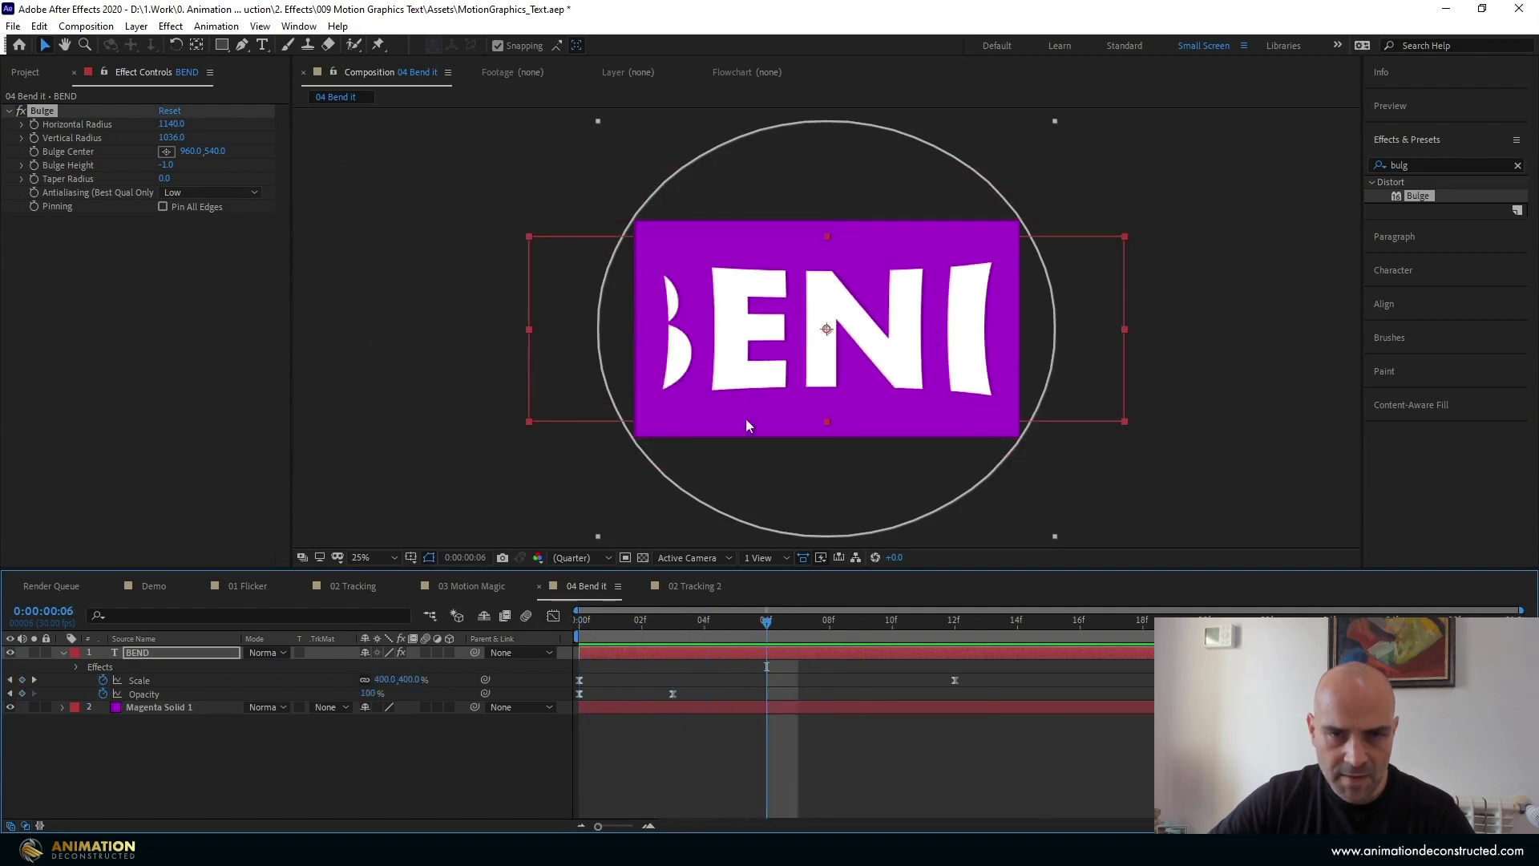
{"action": "left_click", "coordinate": [164, 207]}
{"action": "key", "text": "space"}
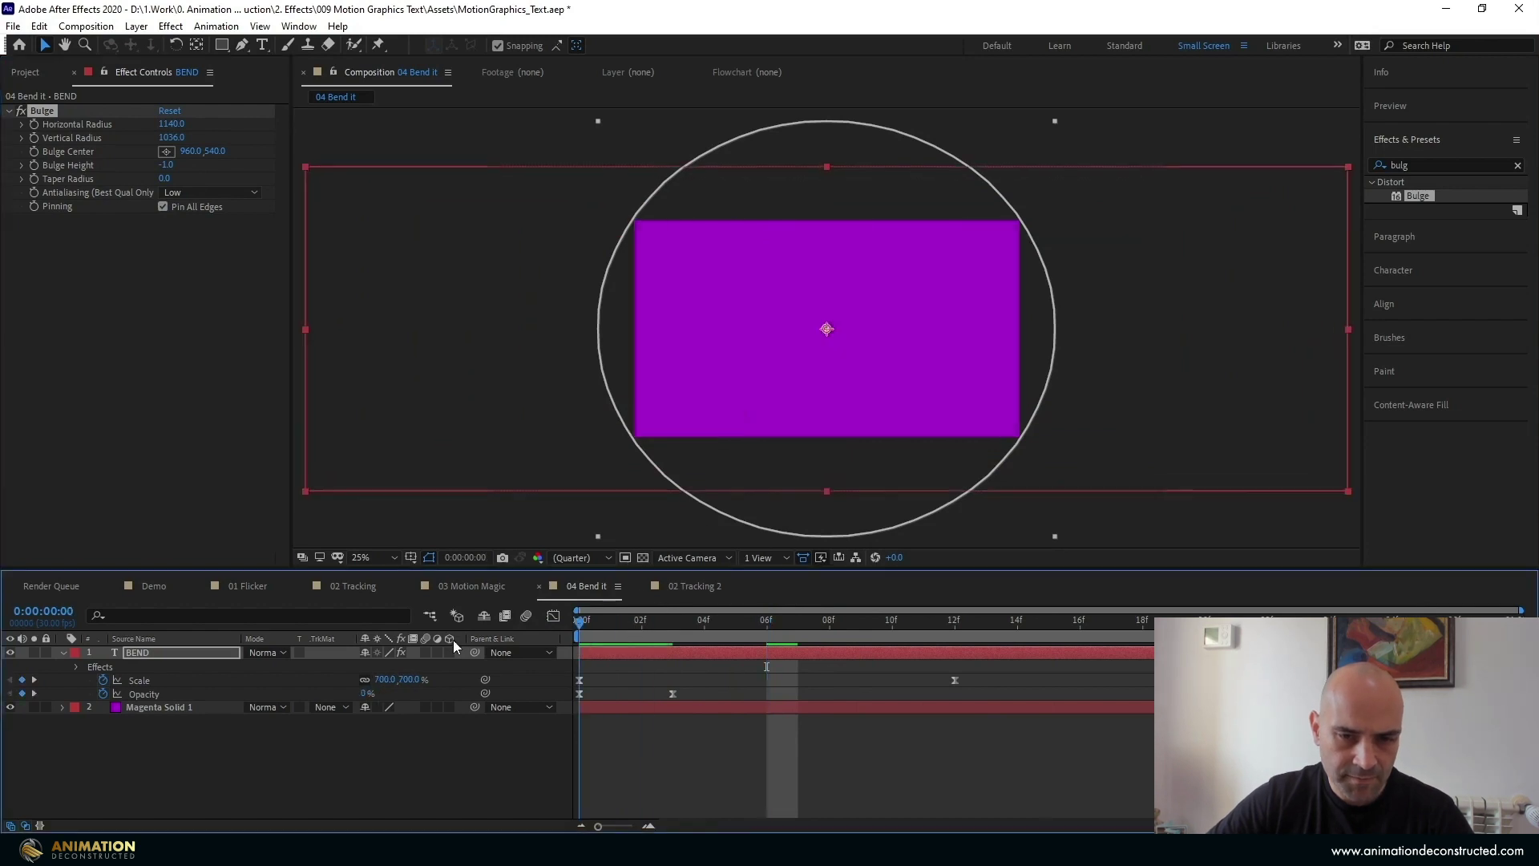
{"action": "key", "text": "space"}
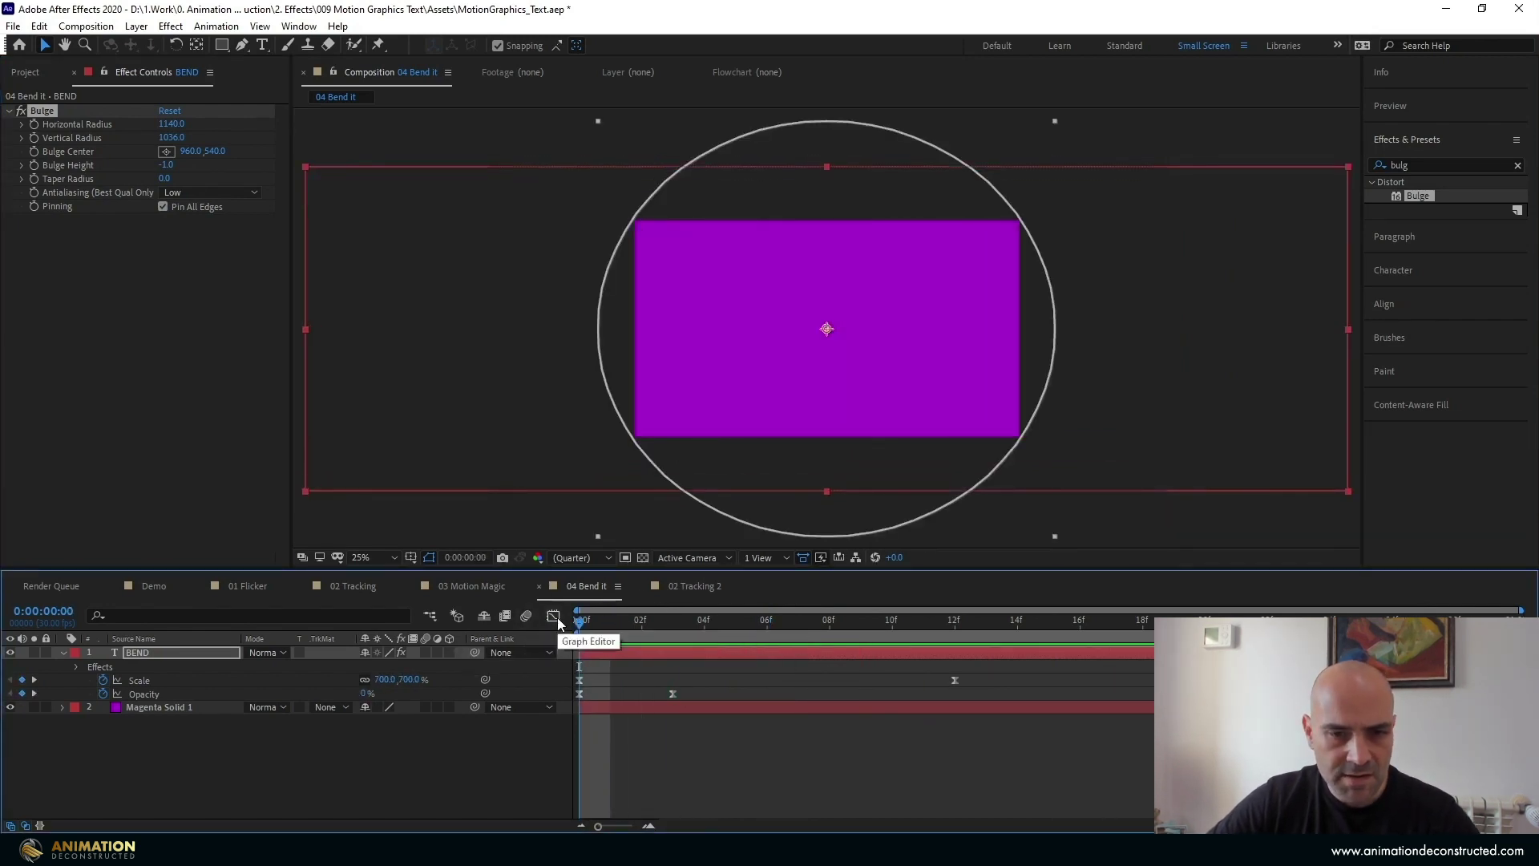
{"action": "key", "text": "space"}
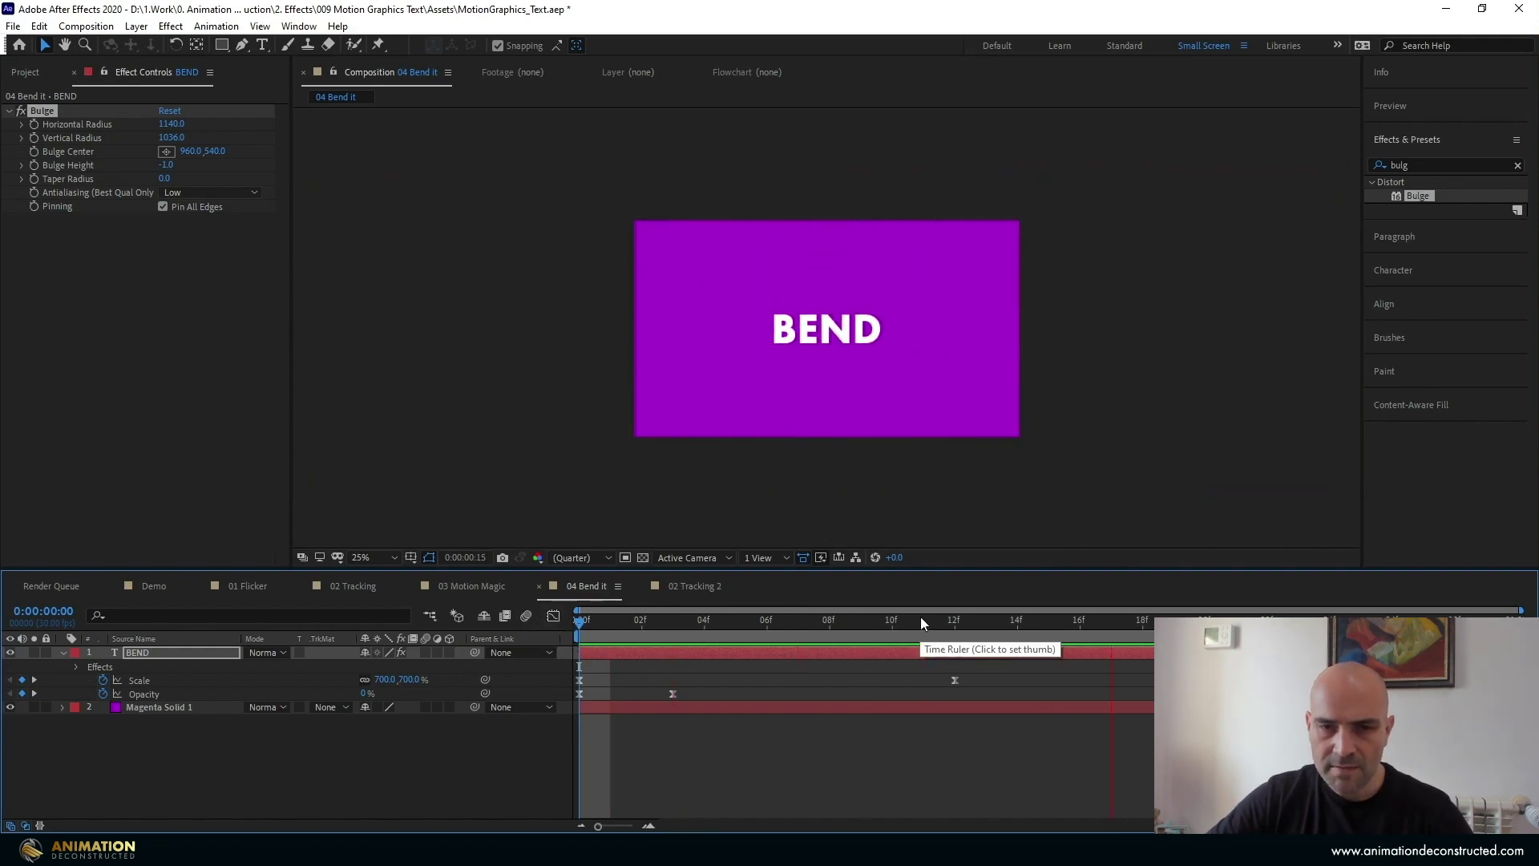
{"action": "key", "text": "space"}
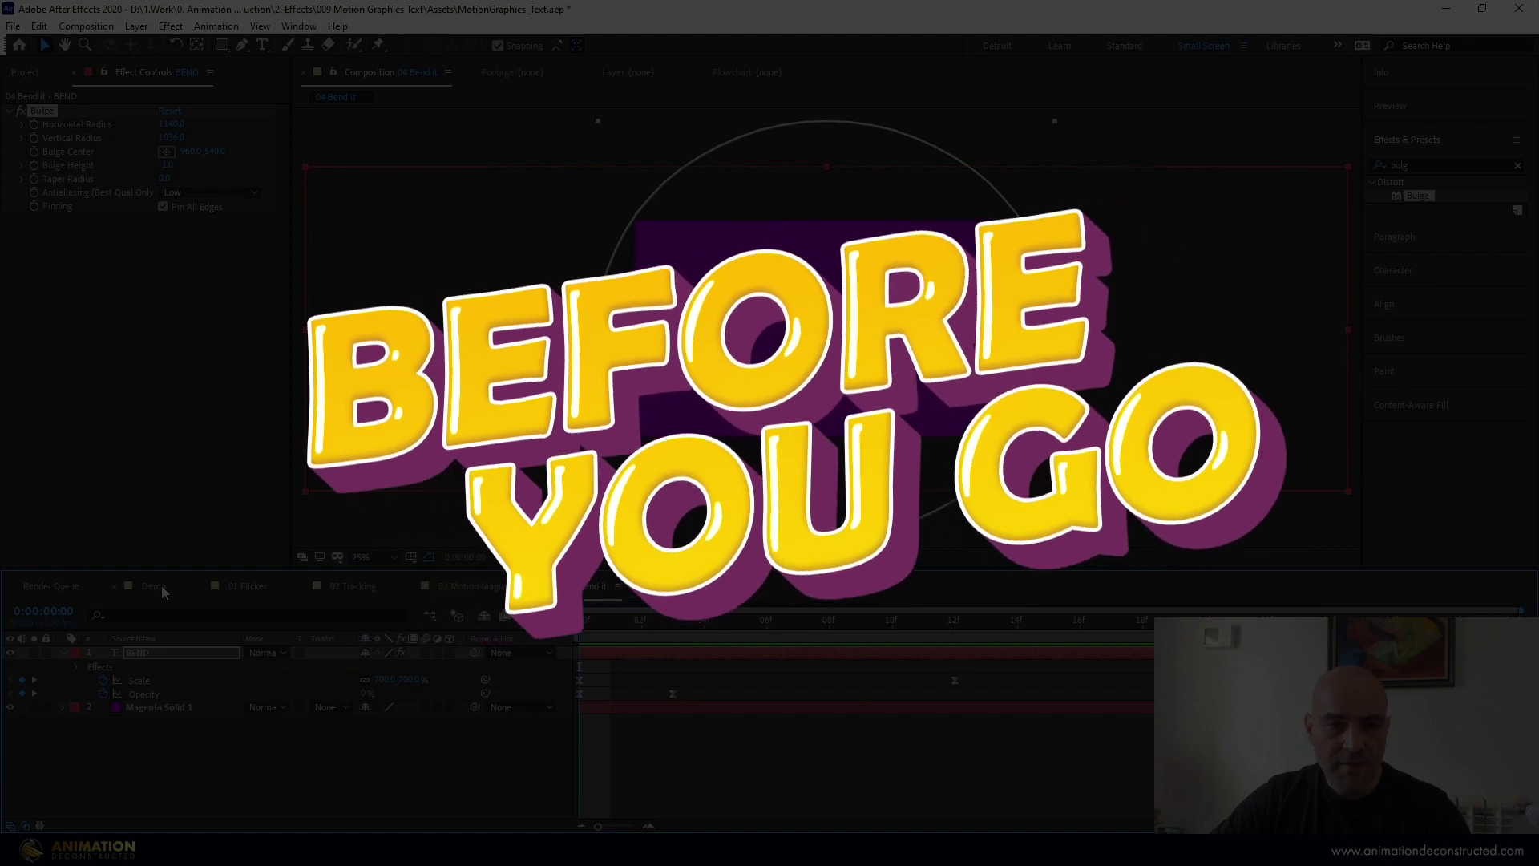